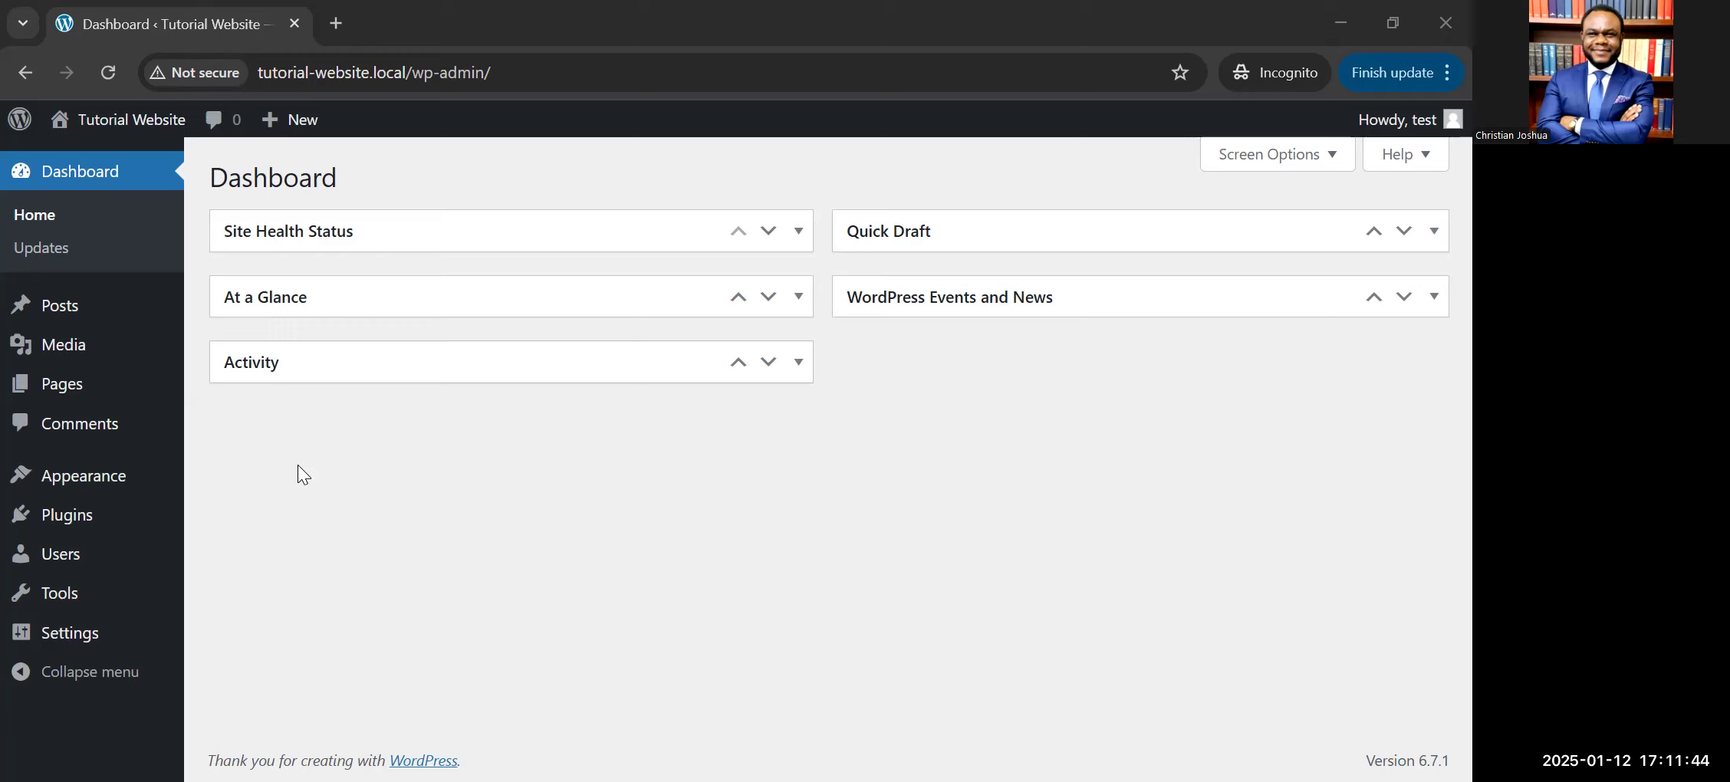
click(276, 466)
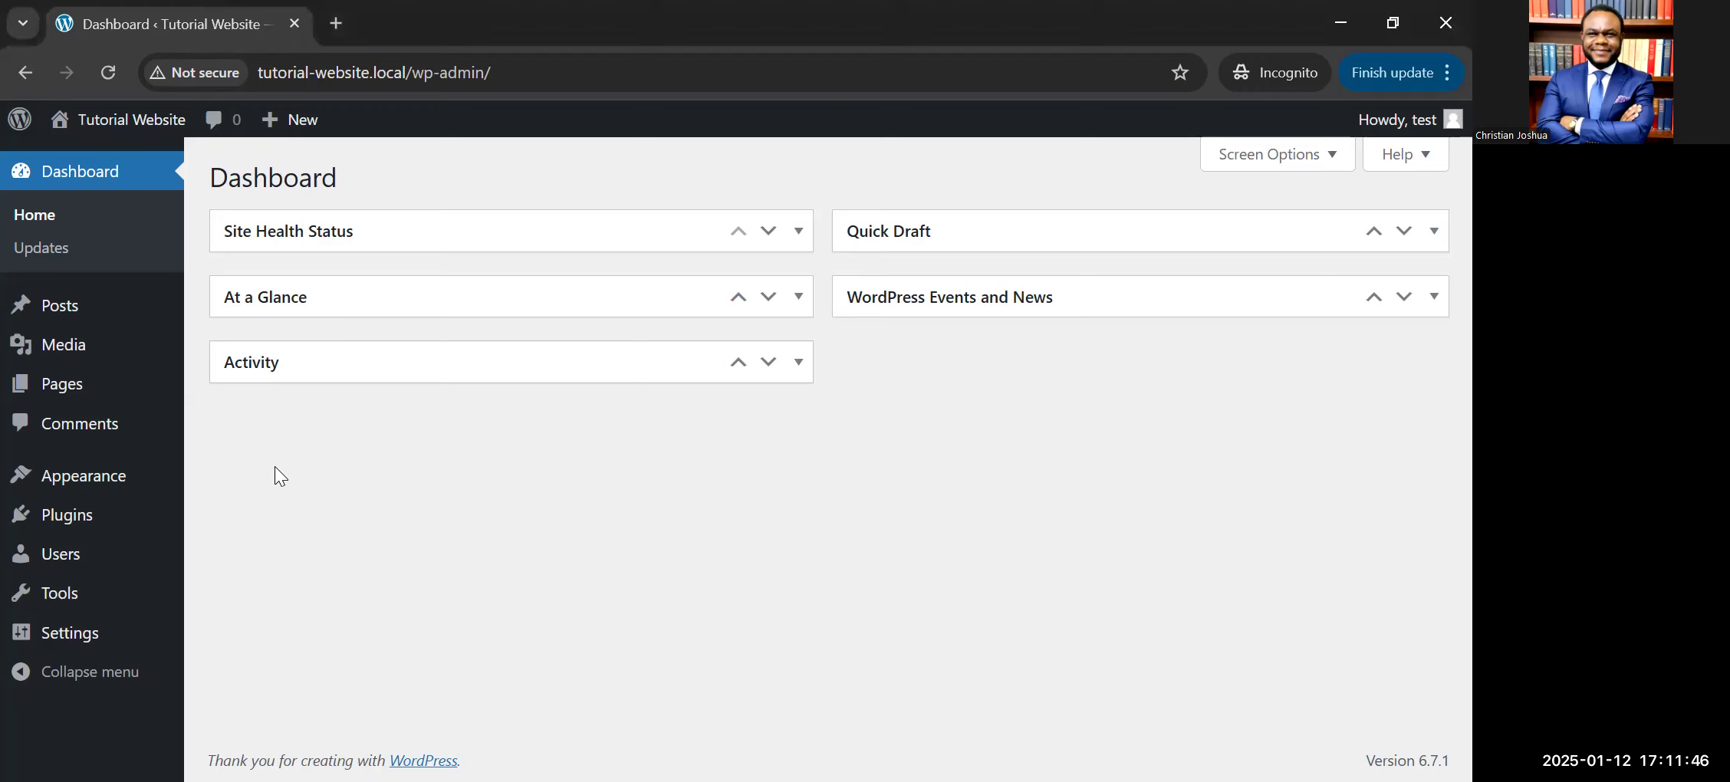
mouse_move(108, 518)
click(222, 519)
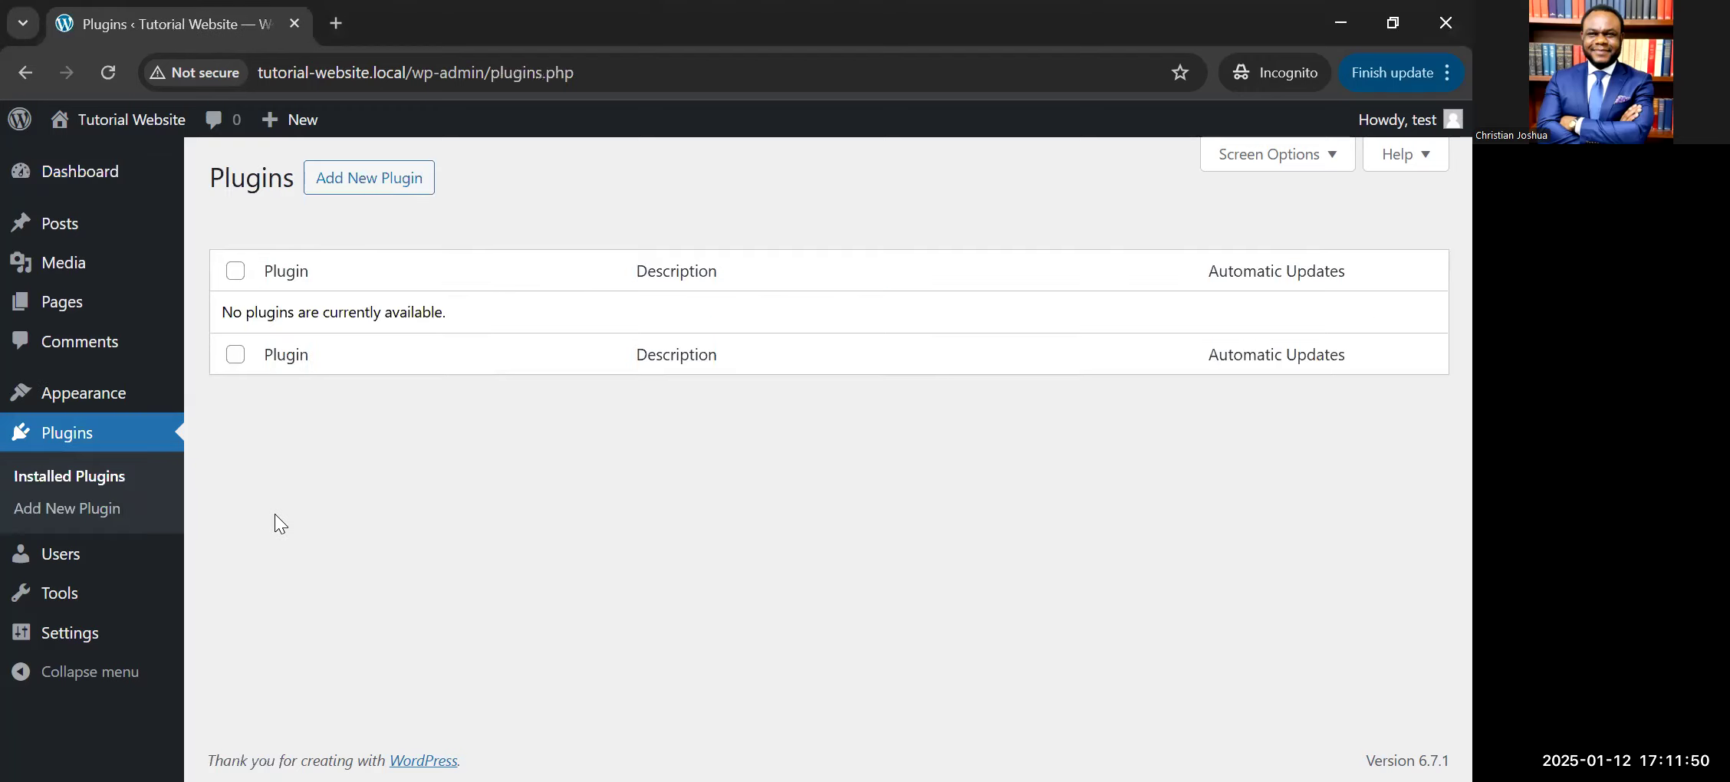
click(368, 190)
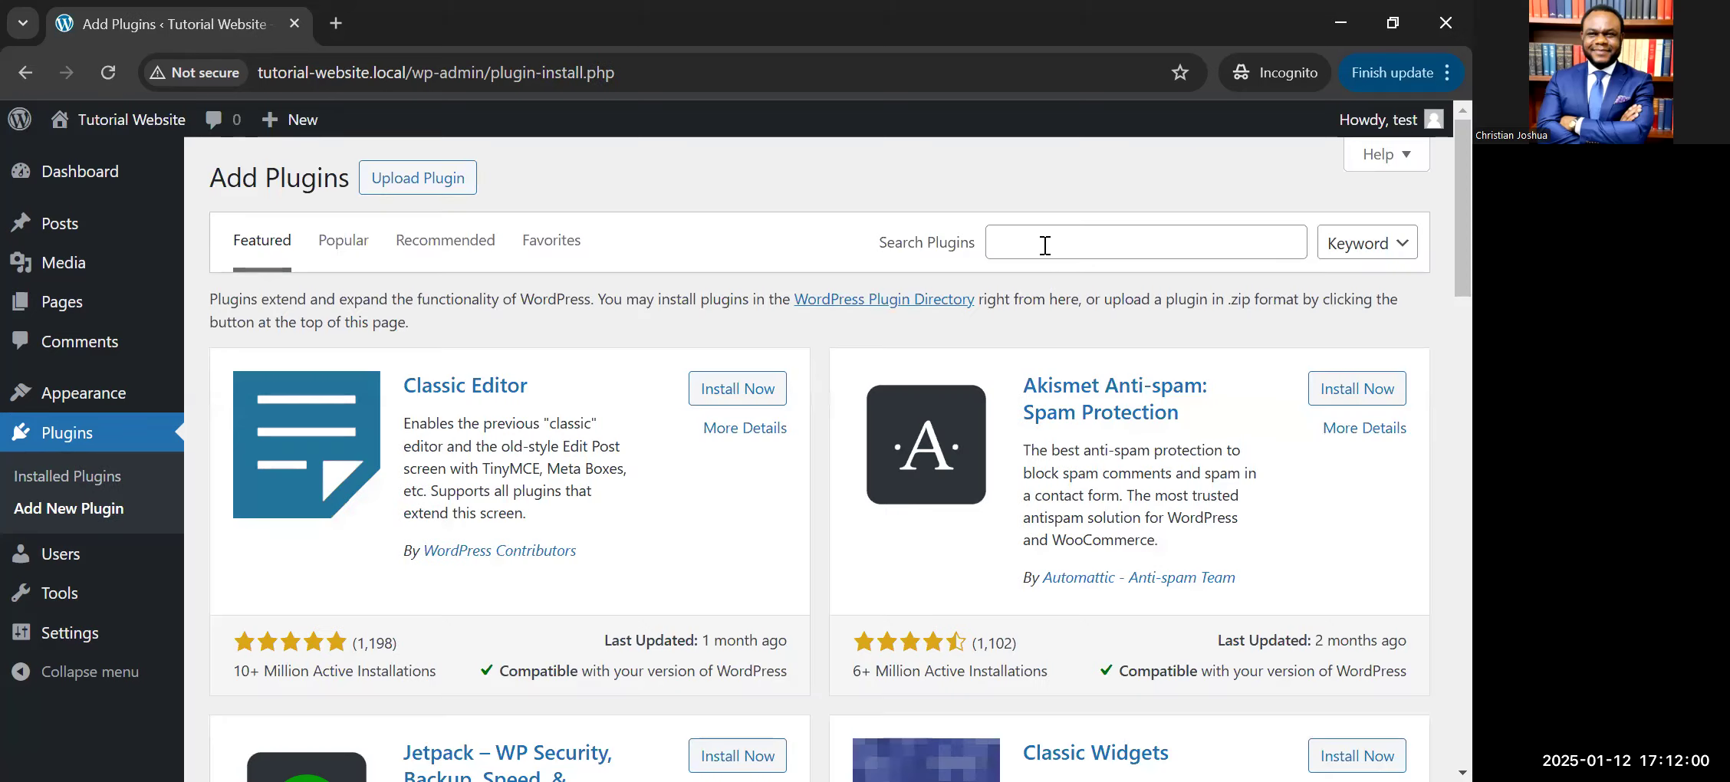
click(1045, 245)
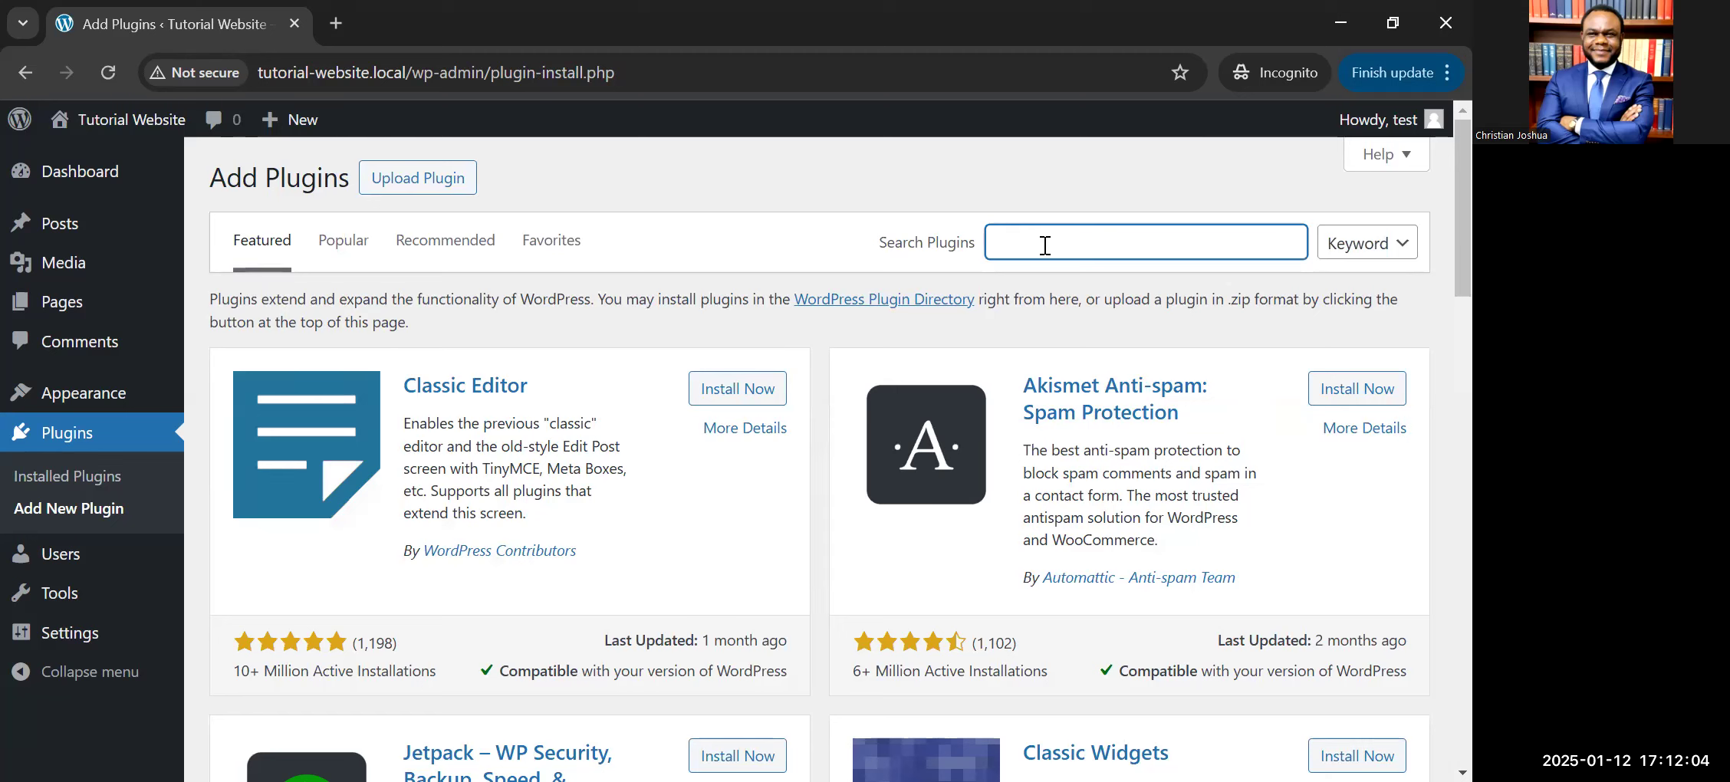
Step: Install and activate the Hello Elementor theme from the popular themes, and dismiss the activation notice
mouse_move(115, 395)
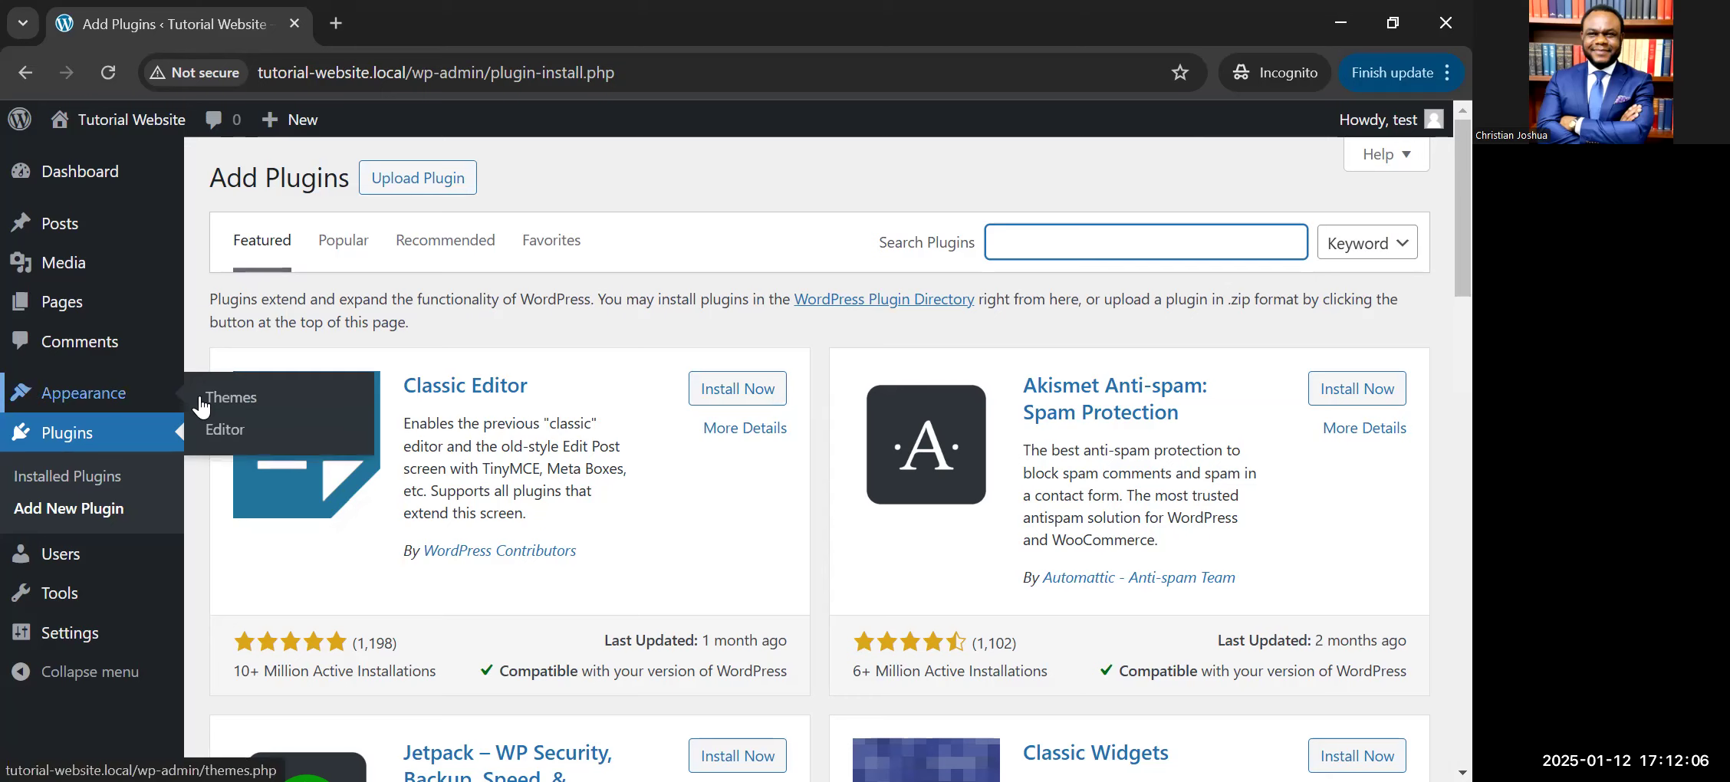
click(230, 396)
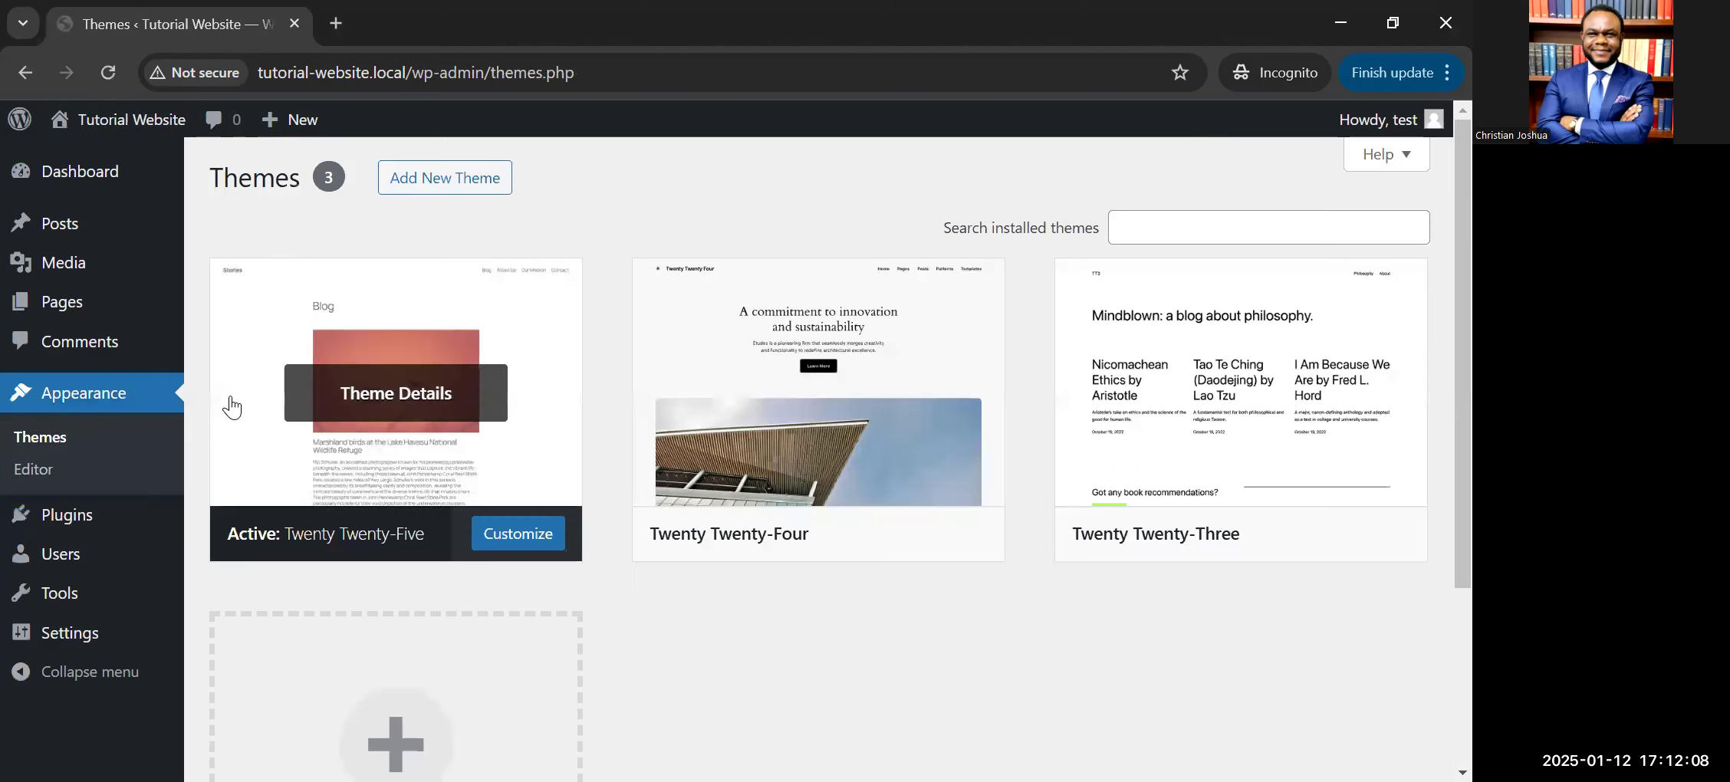
click(436, 193)
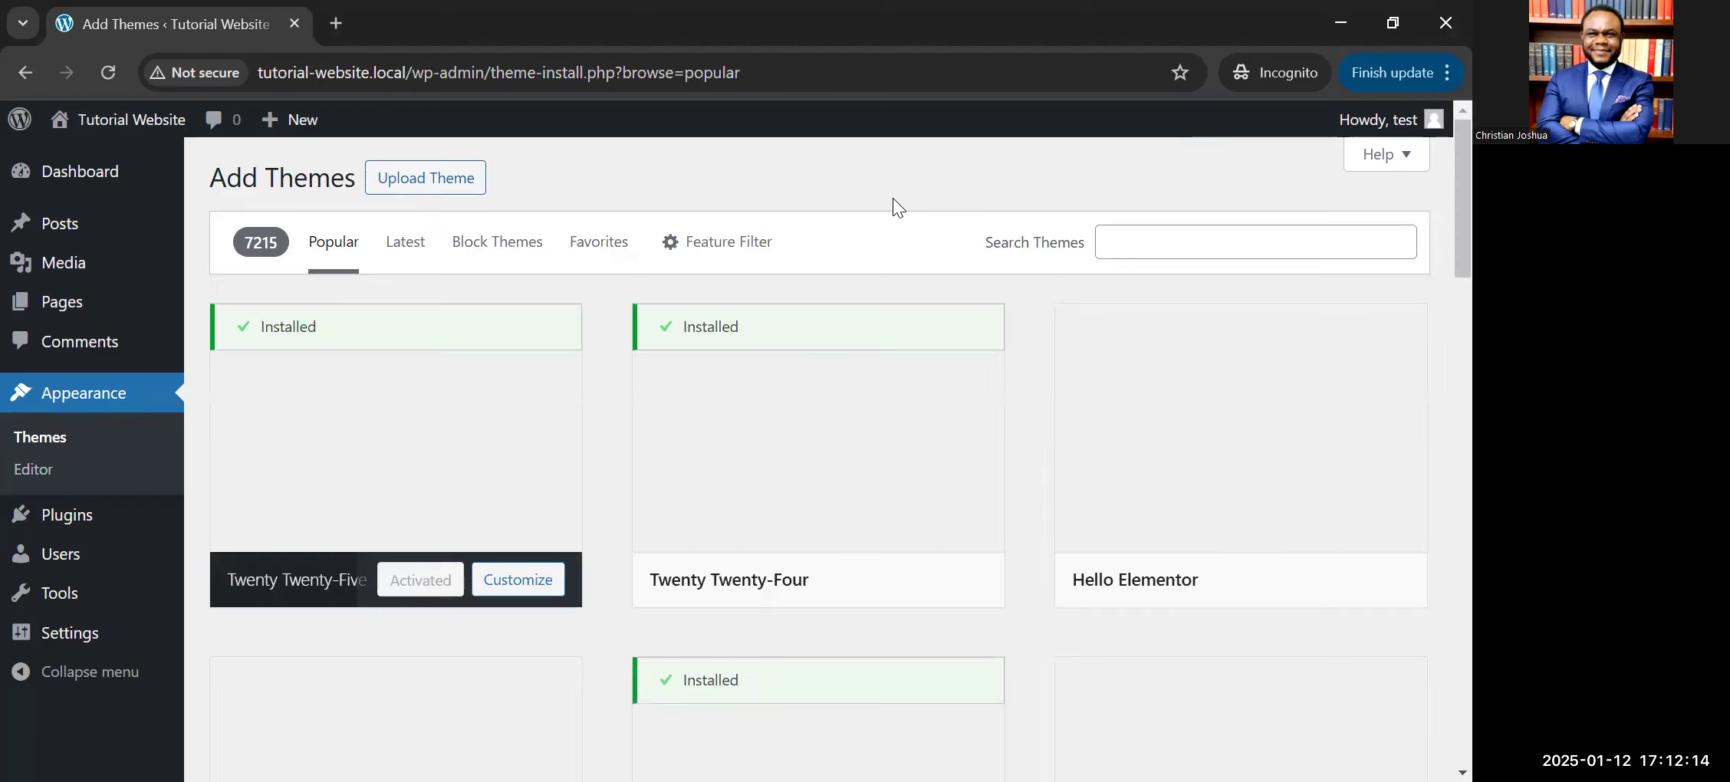
mouse_move(1227, 530)
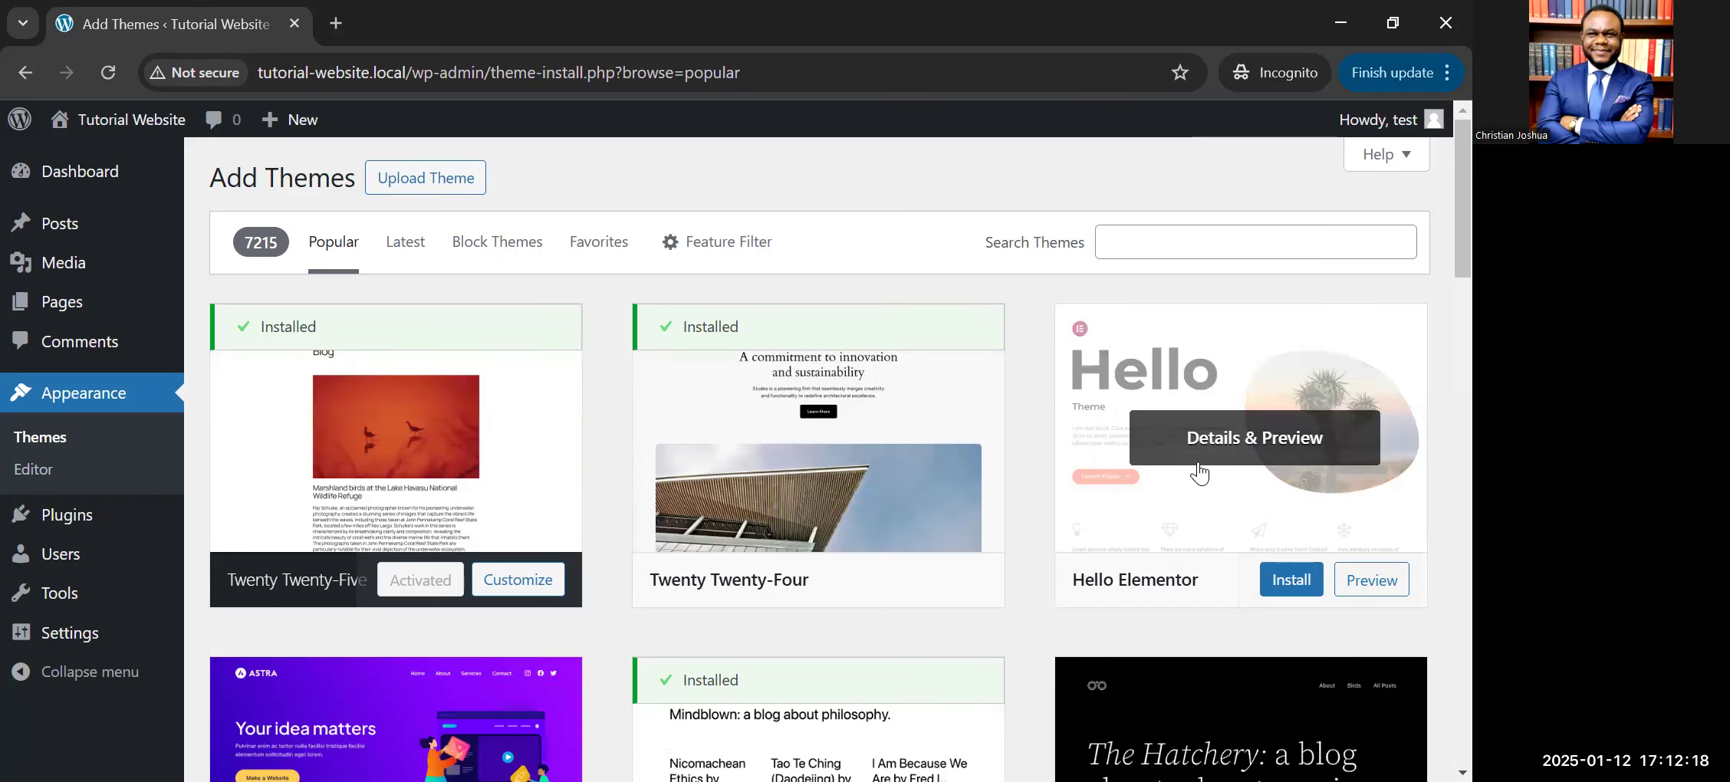
click(1287, 587)
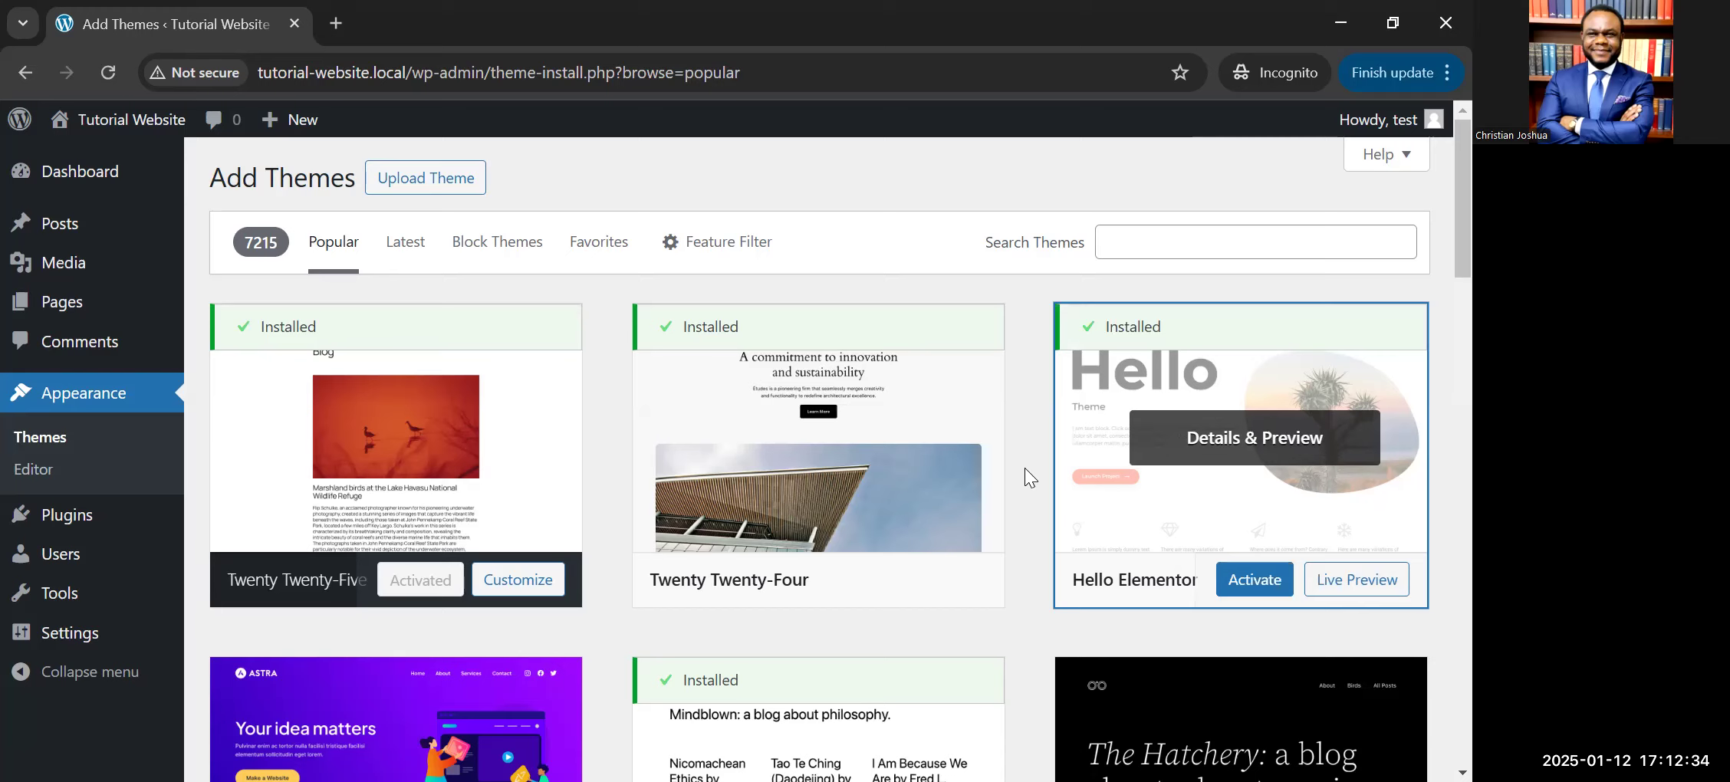
click(1265, 581)
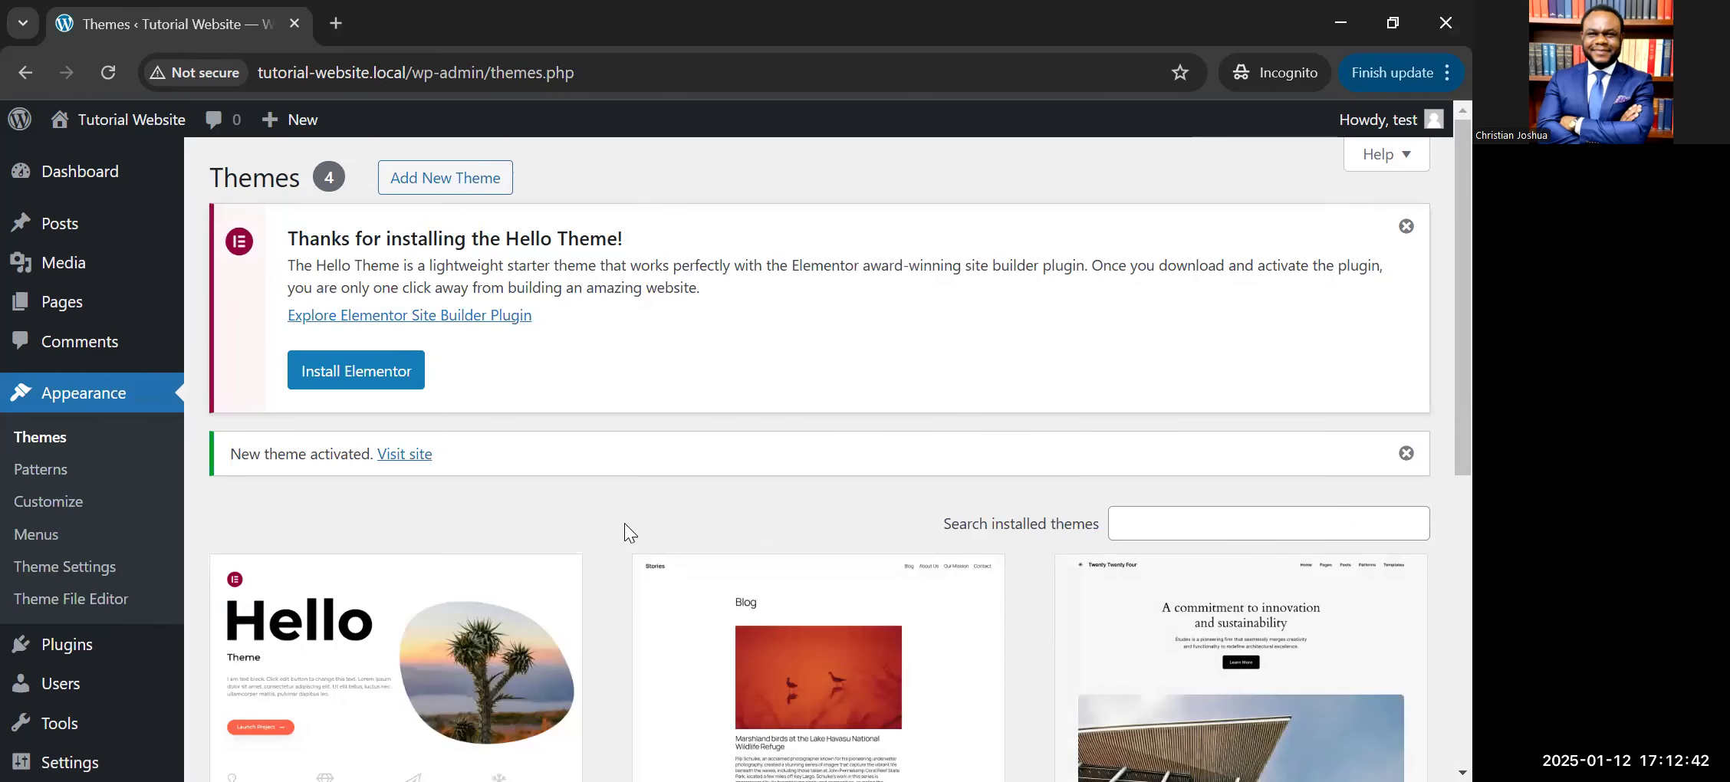
click(1407, 454)
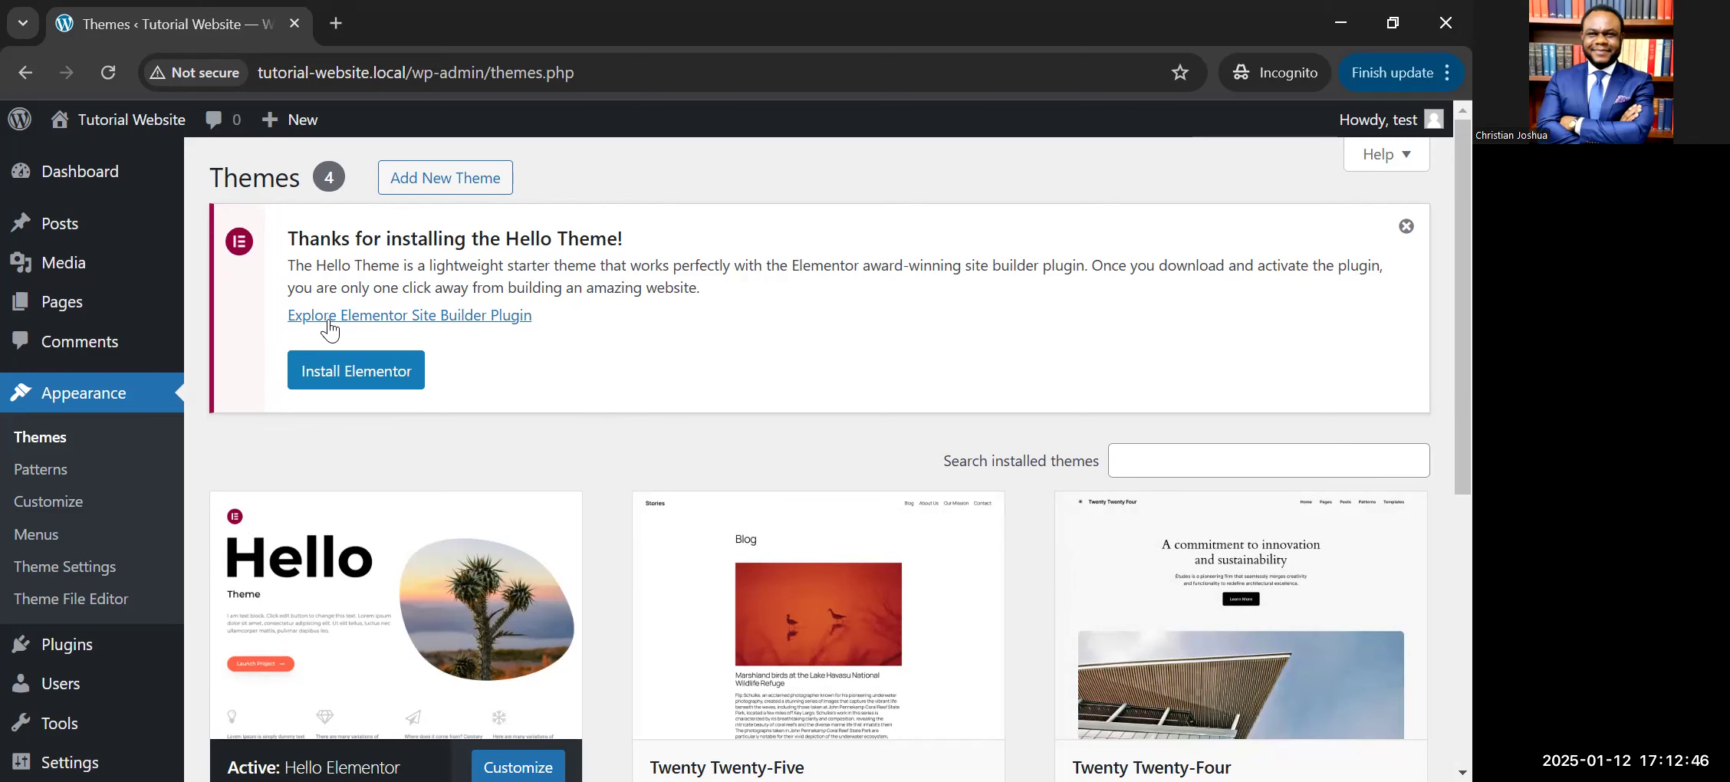
Step: Install and activate the Elementor plugin suggested by the Hello theme, skipping through its account and Pro feature onboarding
click(382, 381)
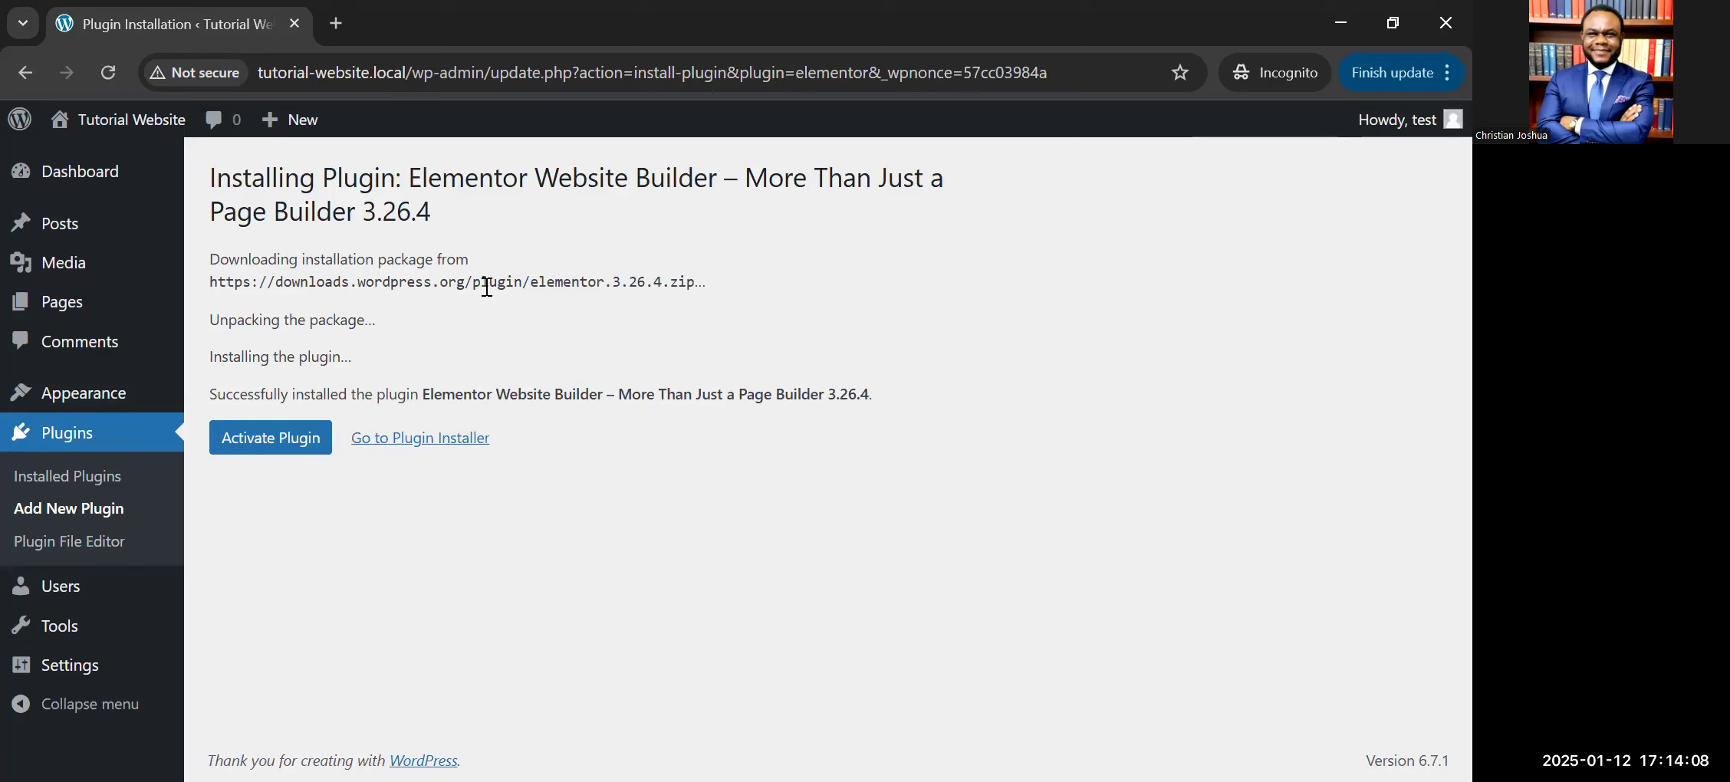
click(285, 452)
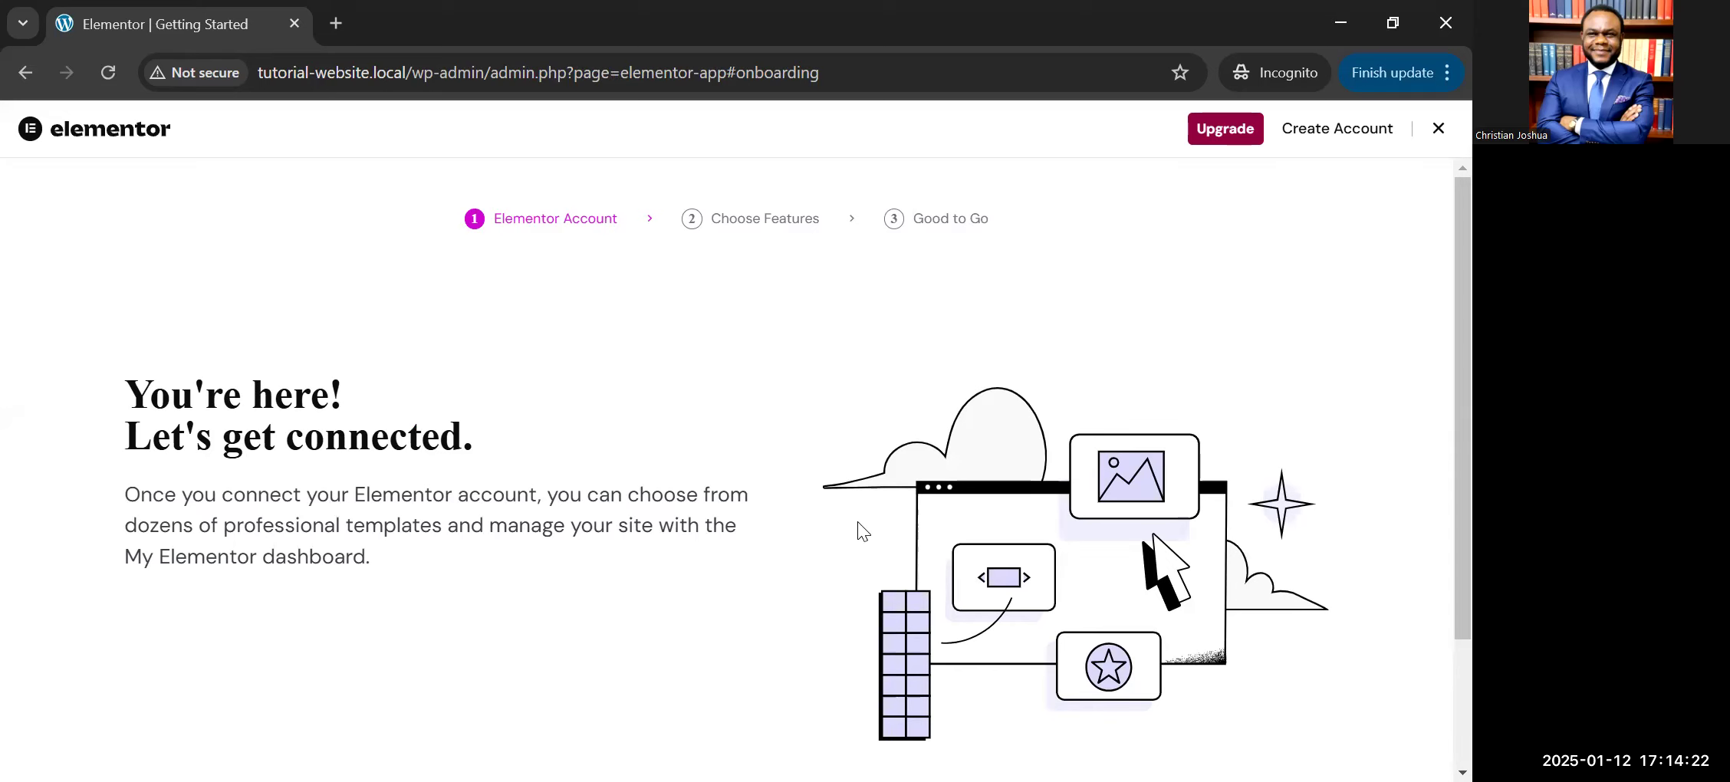
scroll(857, 523, down, 1)
scroll(764, 638, down, 2)
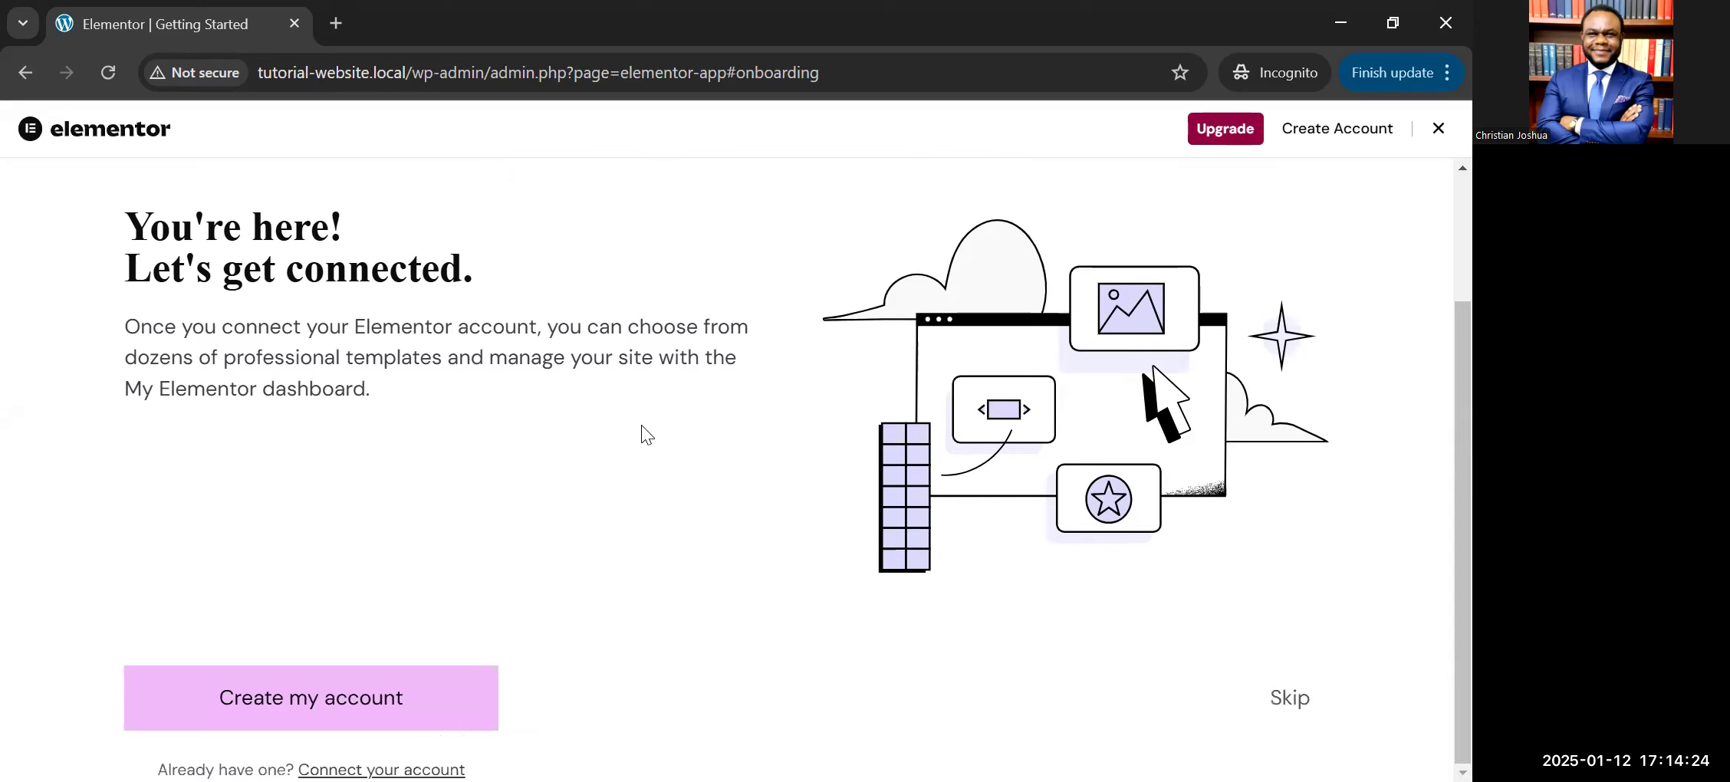
scroll(1005, 481, up, 3)
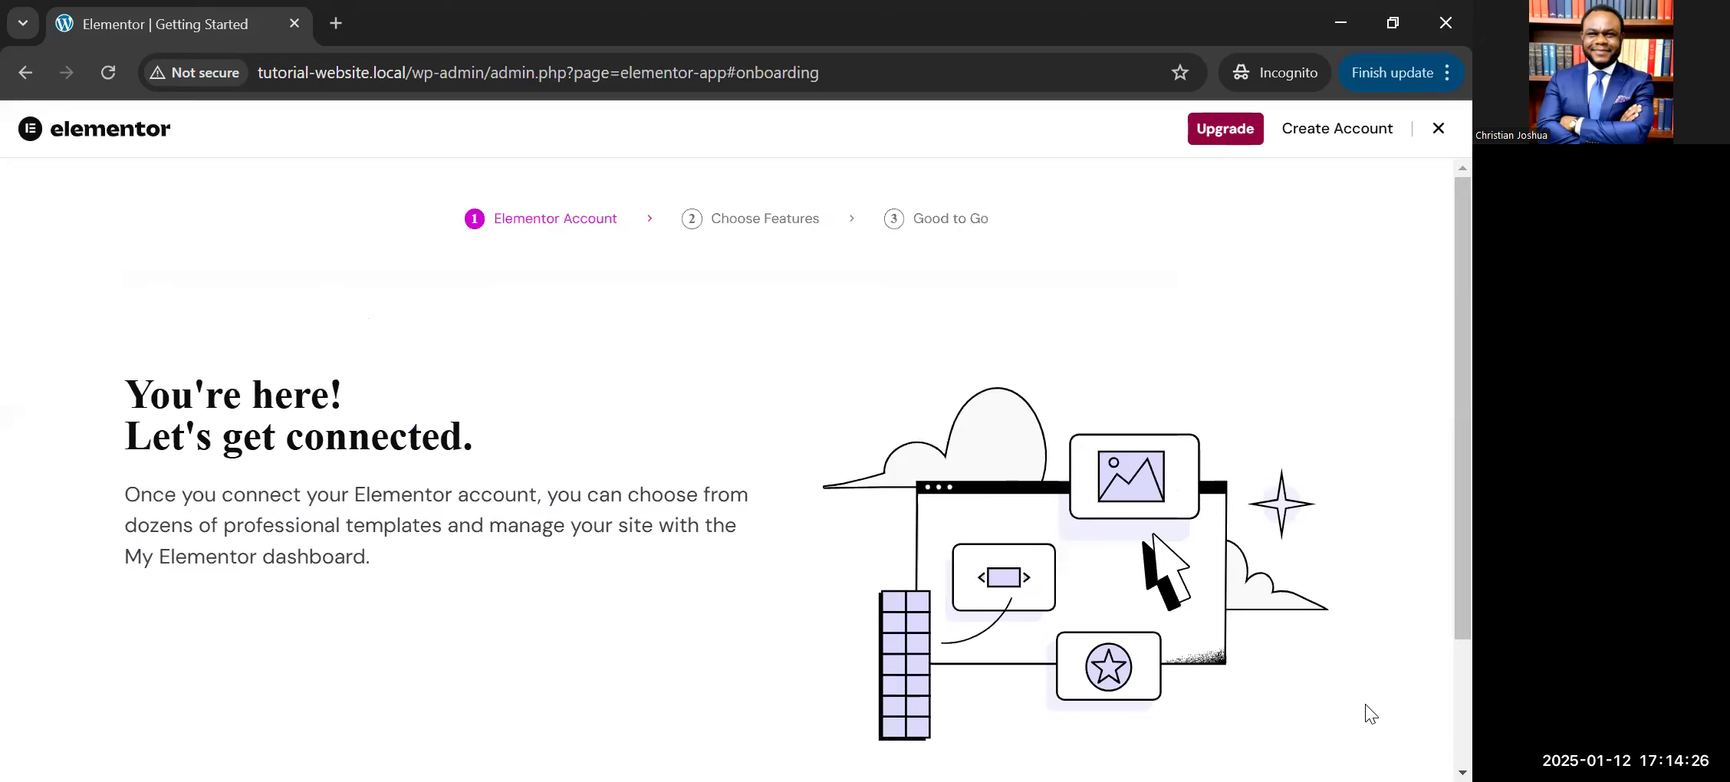
scroll(1362, 713, down, 3)
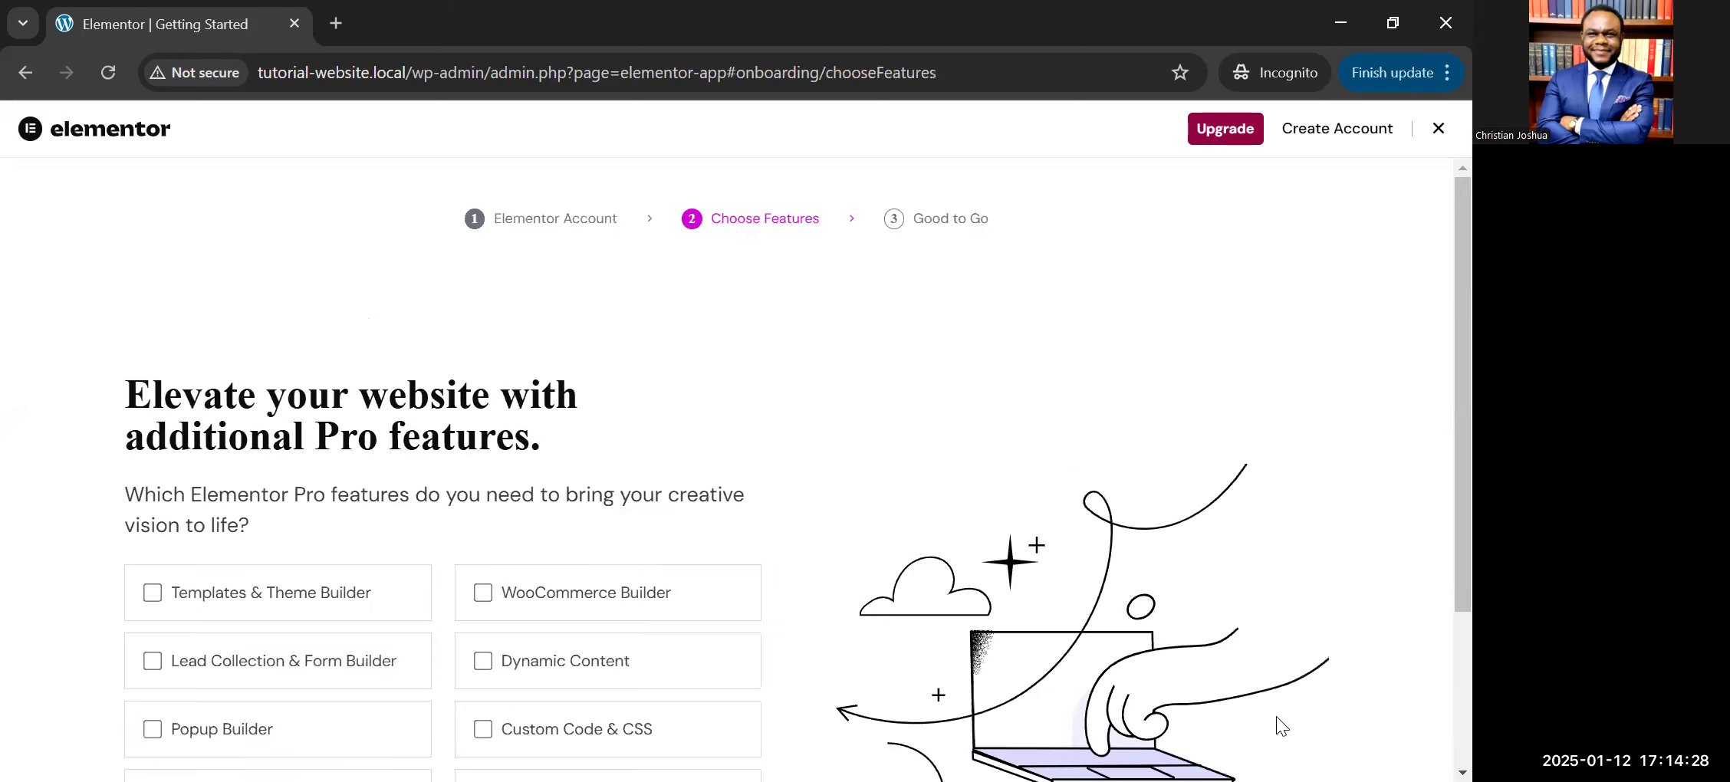
scroll(1274, 723, down, 3)
click(1258, 738)
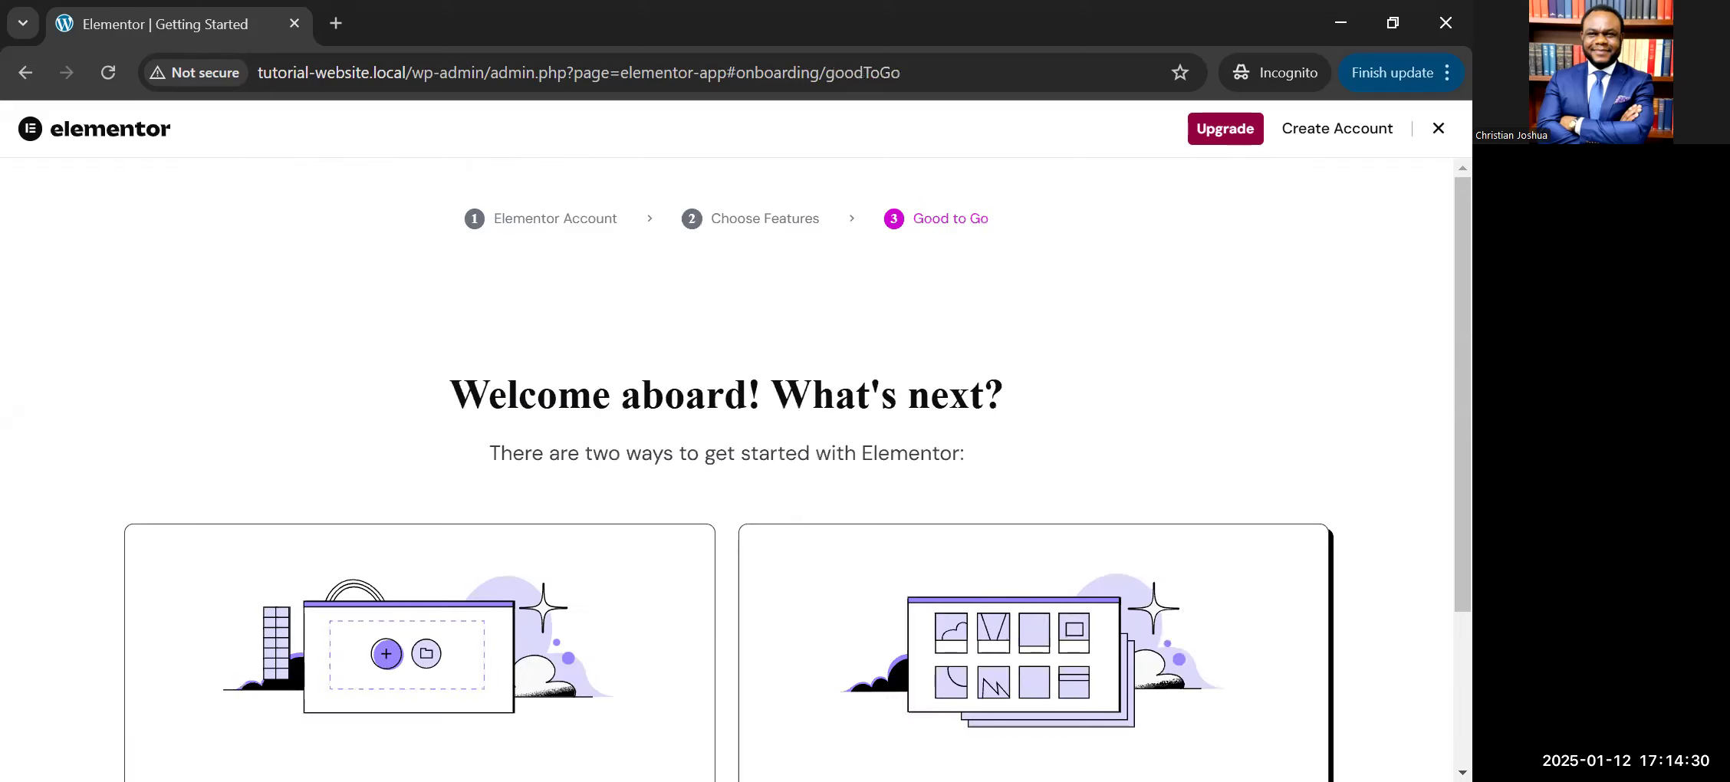
scroll(1191, 576, down, 3)
click(1190, 571)
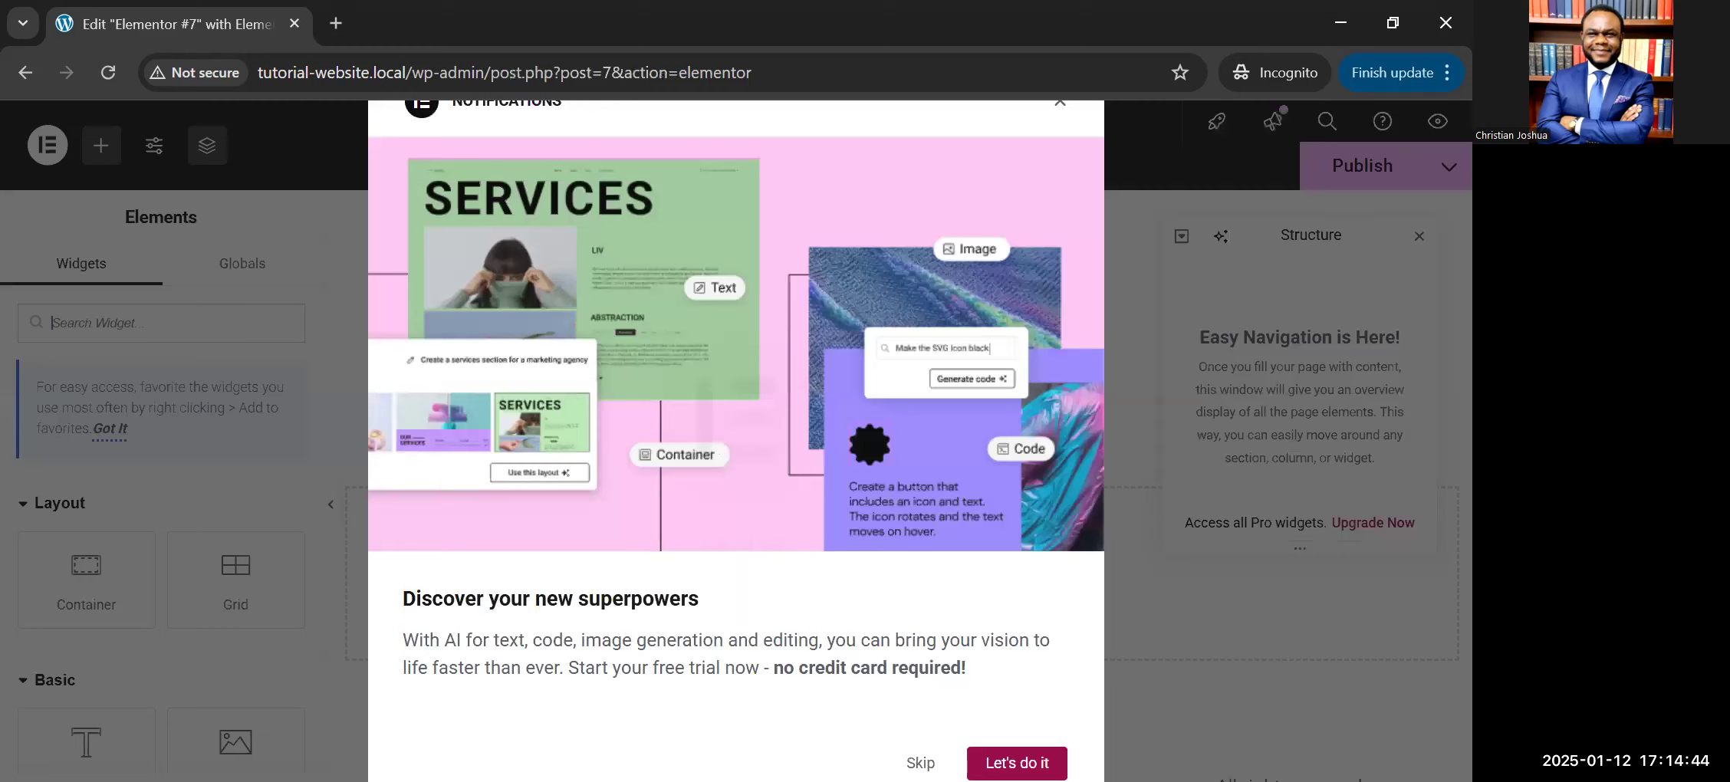
Step: Dismiss the AI promotion and the Structure panel, and exit the Elementor editor to WordPress
click(920, 764)
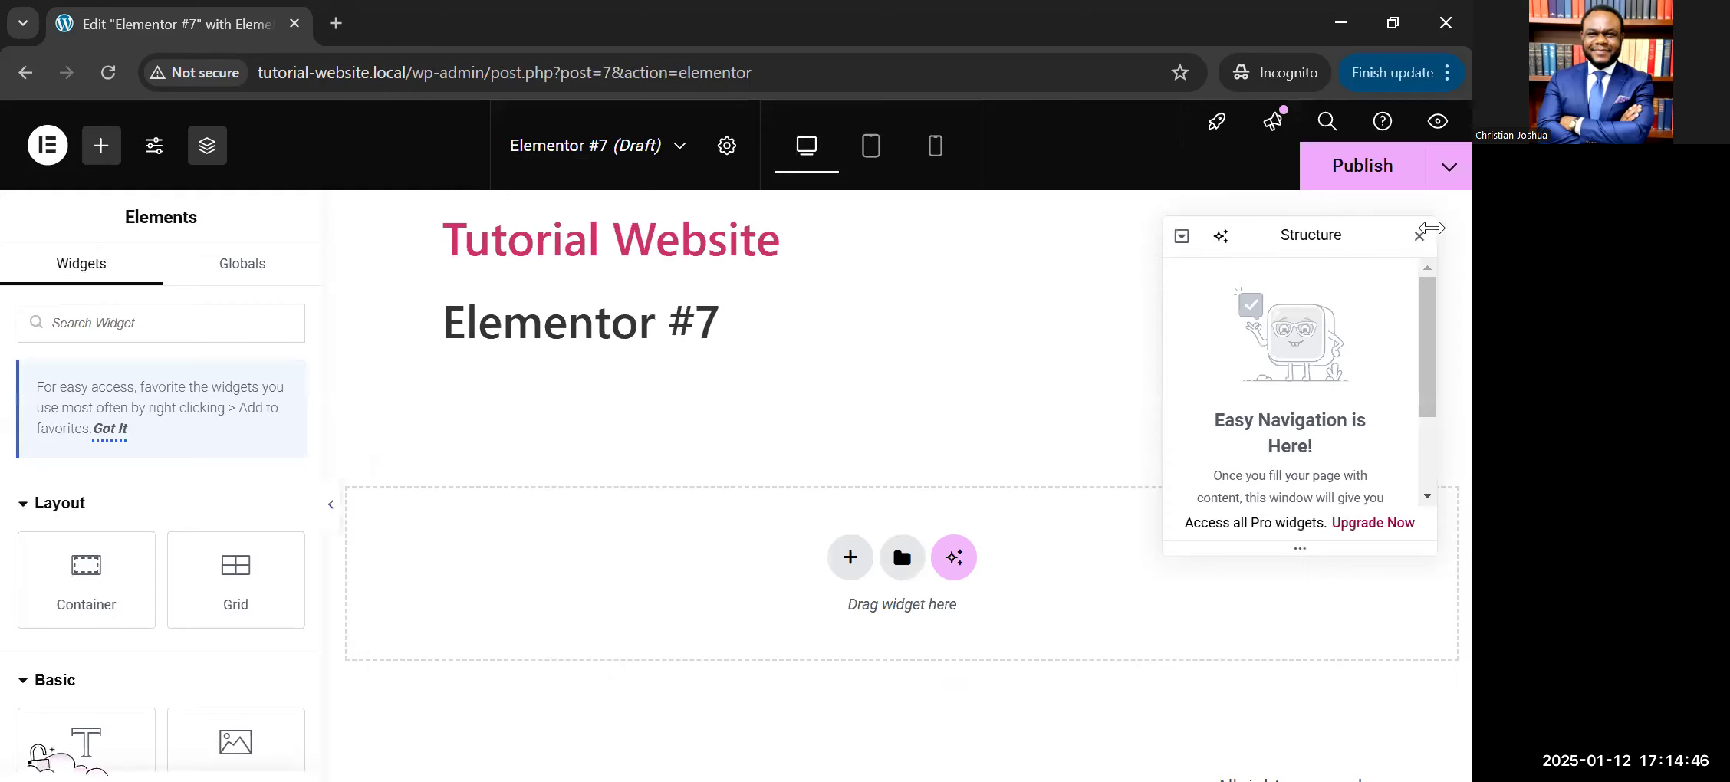
click(1418, 237)
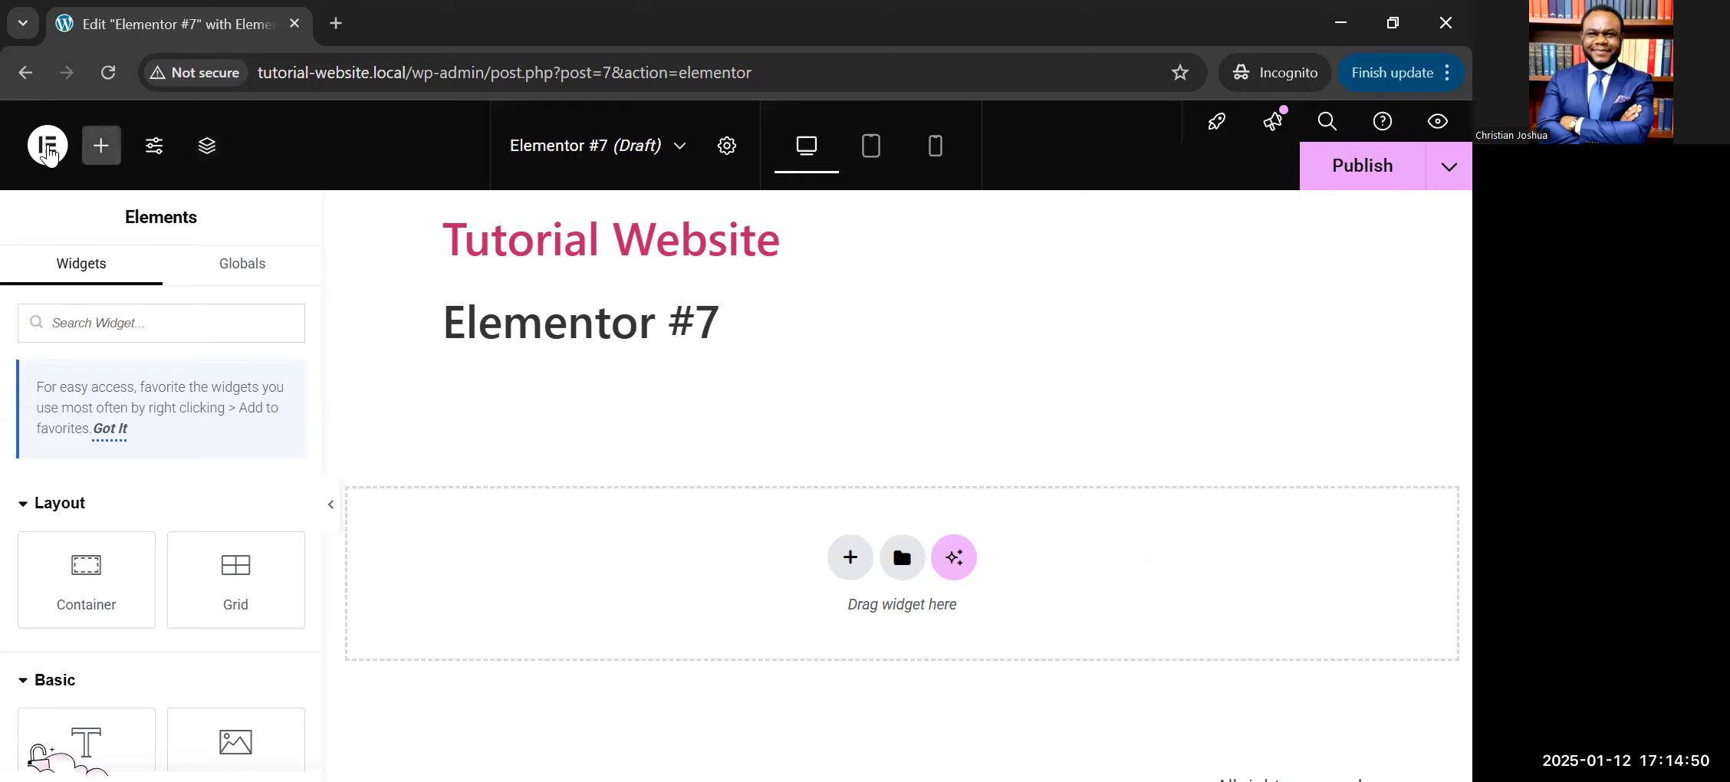
click(47, 145)
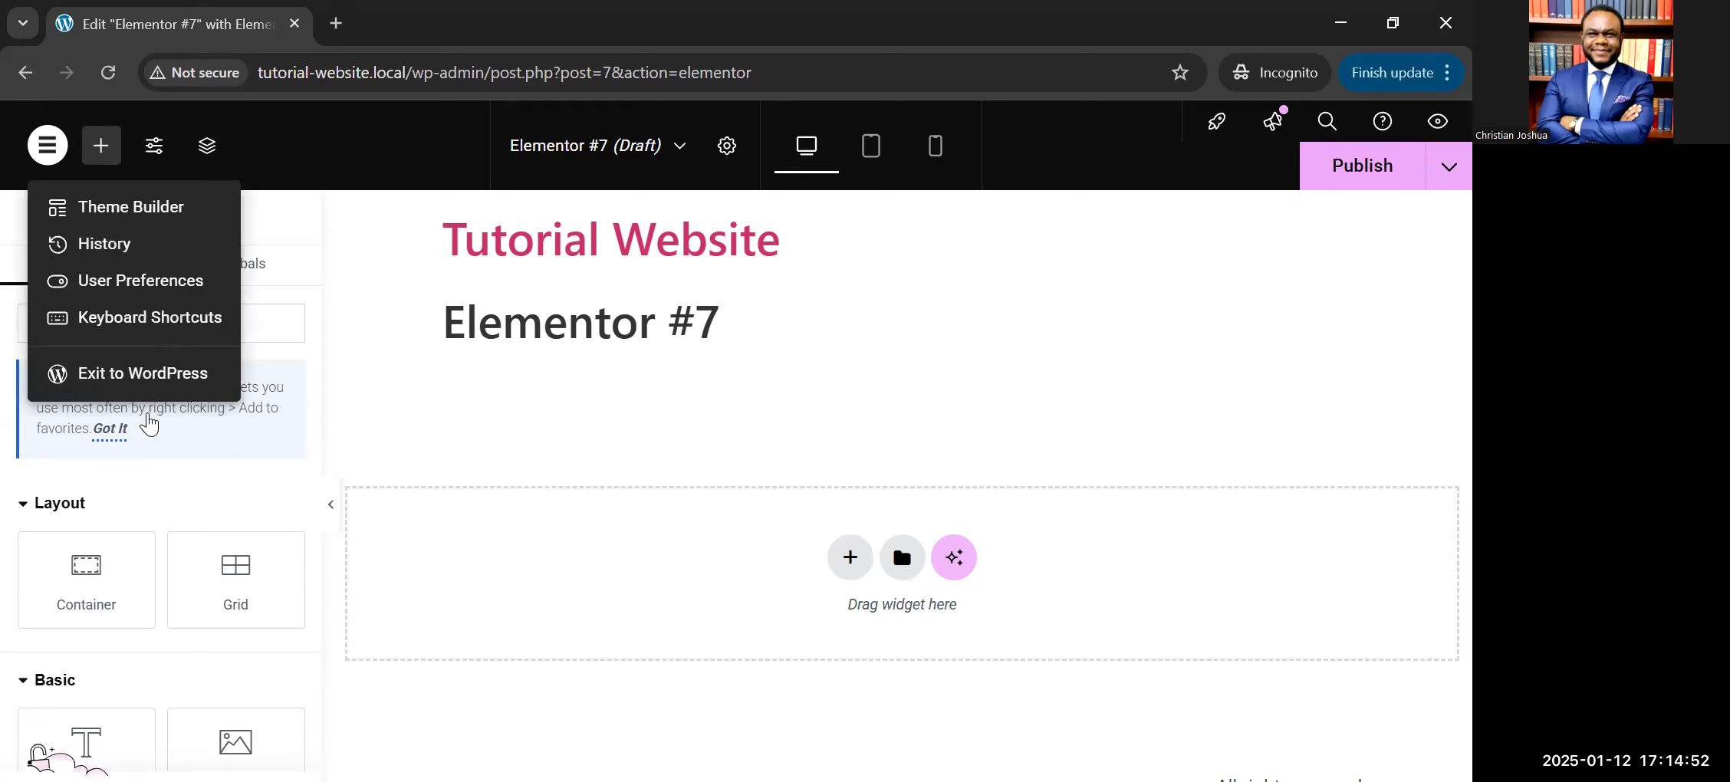
click(153, 375)
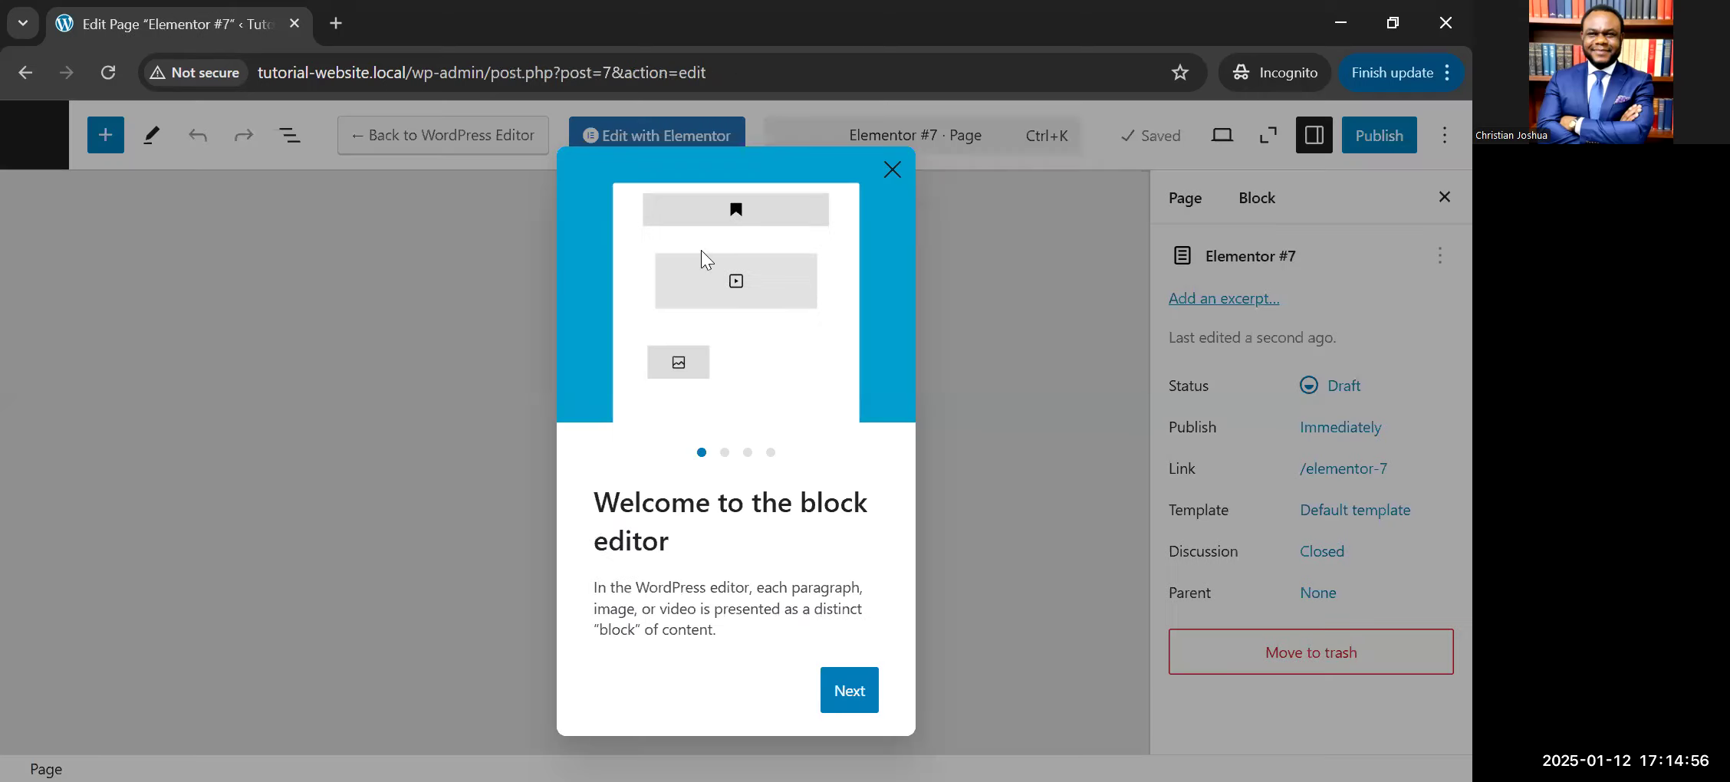
Step: Dismiss the block editor welcome guide, return to the pages list and move the Elementor #7 draft to the trash
click(892, 172)
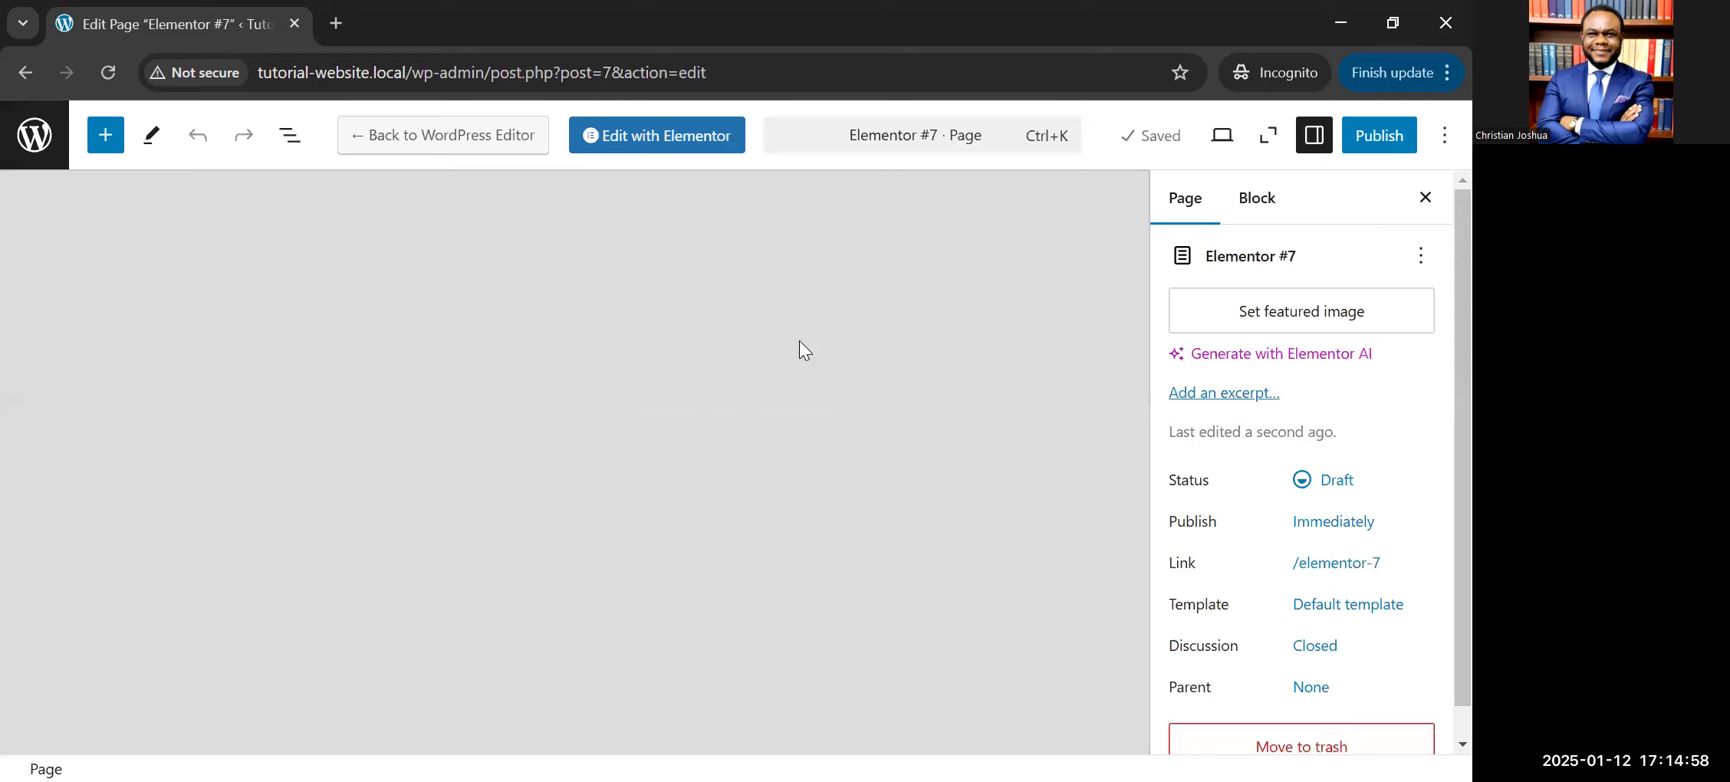
click(33, 143)
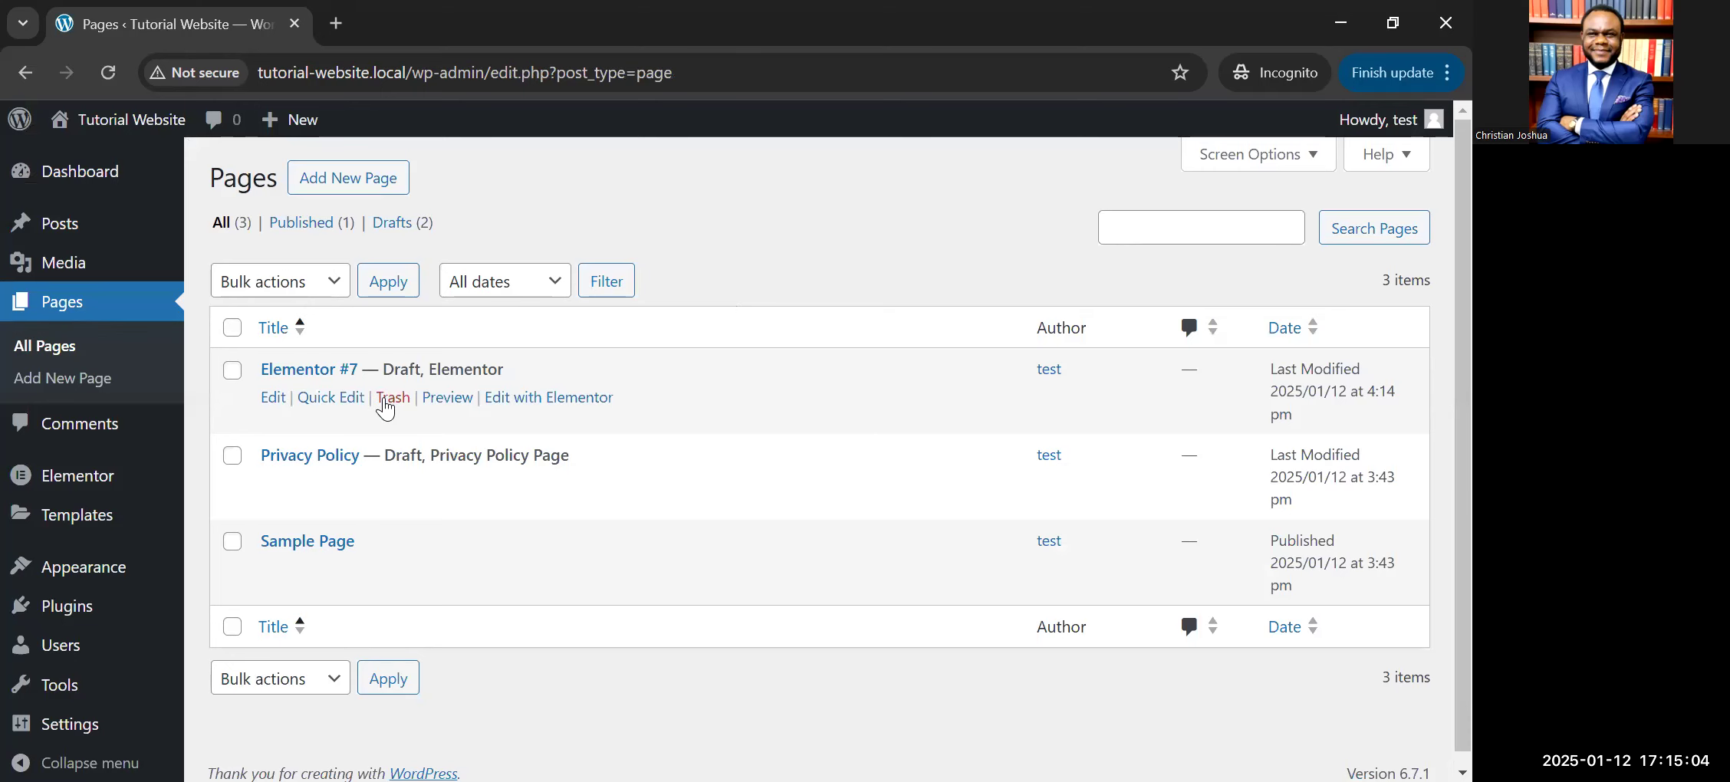
click(385, 405)
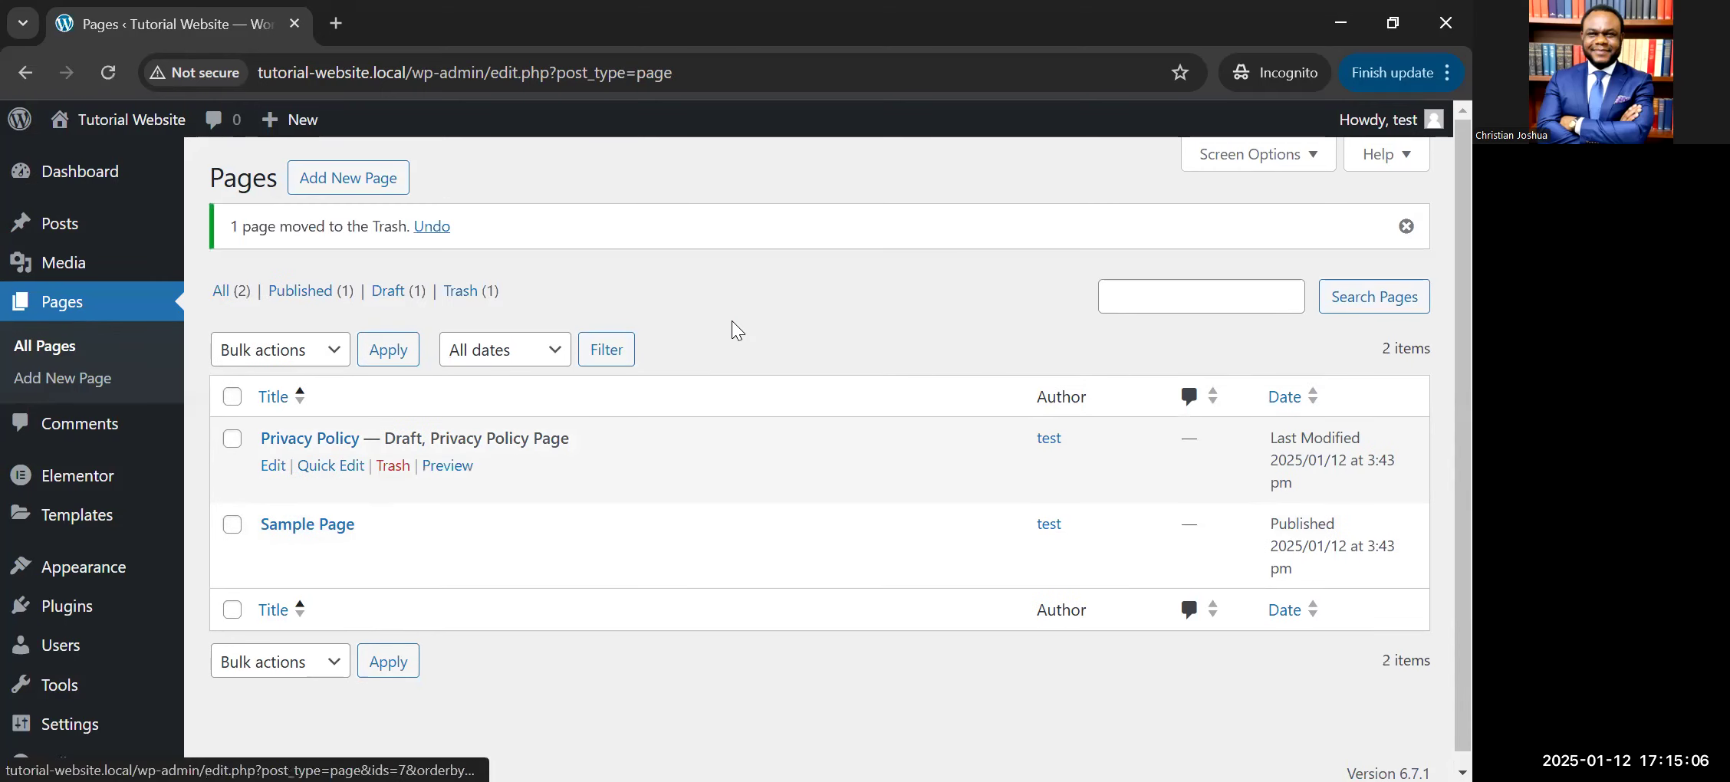
click(1406, 226)
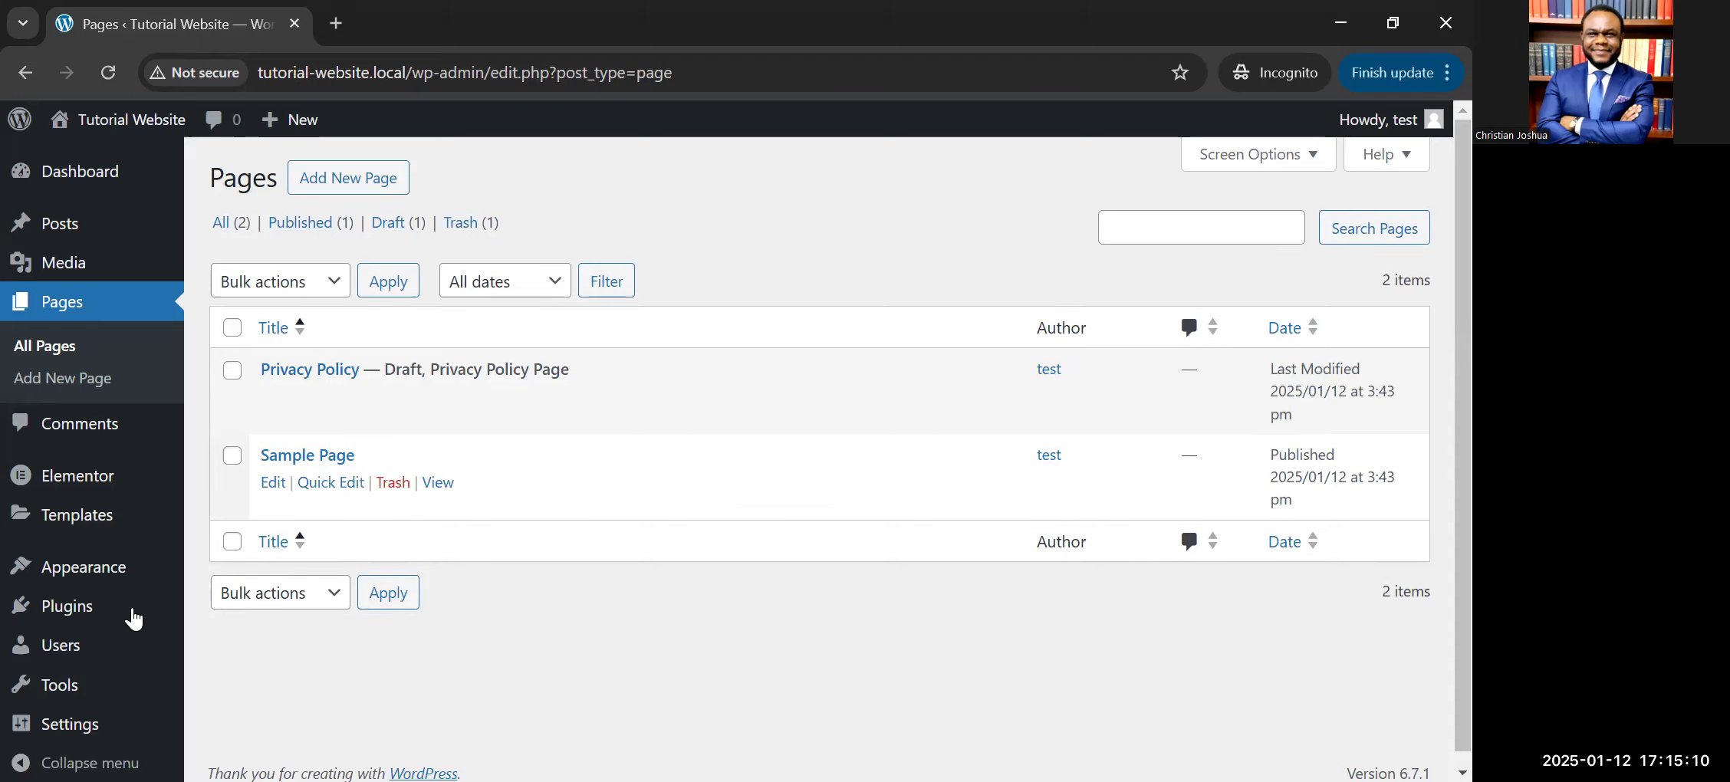
Step: Find Ultimate Addons for Elementor (Formerly Elementor Header & Footer Builder) by searching new plugins for "header and footer", and install and activate it
mouse_move(67, 606)
click(270, 607)
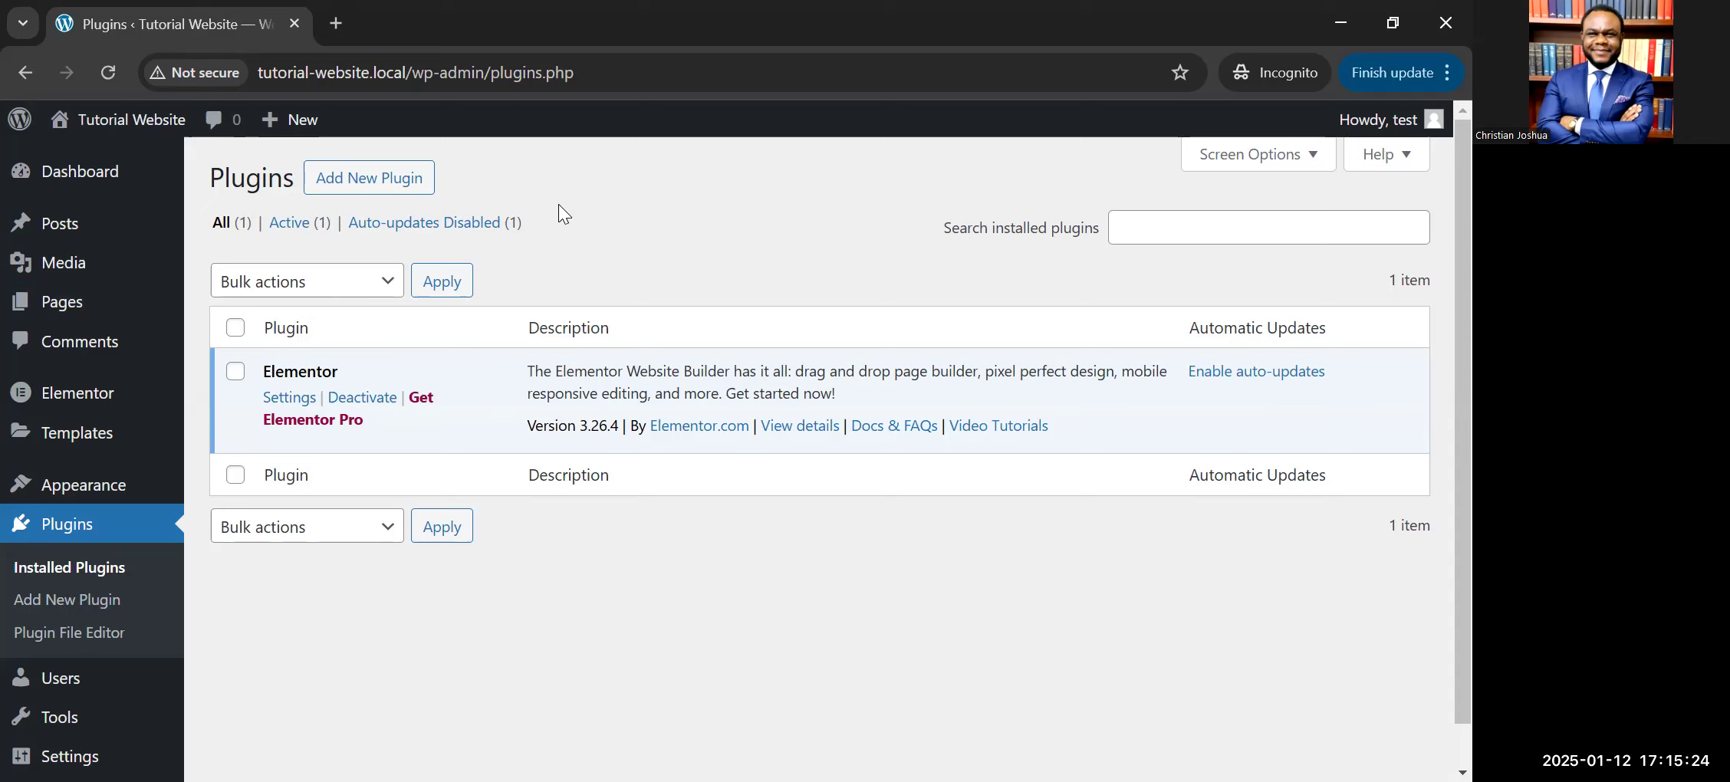
click(382, 190)
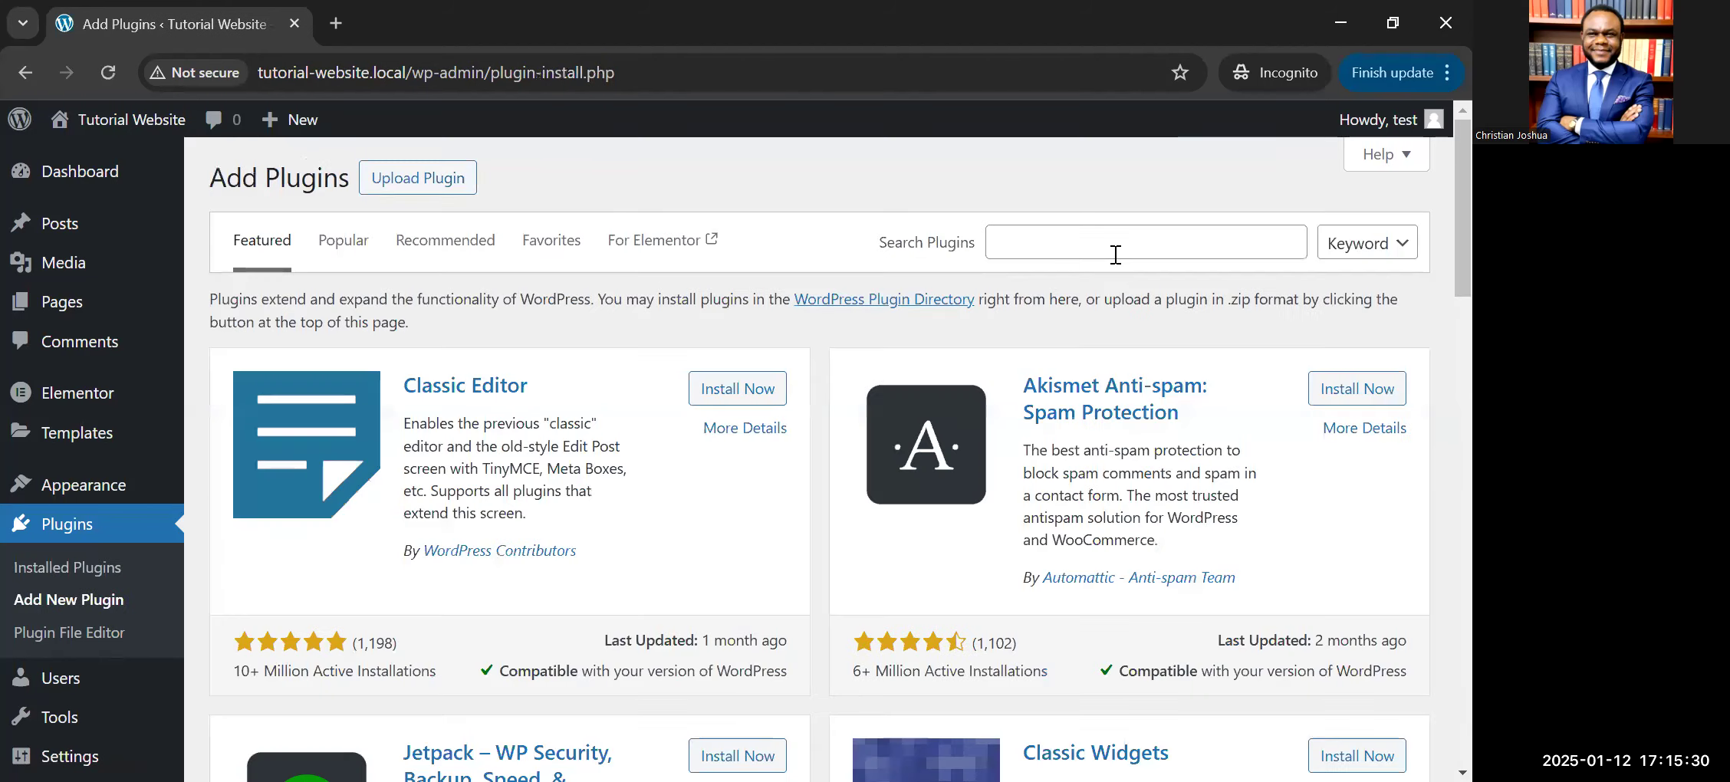
click(1121, 243)
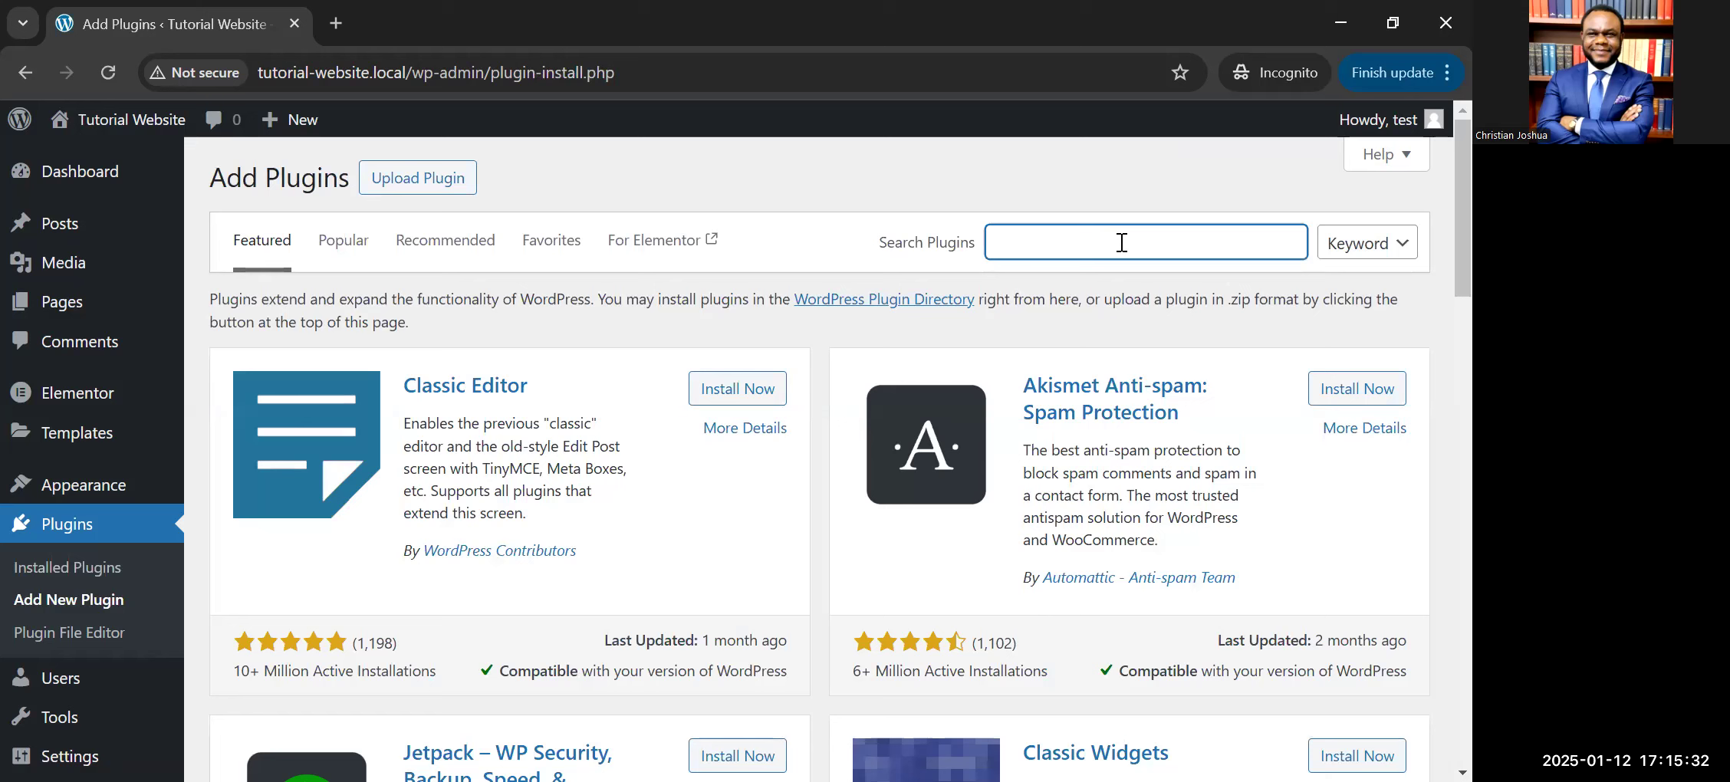
text(header and footer)
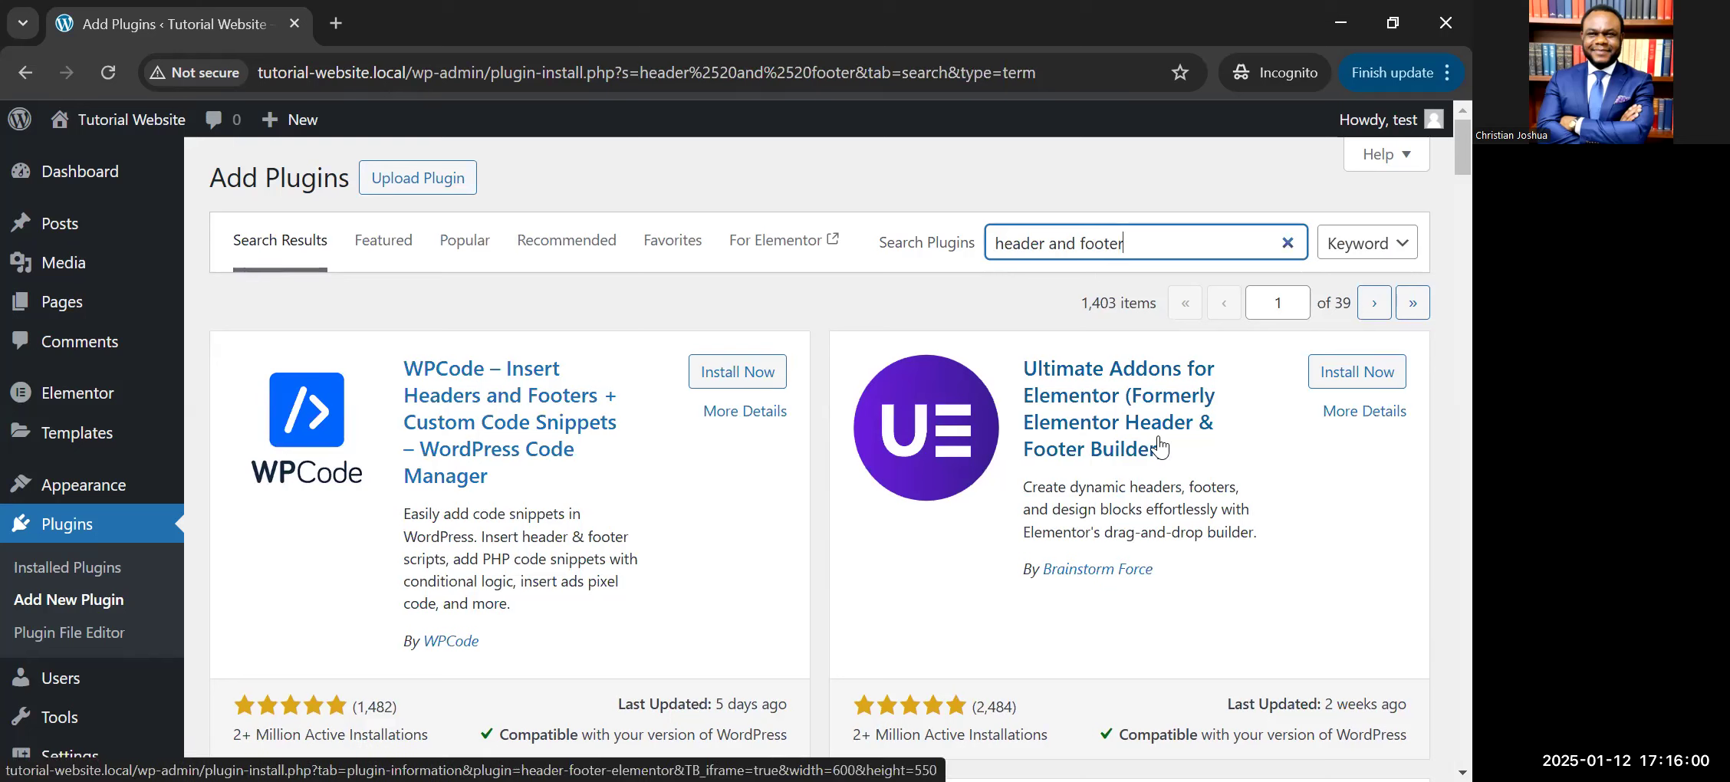
click(1340, 381)
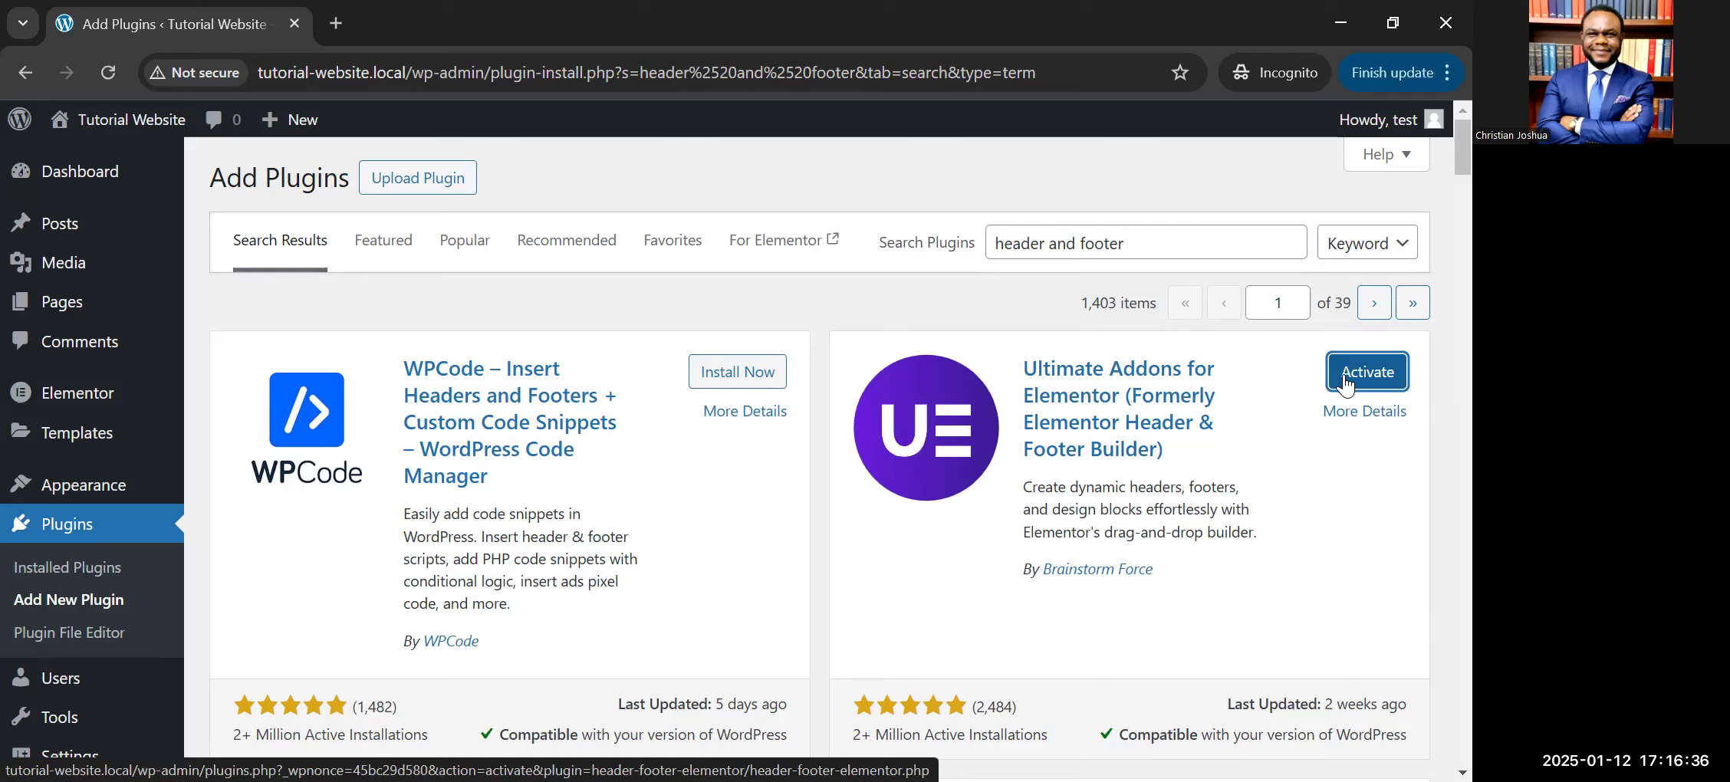
click(1346, 385)
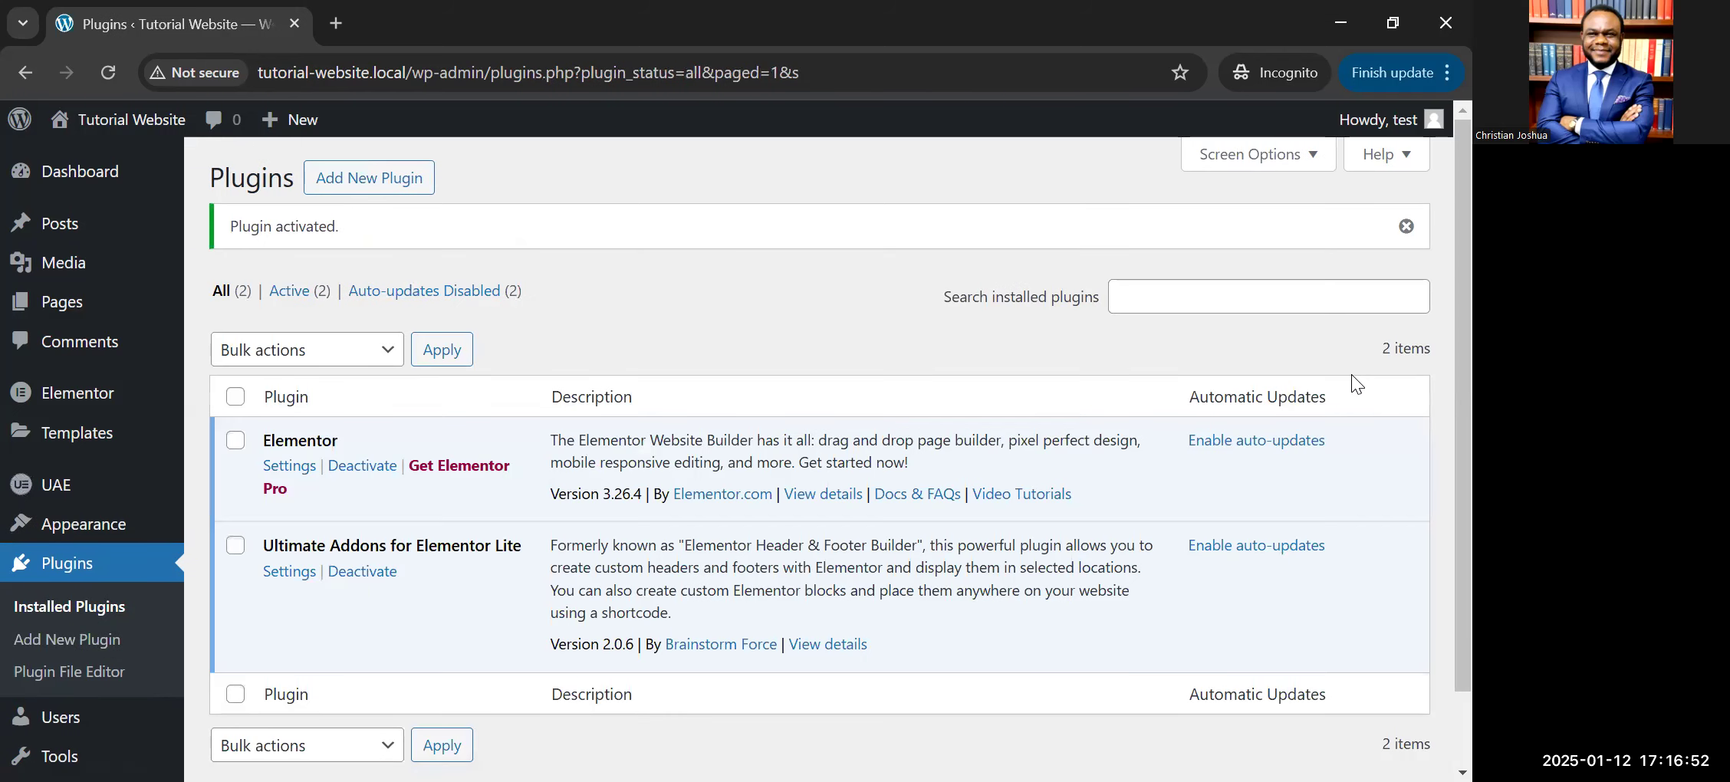
click(1407, 227)
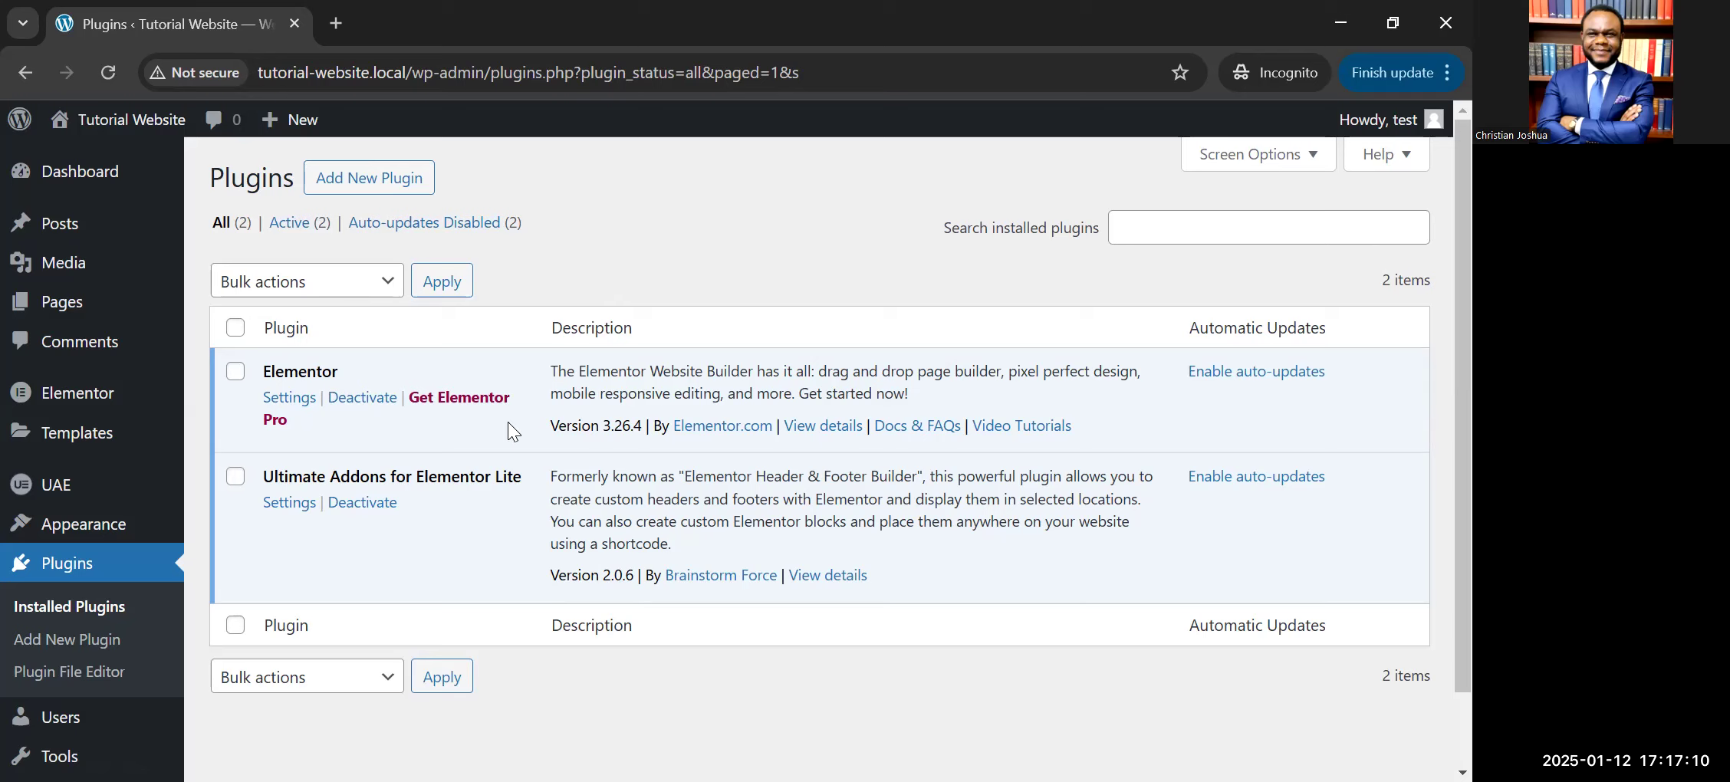
Step: Create a new page titled "Home" and publish it
scroll(445, 529, down, 2)
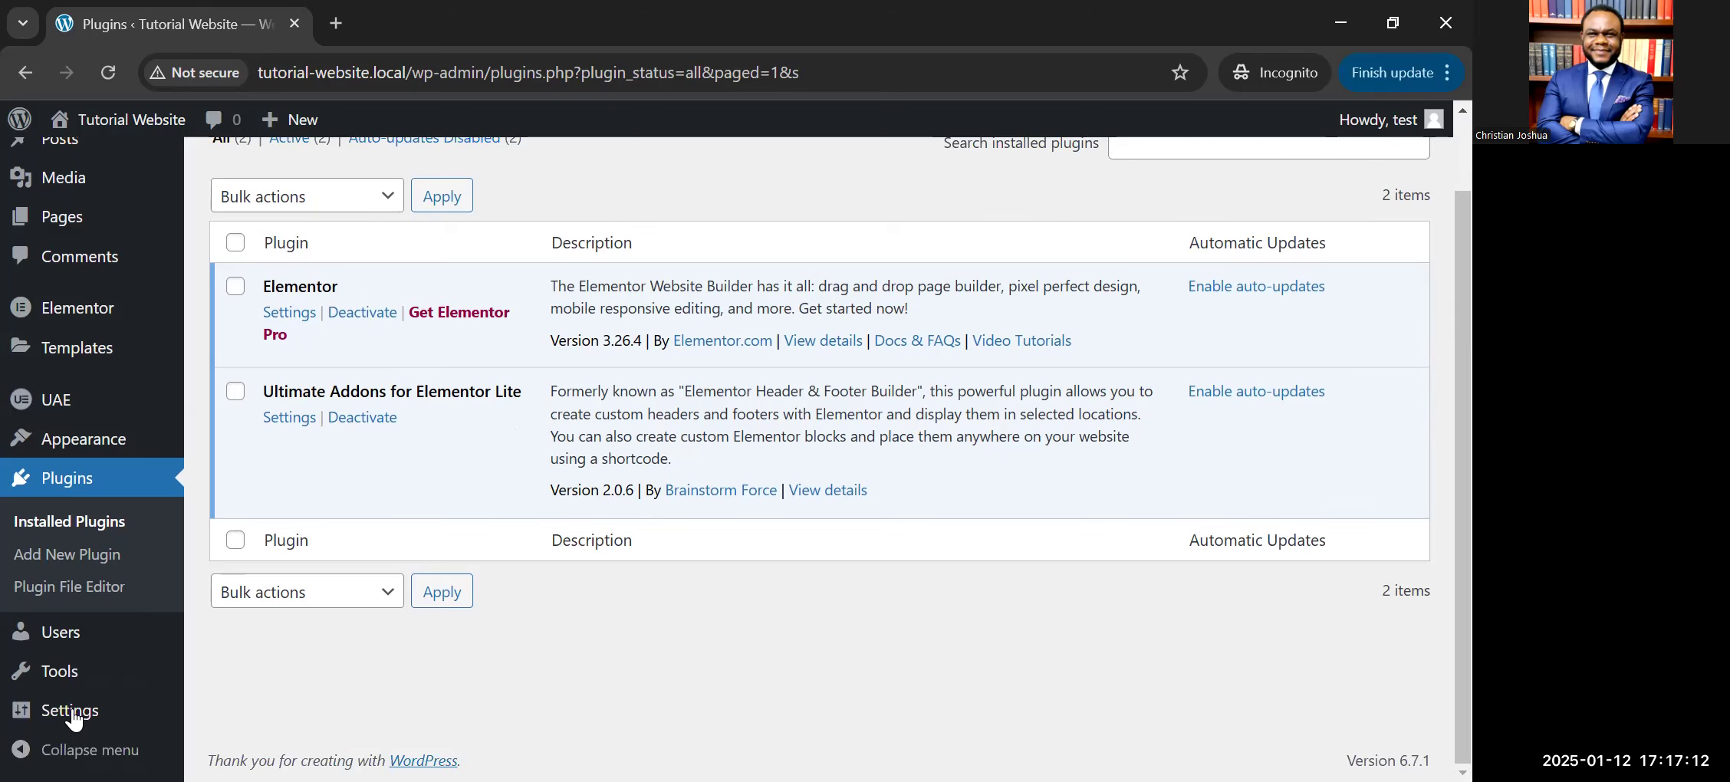
mouse_move(73, 718)
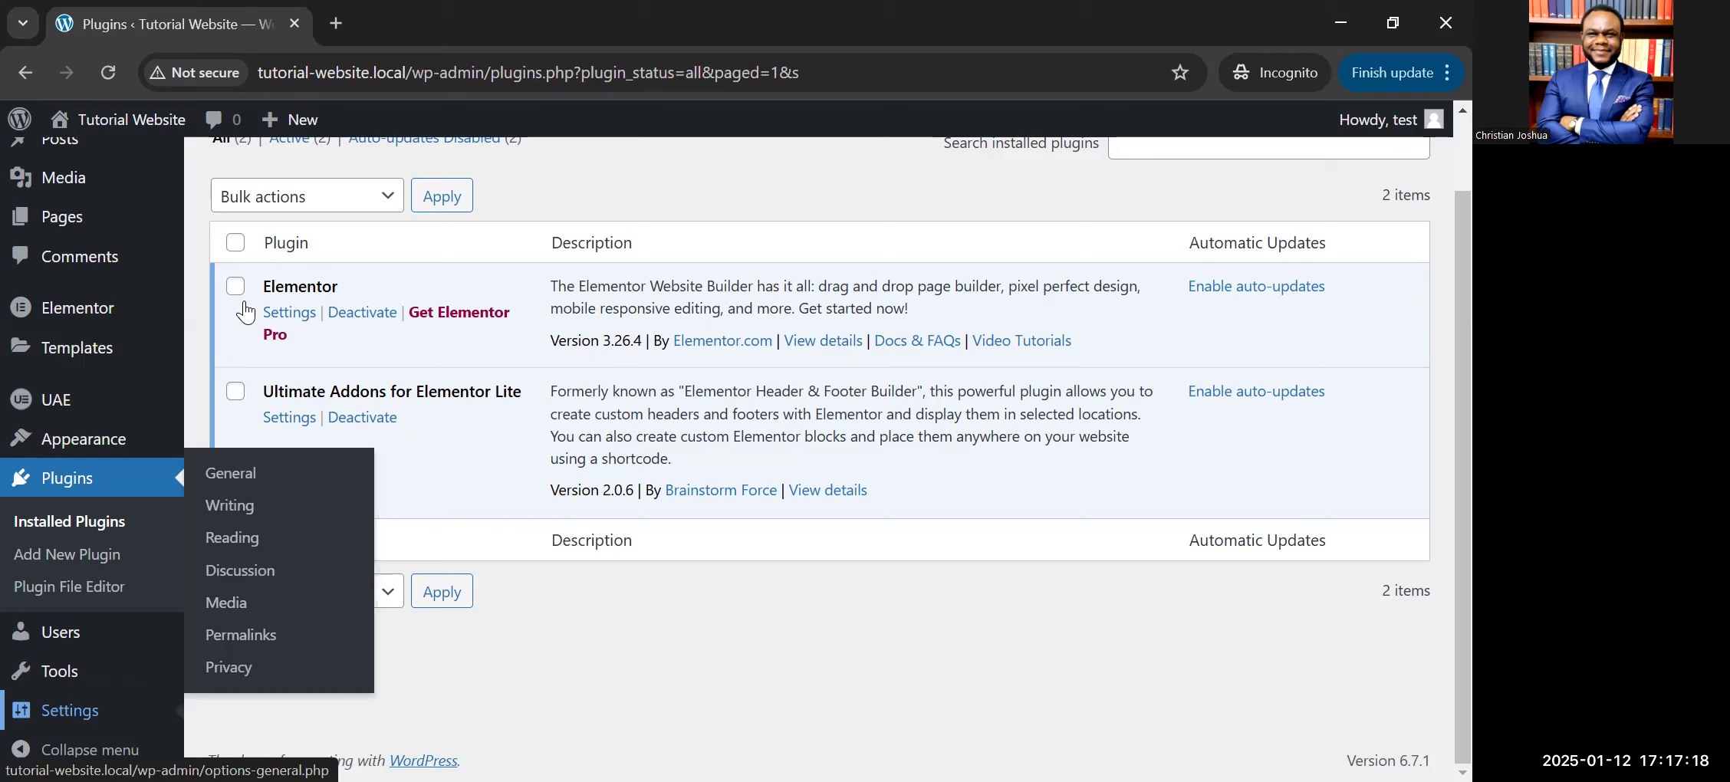
scroll(253, 341, up, 1)
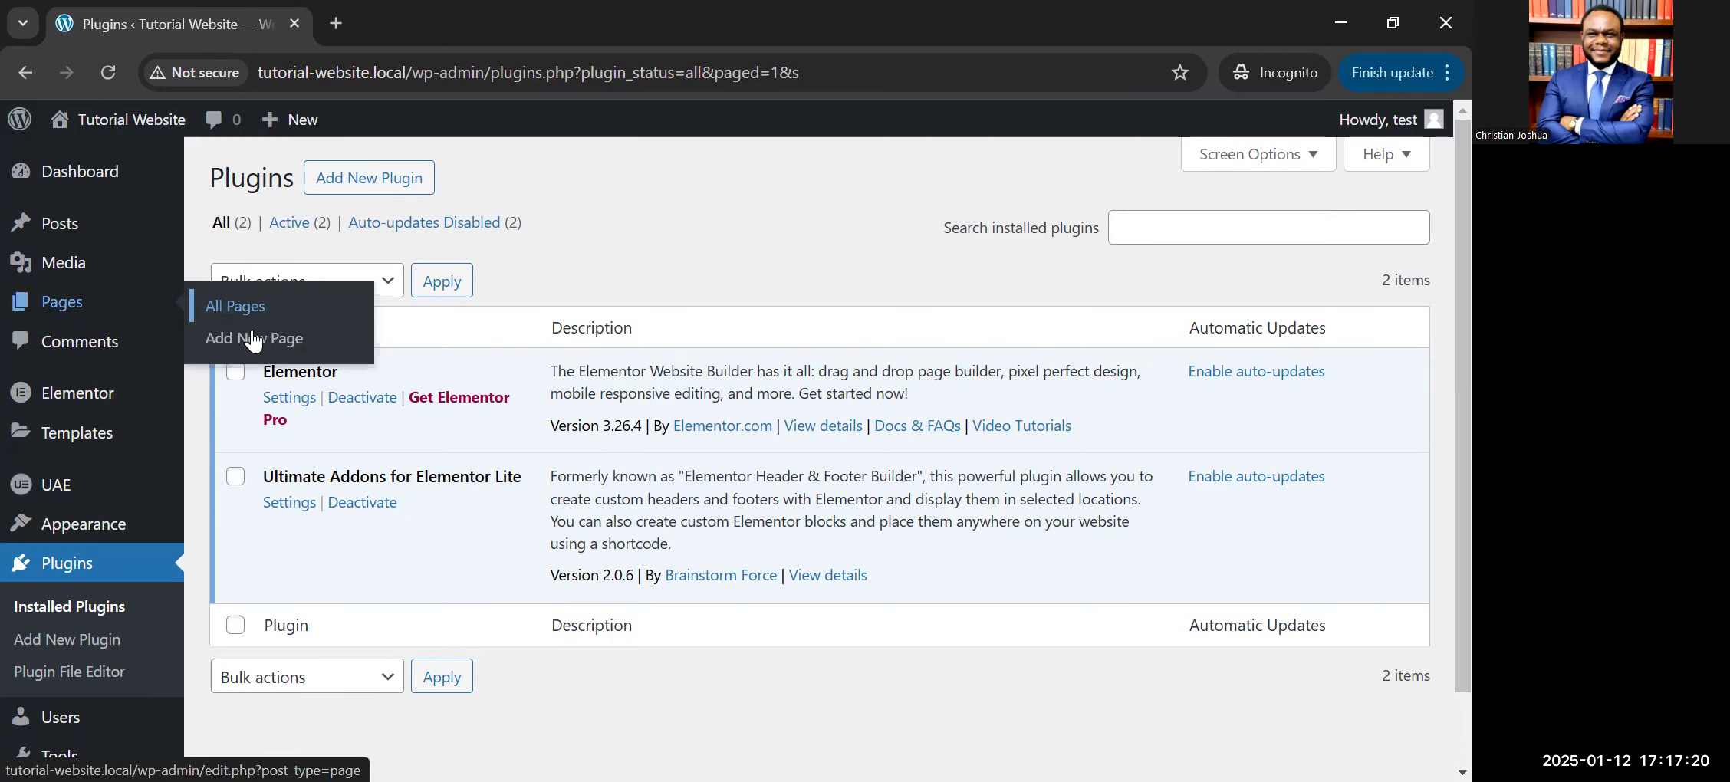
click(255, 339)
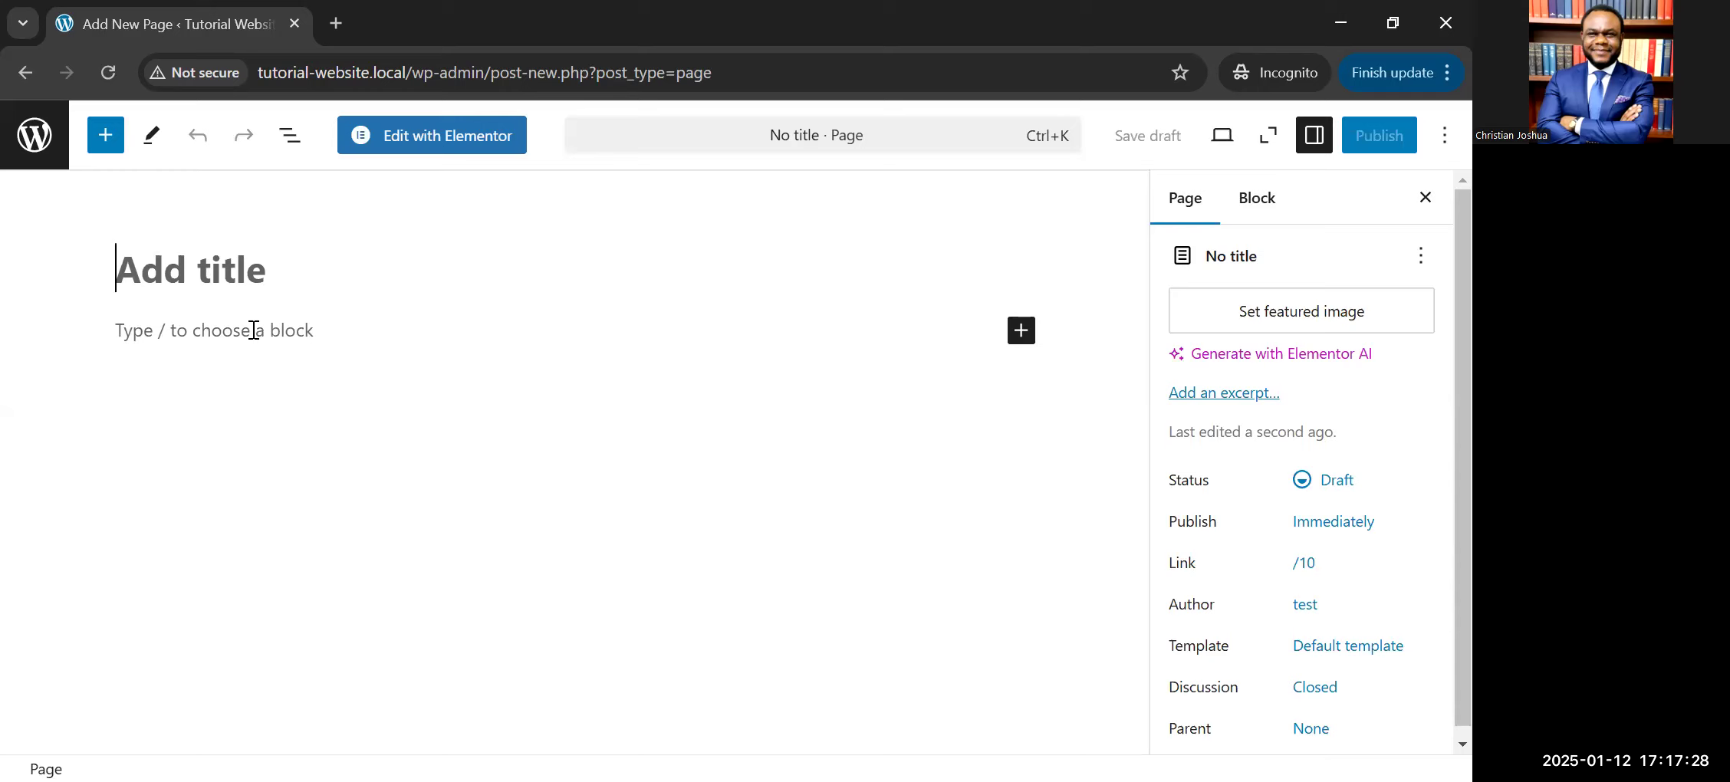
text(Hom)
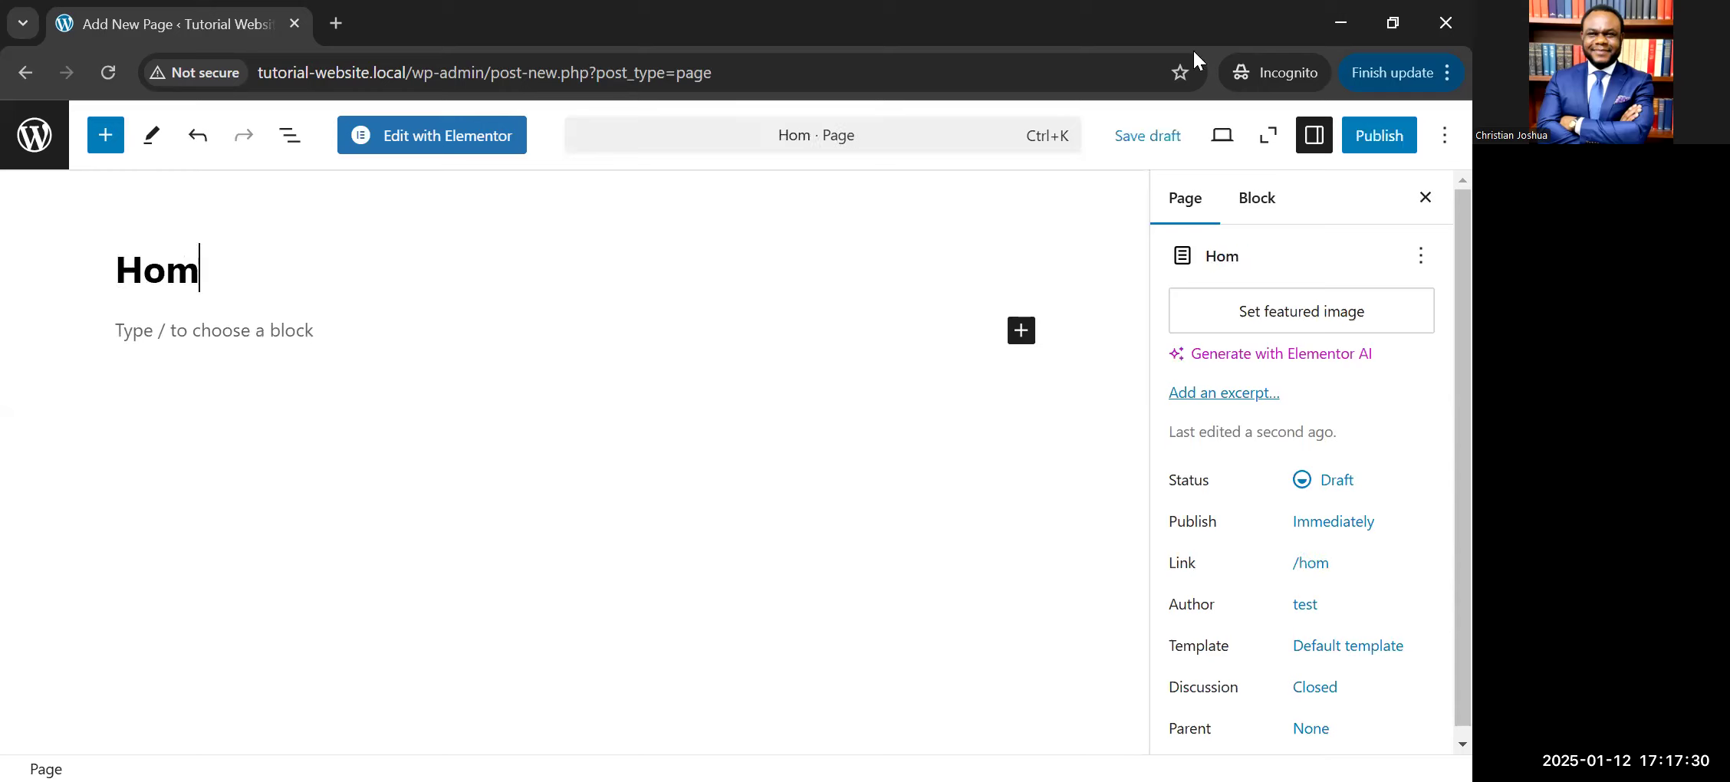
text(e)
click(1371, 135)
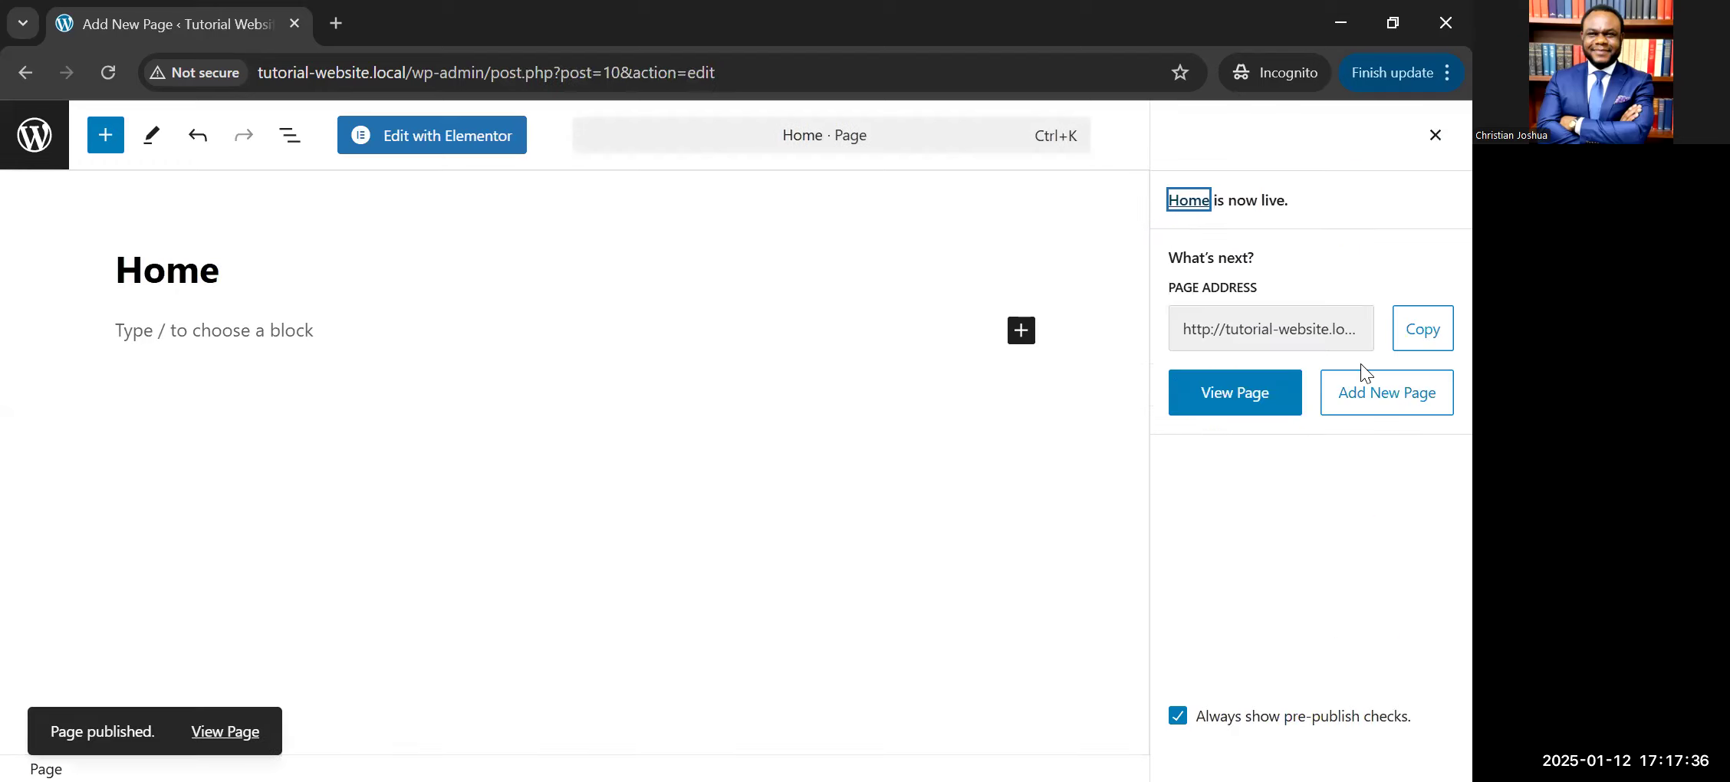
Step: Add another new page titled "About" and publish it
click(1364, 393)
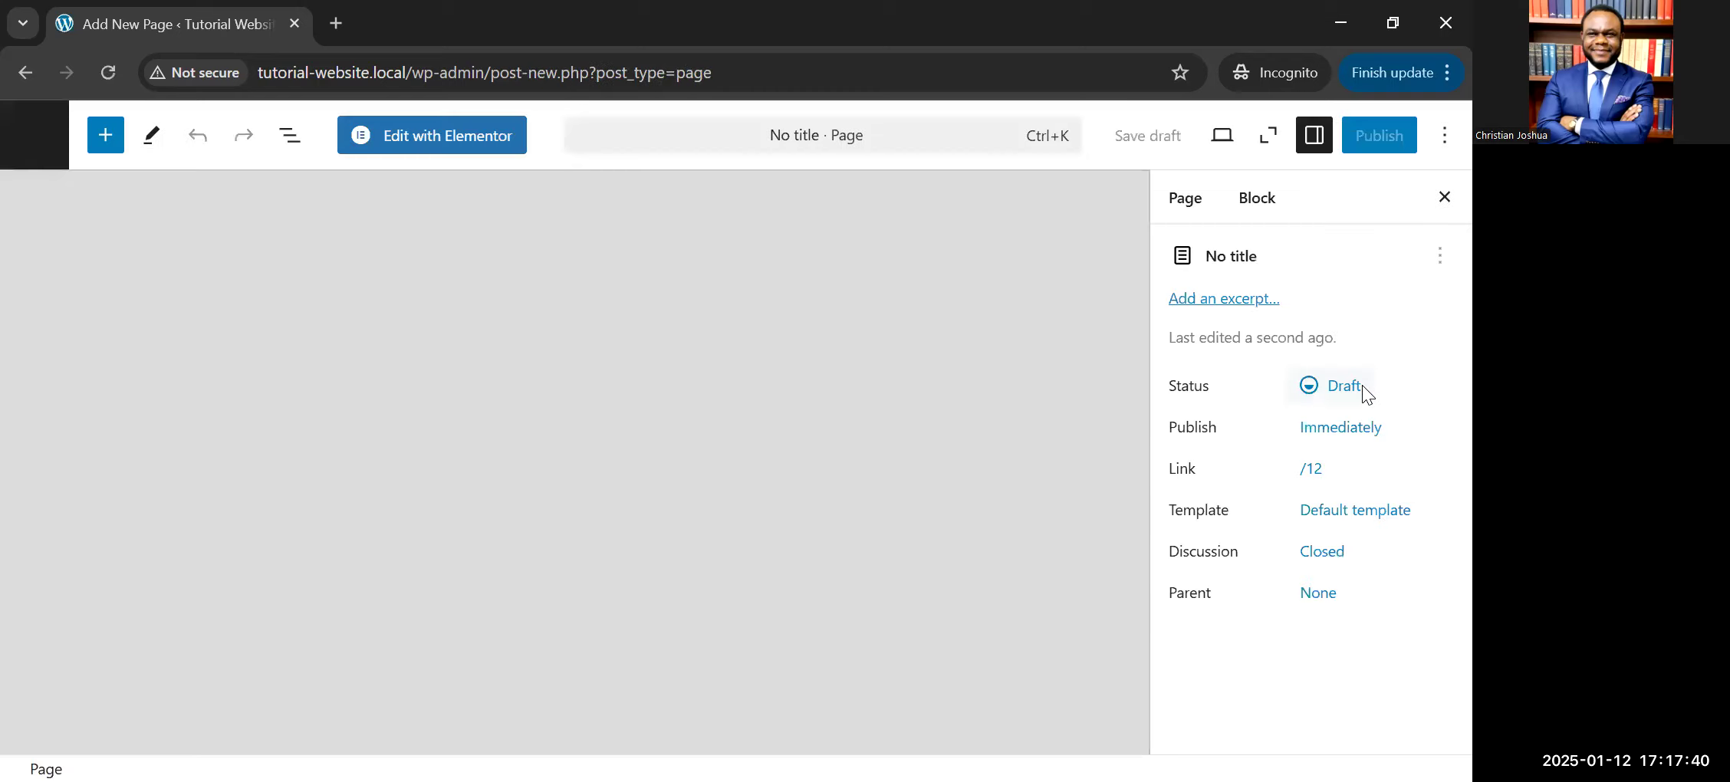
text(A)
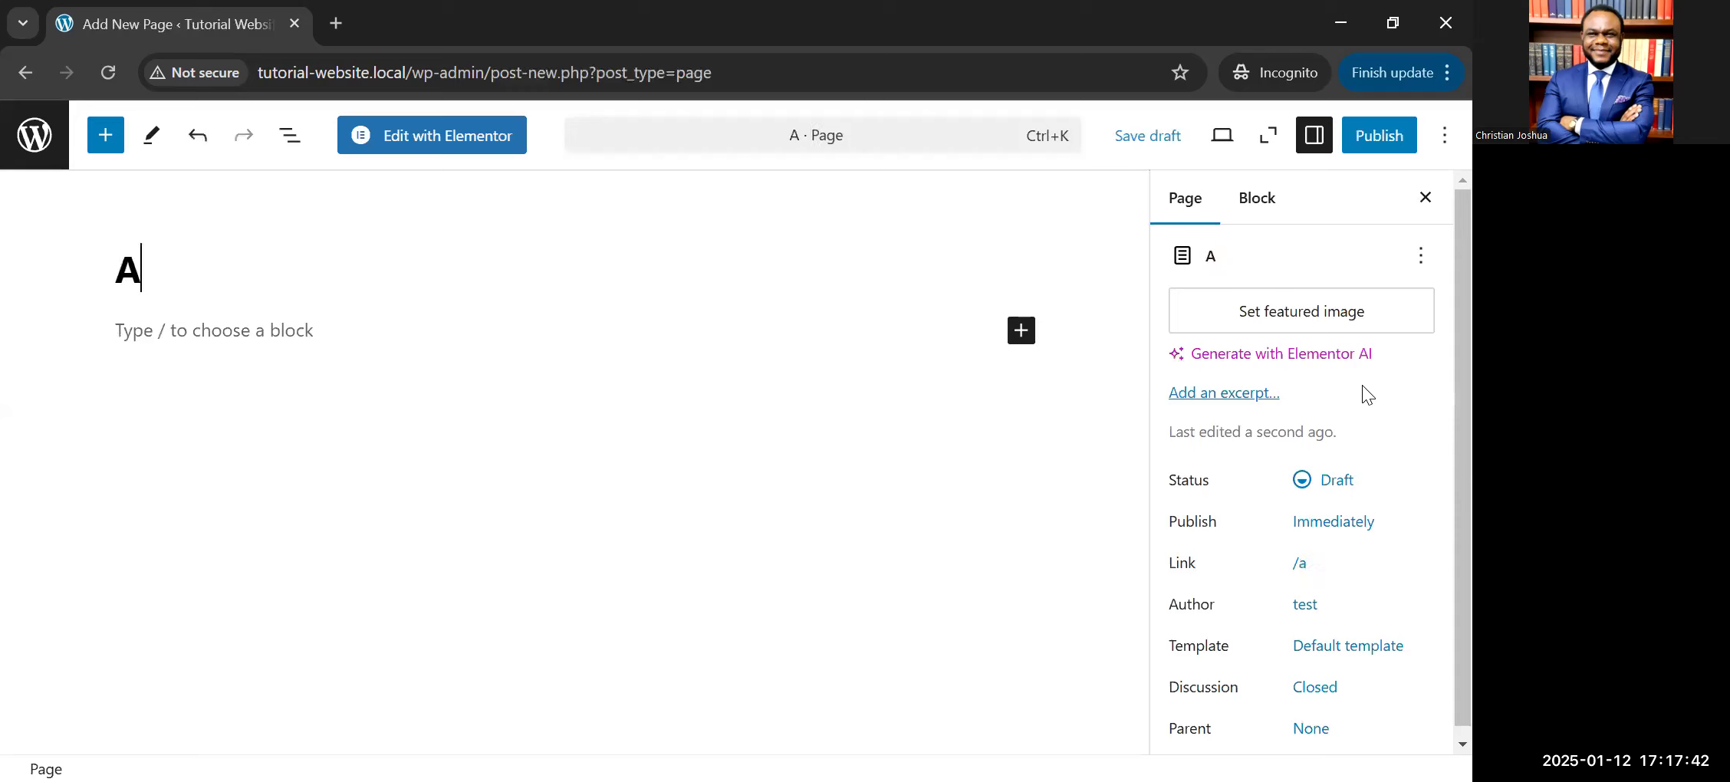
text(bou)
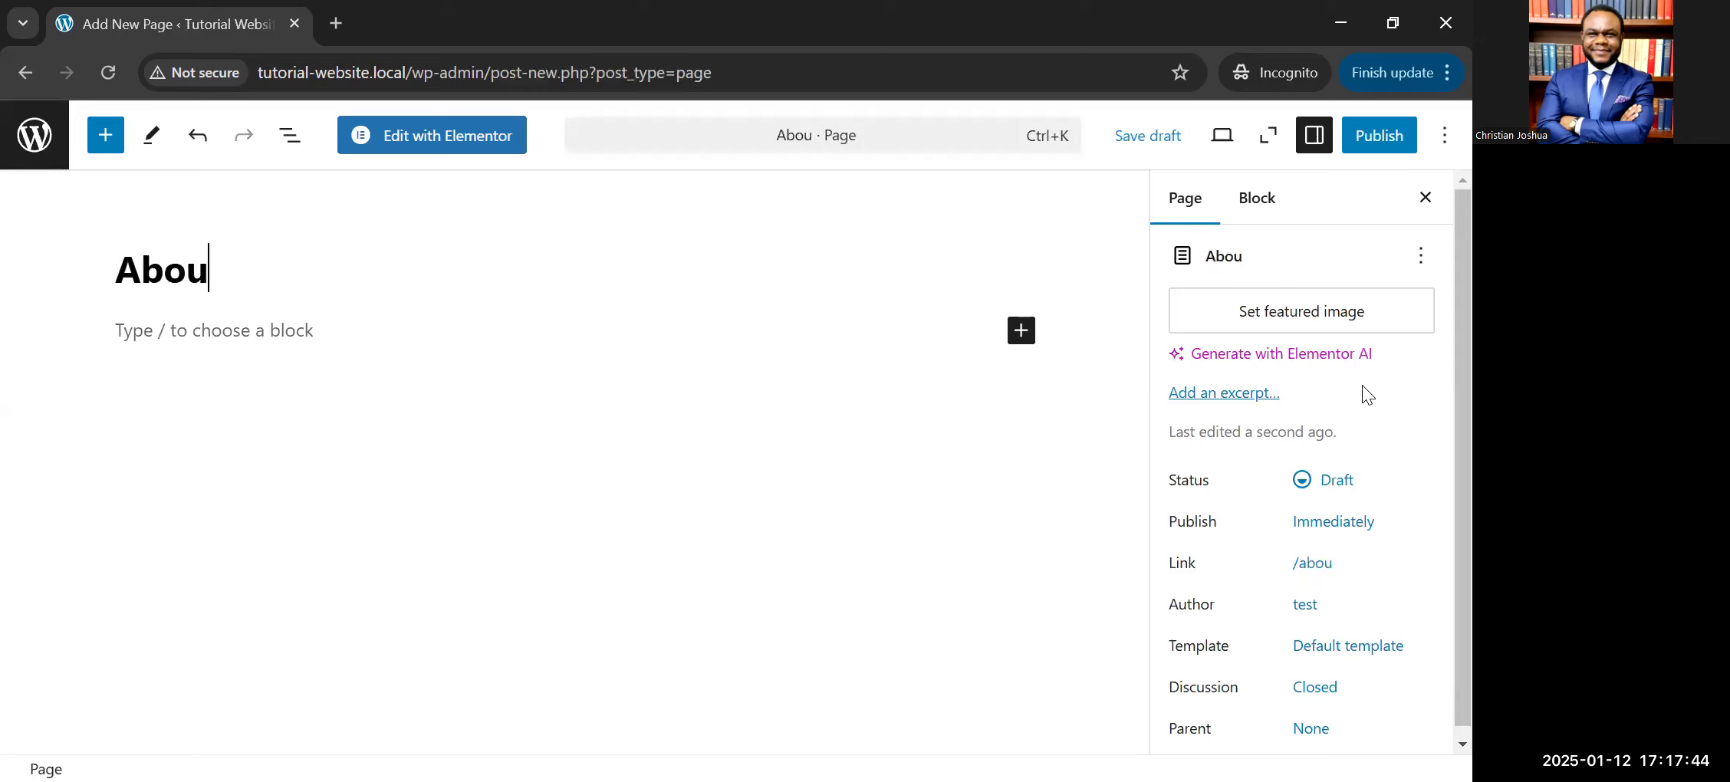
text(t)
double_click(1376, 138)
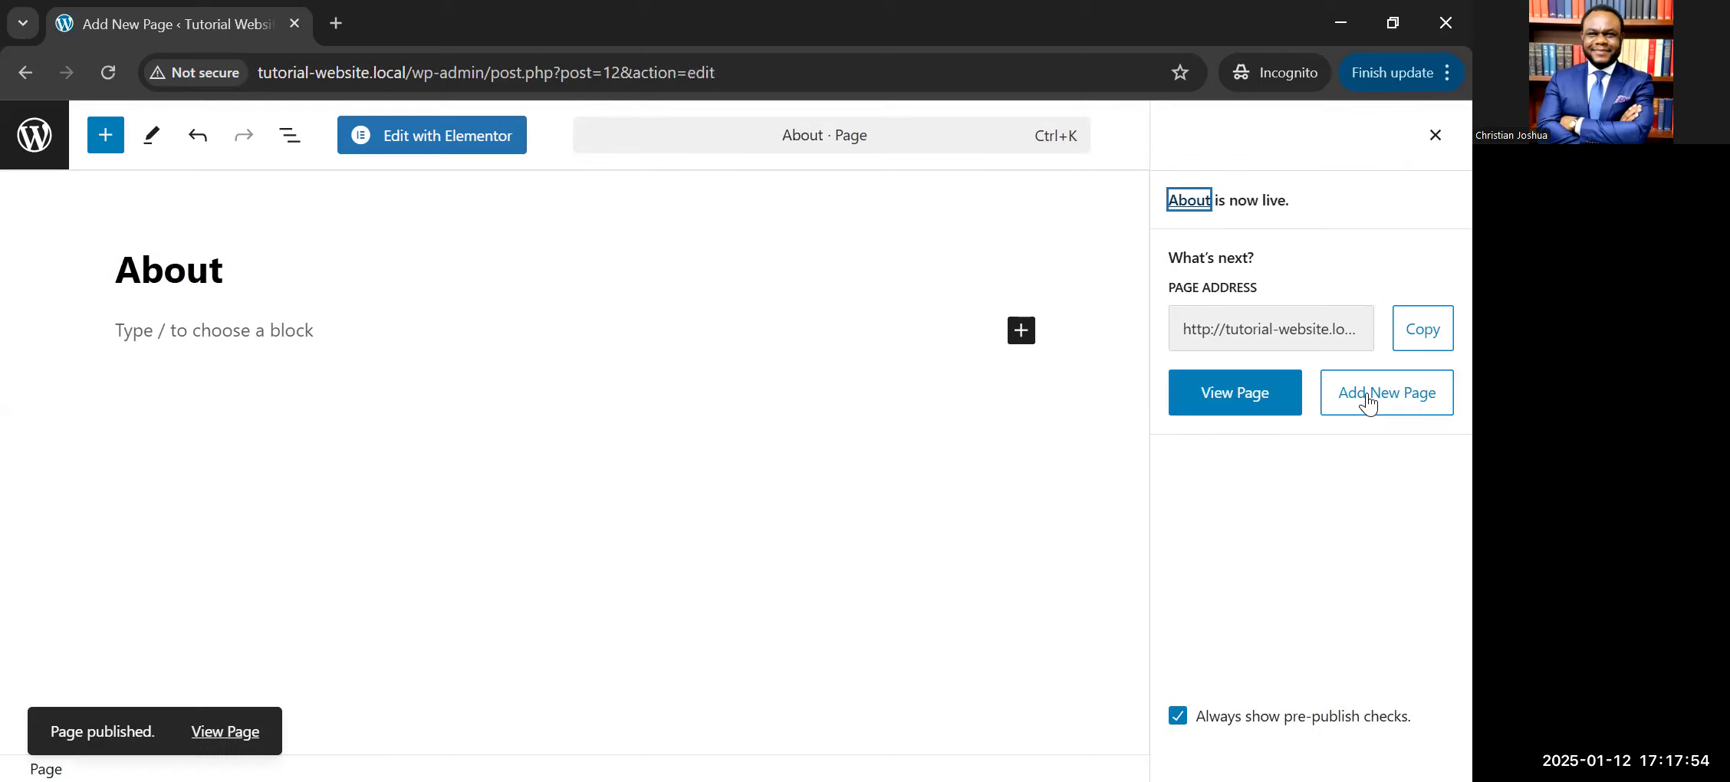
Step: Add another new page titled "Contact" and publish it
click(1367, 394)
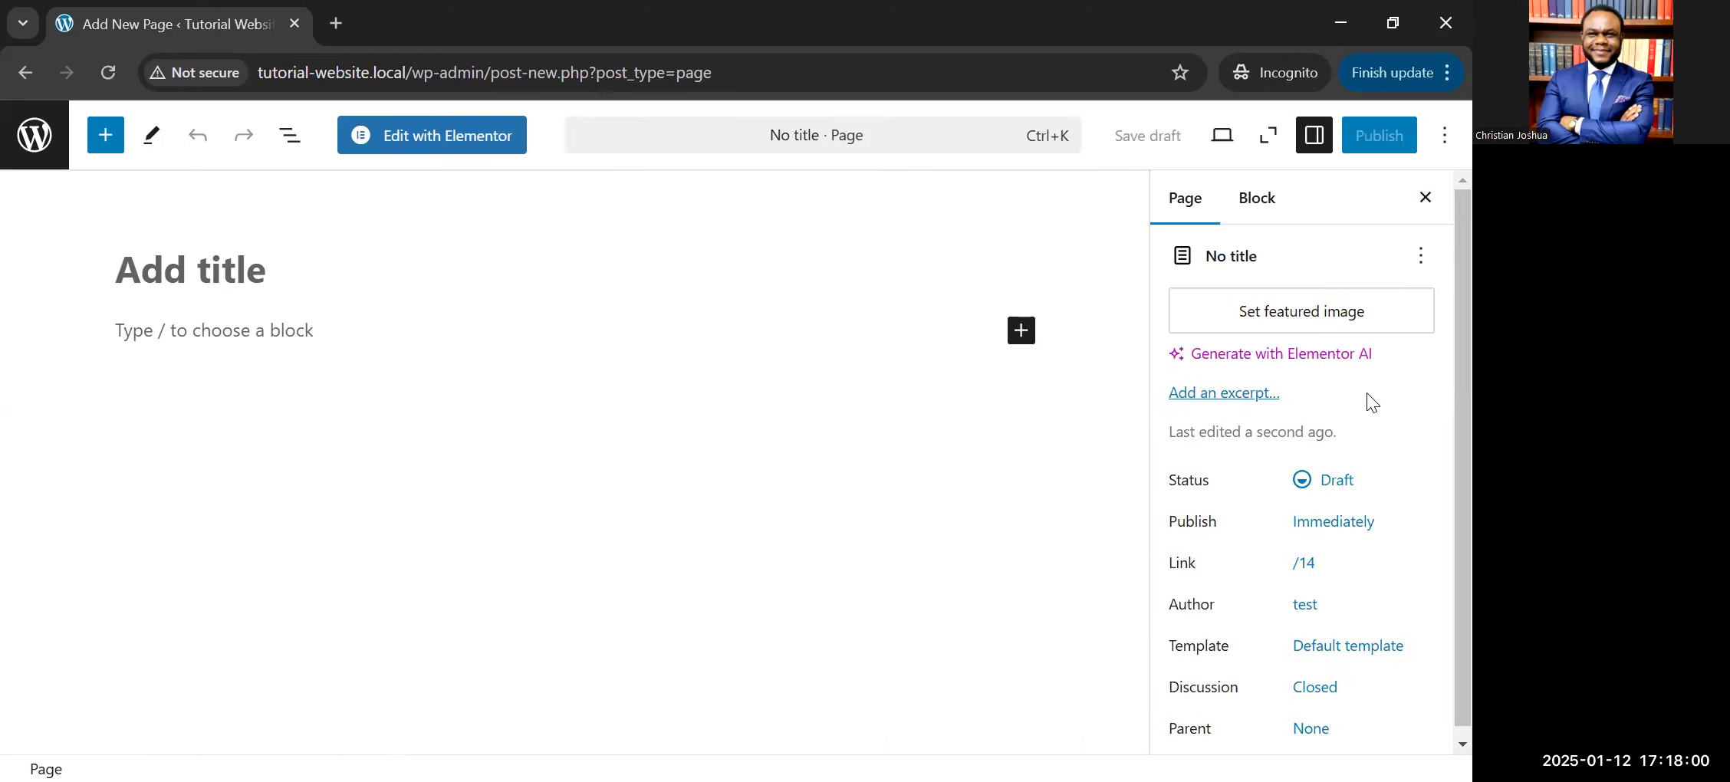
text(Cont)
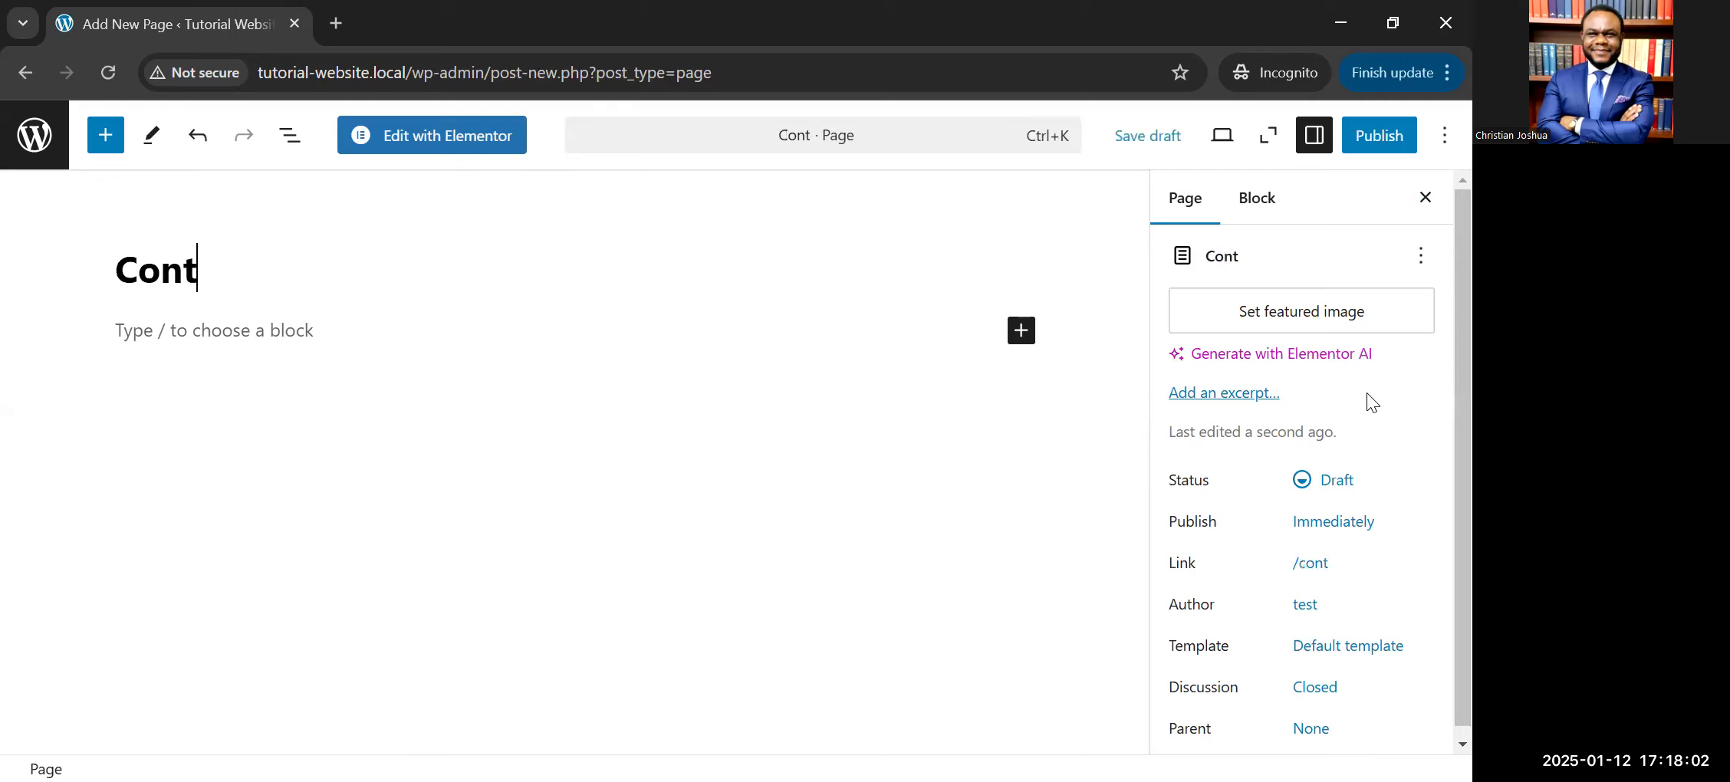
text(act)
click(1387, 141)
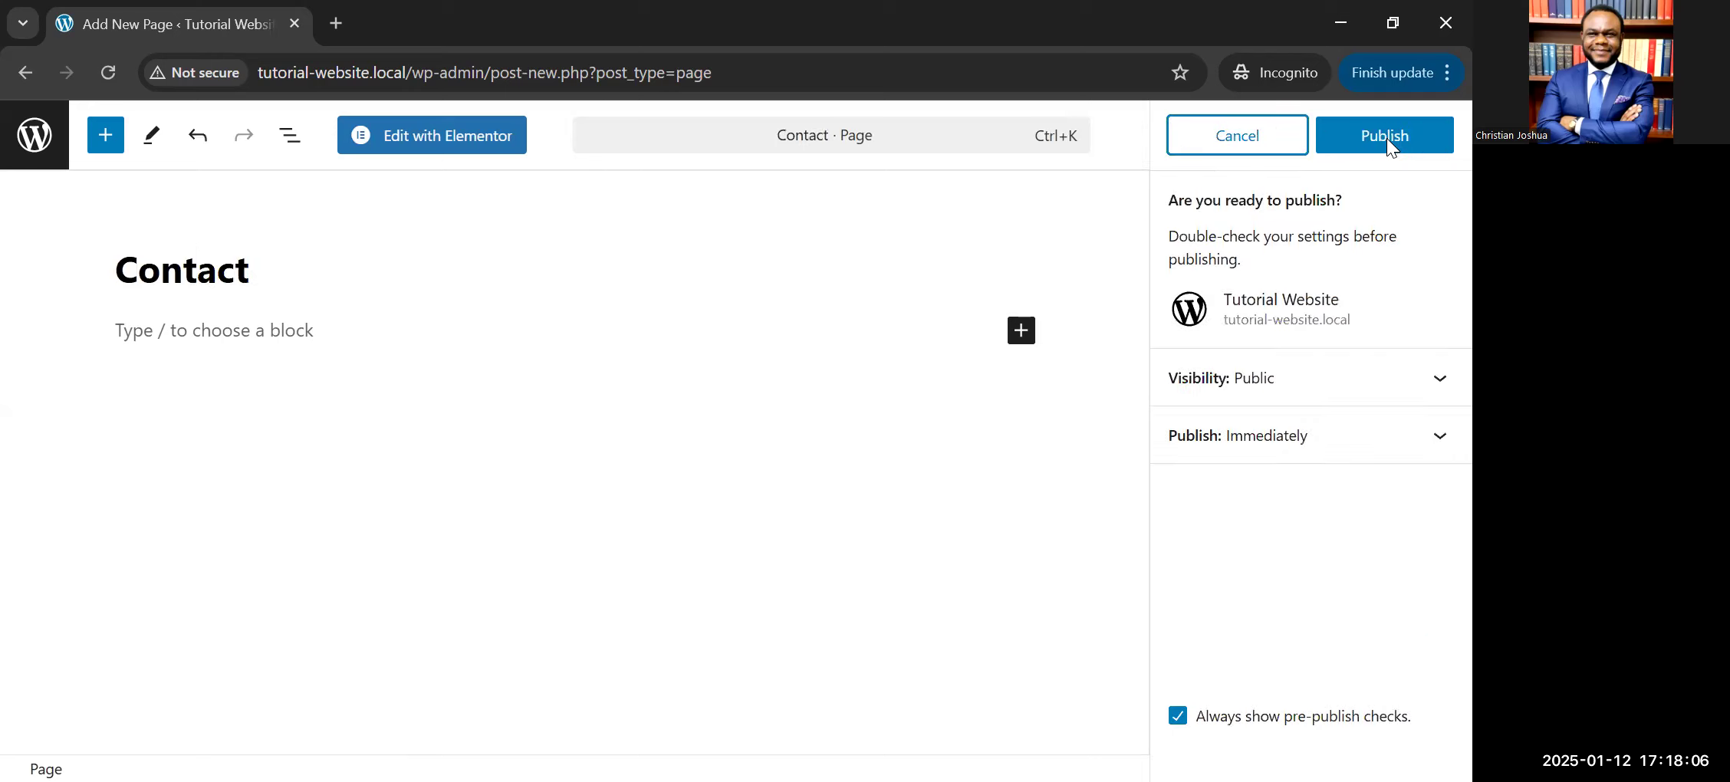
click(1387, 138)
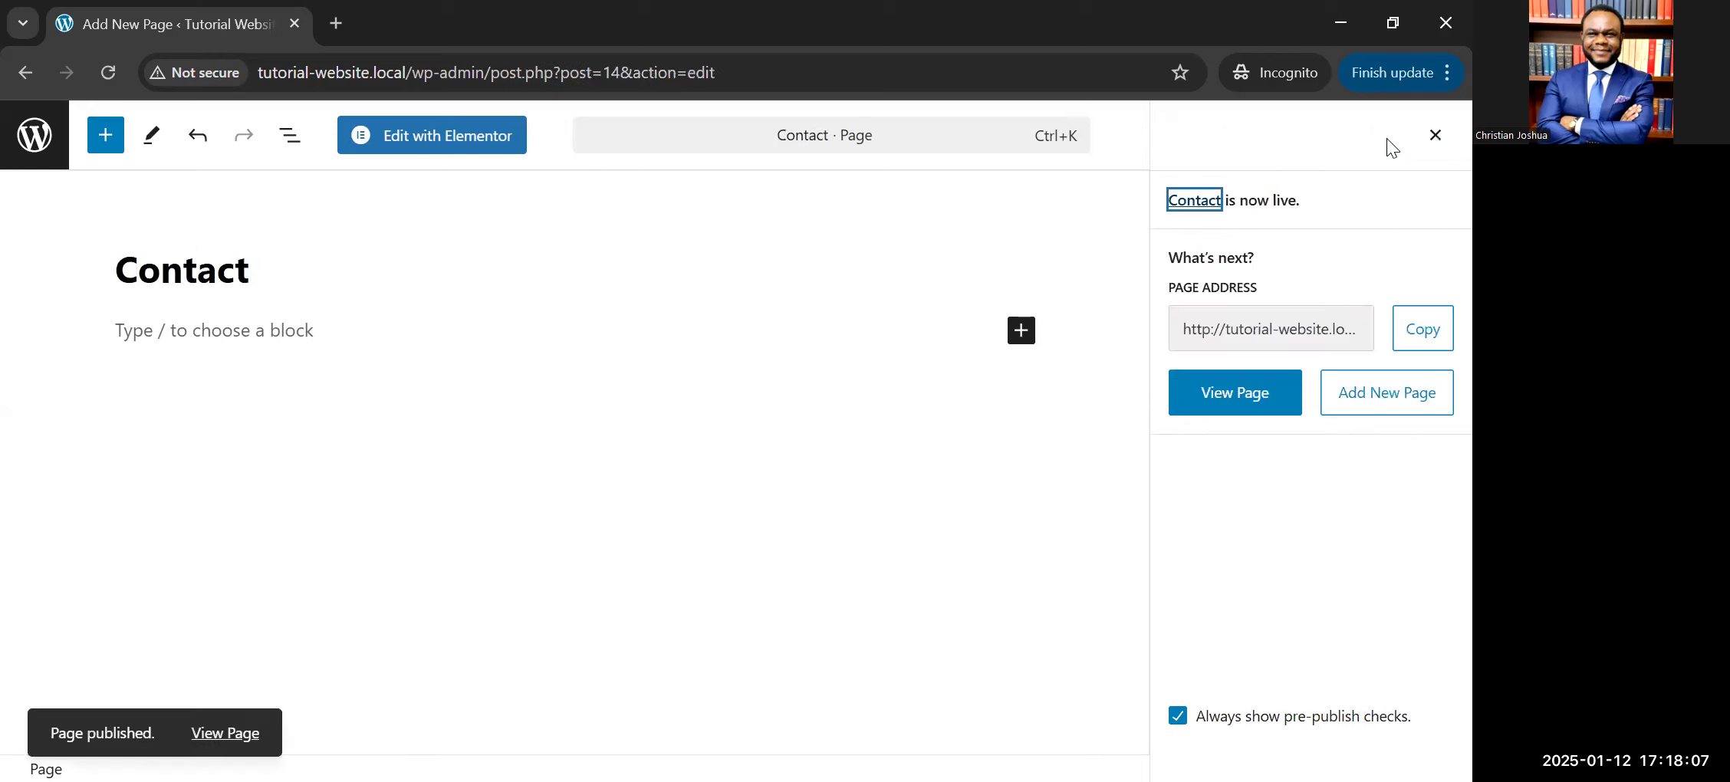
Step: Add another new page titled "Services" and publish it
click(1395, 402)
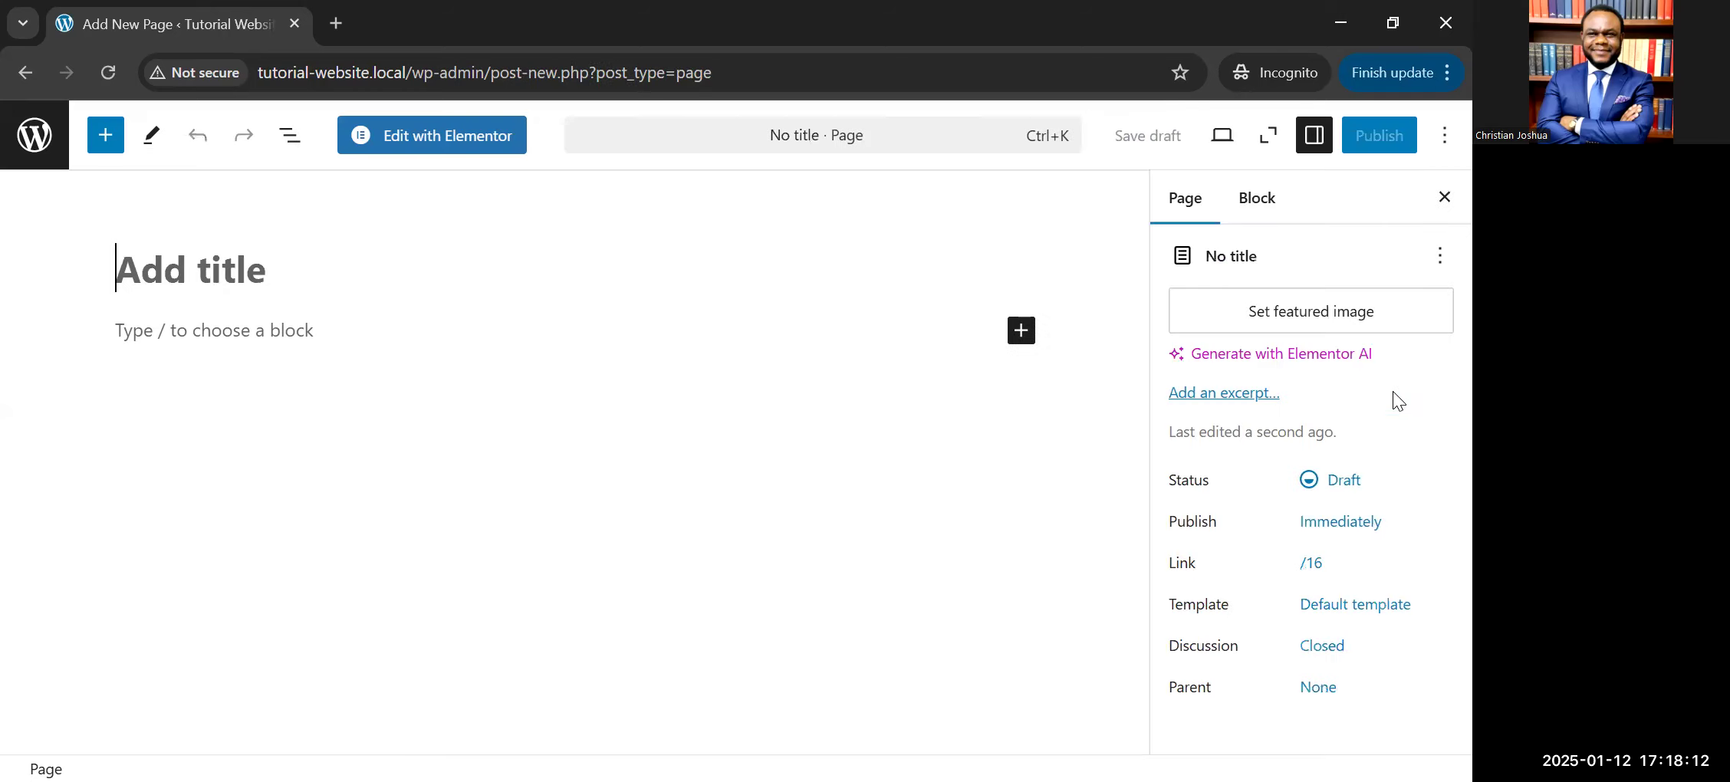
text(Services)
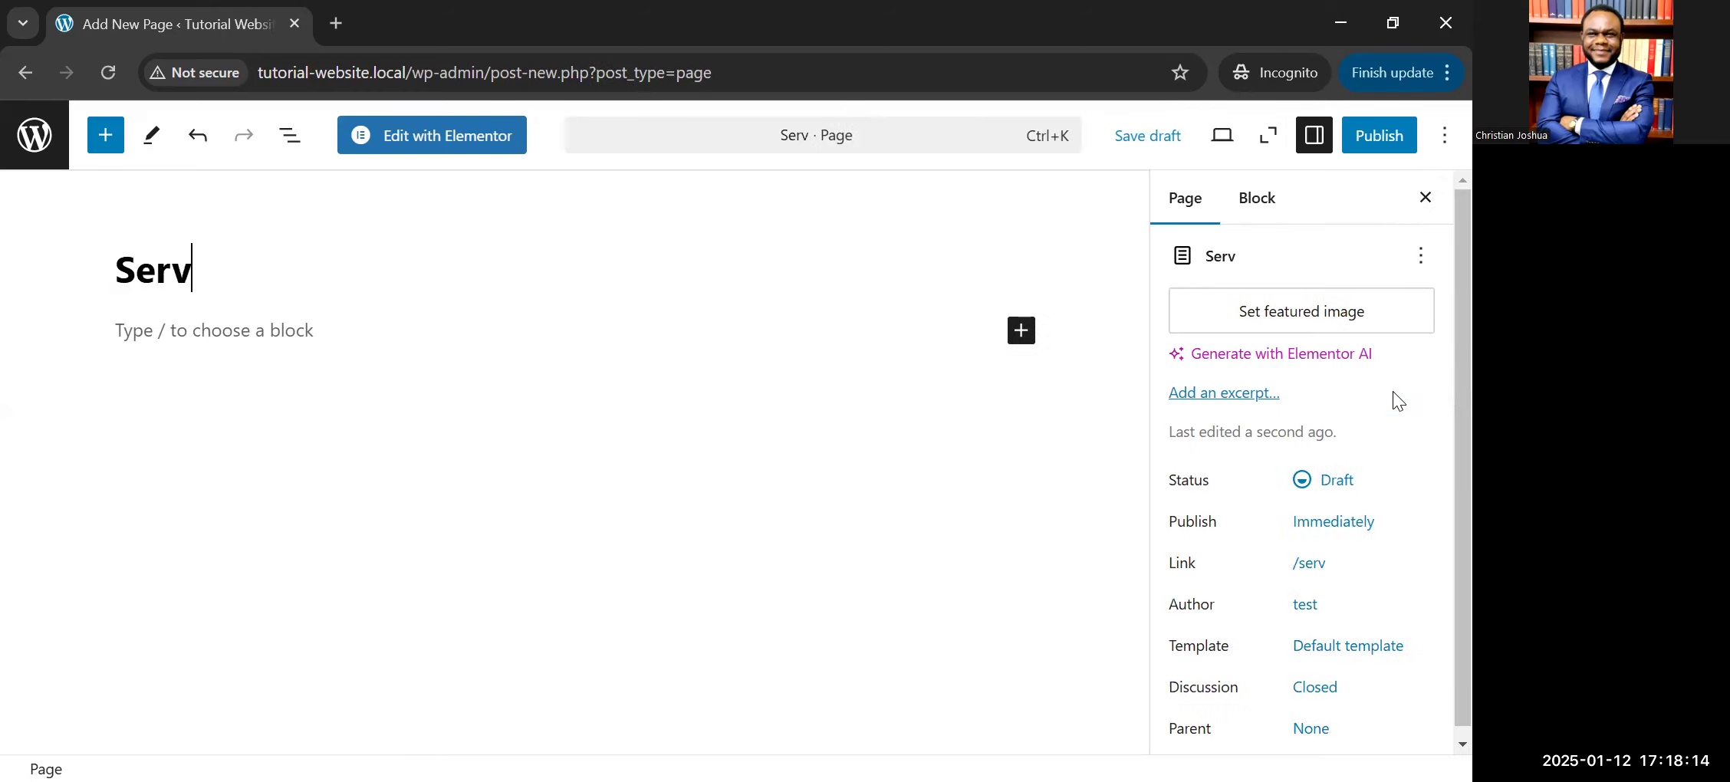
click(1365, 135)
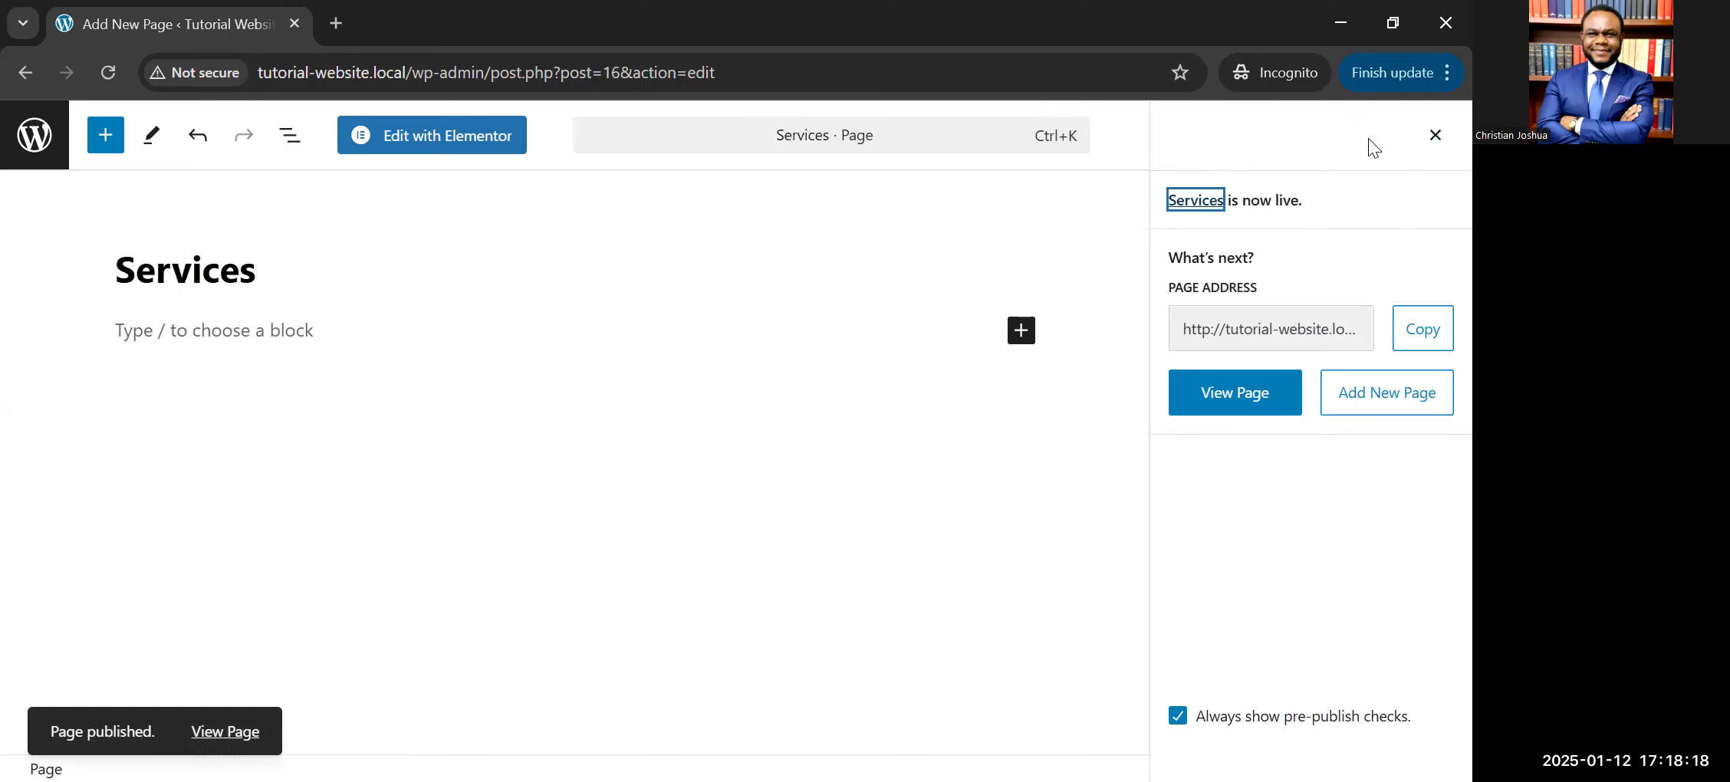
Step: Add and publish a new page titled "Blog", and return to the list of all pages to review it
click(1378, 398)
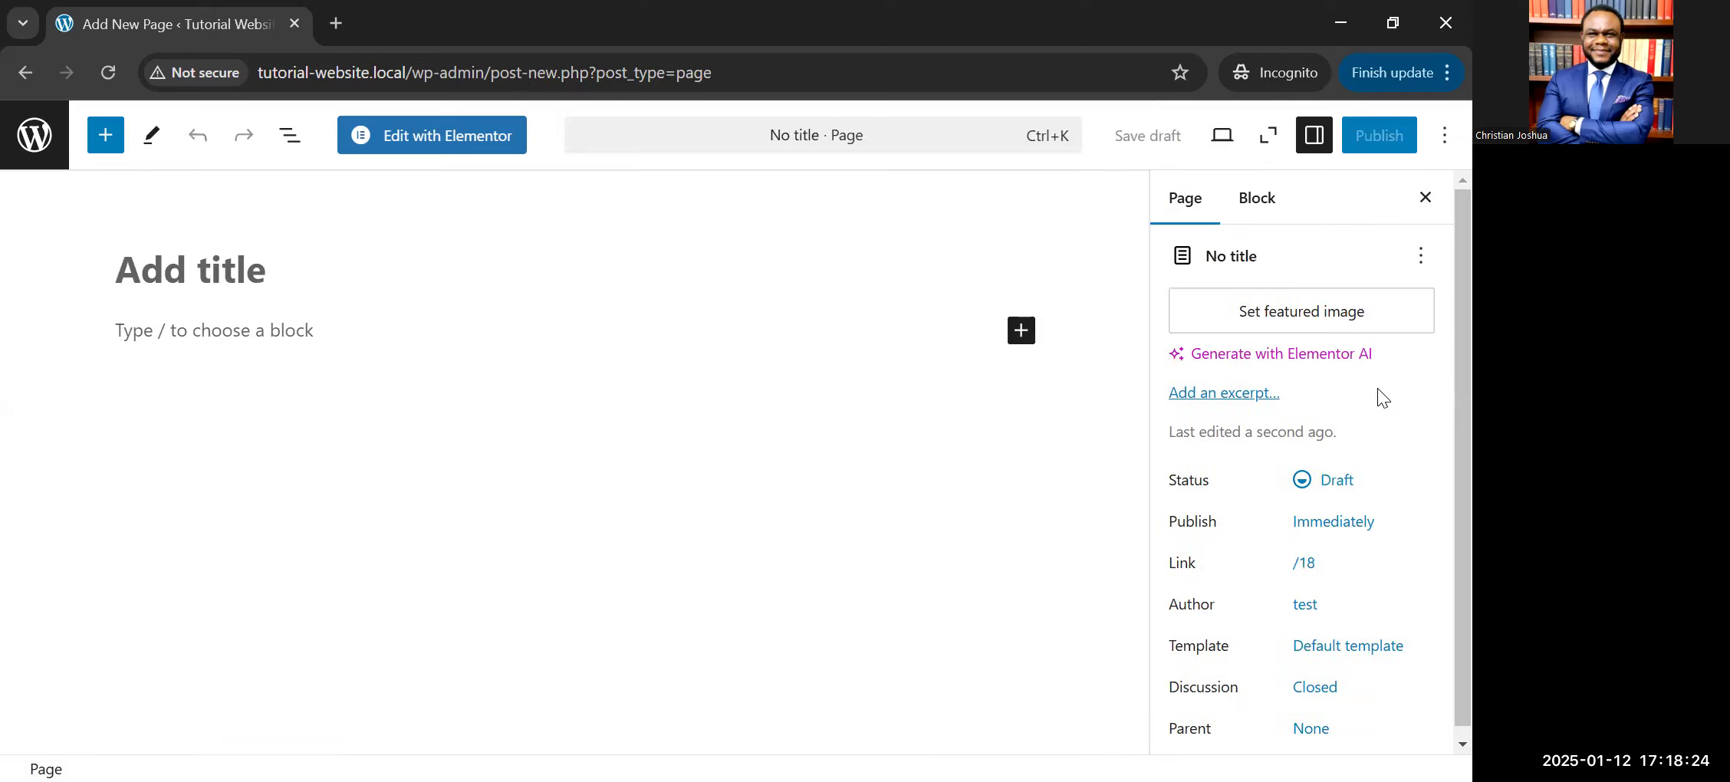
text(Blog)
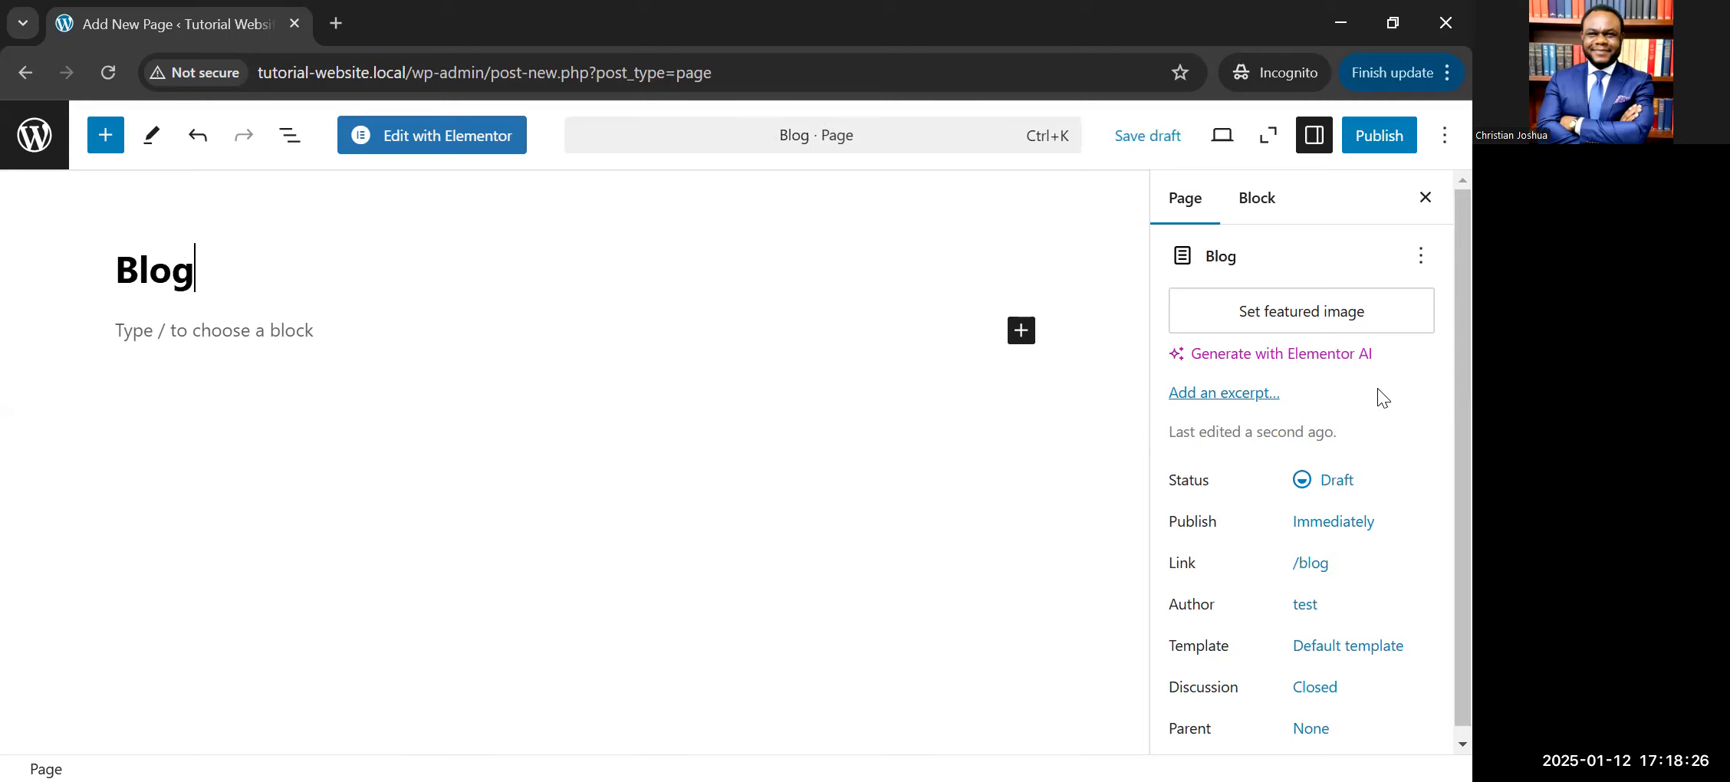
click(1374, 143)
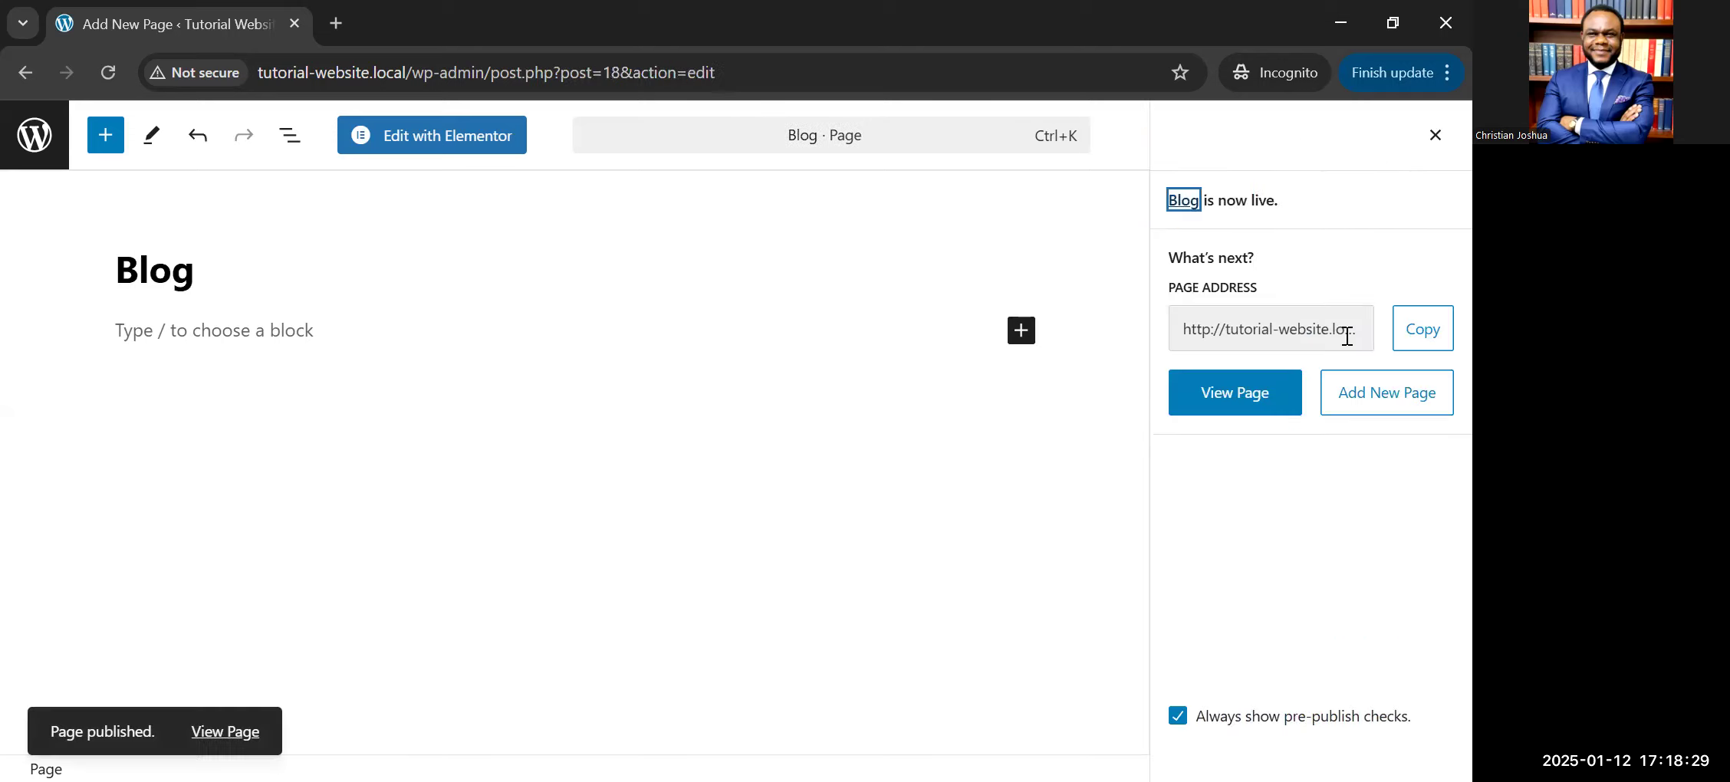
click(1436, 138)
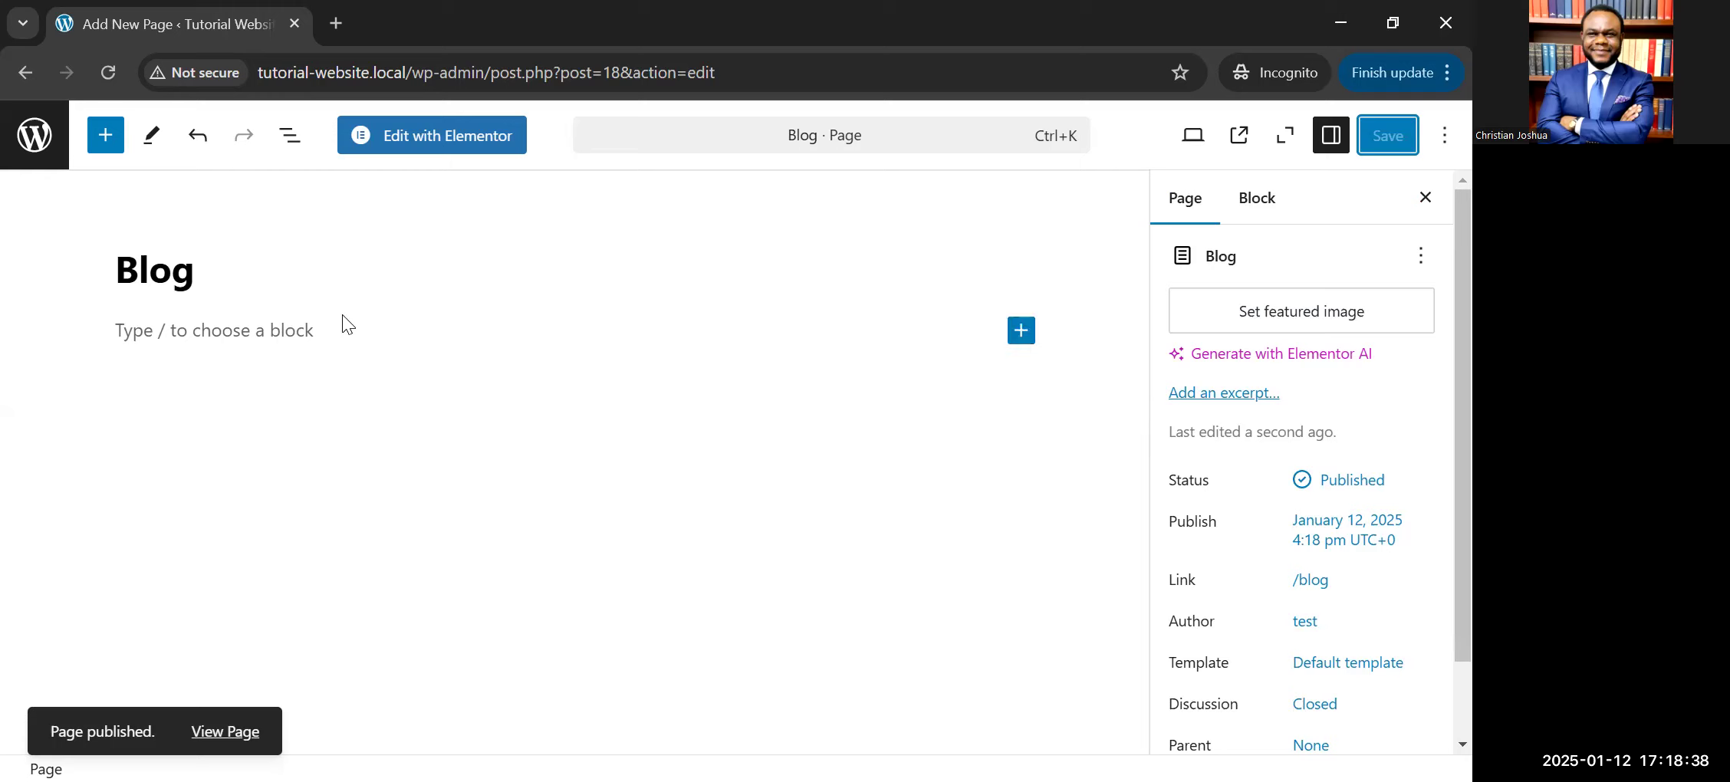
click(36, 142)
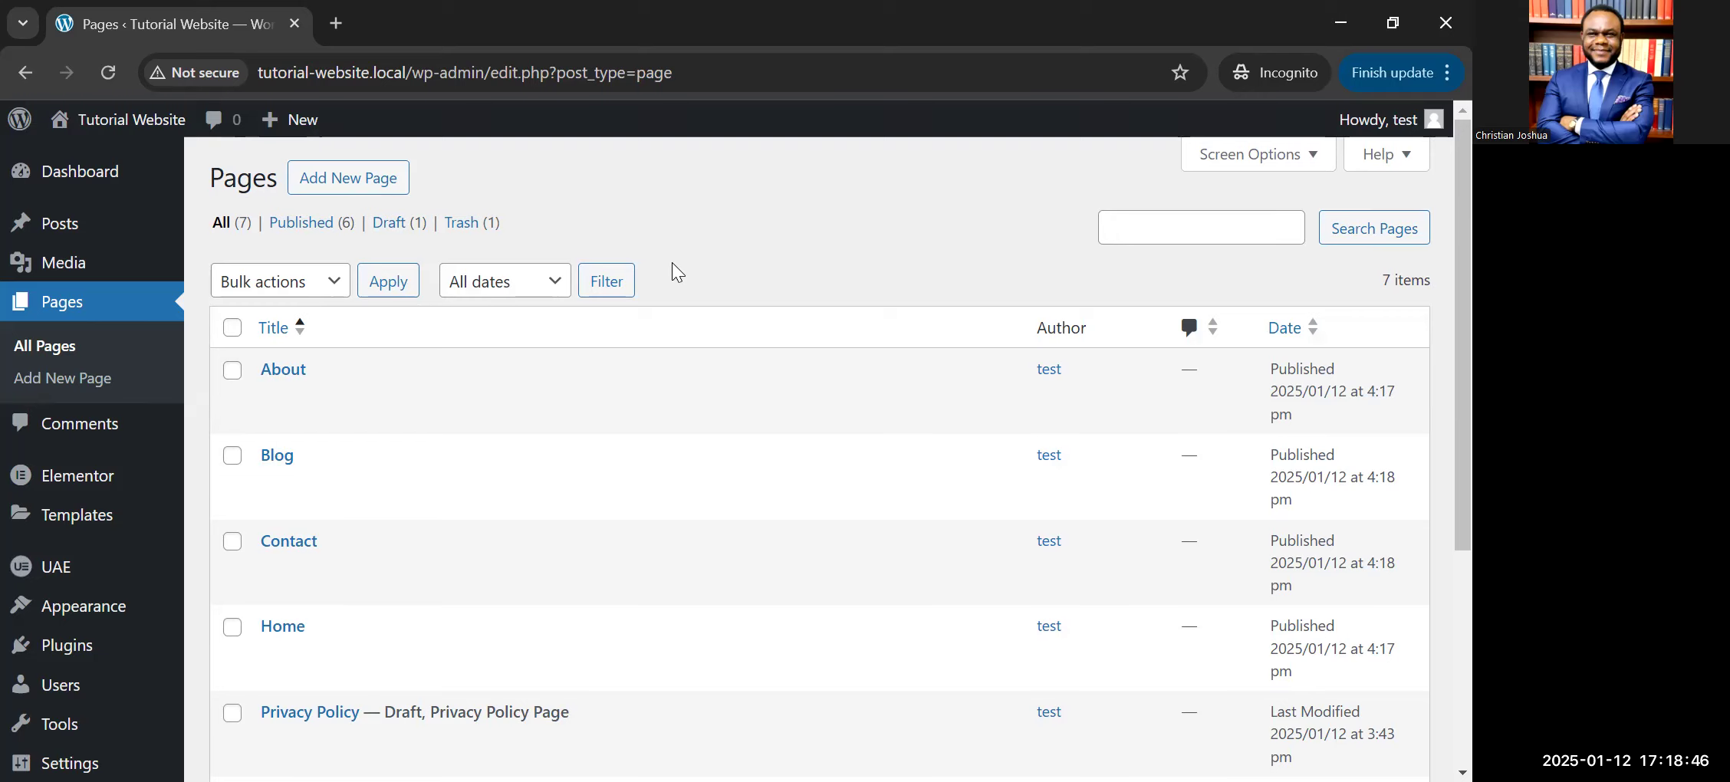
scroll(672, 269, down, 2)
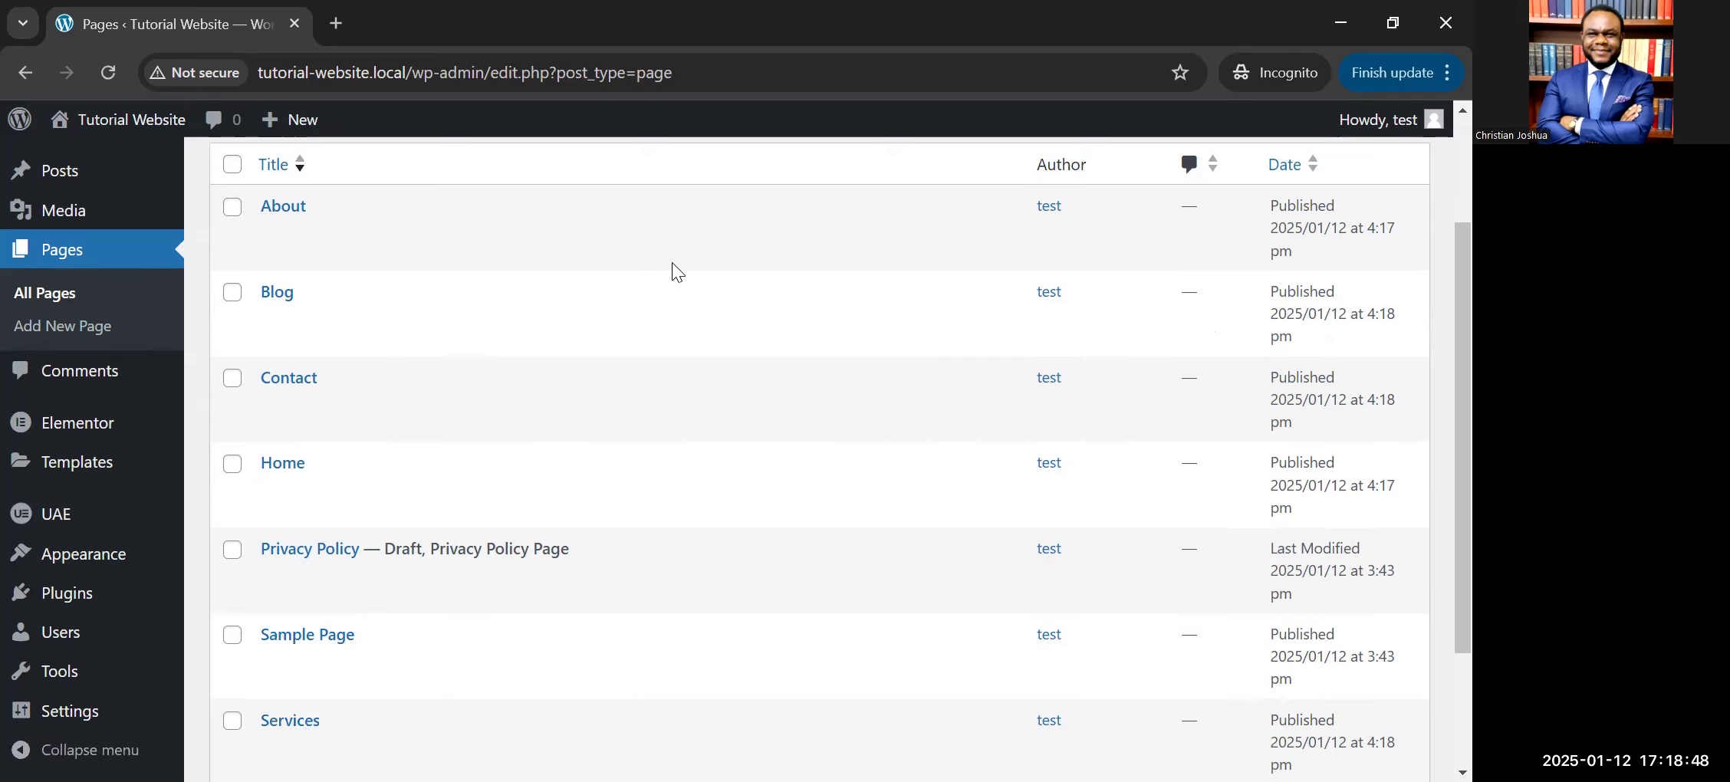
scroll(672, 268, down, 2)
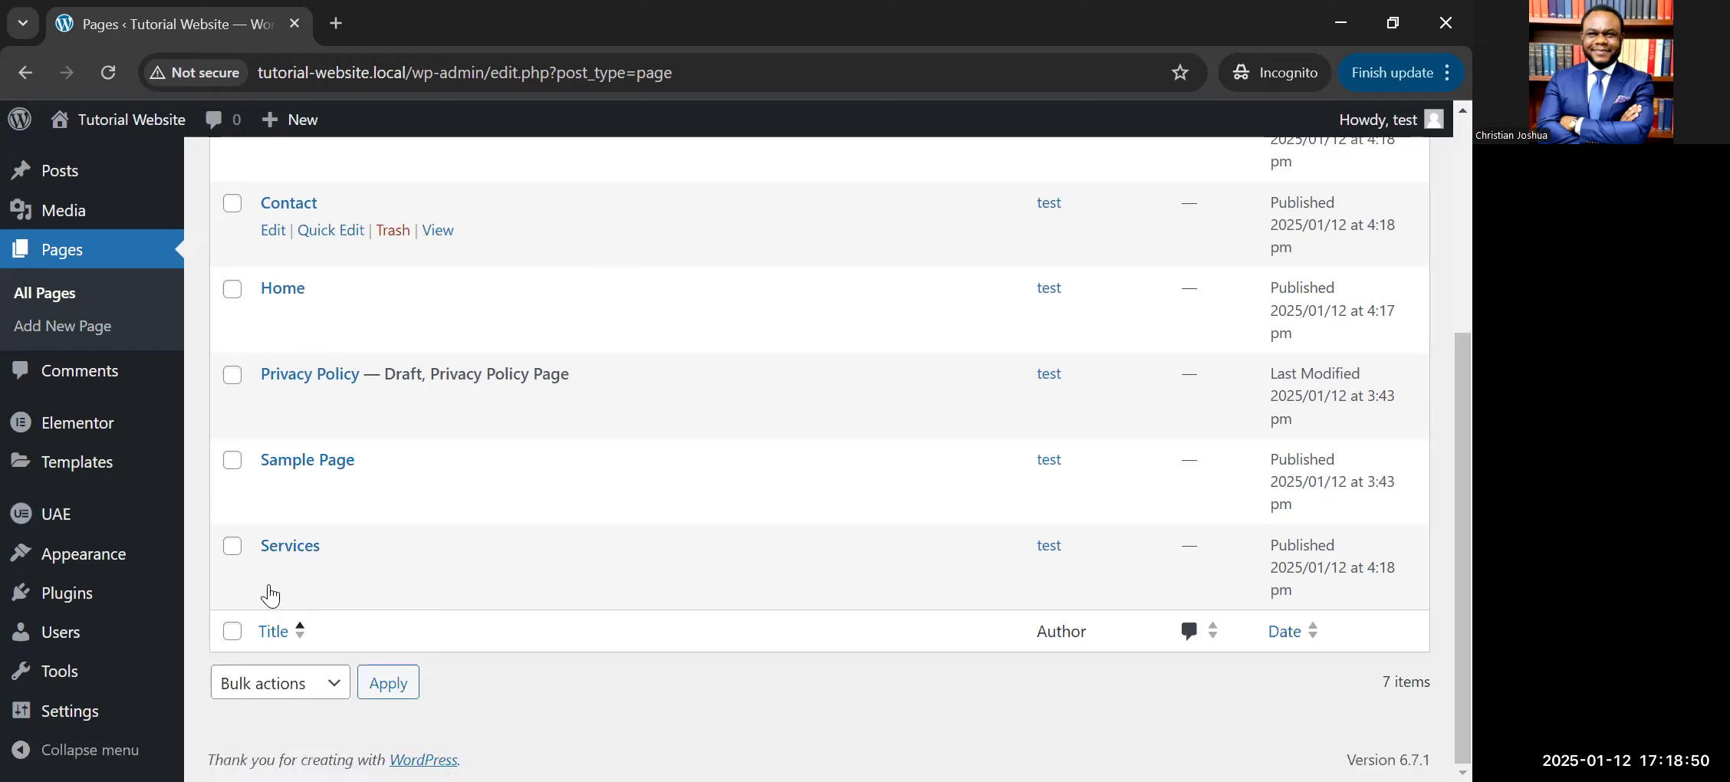
Step: Install the Classic Editor and Classic Widgets plugins from the featured plugins for adding
mouse_move(89, 600)
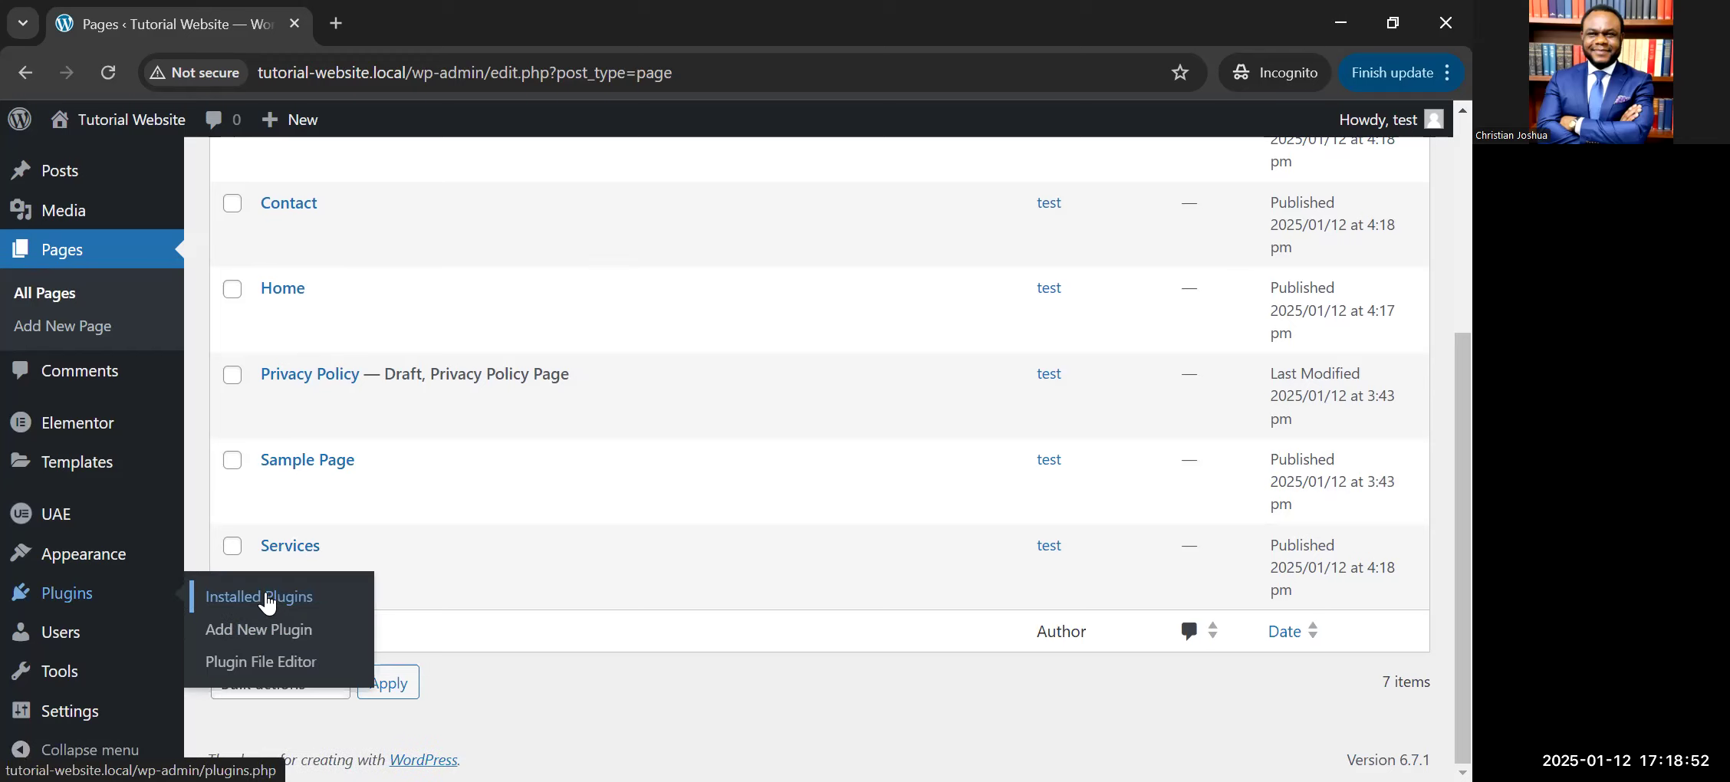
click(261, 641)
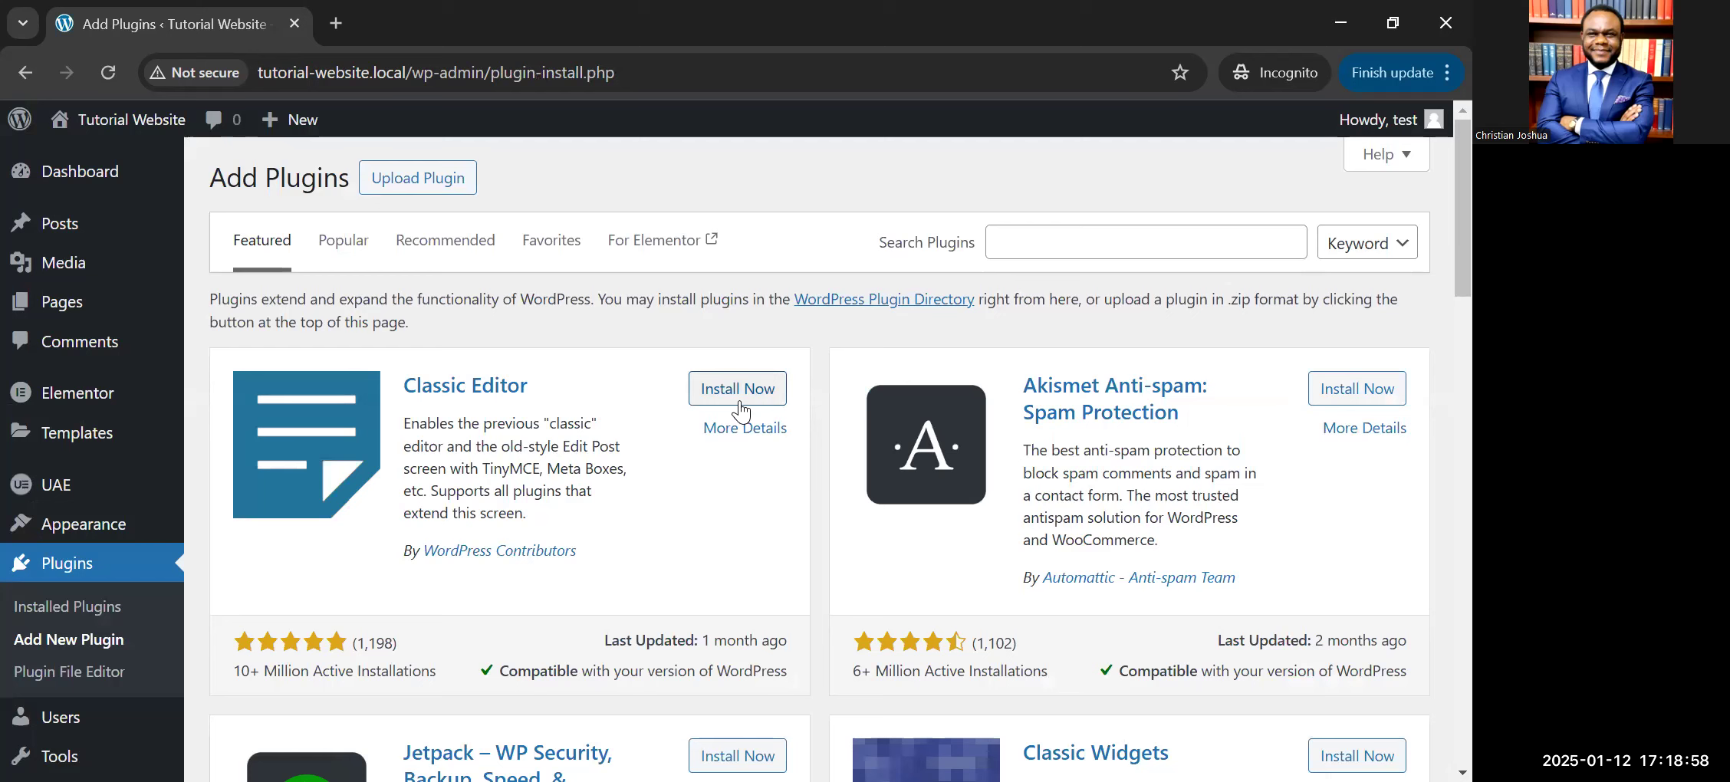
click(744, 391)
scroll(968, 506, down, 3)
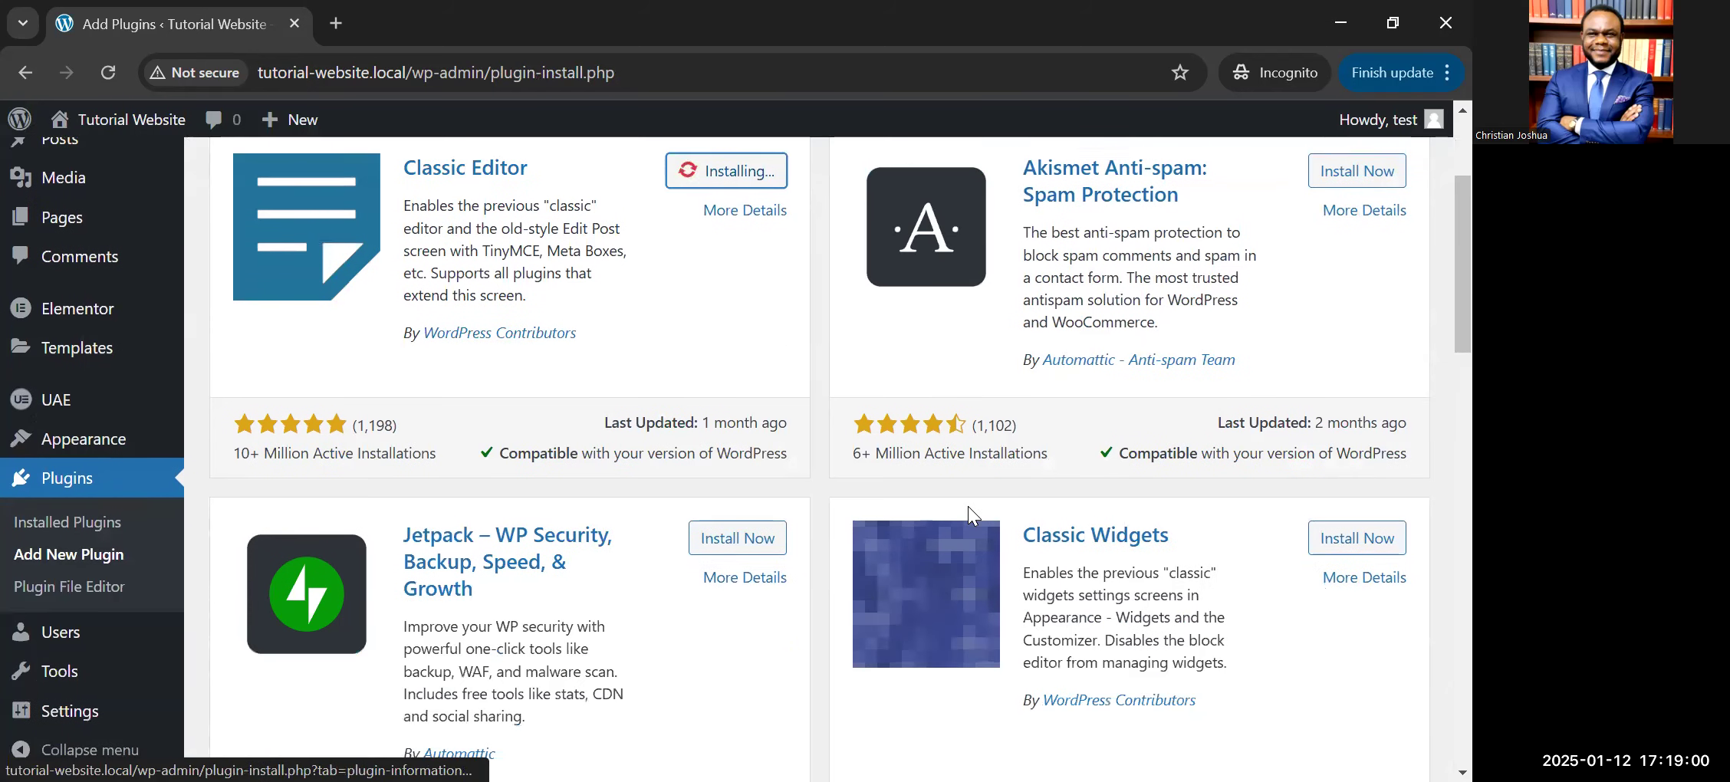
click(1345, 537)
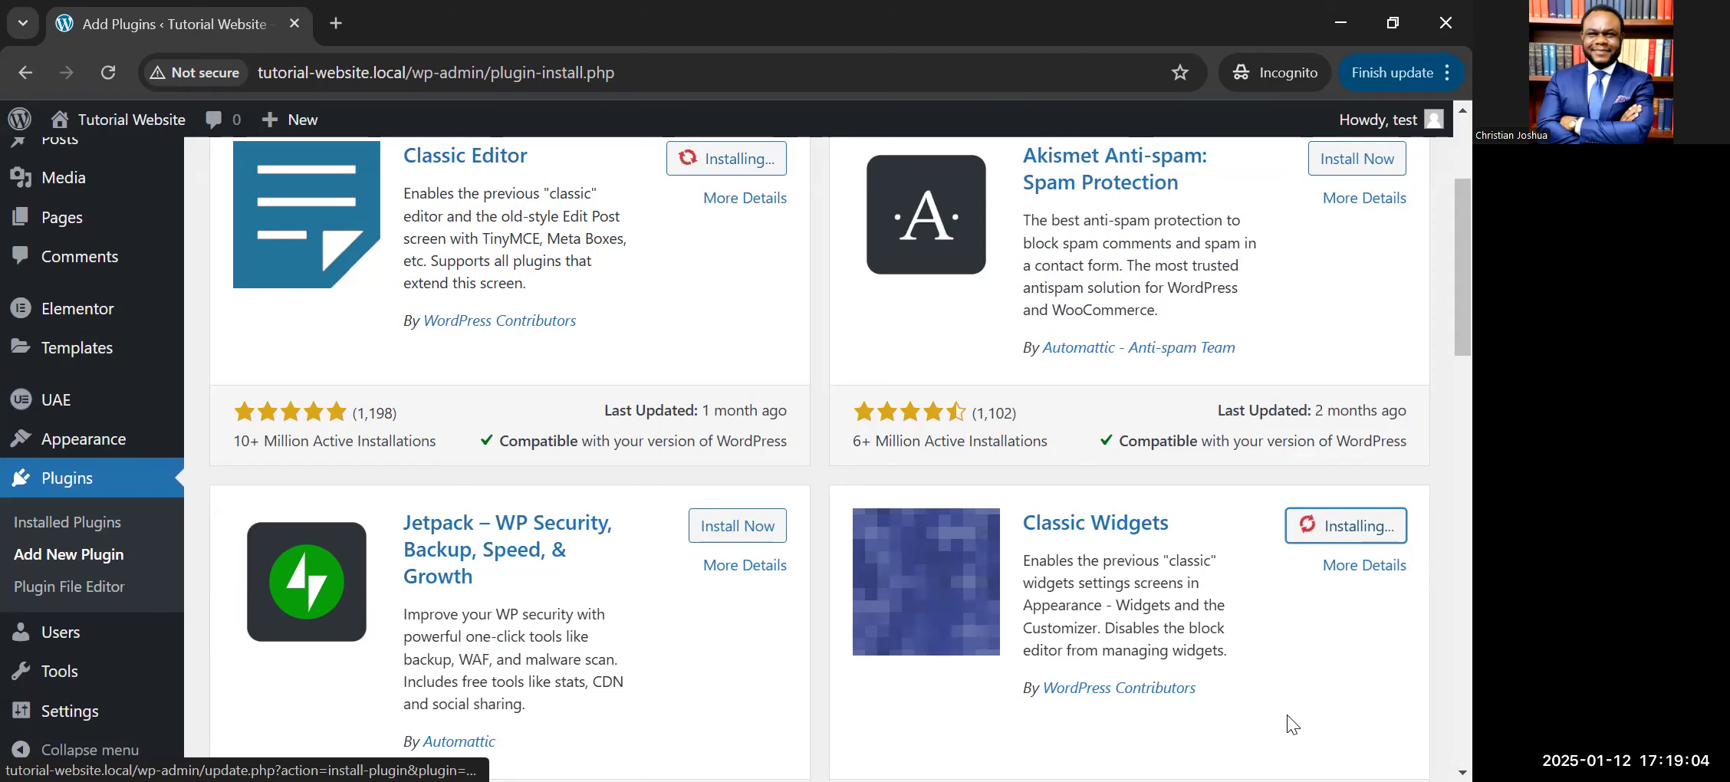
scroll(1287, 715, up, 3)
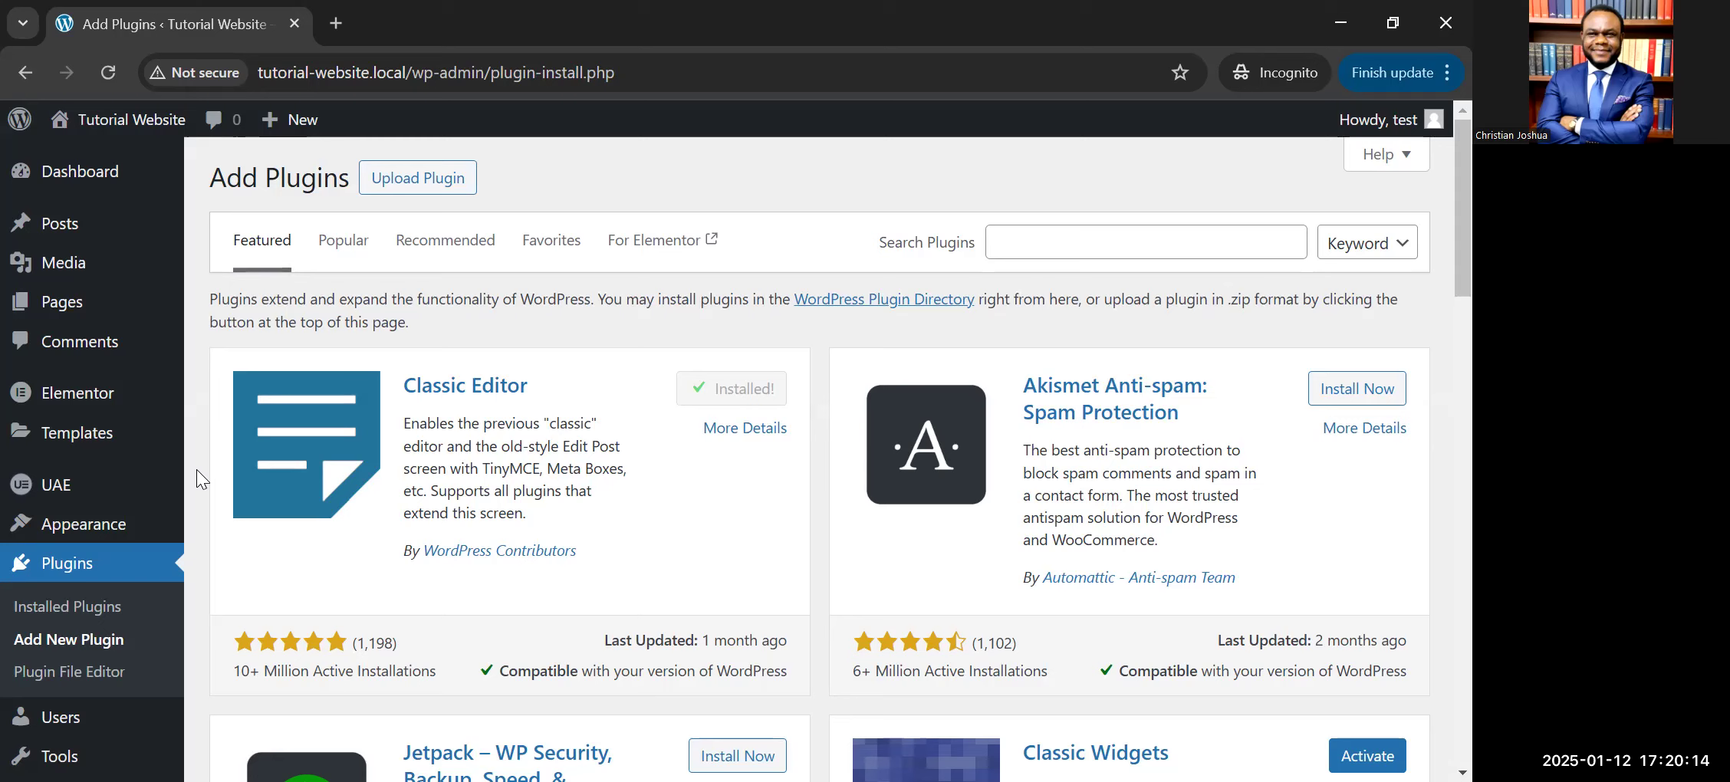
Step: Activate Classic Editor and Classic Widgets together with a bulk action on the installed plugins list
scroll(352, 502, down, 3)
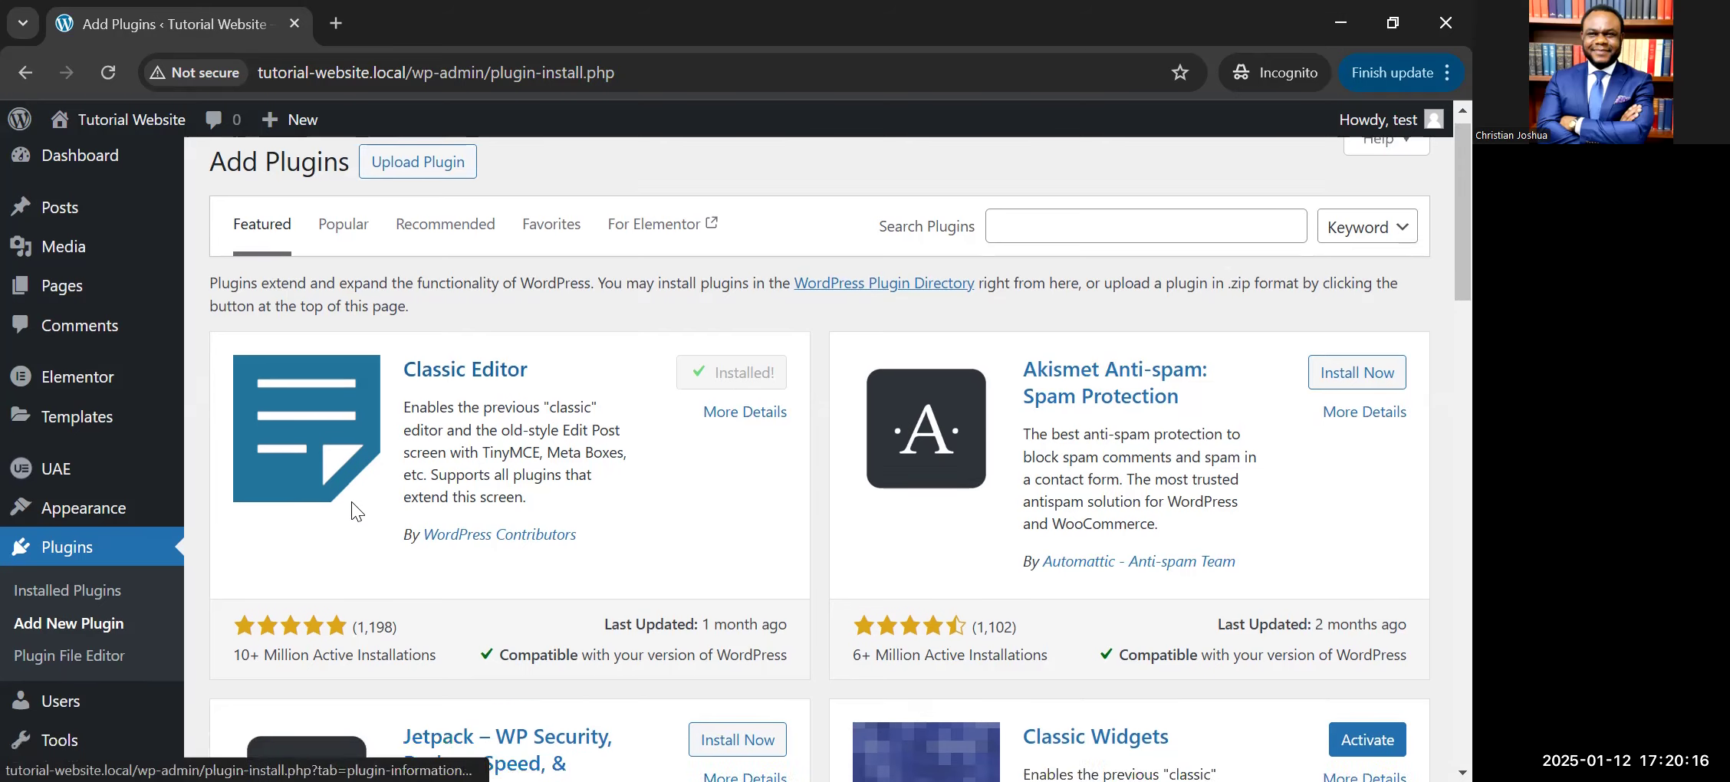
click(74, 554)
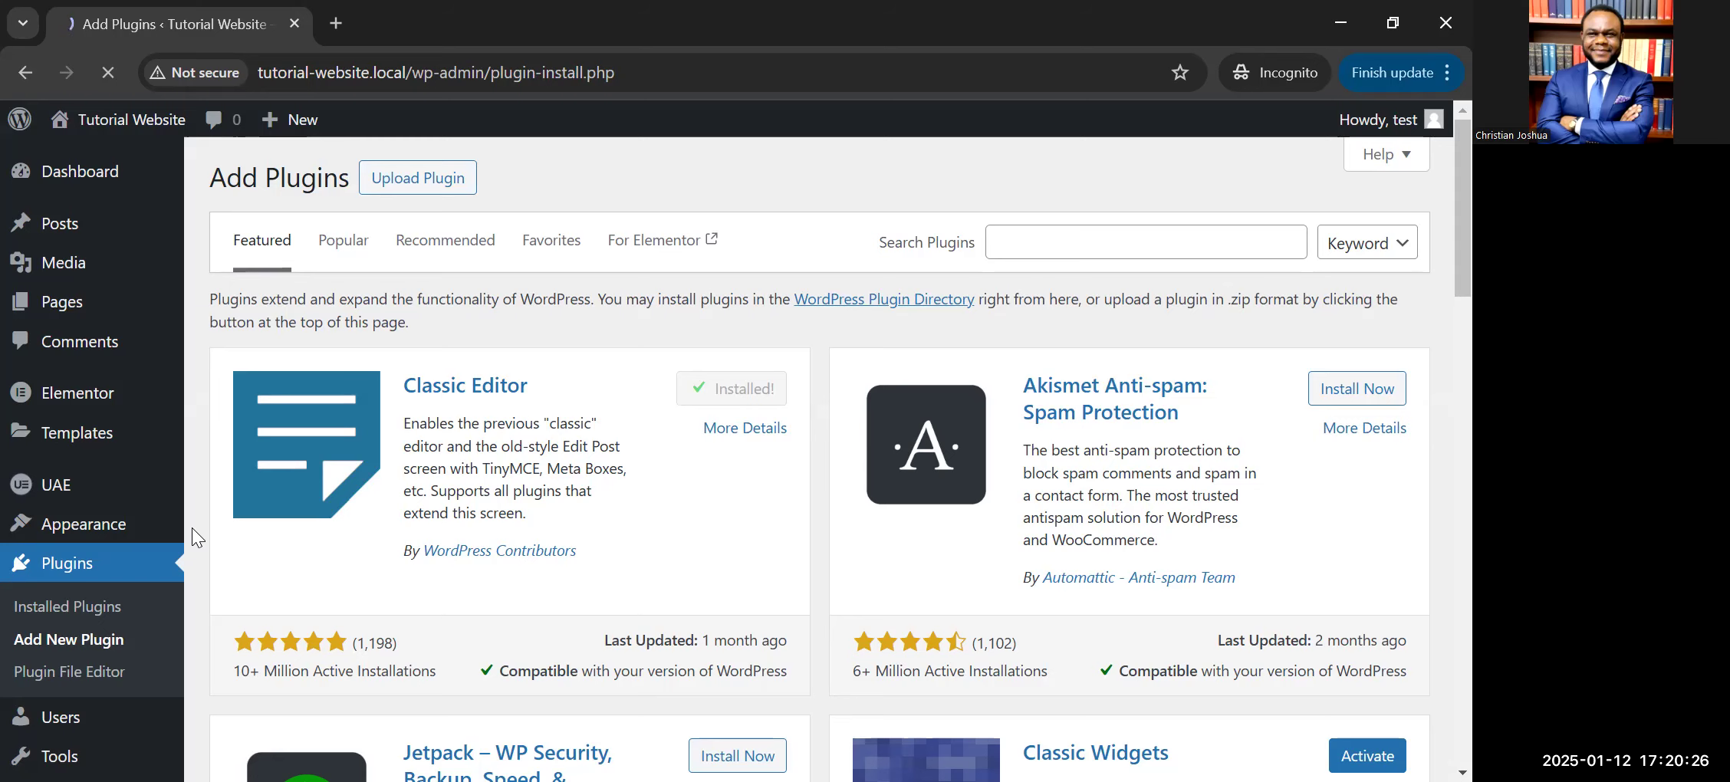
scroll(192, 527, down, 3)
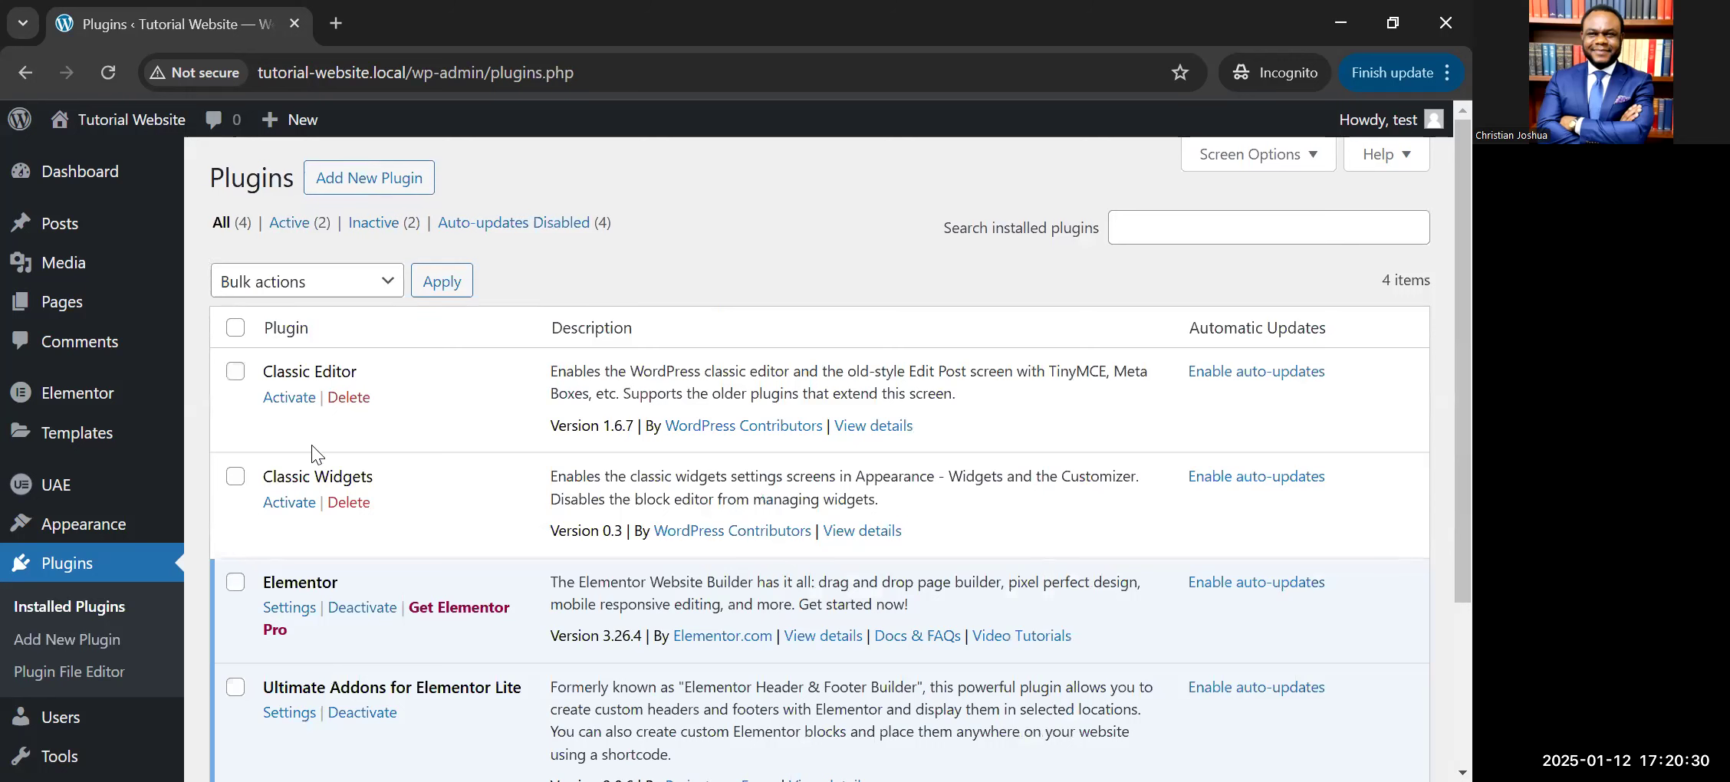
click(235, 371)
click(236, 483)
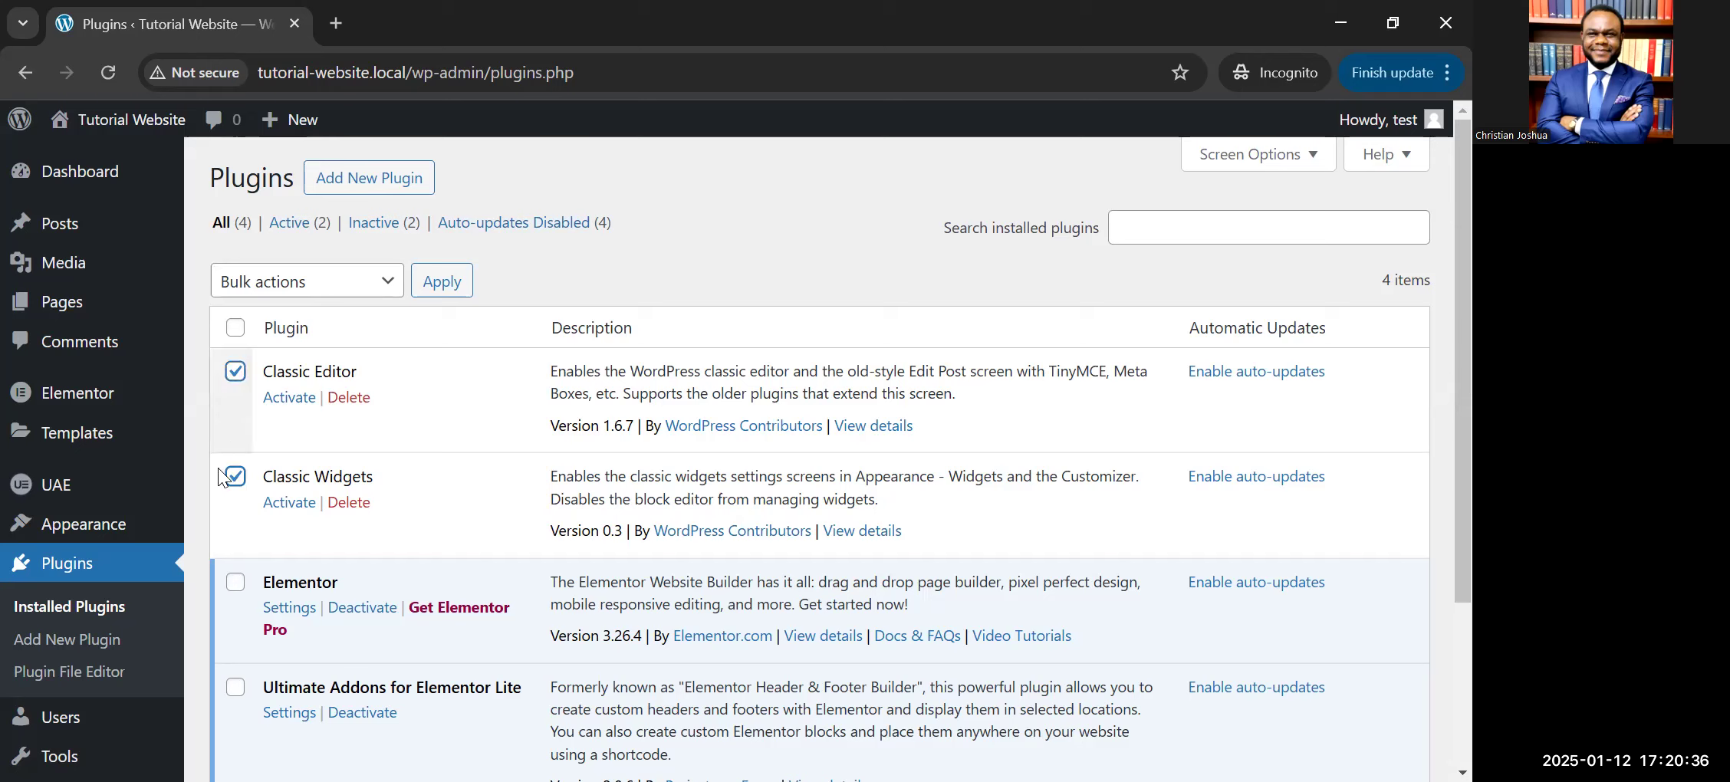
click(351, 286)
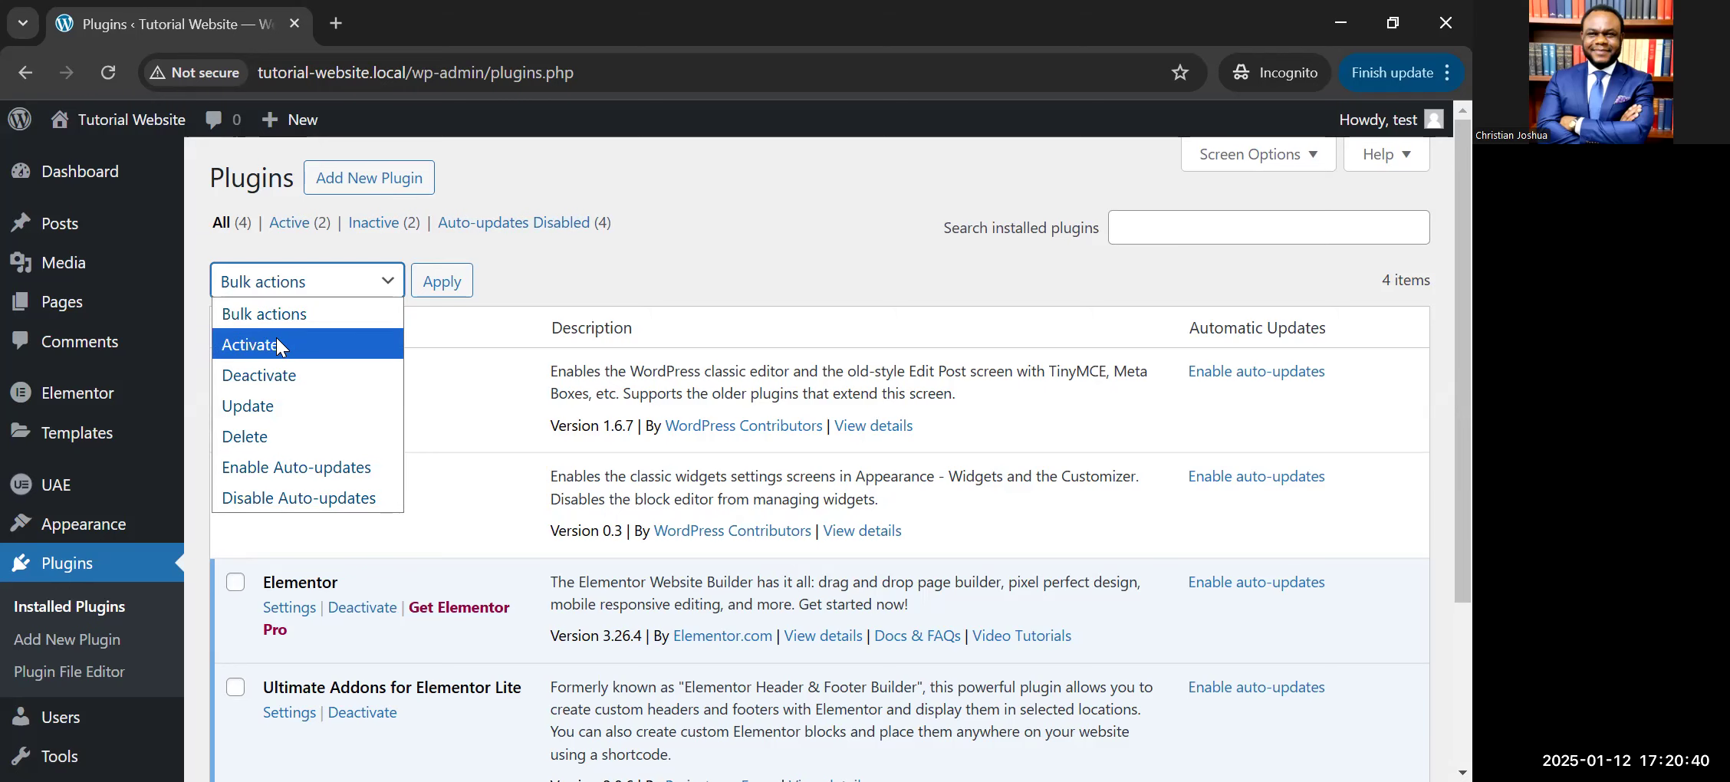
click(276, 344)
click(442, 285)
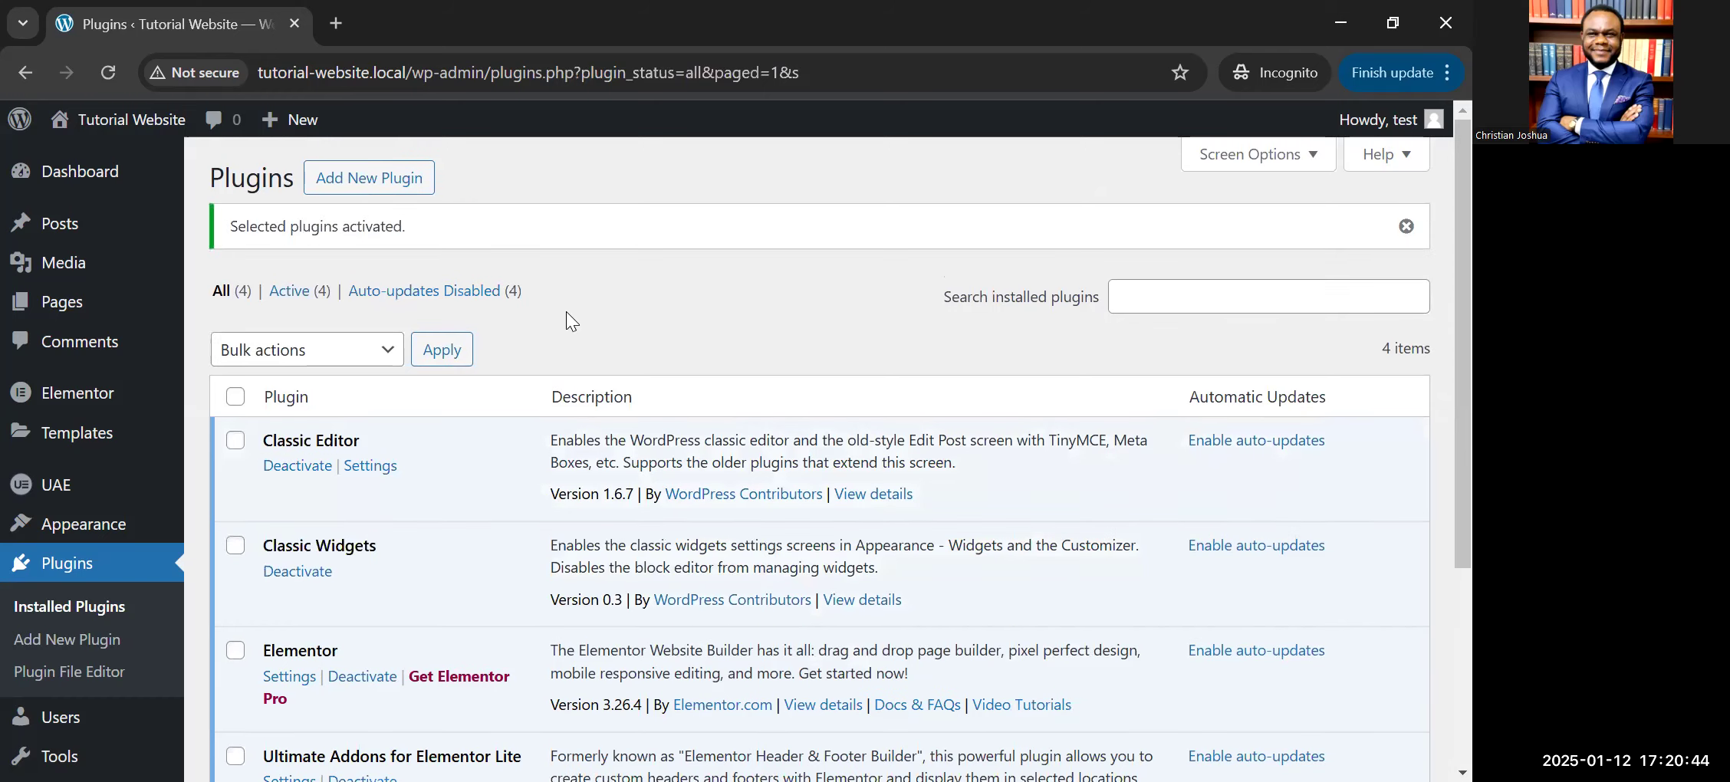
Step: Dismiss the plugin activation notice, and in the reading settings save Home as the static homepage and Blog as the posts page
click(1406, 225)
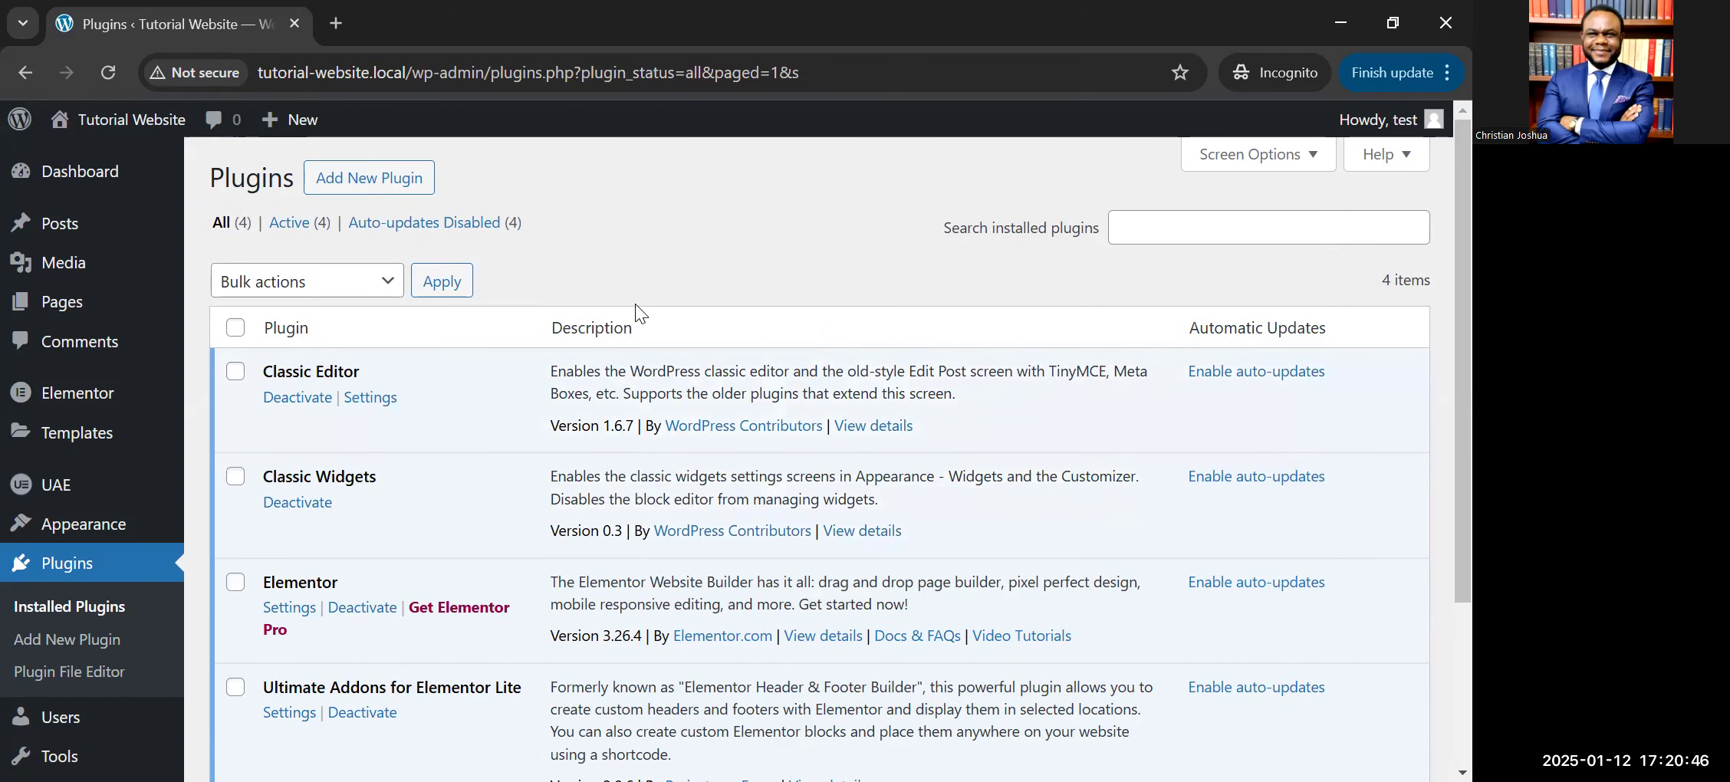
scroll(536, 425, down, 3)
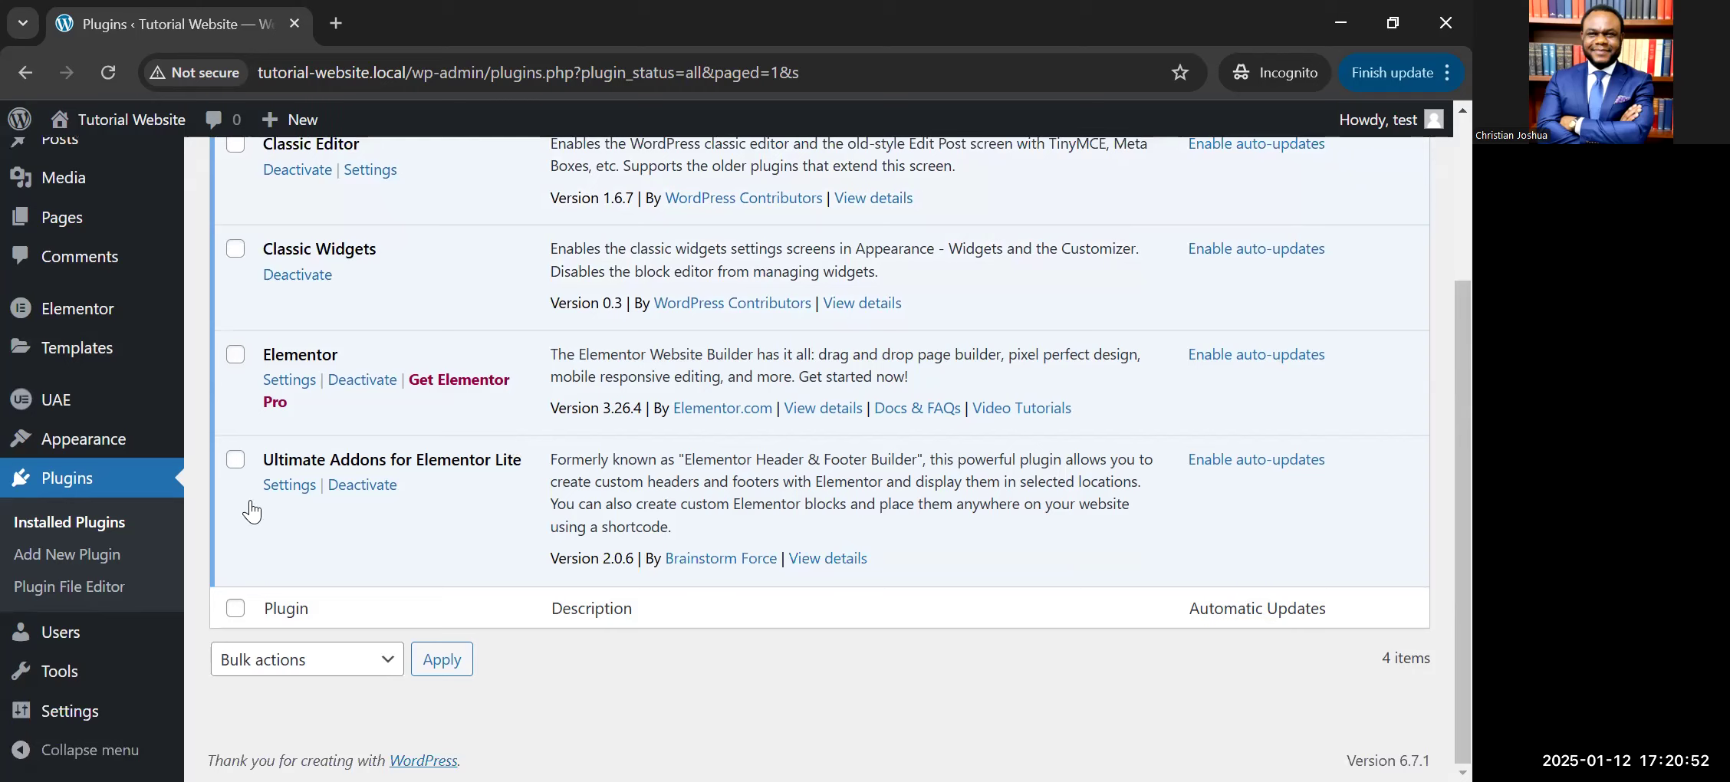
mouse_move(70, 711)
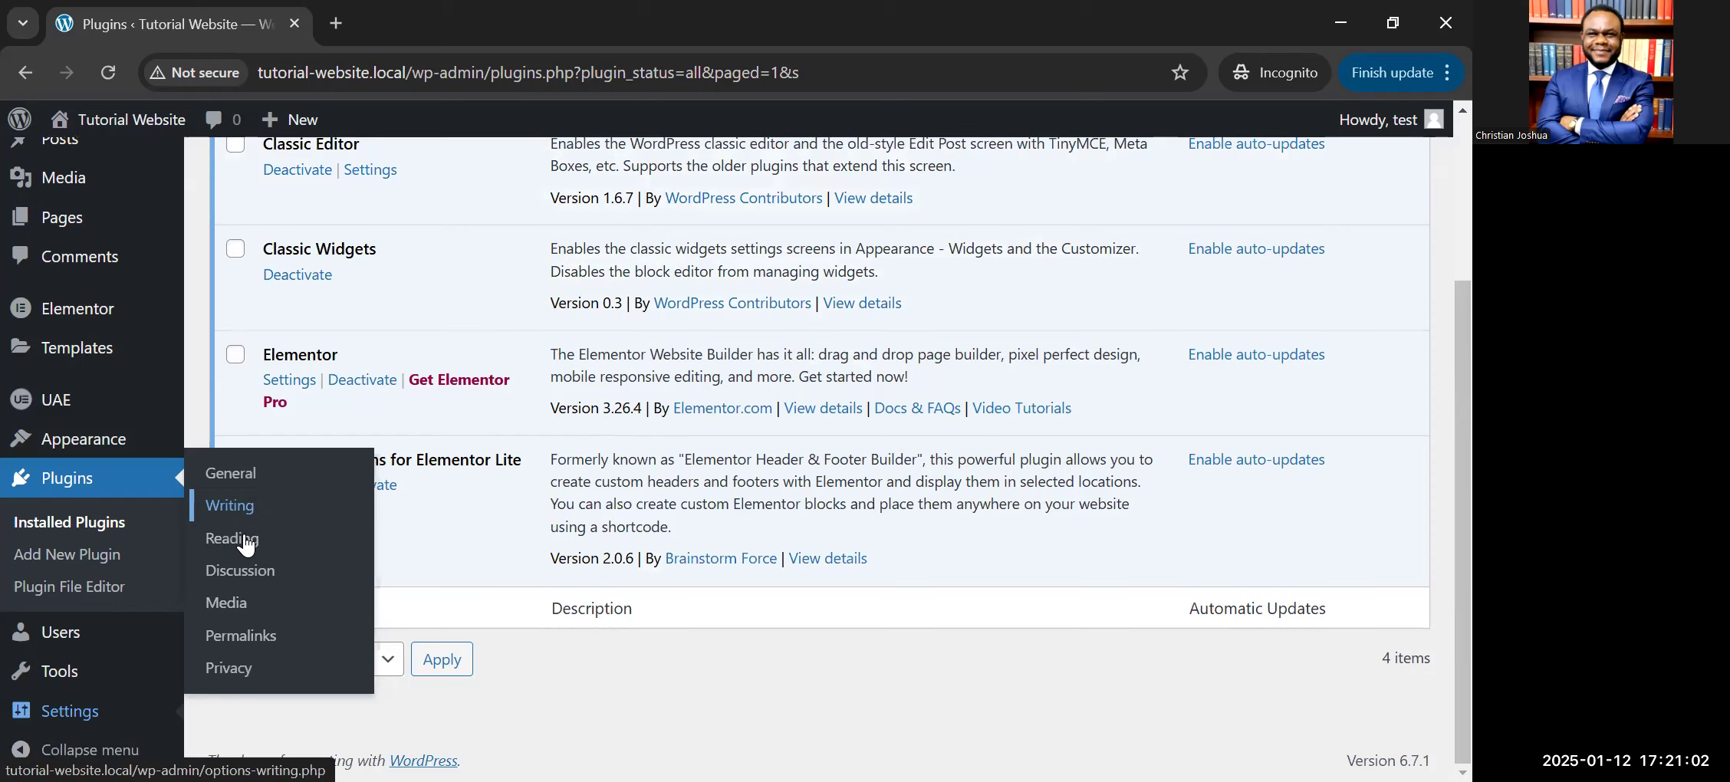
click(244, 538)
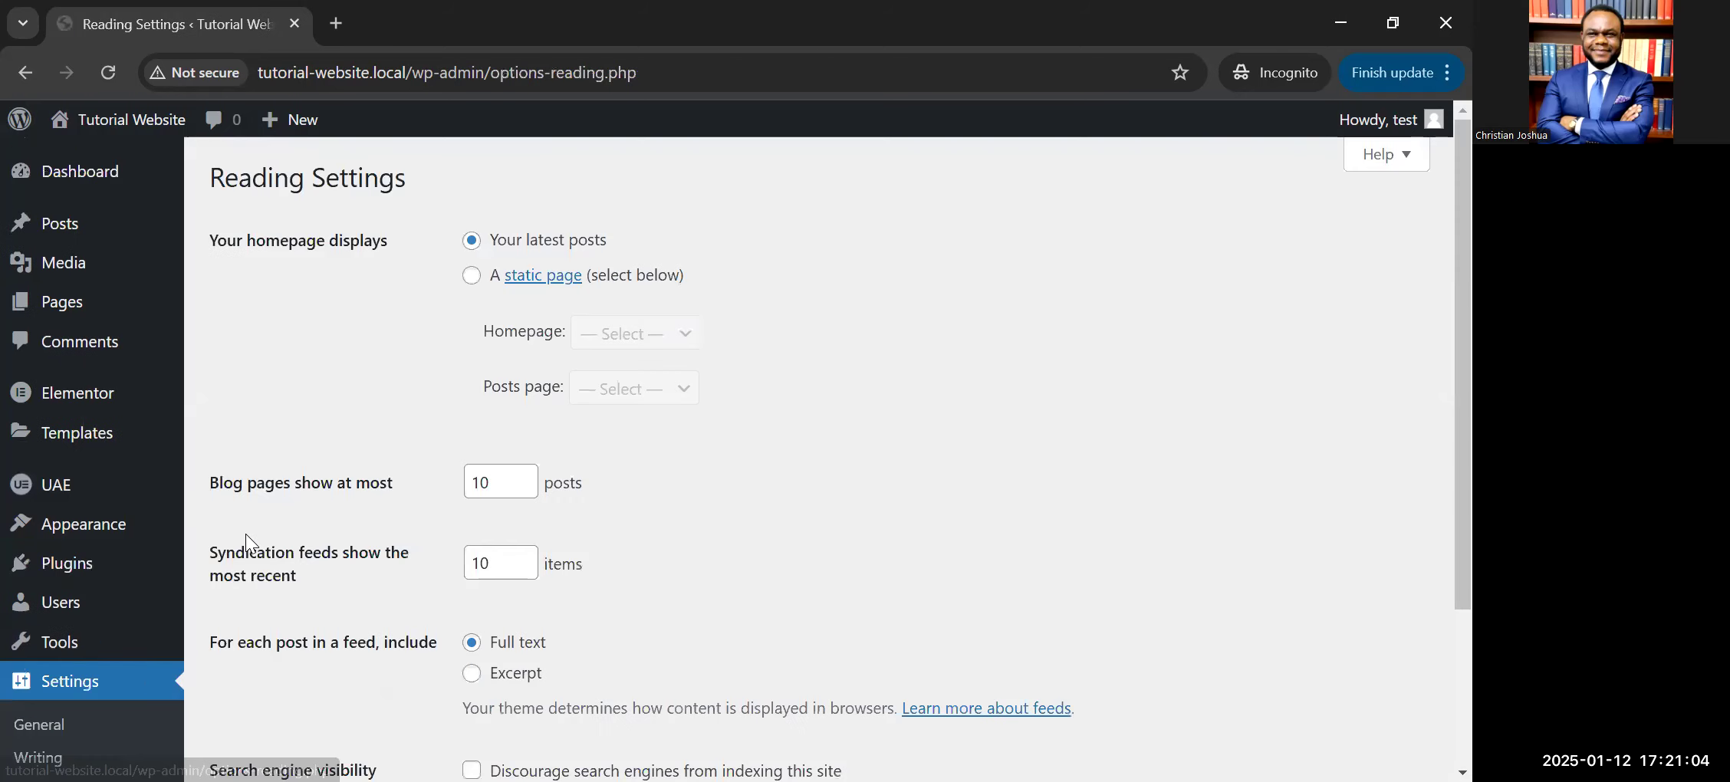
click(471, 276)
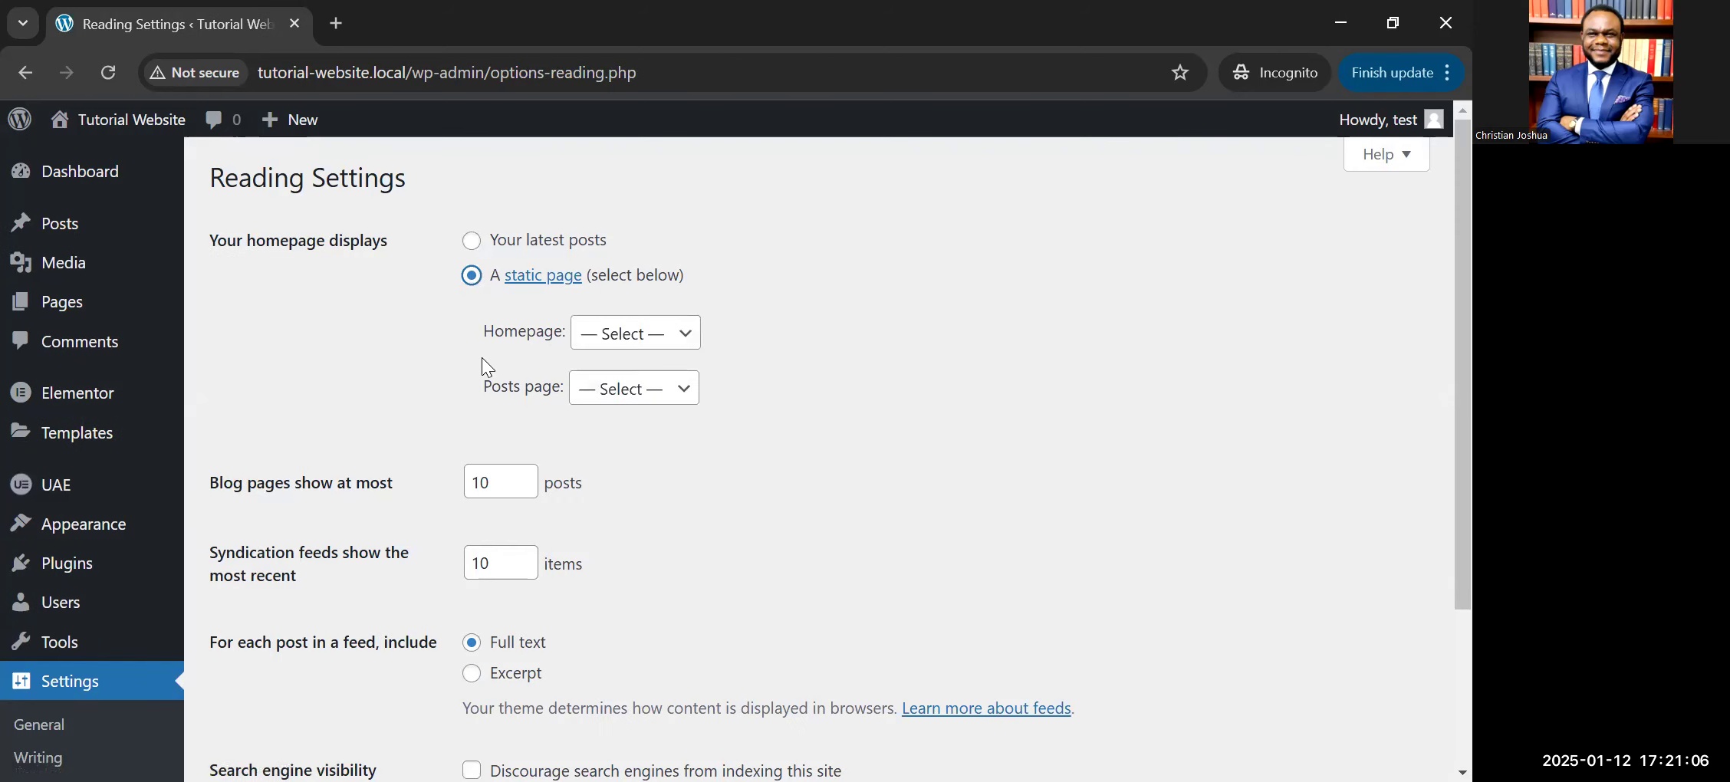
click(641, 341)
click(612, 487)
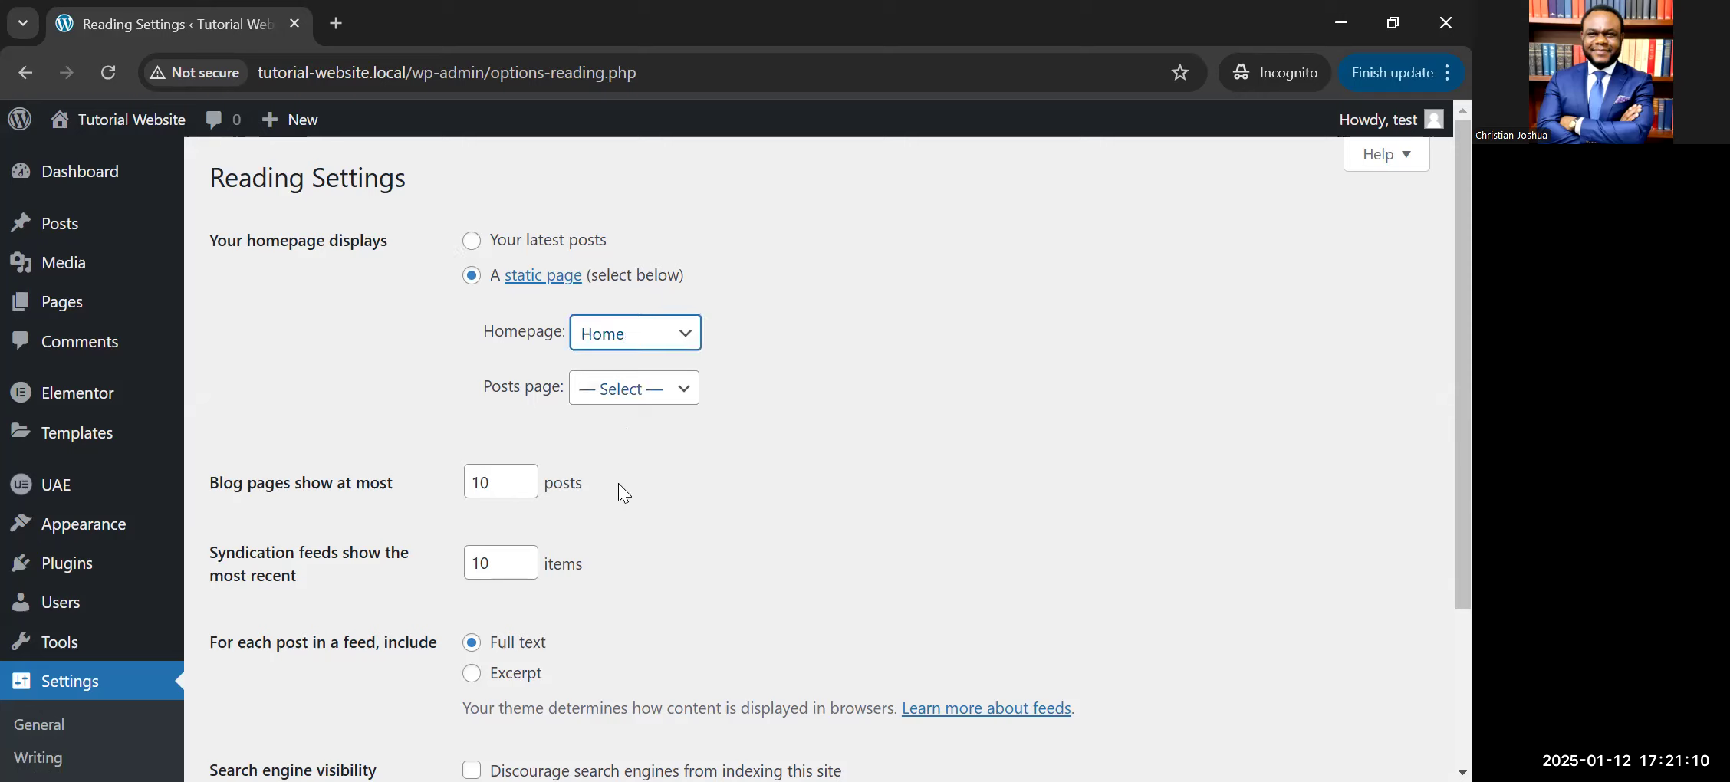
click(584, 389)
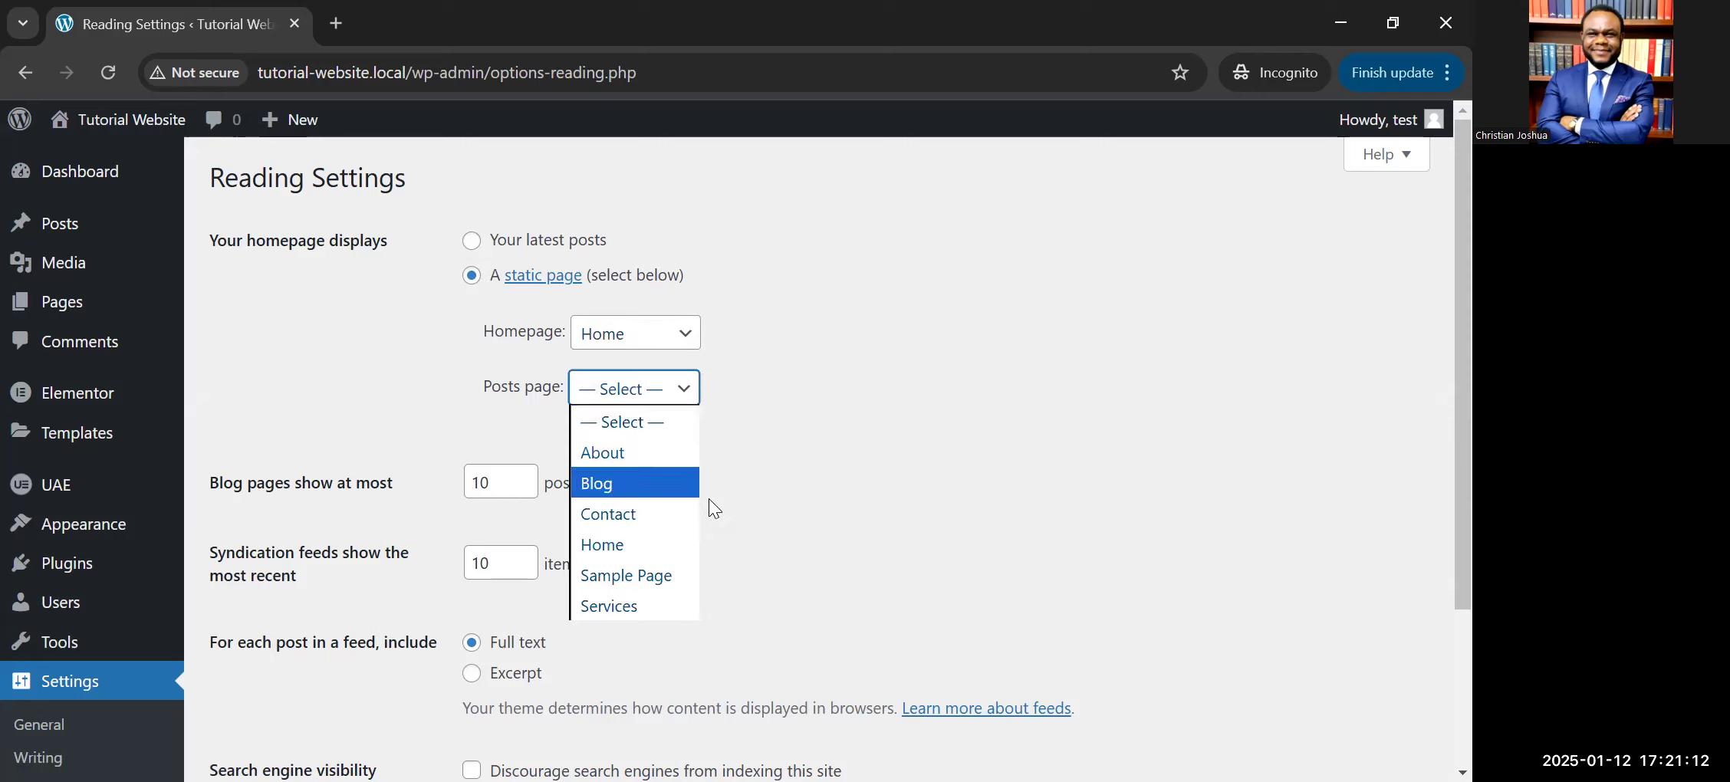
scroll(270, 664, down, 3)
click(316, 661)
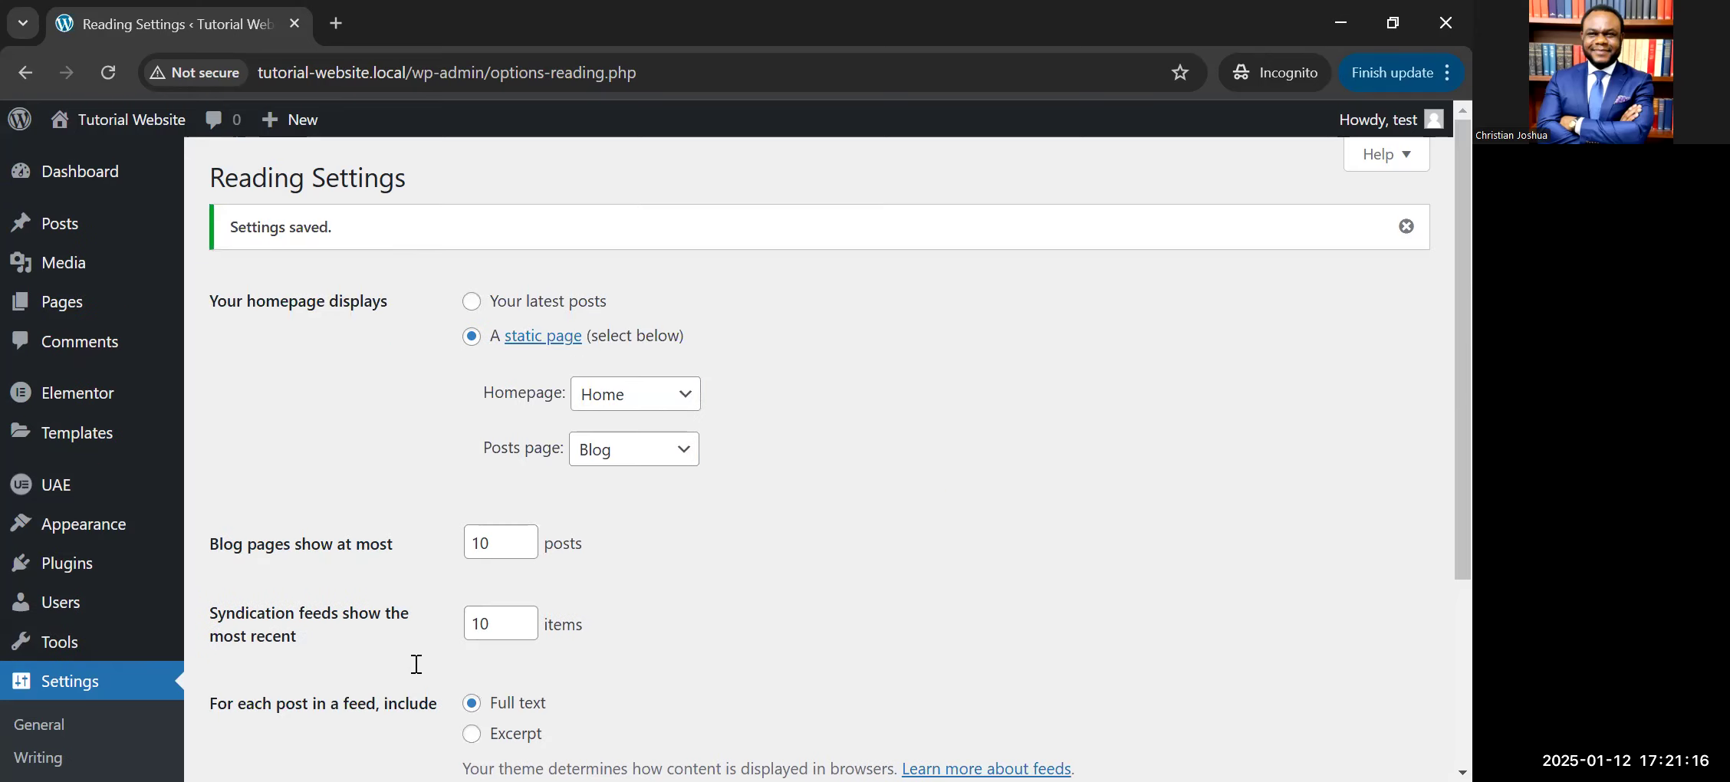
Step: Open the permalink settings and review the structure options, keeping Post name selected
scroll(414, 667, down, 3)
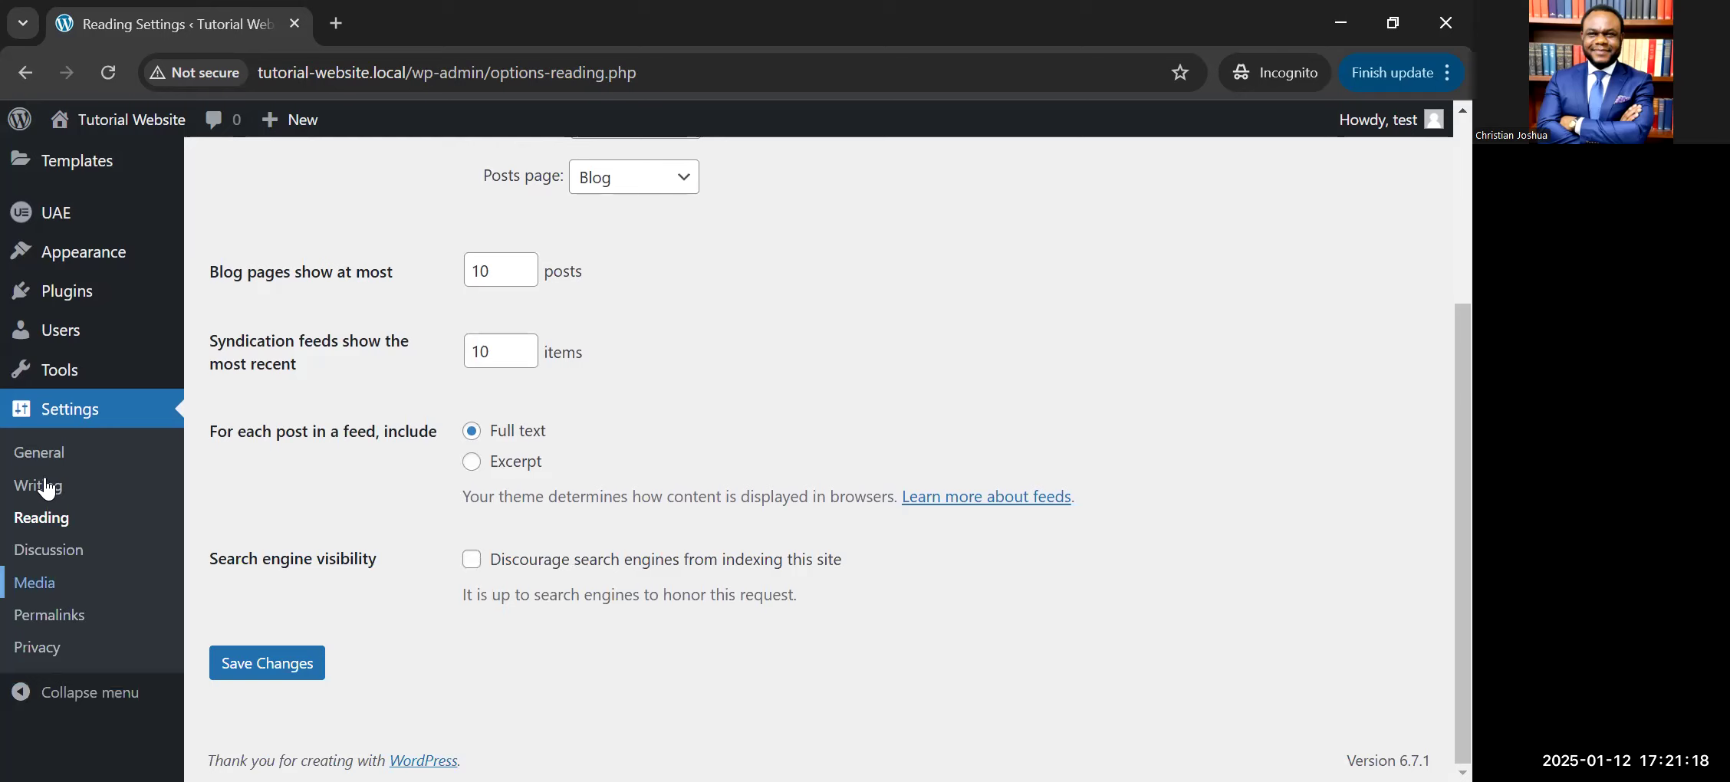
click(63, 614)
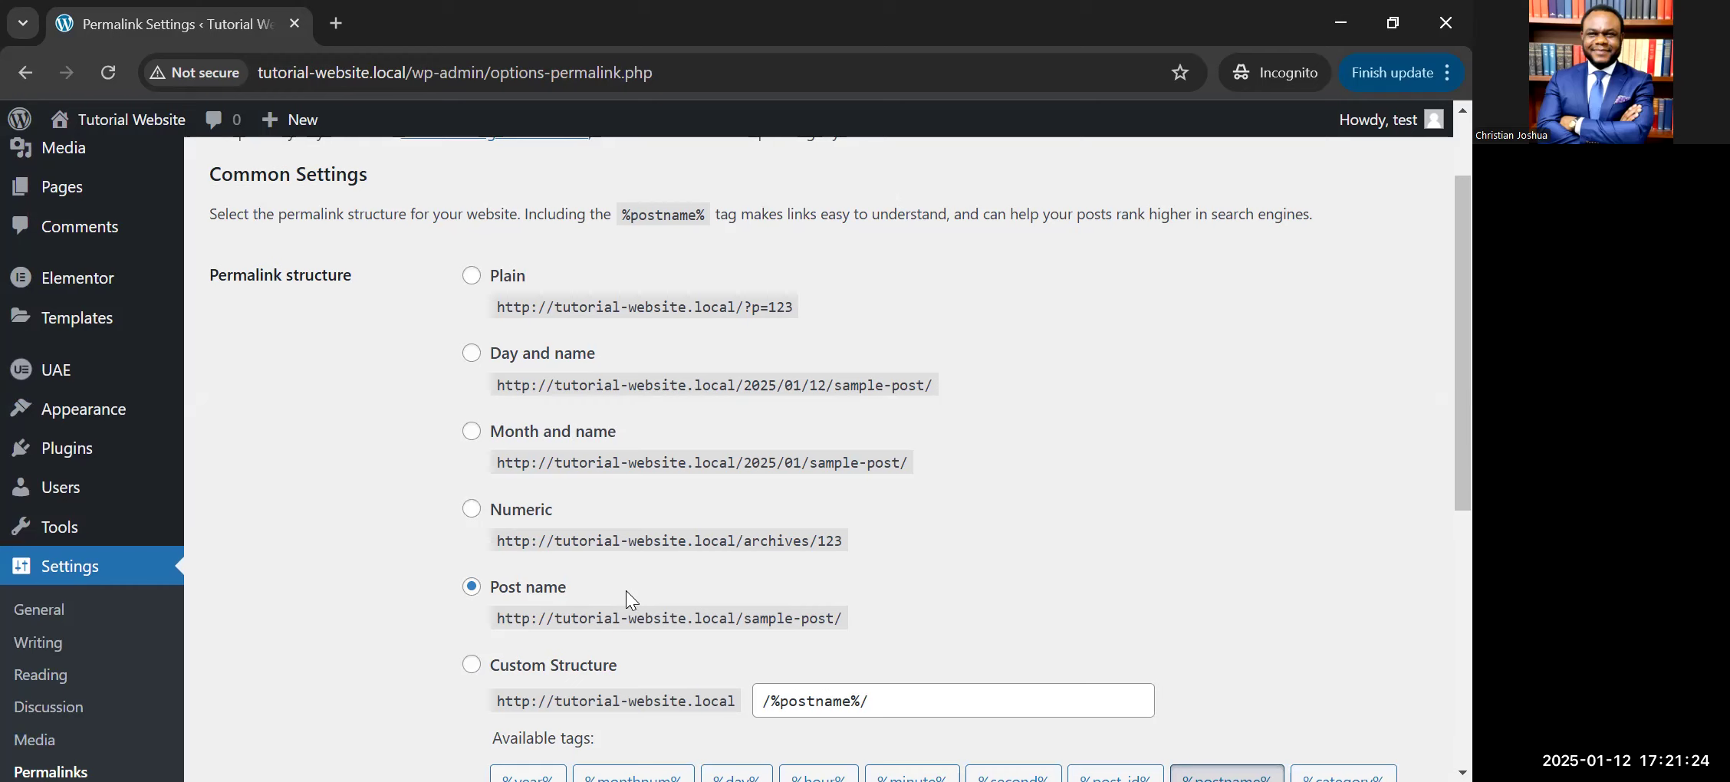
scroll(517, 388, up, 2)
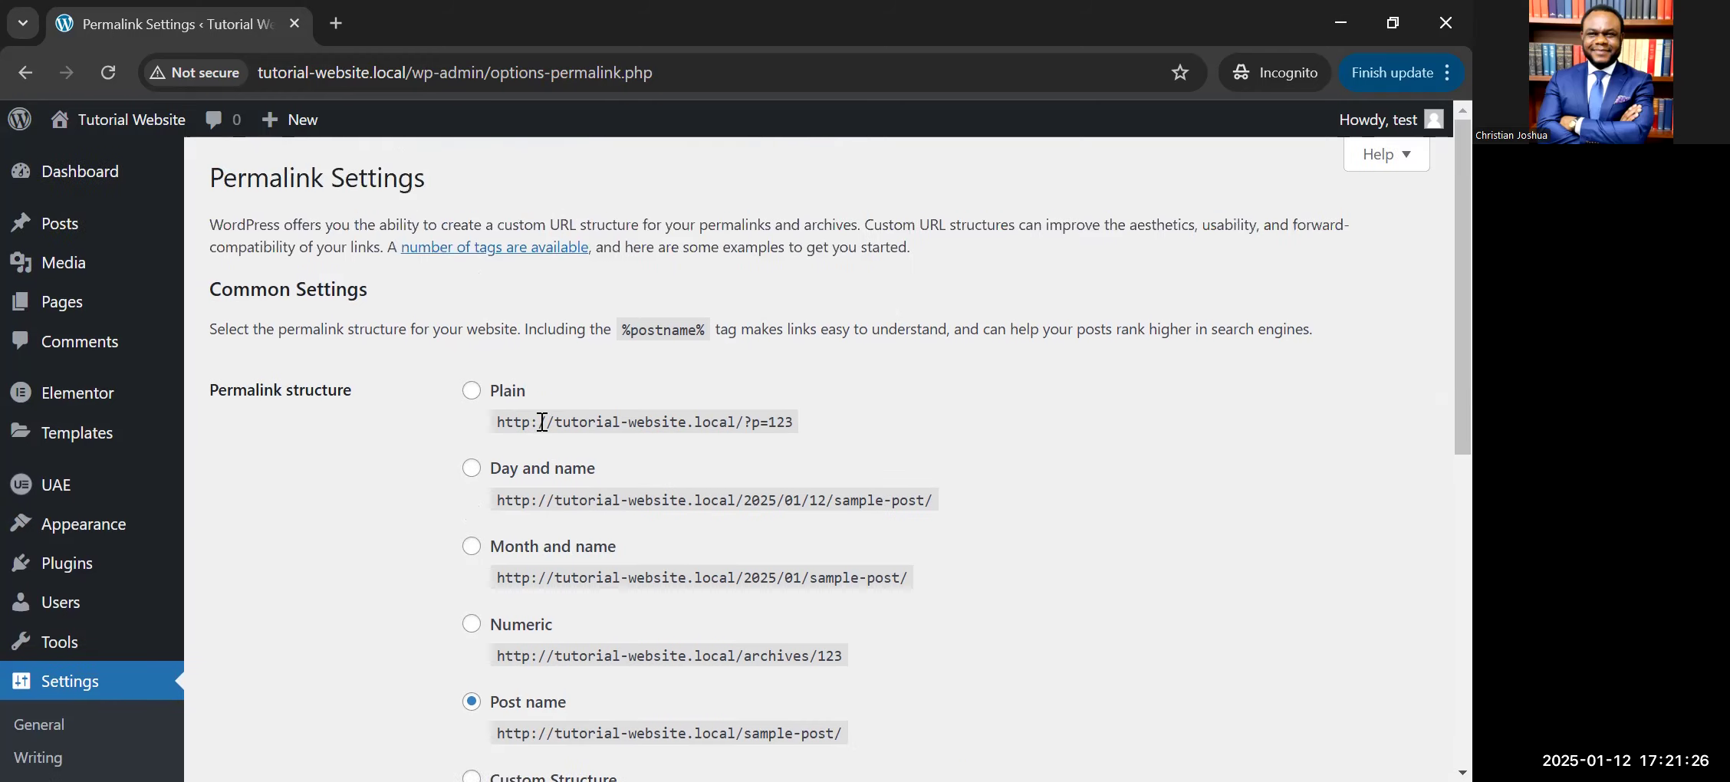
scroll(542, 422, down, 1)
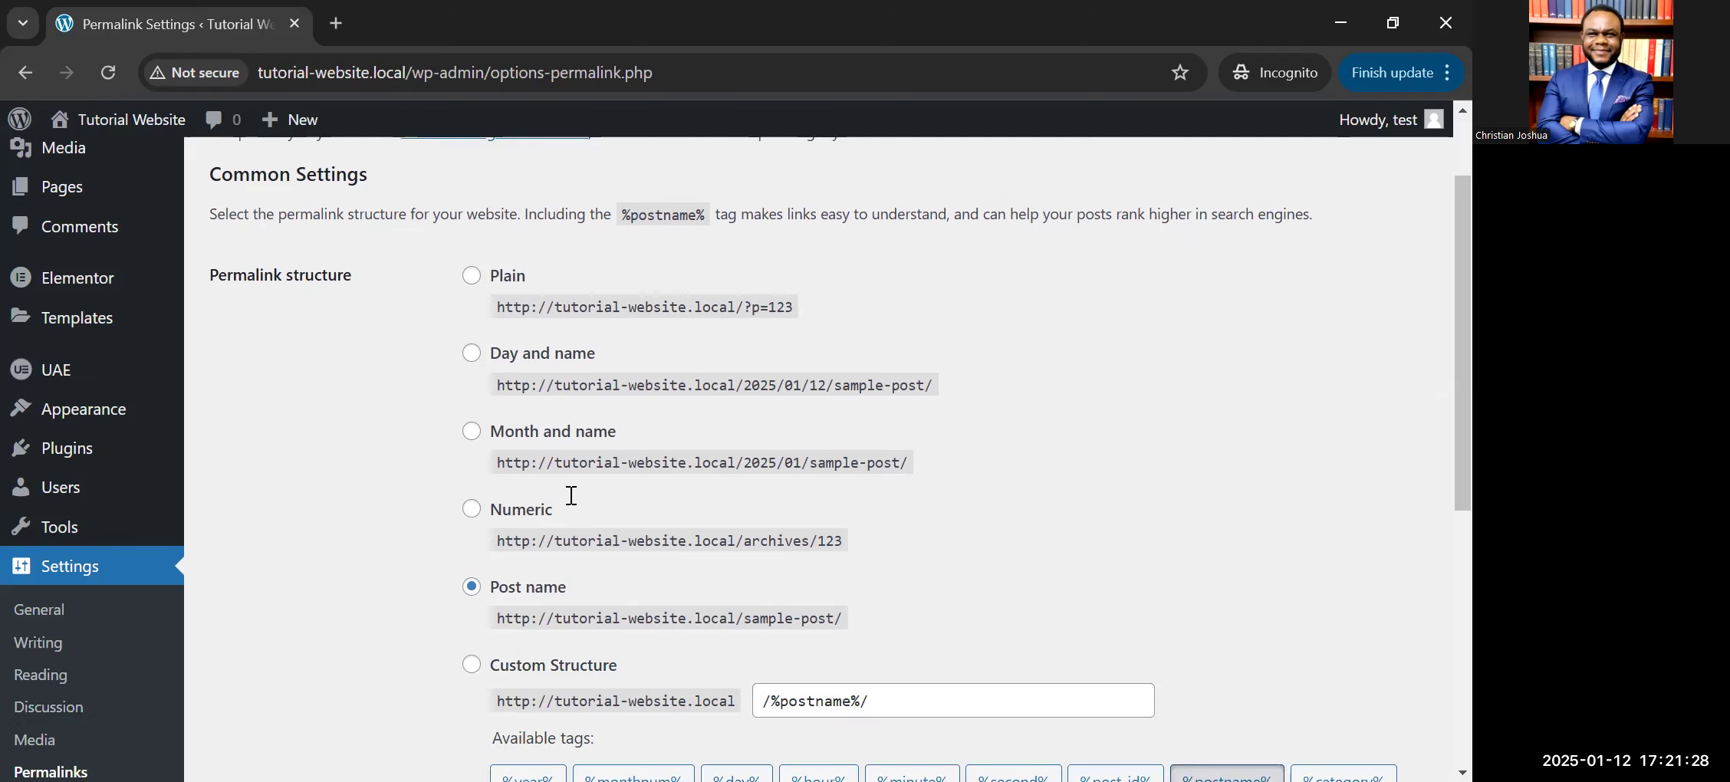
scroll(566, 486, down, 1)
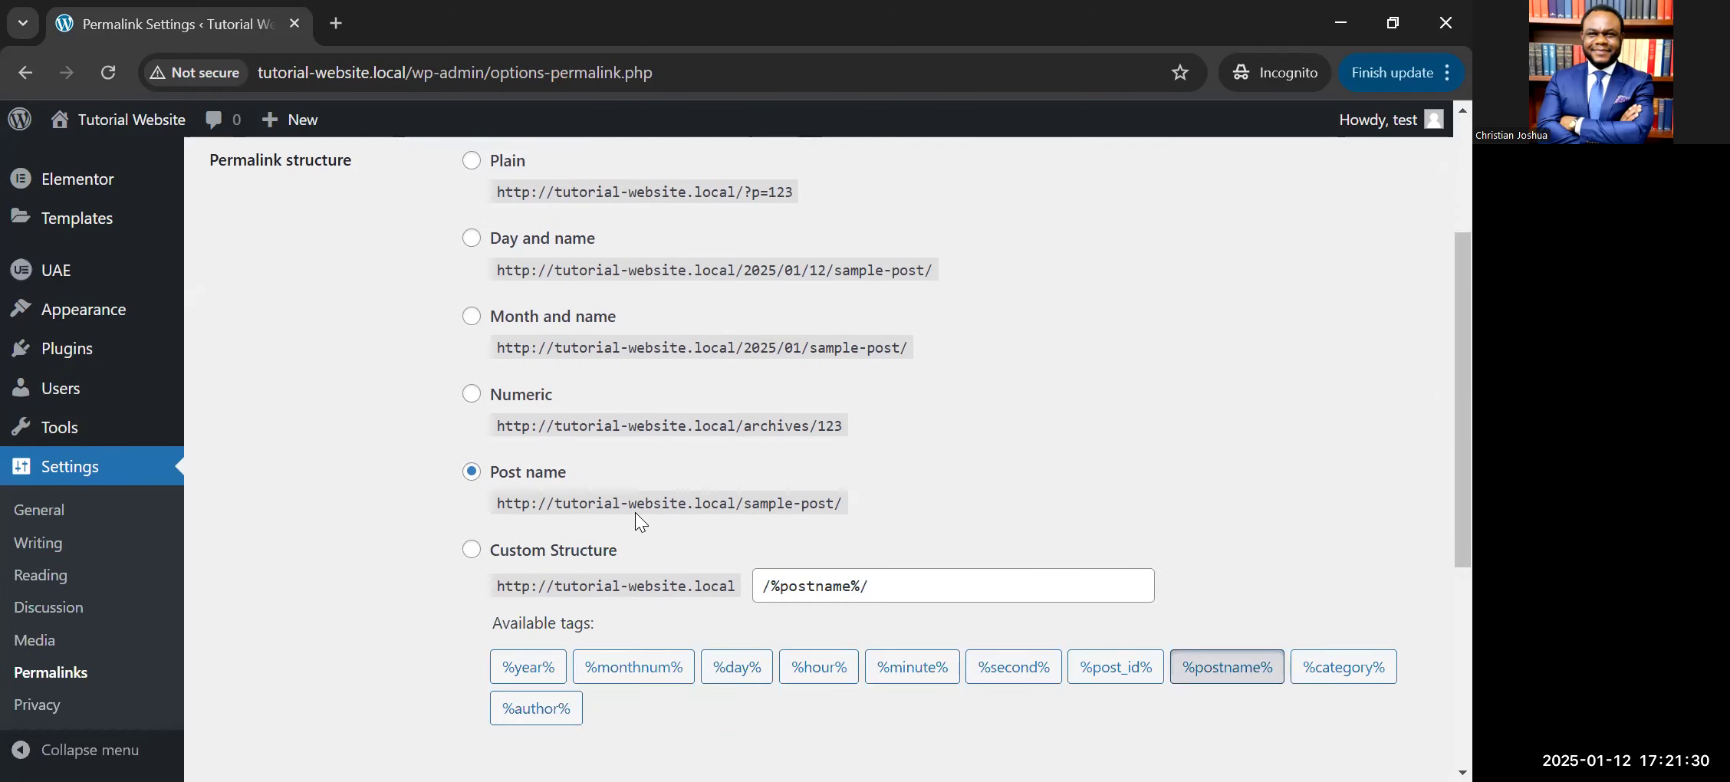
scroll(635, 512, down, 2)
scroll(546, 414, up, 2)
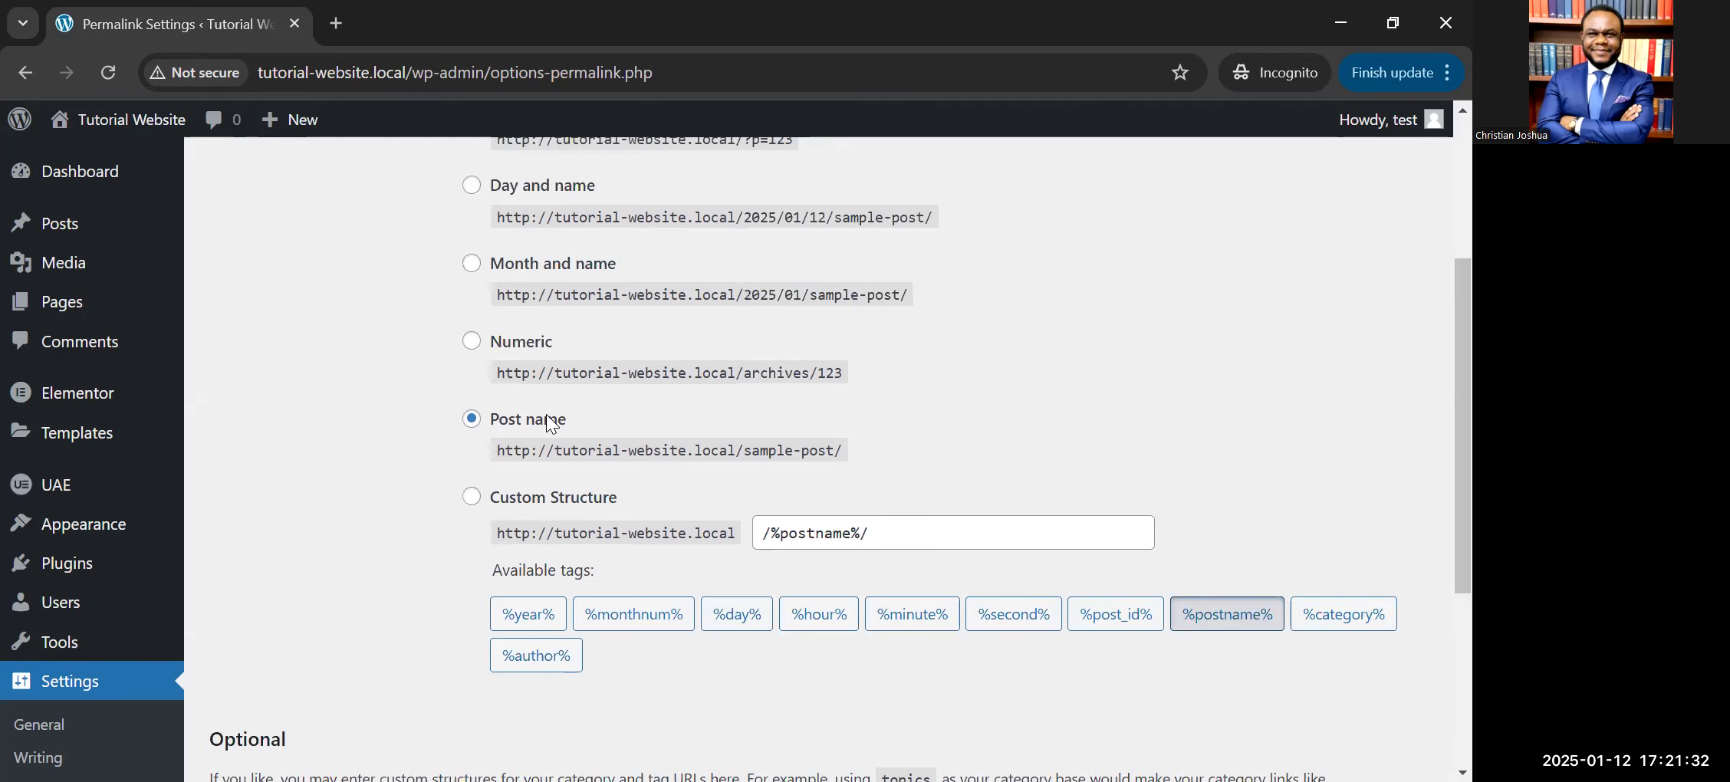
click(472, 497)
click(472, 419)
scroll(294, 667, down, 3)
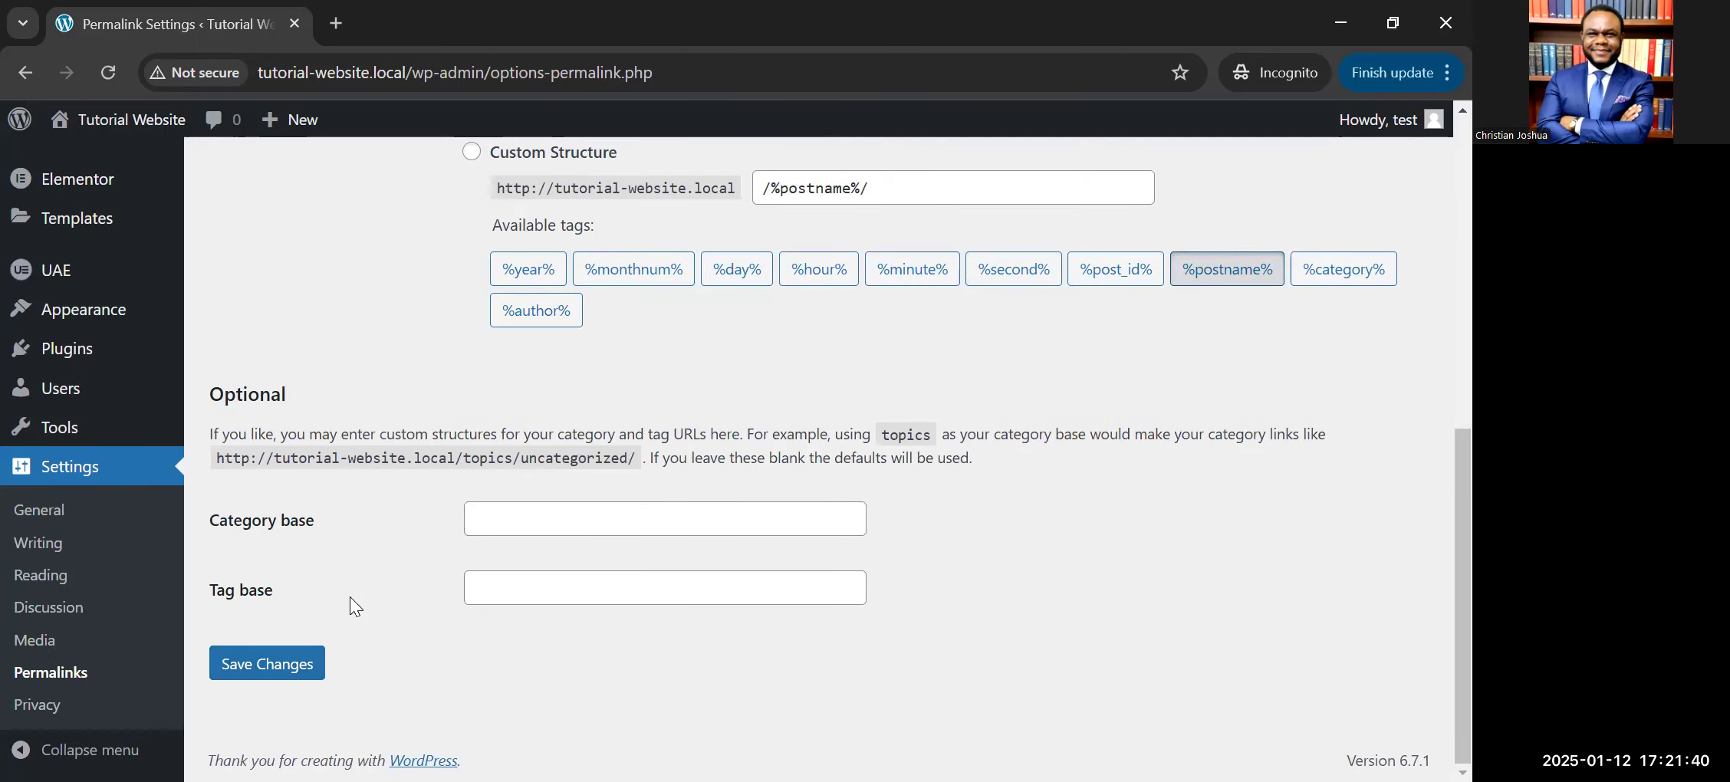
Step: Open the site icon upload from the general settings, and cancel it without picking a file
click(46, 512)
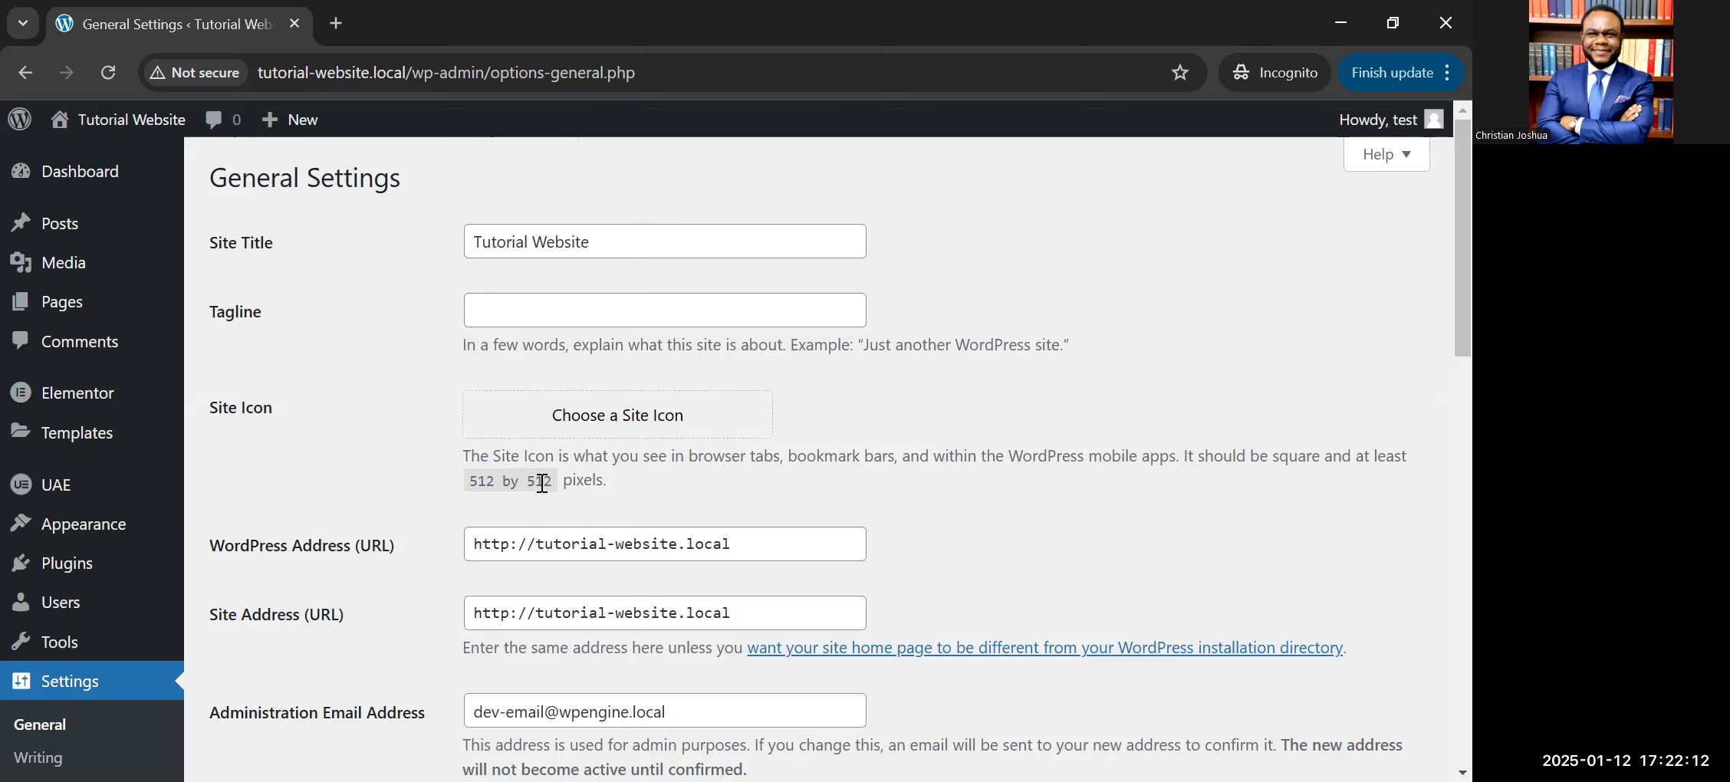
click(615, 422)
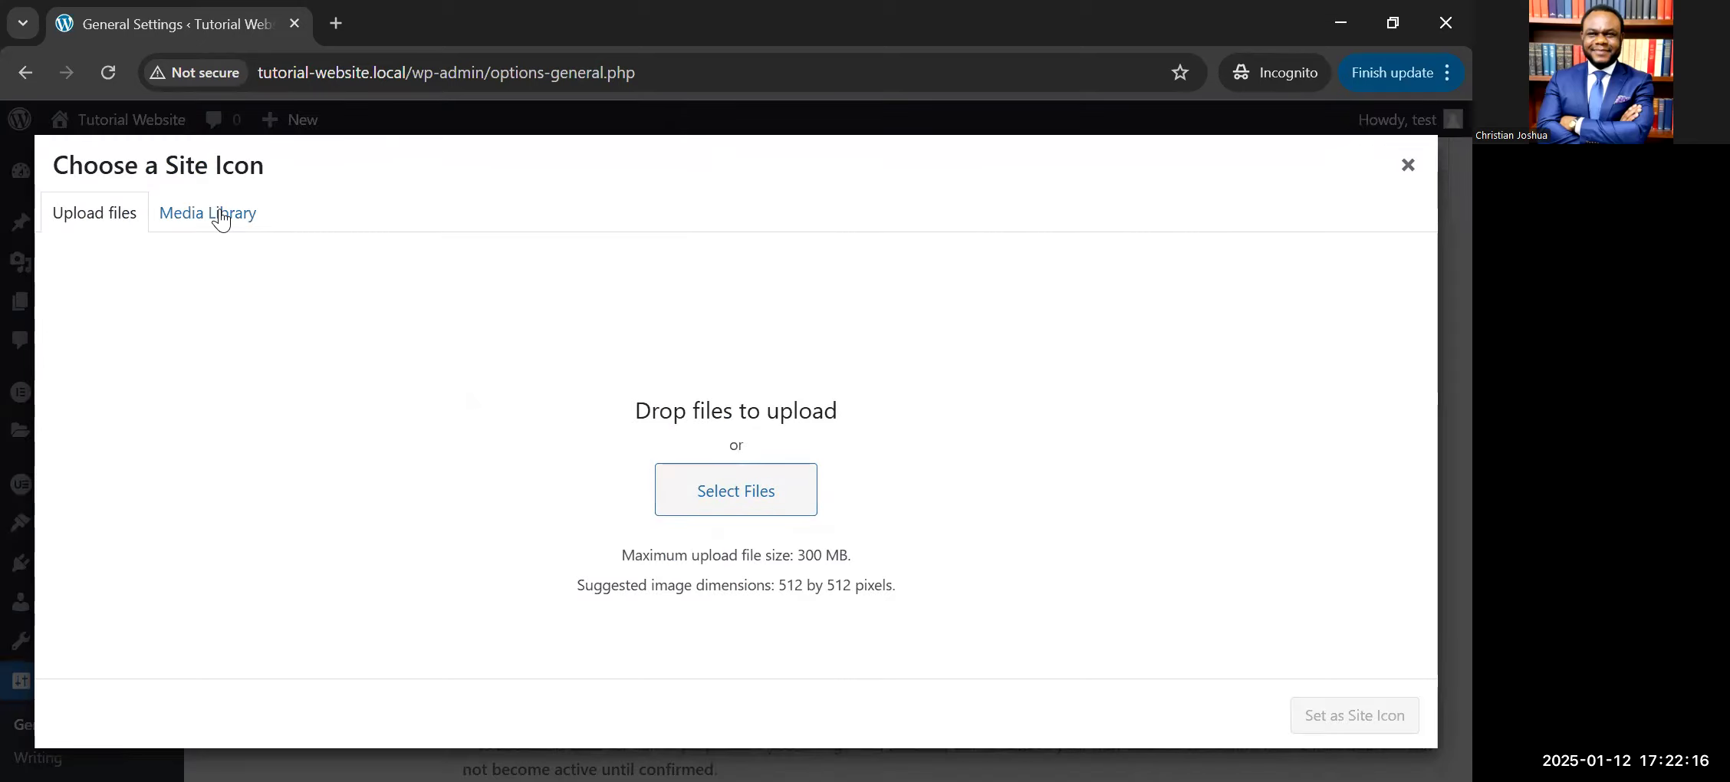
click(749, 505)
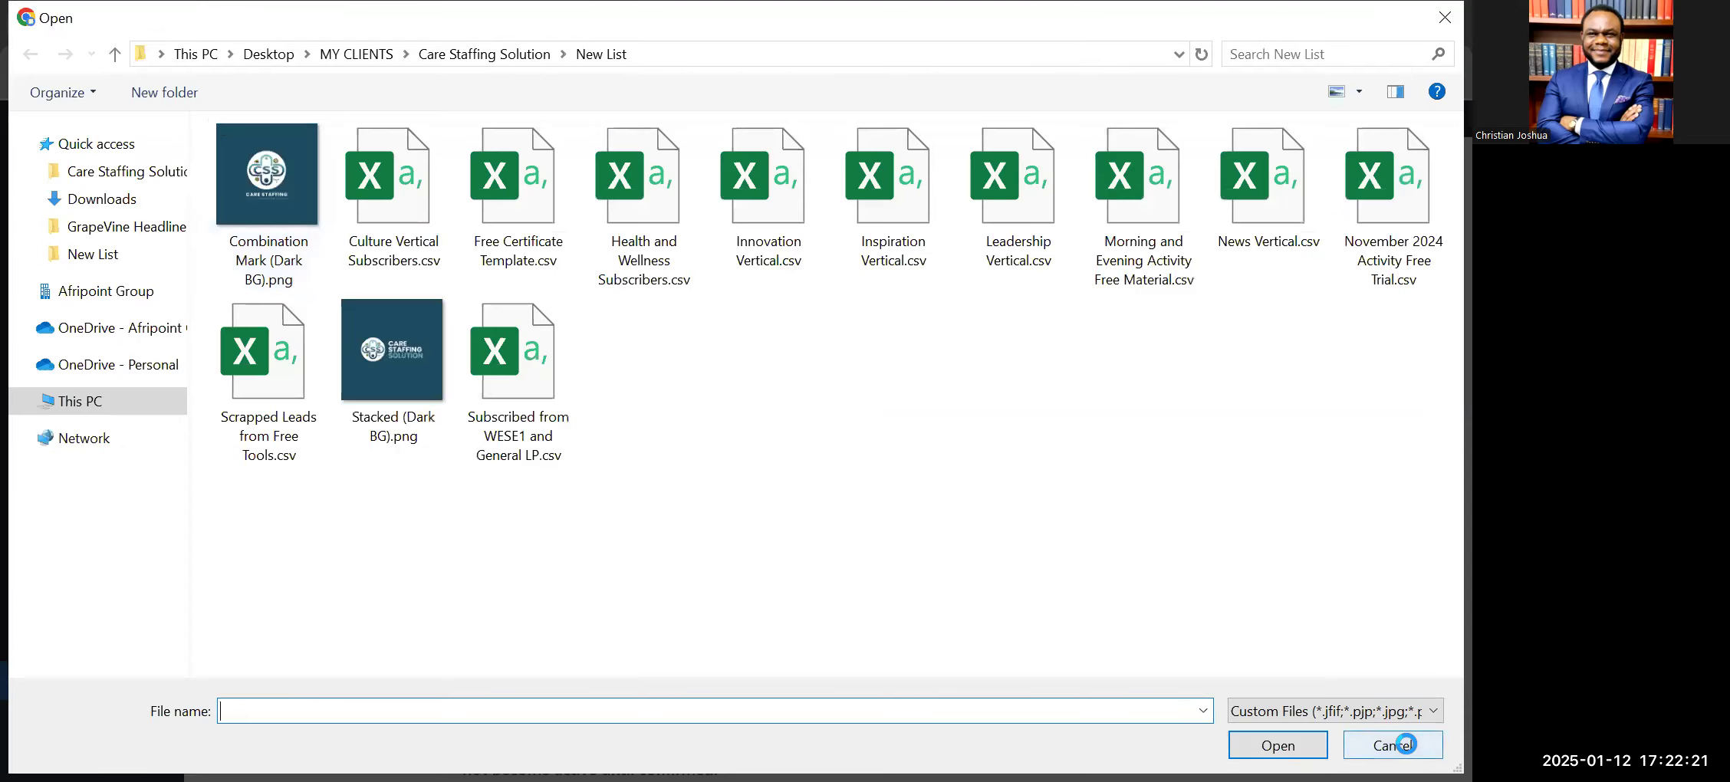
click(1405, 744)
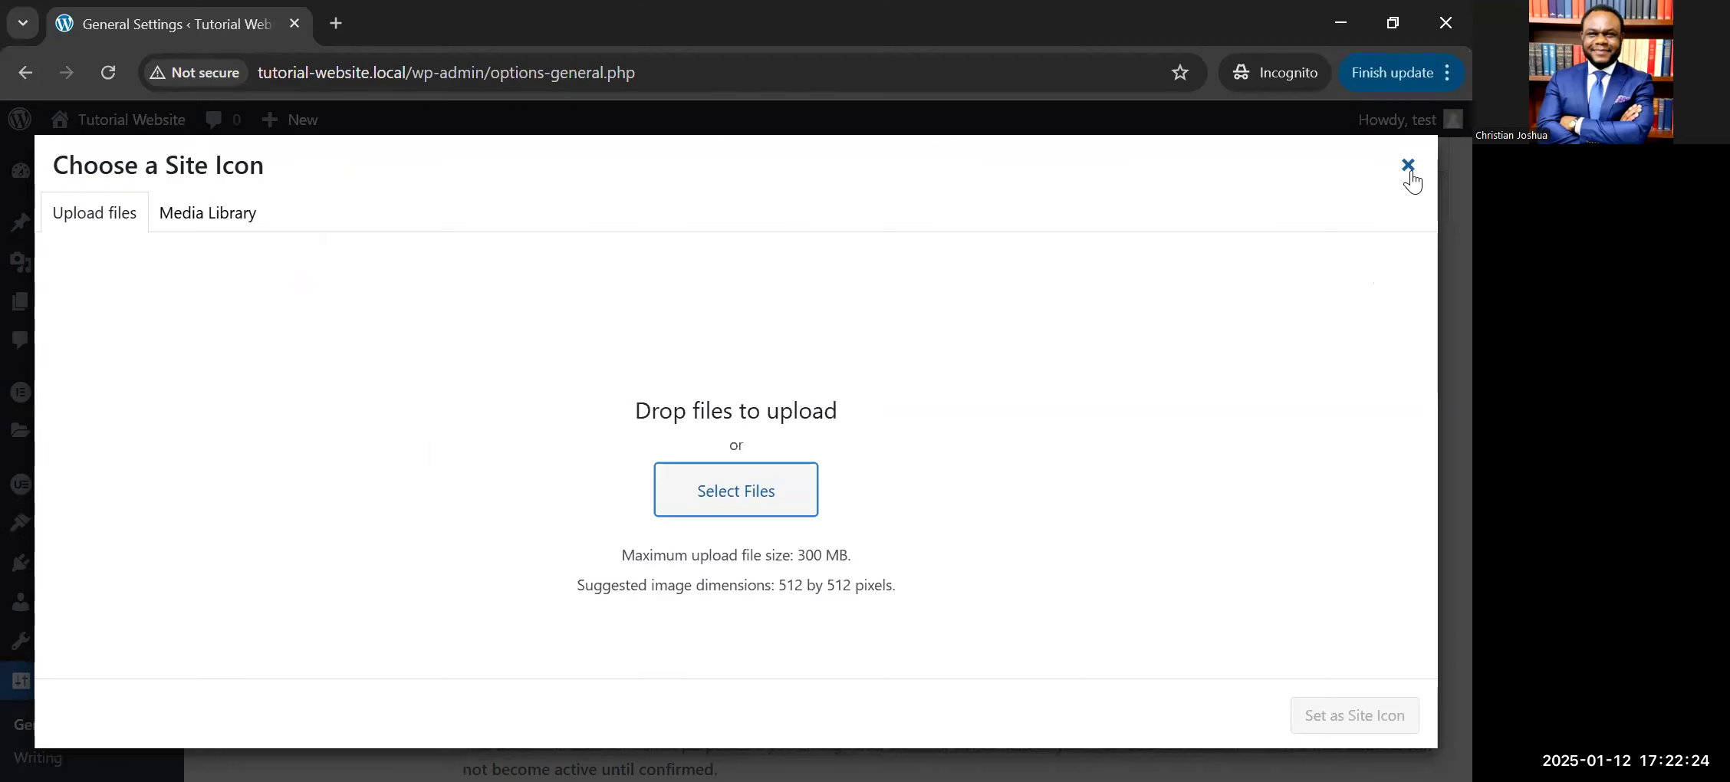
click(1408, 167)
click(363, 438)
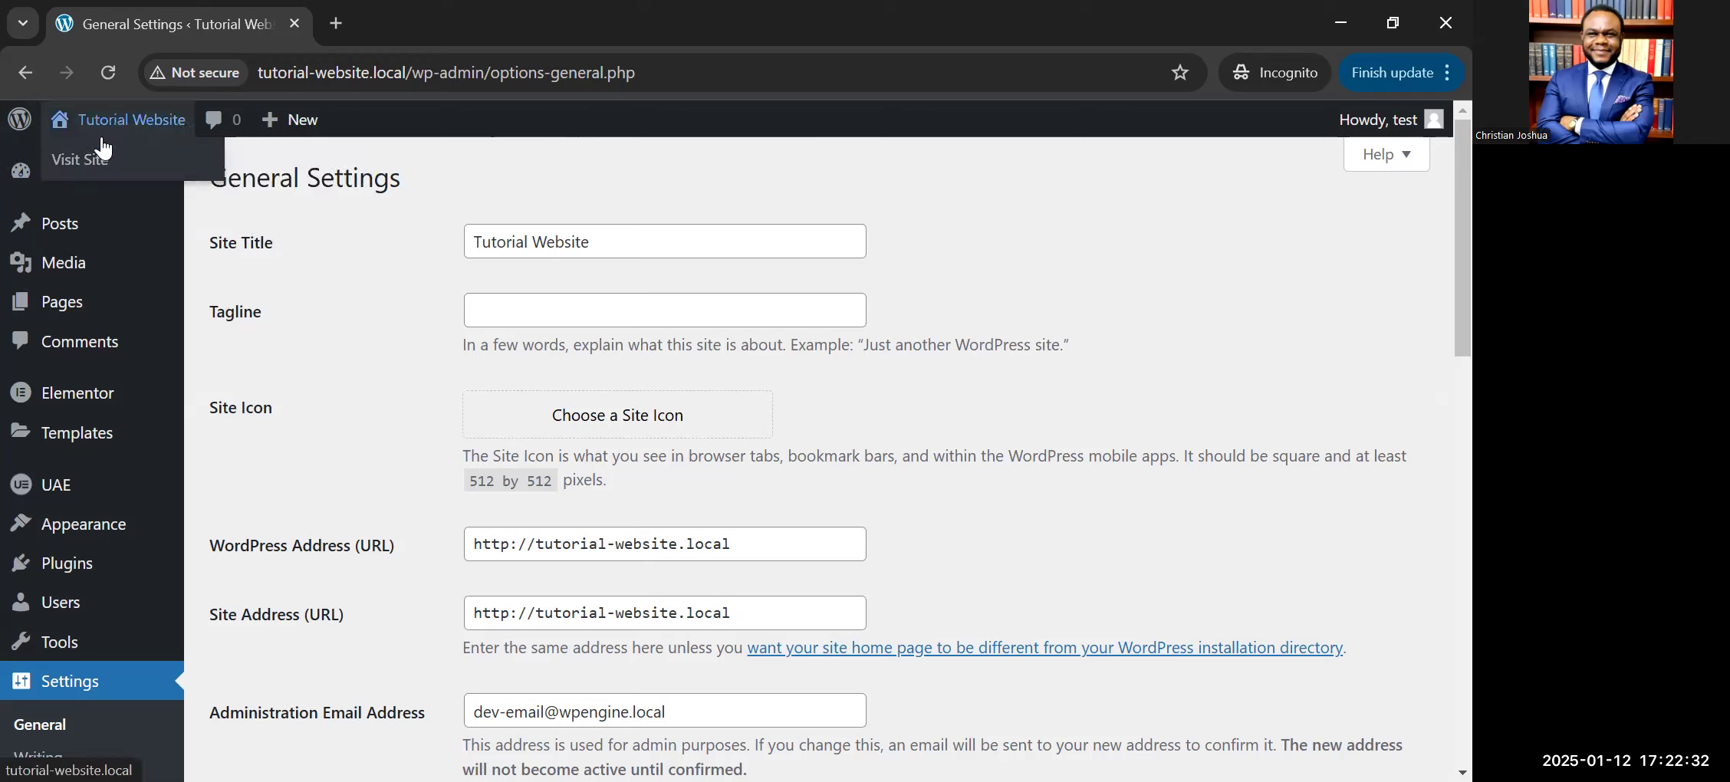
Step: Open the live site in a new browser tab to check its homepage, and return to the general settings
right_click(92, 158)
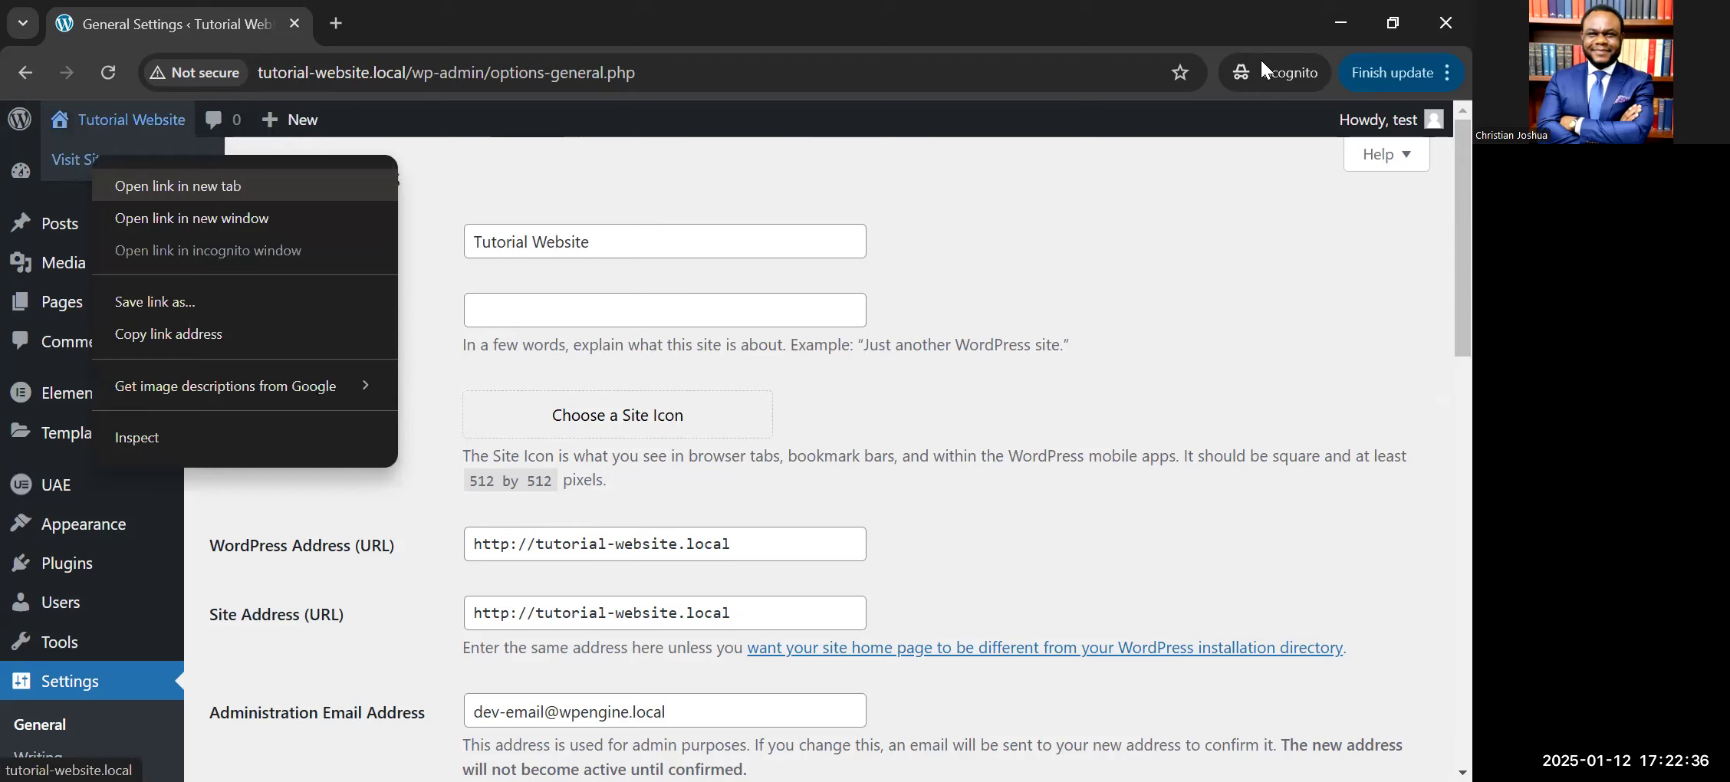
click(178, 185)
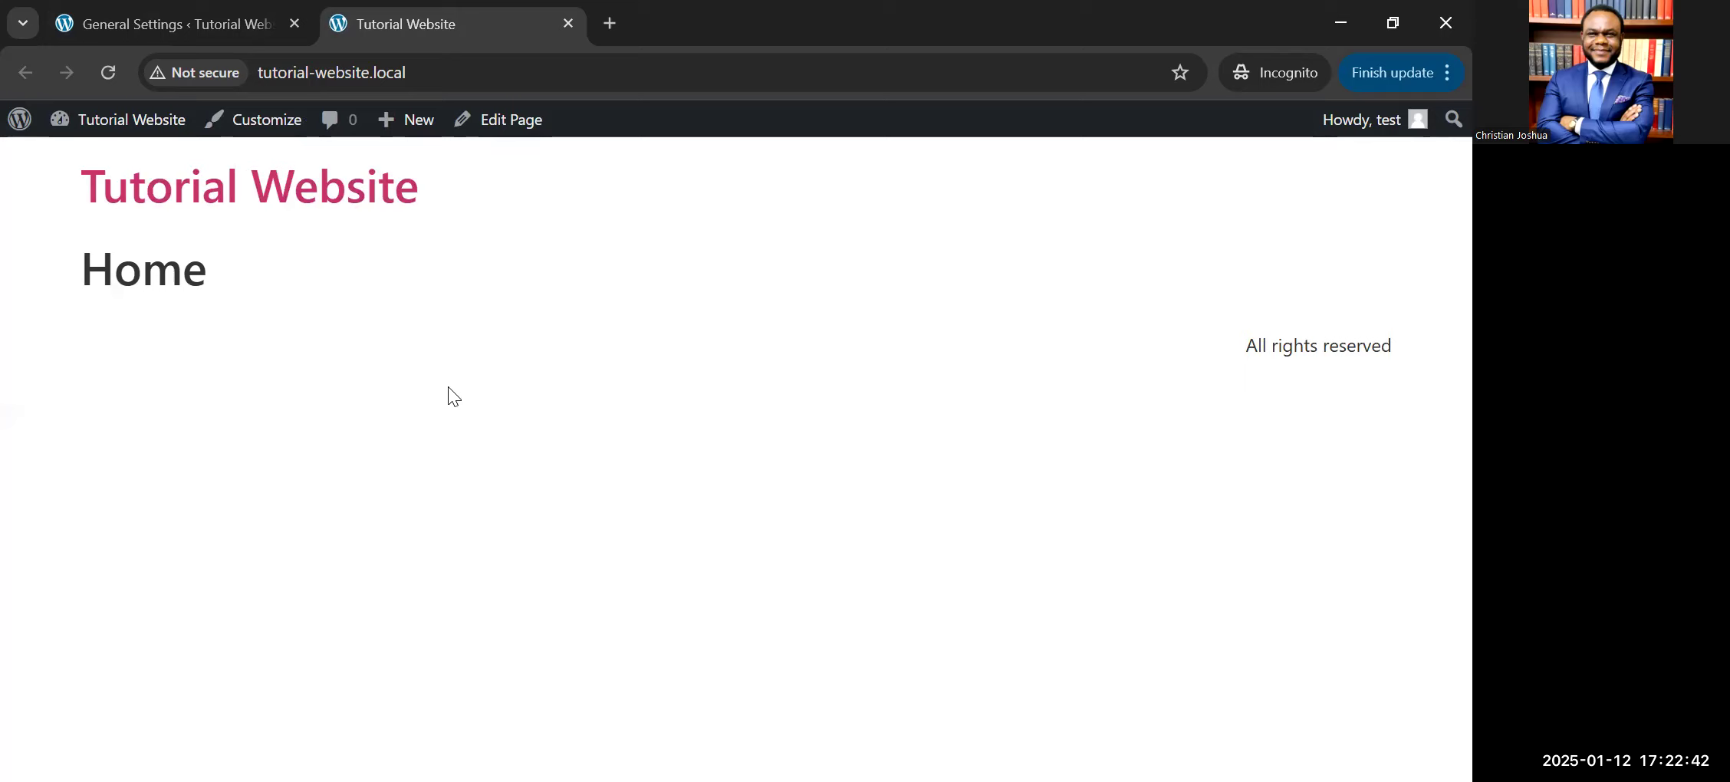
key(ctrl+shift+Tab)
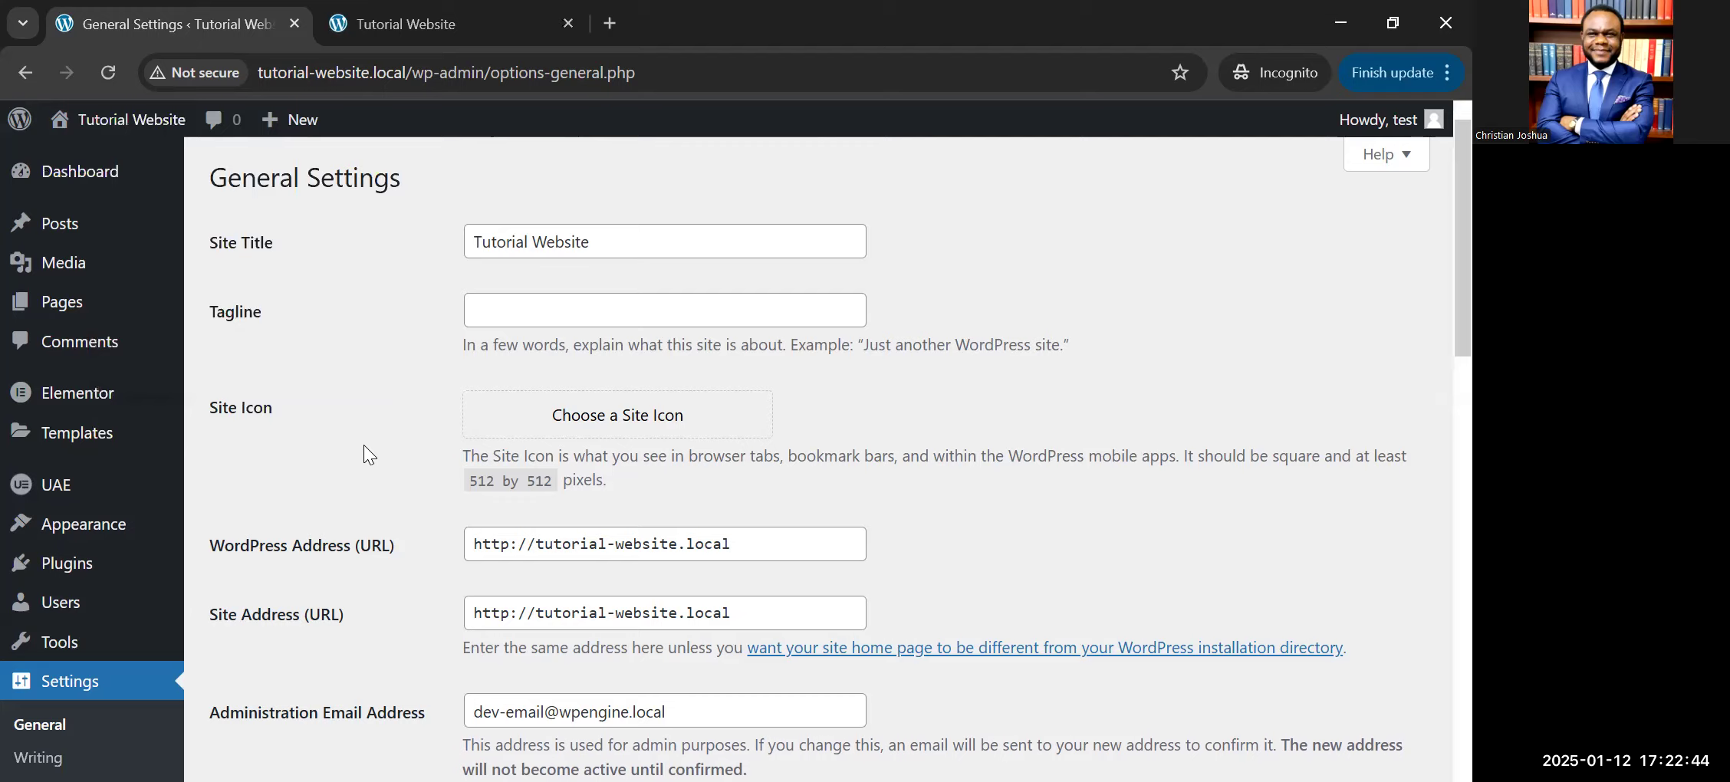
scroll(364, 445, down, 3)
scroll(365, 447, up, 3)
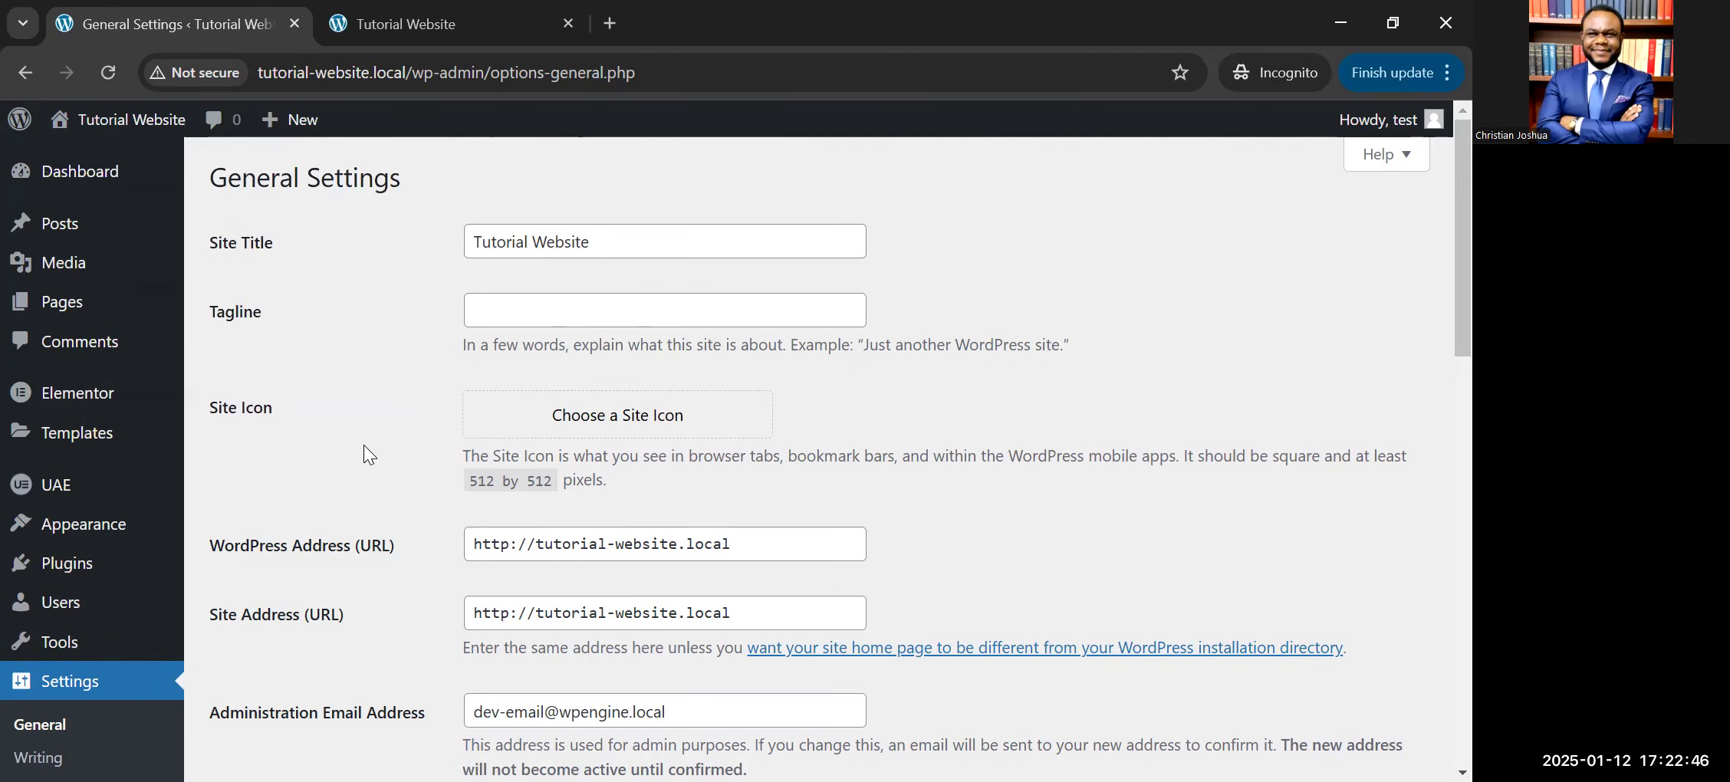
scroll(364, 445, down, 3)
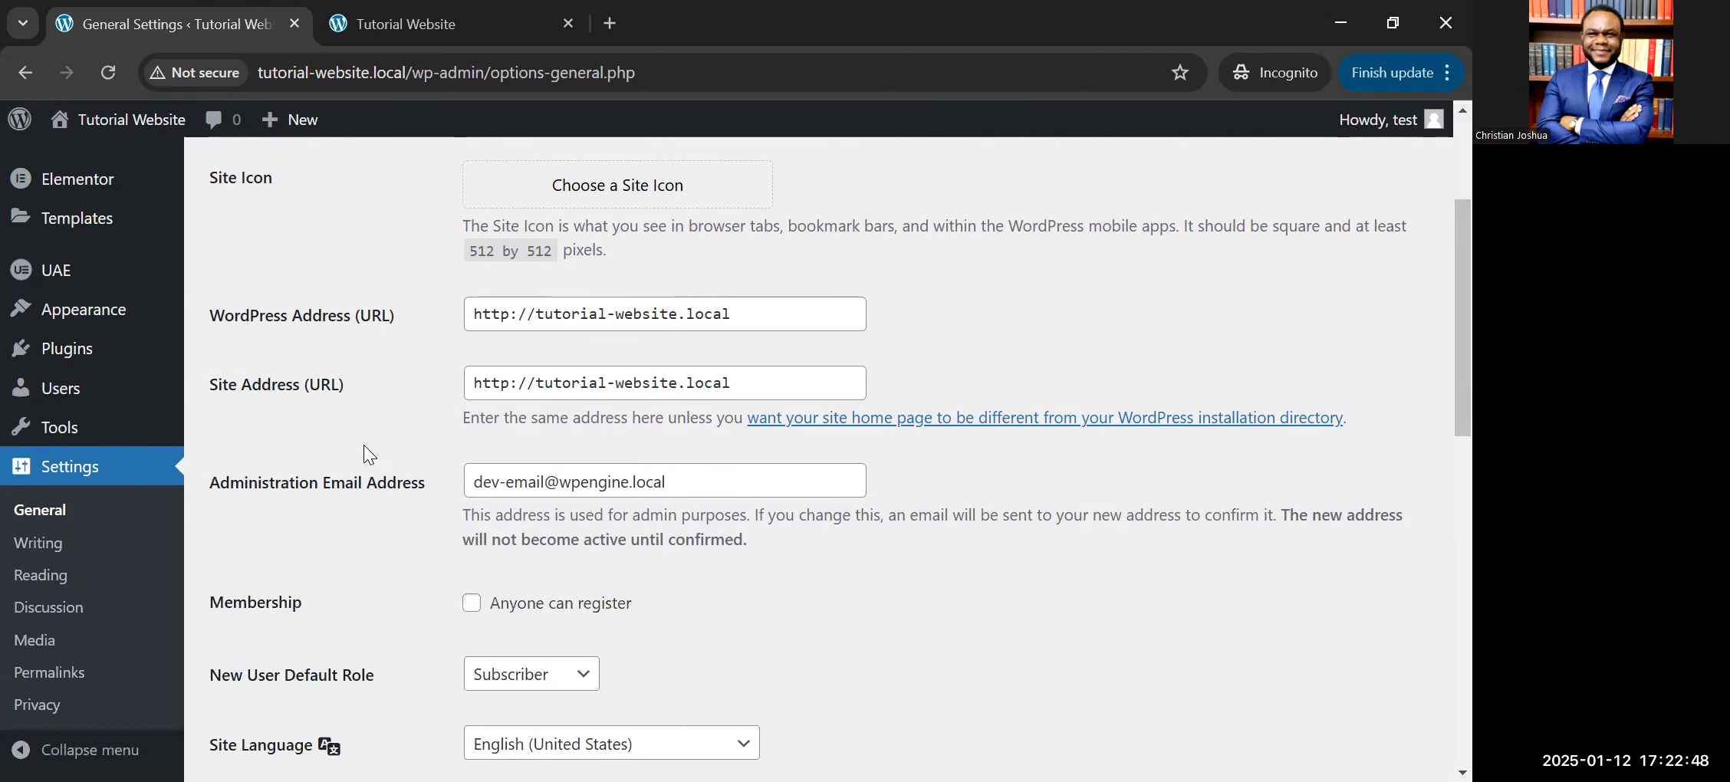
scroll(363, 445, up, 3)
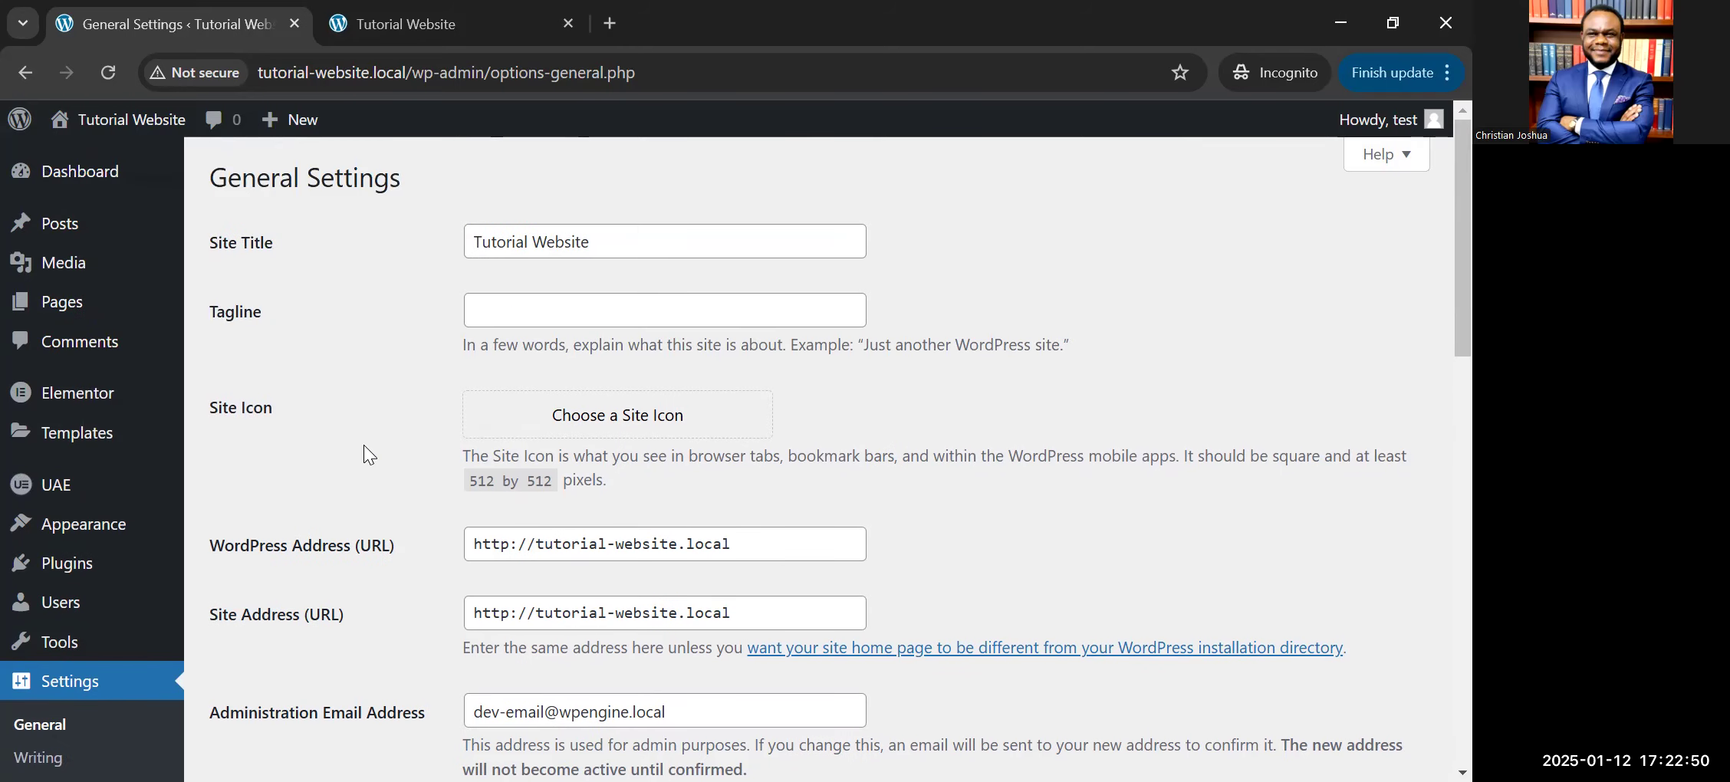
scroll(387, 446, down, 2)
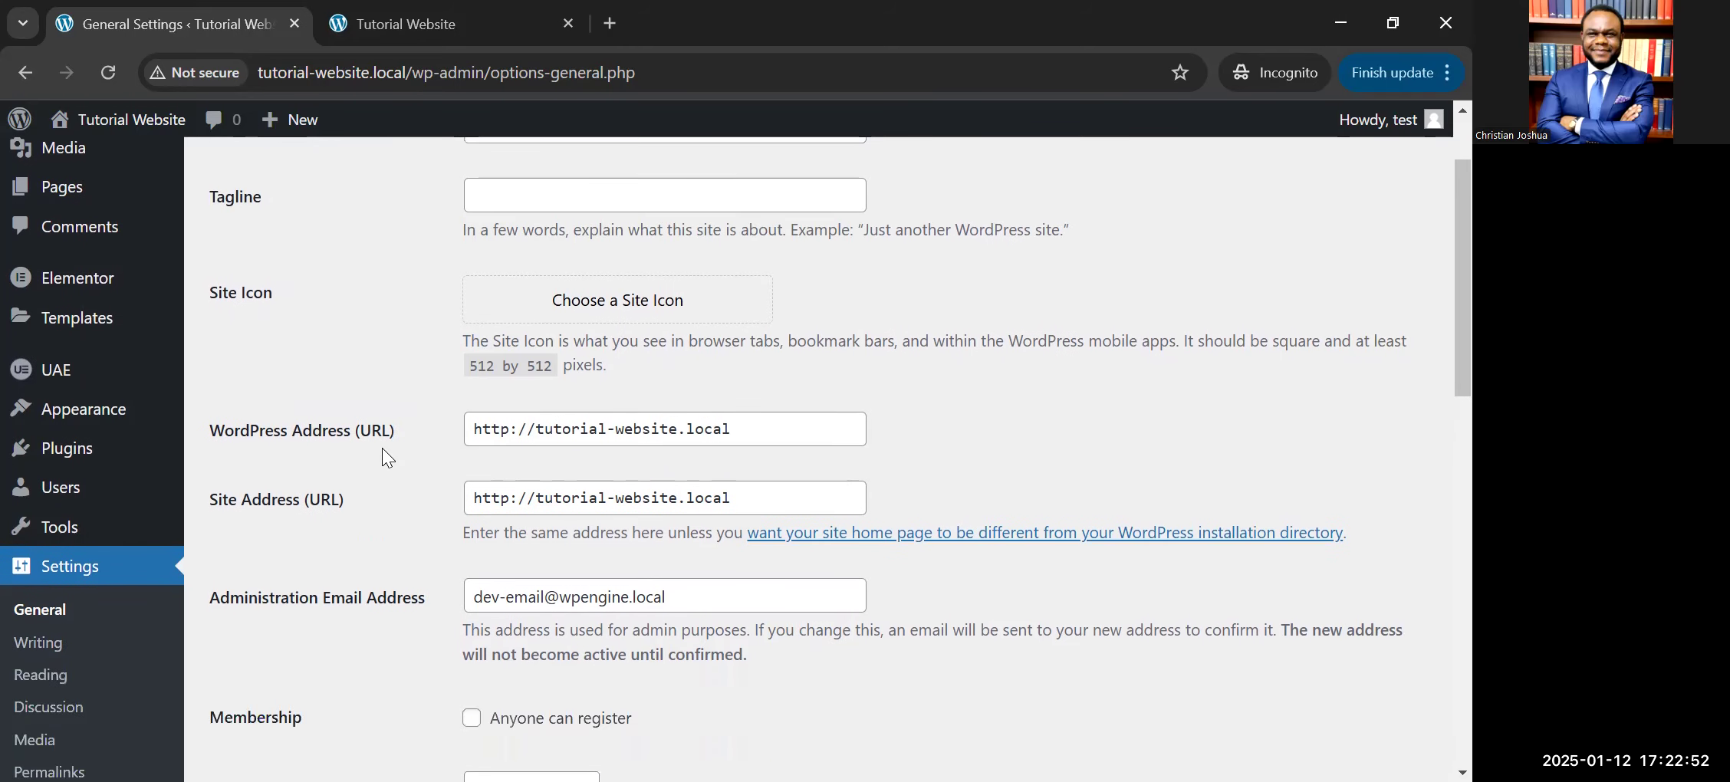
Step: Add a new template titled "Header" in the UAE Header & Footer Builder
mouse_move(53, 372)
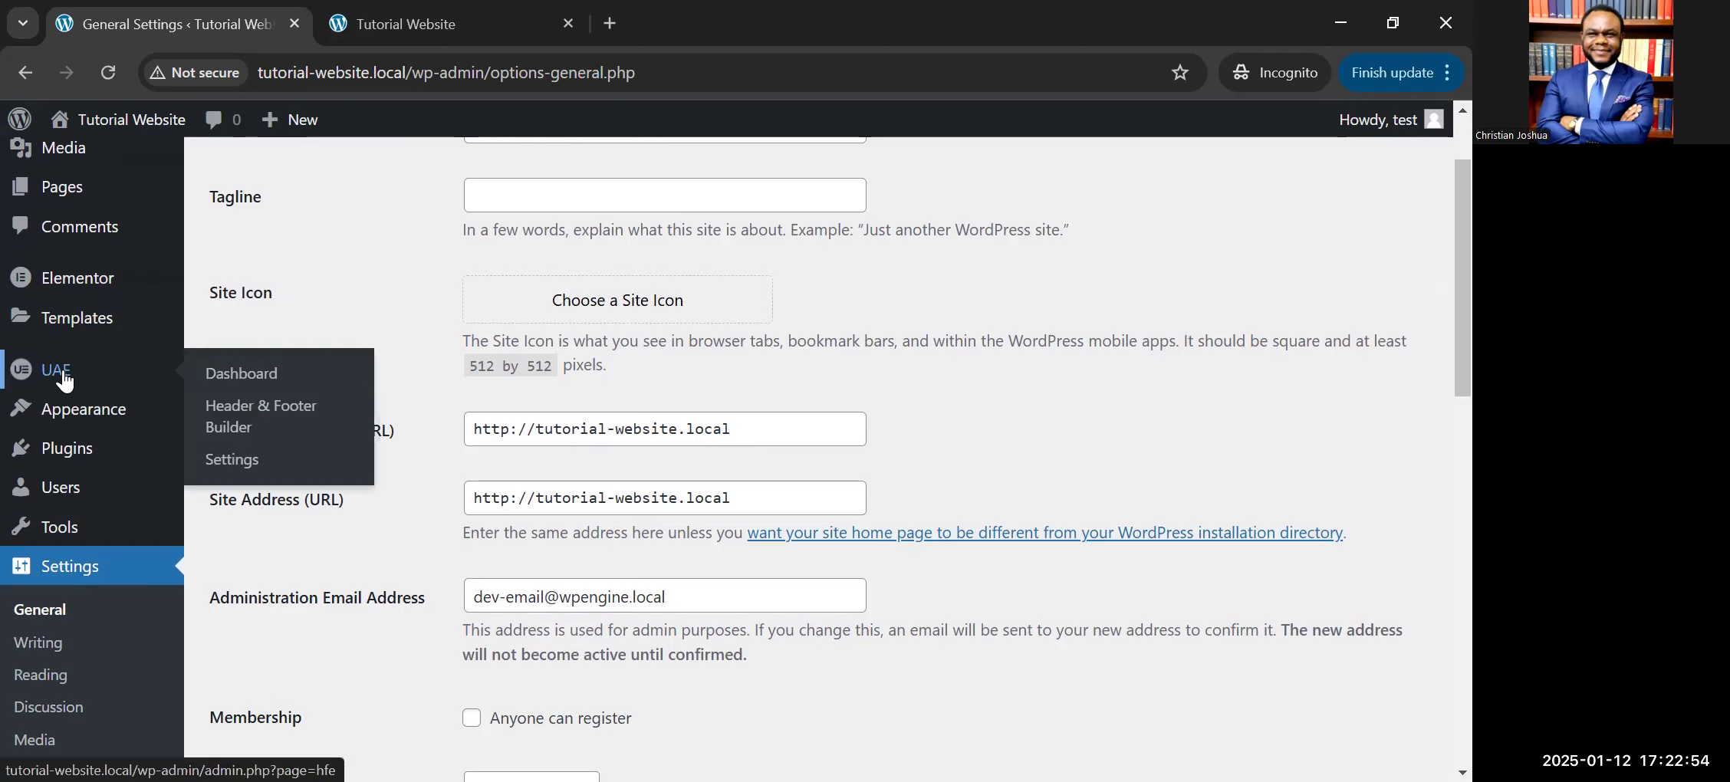
click(234, 426)
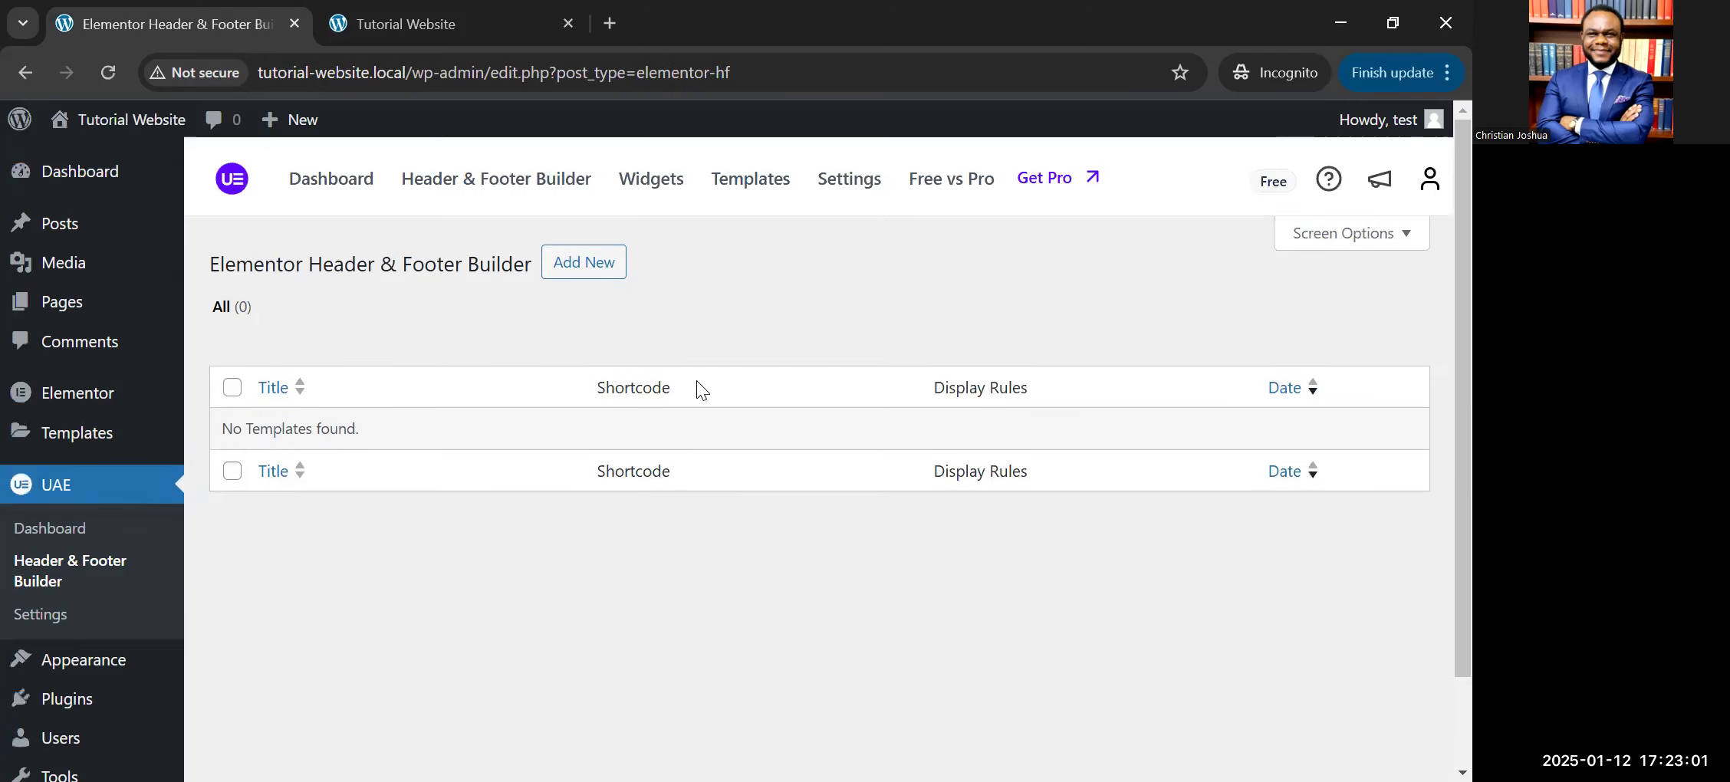
click(586, 263)
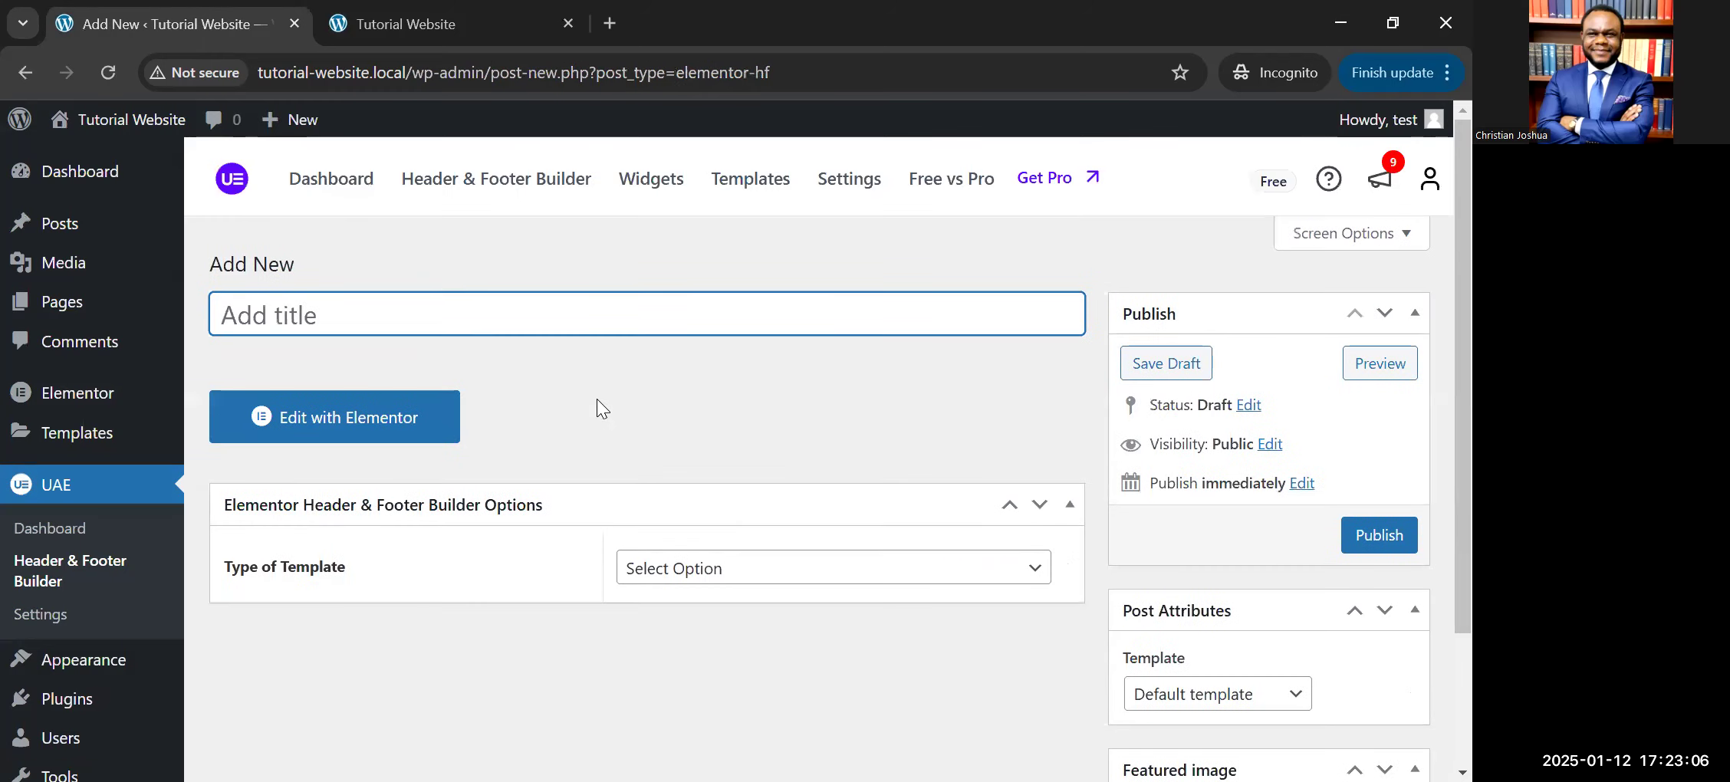
text(Header)
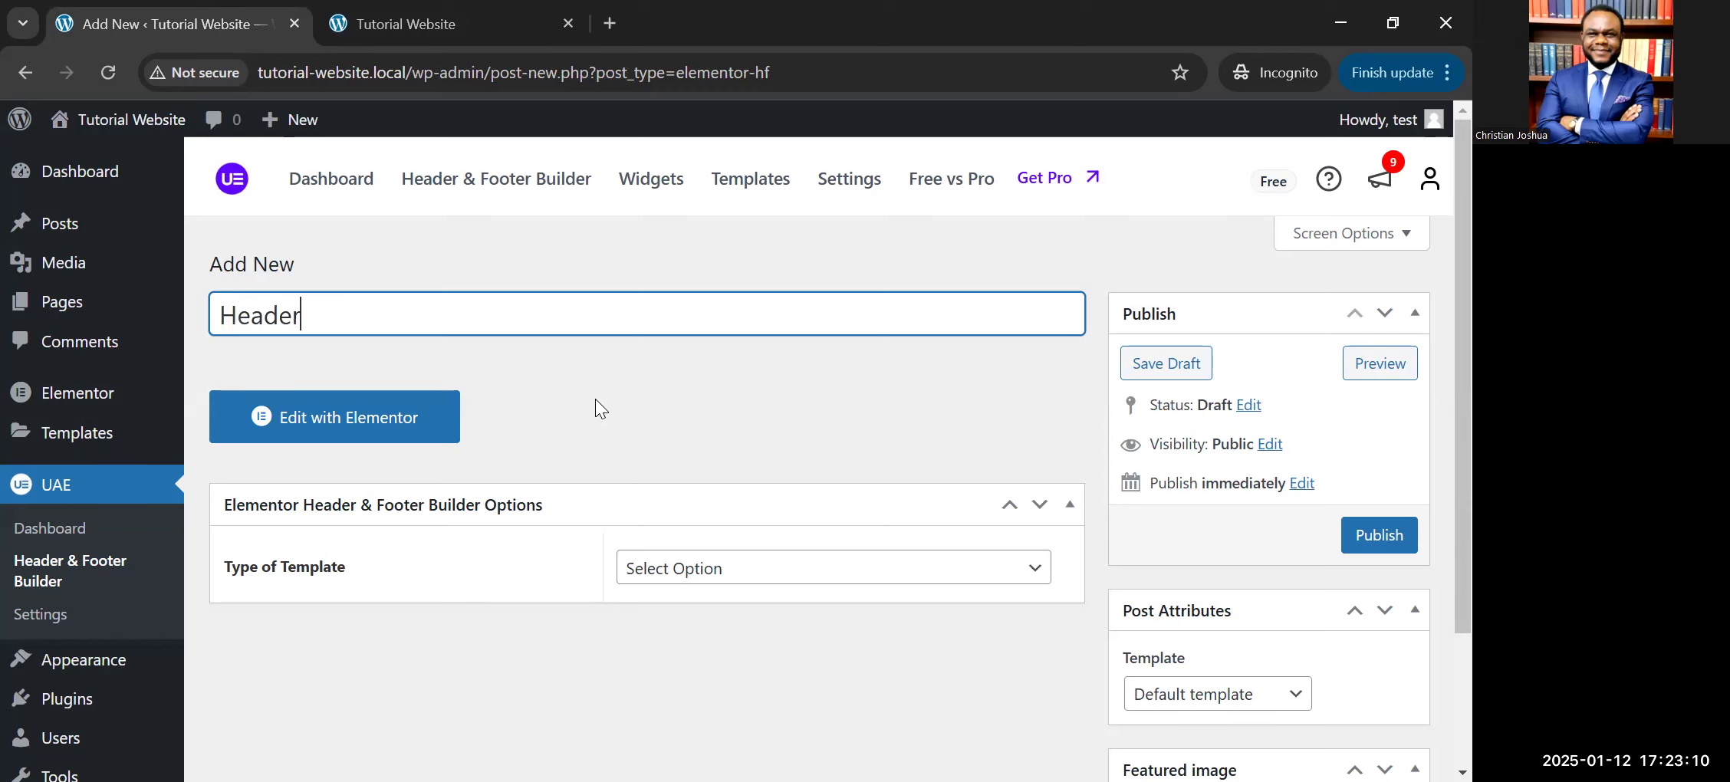
click(598, 399)
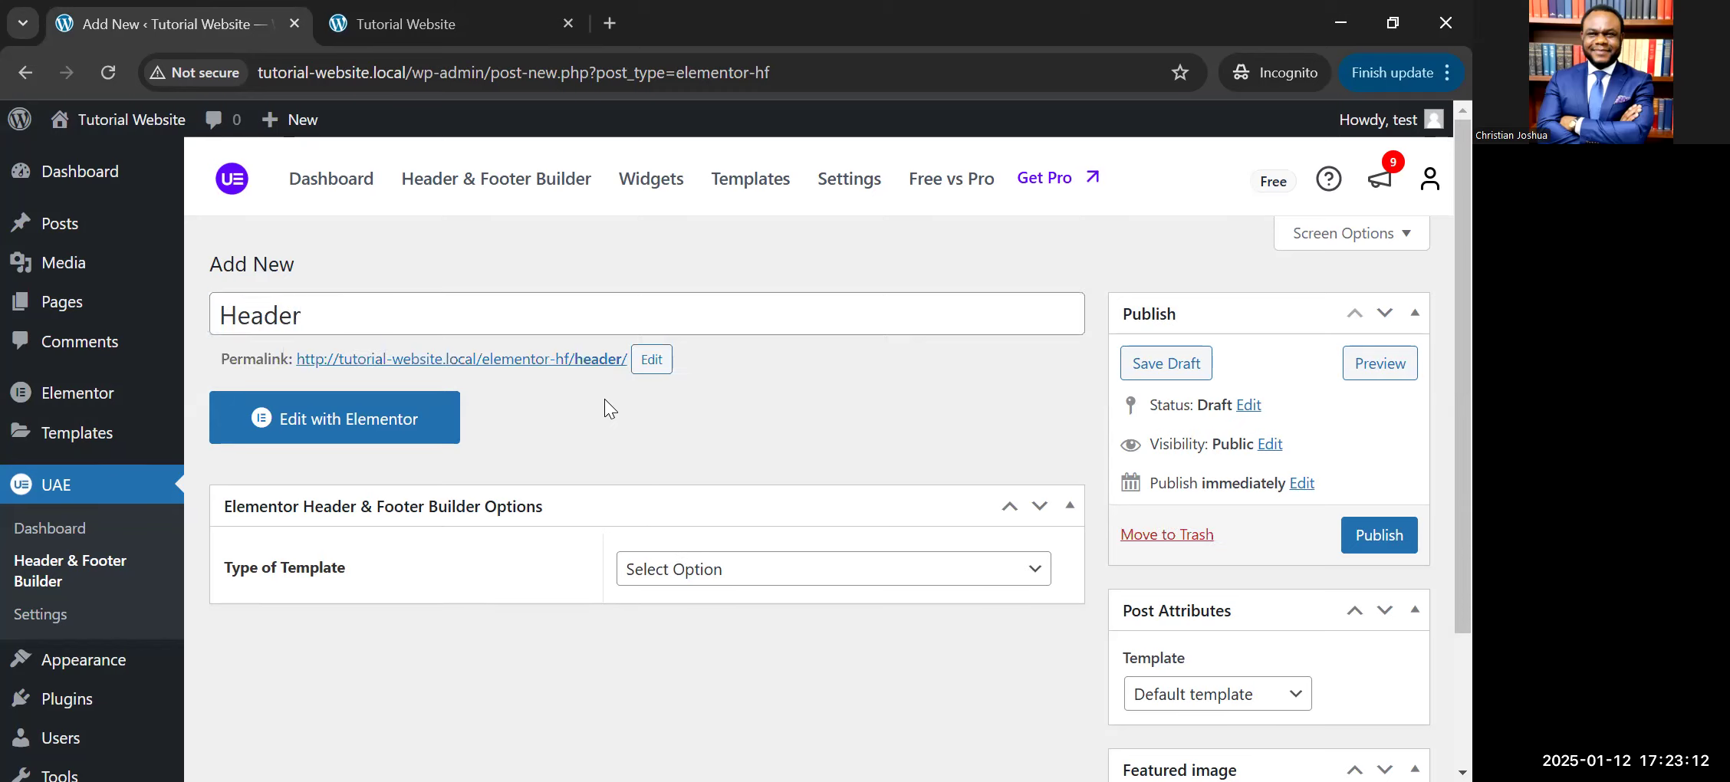
Step: Set the template's type to Header in the Elementor Header & Footer Builder options
scroll(604, 398, down, 2)
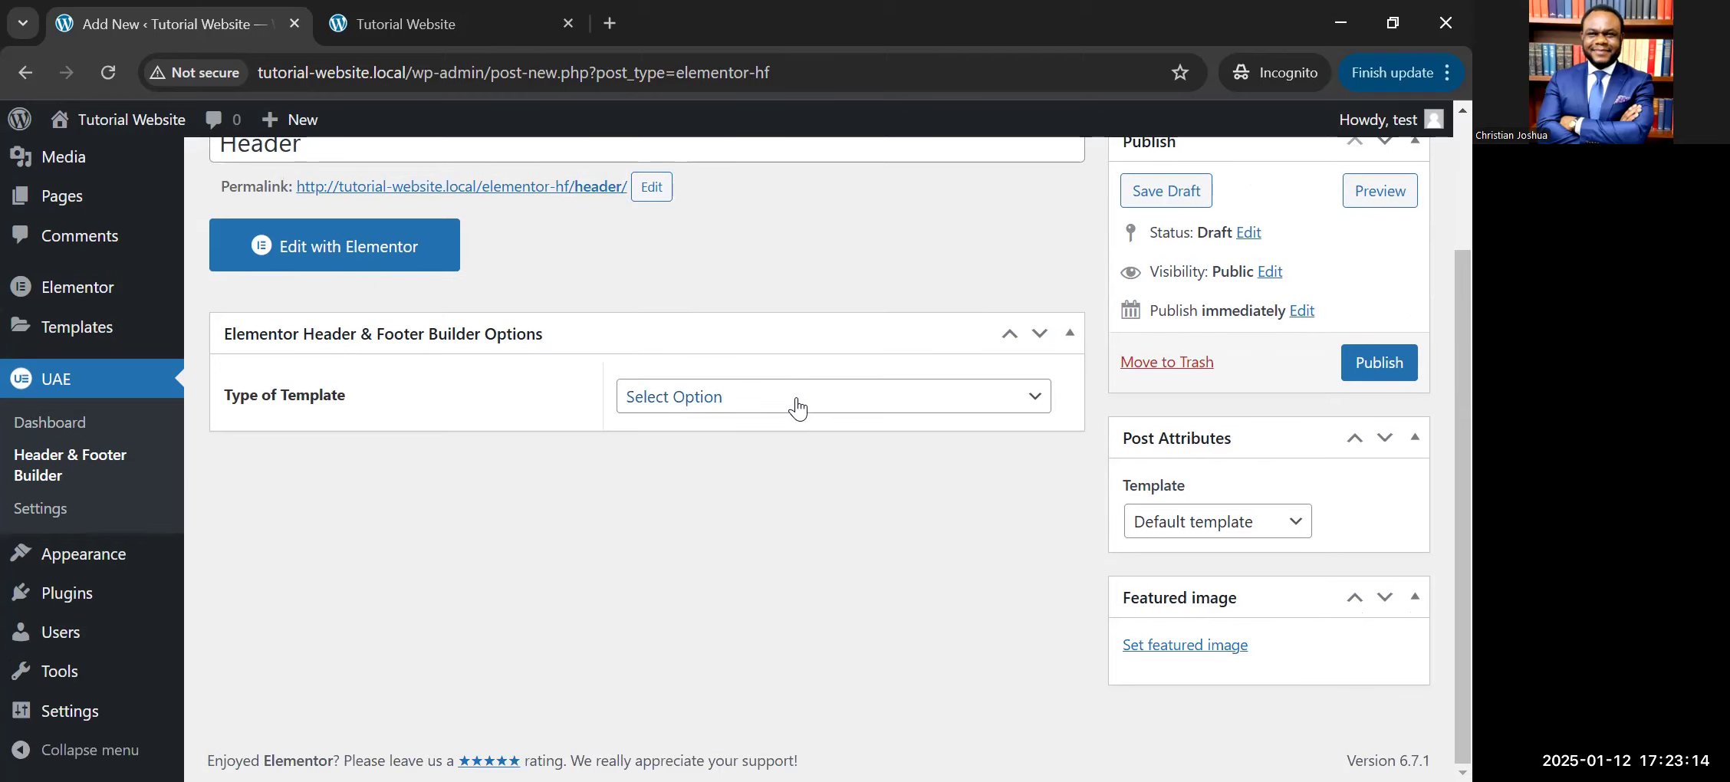
click(668, 397)
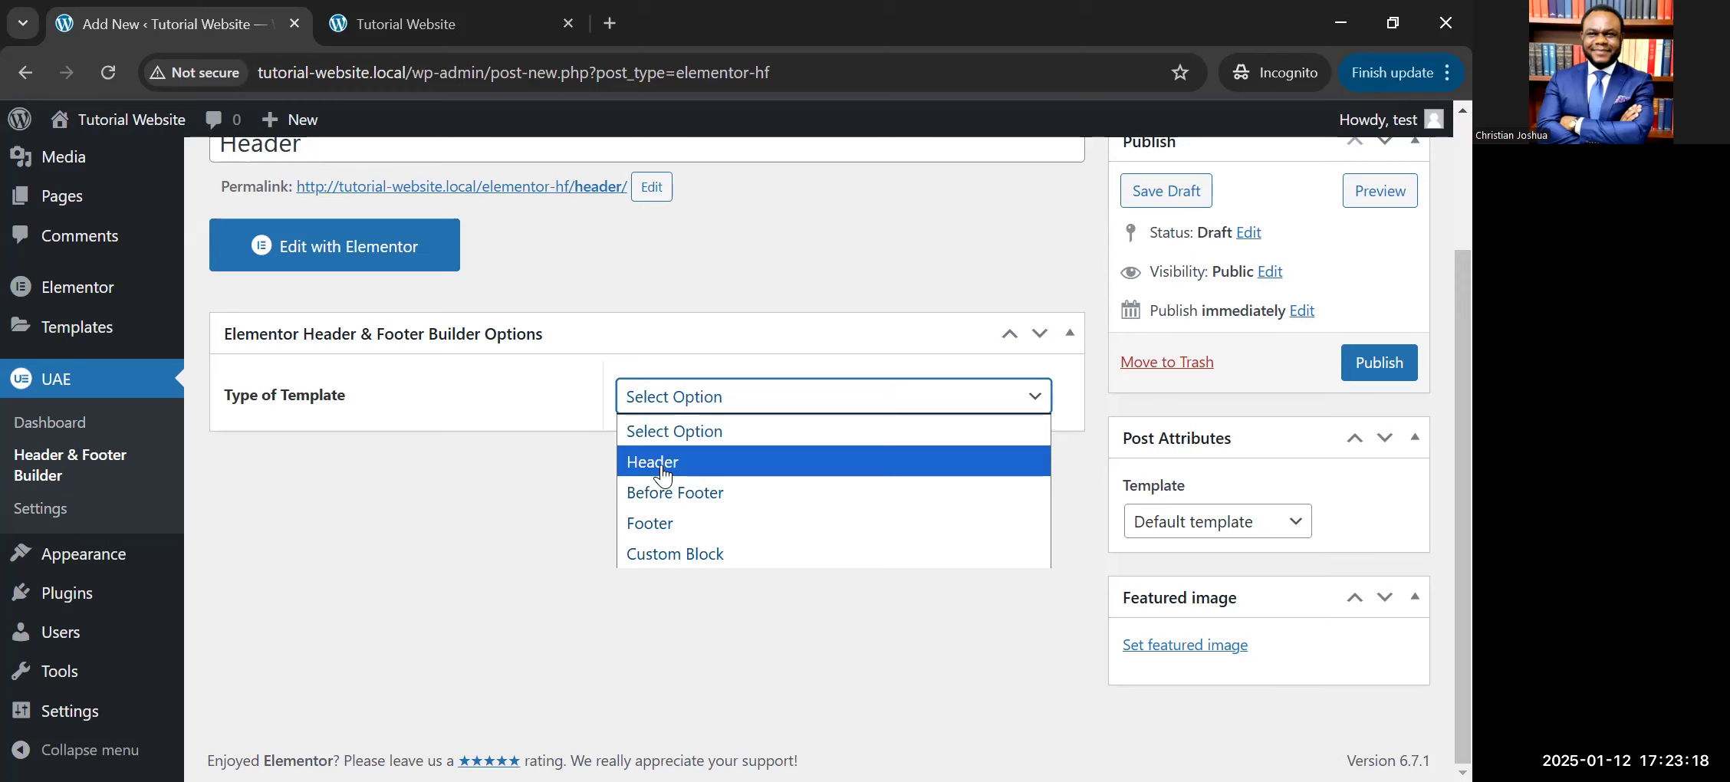
click(664, 475)
scroll(734, 402, down, 1)
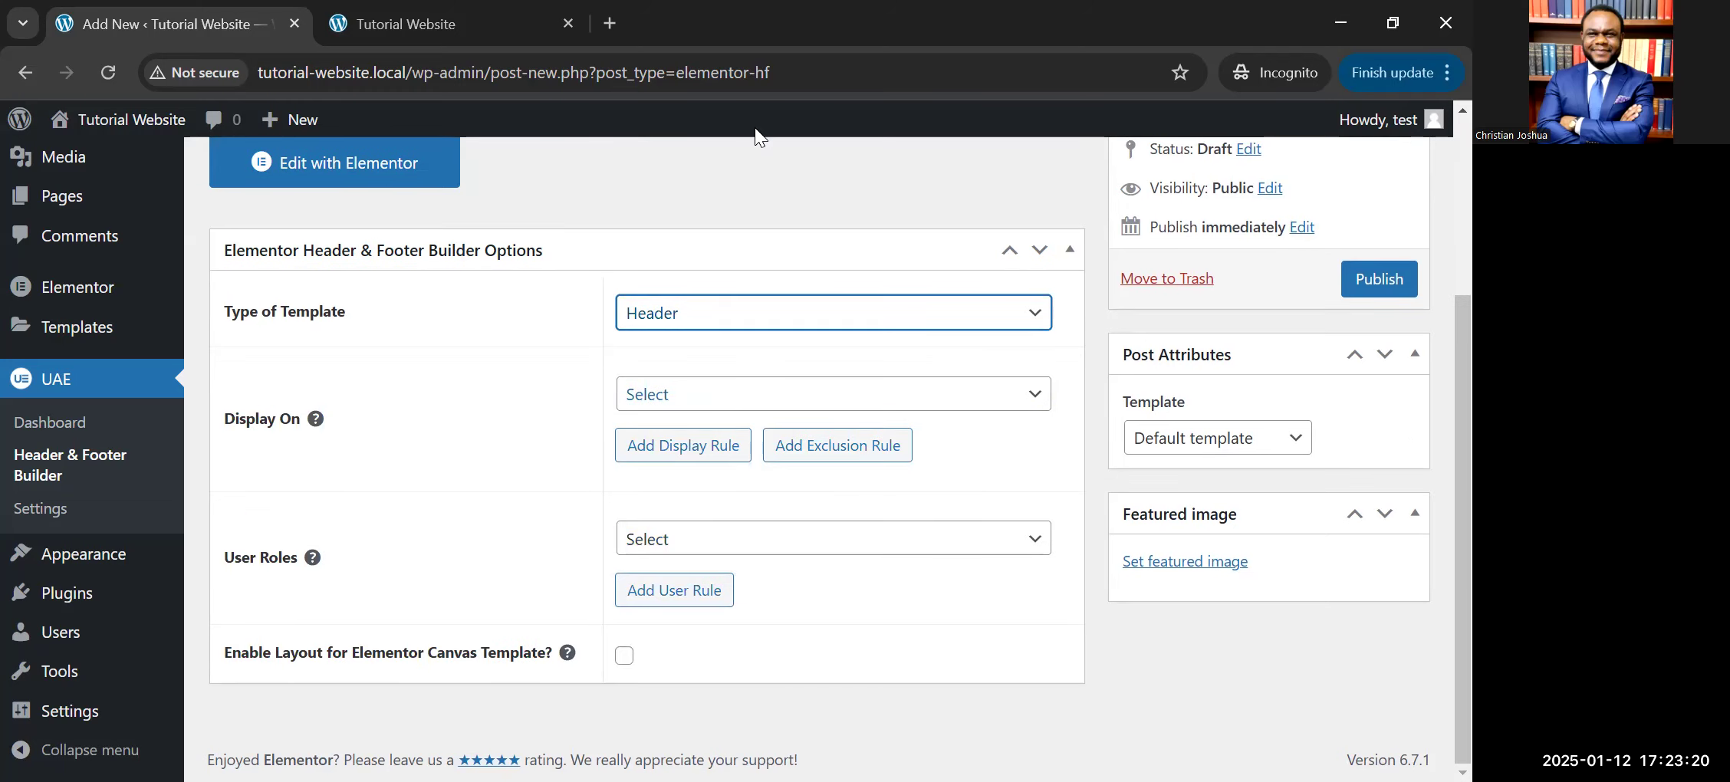
Step: Set the header template to display on the Entire Website and set its user roles to All
click(740, 395)
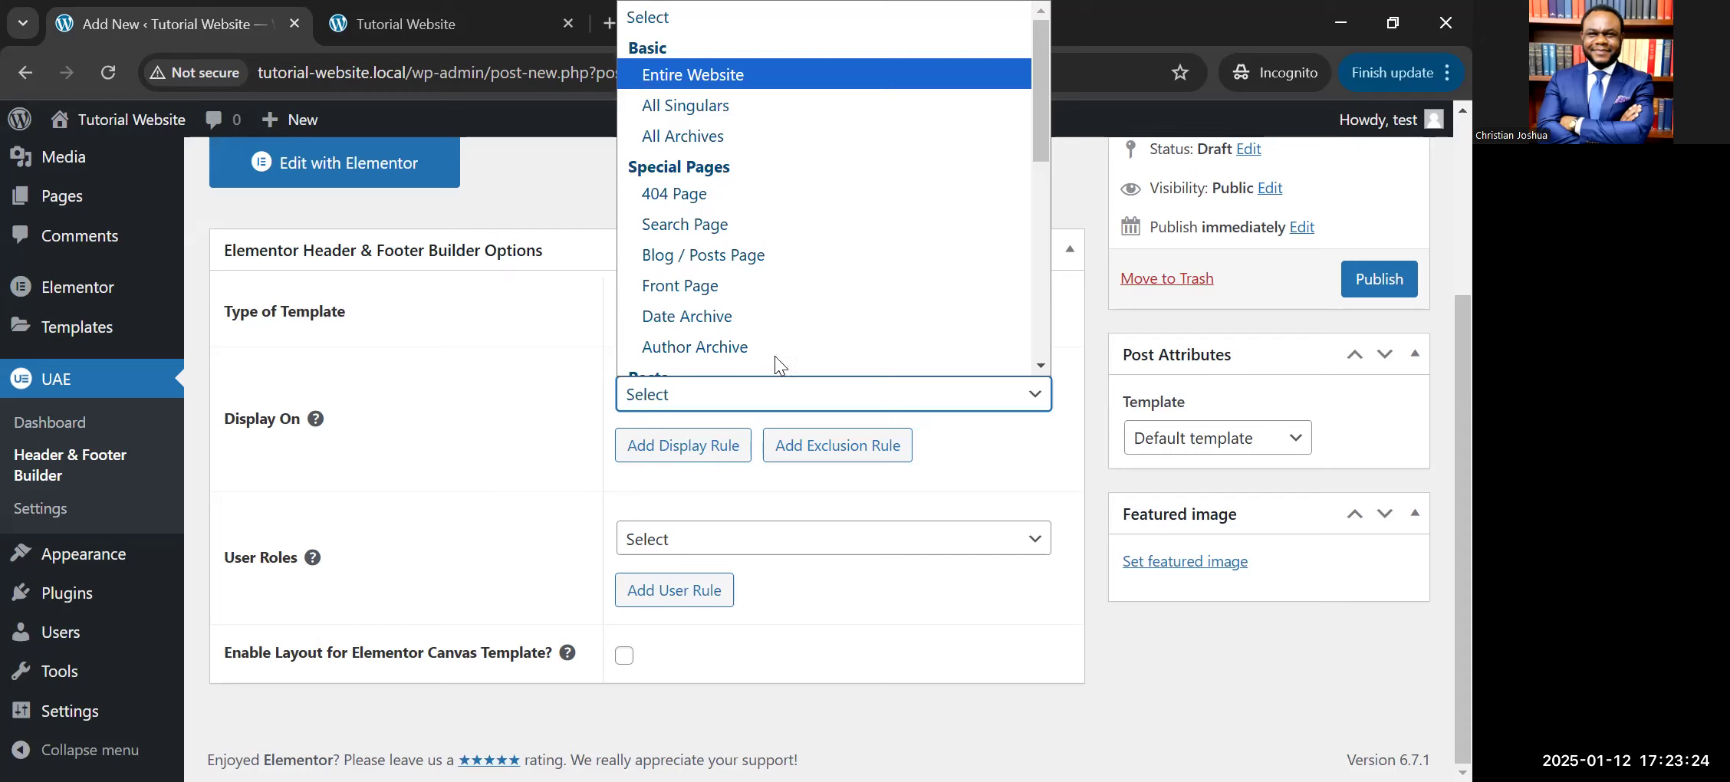
key(Return)
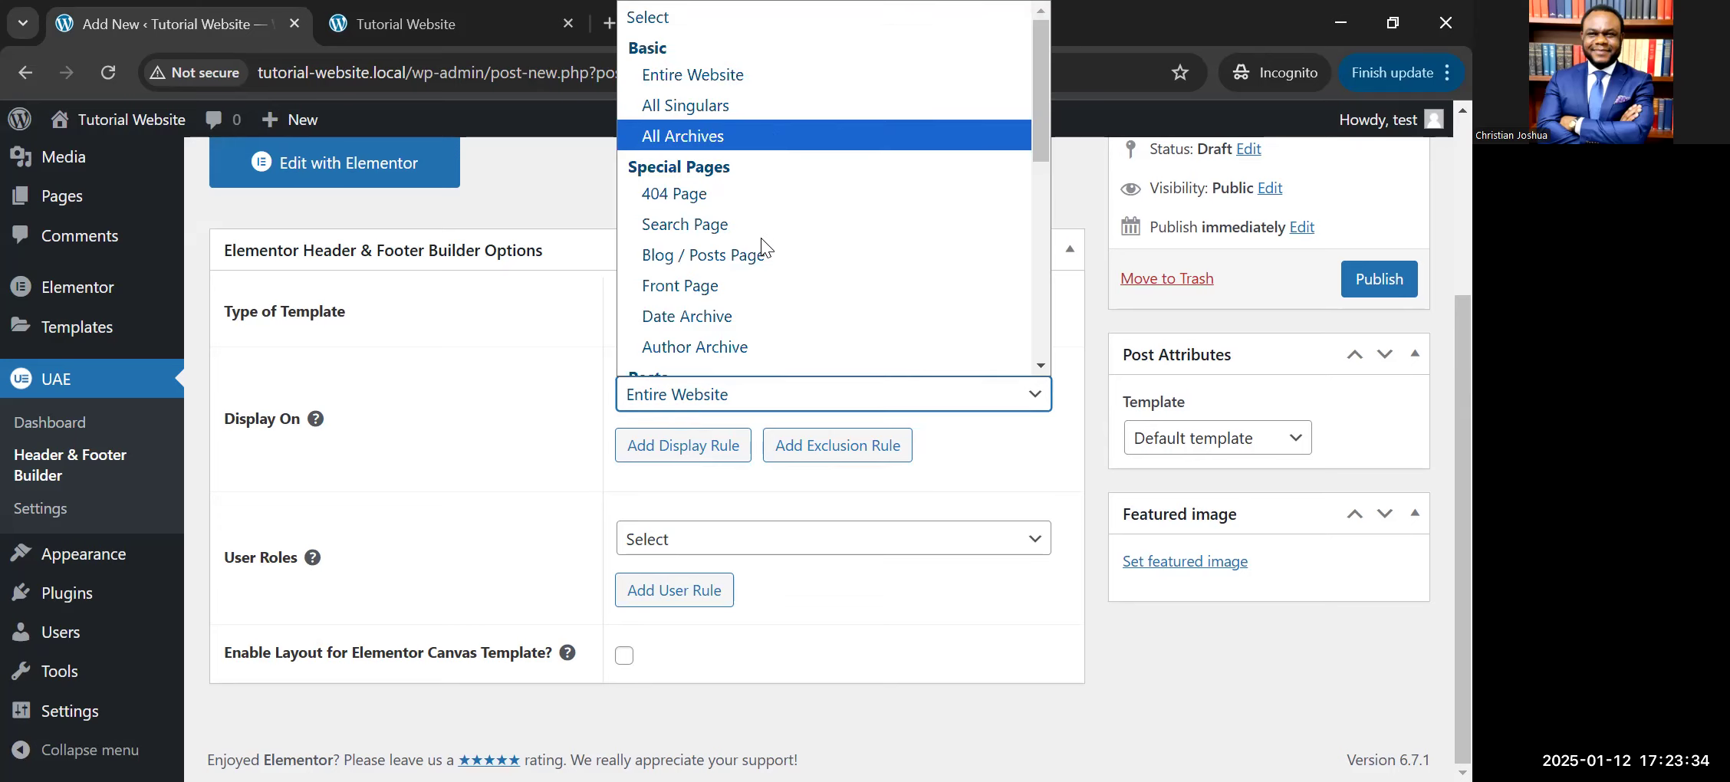
scroll(762, 243, down, 3)
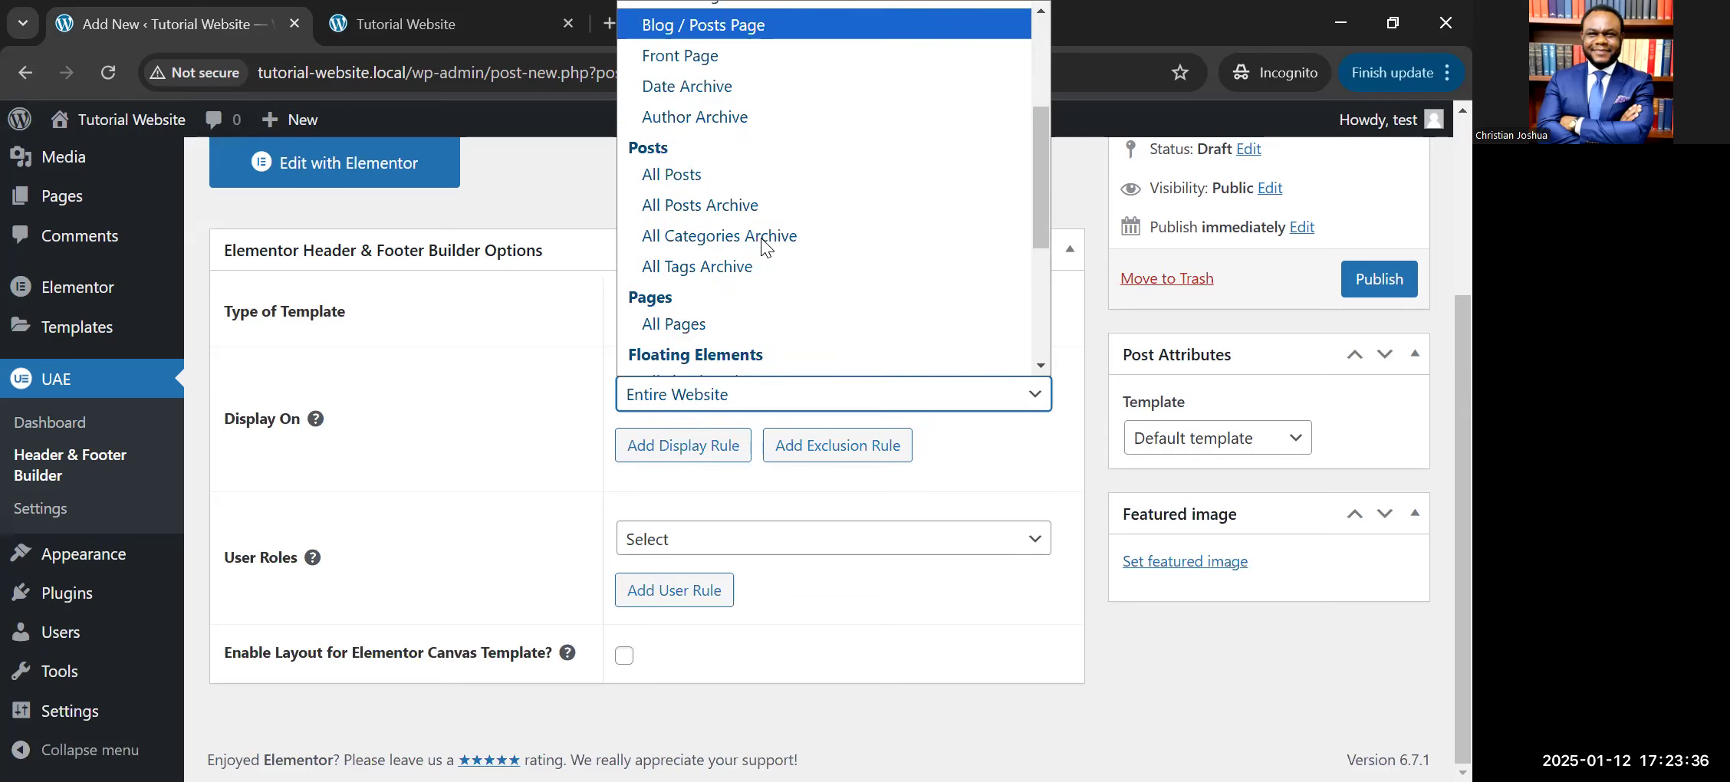
scroll(761, 238, up, 3)
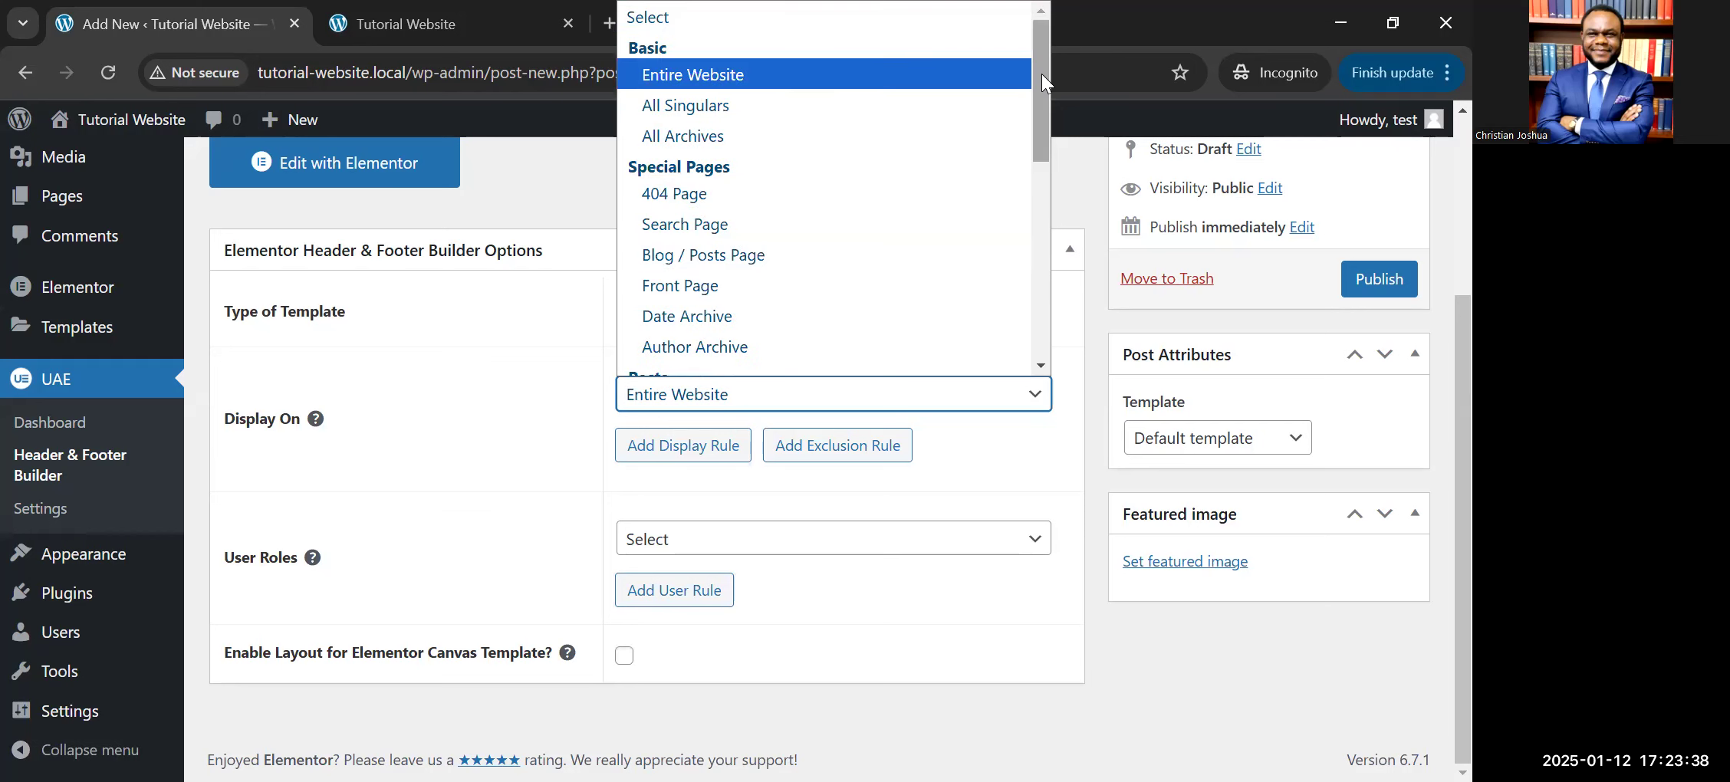
drag(1039, 103, 1036, 309)
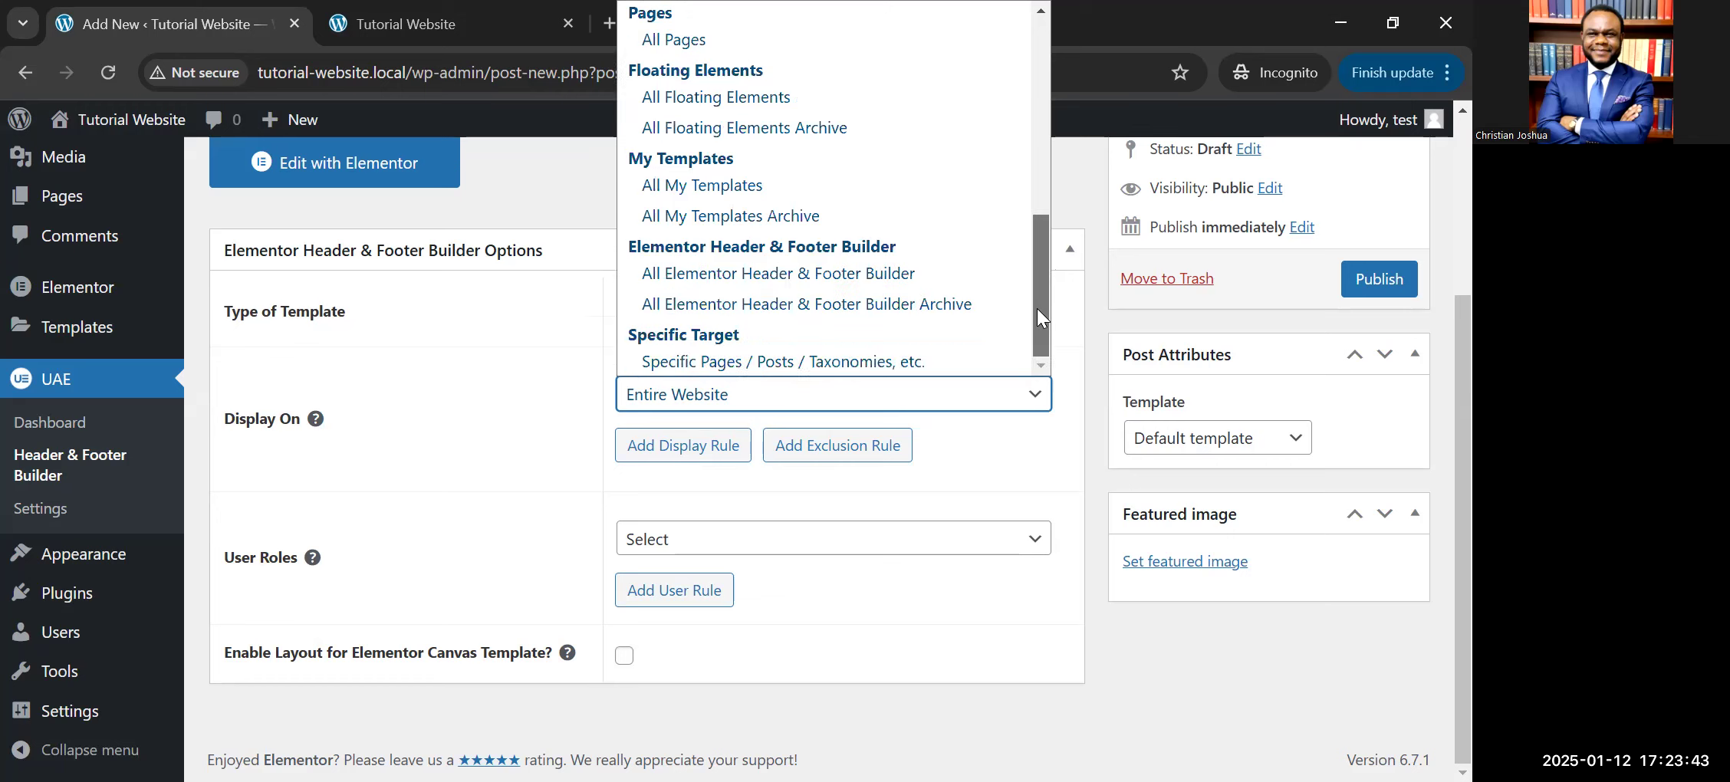
click(1037, 160)
scroll(1040, 123, up, 1)
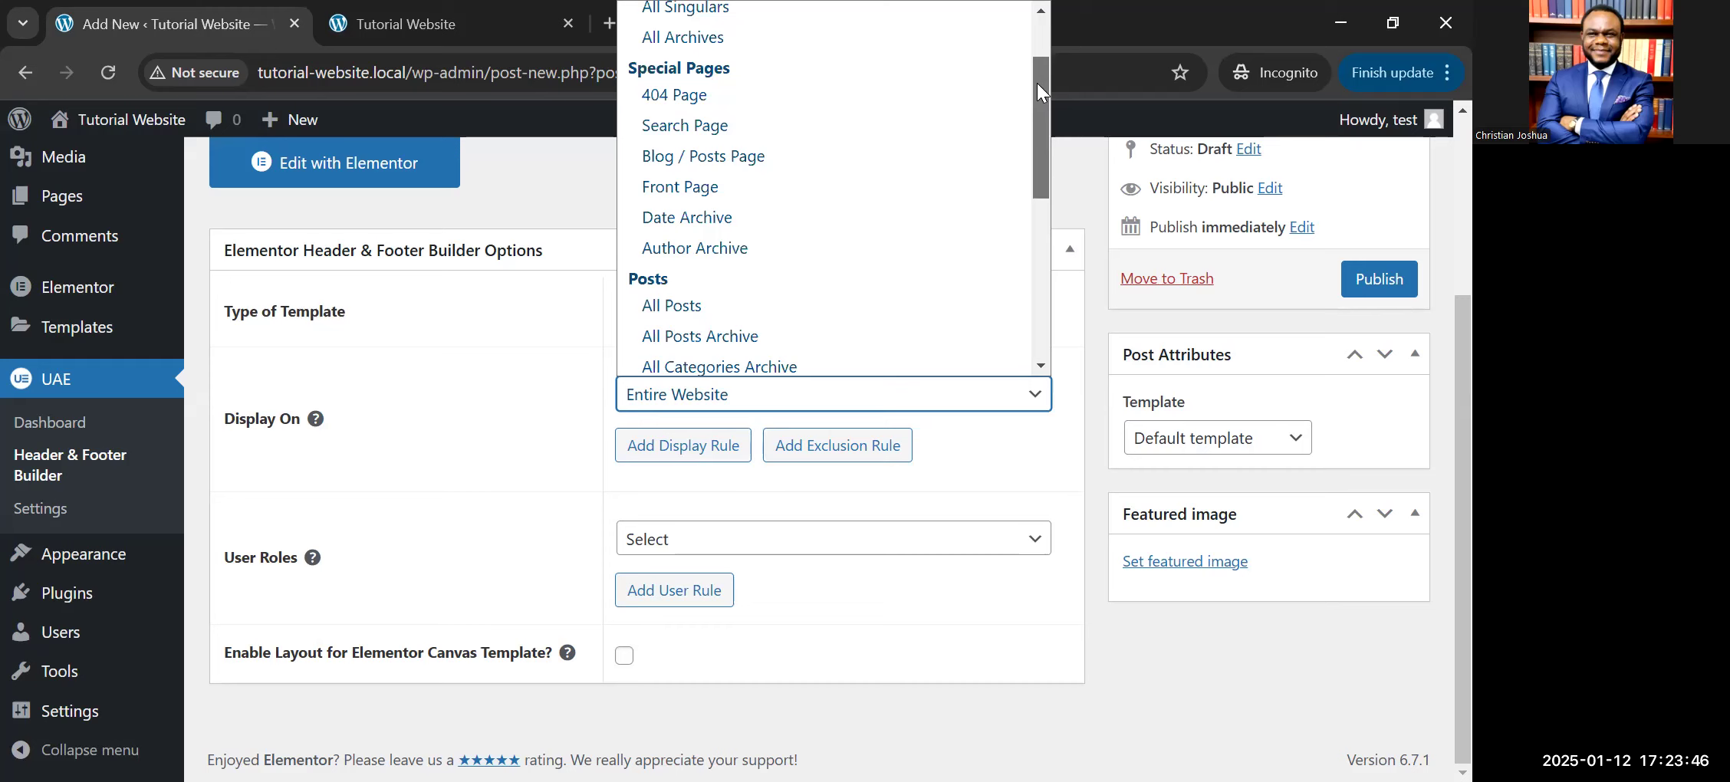
scroll(1037, 82, up, 1)
drag(1038, 92, 1038, 65)
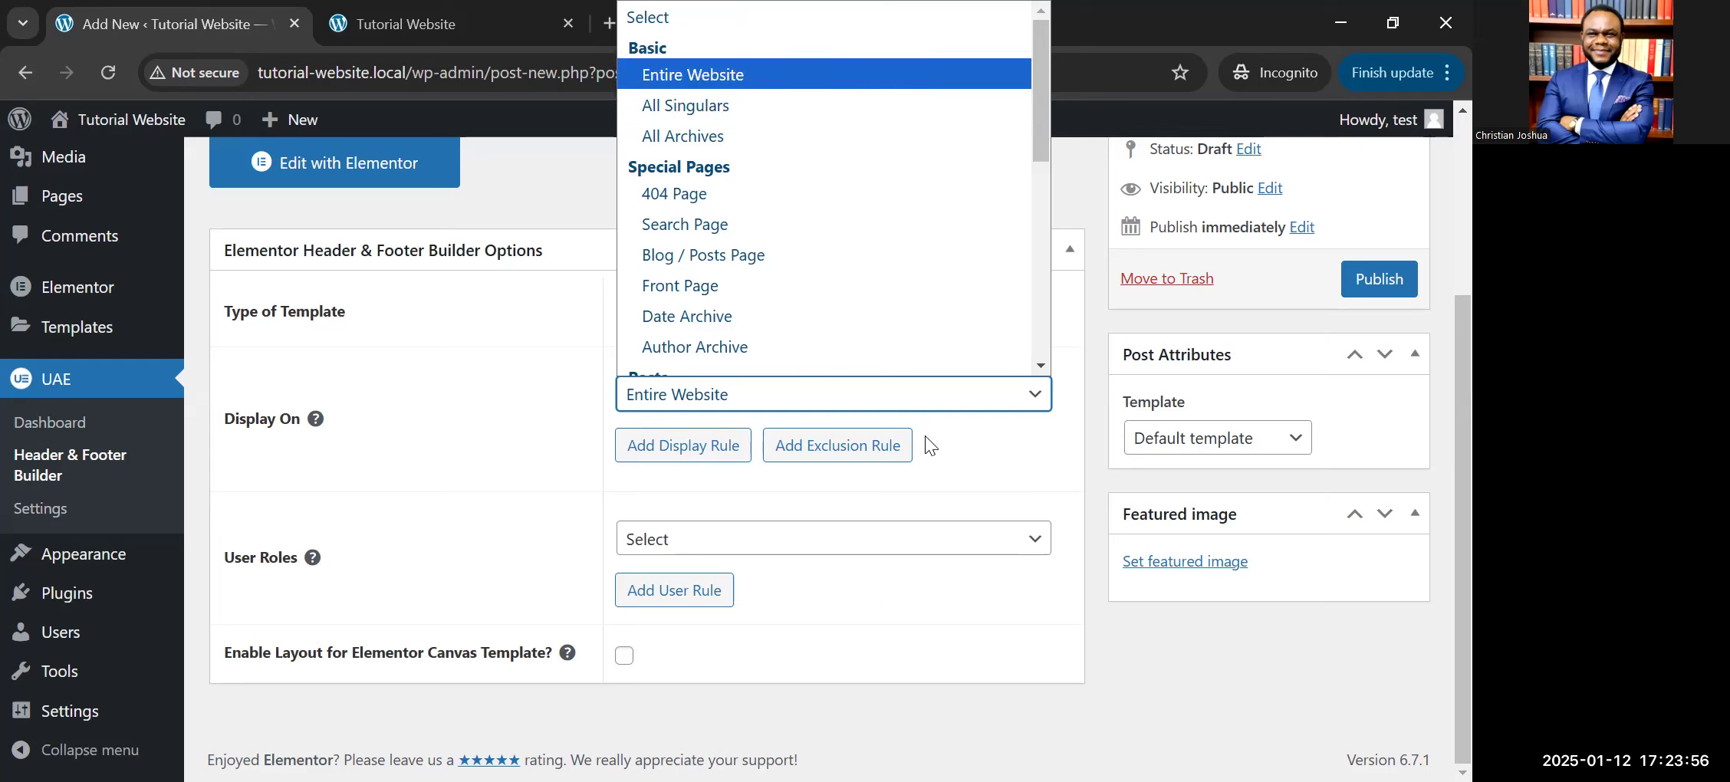
click(948, 441)
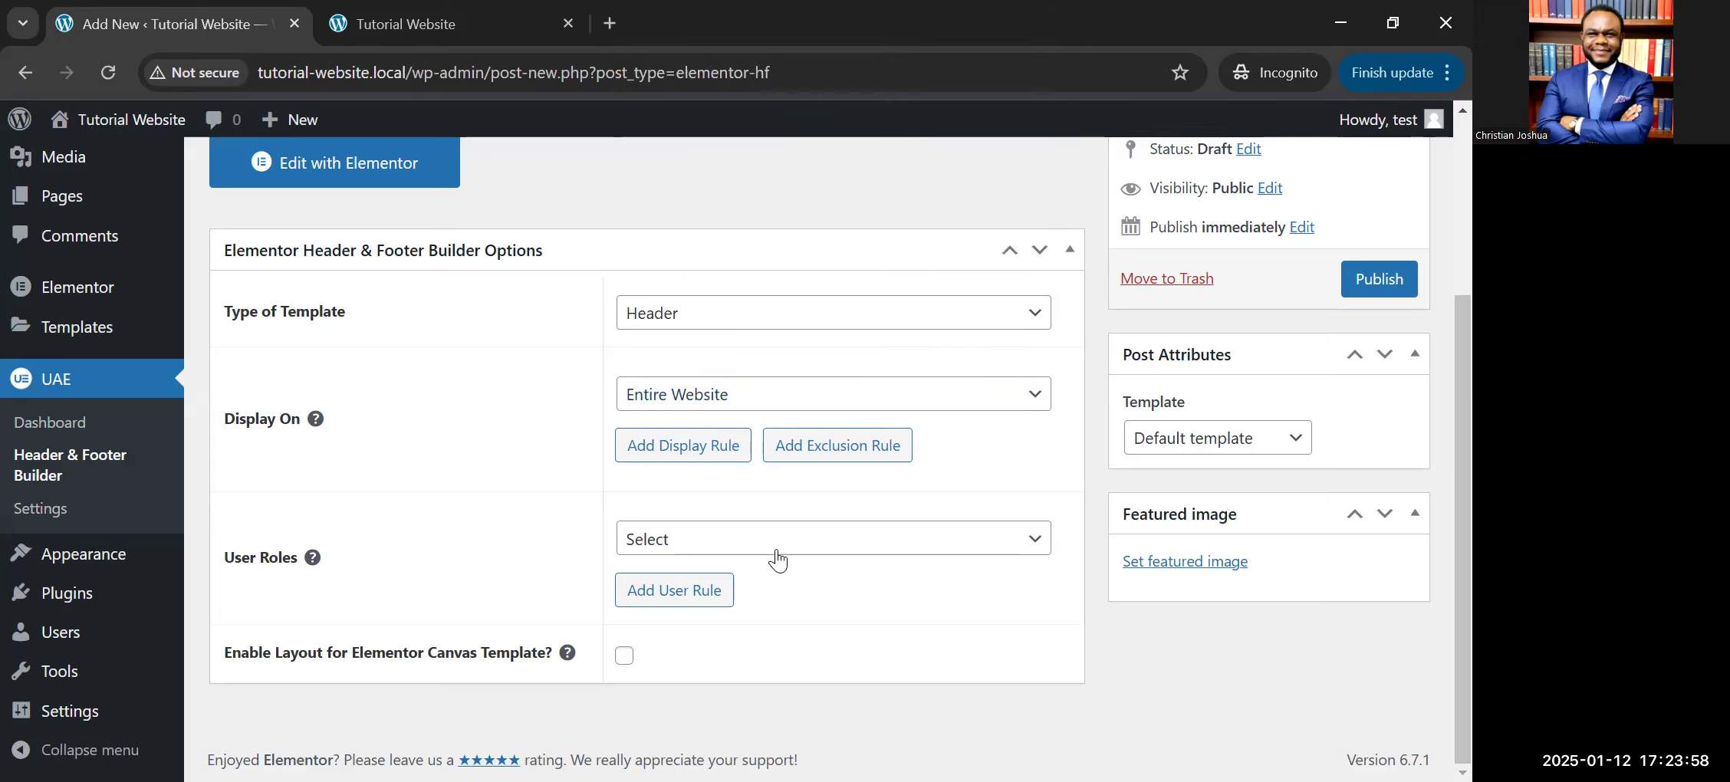
click(700, 543)
click(1063, 482)
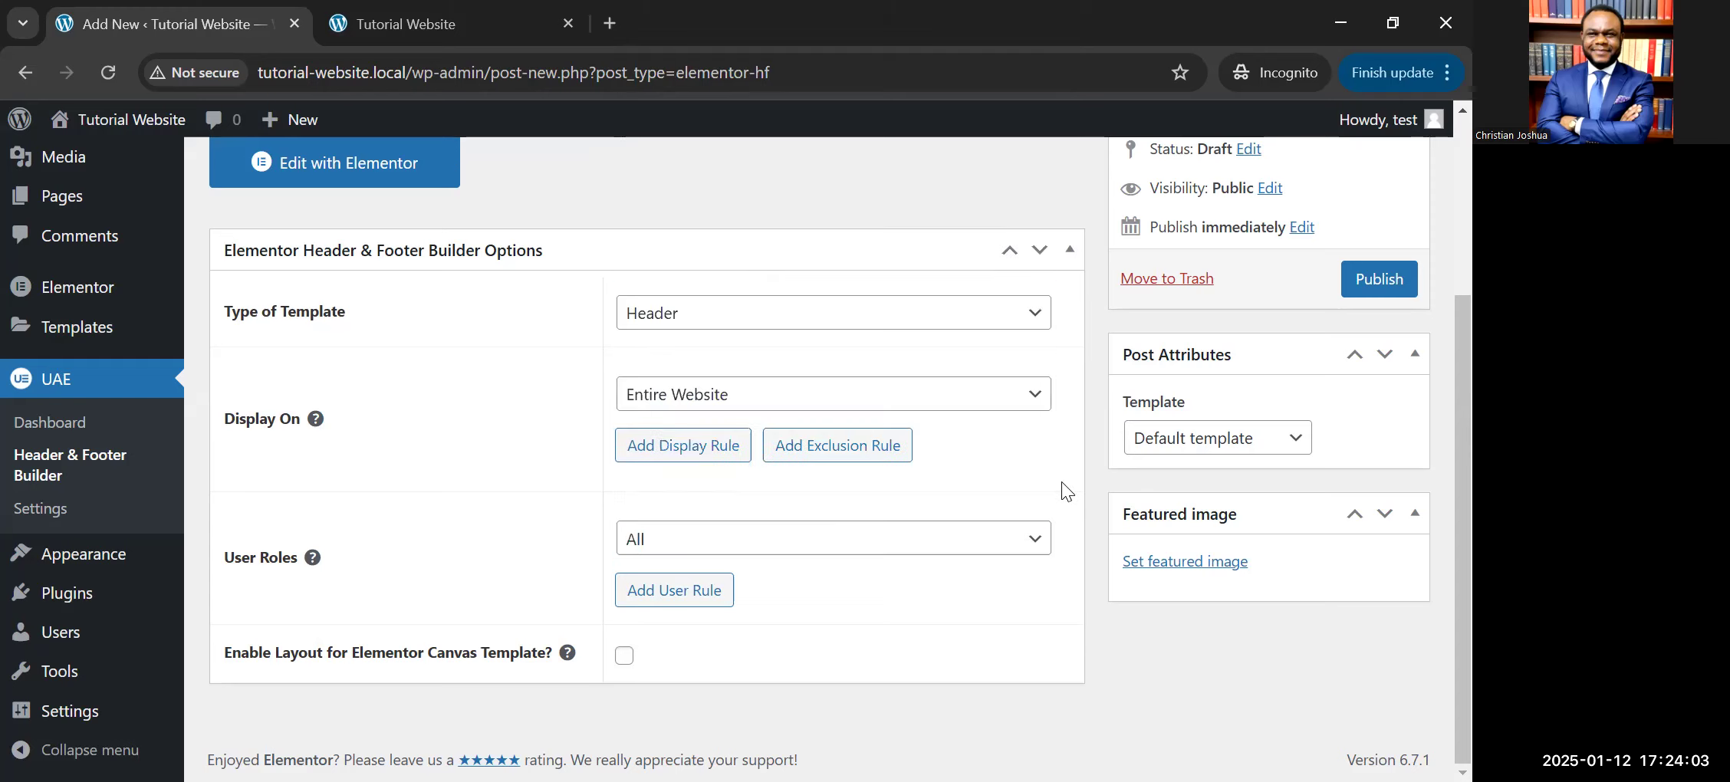
Step: Set the post's template attribute to Elementor Full Width and publish the header template
click(1266, 444)
click(1236, 537)
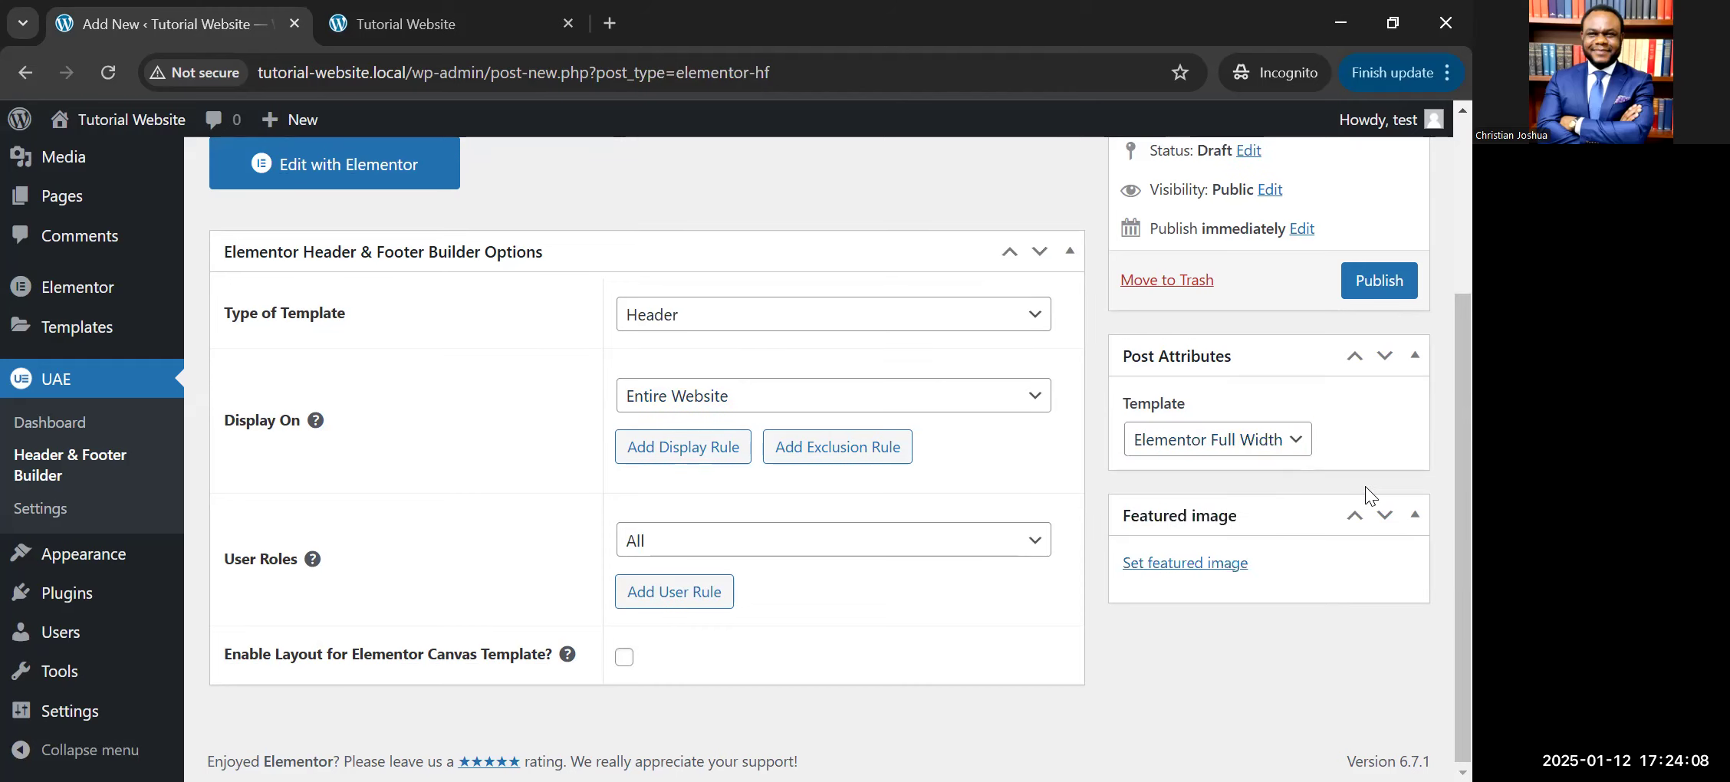
scroll(1365, 486, up, 3)
click(1366, 535)
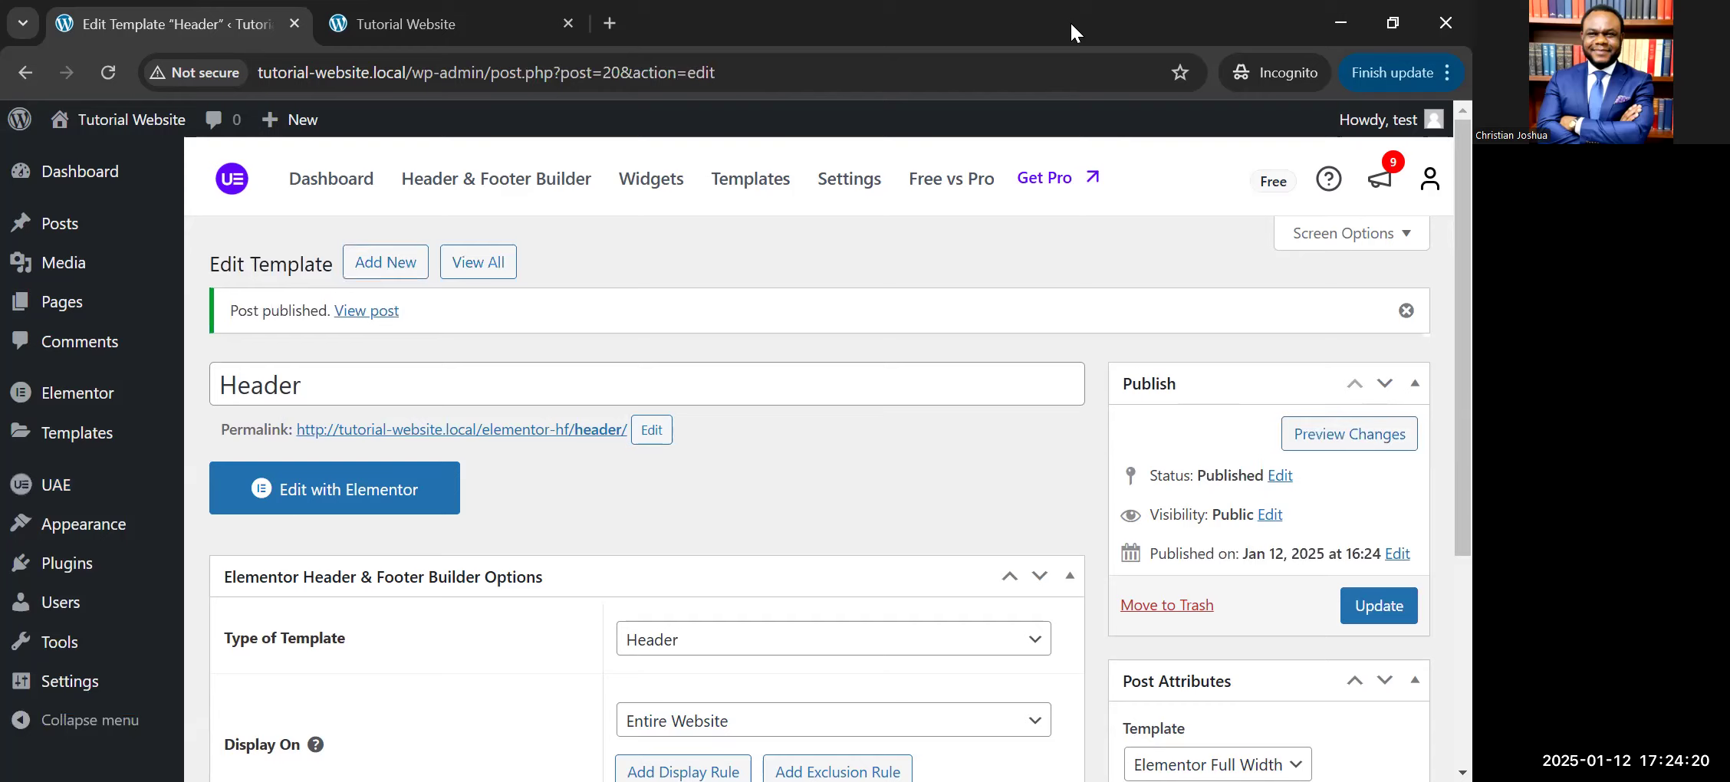
Step: Open the WordPress dashboard in a separate browser tab from the live site, and place it before the other tabs
click(430, 24)
mouse_move(107, 130)
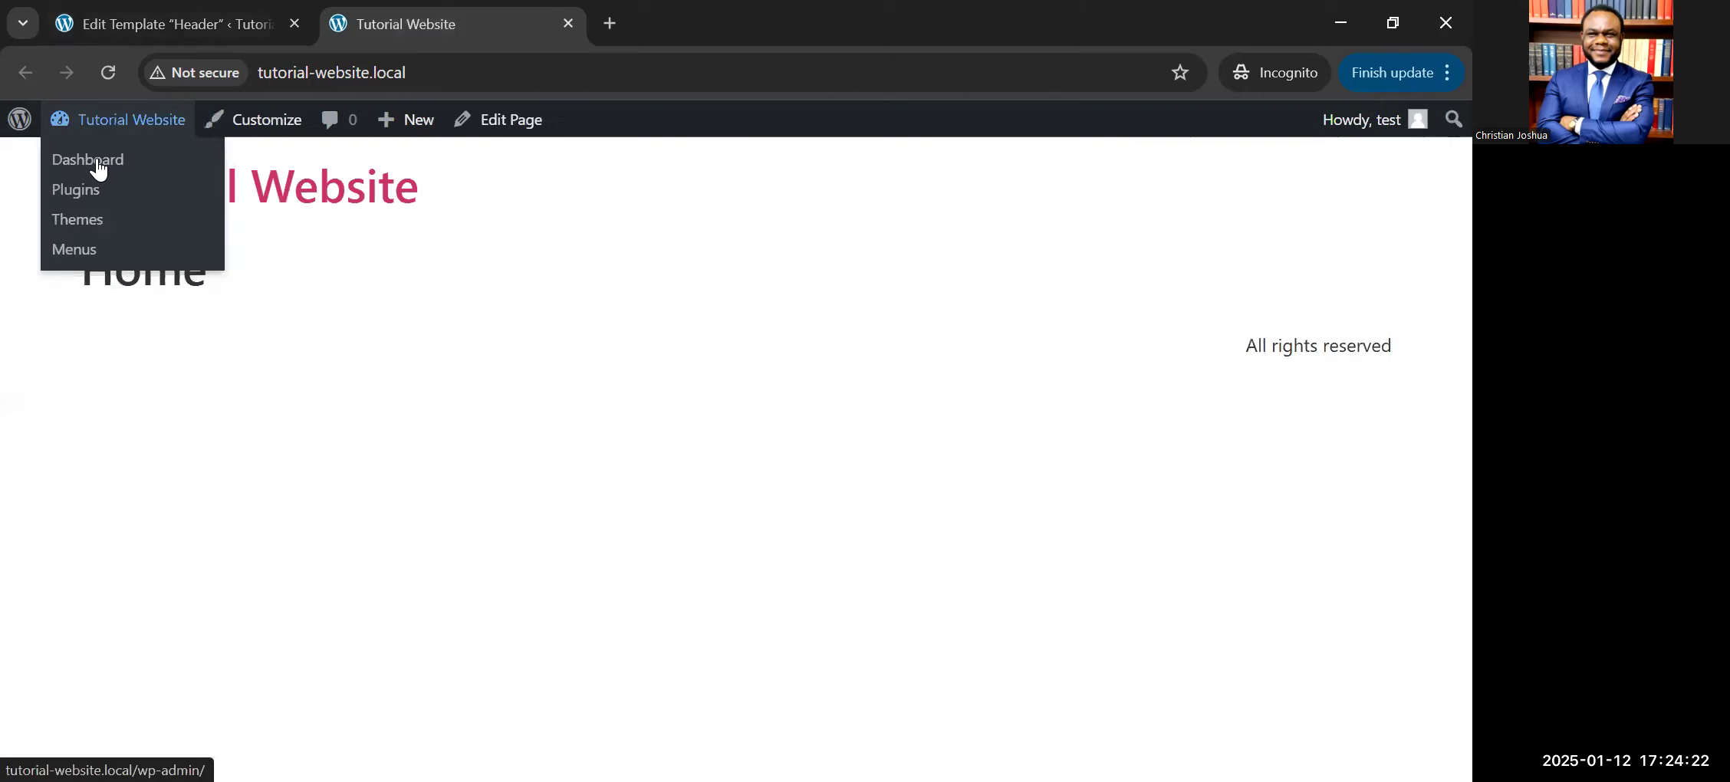
right_click(174, 205)
click(168, 195)
drag(694, 23, 222, 4)
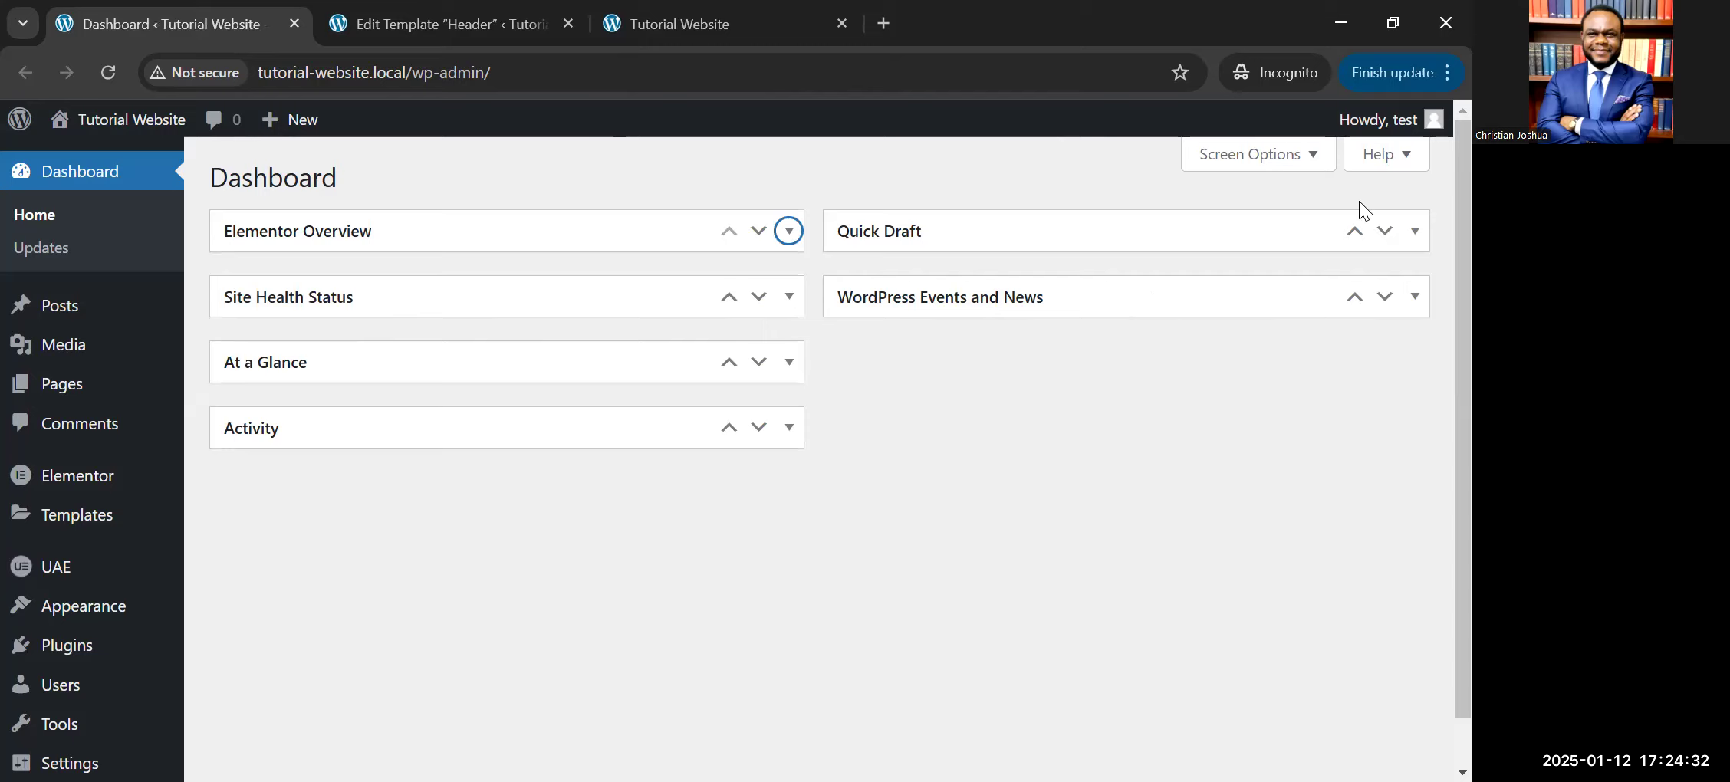
Step: Hide all the dashboard boxes, from Elementor Overview to WordPress Events and News, through the screen options
click(1320, 156)
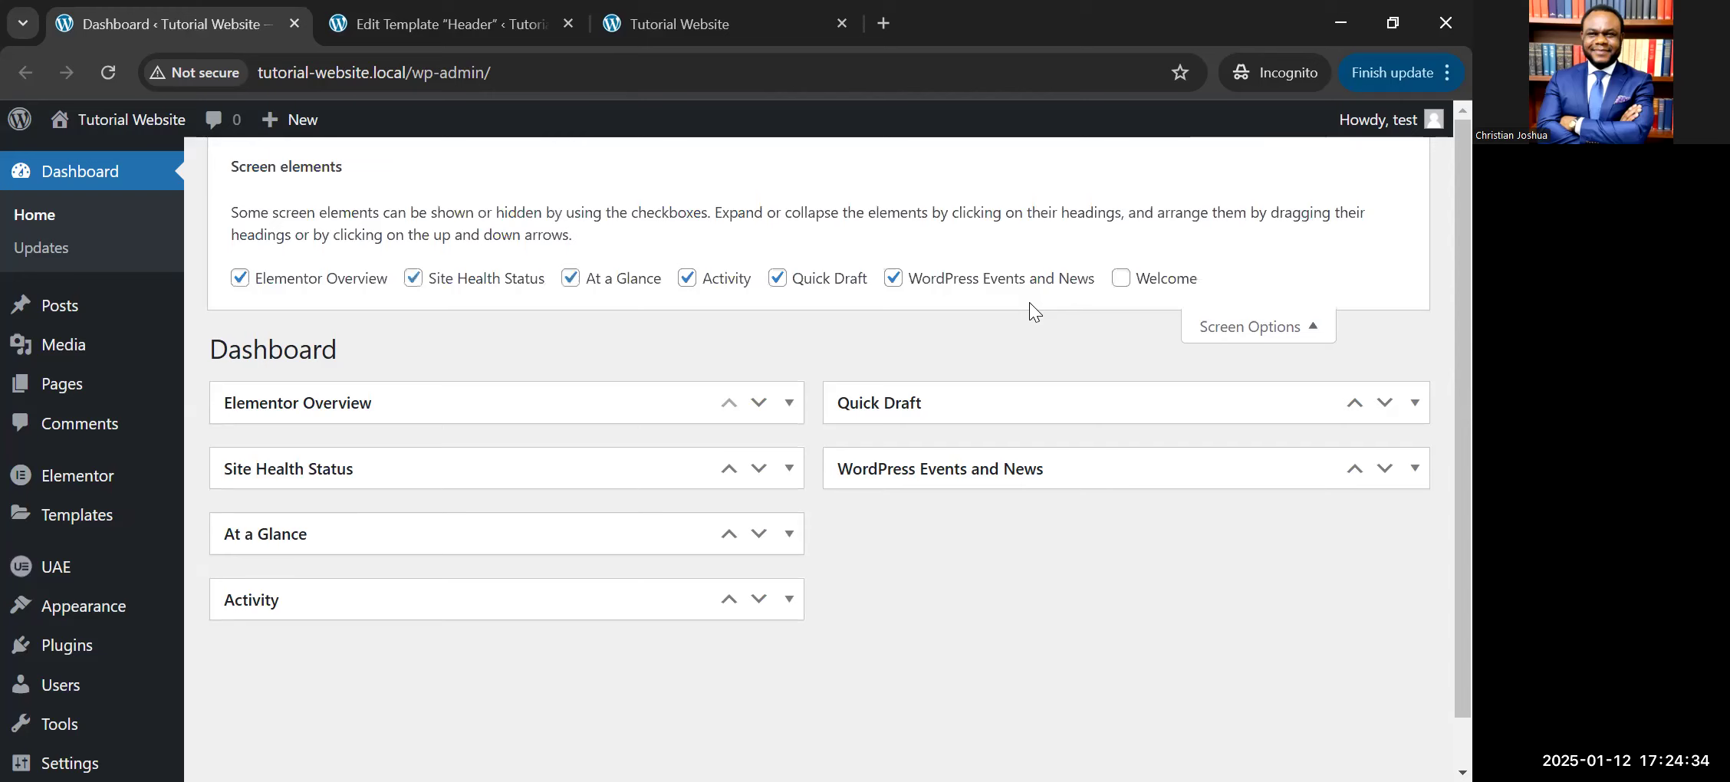
click(776, 286)
click(682, 283)
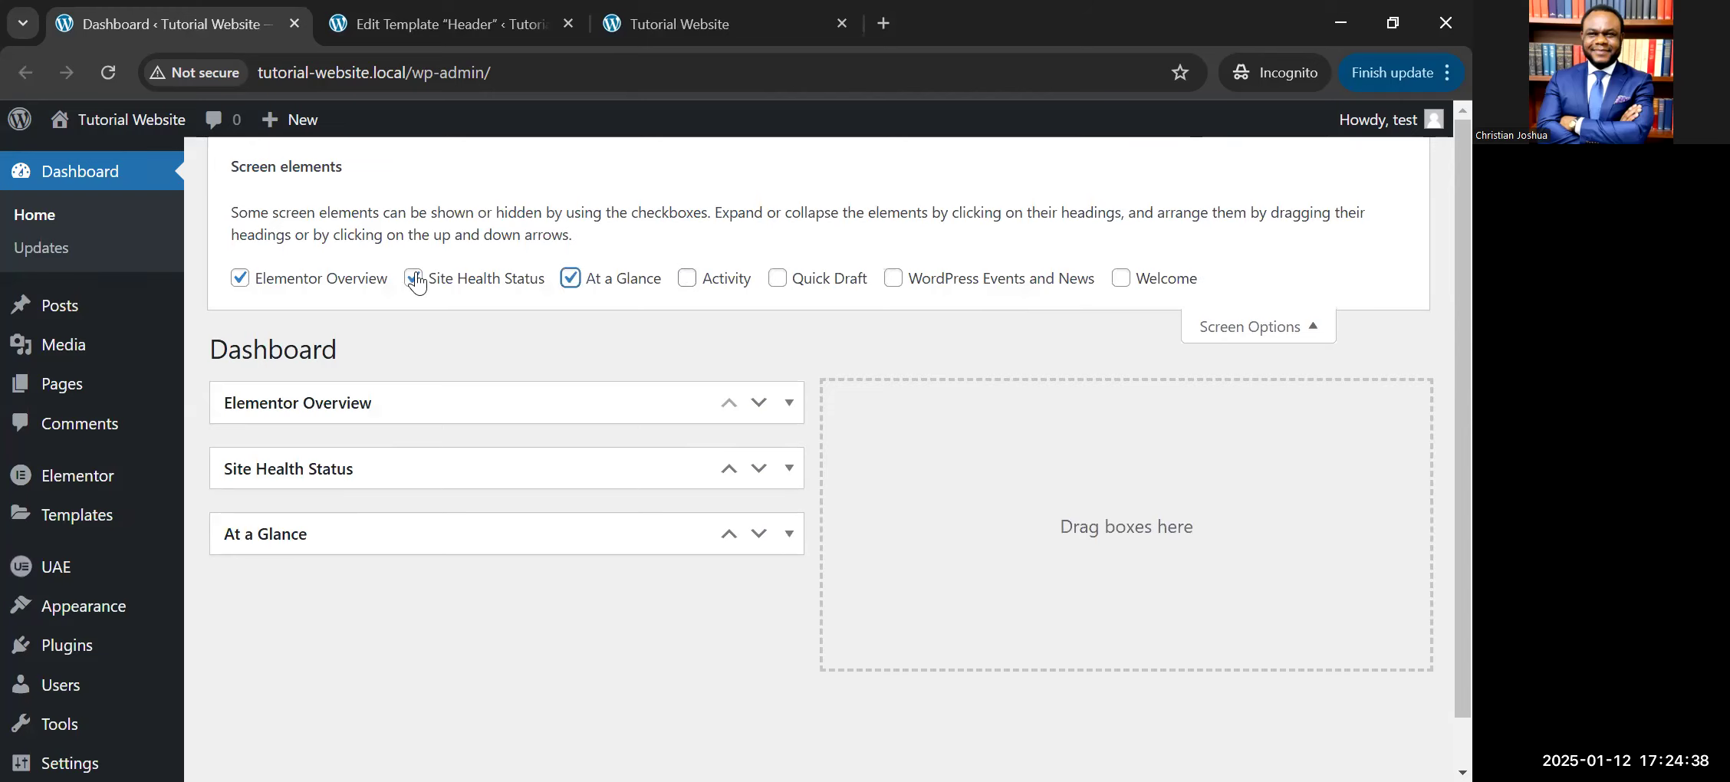
click(415, 278)
click(571, 278)
click(240, 277)
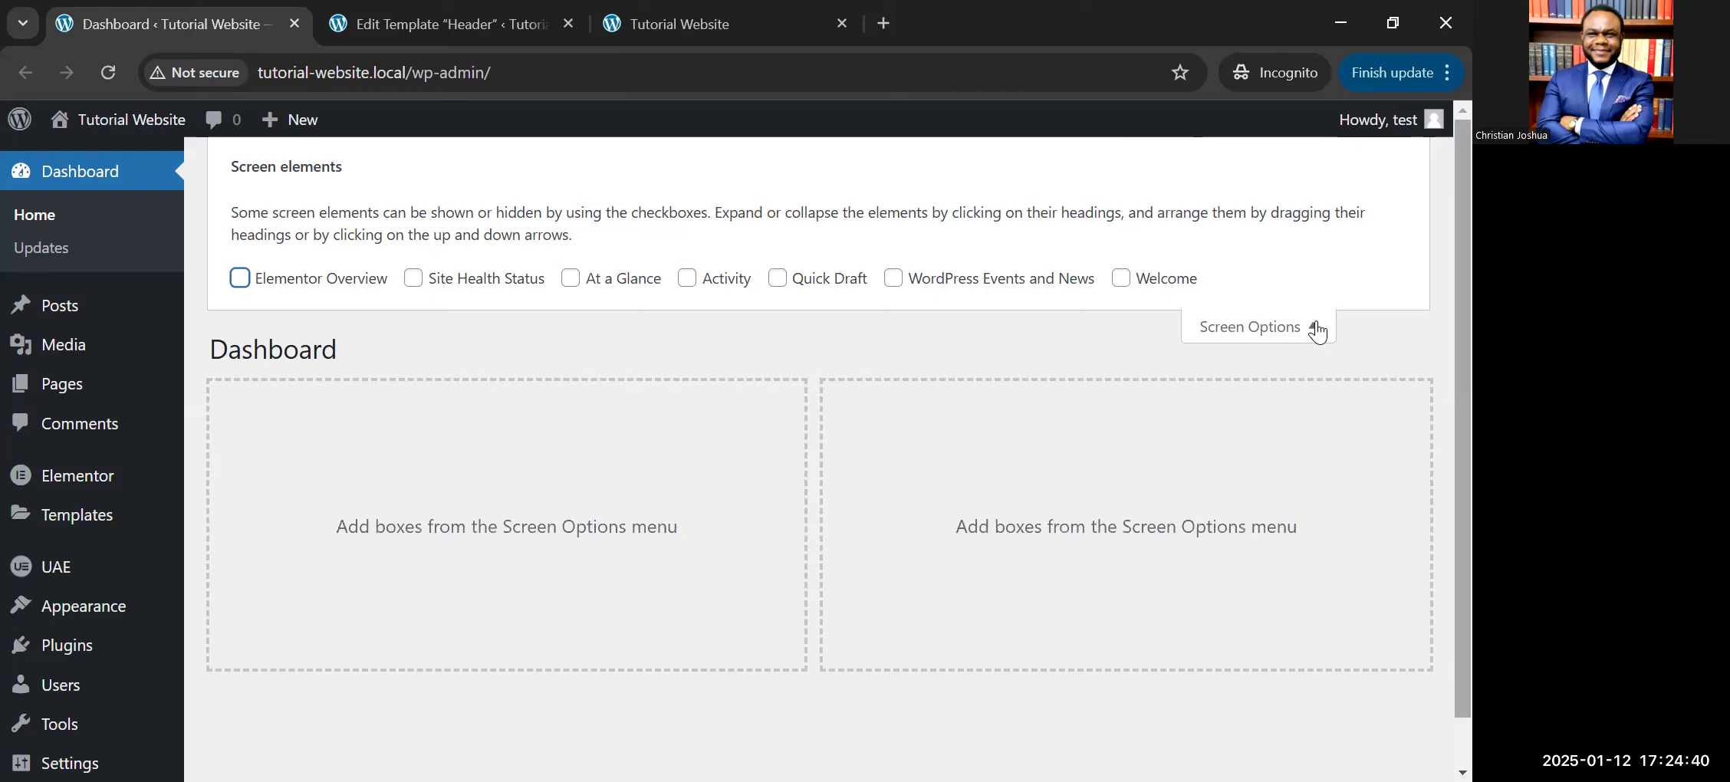
click(1316, 329)
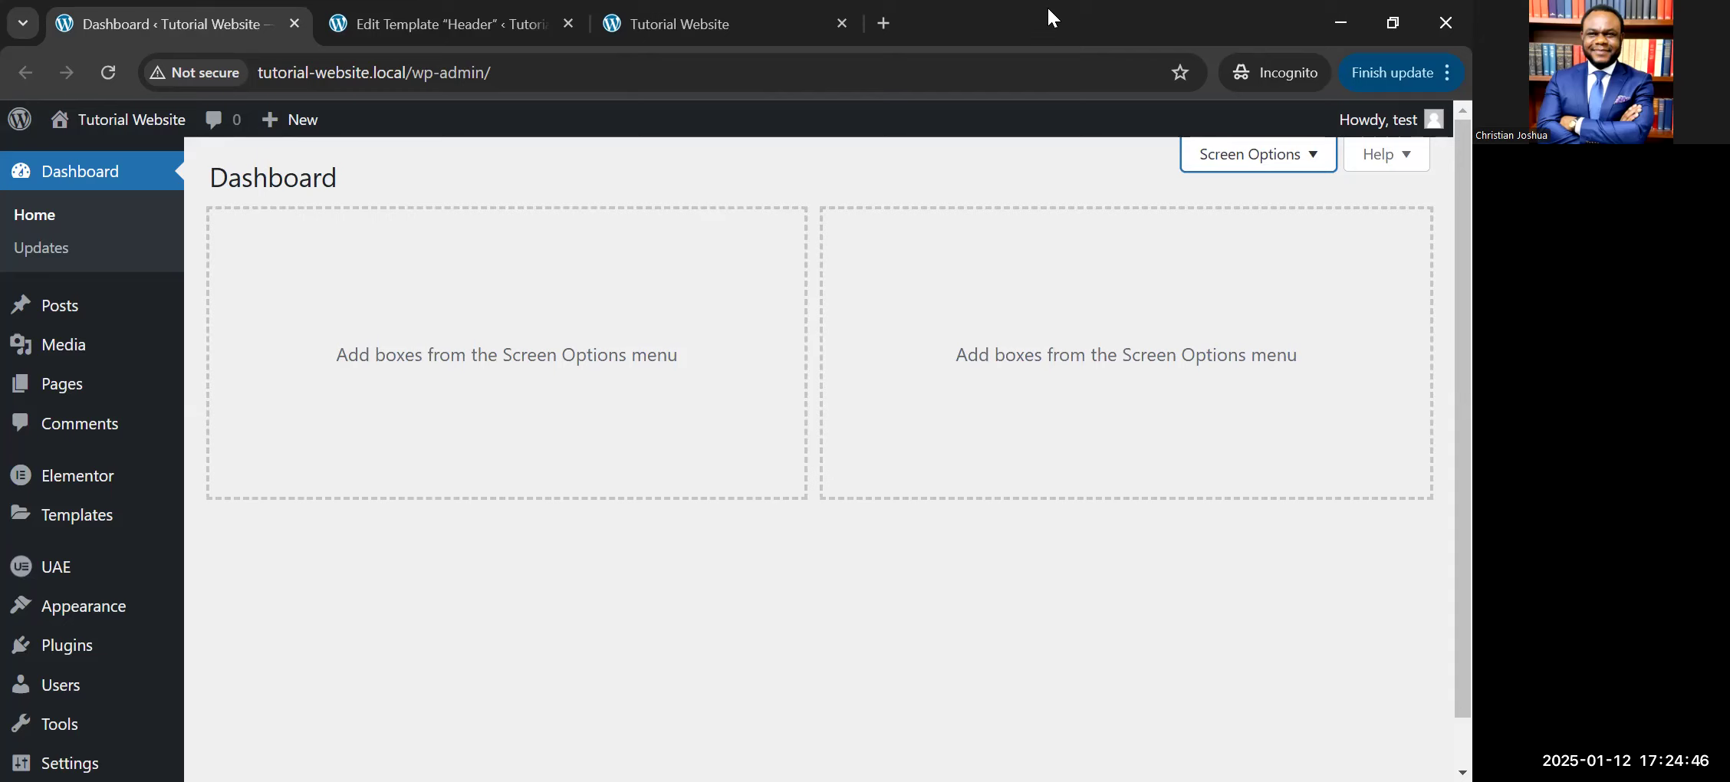
Step: Open the Header template in the Elementor editor and dismiss the productivity checklist popup
key(ctrl+Tab)
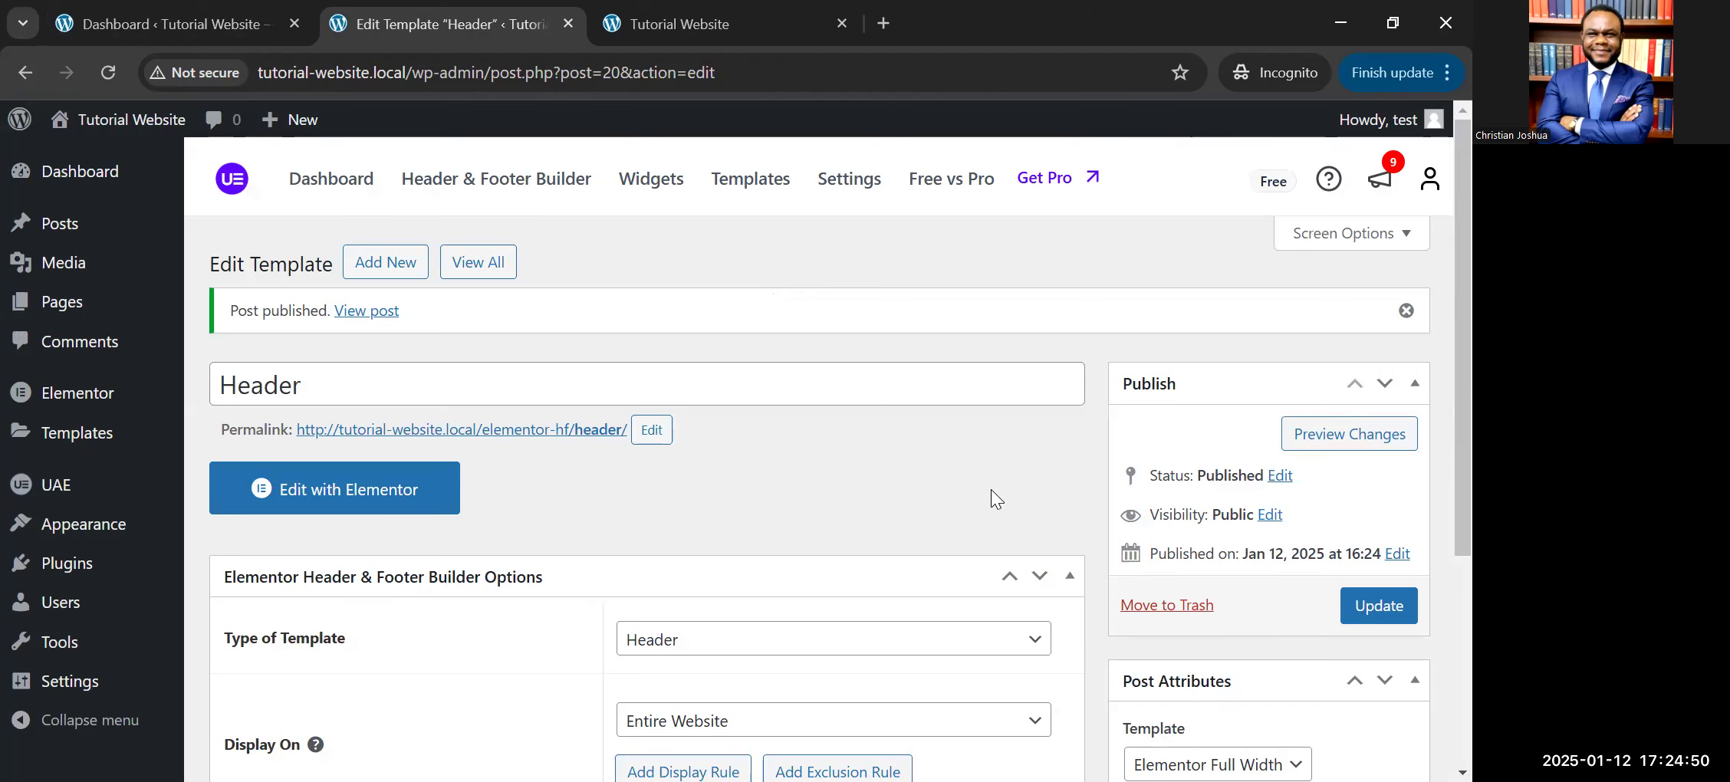
scroll(991, 491, down, 4)
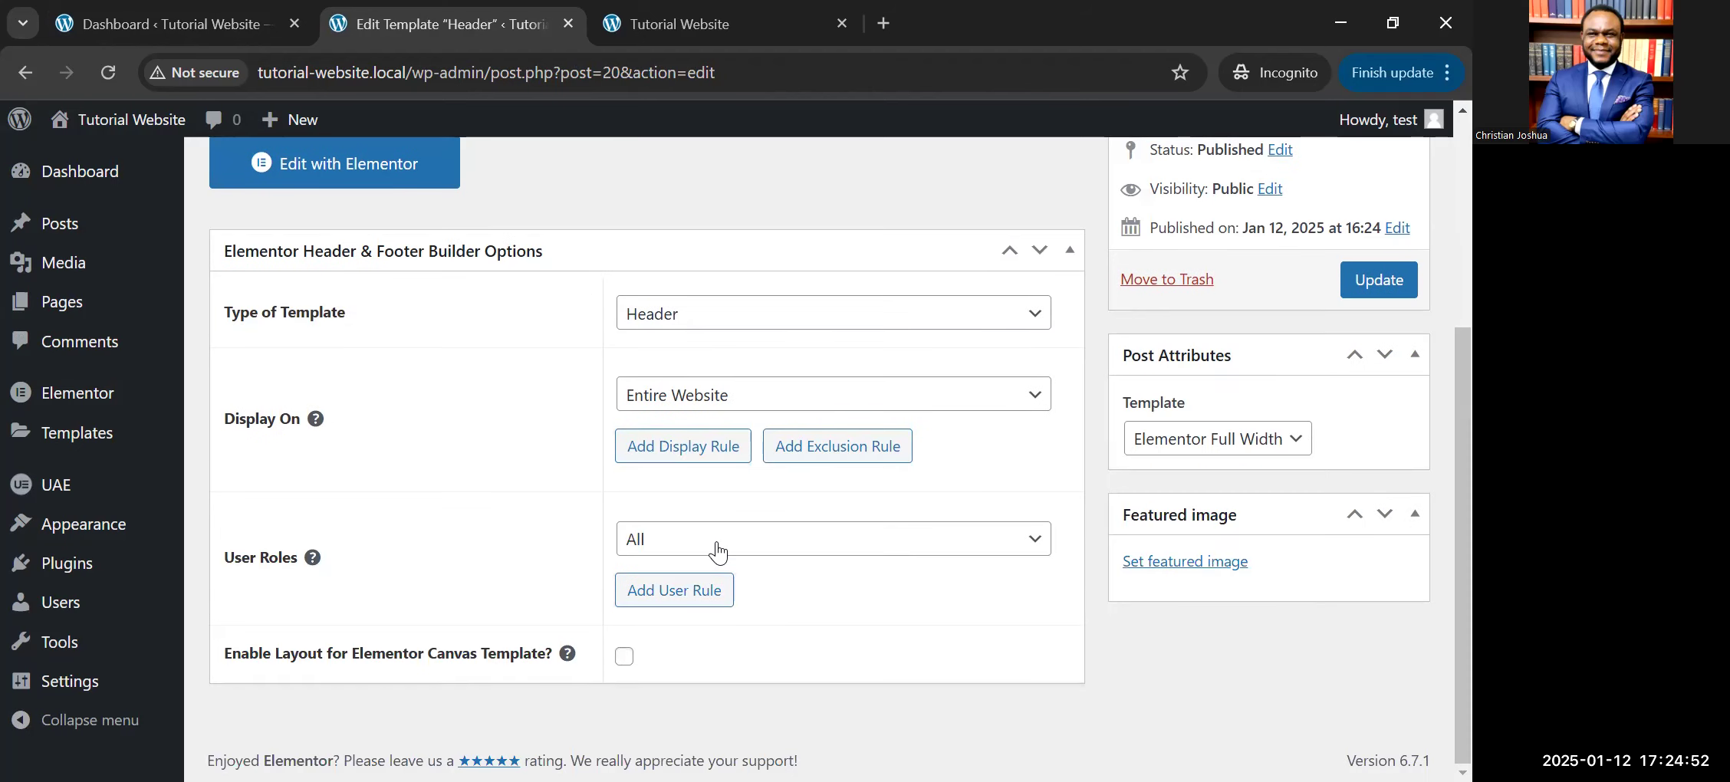
scroll(716, 543, up, 1)
scroll(338, 502, up, 3)
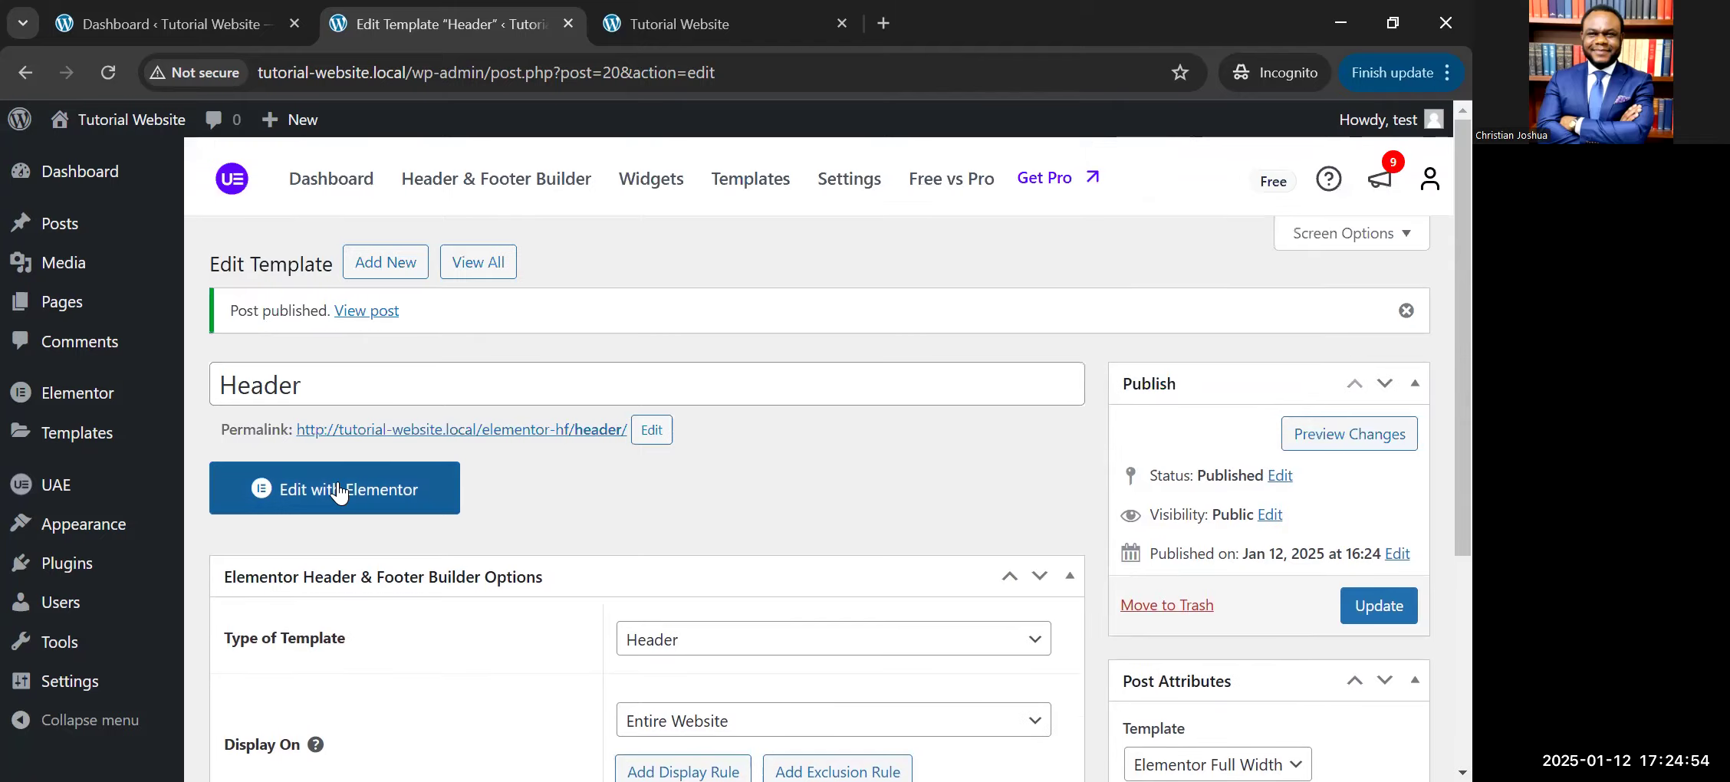
click(340, 495)
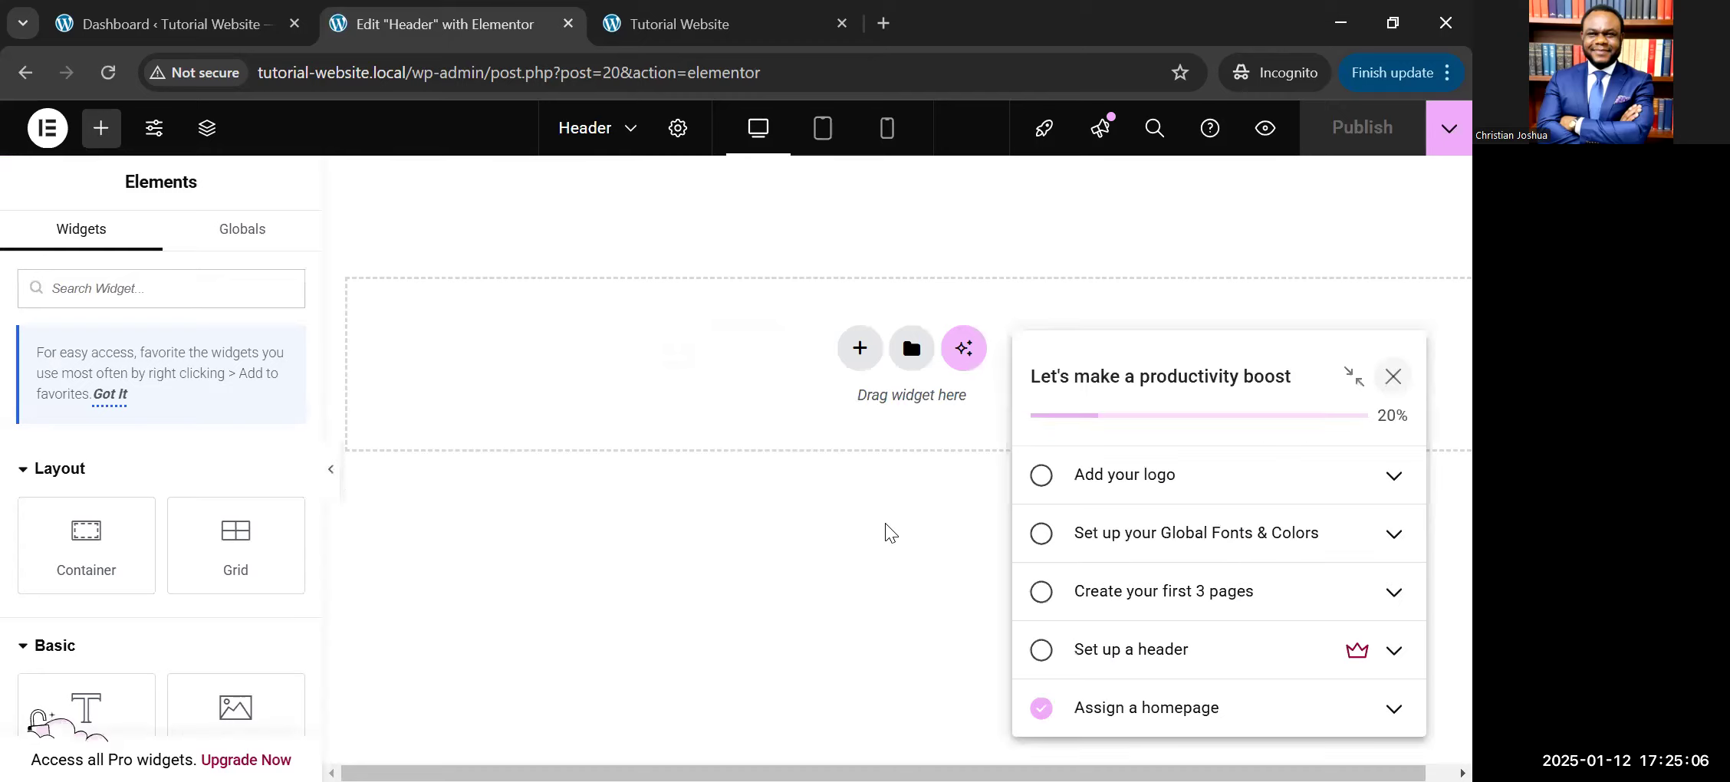
click(1342, 374)
click(1346, 330)
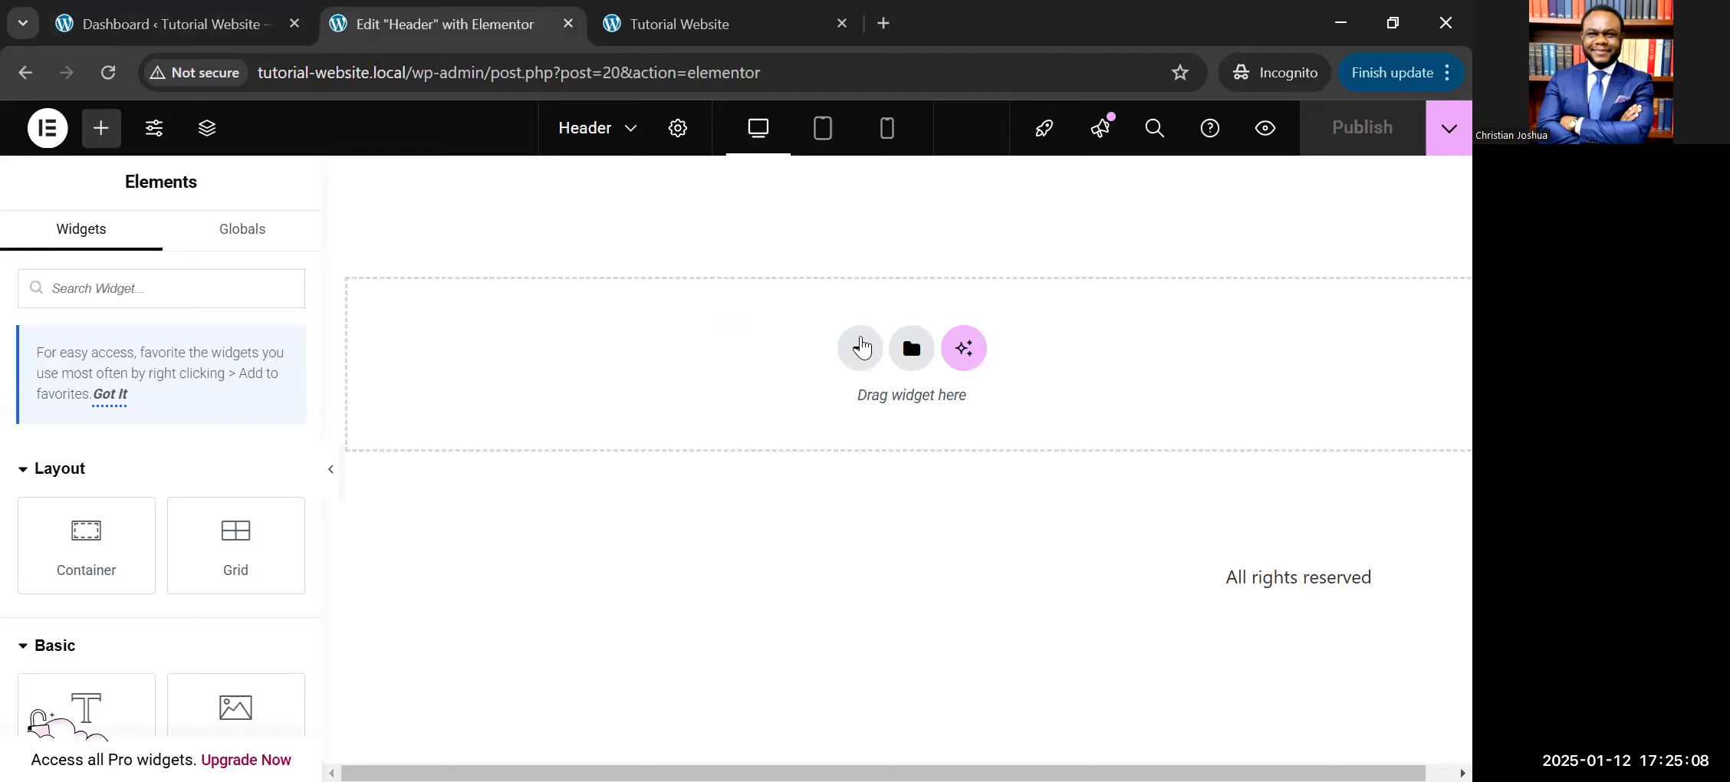
Step: Check the layout choices for a new container in the header, and open the Elementor settings in the dashboard's browser tab
click(860, 348)
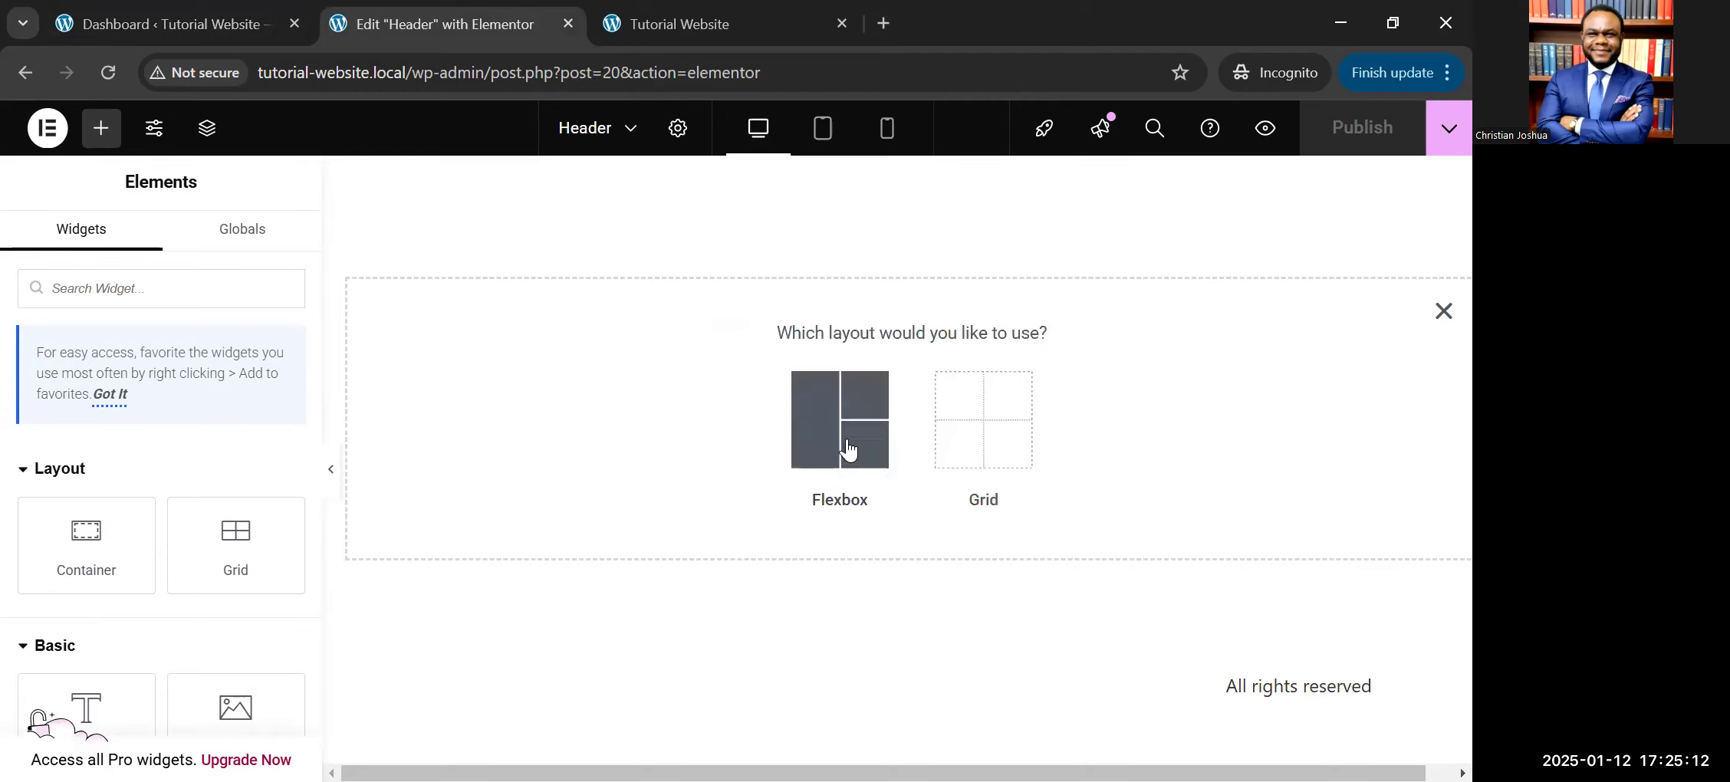
click(1444, 312)
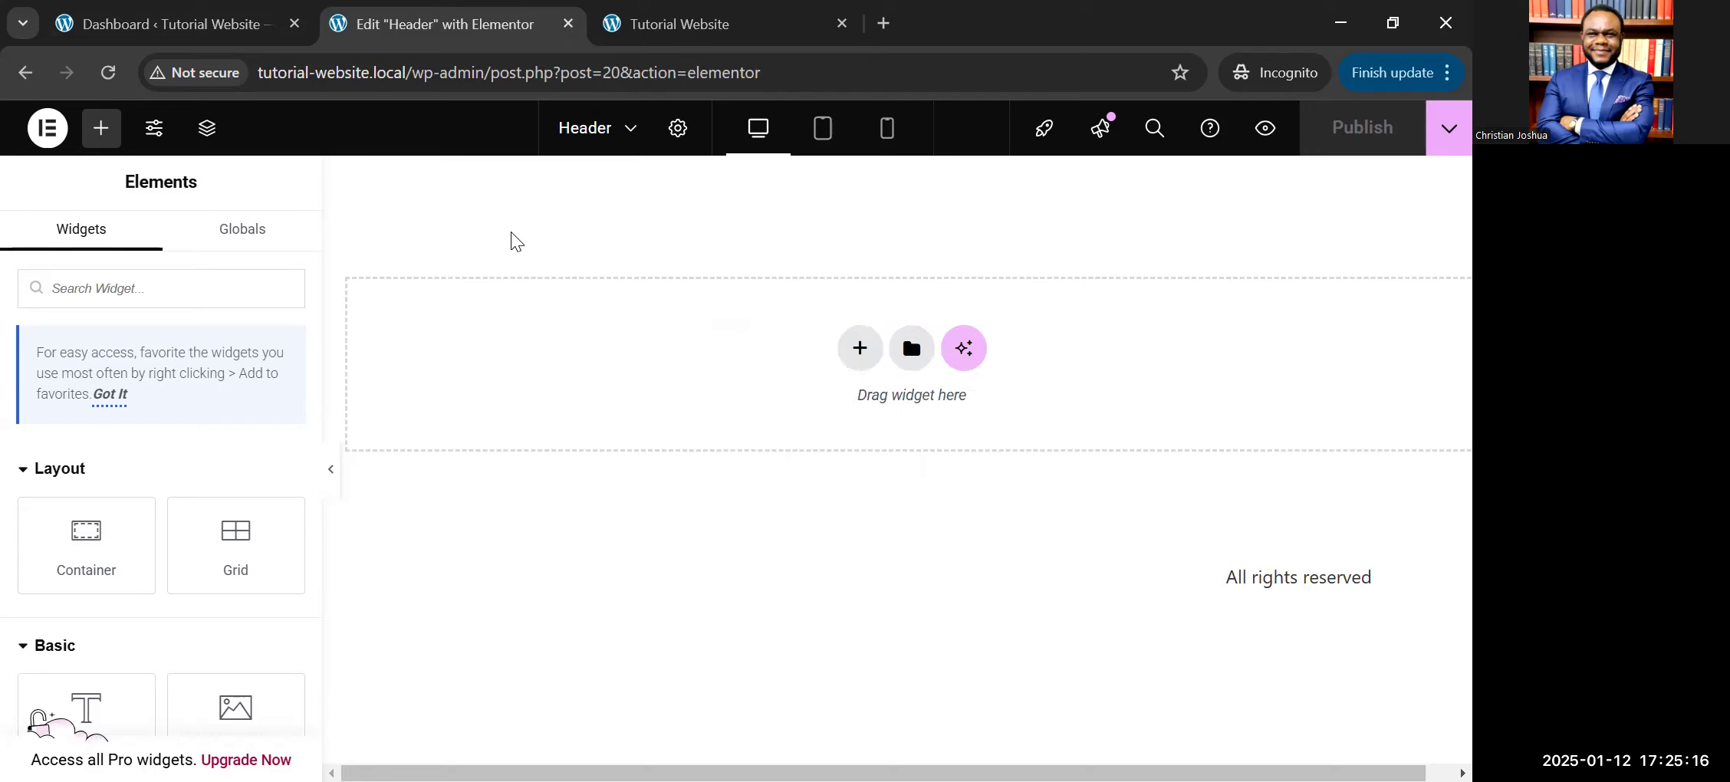
key(ctrl+shift+Tab)
scroll(310, 563, down, 1)
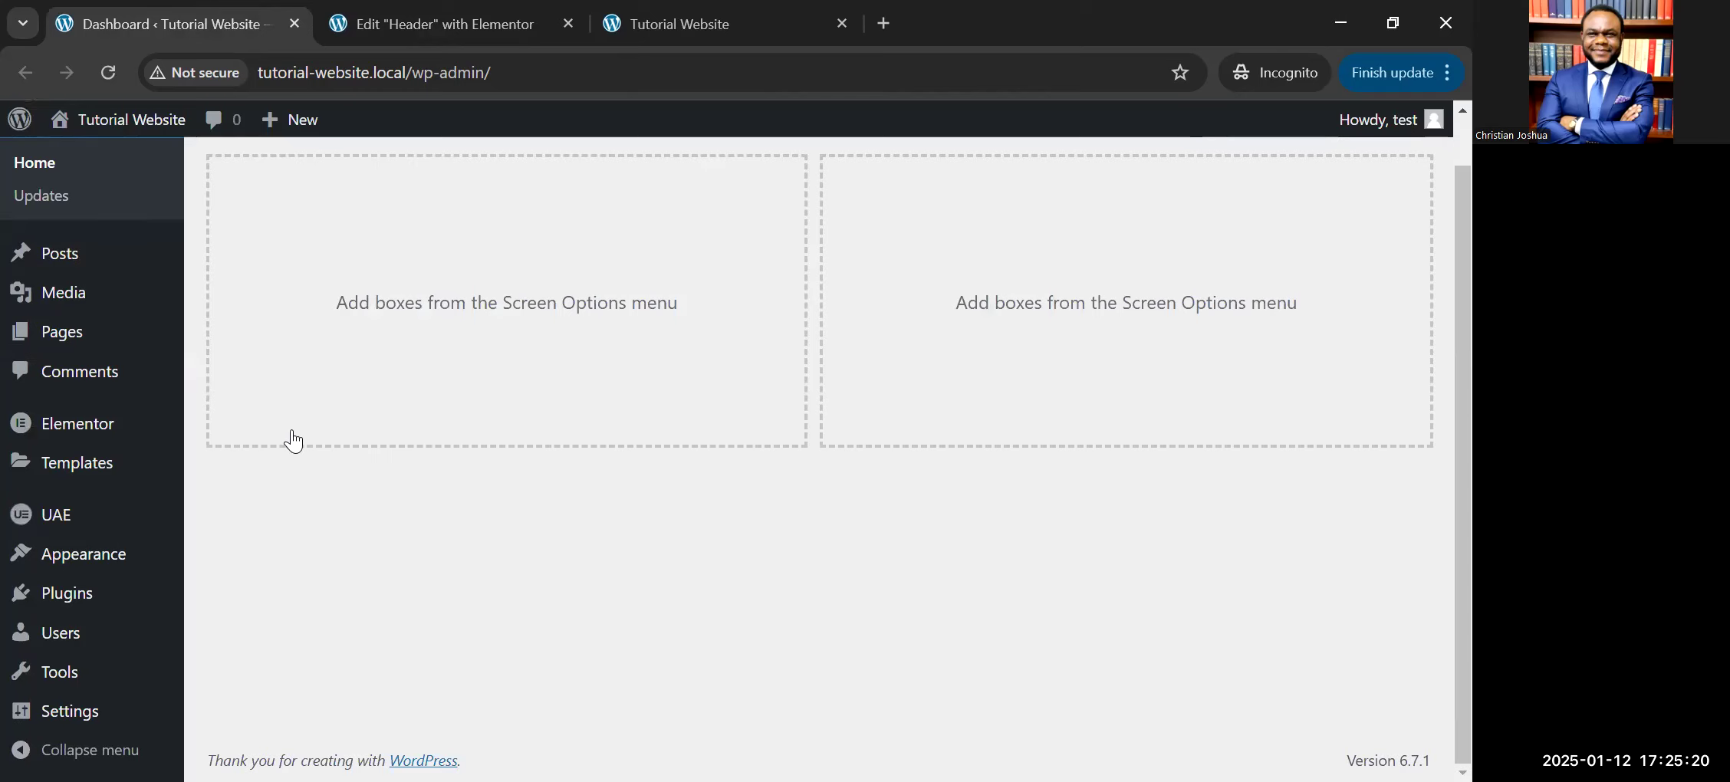
key(F5)
Step: Return to the Header template and review the Flexbox and Grid layout choices without adding a container
key(ctrl+Tab)
click(859, 350)
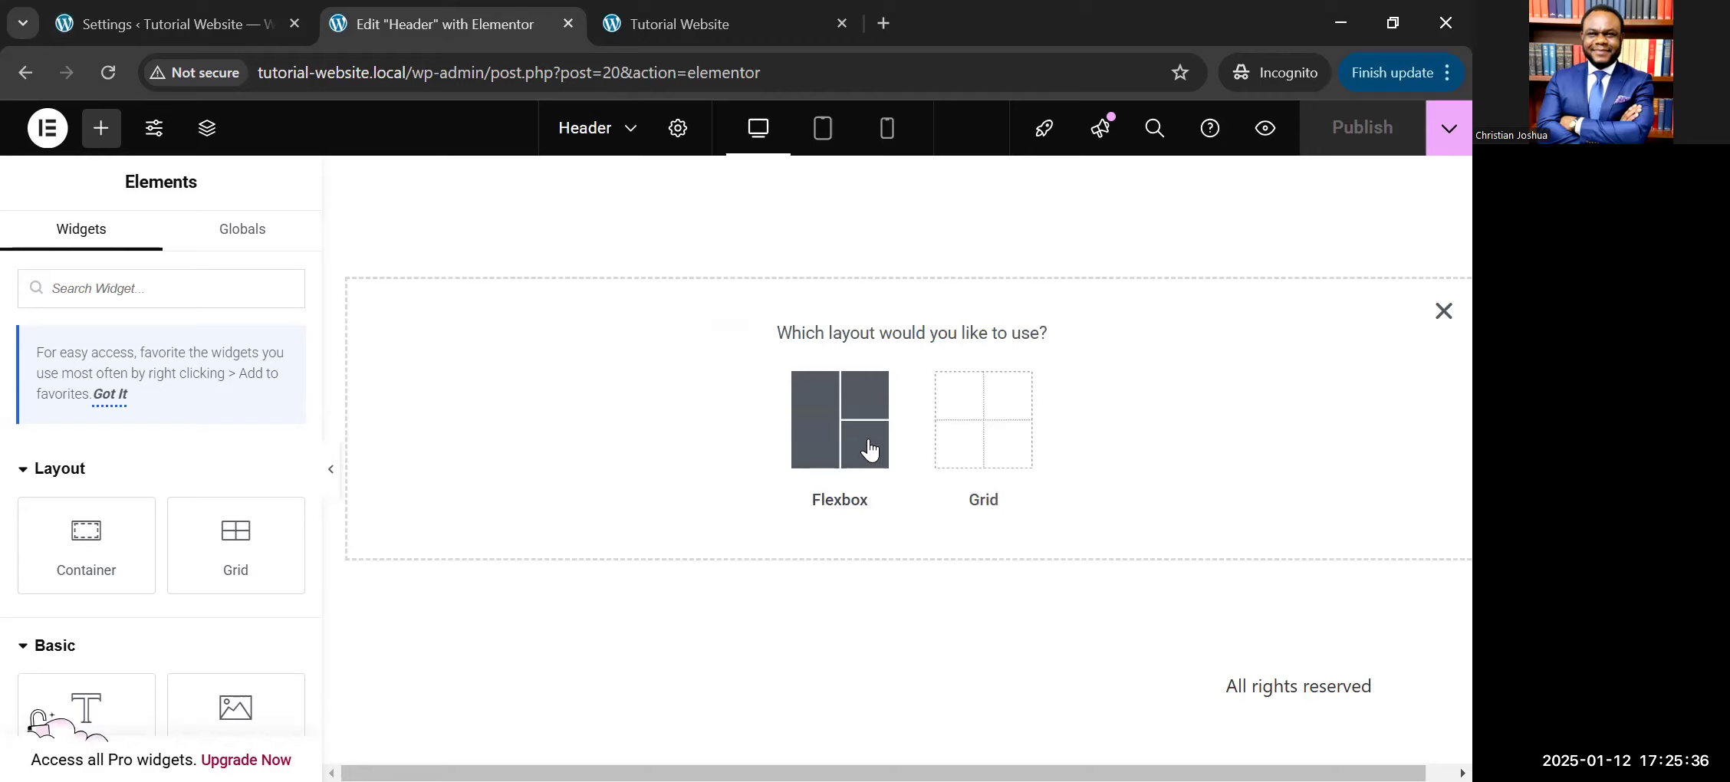
click(1443, 313)
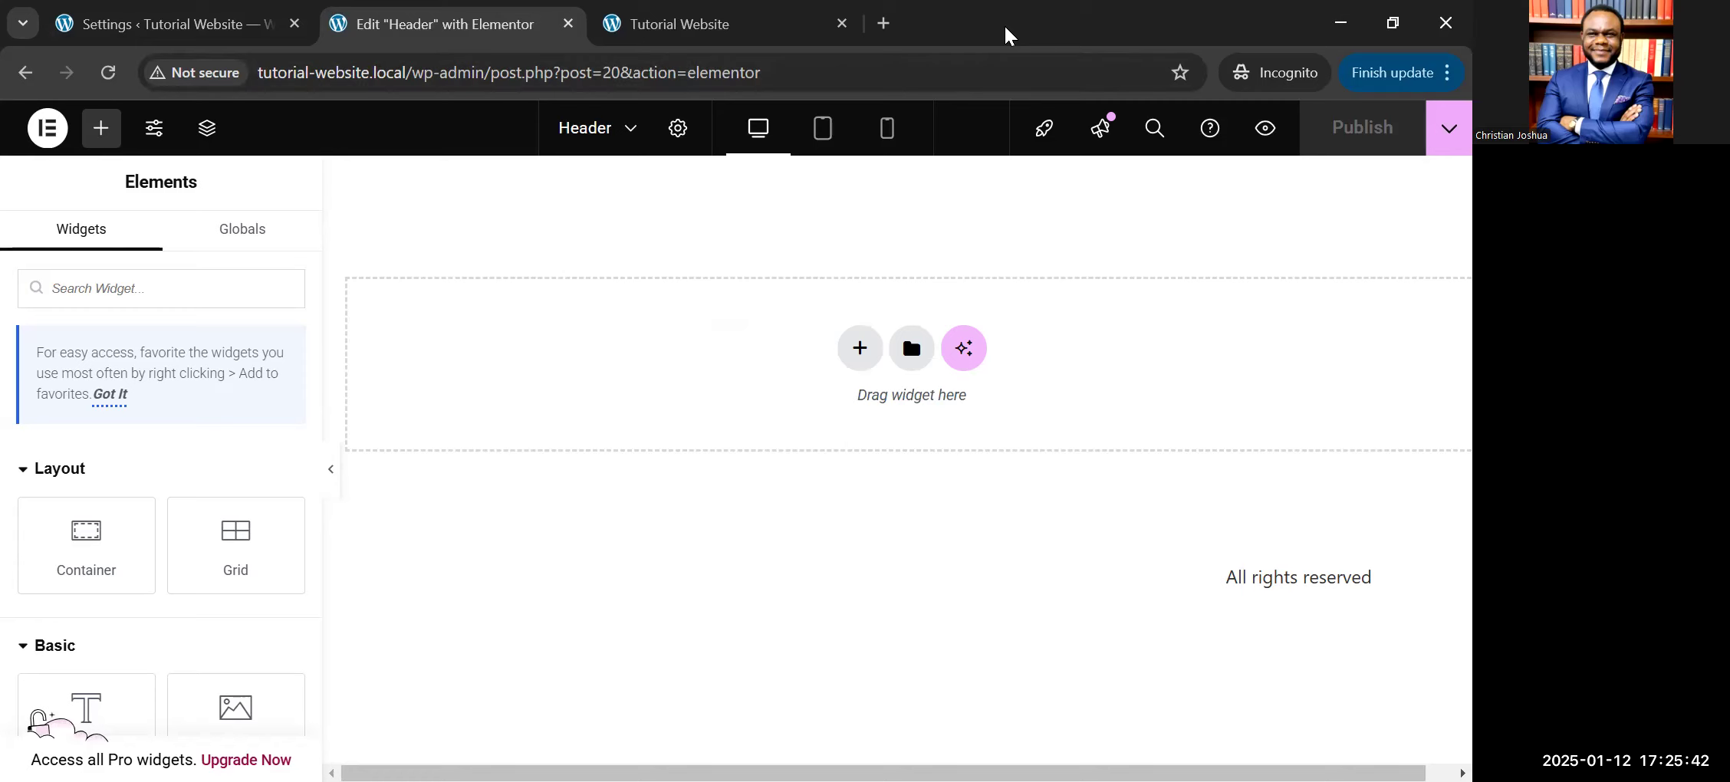
Step: Set the Container feature to Inactive in the Elementor feature settings, confirm its deactivation, and save the changes
click(176, 24)
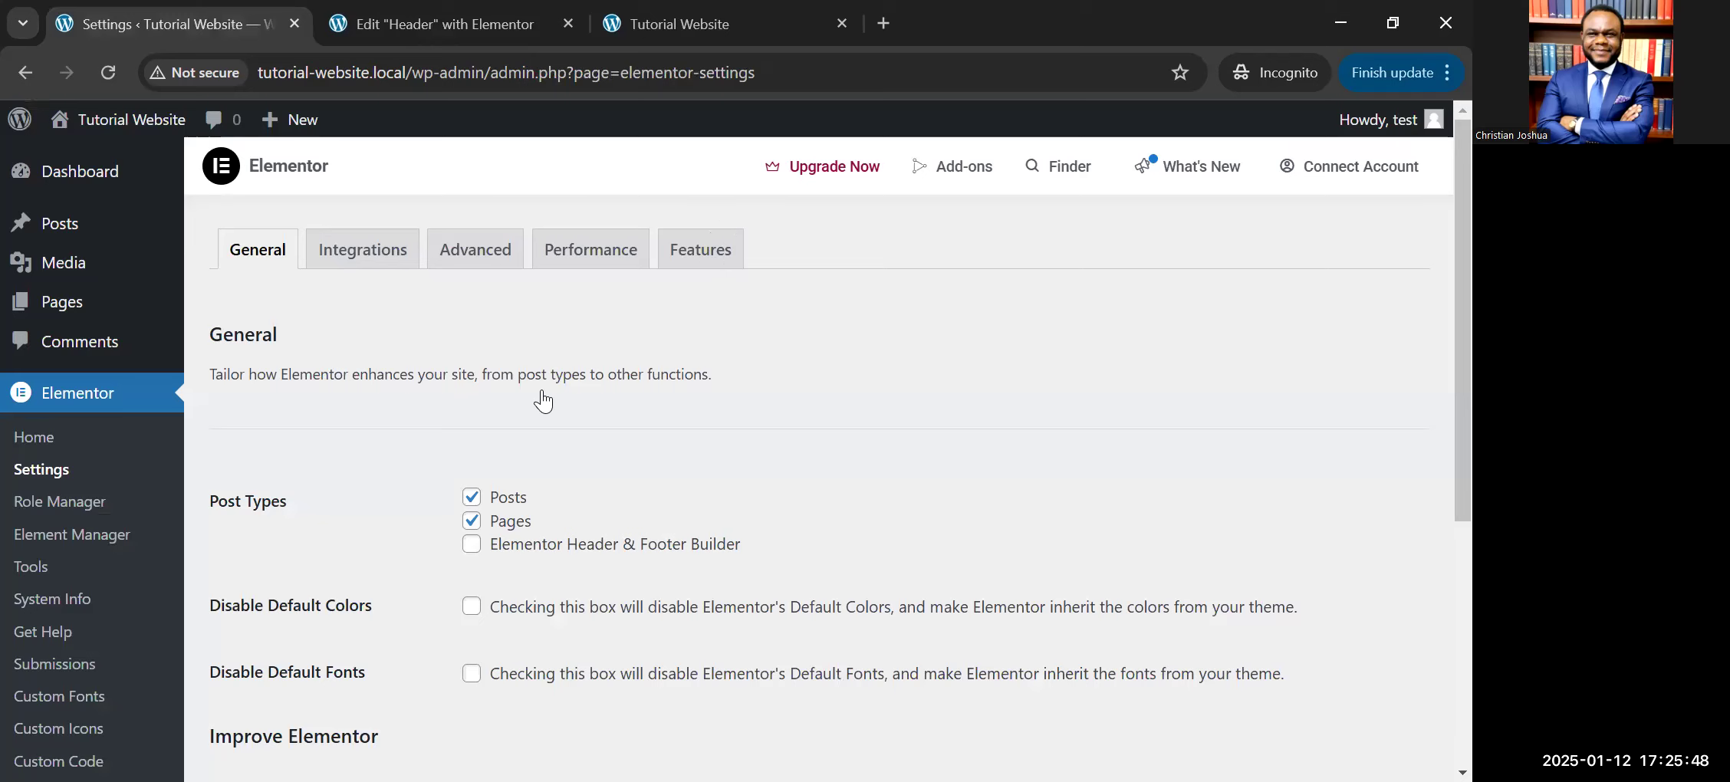
scroll(542, 390, down, 5)
scroll(542, 390, down, 3)
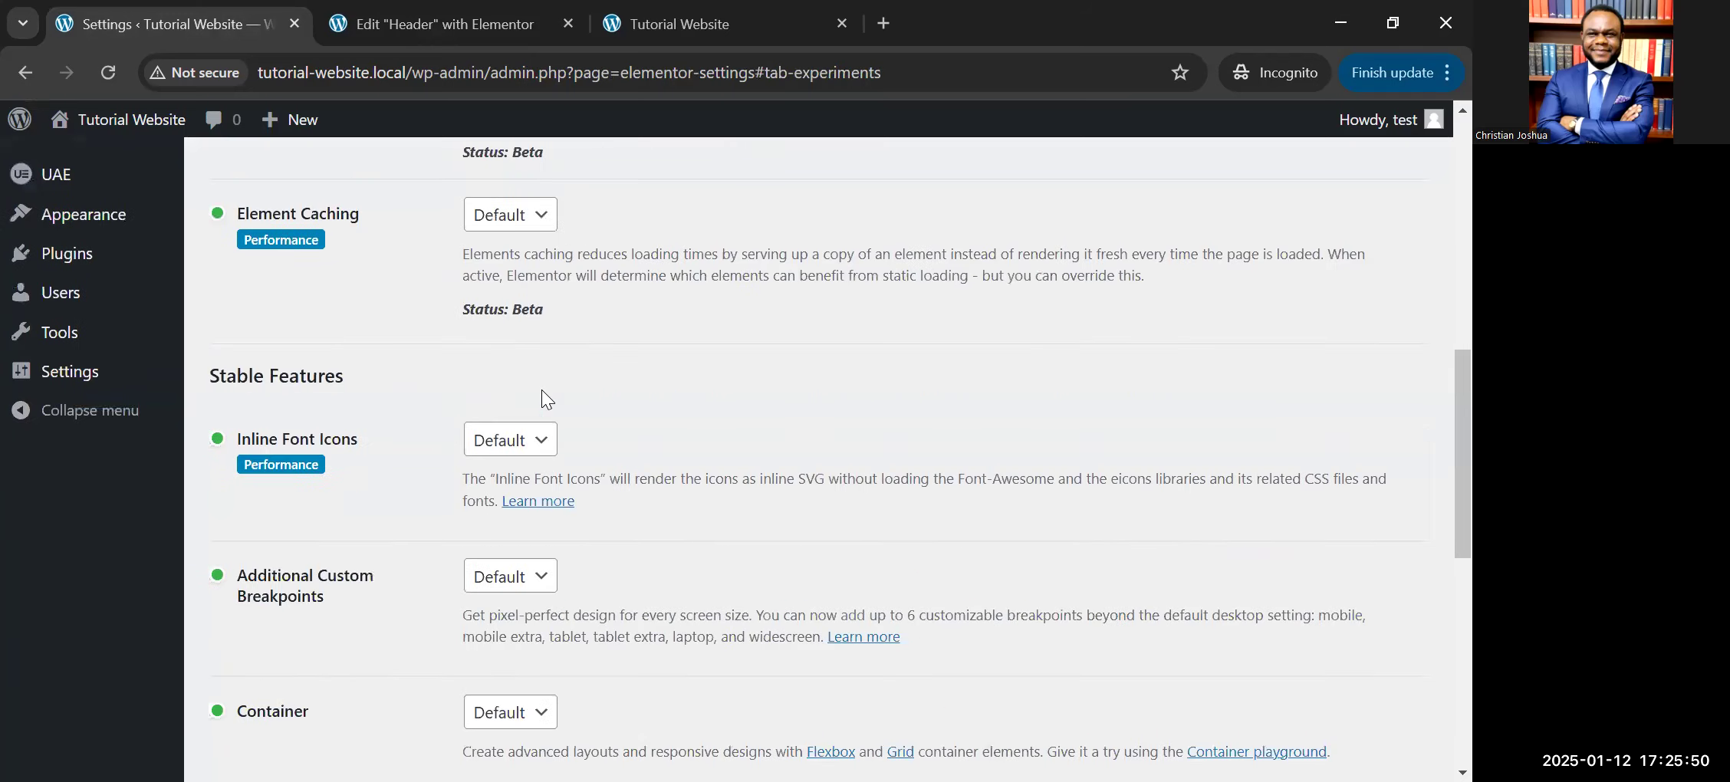
scroll(538, 392, down, 5)
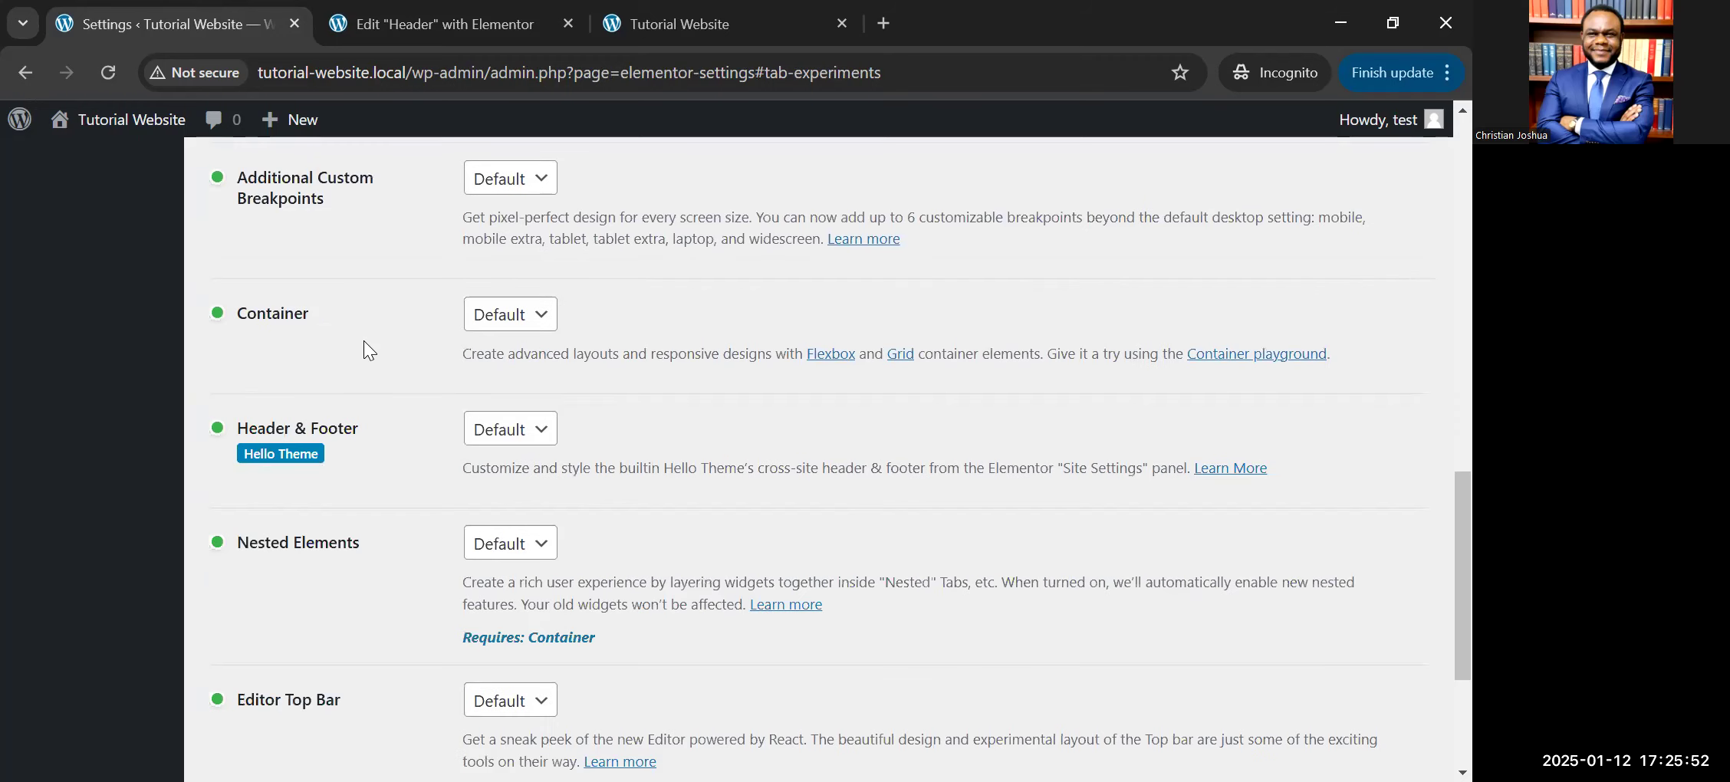
click(521, 323)
click(502, 410)
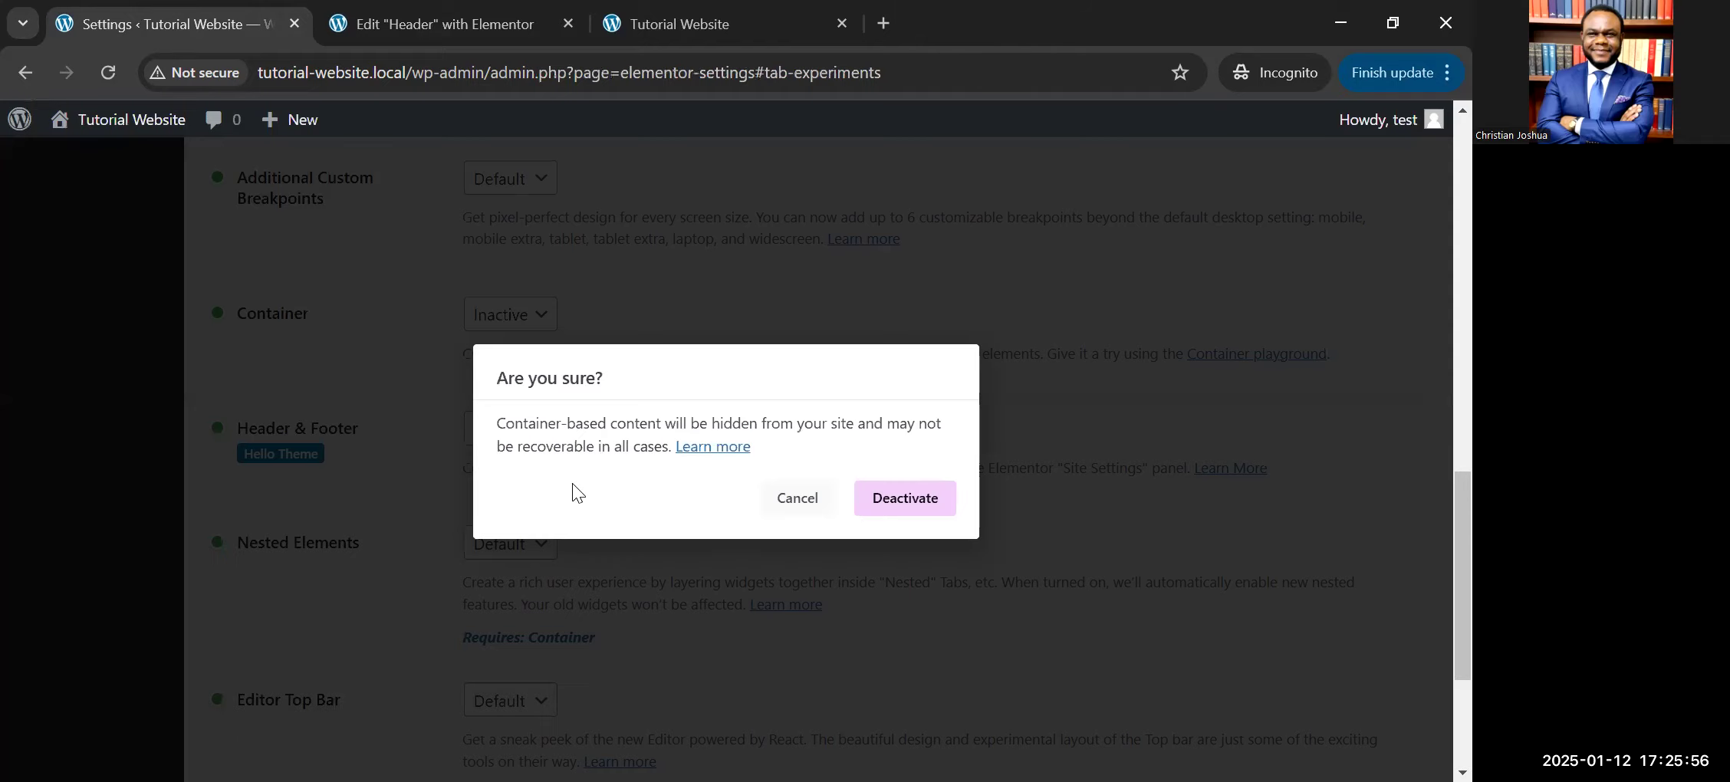
click(926, 497)
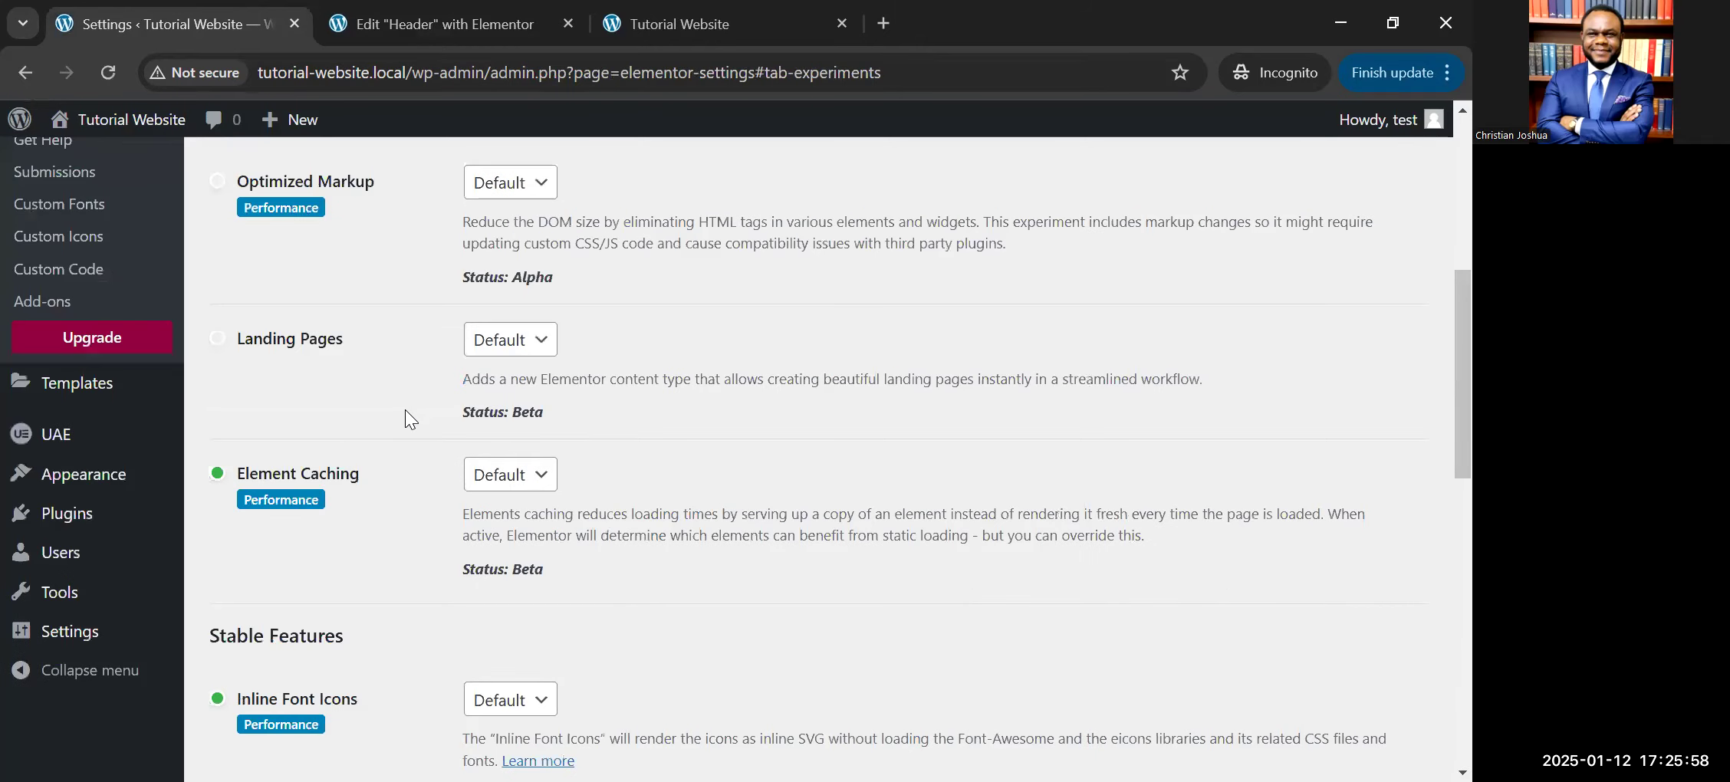
scroll(320, 629, down, 10)
click(299, 668)
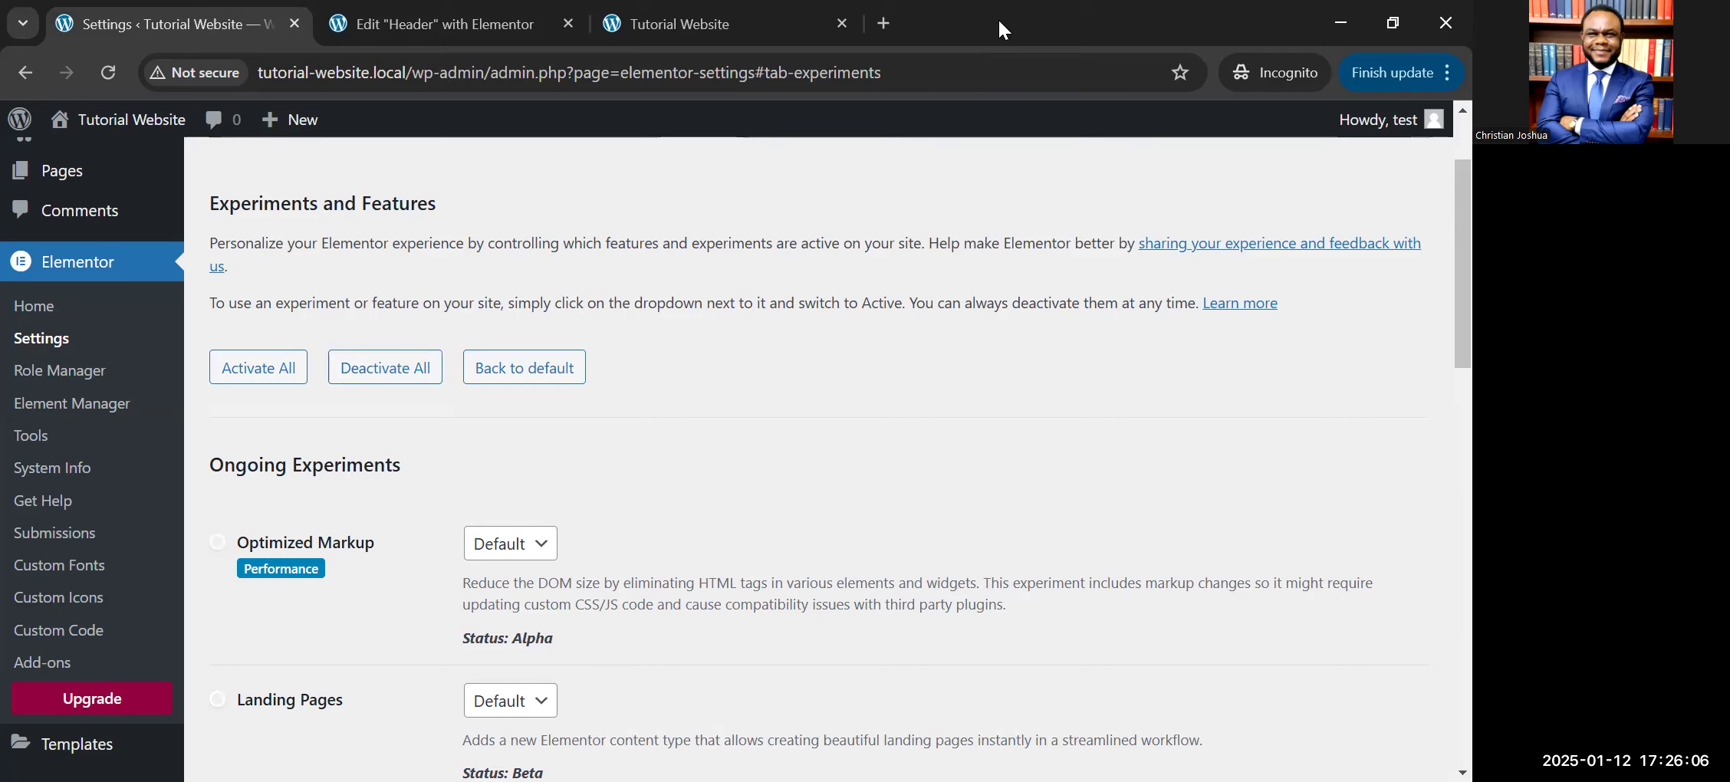
Step: Switch to the Header template in Elementor and add a section with three equal columns
click(528, 9)
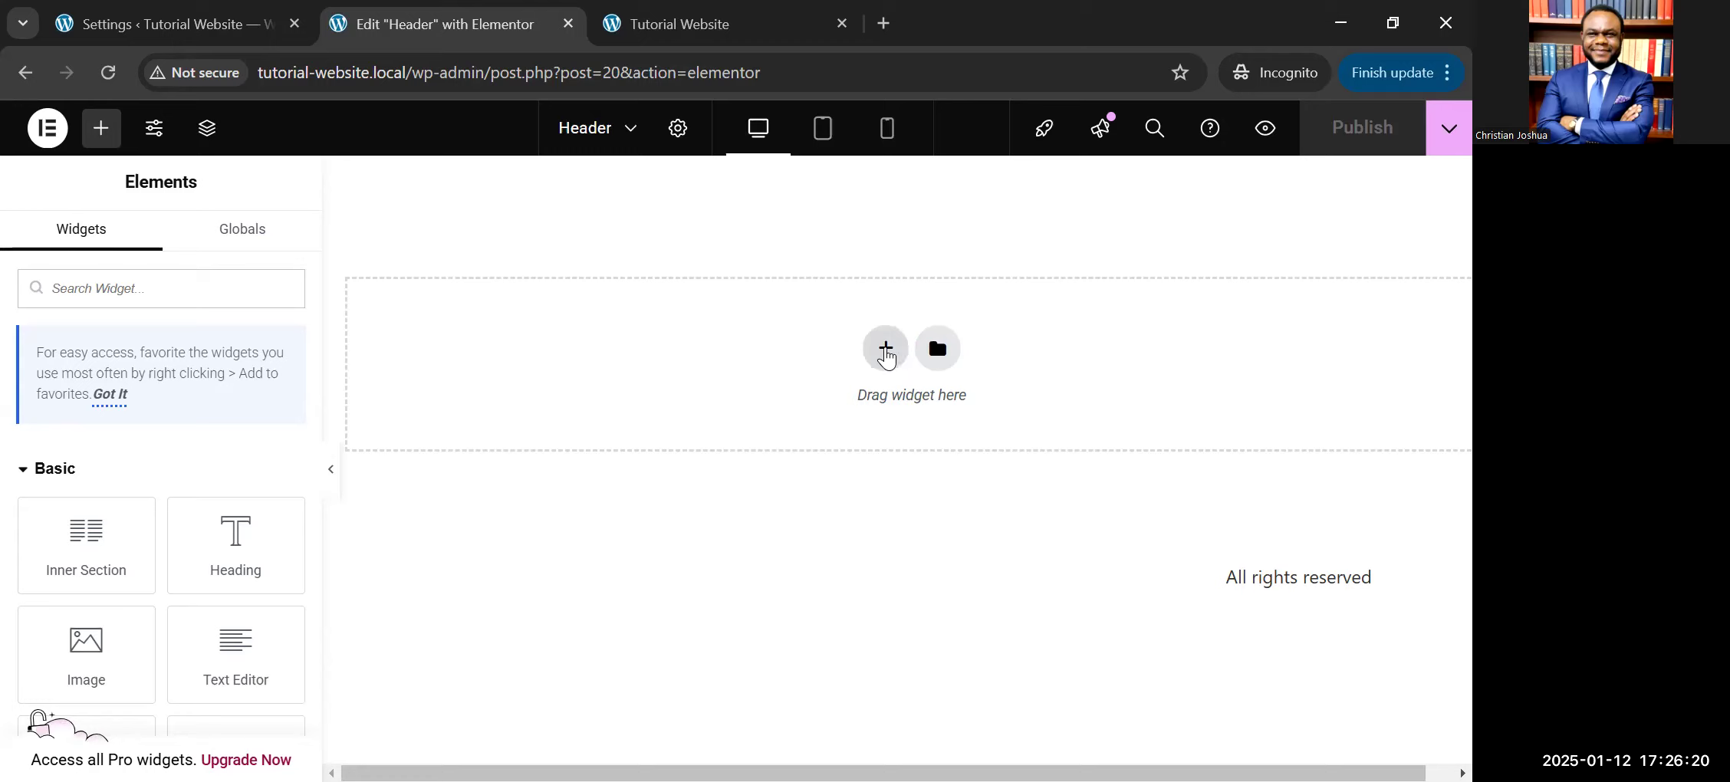
click(886, 347)
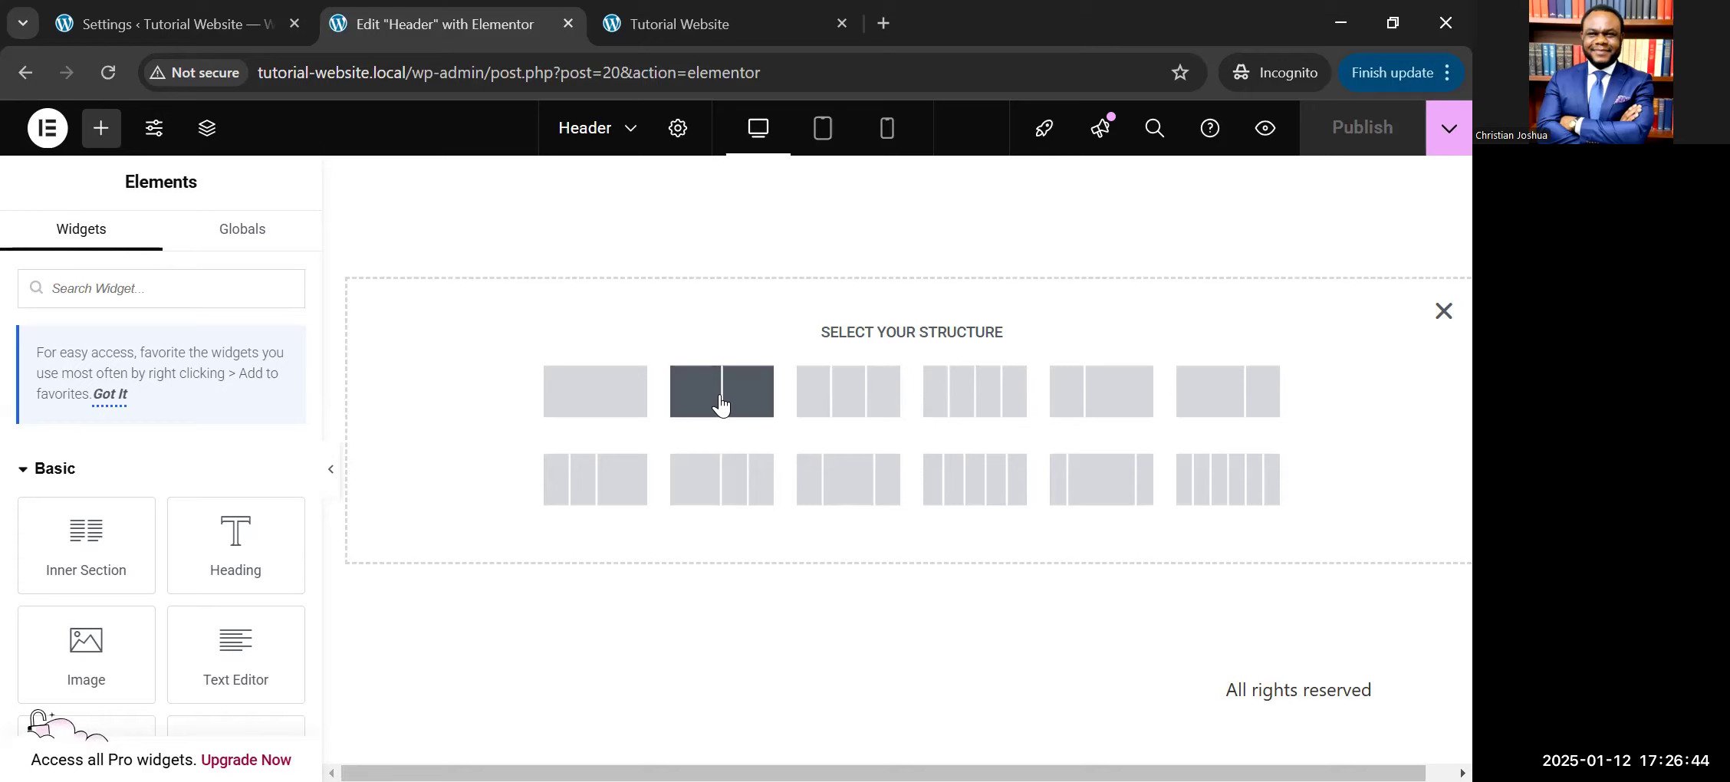
click(853, 396)
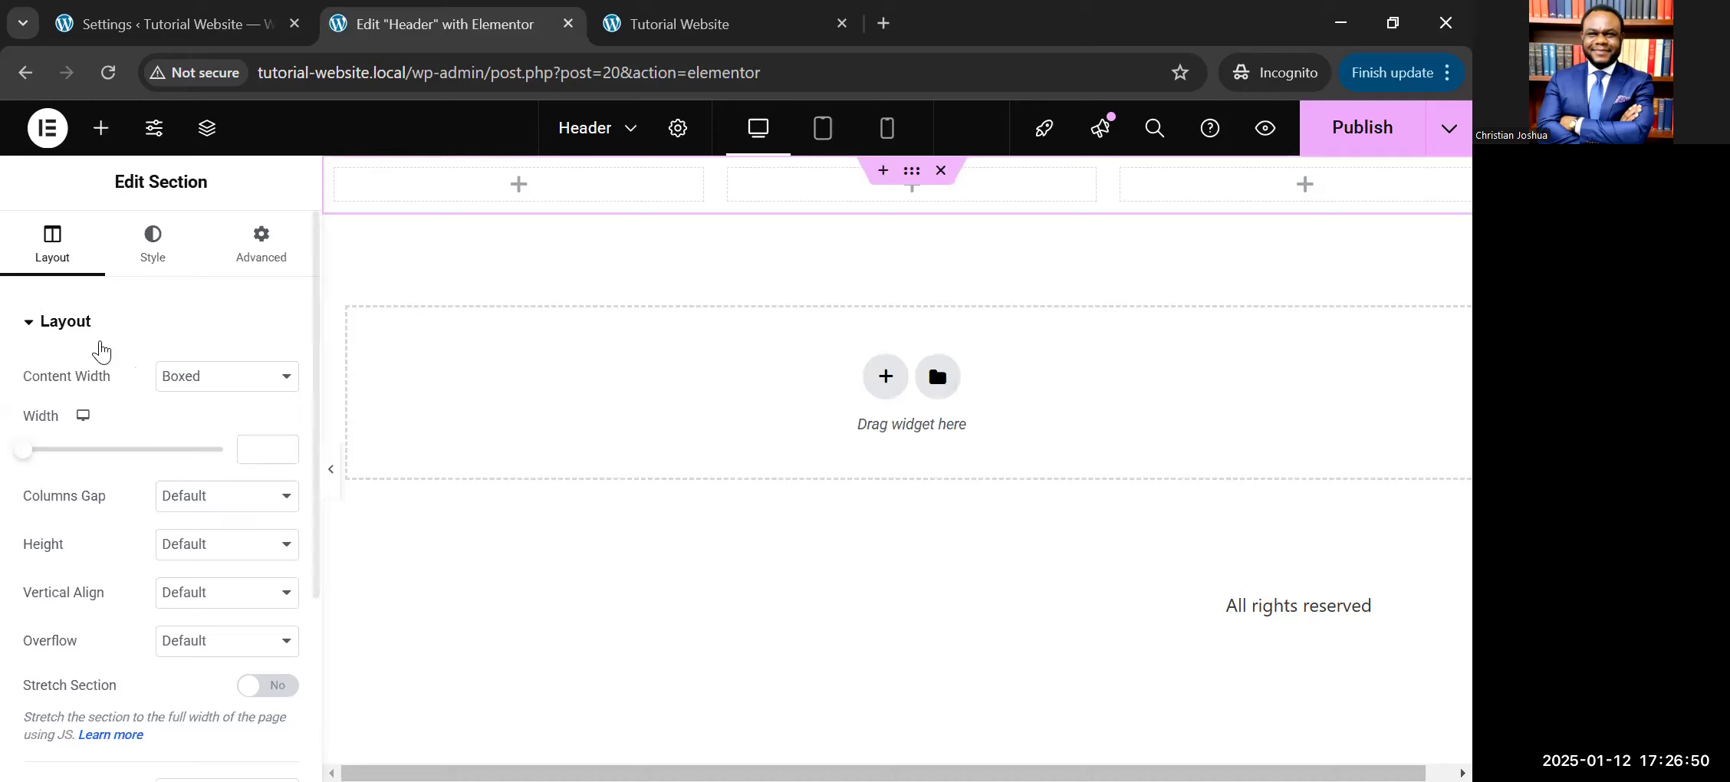
Step: Stretch the three-column section to the full page width and set its content width to Full Width
click(158, 339)
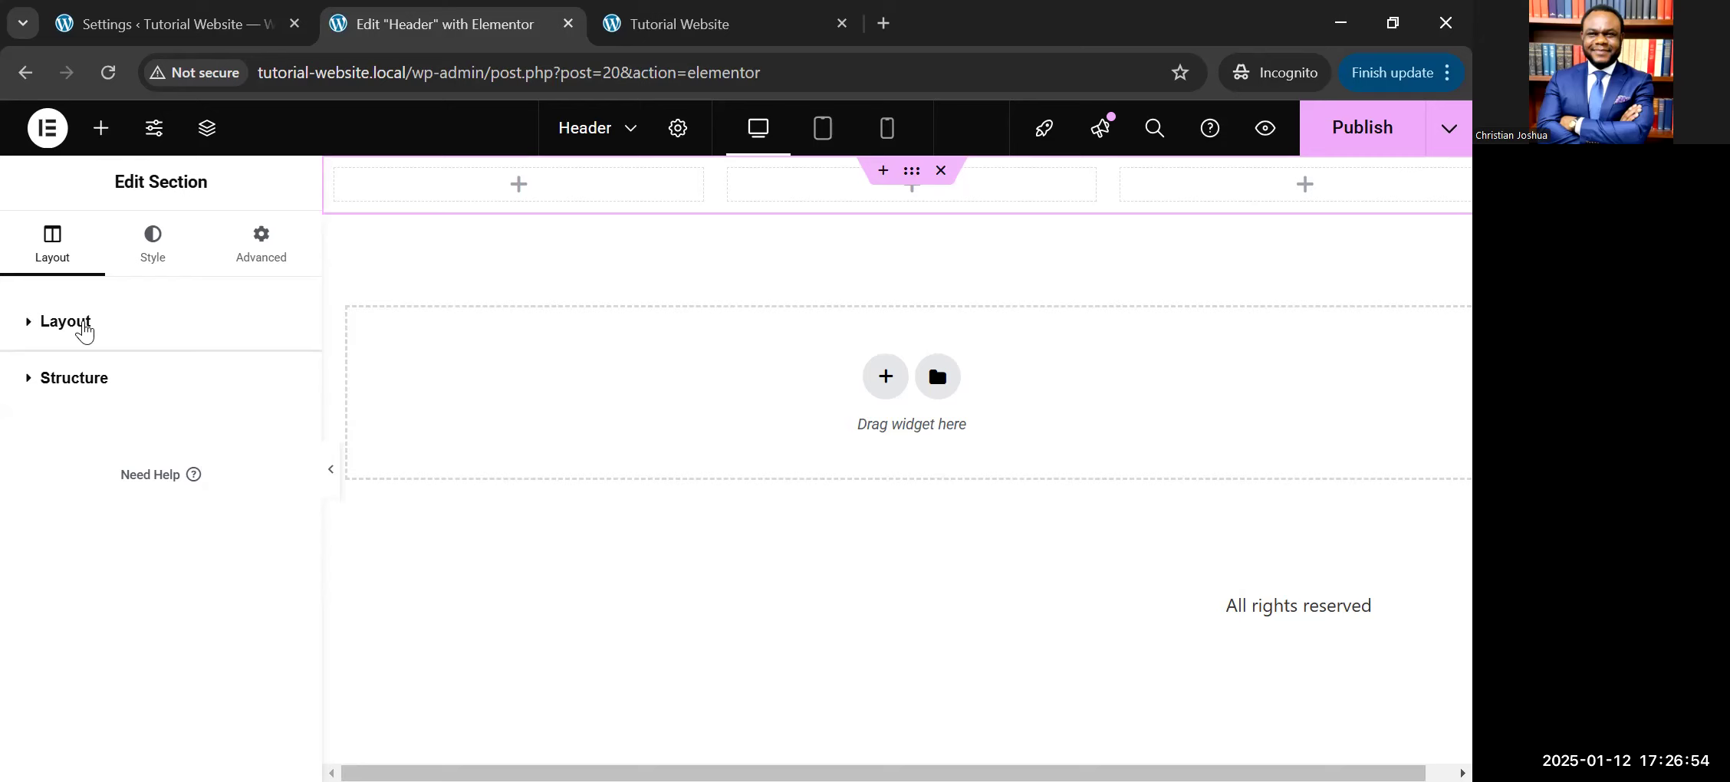
click(77, 325)
click(286, 693)
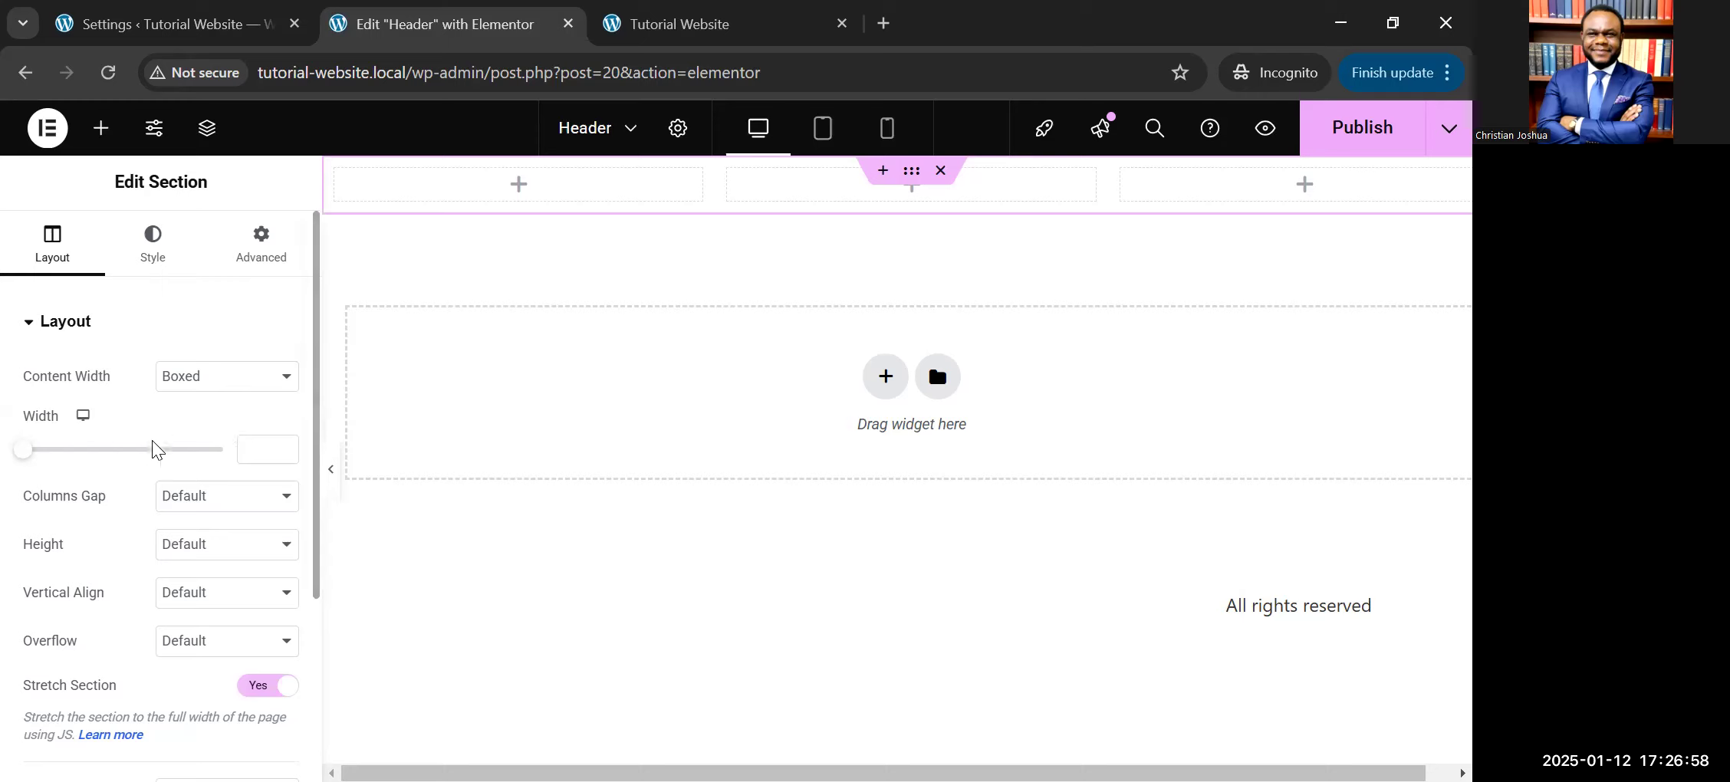
click(203, 381)
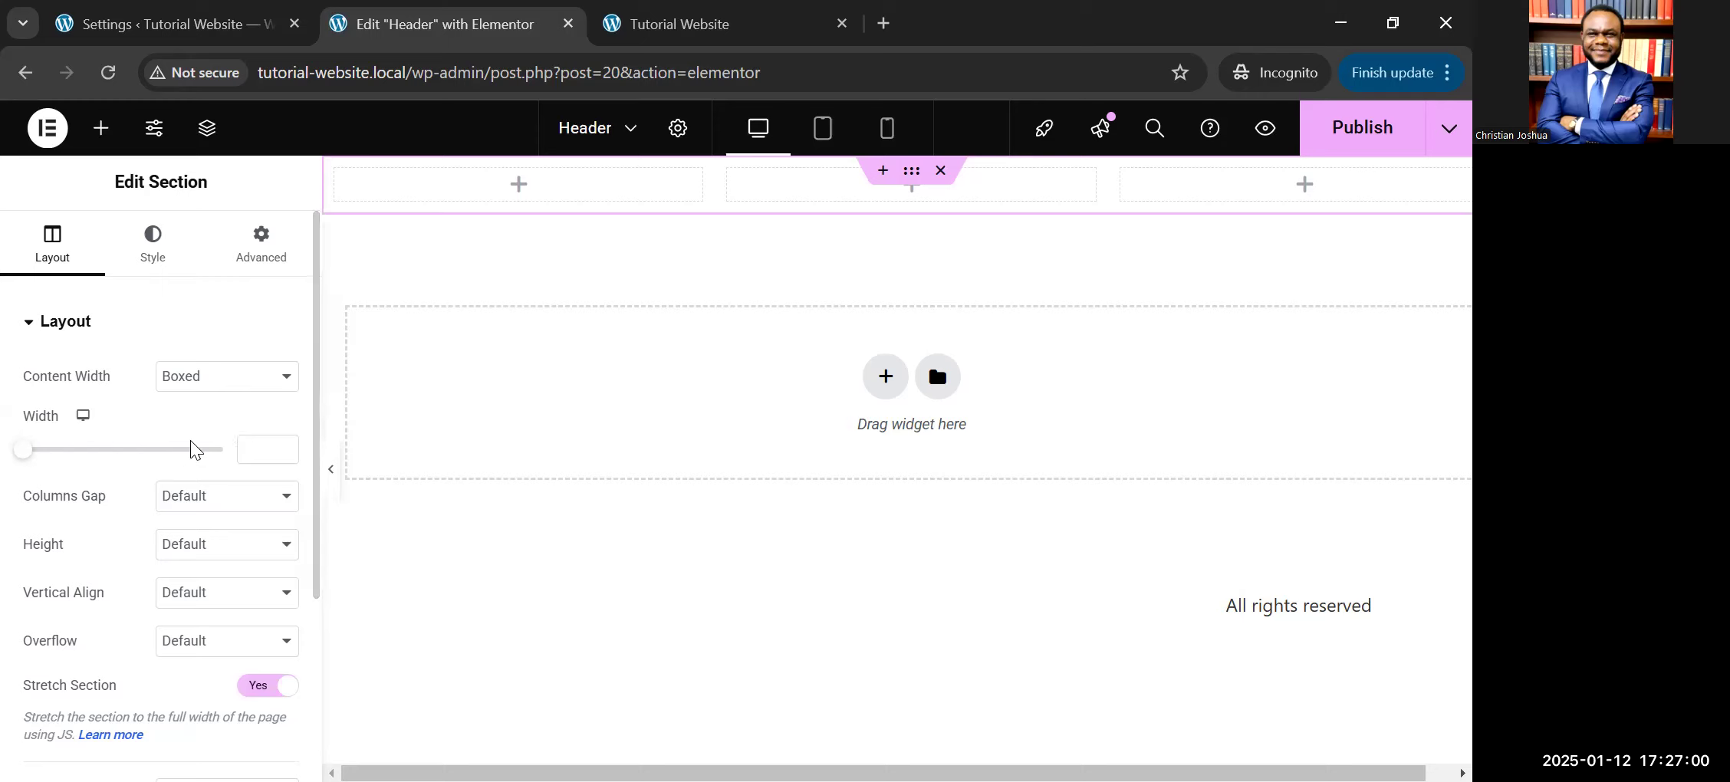
click(192, 434)
click(62, 322)
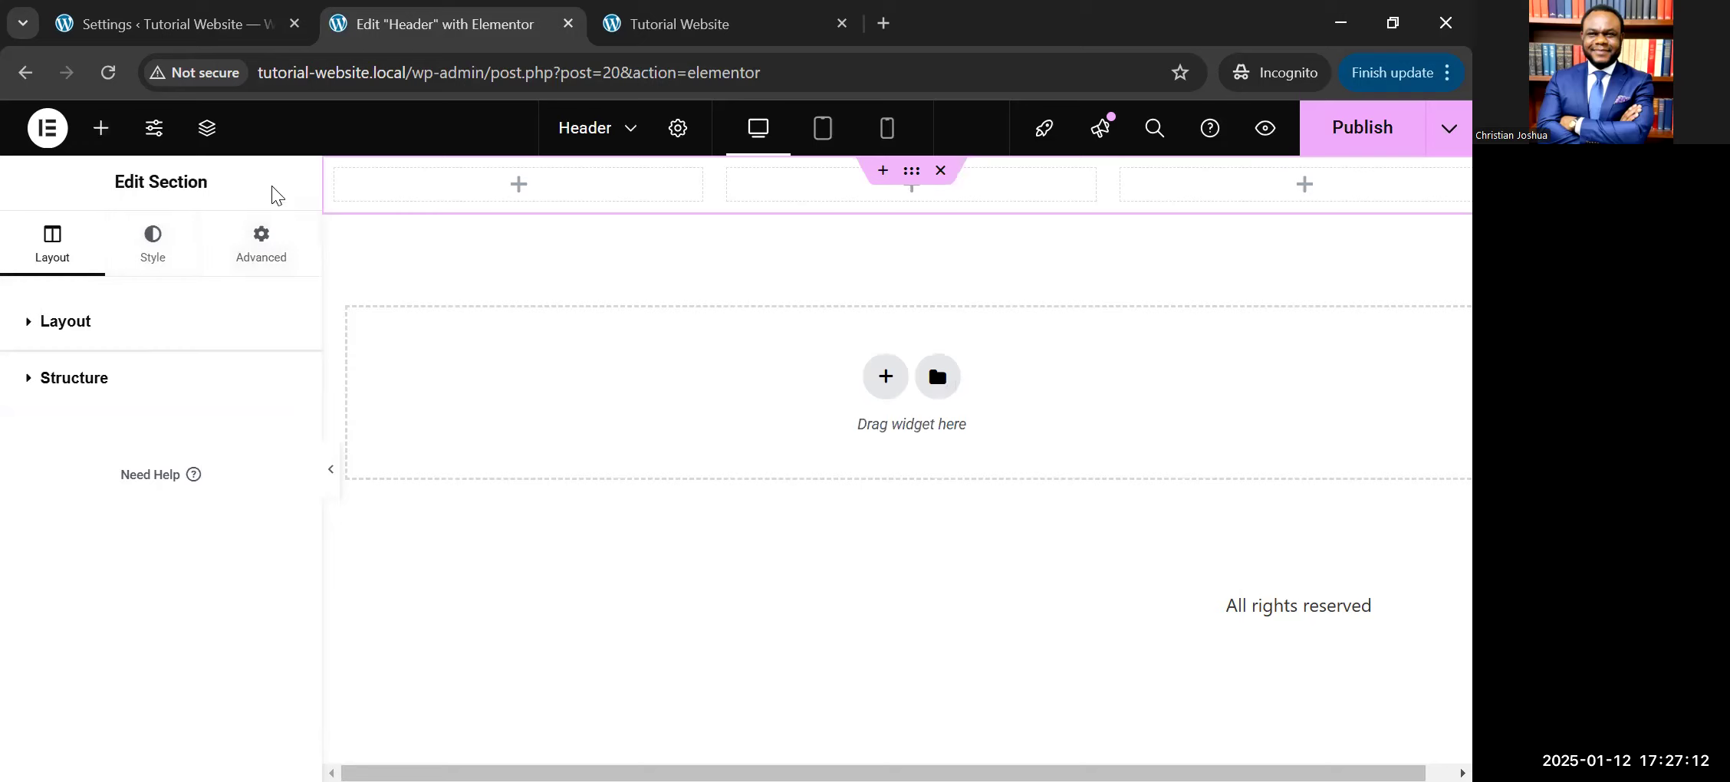
Step: Open the Menus settings in the WordPress dashboard and create a menu named "menu"
click(234, 26)
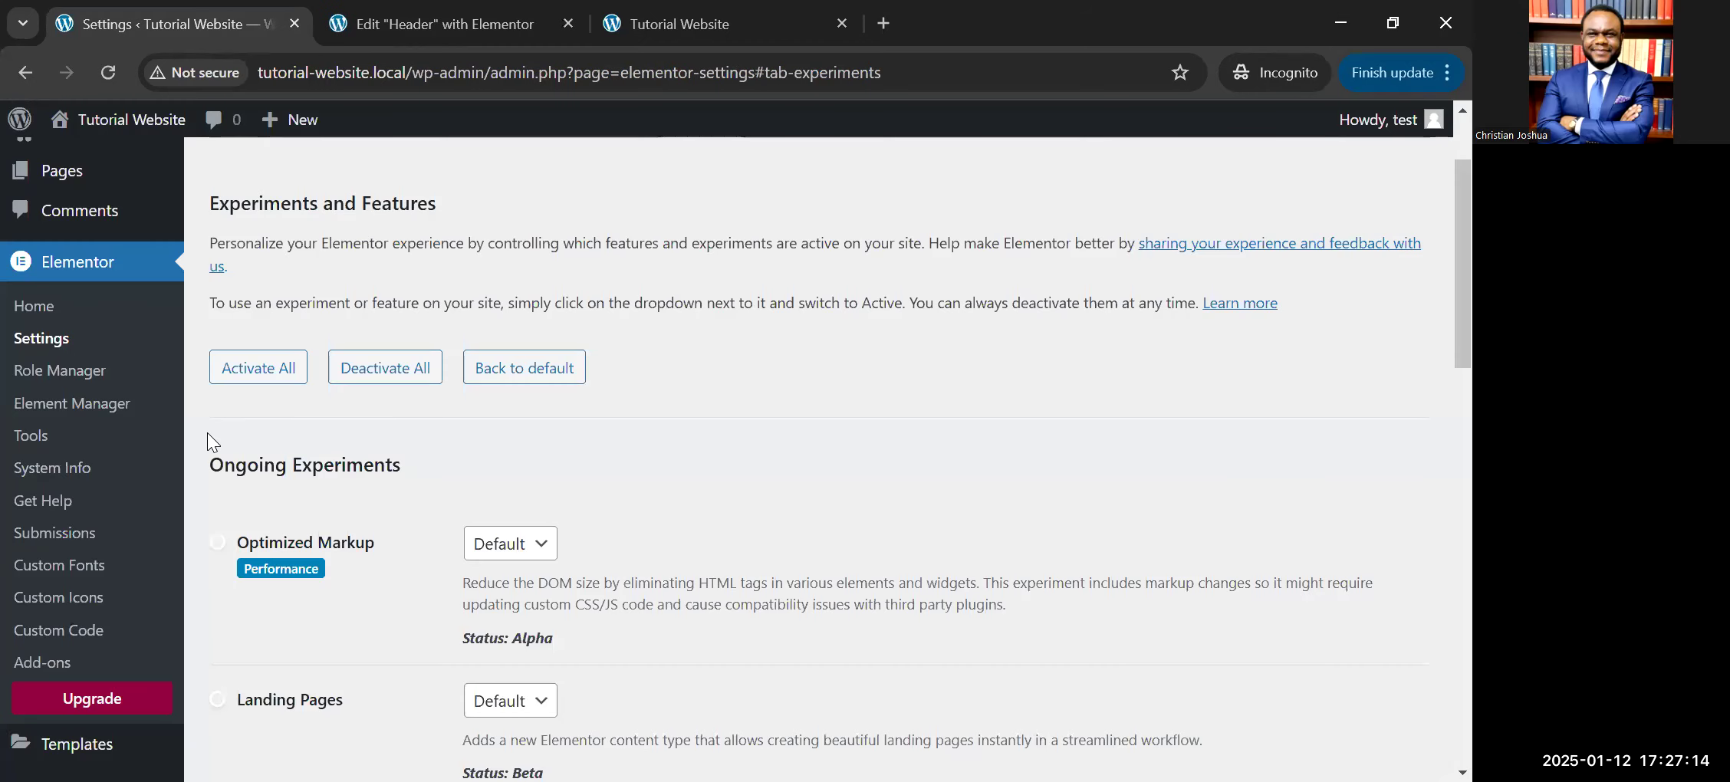
scroll(207, 432, down, 5)
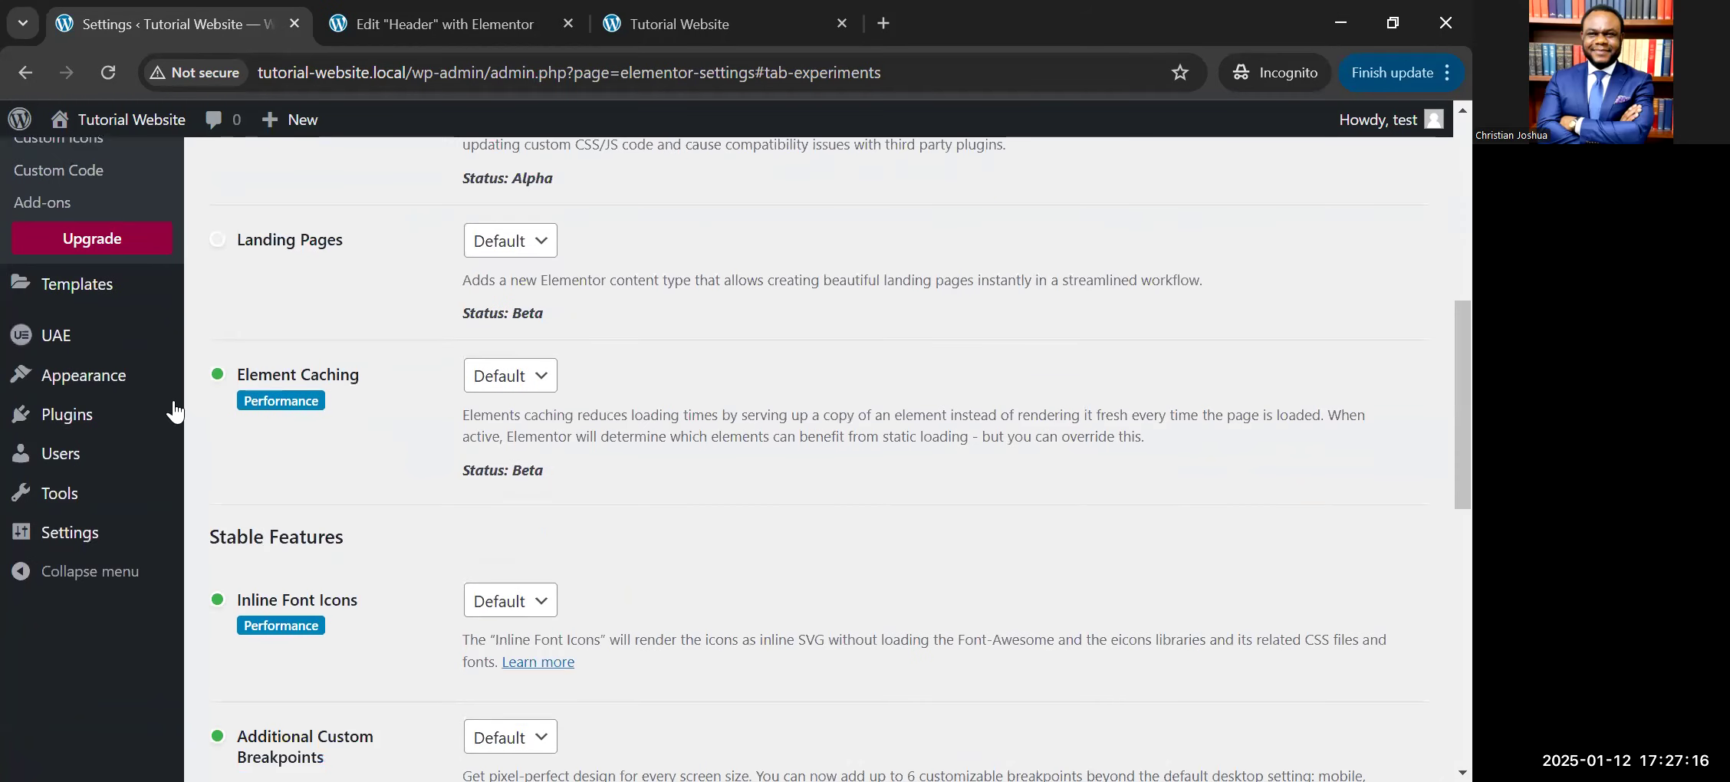
mouse_move(100, 379)
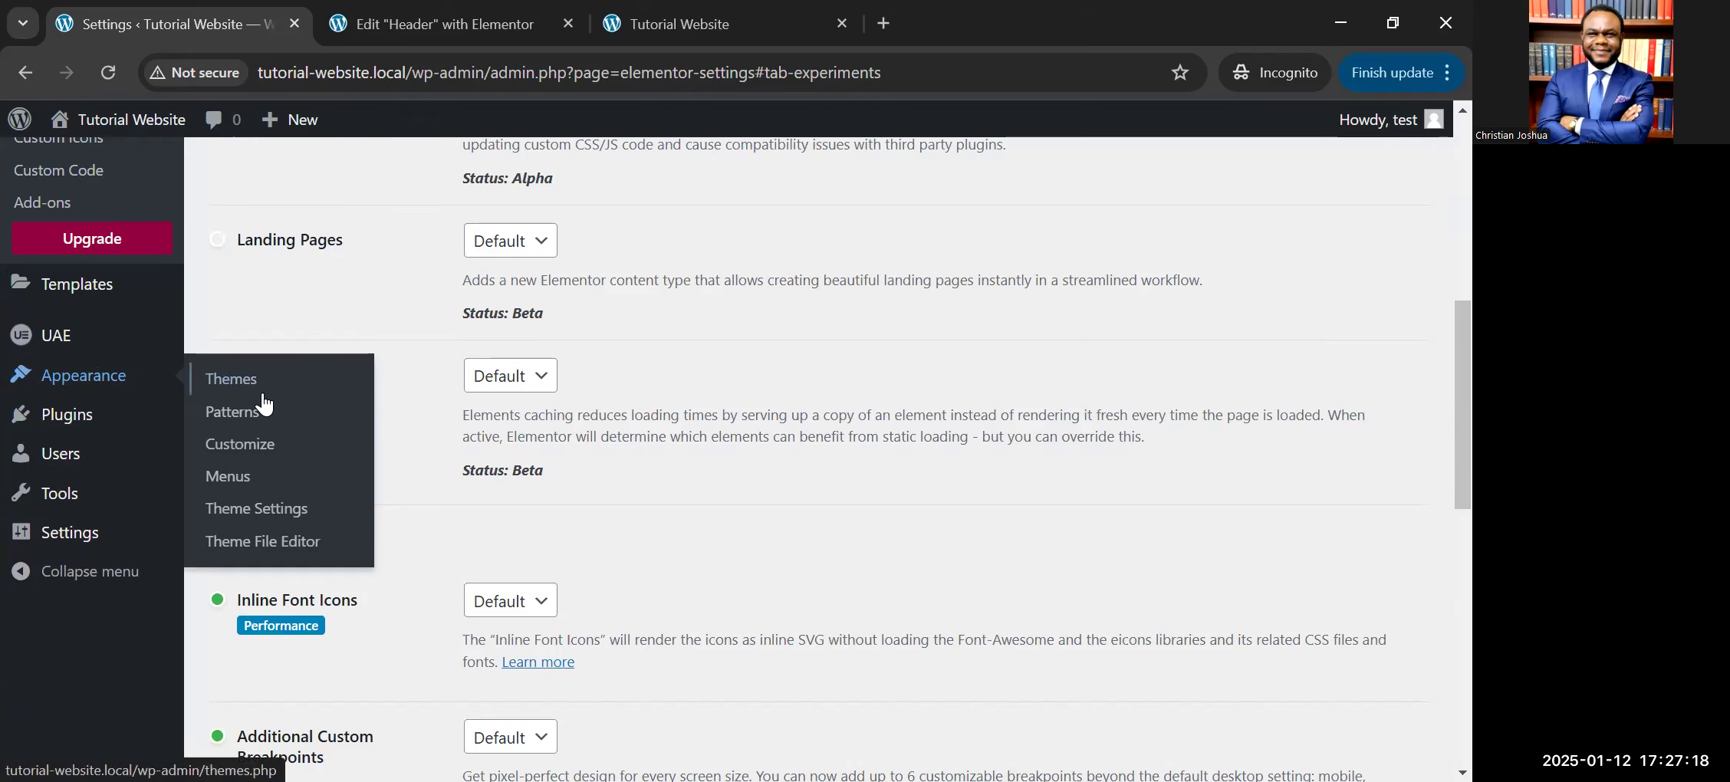
click(235, 482)
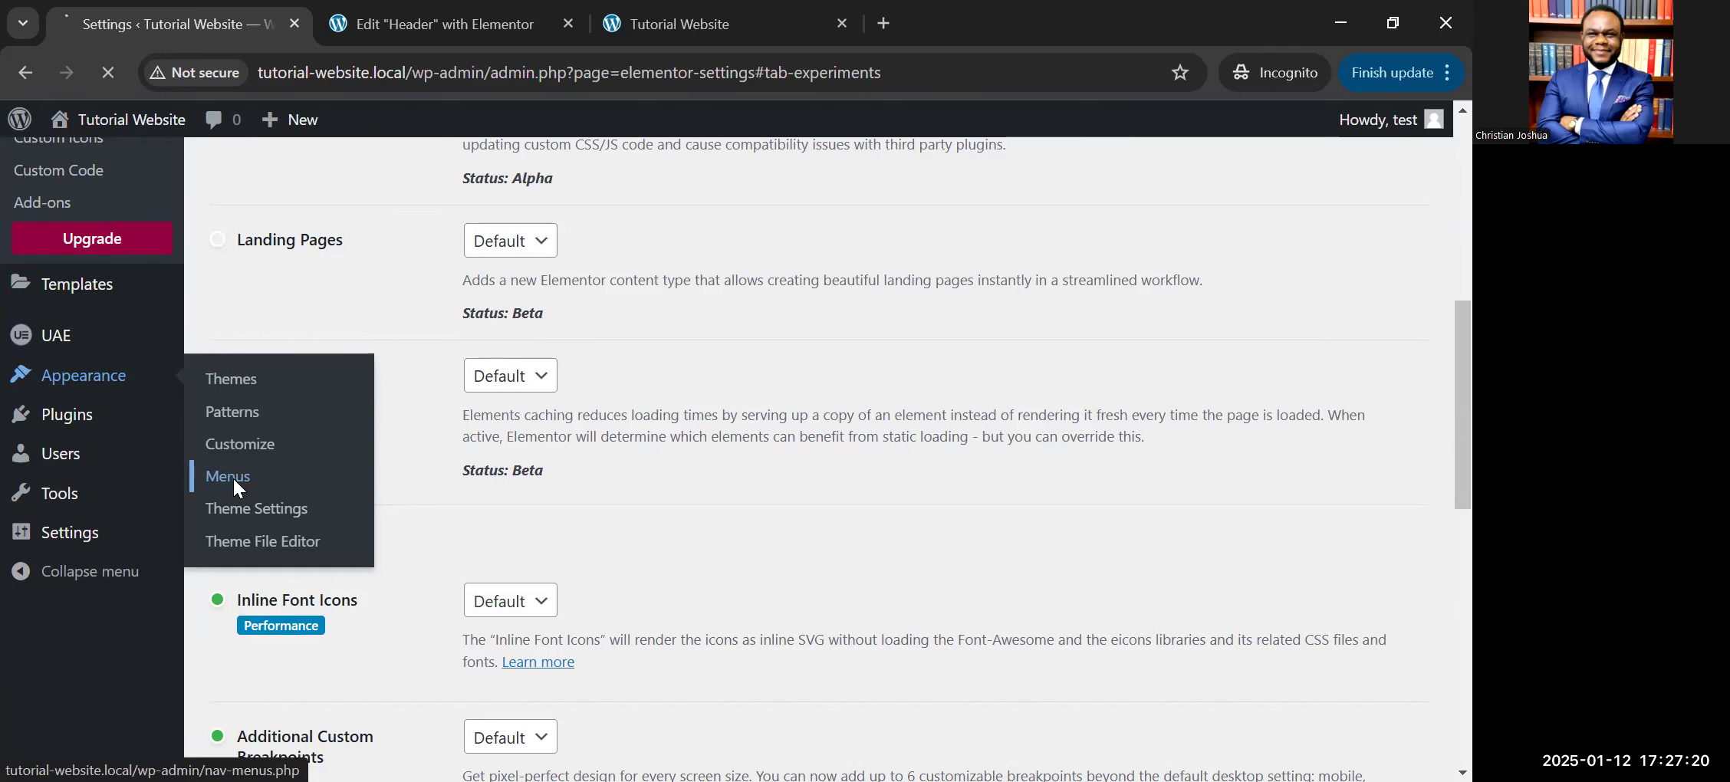
click(510, 438)
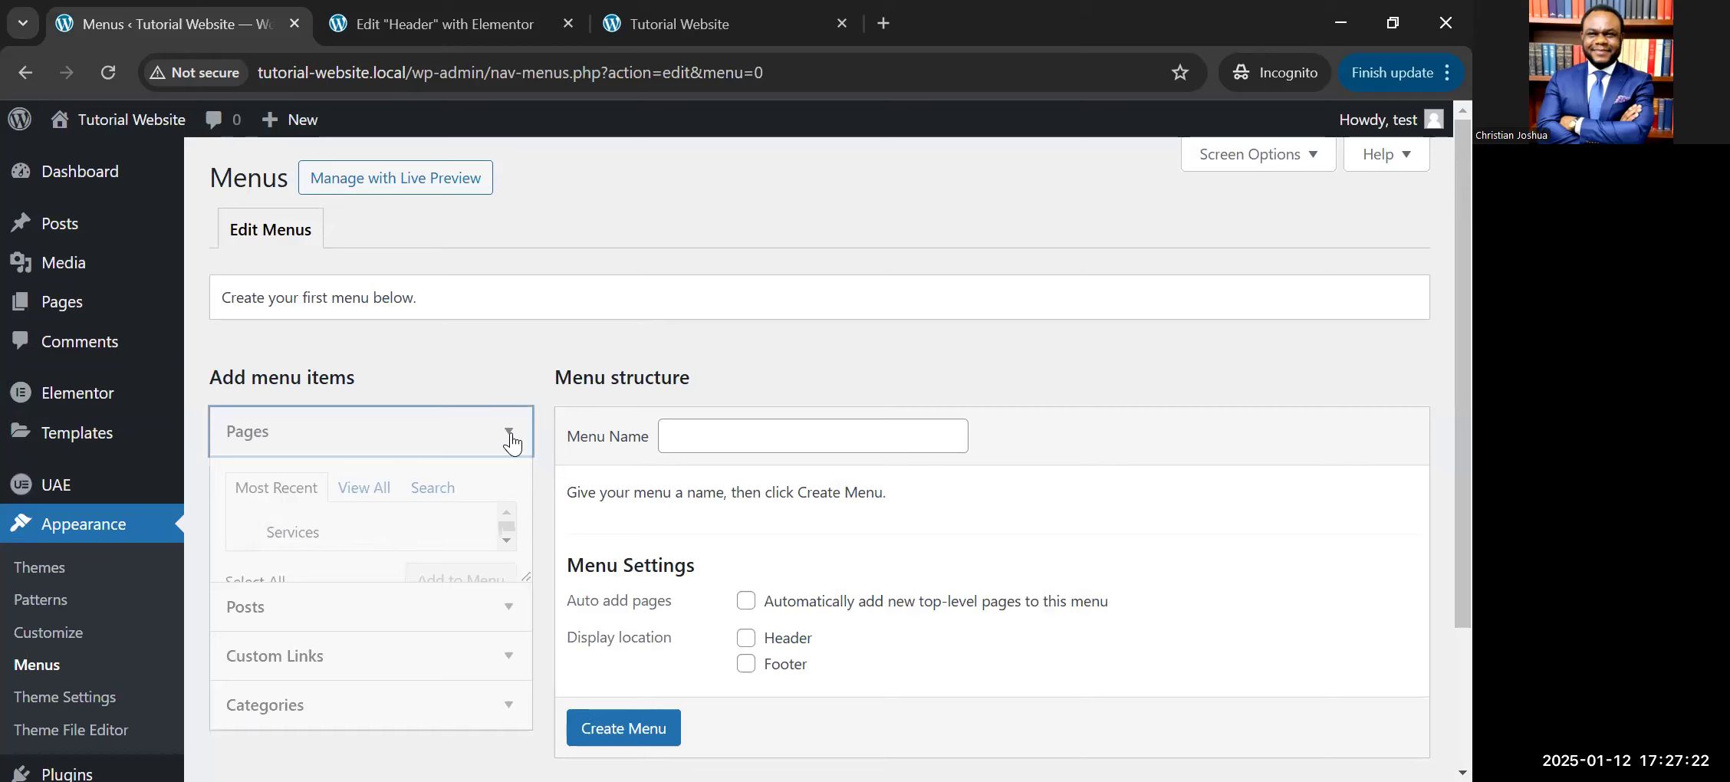
click(838, 437)
text(menu)
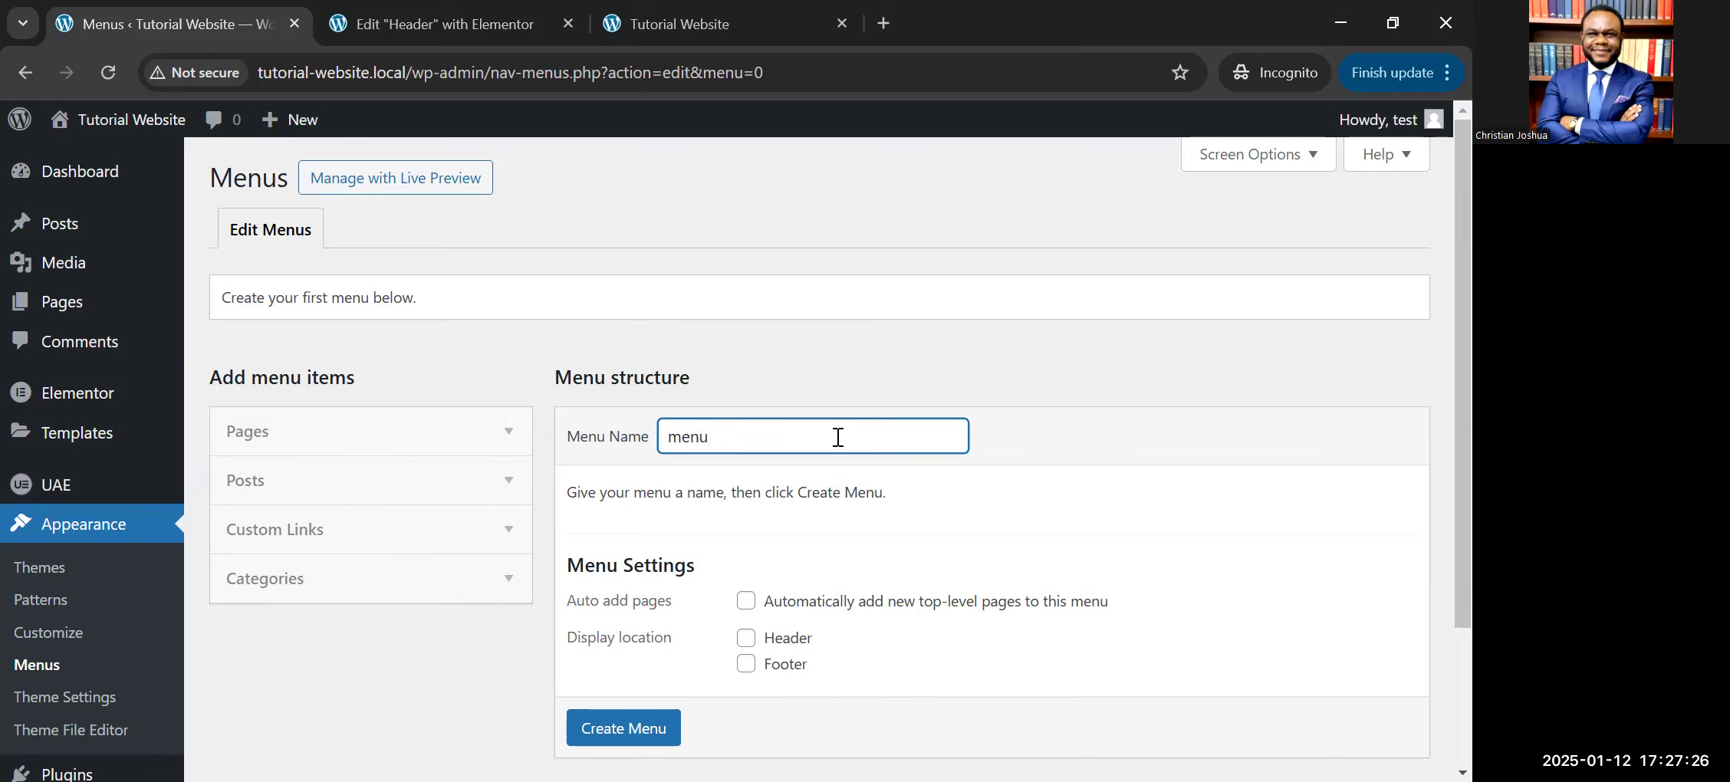
key(Return)
Step: Add all existing pages to the menu and assign it to the Header display location
scroll(813, 428, down, 3)
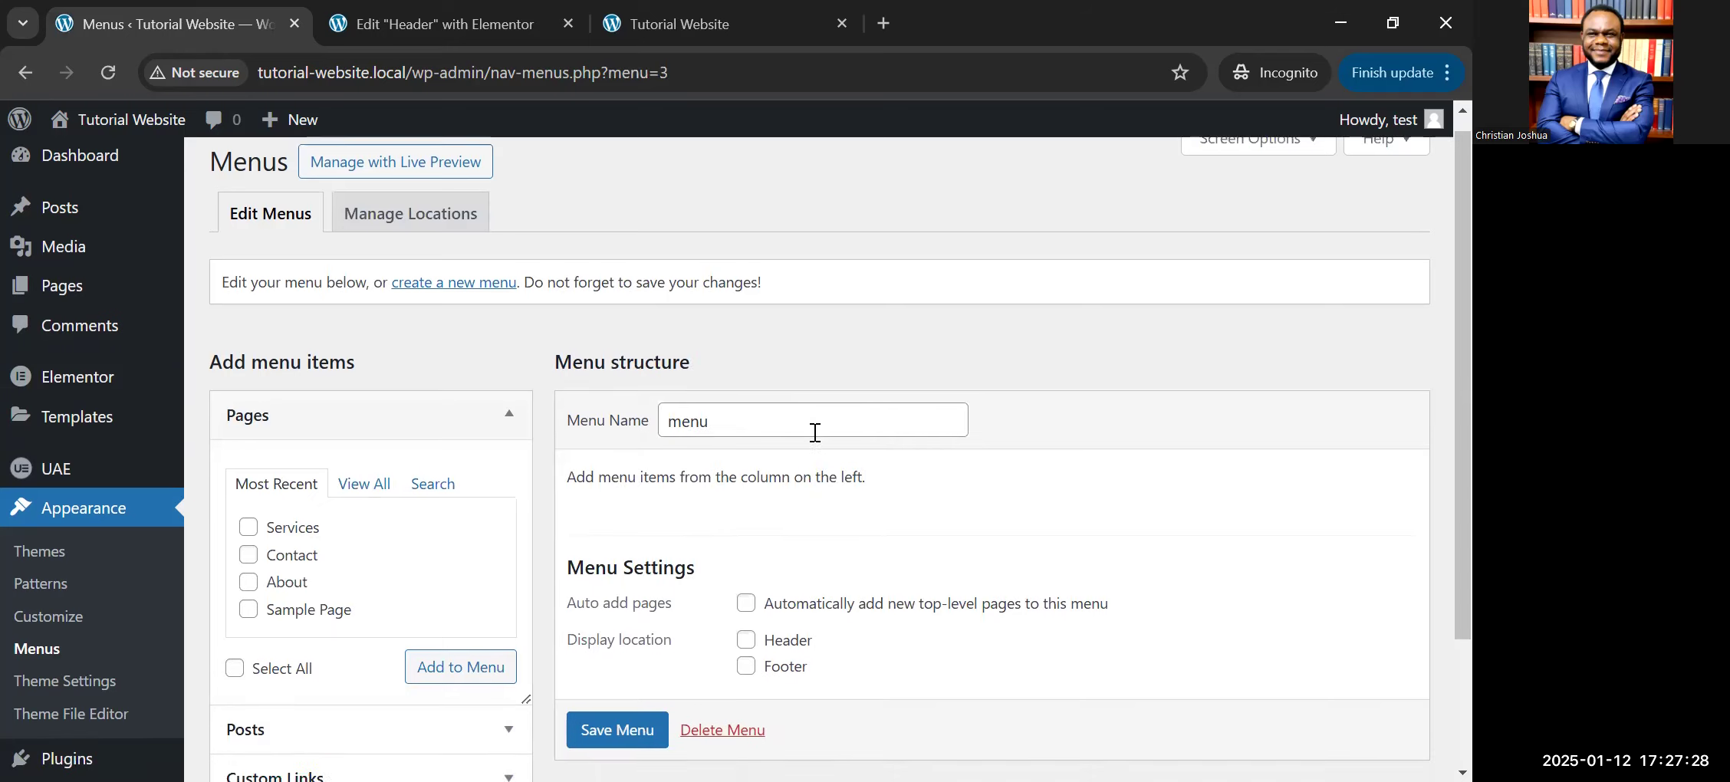
click(368, 319)
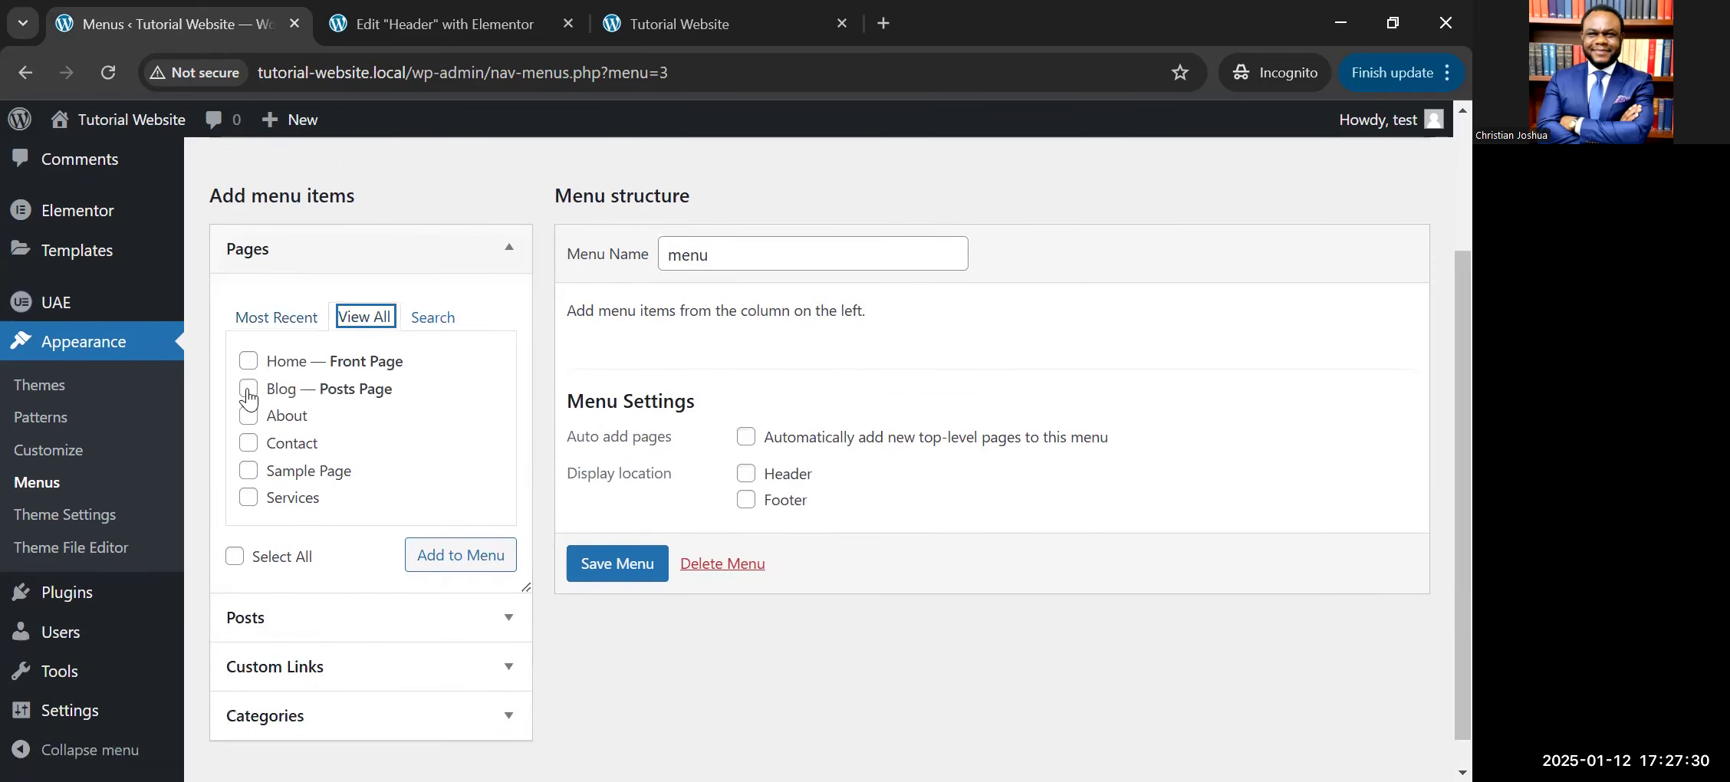
click(236, 557)
click(455, 563)
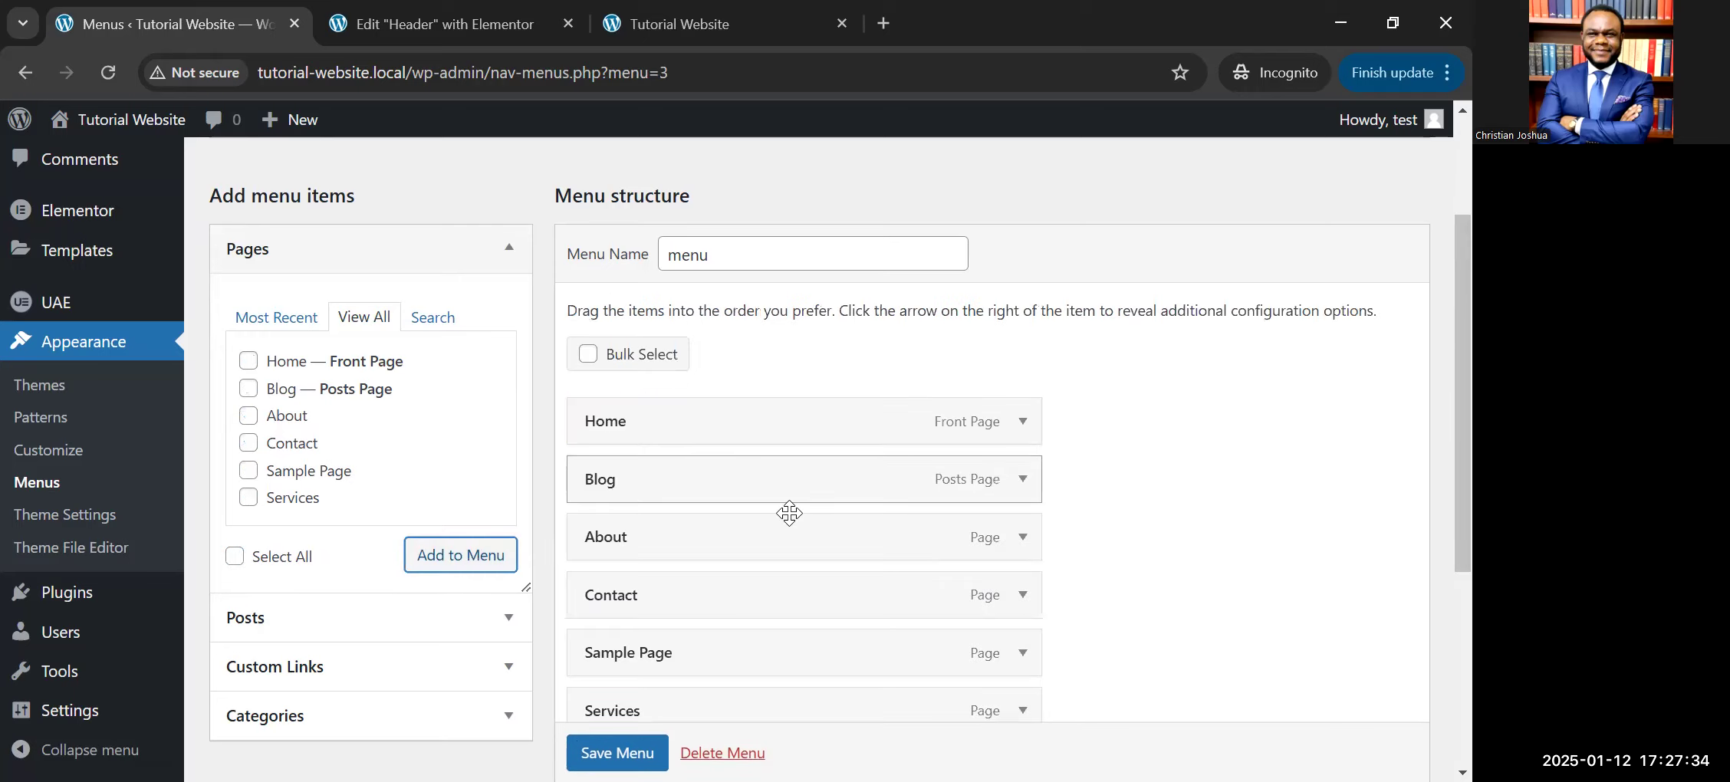
scroll(782, 522, down, 3)
scroll(783, 553, down, 1)
key(space)
scroll(810, 504, up, 1)
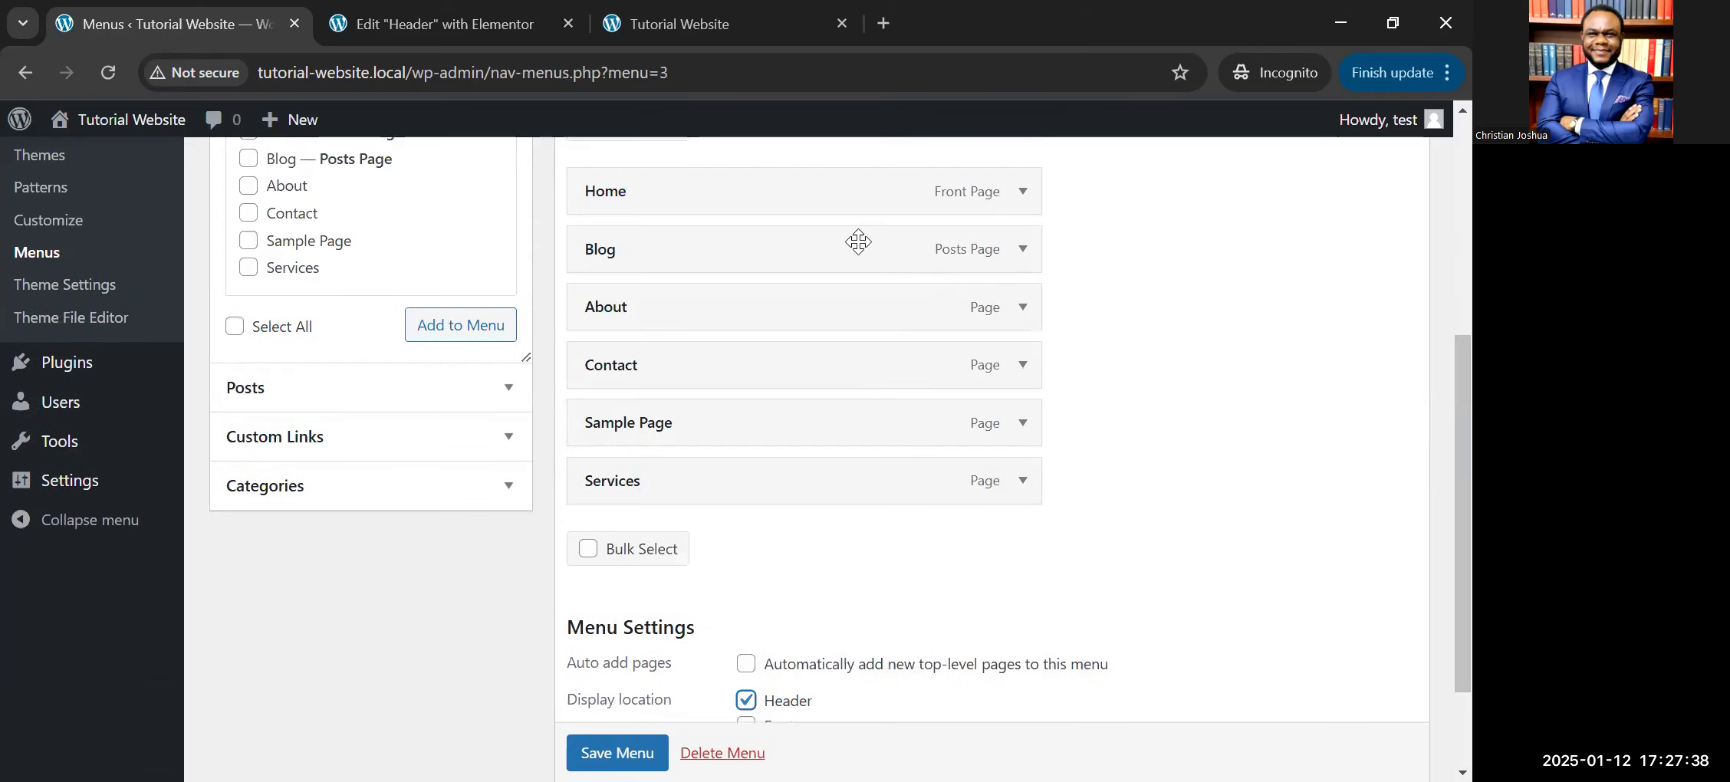
Step: Move Blog and Contact to the end of the menu, remove Sample Page, and save the menu
drag(810, 468, 821, 477)
drag(843, 308, 847, 494)
click(1023, 308)
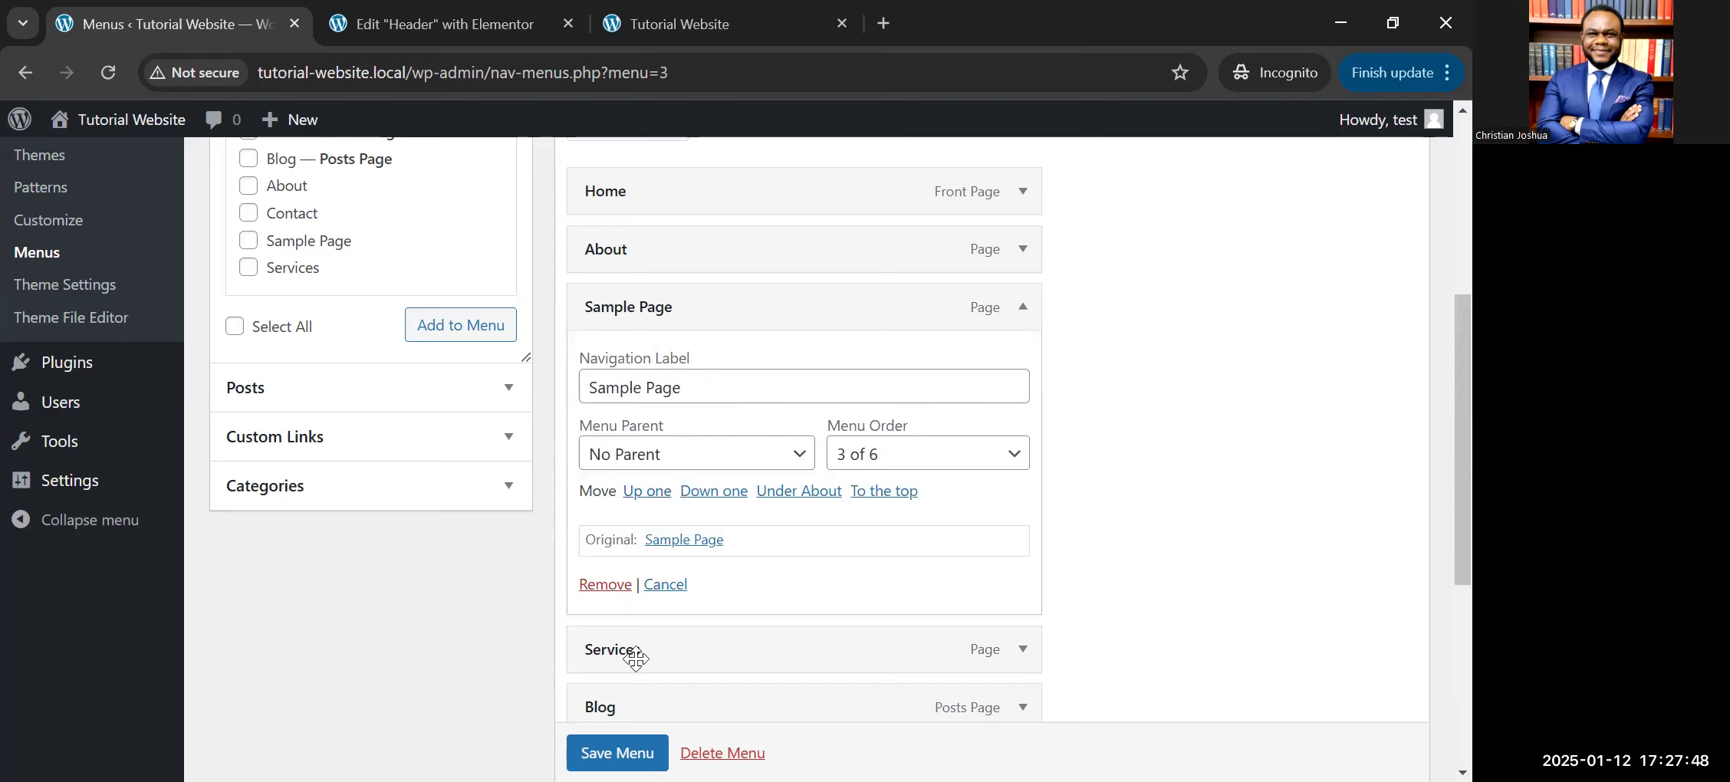
click(605, 584)
click(613, 729)
click(606, 681)
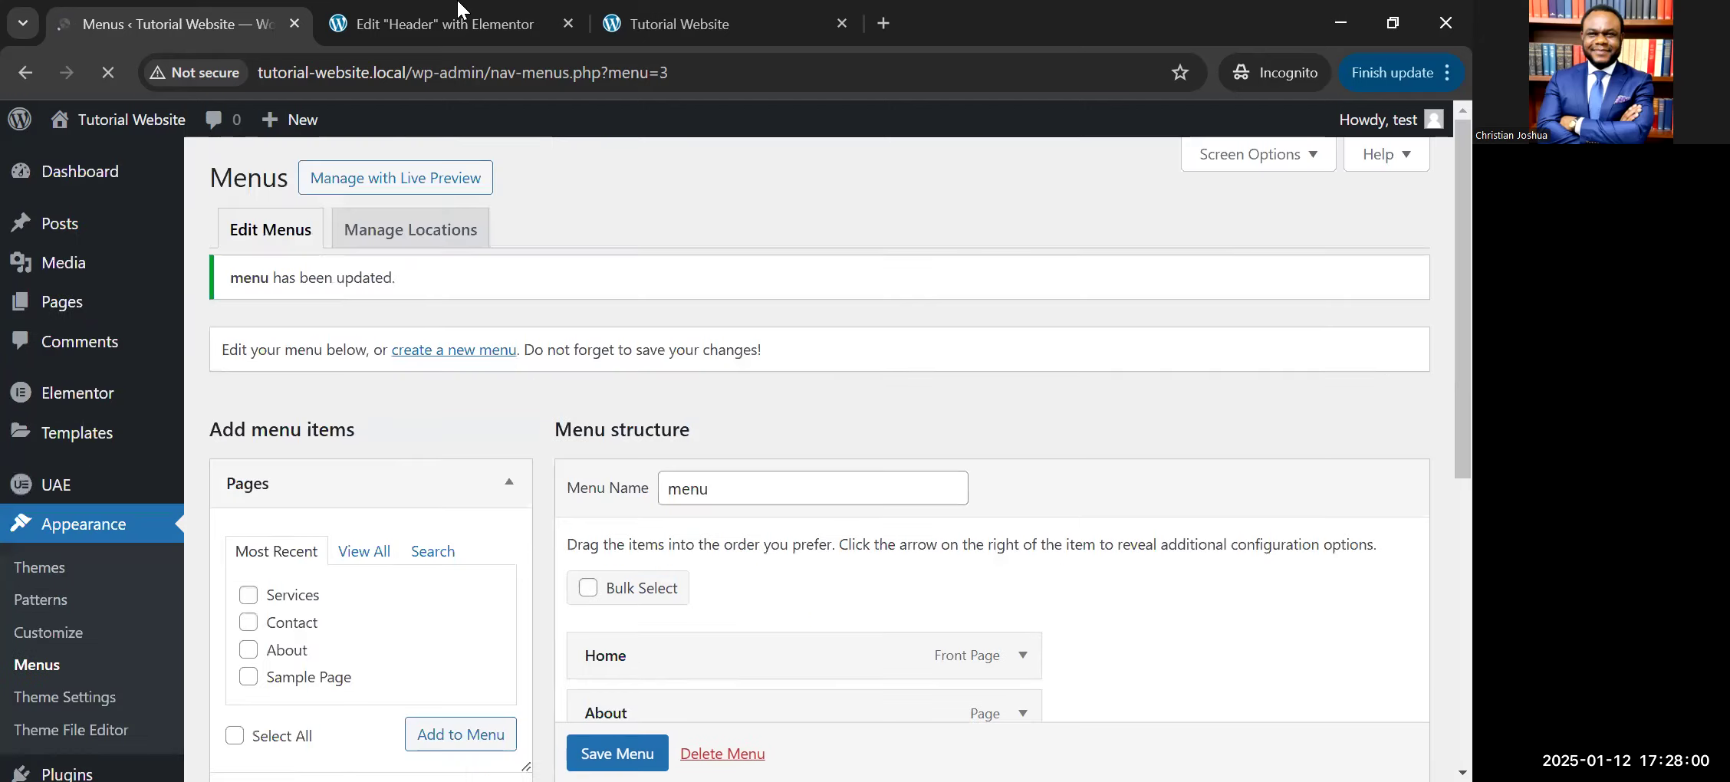
Step: Return to the Header template and give the three-column section a classic background in color 2c2c2c
click(458, 16)
key(F5)
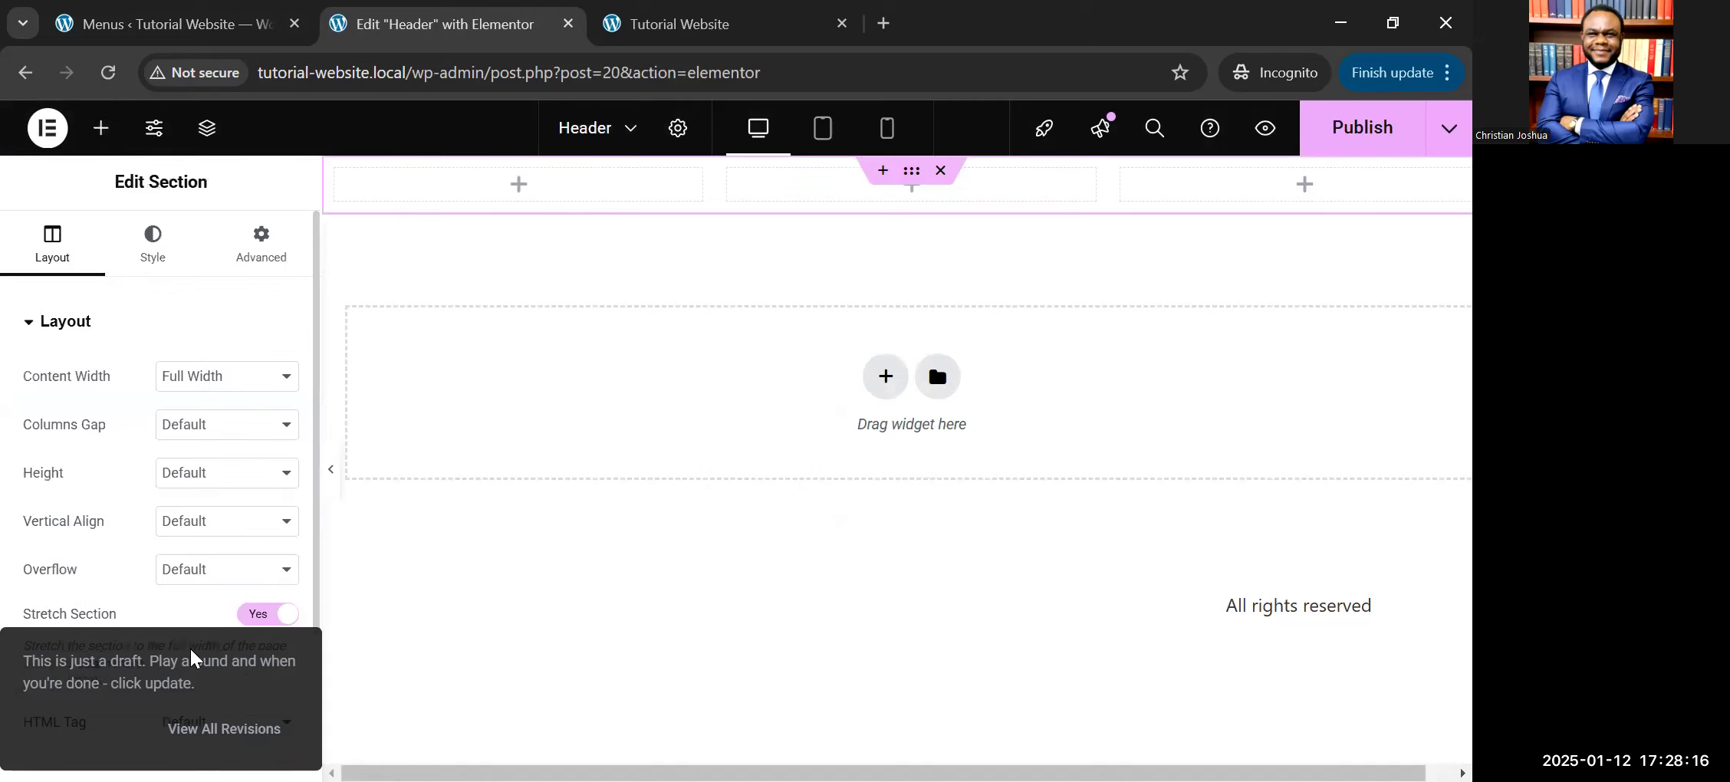
scroll(146, 462, down, 3)
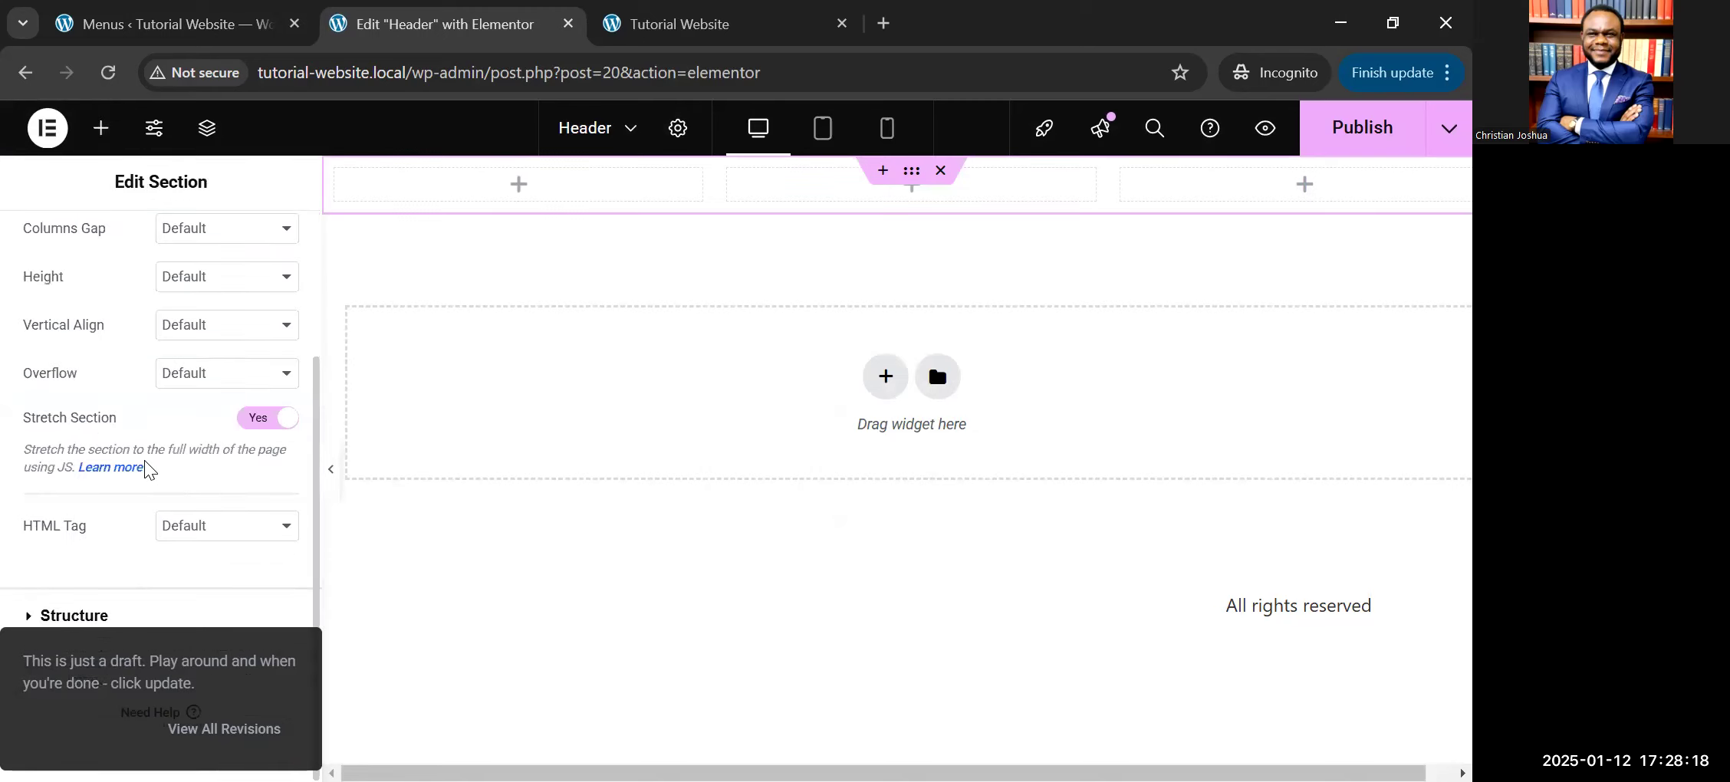
scroll(146, 463, up, 3)
click(86, 323)
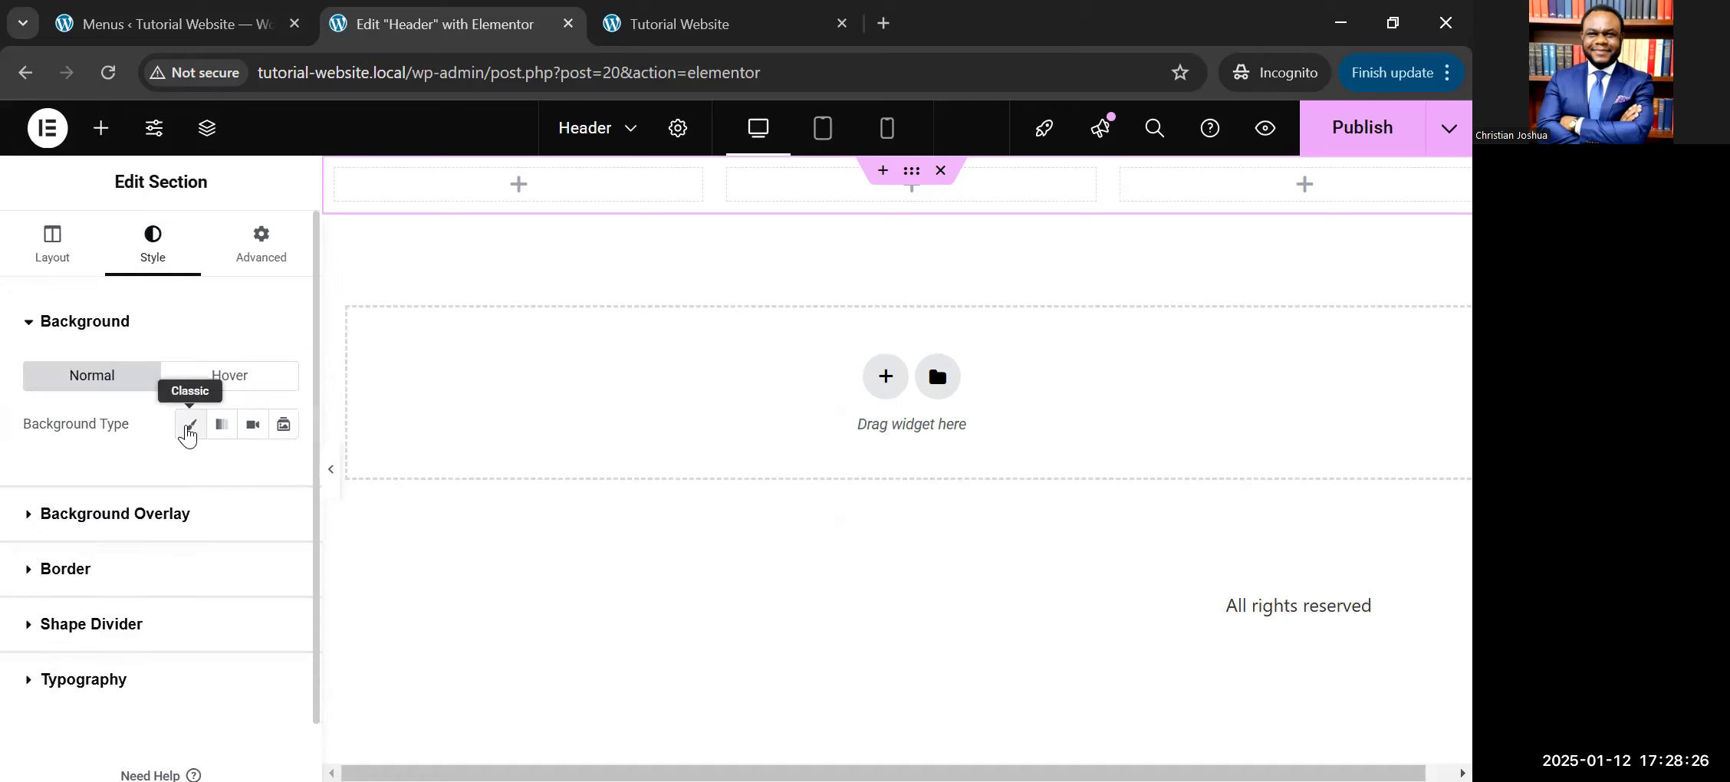
click(188, 434)
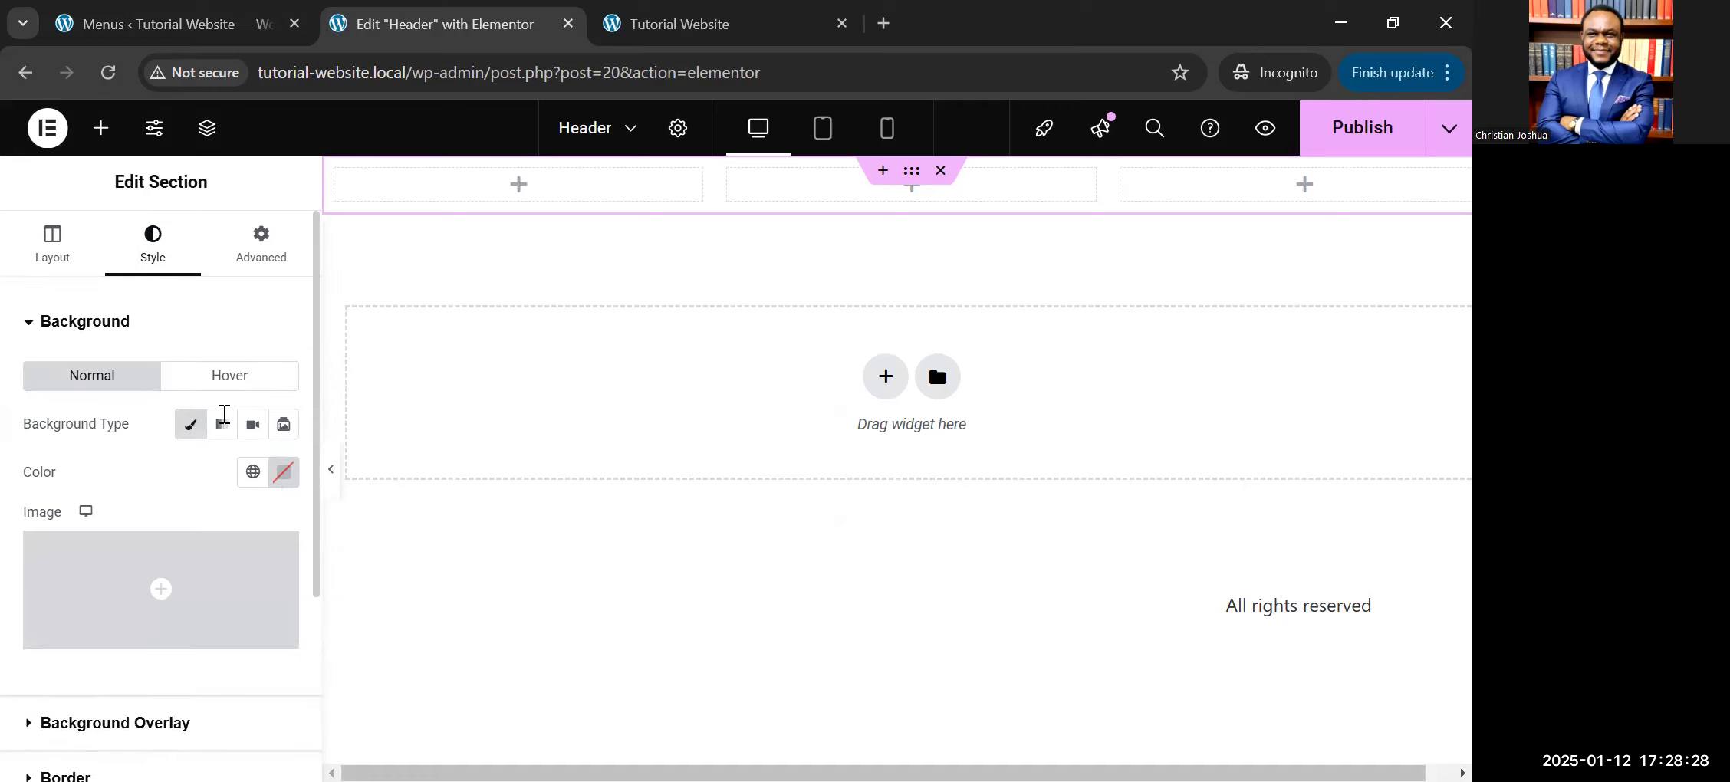
click(283, 472)
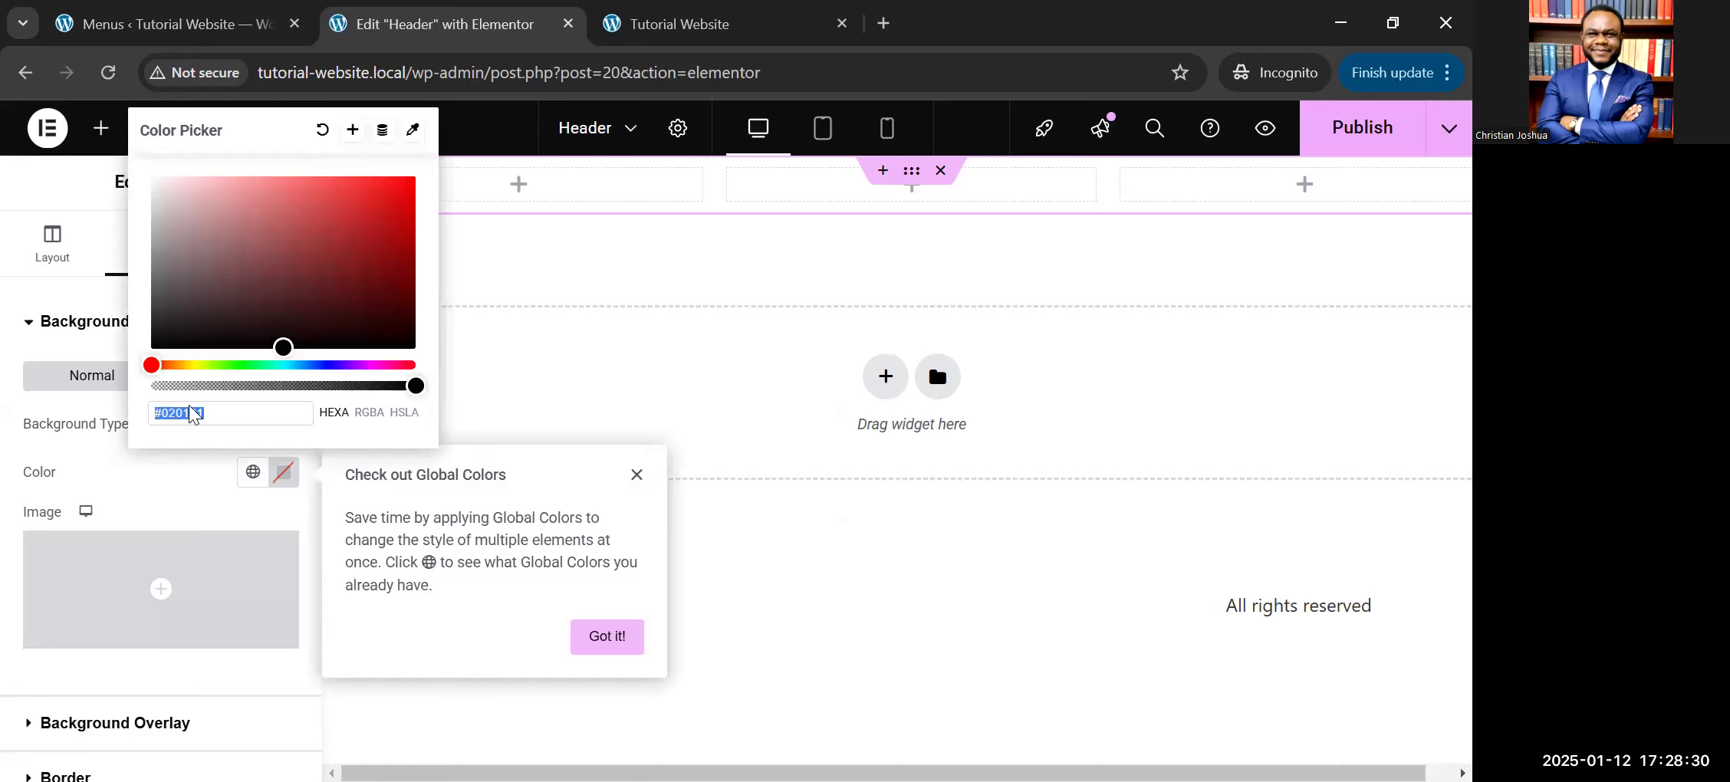
click(280, 473)
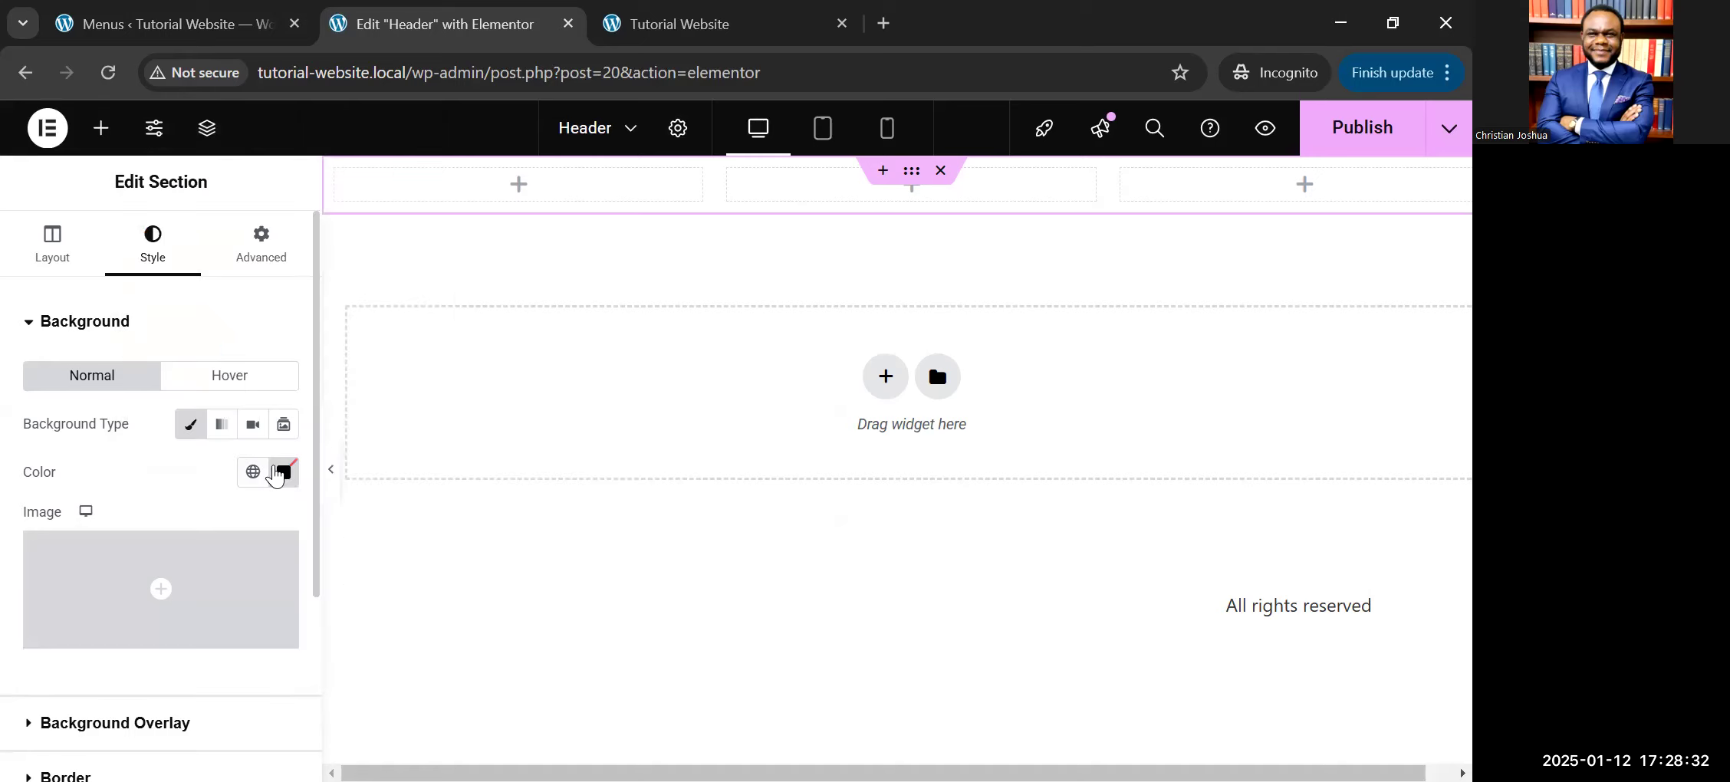
click(278, 472)
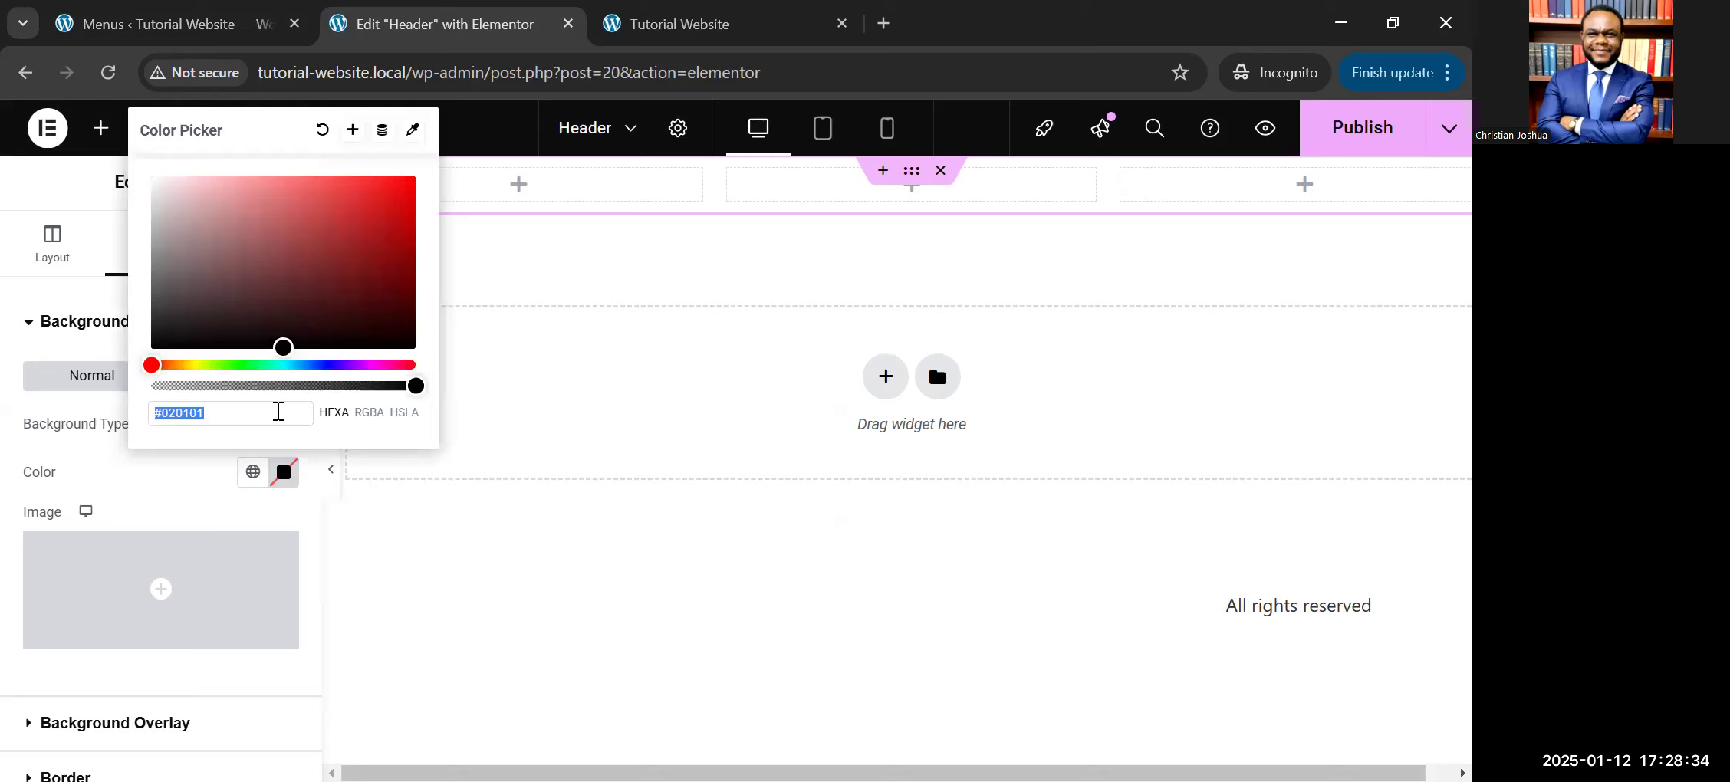
text(2c2)
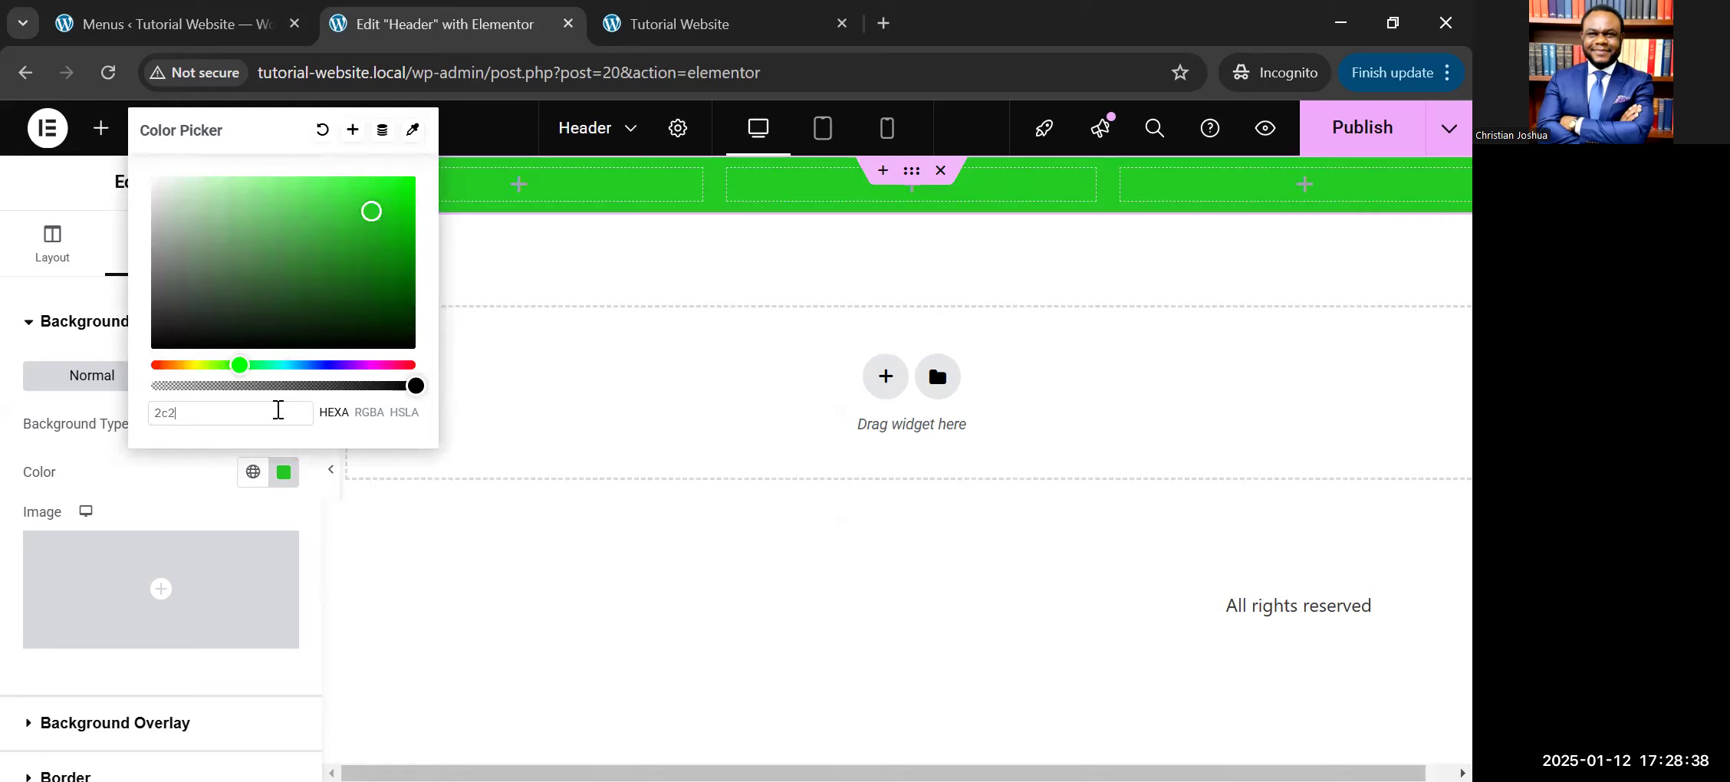
text(c2c)
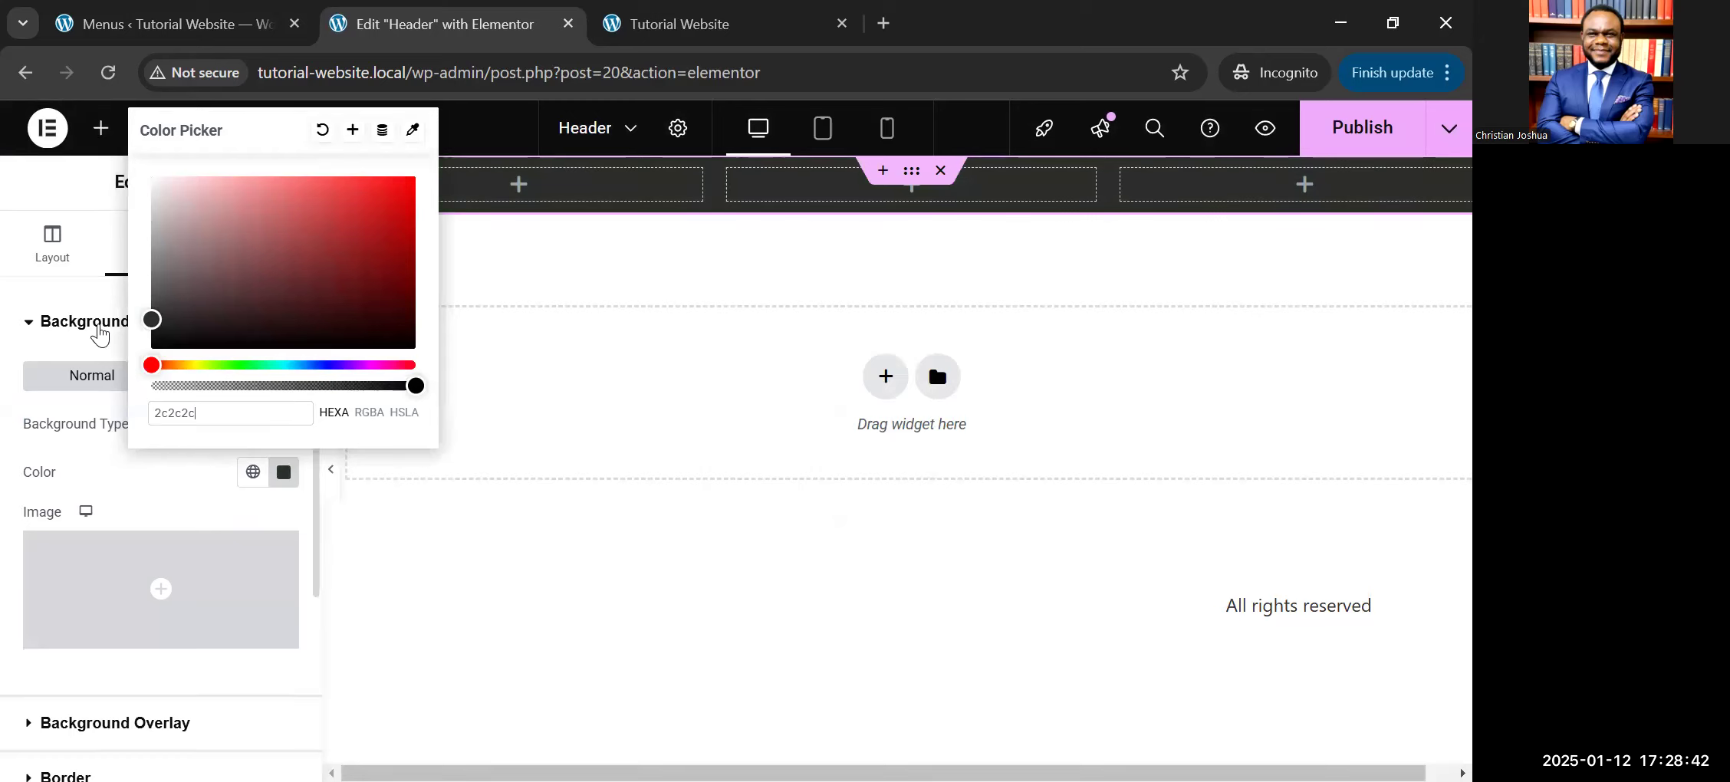
click(592, 265)
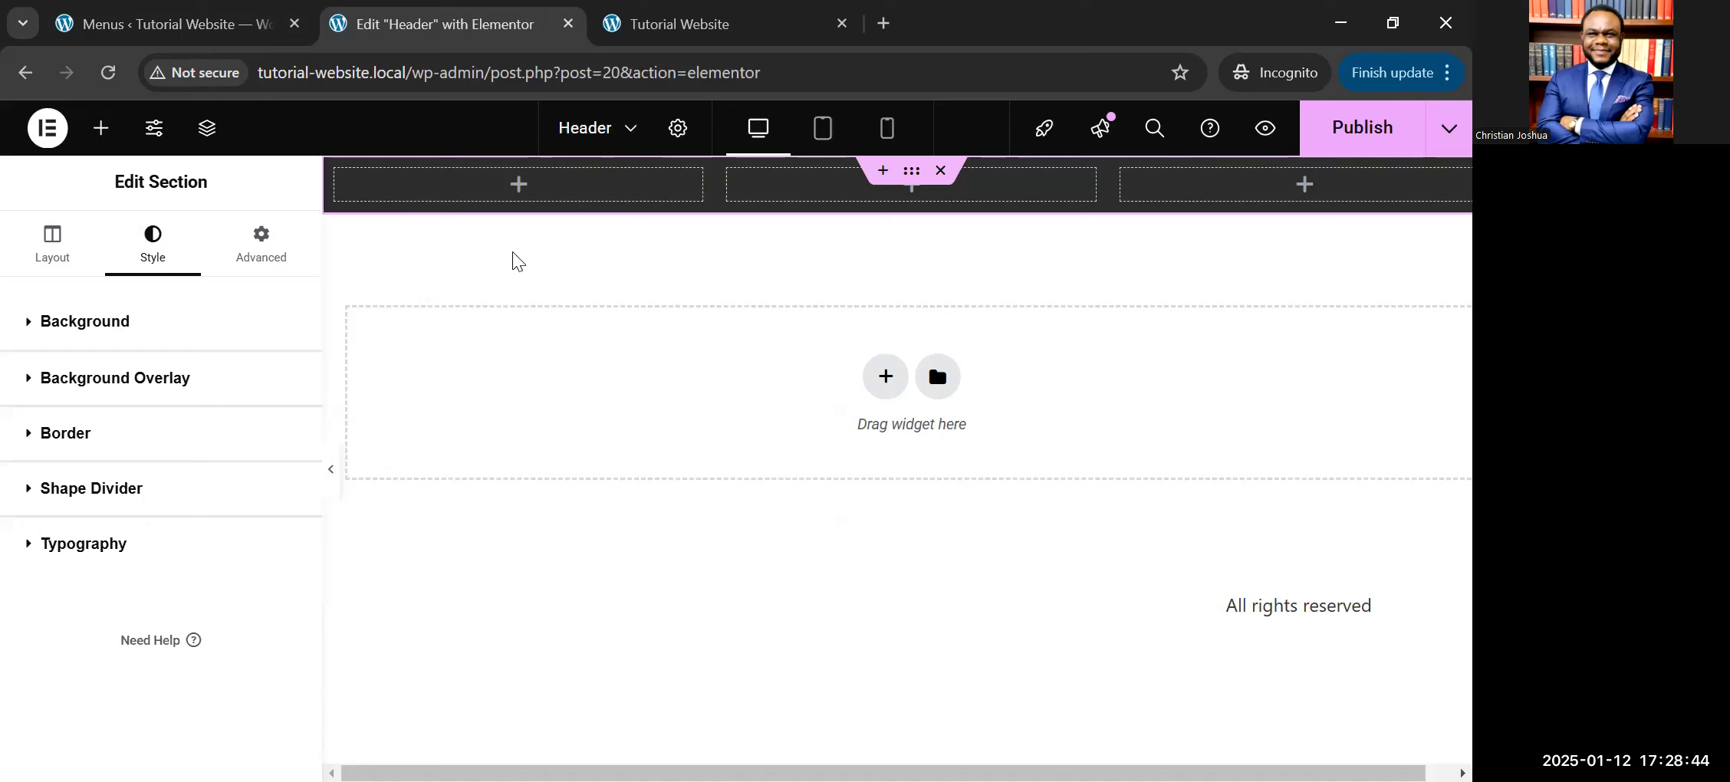
Step: Add a Heading widget to the section's first column and set its title to "Test Logo"
click(520, 189)
drag(231, 547, 503, 186)
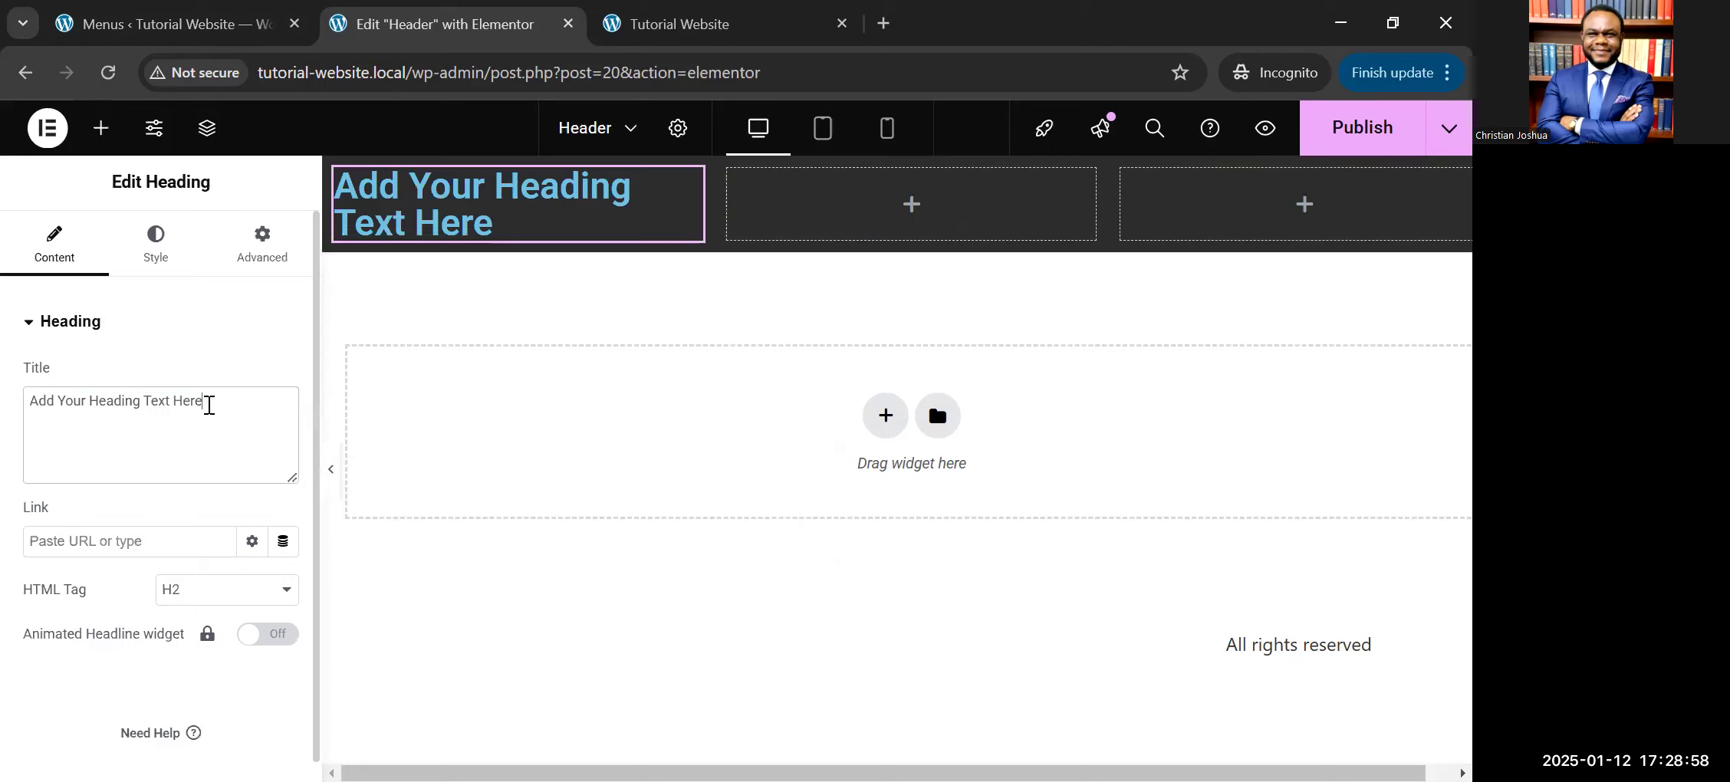
key(ctrl+a)
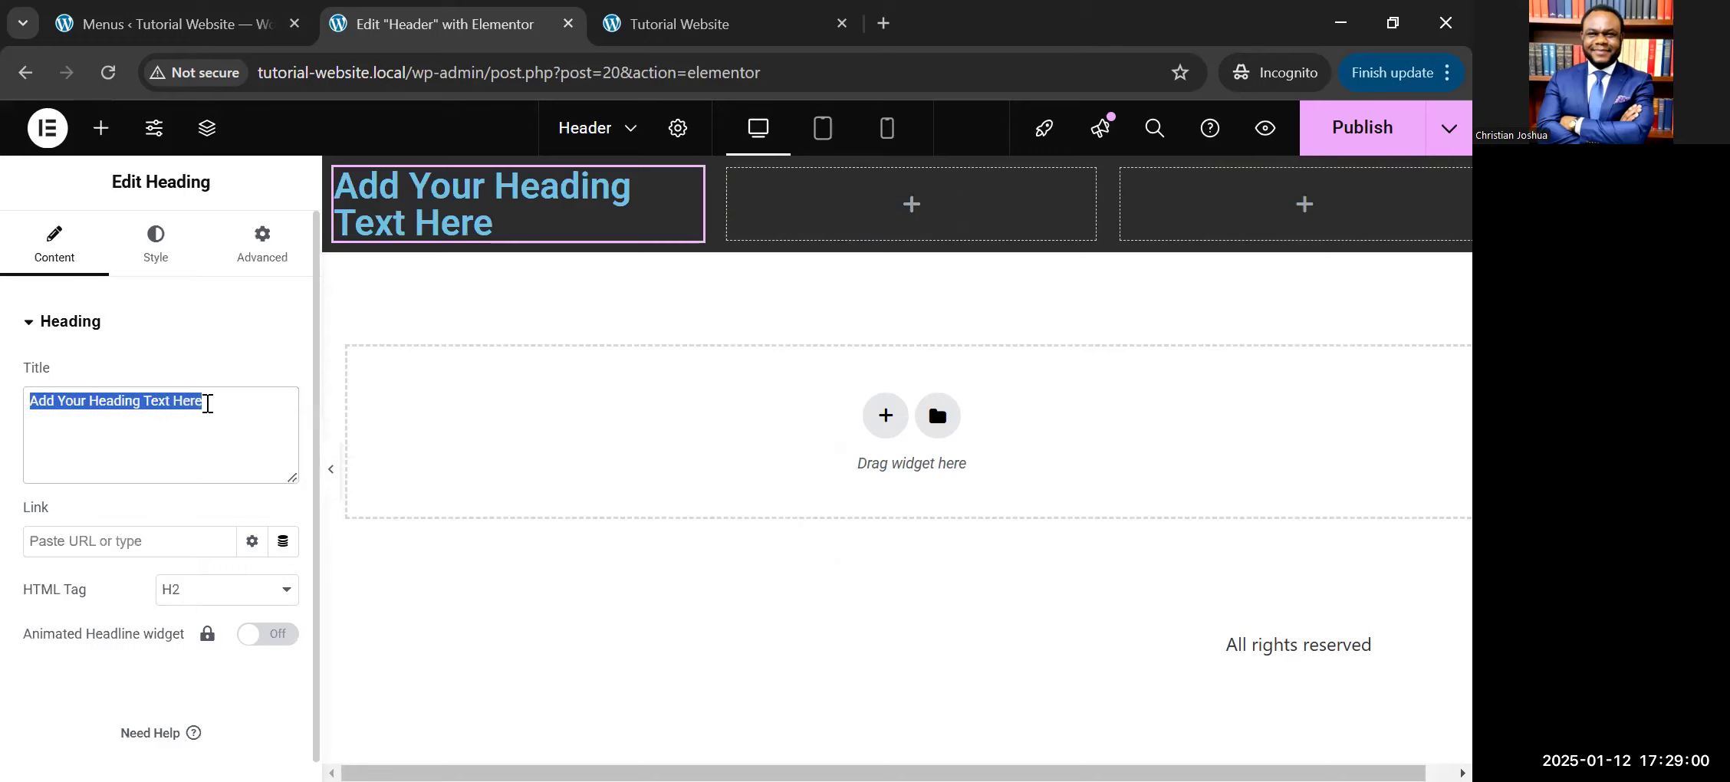
text(Test)
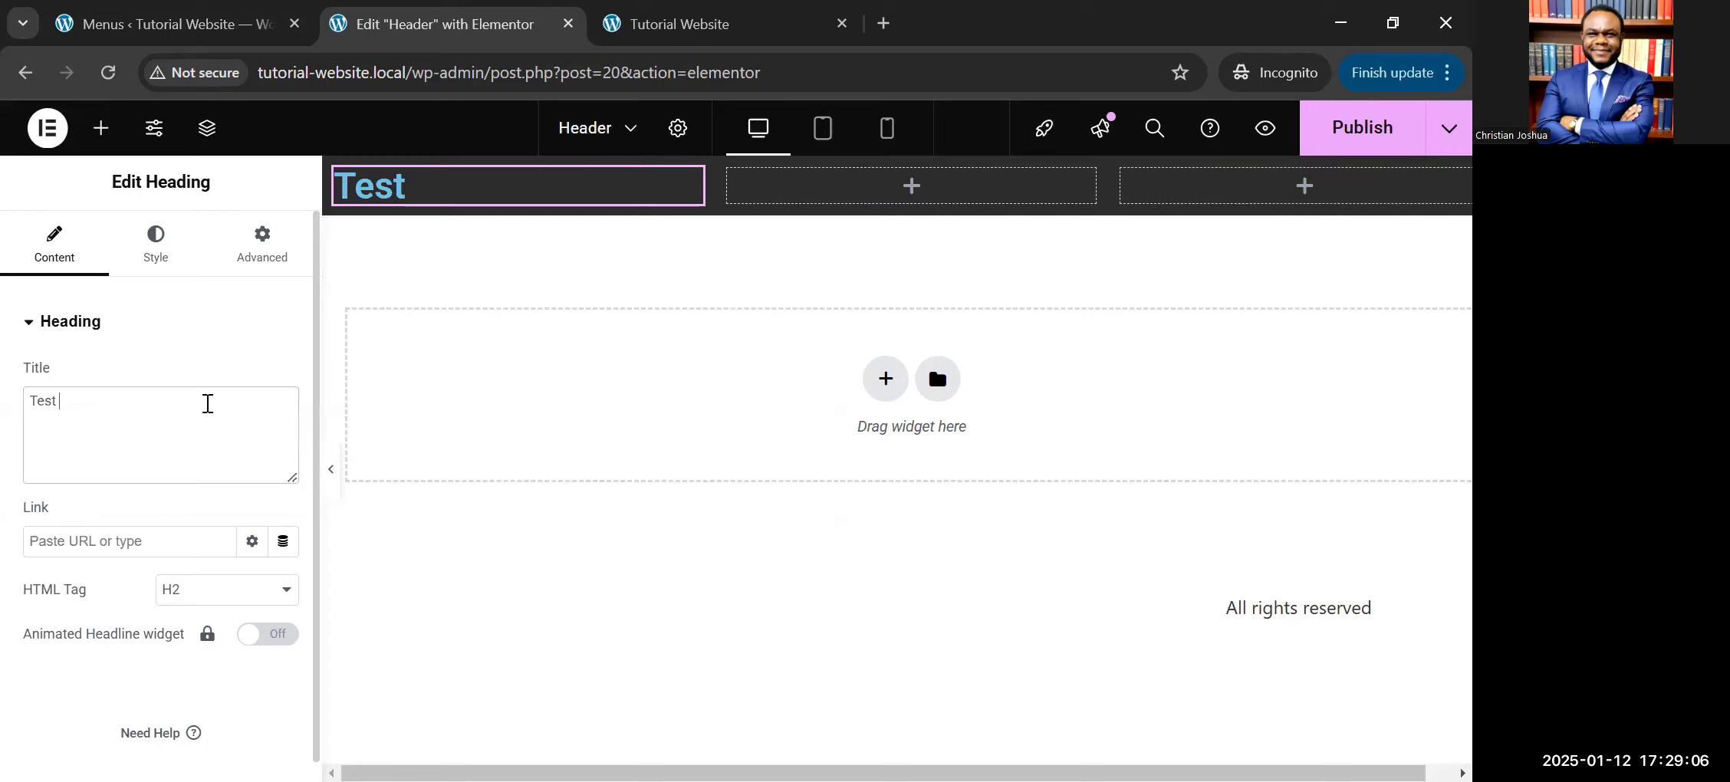
text(Logo)
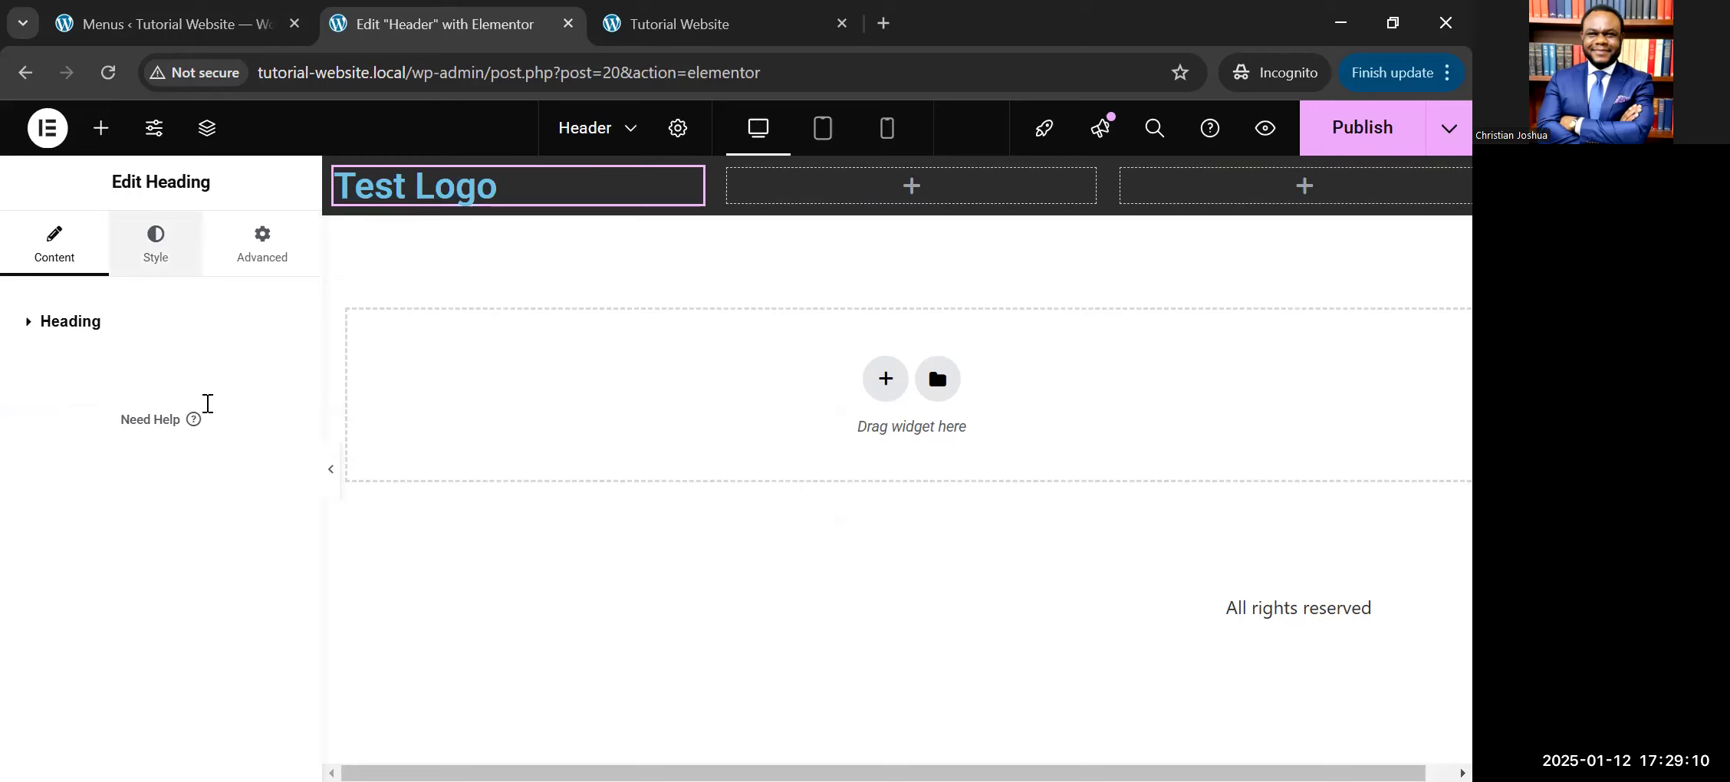
Step: Center the "Test Logo" heading within its column
click(156, 244)
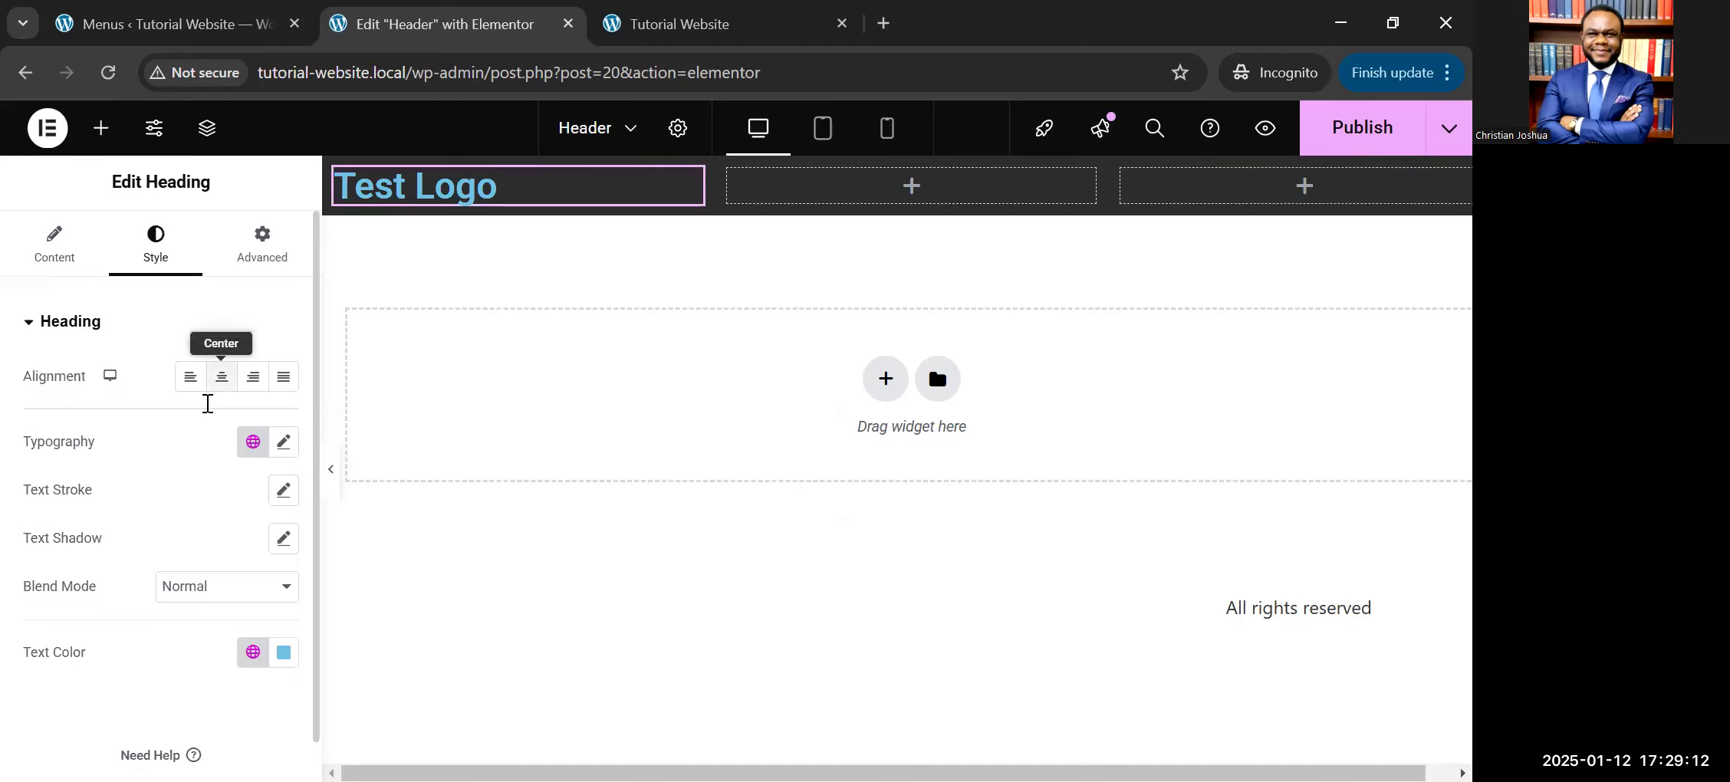
click(221, 376)
scroll(258, 630, down, 1)
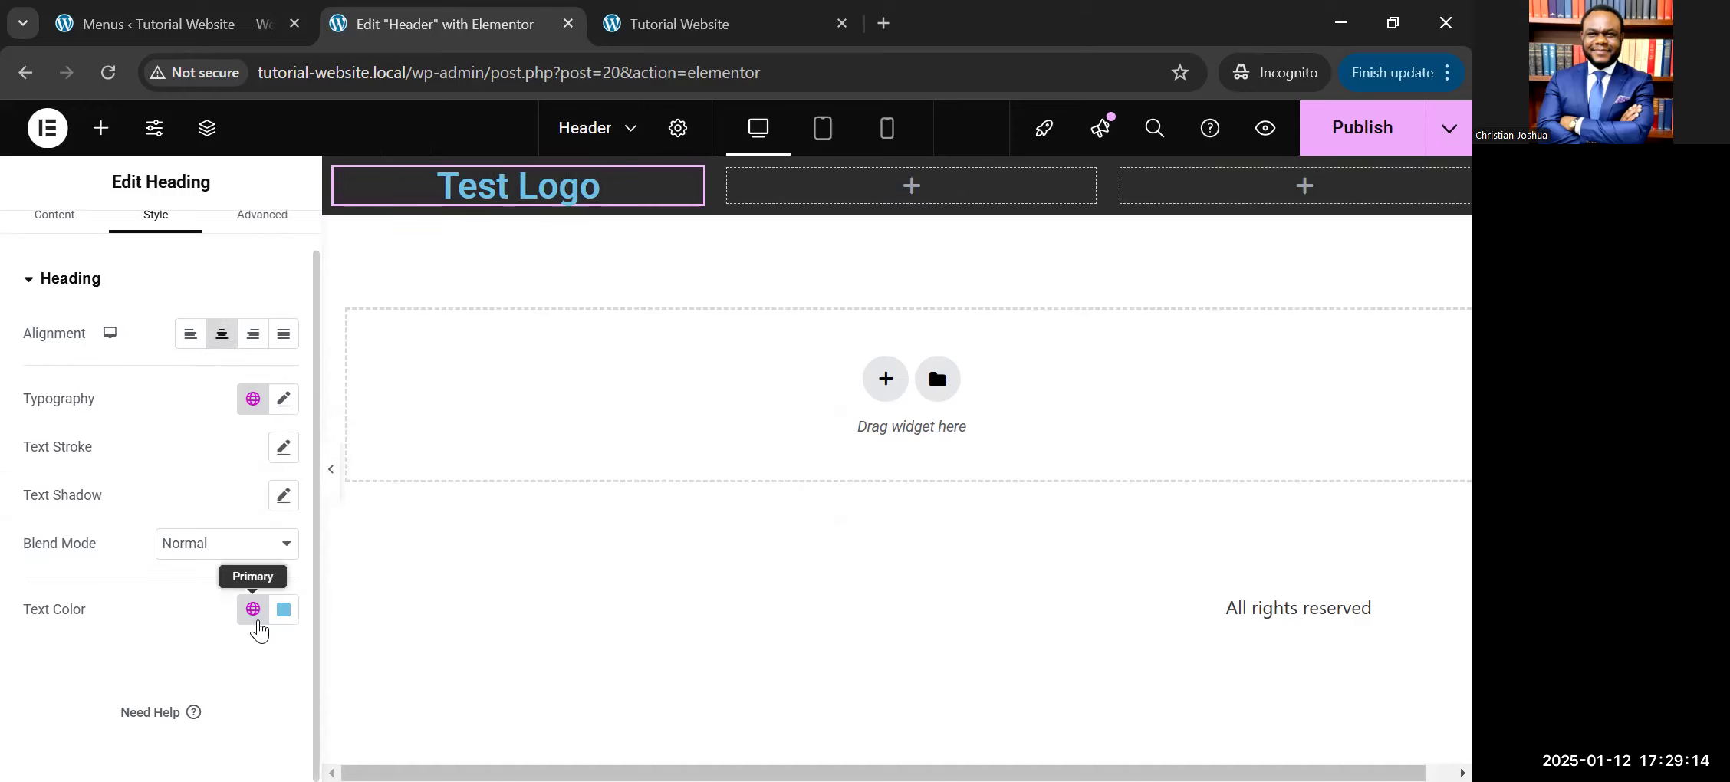
Step: Change the "Test Logo" heading's text color to white, #FFFFFF
click(257, 625)
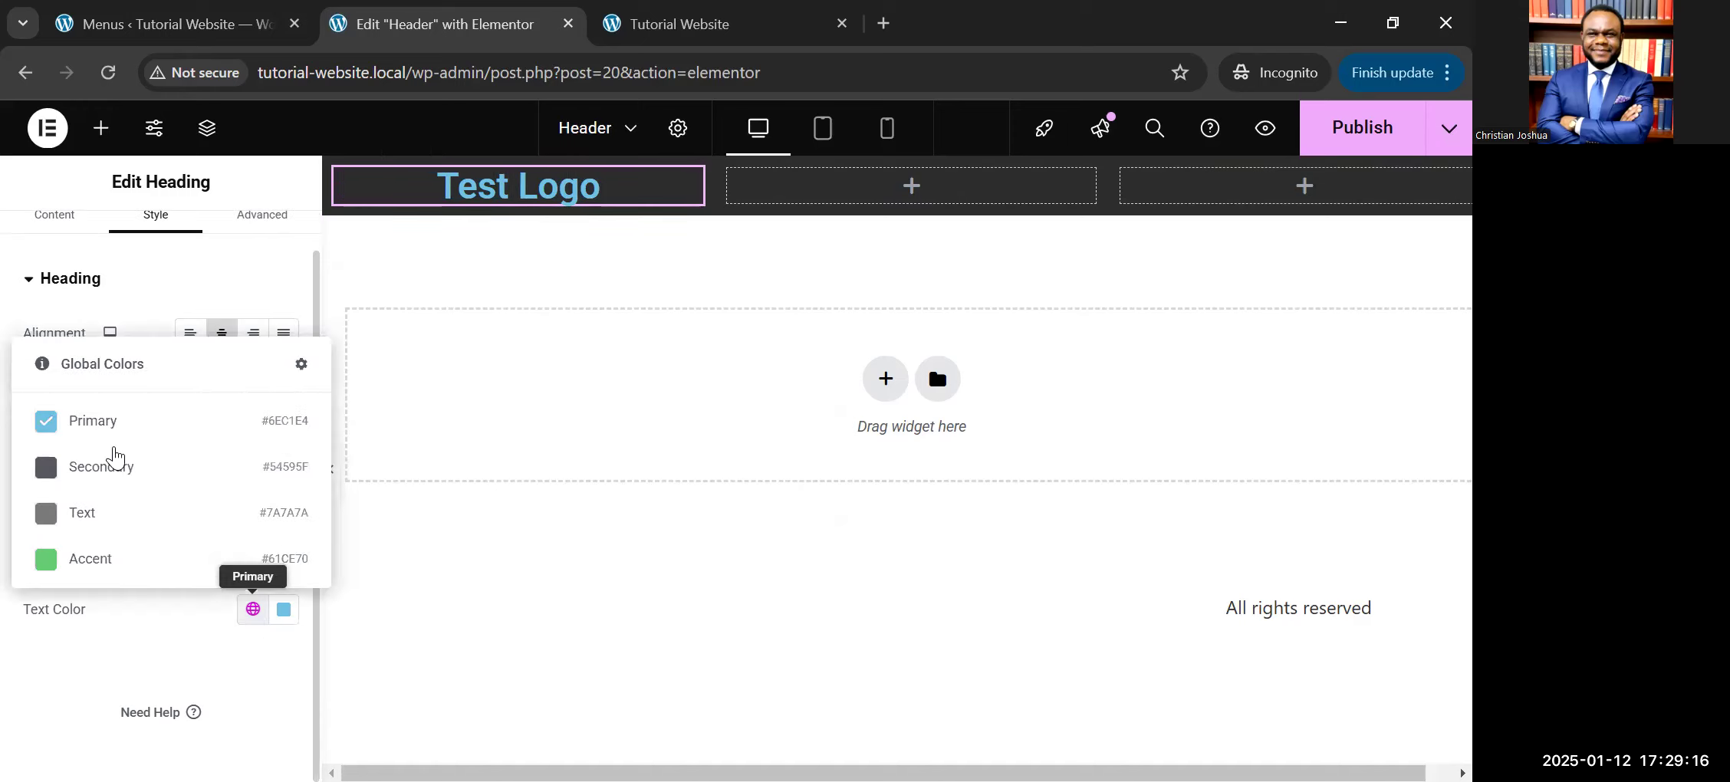
click(280, 622)
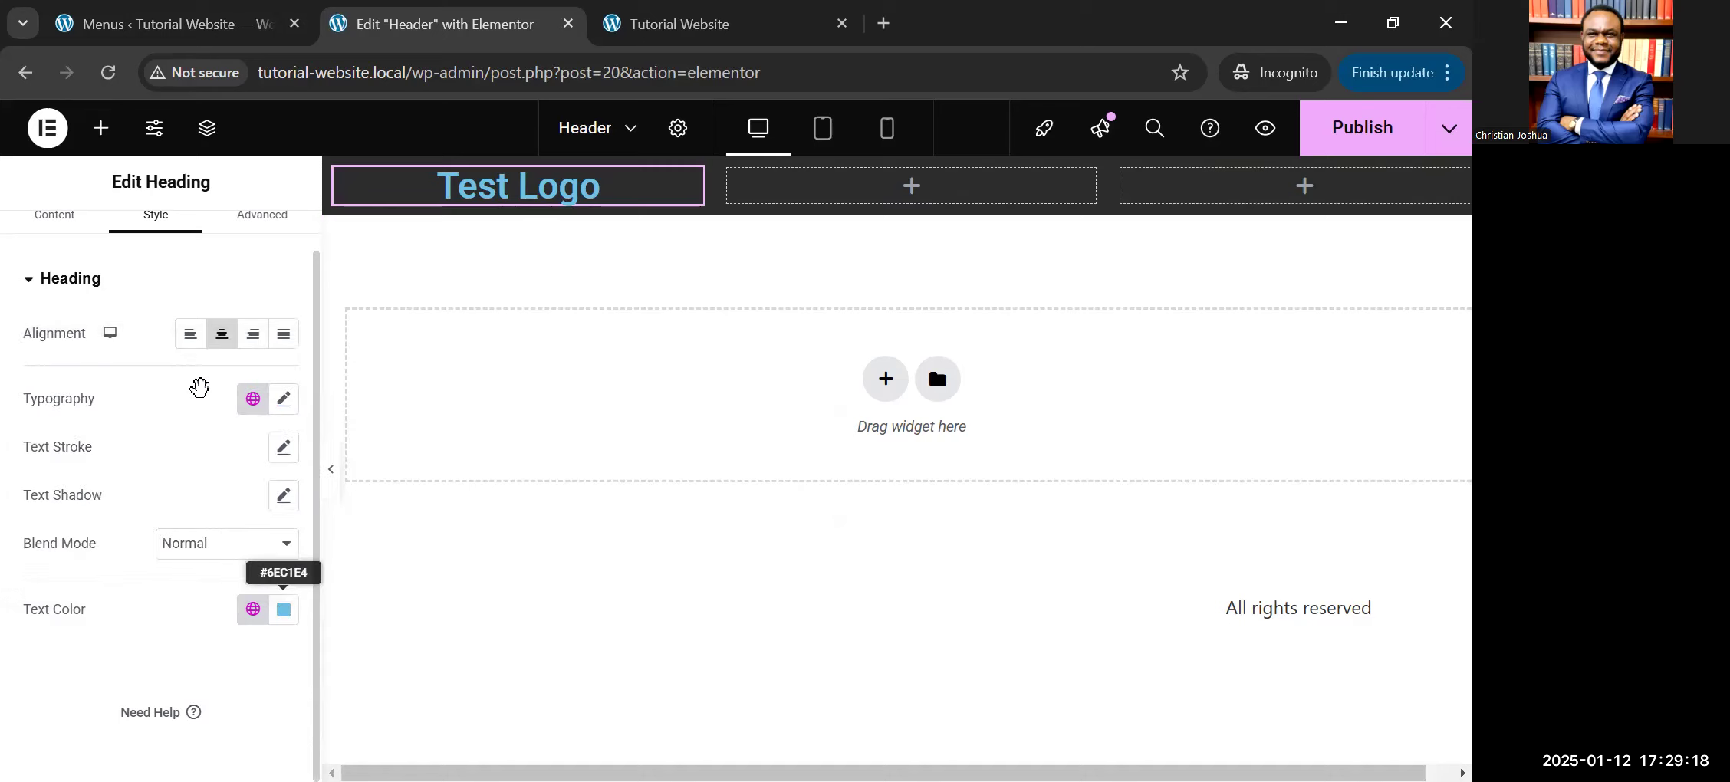
drag(159, 330, 151, 314)
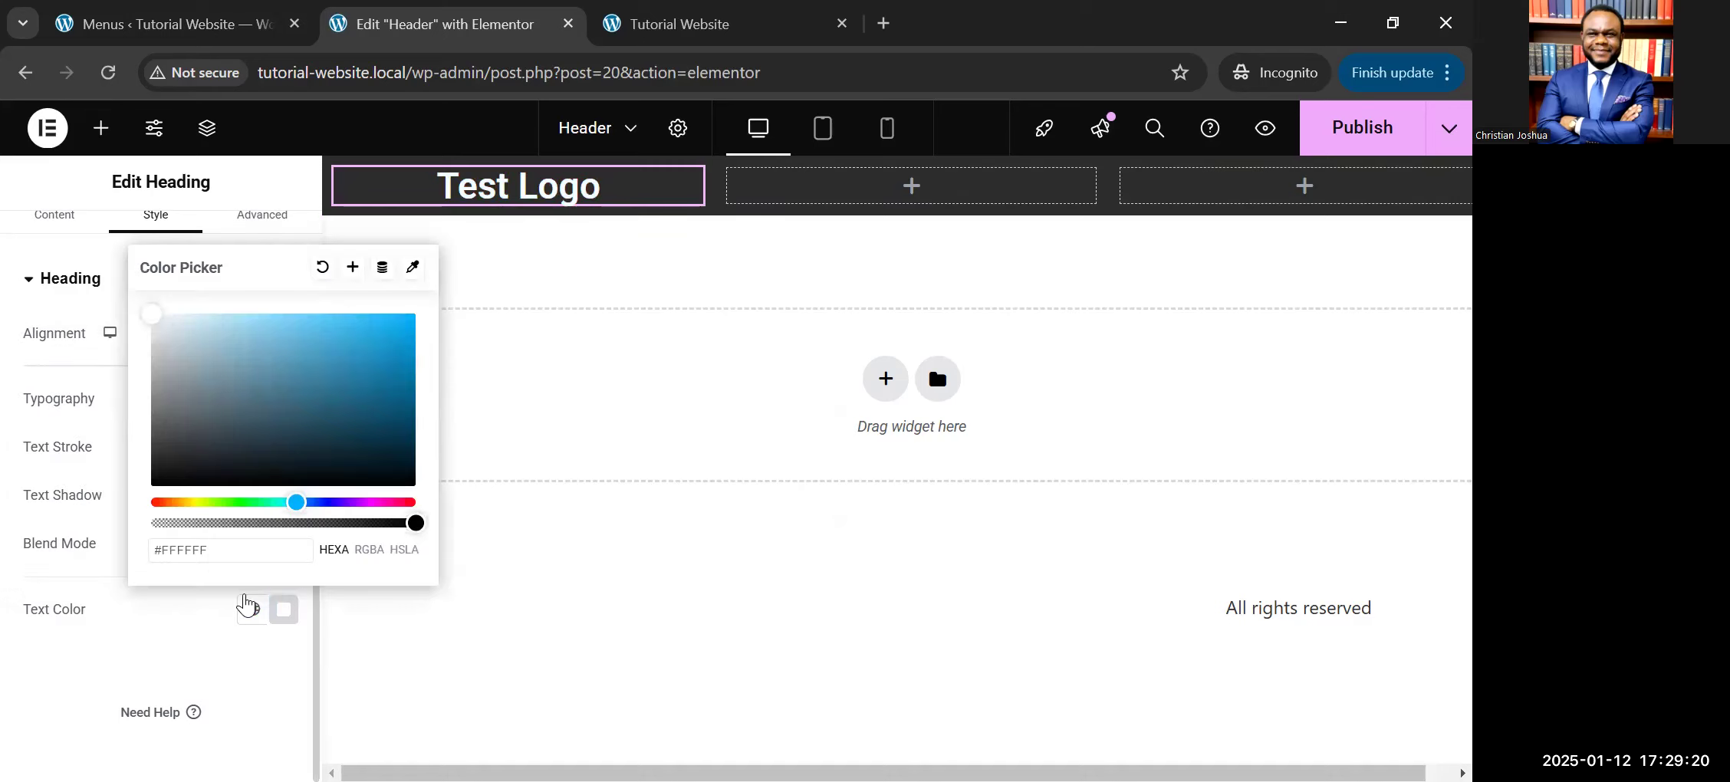
click(244, 599)
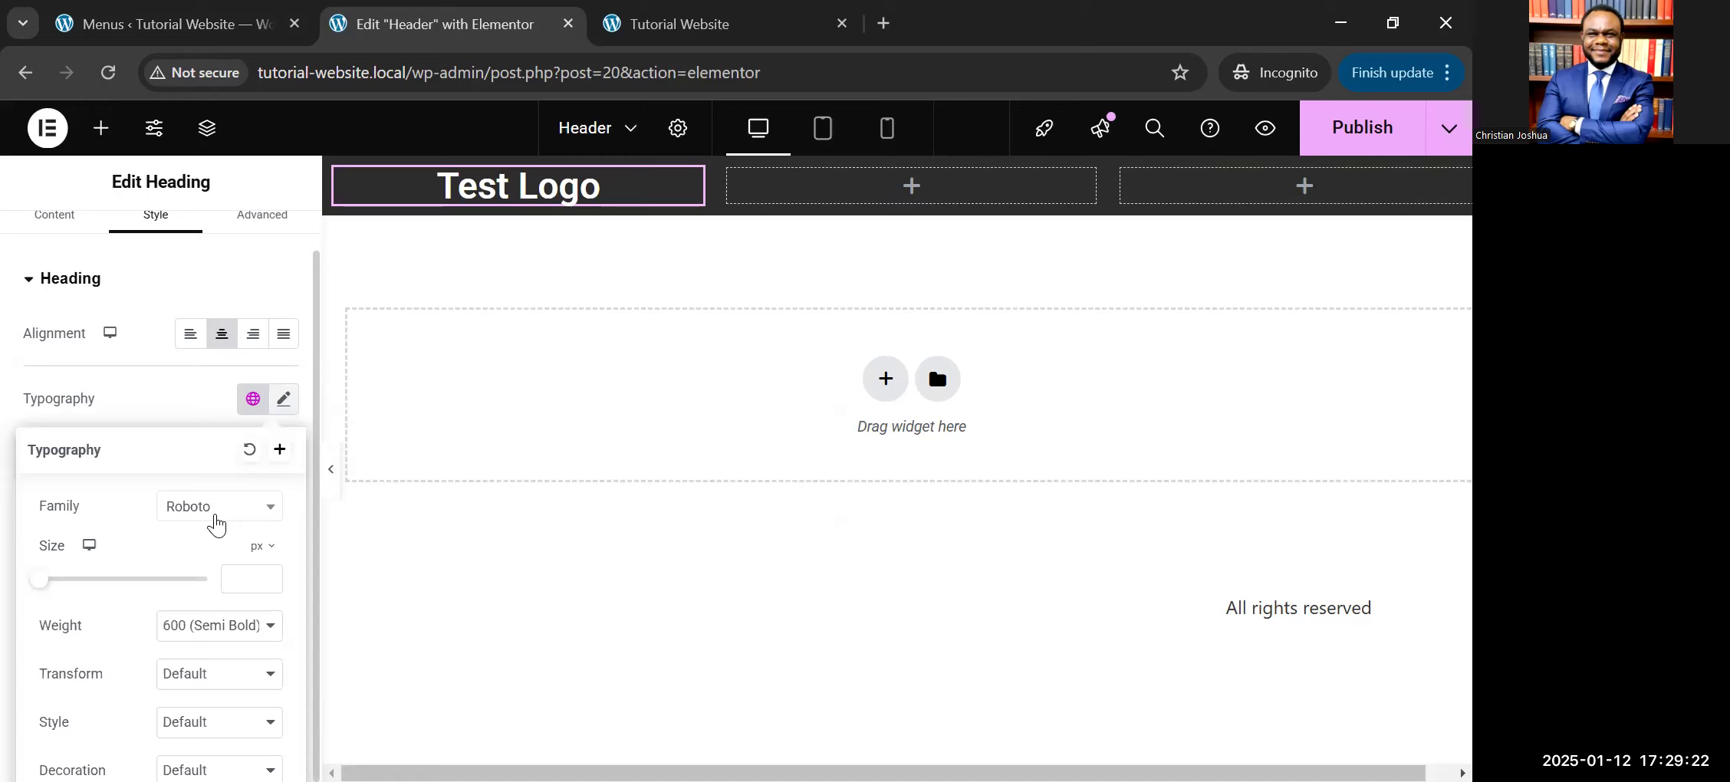
Step: Set the logo heading's typography to the Poppins family, weight 900 (Black), with uppercase text transform
click(217, 511)
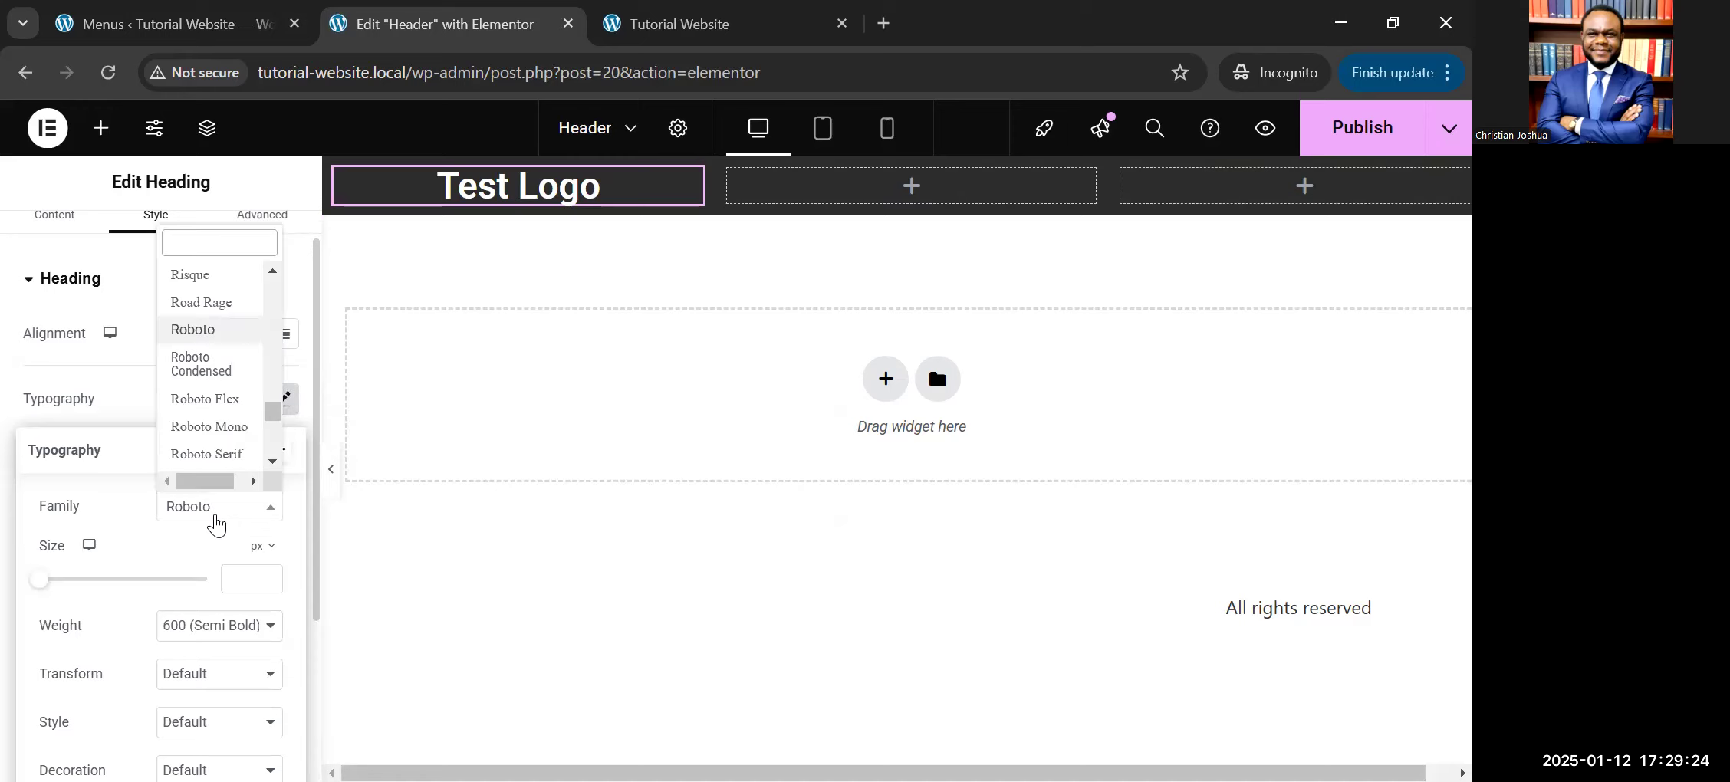
text(poppims)
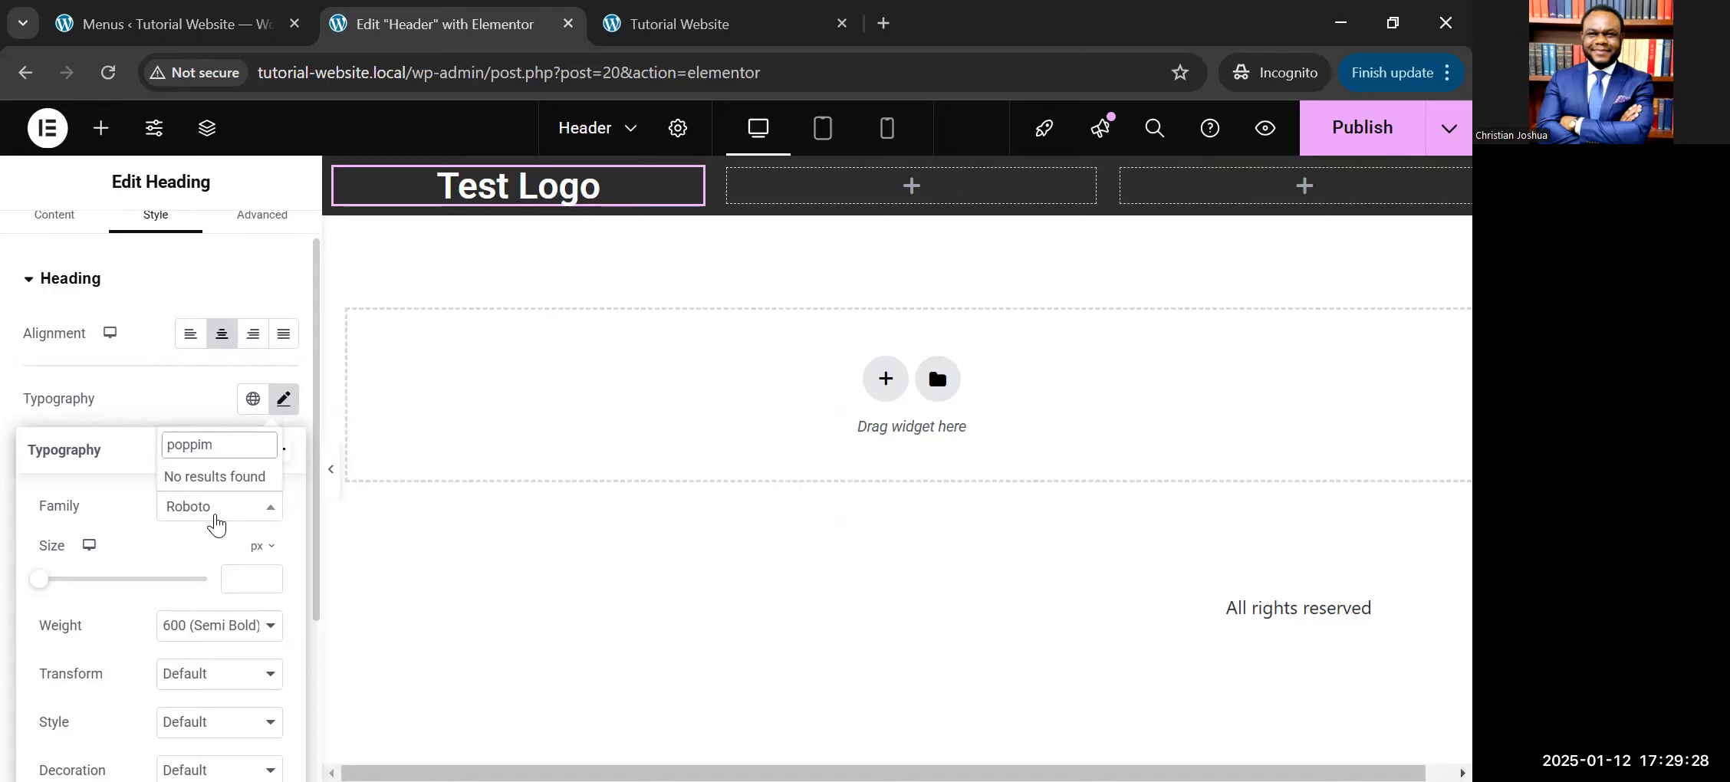
key(BackSpace)
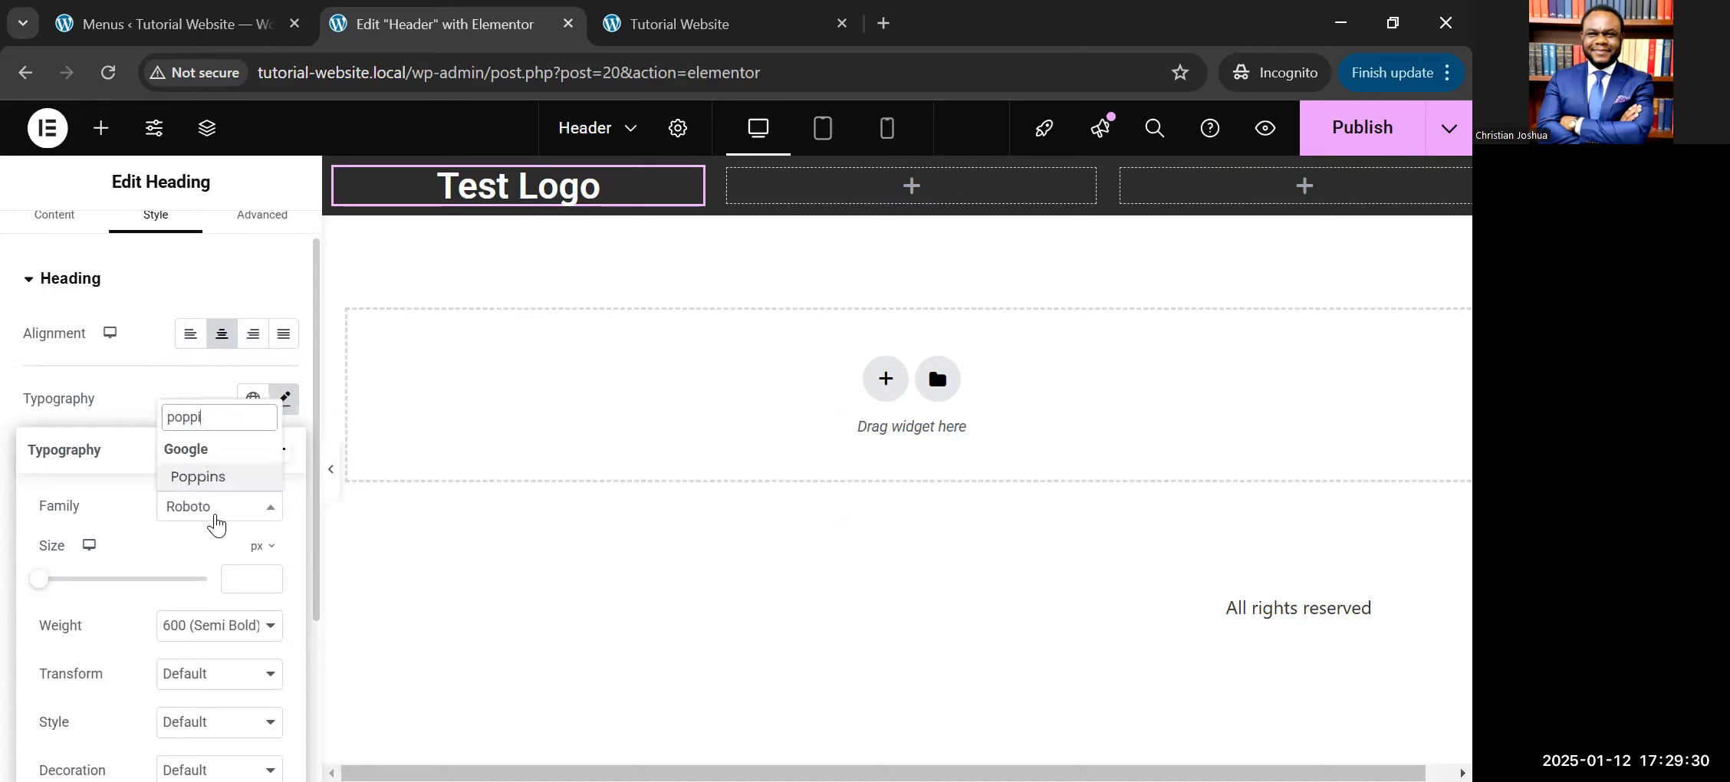
key(Return)
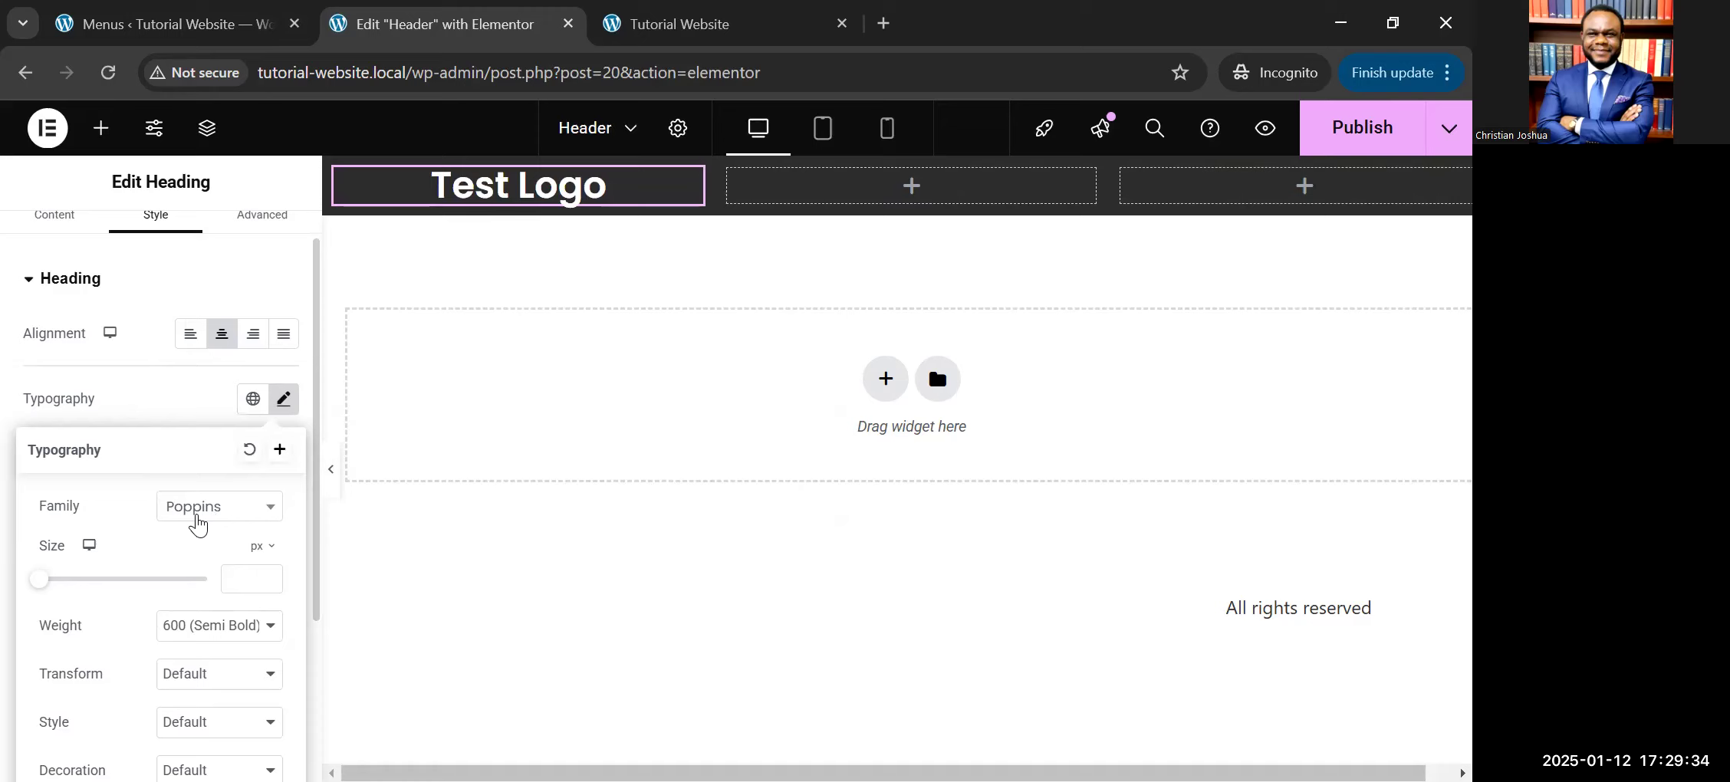
click(191, 671)
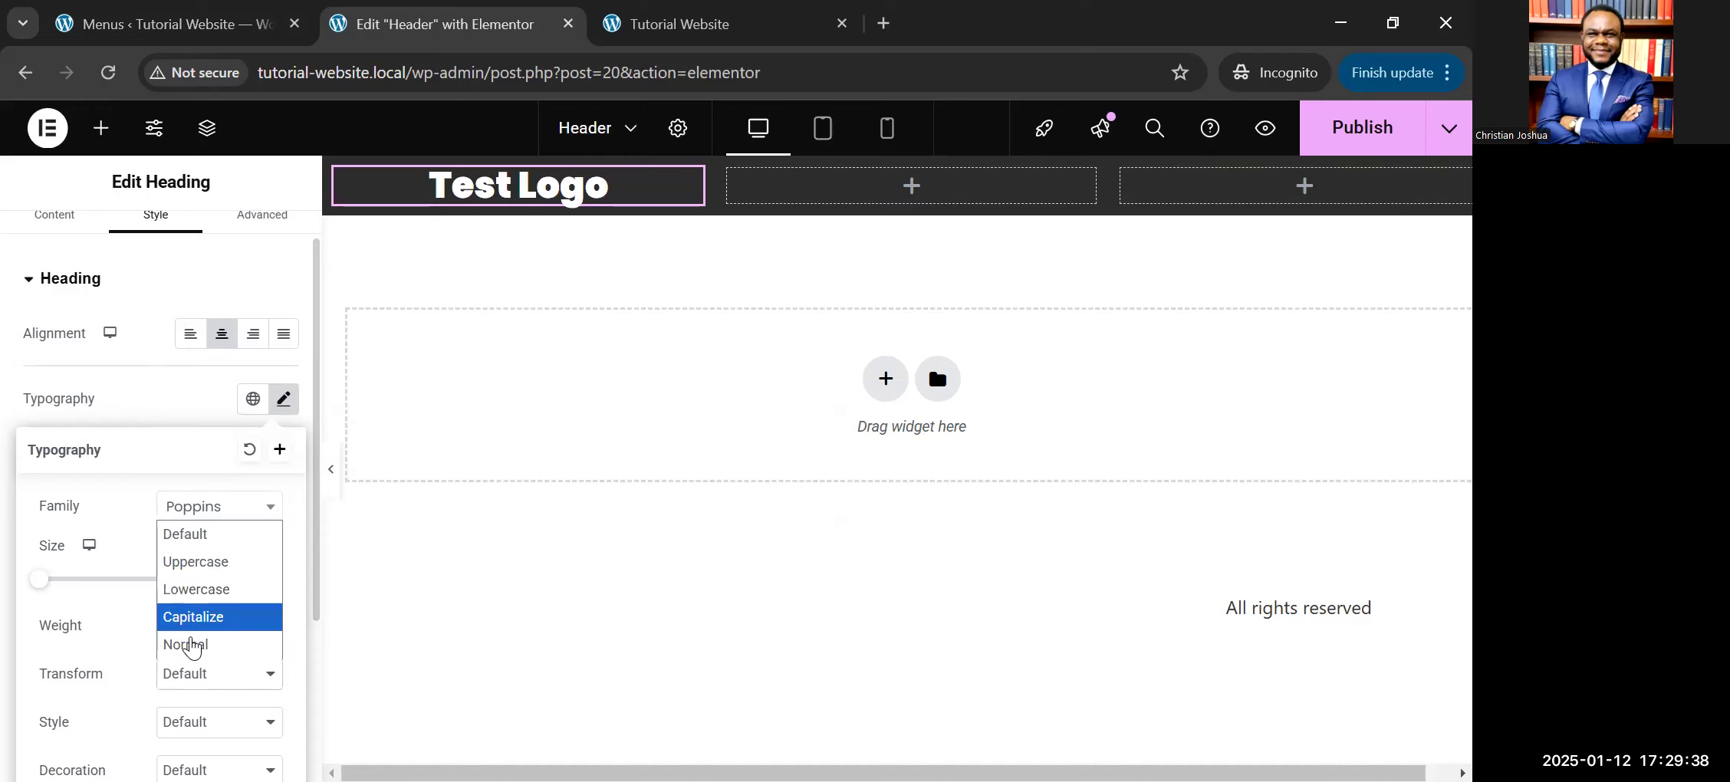
click(213, 566)
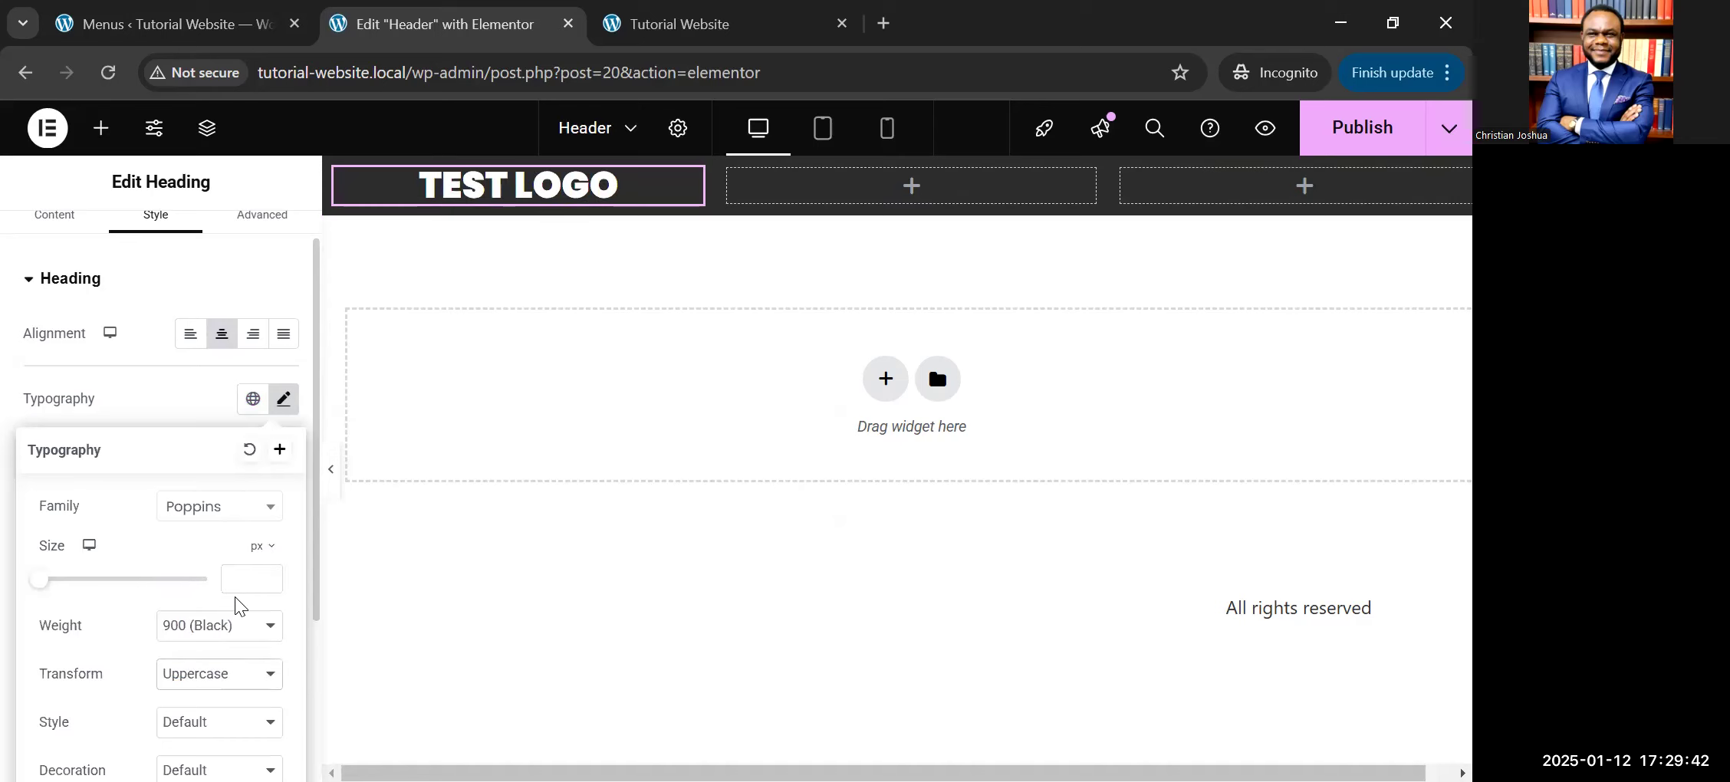
click(285, 405)
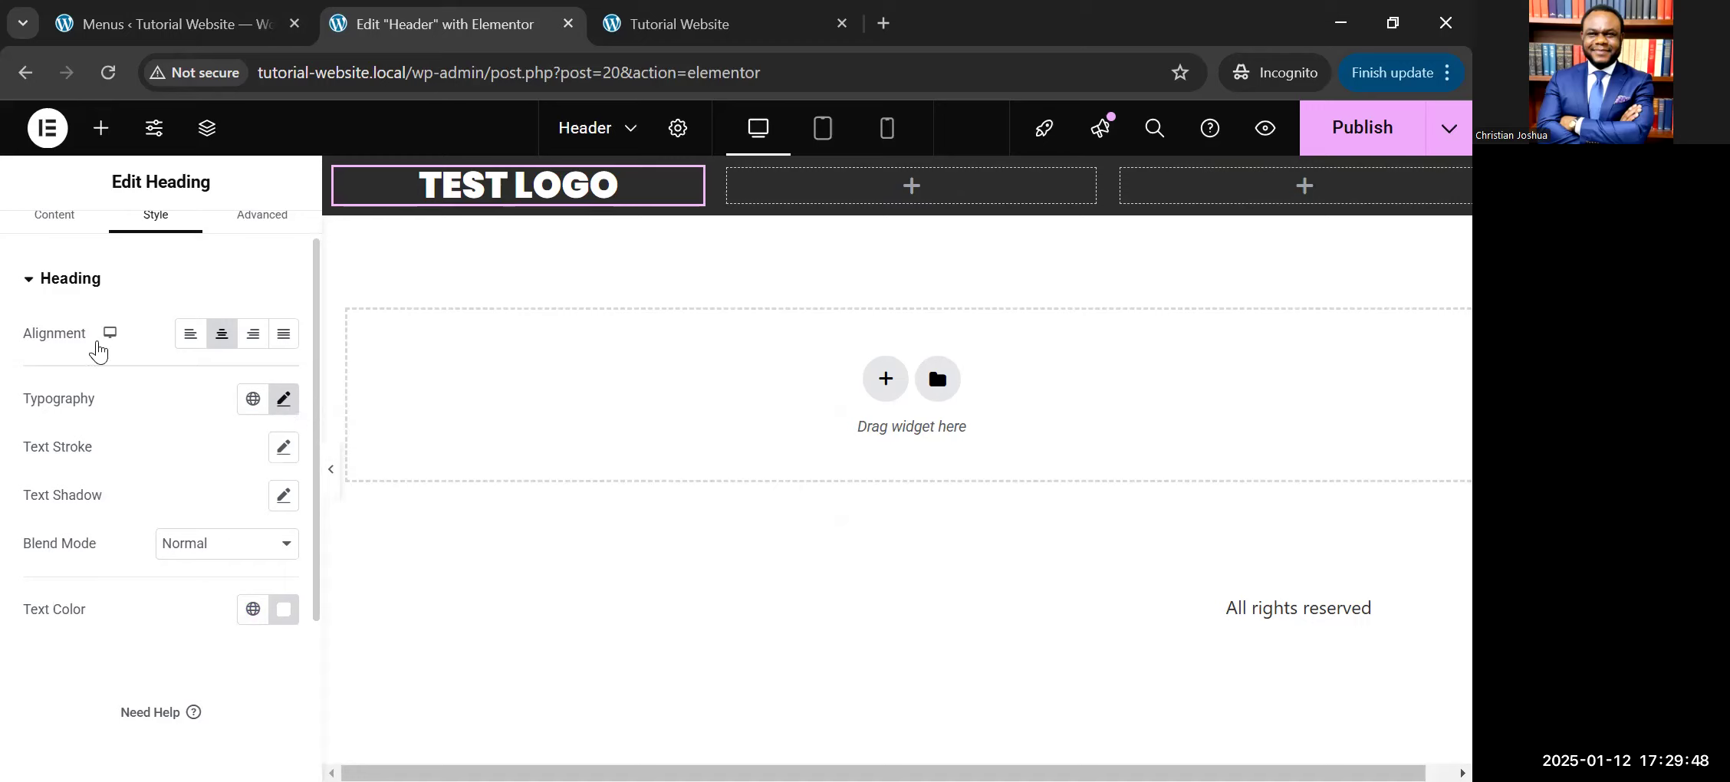
click(82, 280)
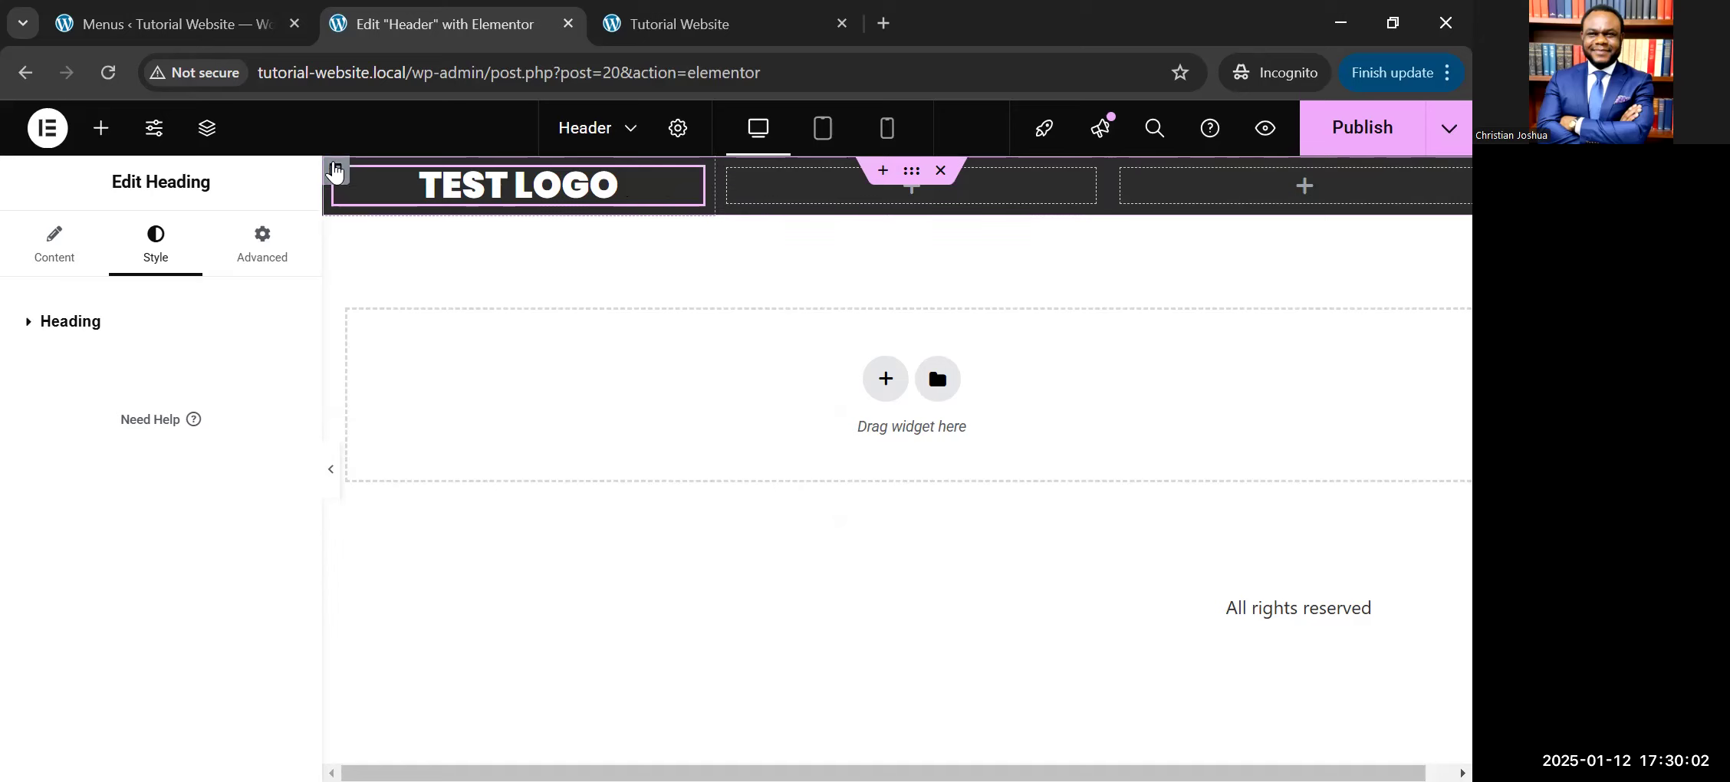
Step: Set the vertical alignment of all three header columns to Middle
click(335, 168)
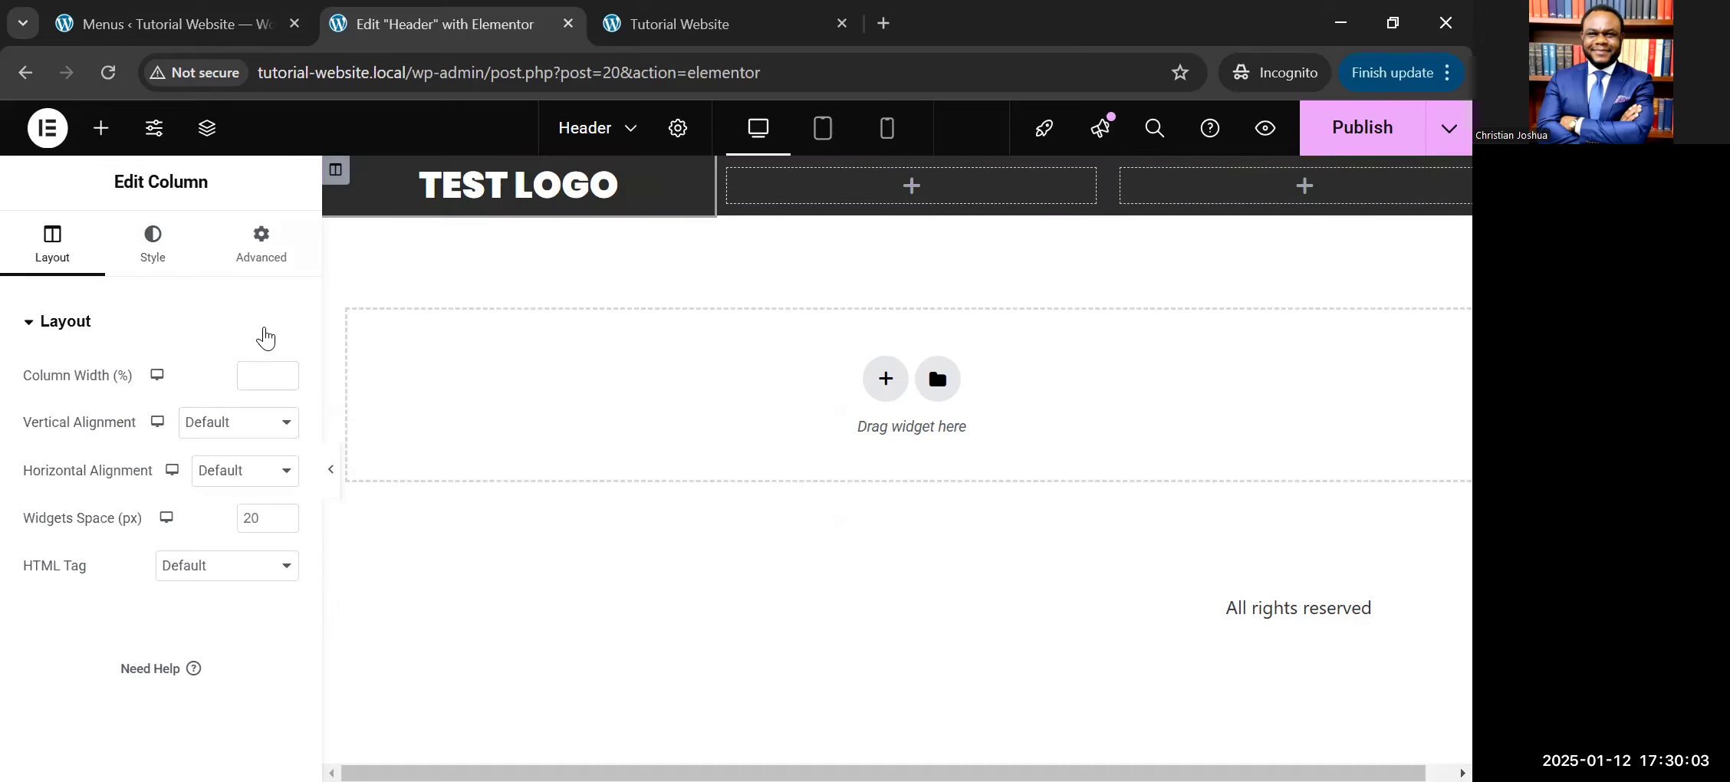
click(221, 431)
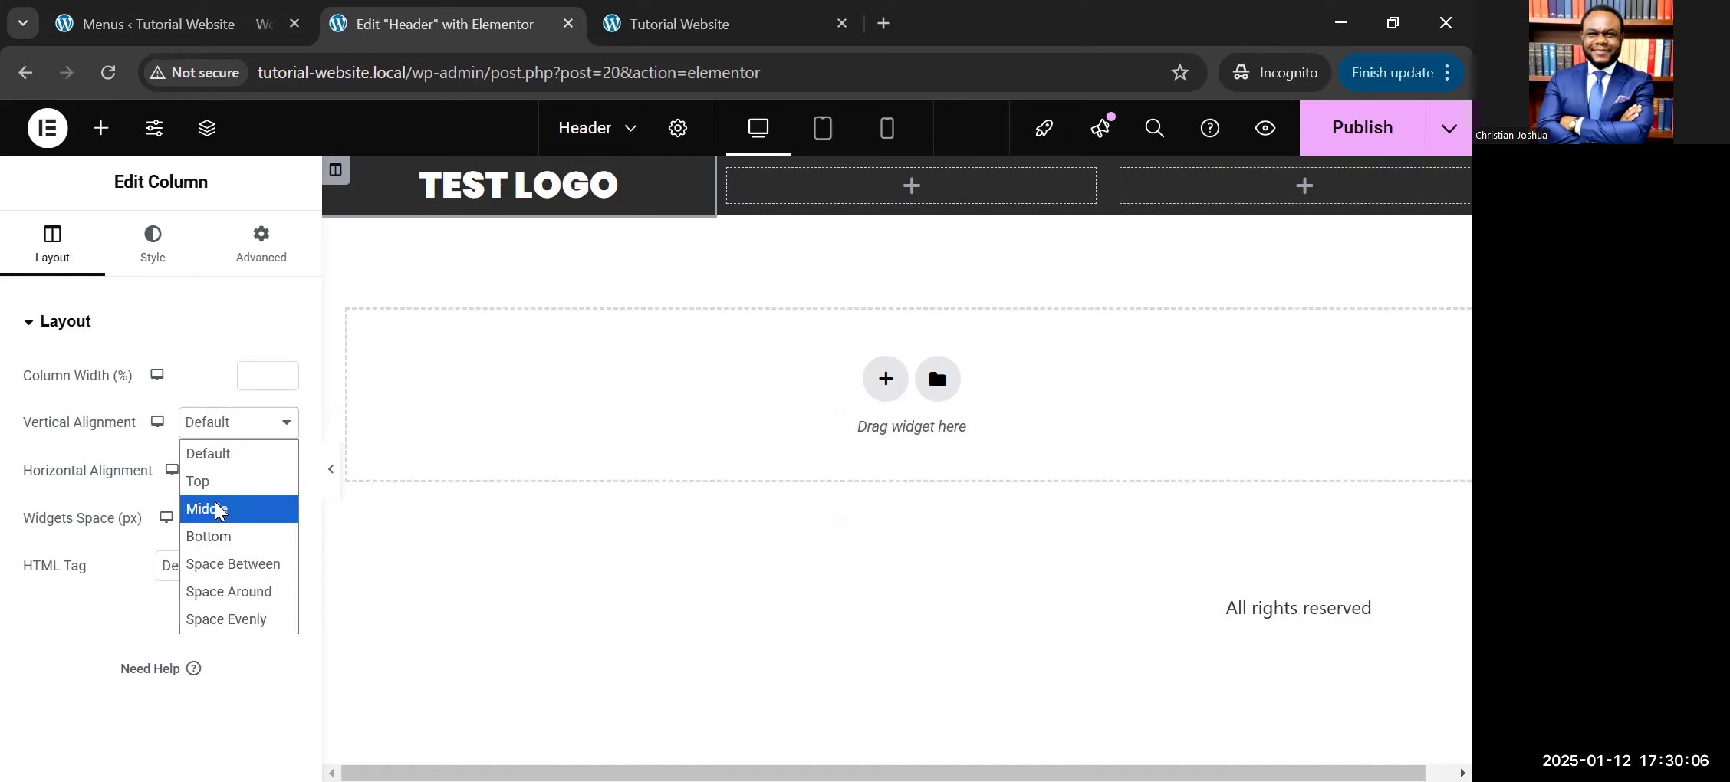
click(221, 501)
click(729, 176)
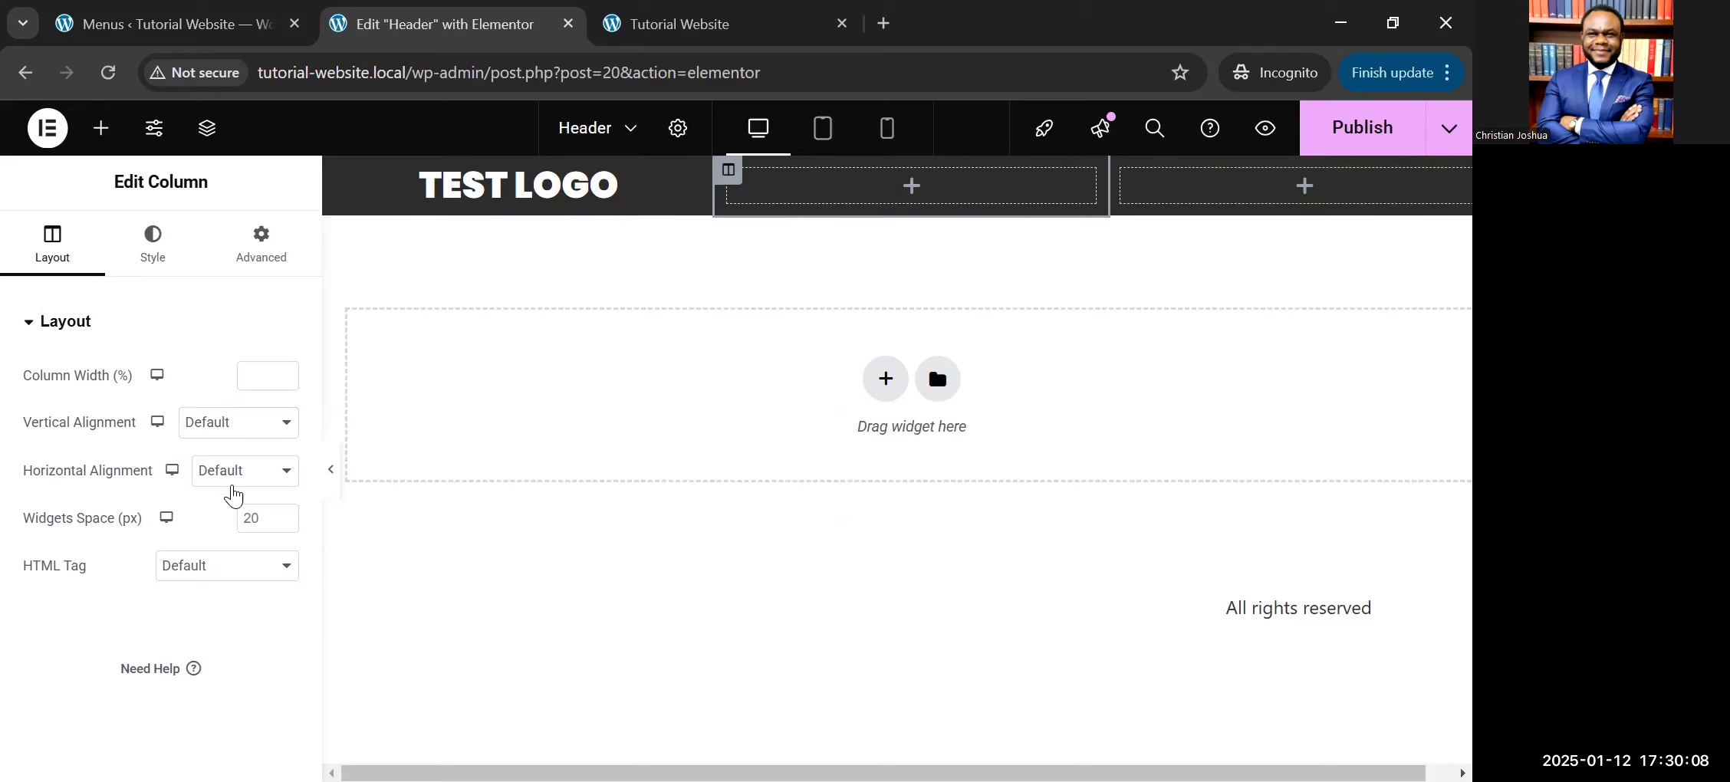
click(223, 422)
click(220, 501)
click(1121, 175)
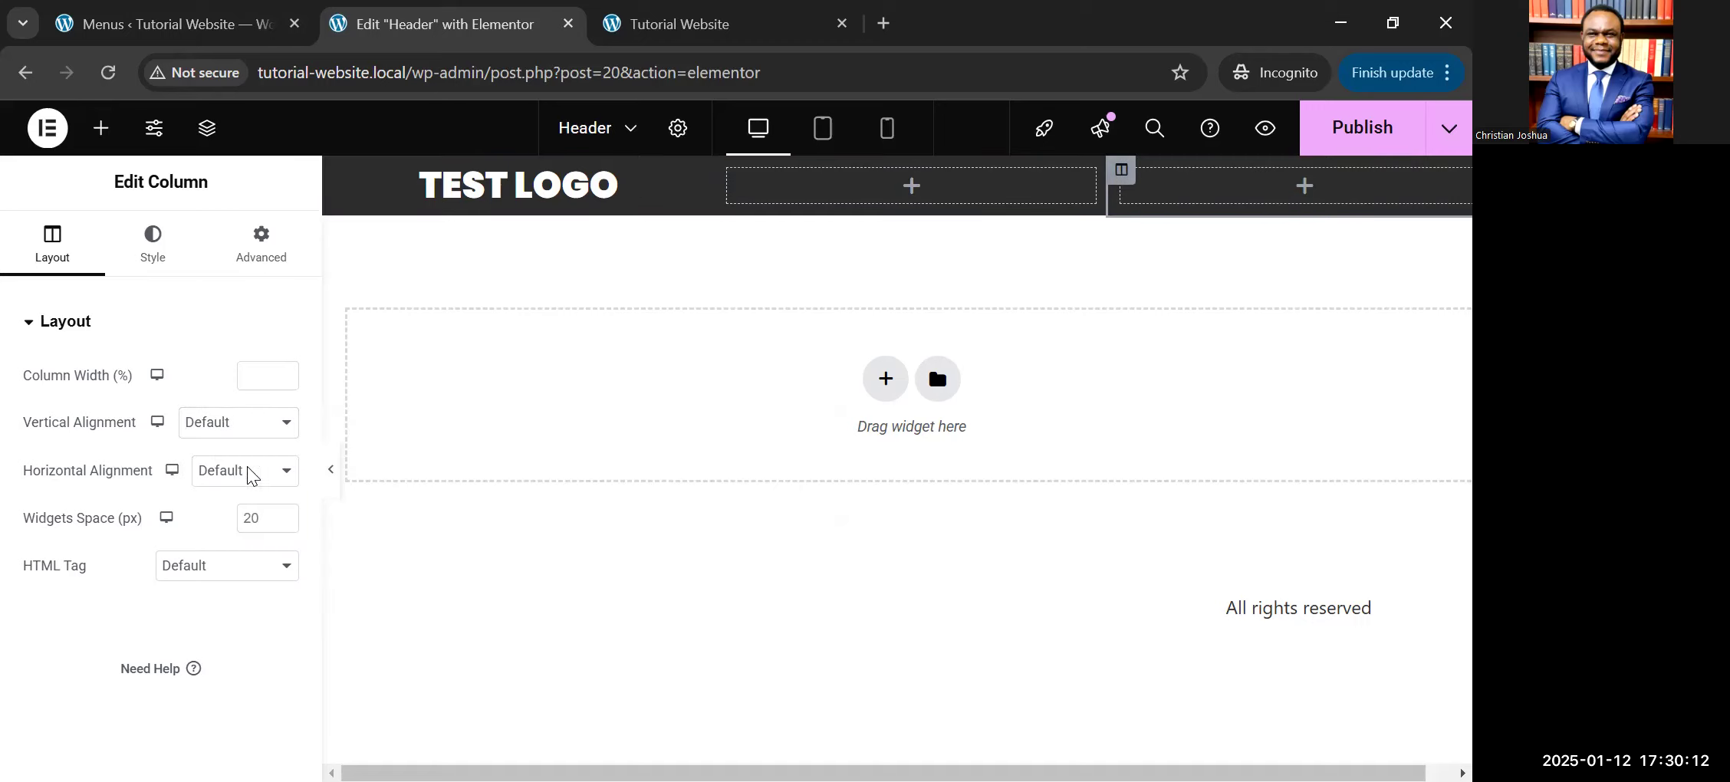
click(199, 430)
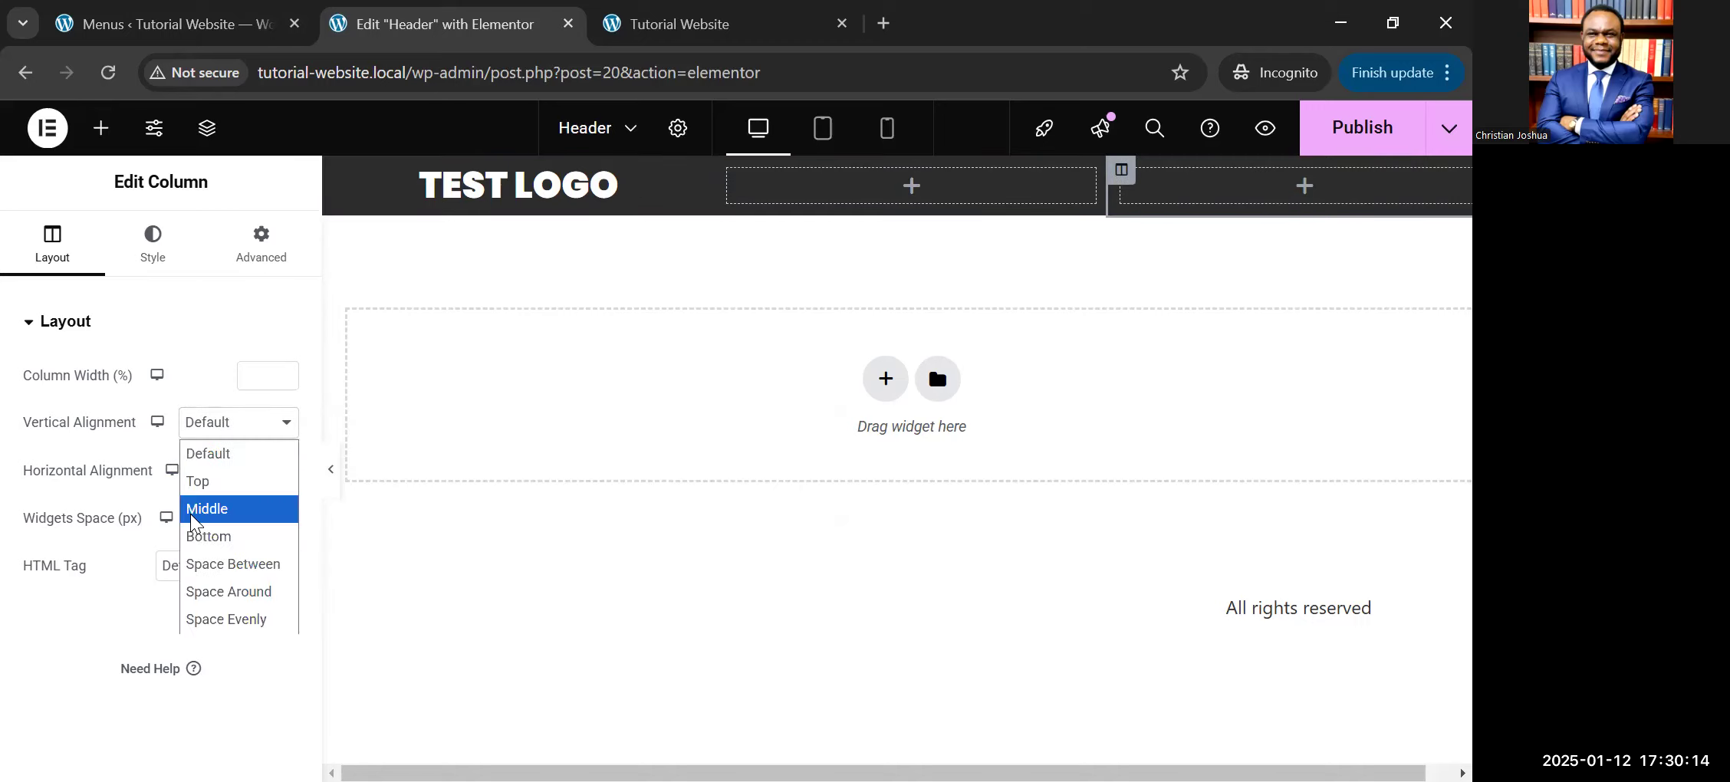
click(193, 516)
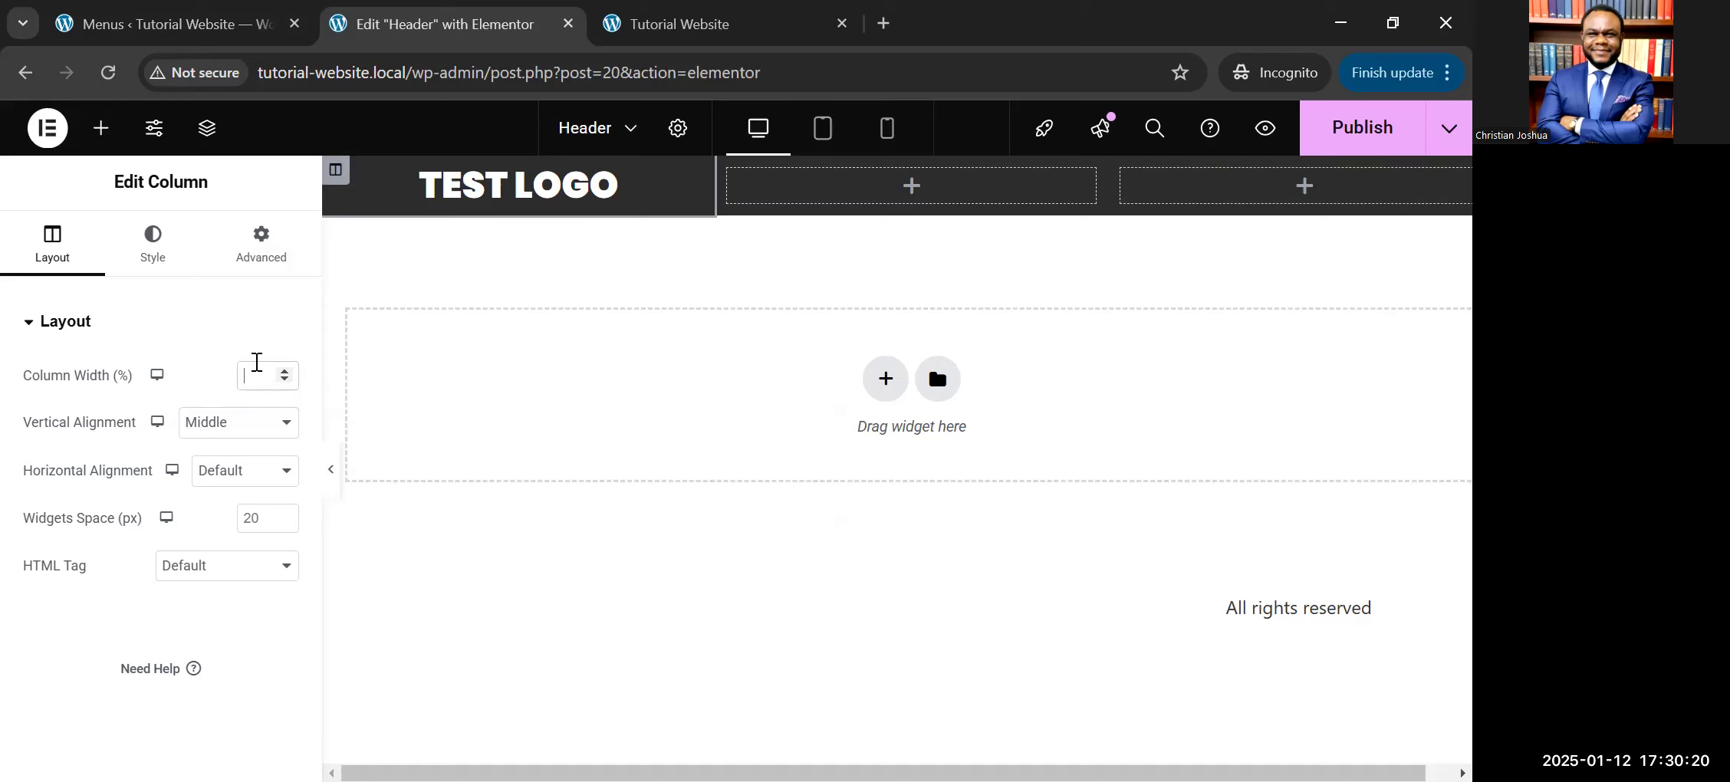
Step: Set the column width of the header's first and third columns to 20% each
text(25)
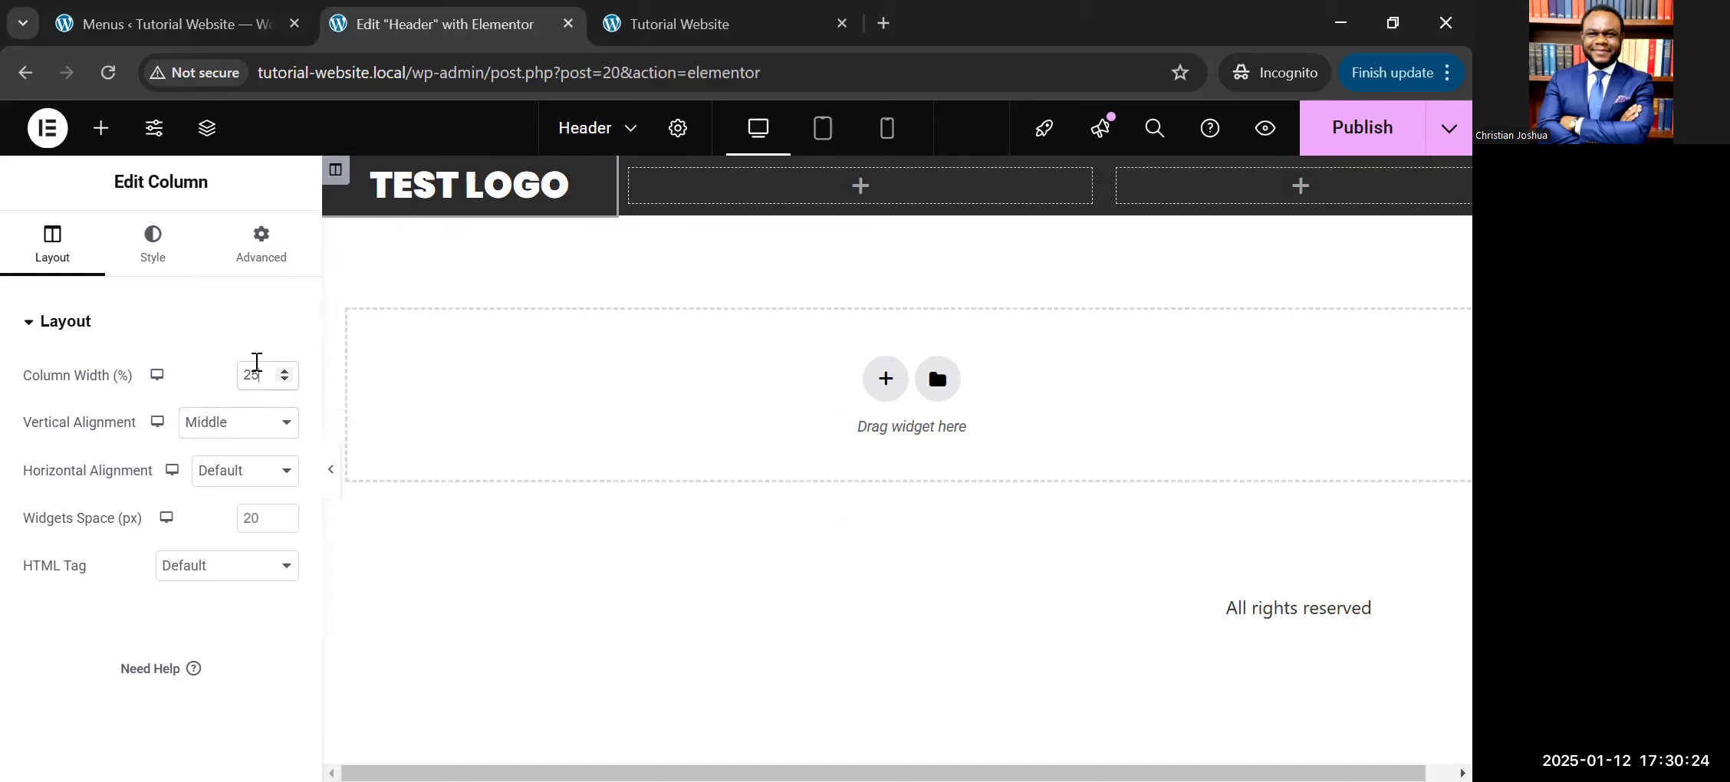
key(BackSpace)
text(0)
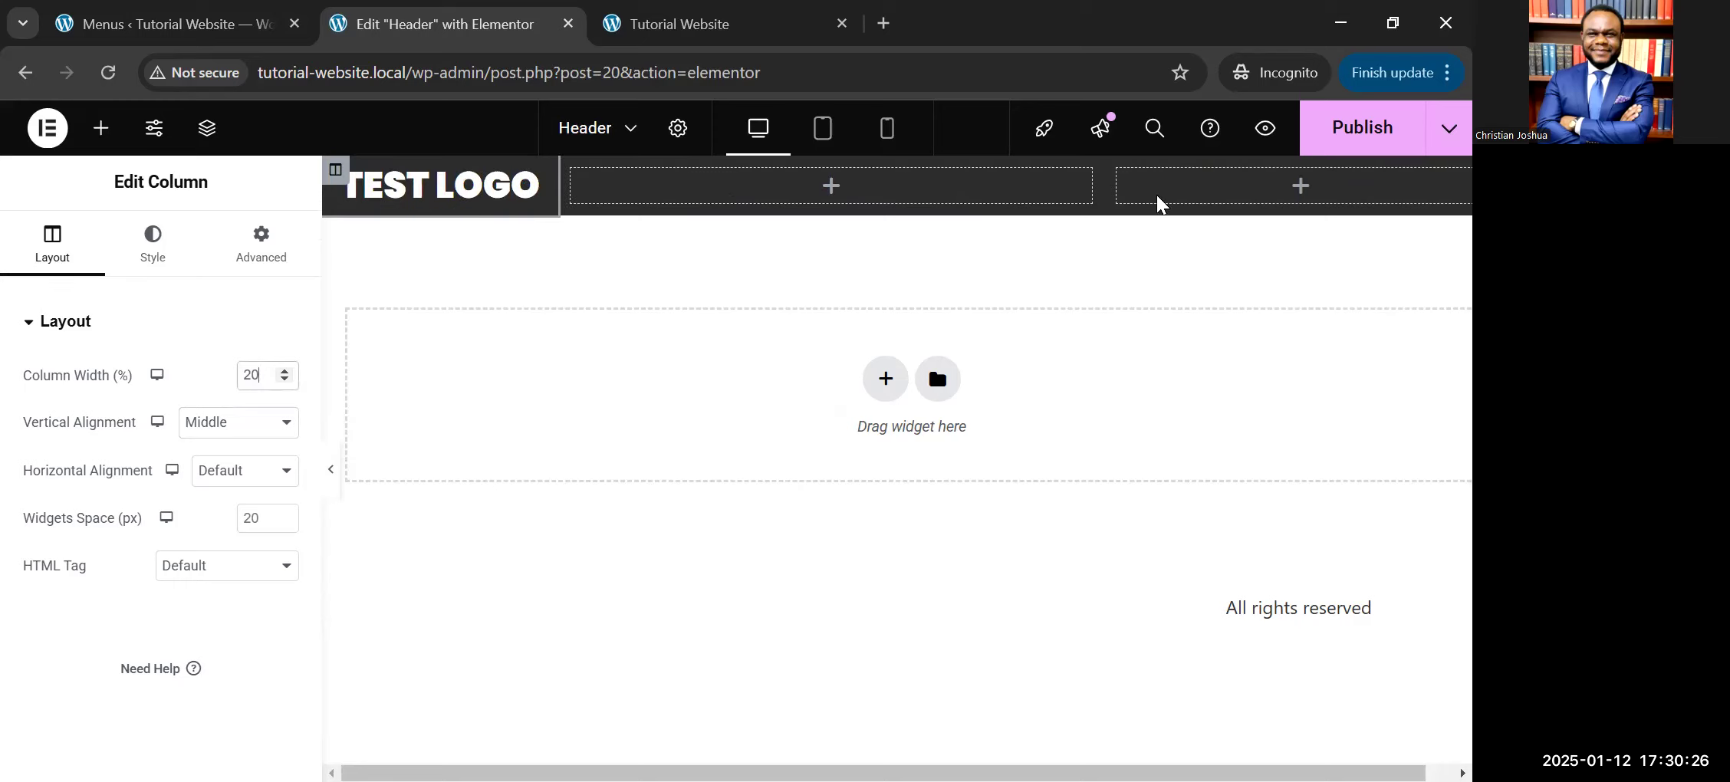
click(1120, 178)
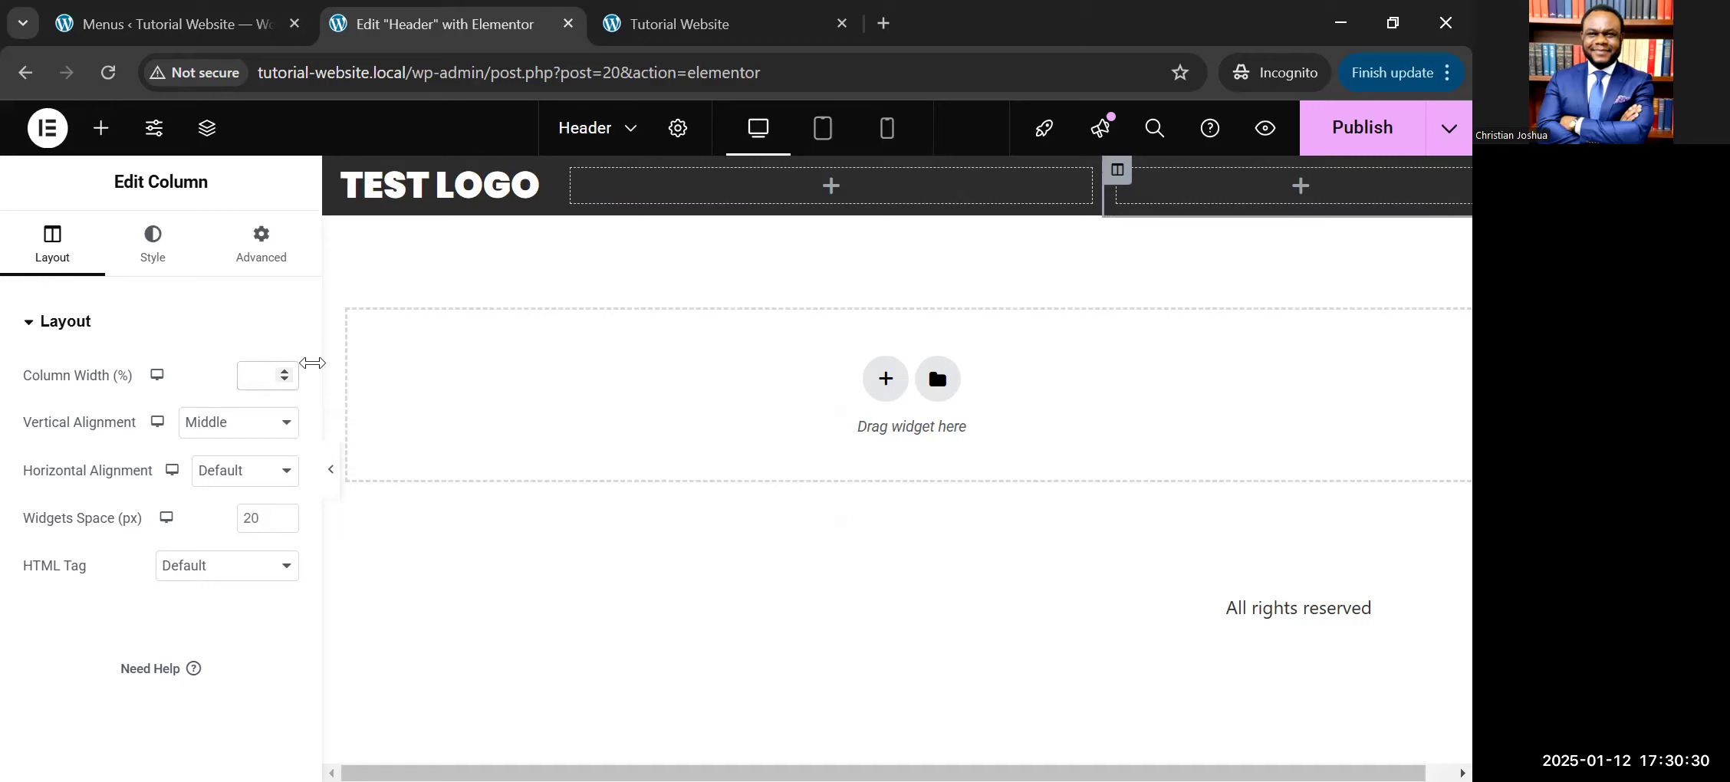
text(20)
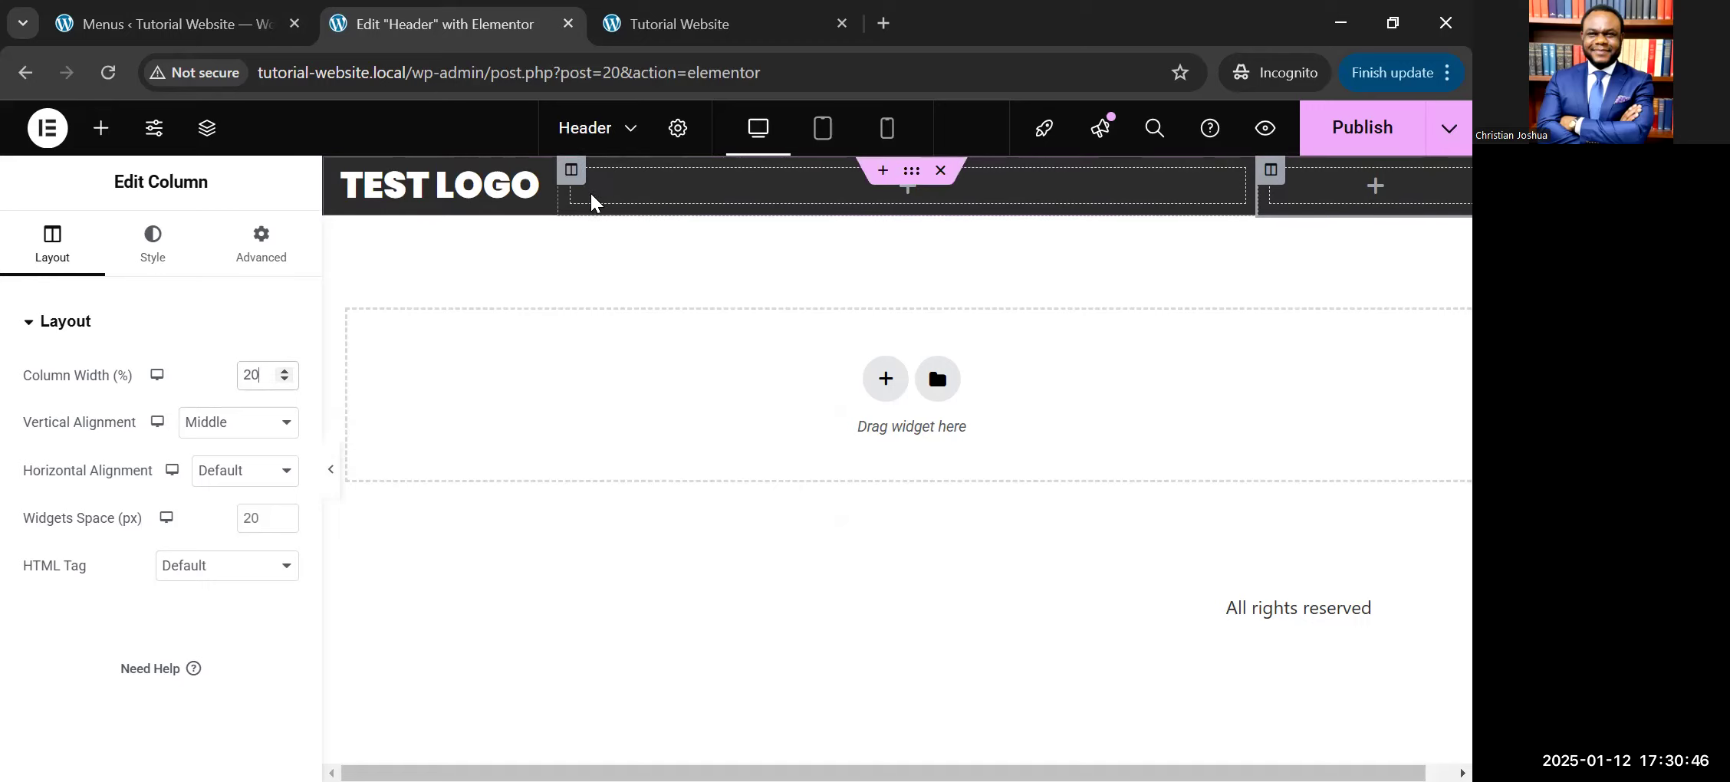
click(572, 172)
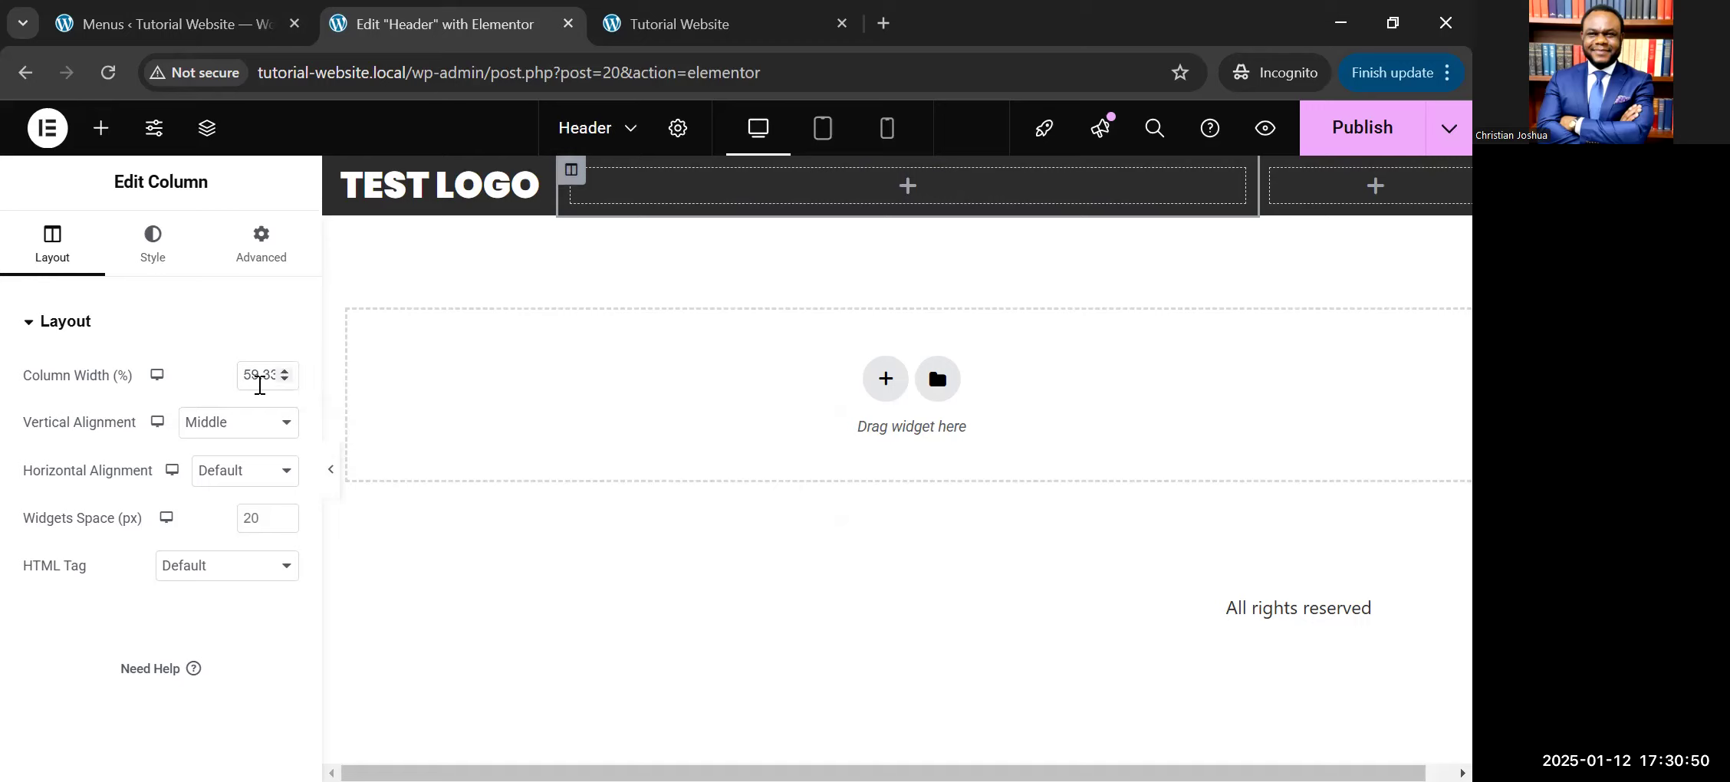
click(90, 324)
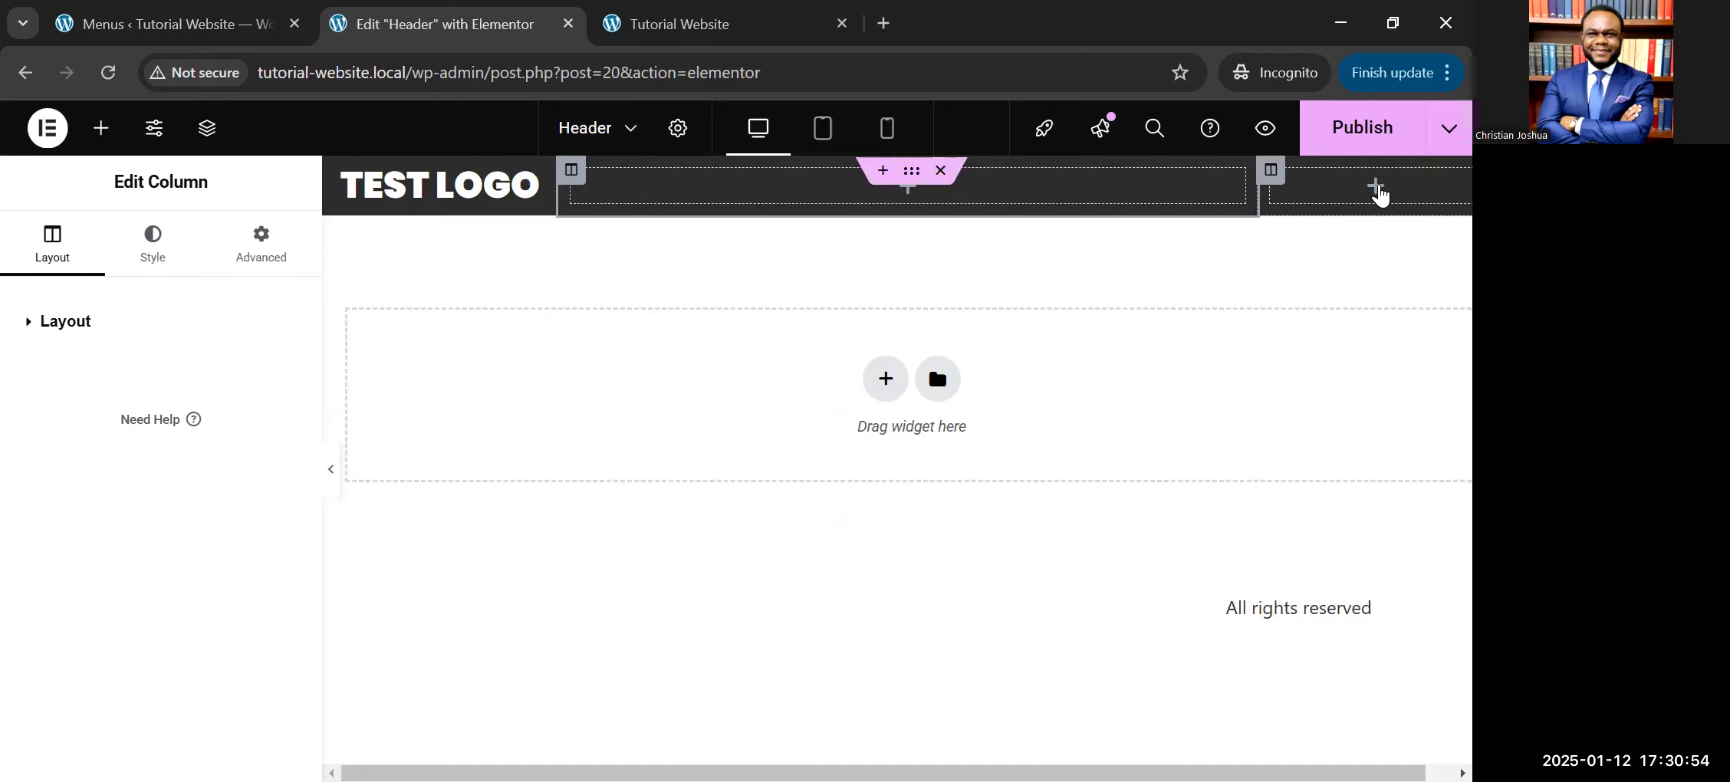
Step: Find the UAE Navigation Menu widget and add it to the header's middle column
click(908, 188)
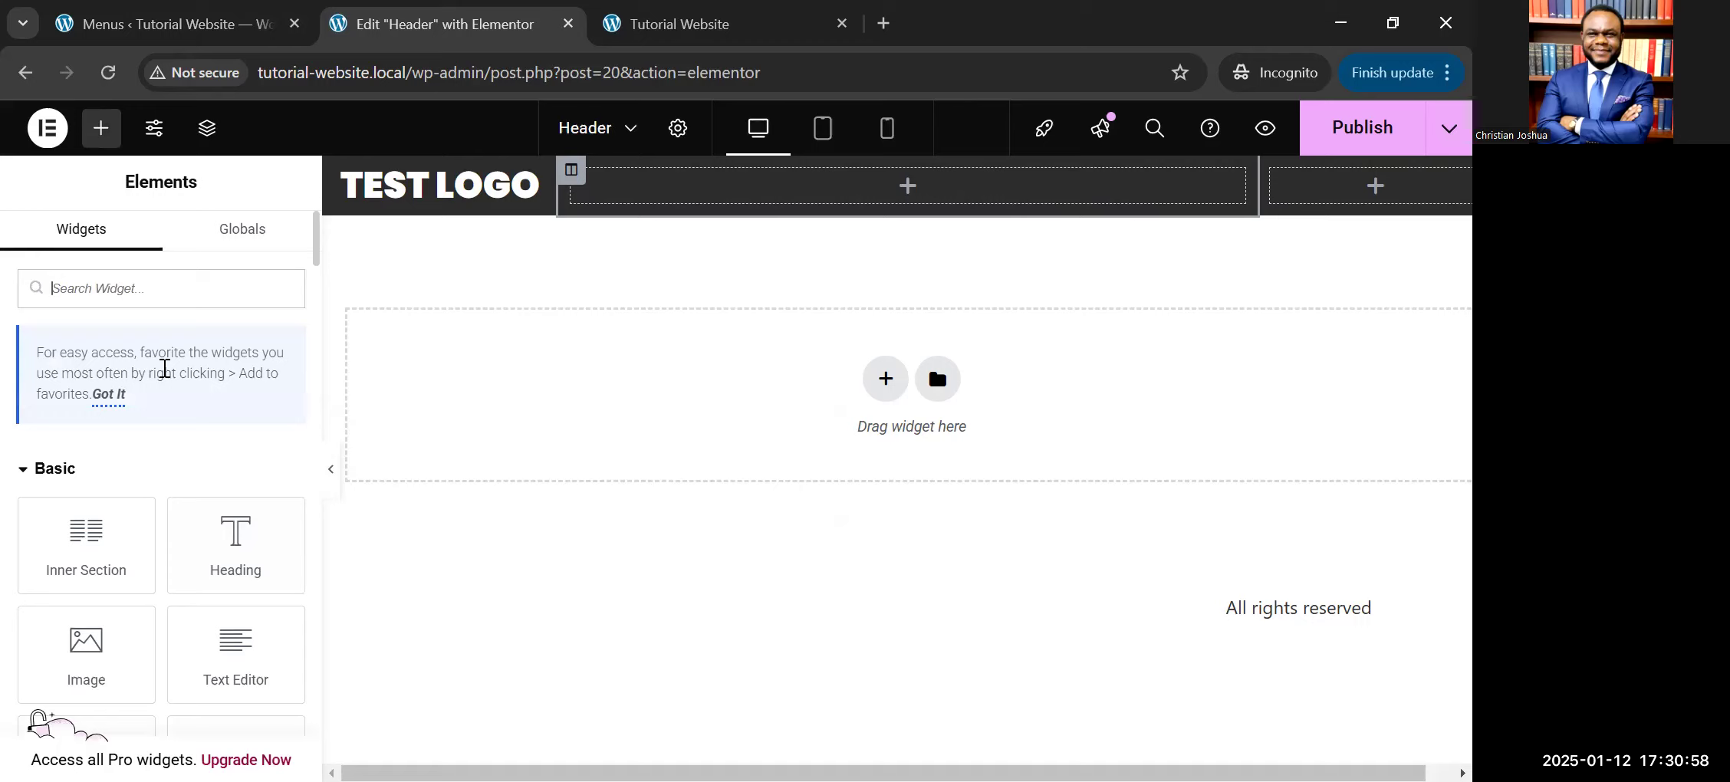
text(menu)
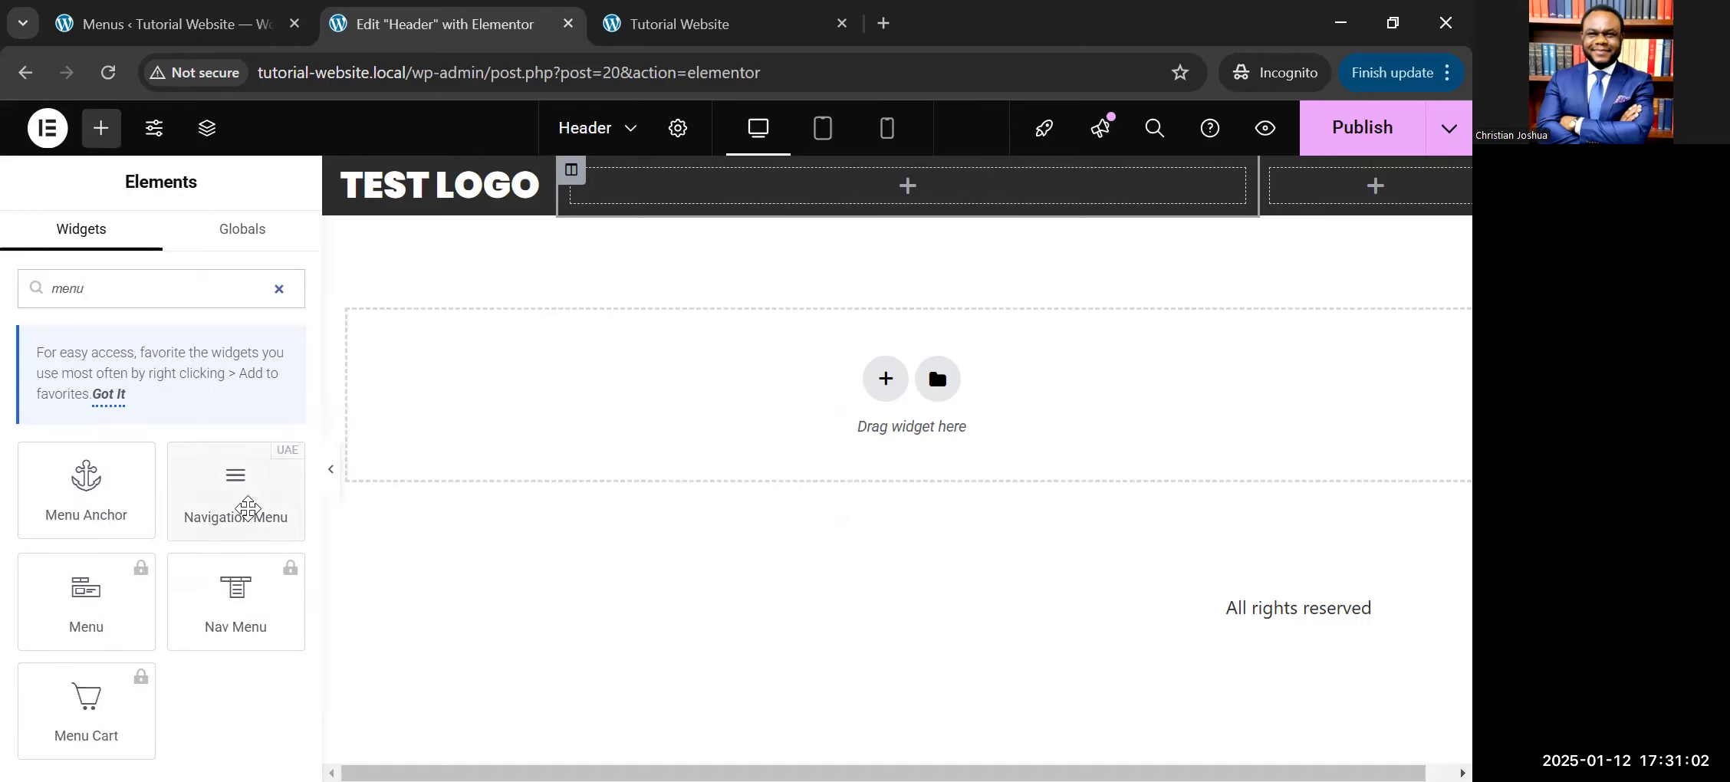
drag(236, 494, 924, 202)
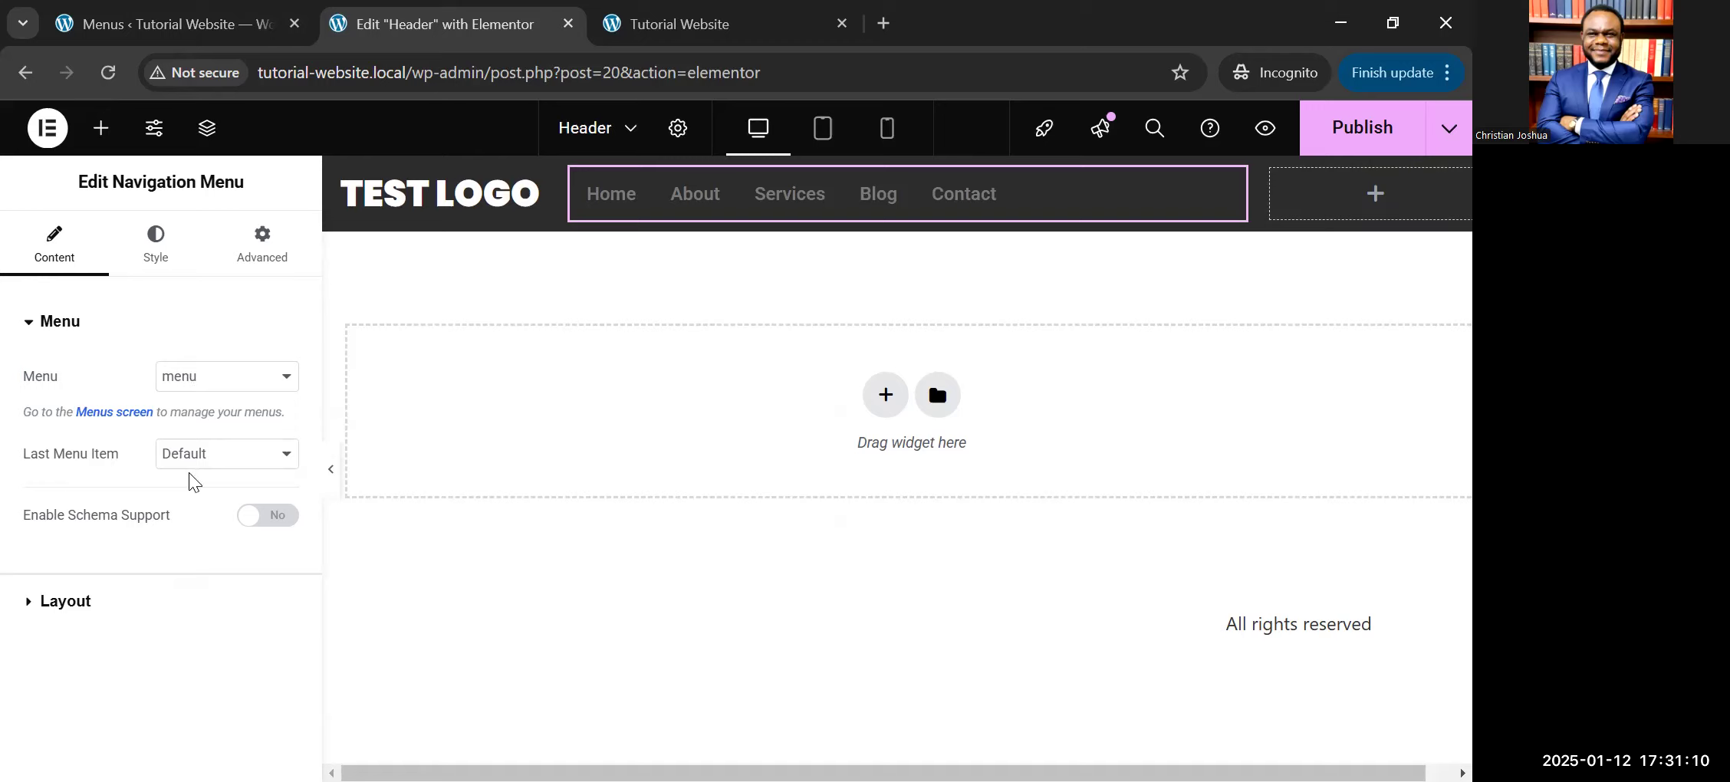
Step: Center-align the horizontal navigation menu within its column and look through its remaining layout options
click(62, 323)
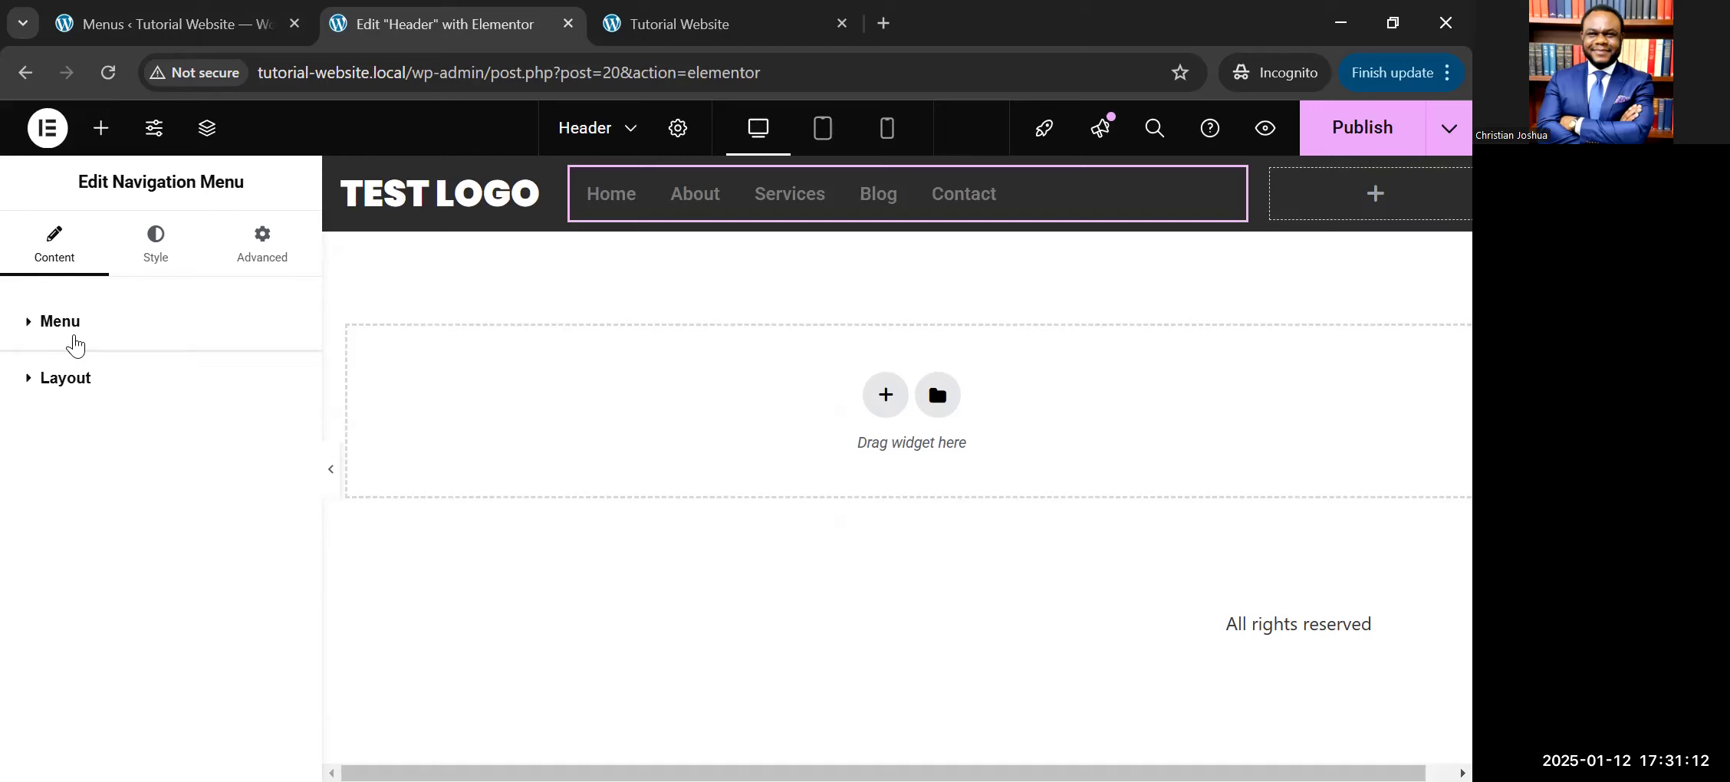
click(66, 378)
click(222, 480)
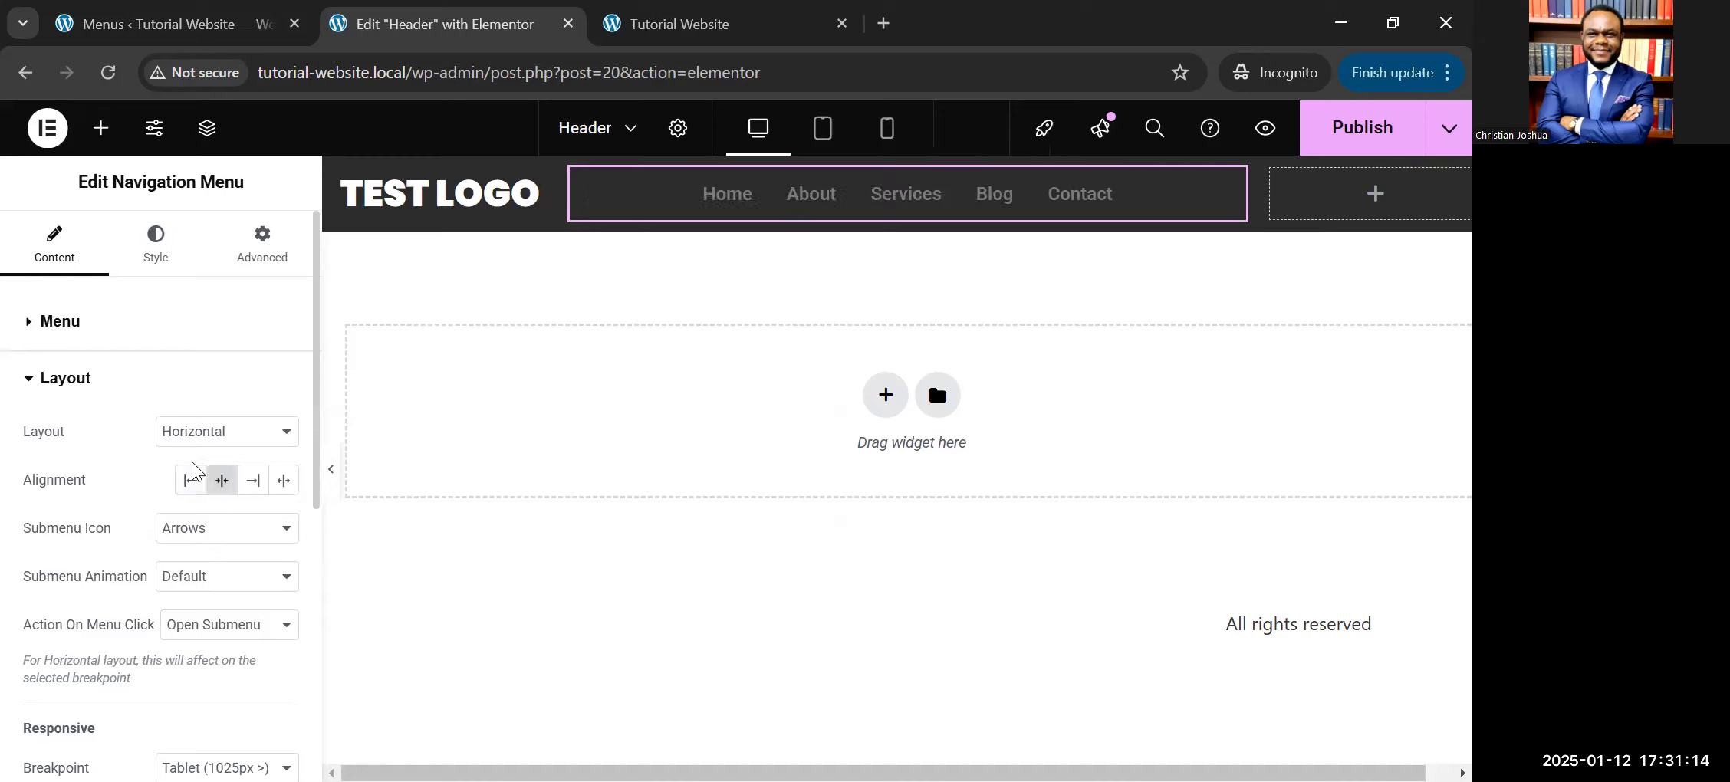
scroll(185, 459, down, 3)
scroll(185, 459, down, 2)
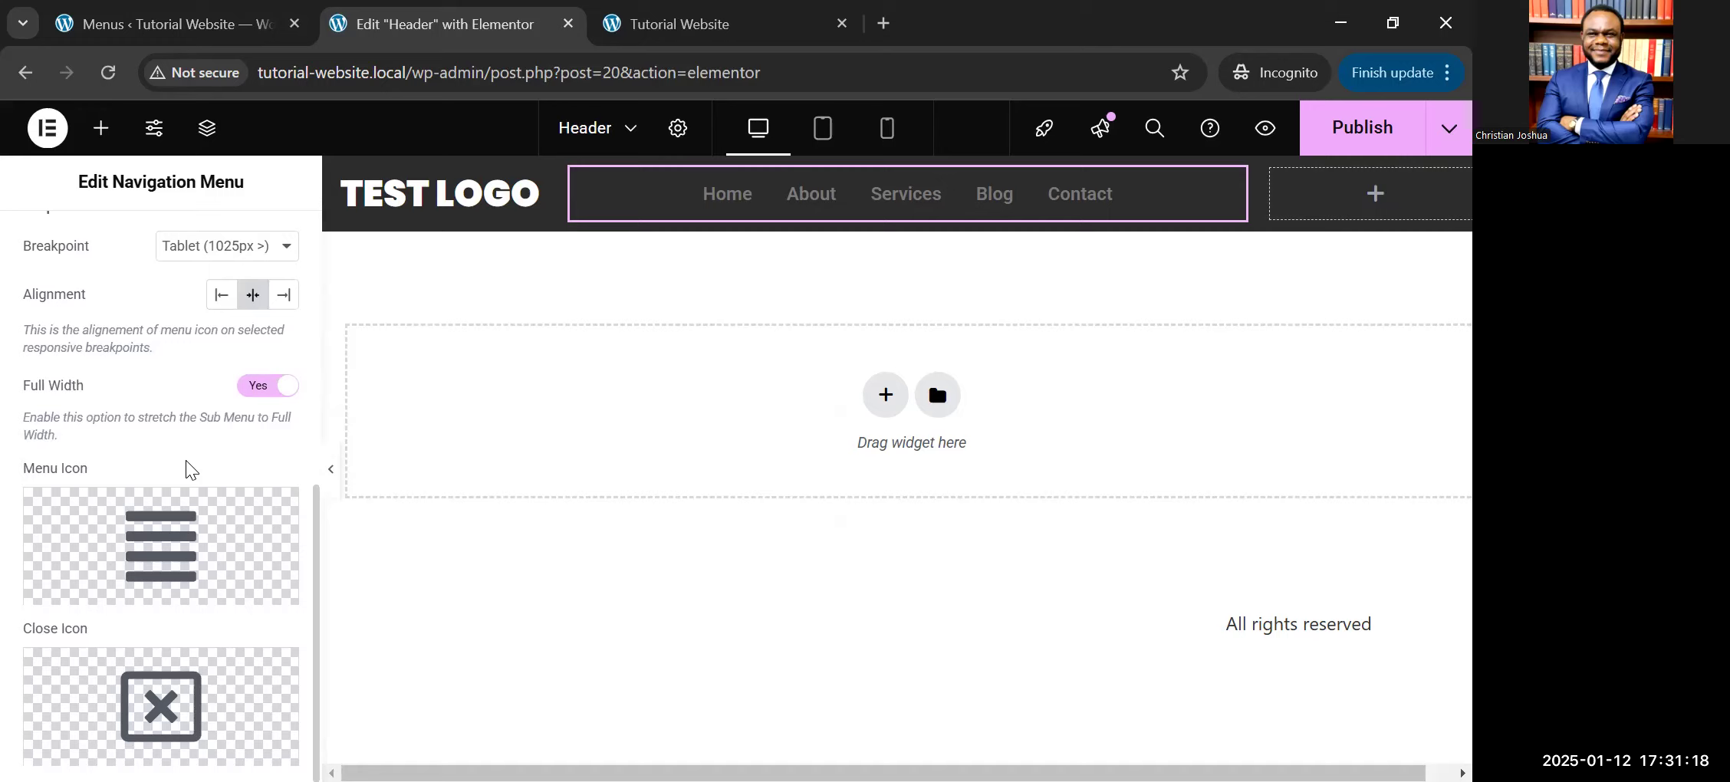
scroll(185, 459, up, 5)
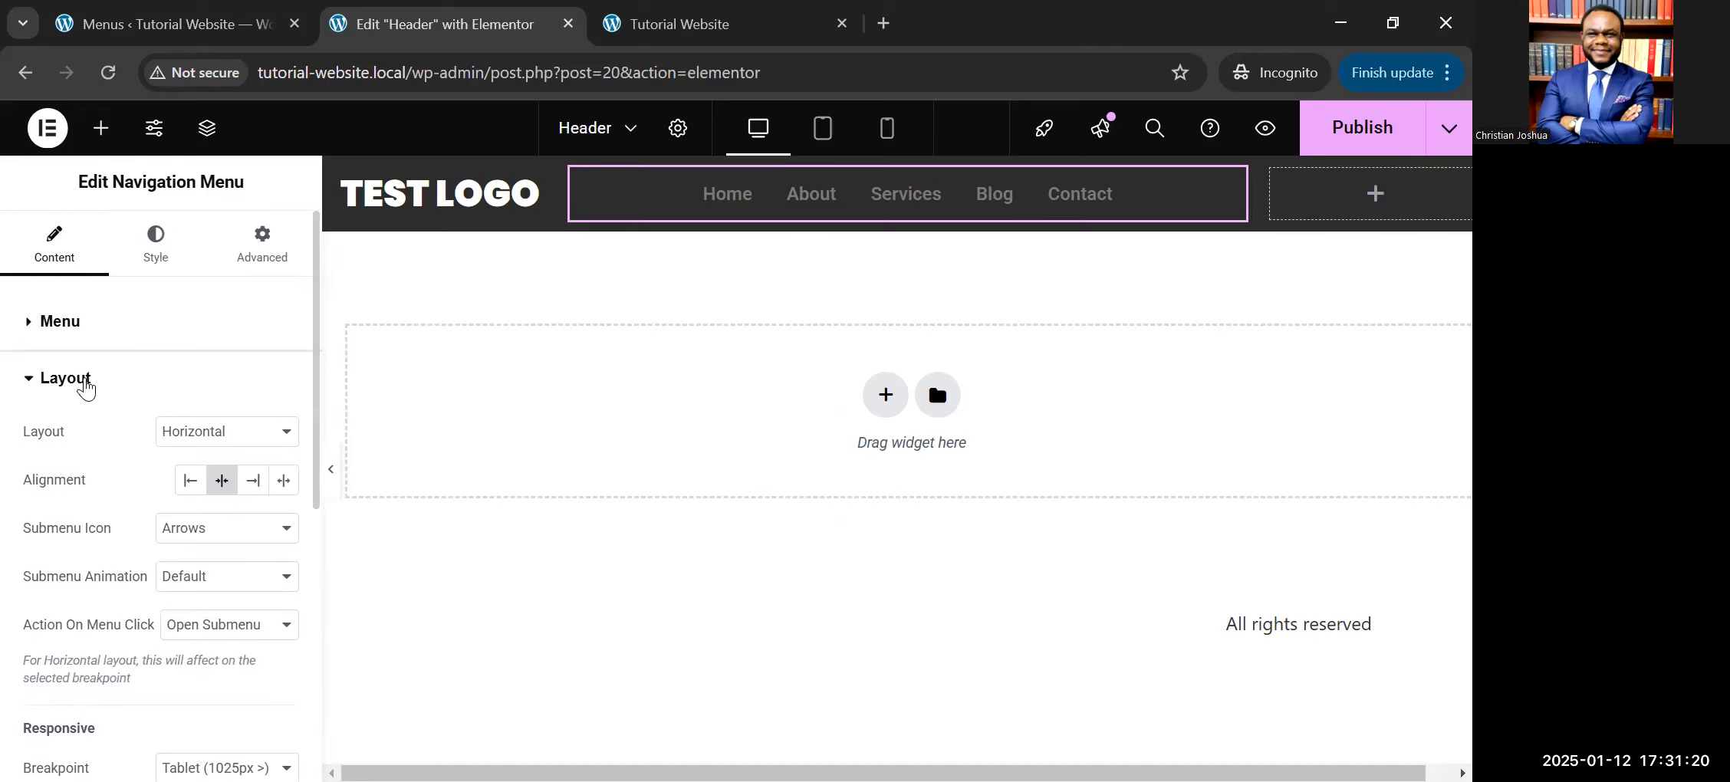
click(86, 389)
Step: Set the navigation menu's normal-state text color to white, #FFFFFF
click(161, 264)
scroll(173, 469, down, 3)
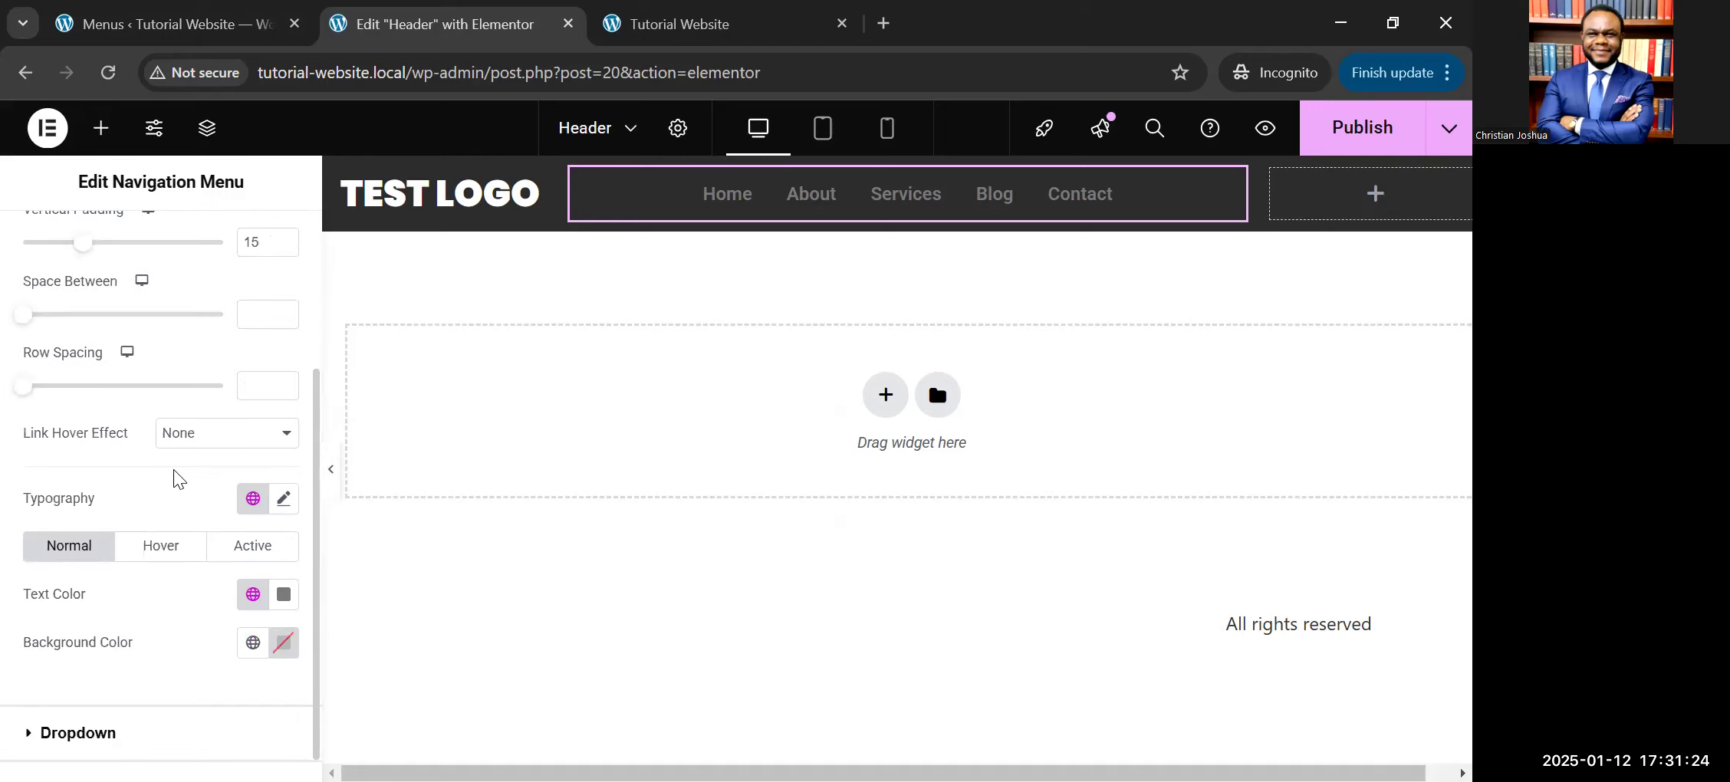
scroll(174, 469, down, 1)
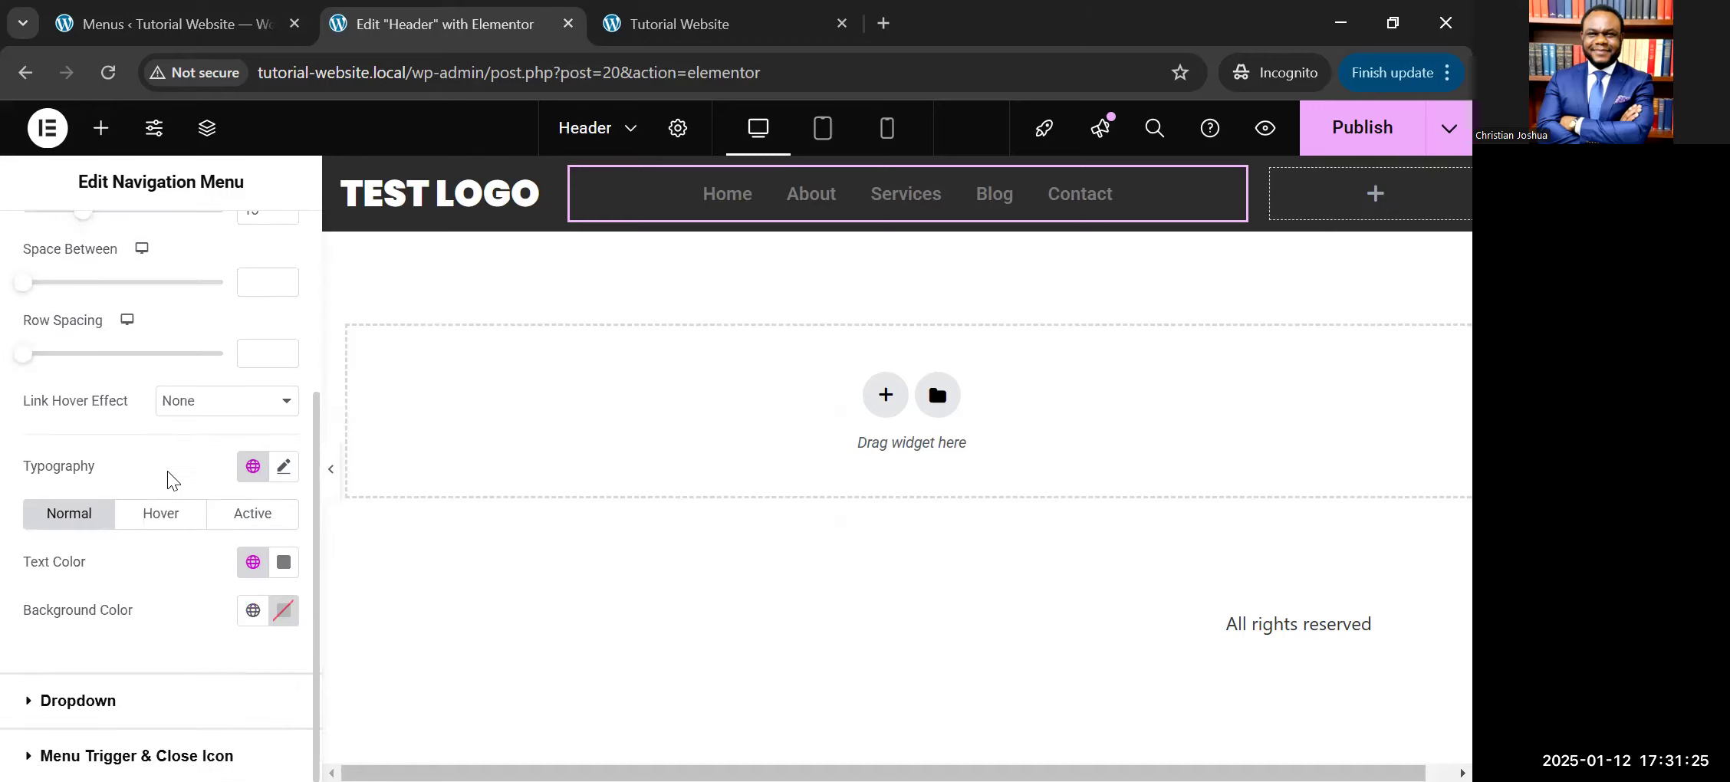
click(252, 563)
click(282, 563)
click(283, 563)
drag(201, 399, 145, 257)
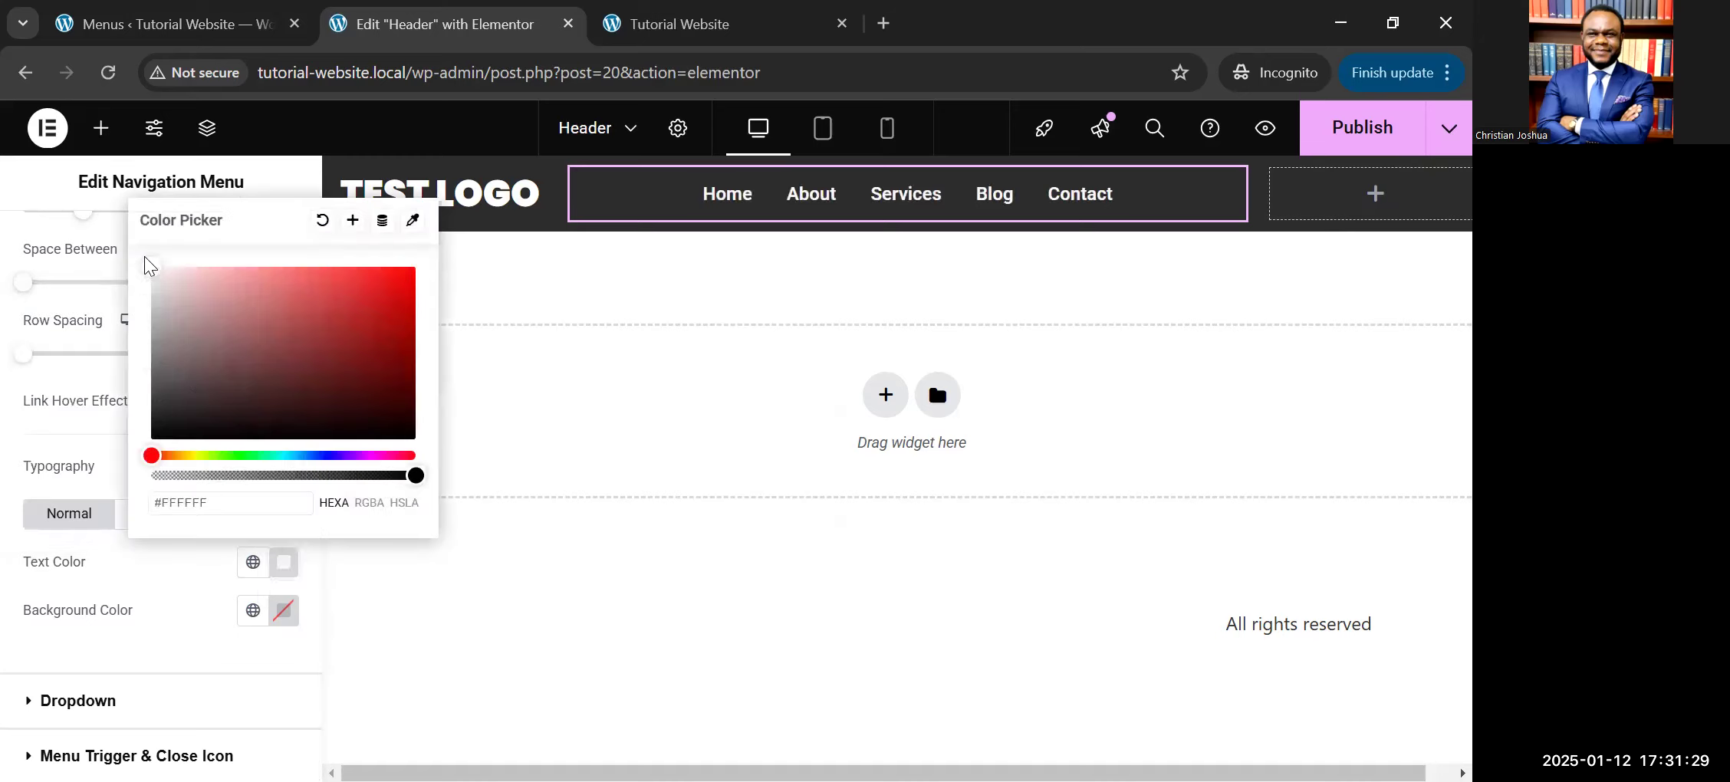
click(173, 610)
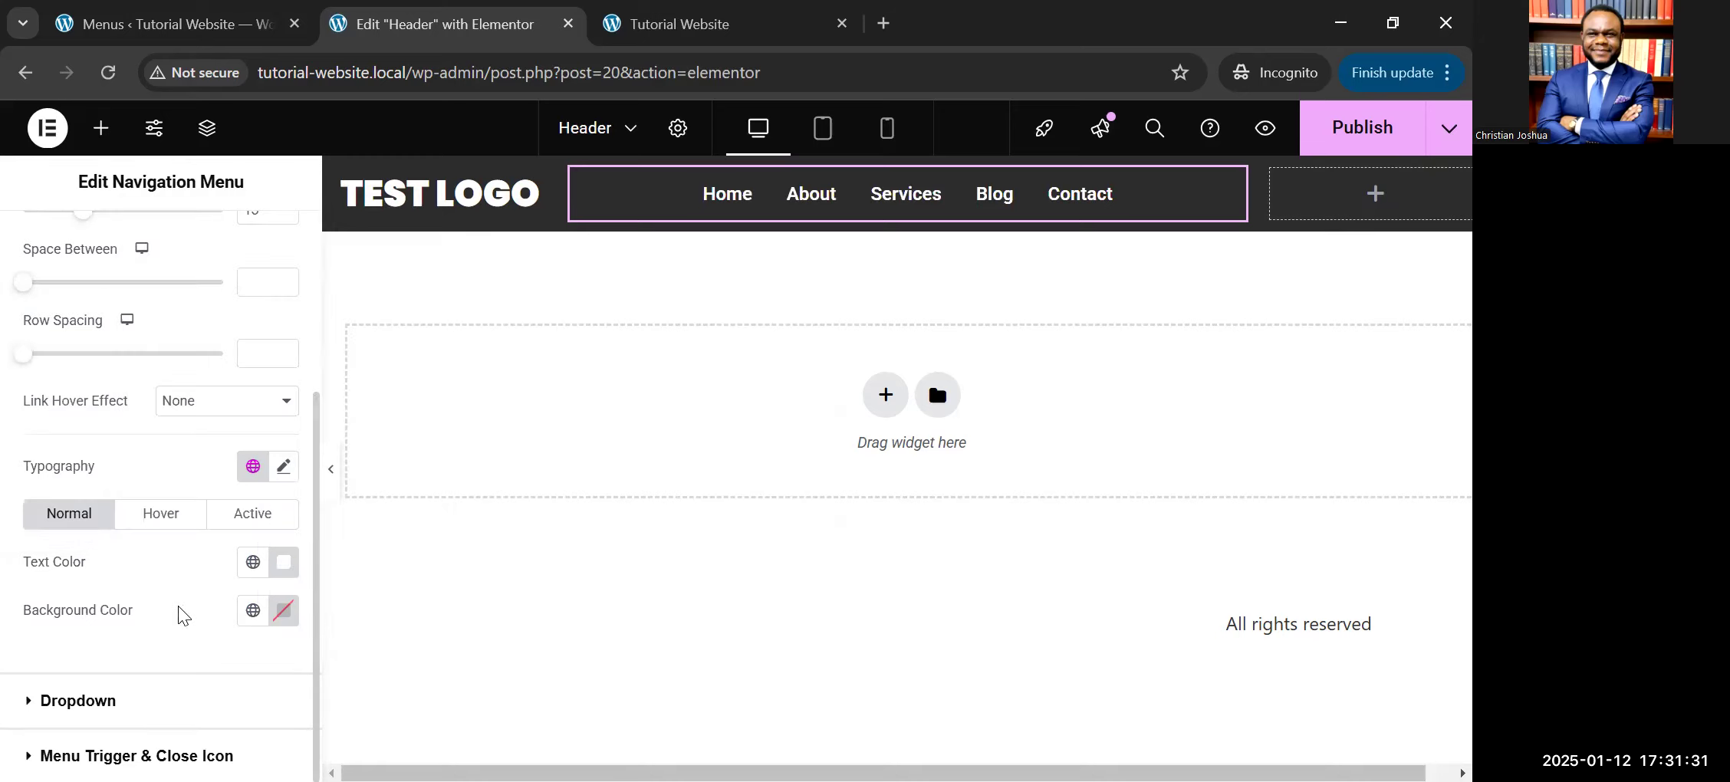
Step: Set the navigation menu's font family to Poppins
click(296, 469)
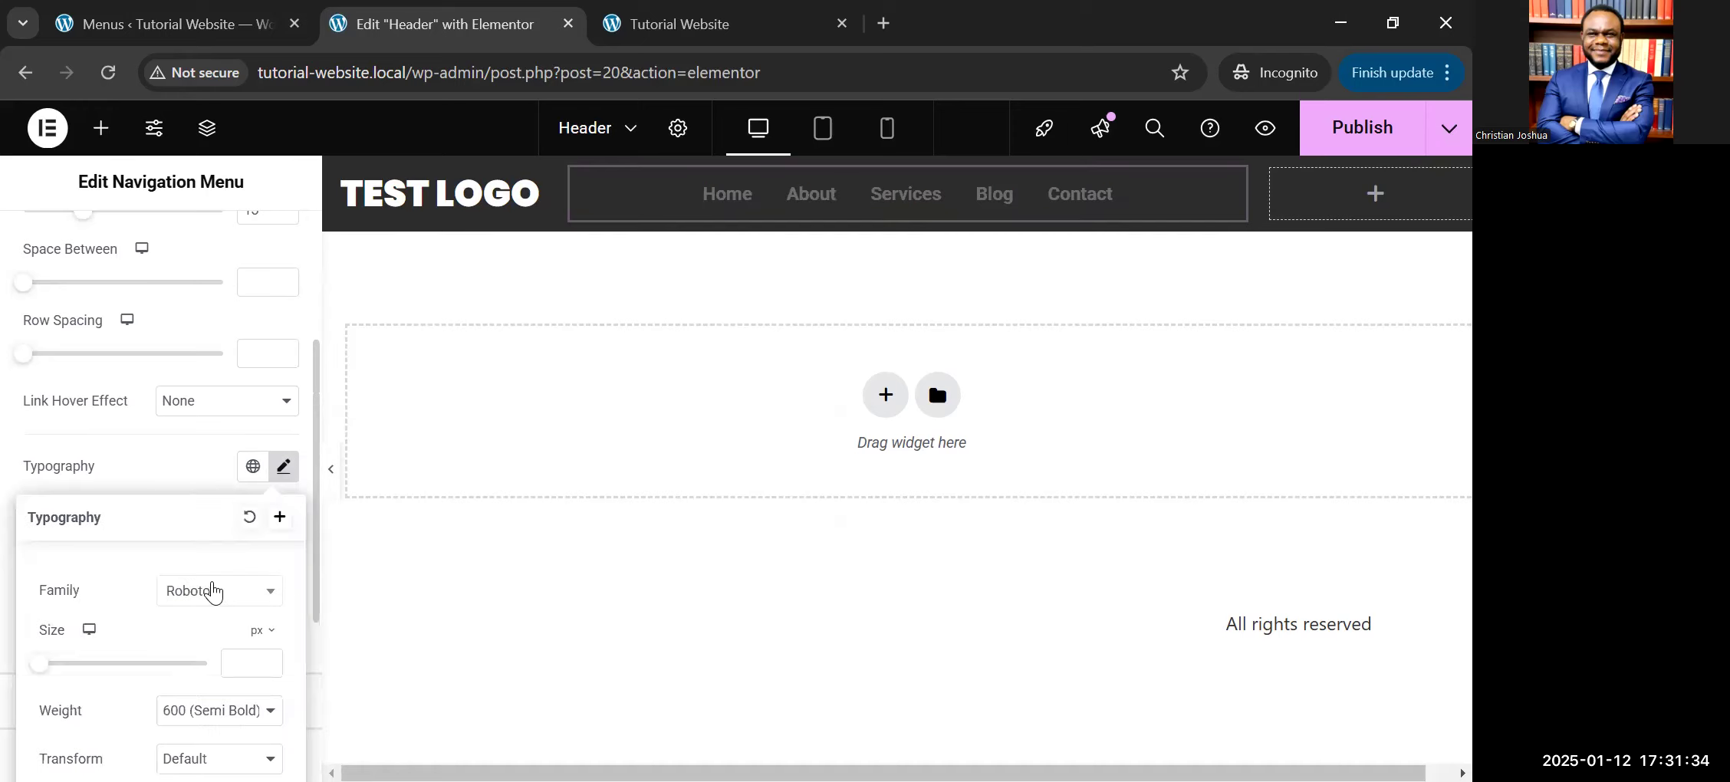
click(213, 592)
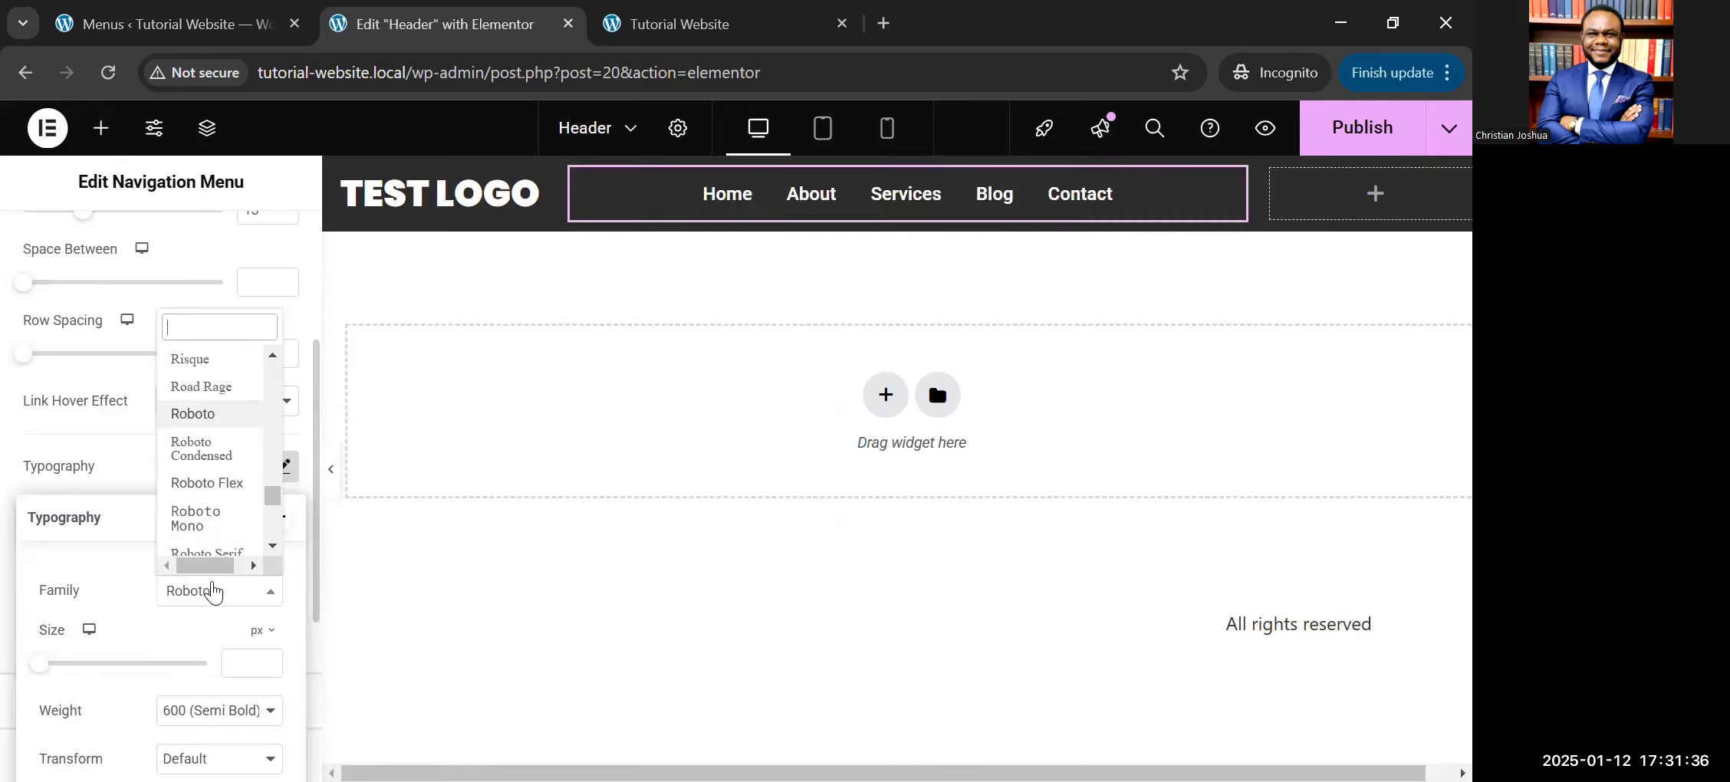
text(poppin)
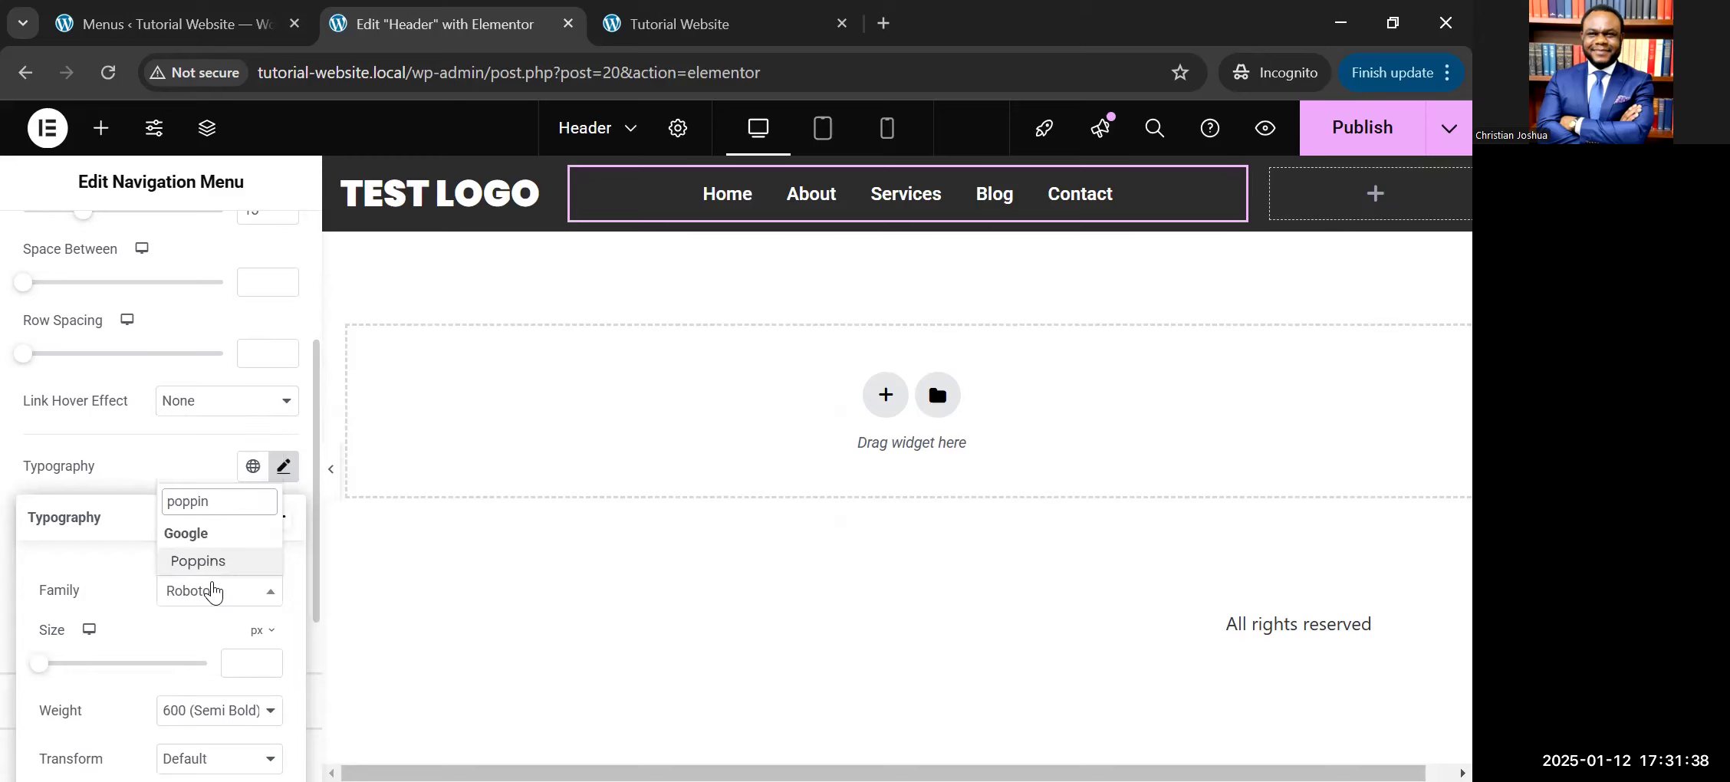
key(Return)
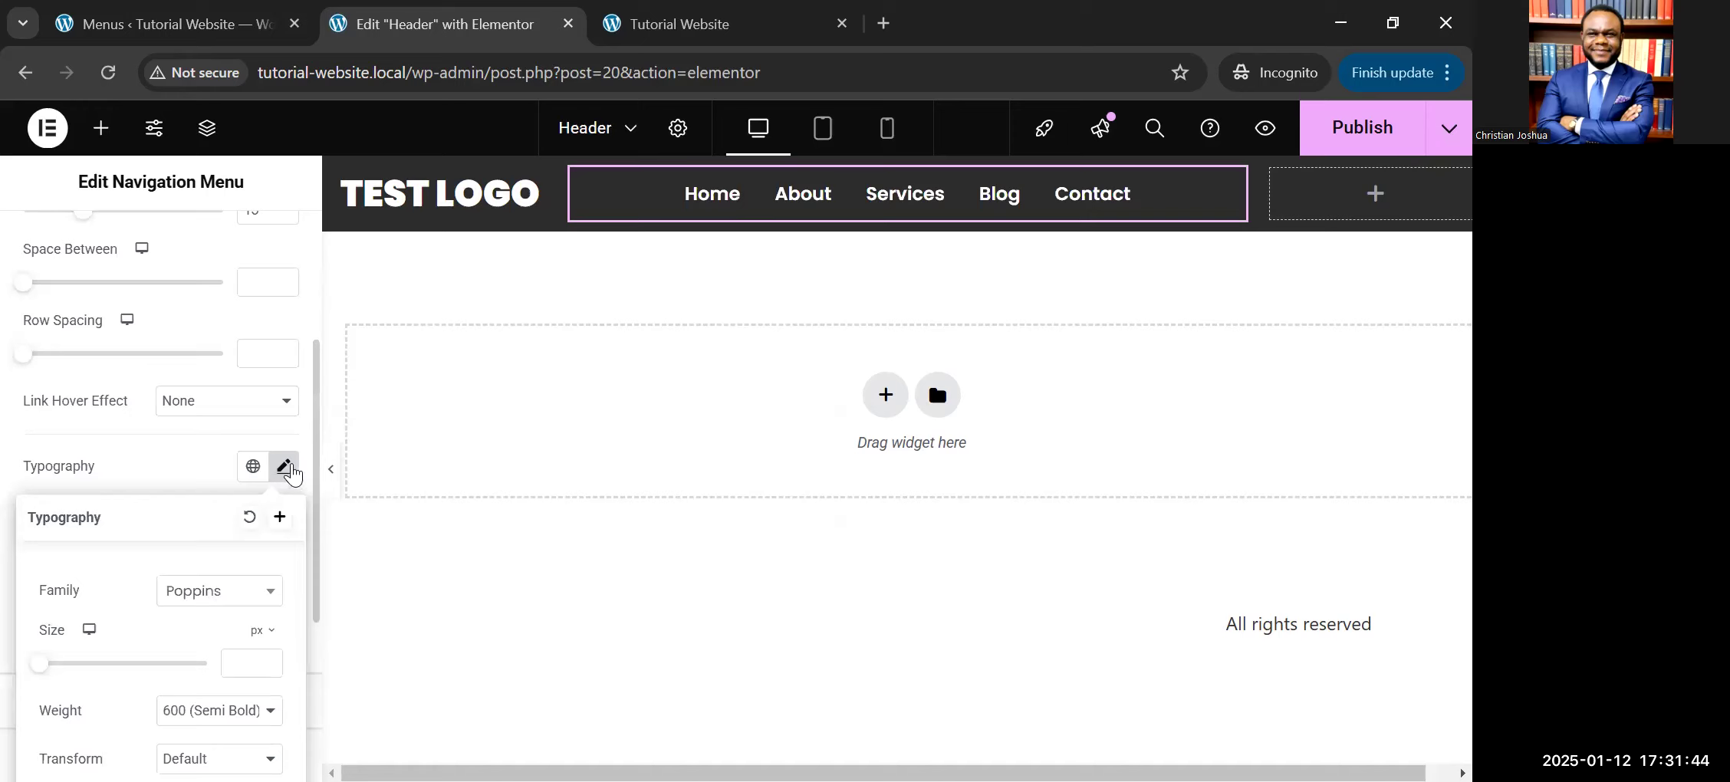
Step: Set the navigation menu's text transform to Uppercase and collapse its main menu style settings
scroll(209, 599, down, 3)
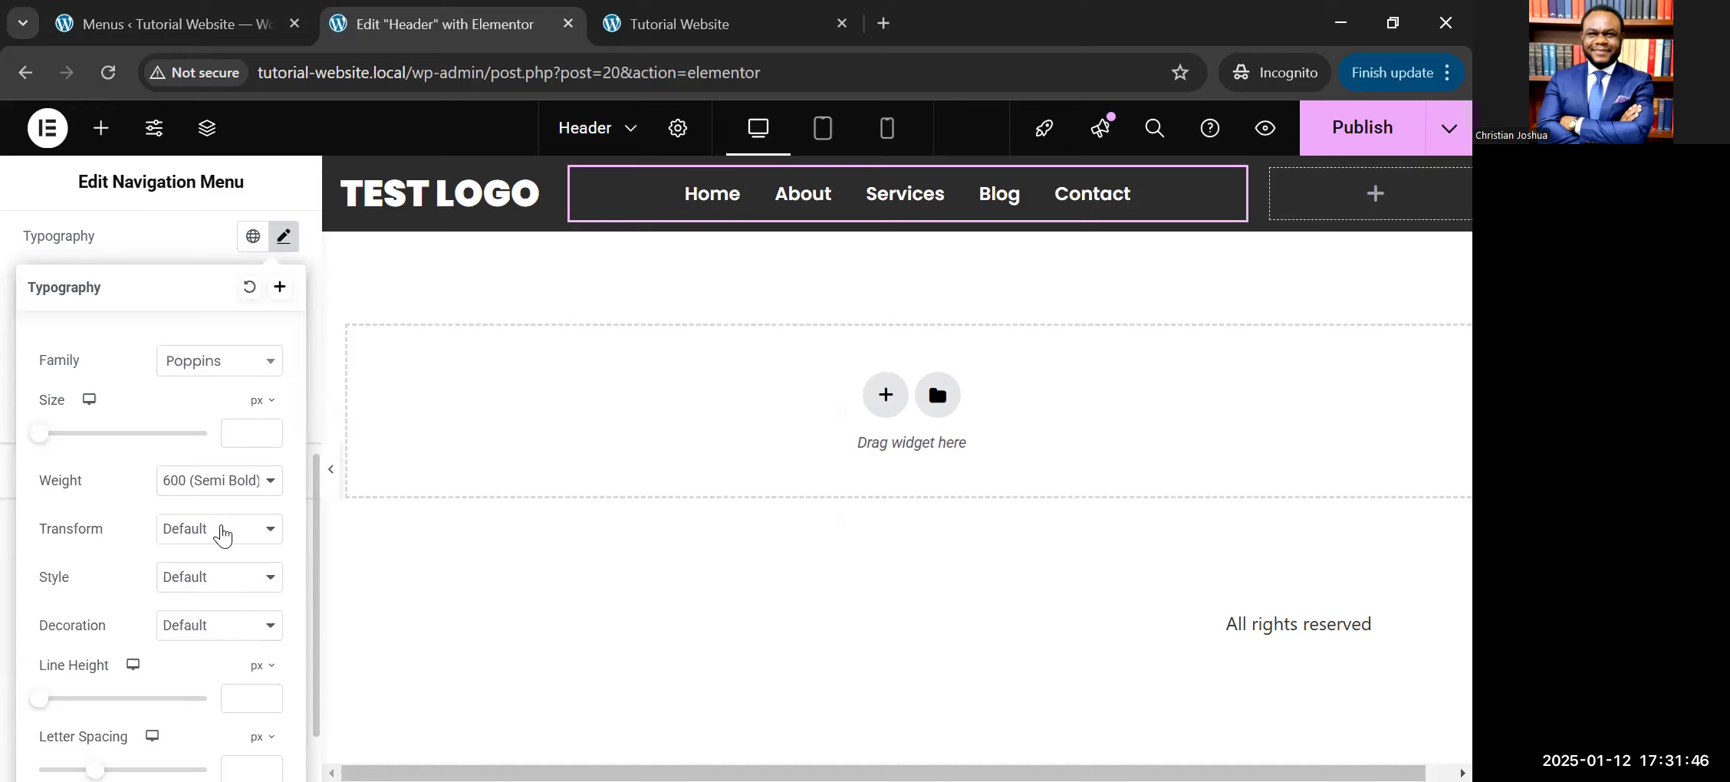
click(222, 535)
click(209, 599)
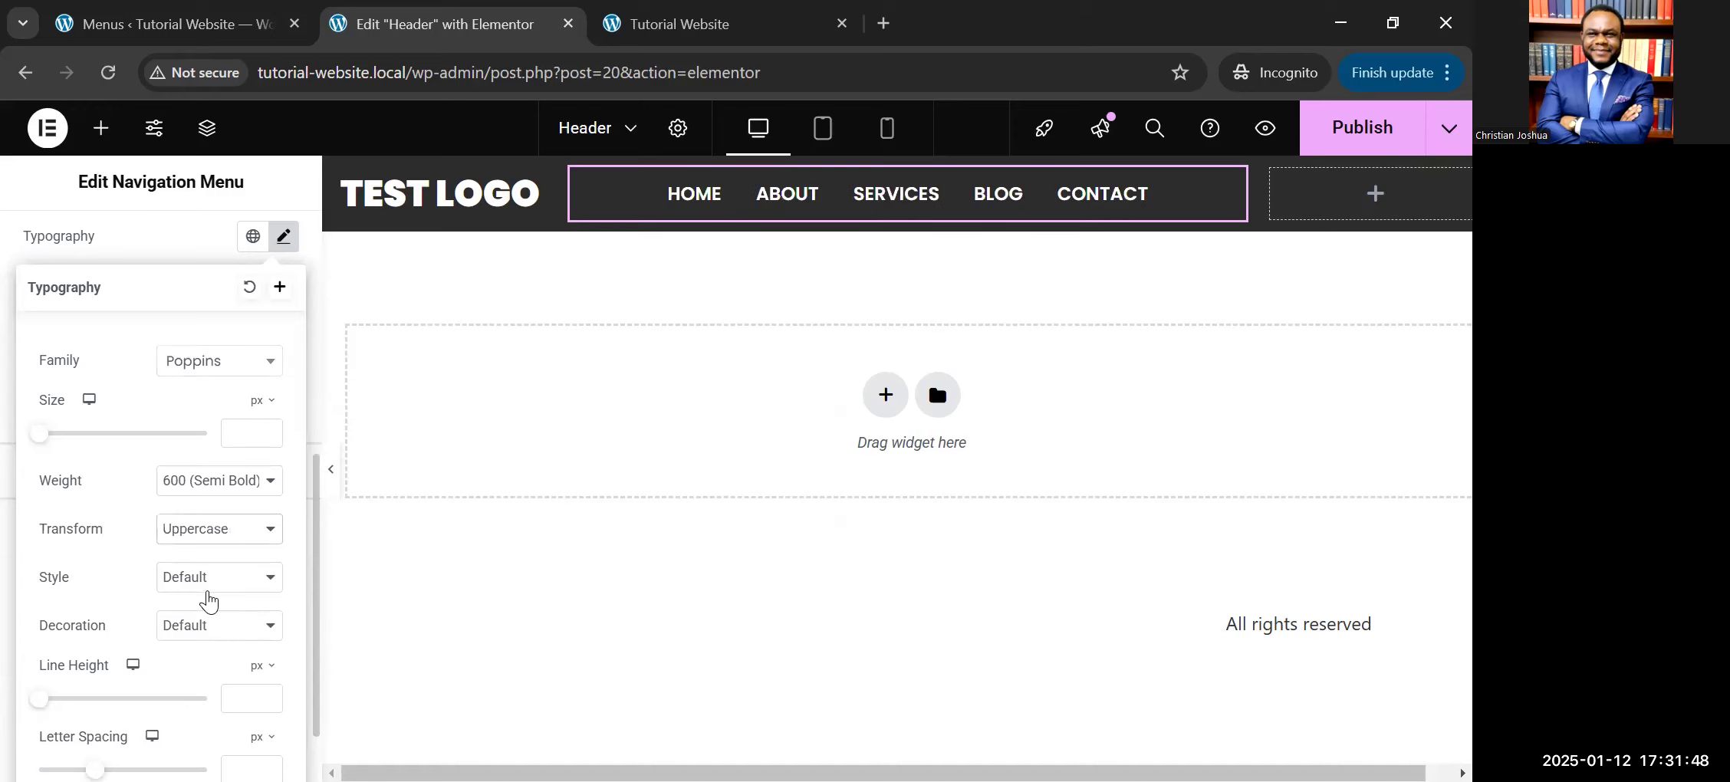
scroll(210, 602, up, 3)
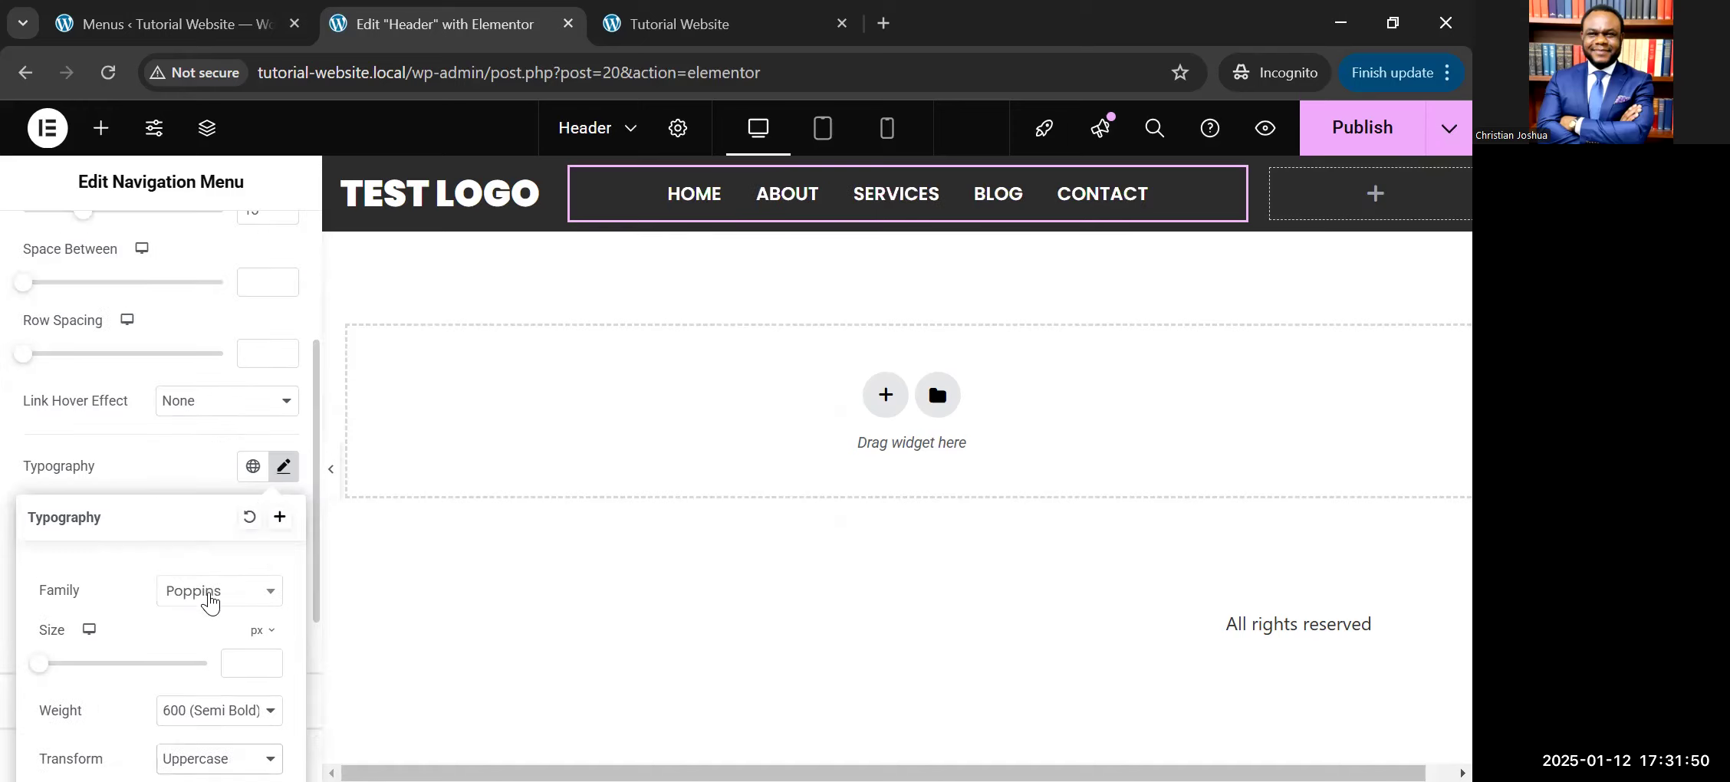
click(203, 464)
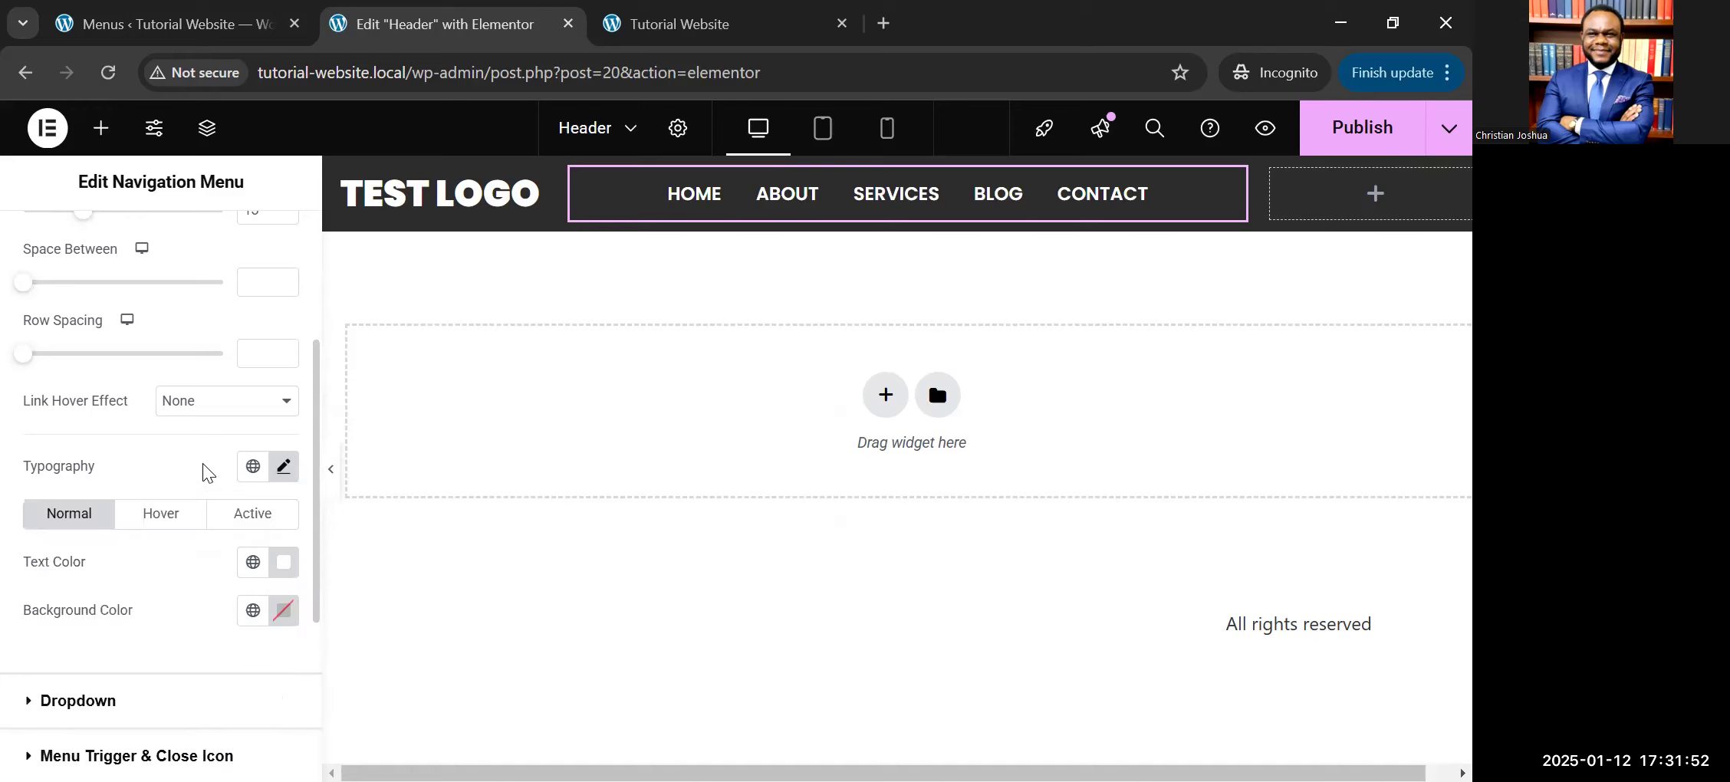
scroll(112, 323, up, 4)
click(112, 323)
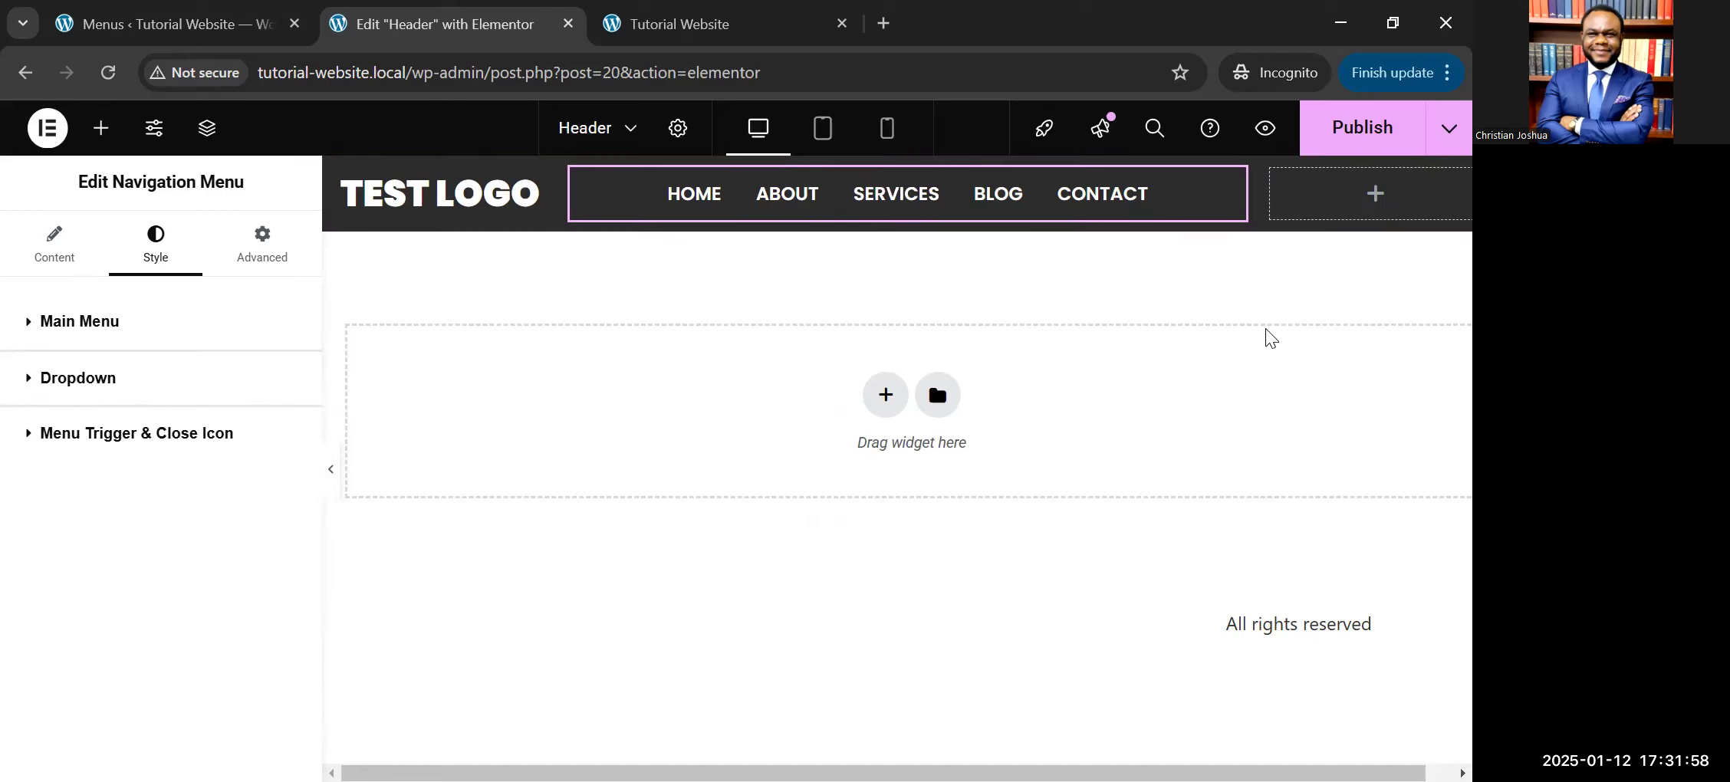
Step: Add a Button widget to the header's empty third column
click(1374, 195)
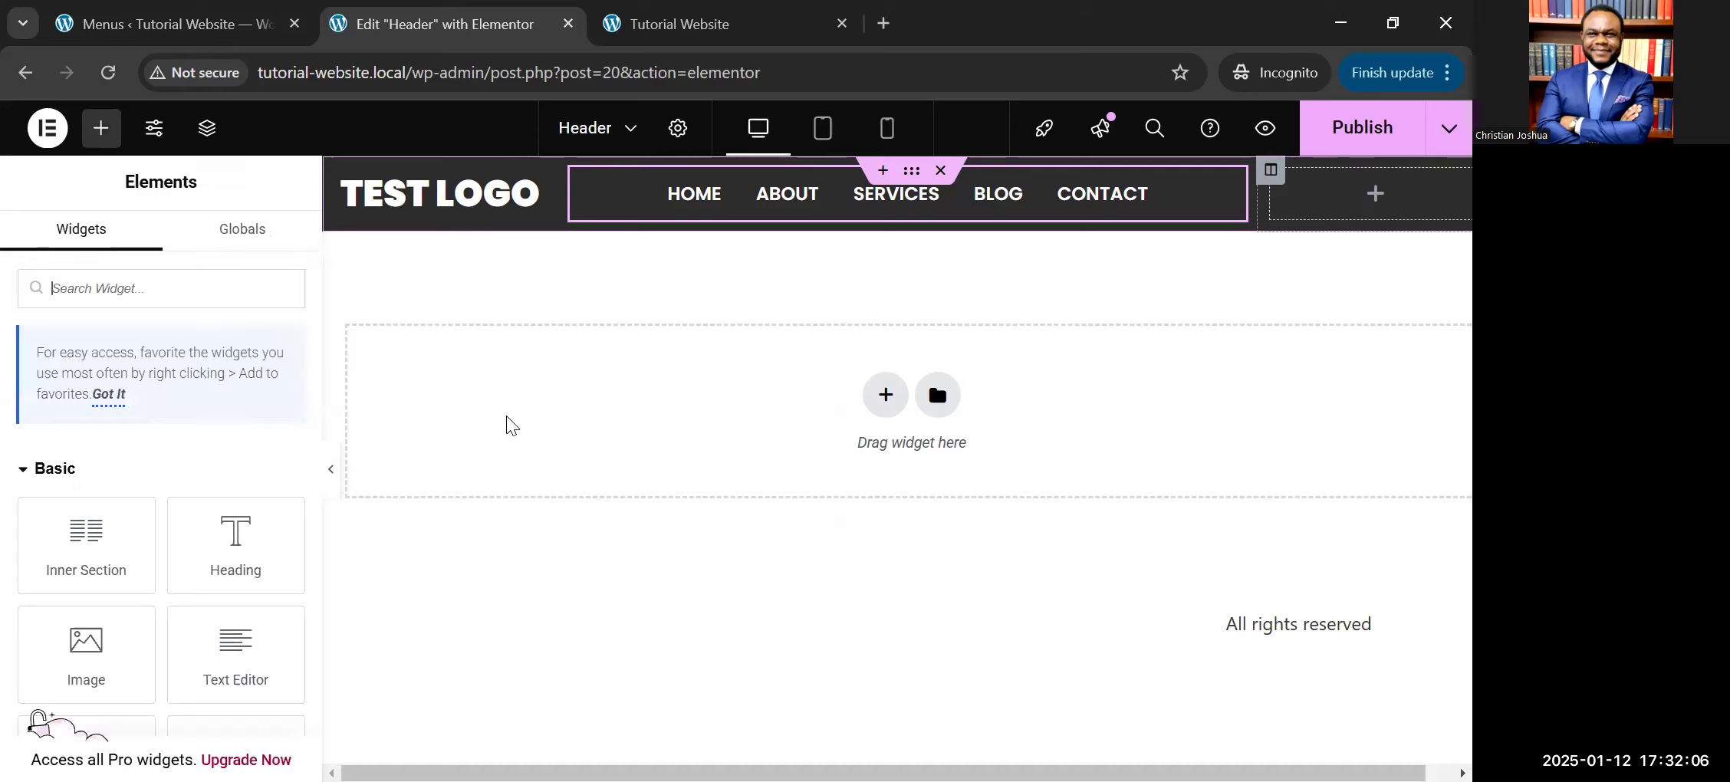
scroll(120, 547, down, 3)
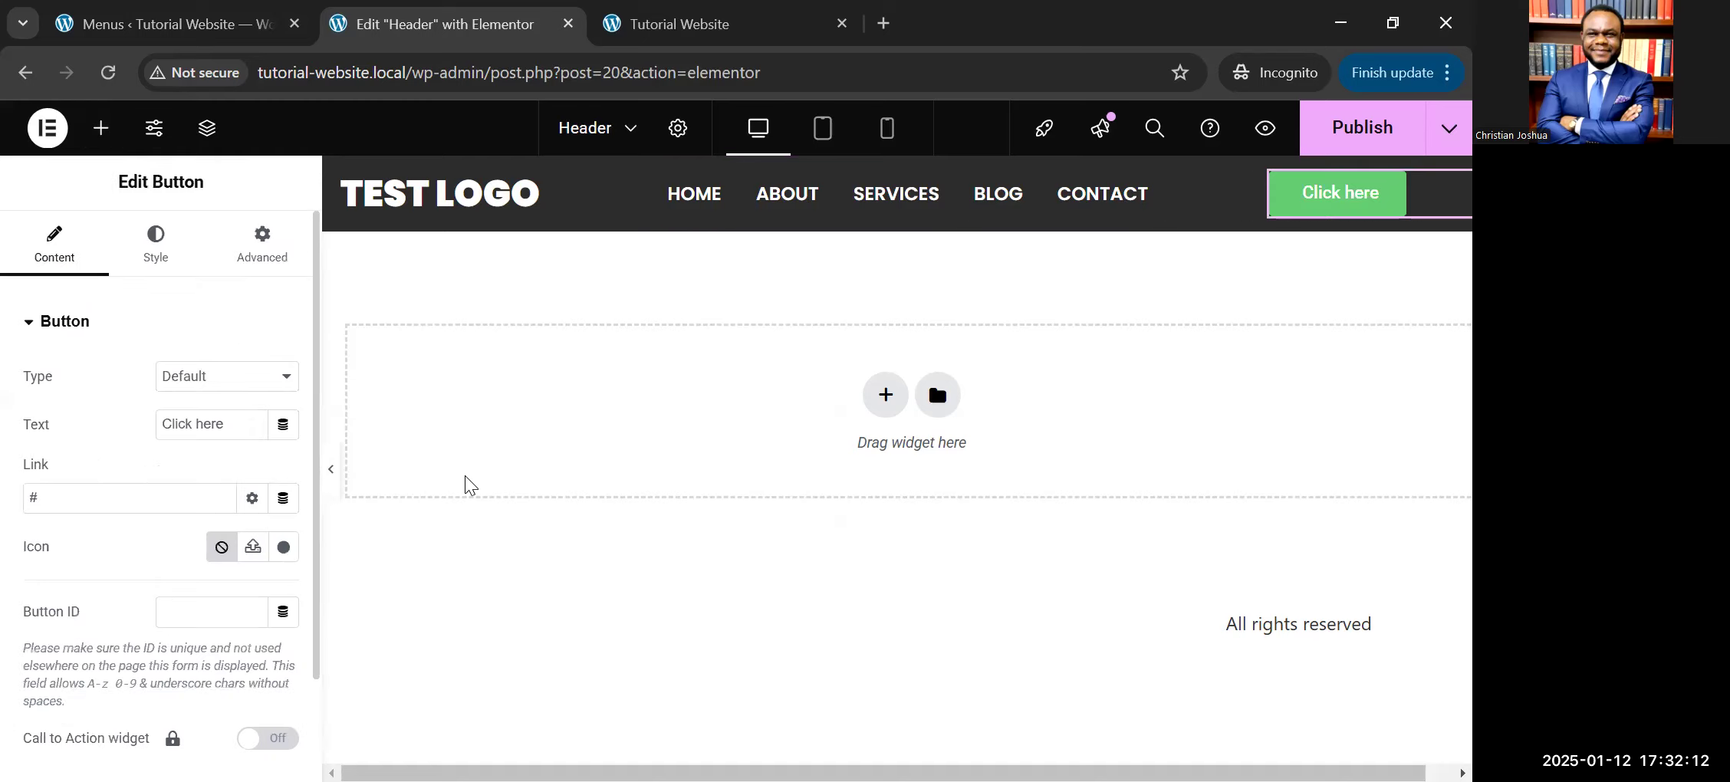
Step: Set the header button's text to "Support"
triple_click(227, 425)
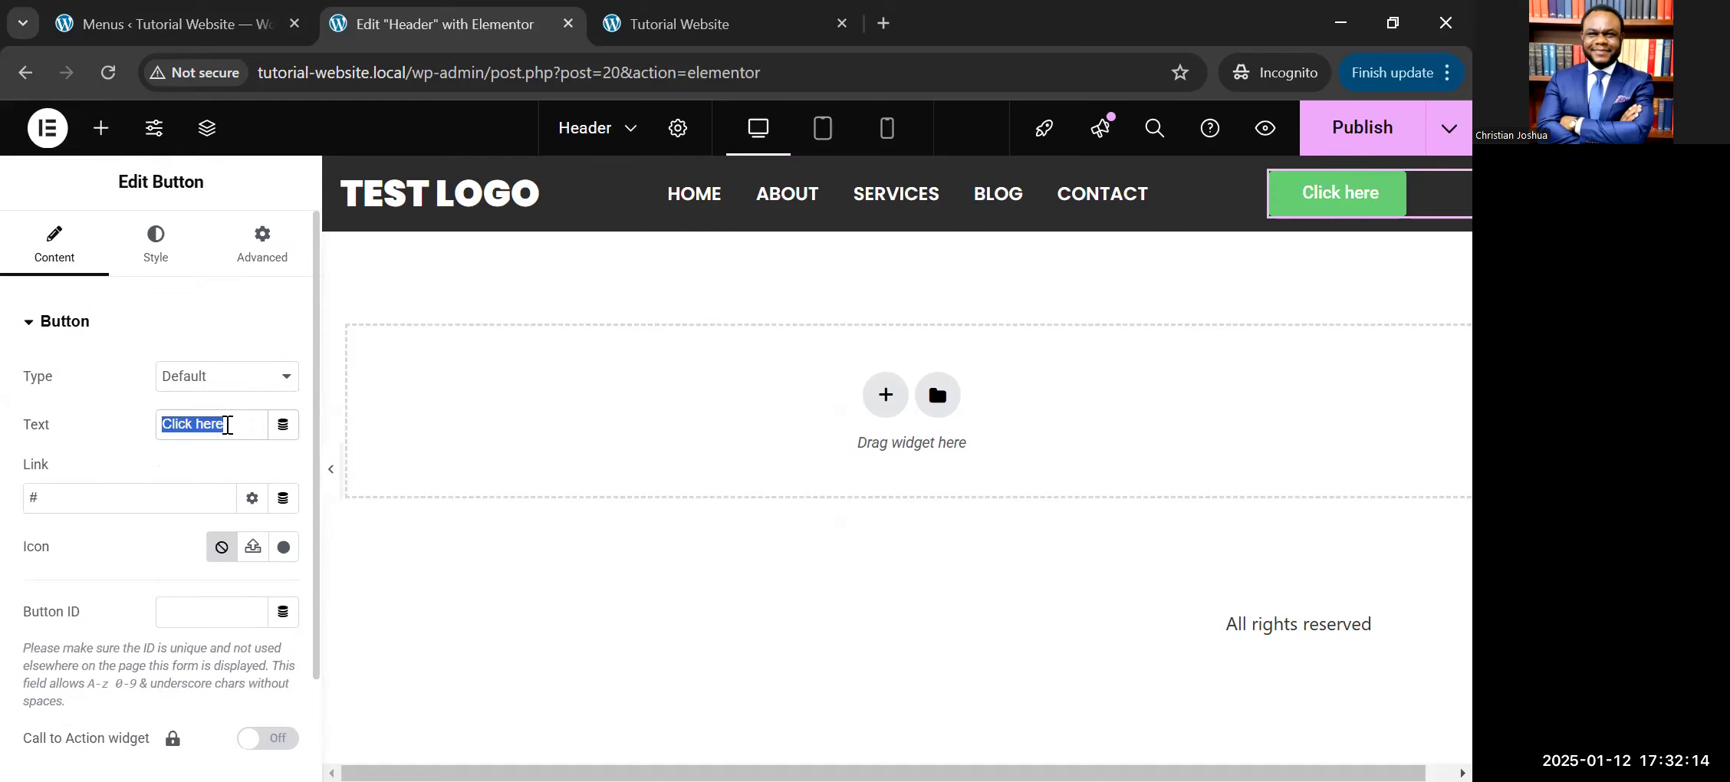
text(S)
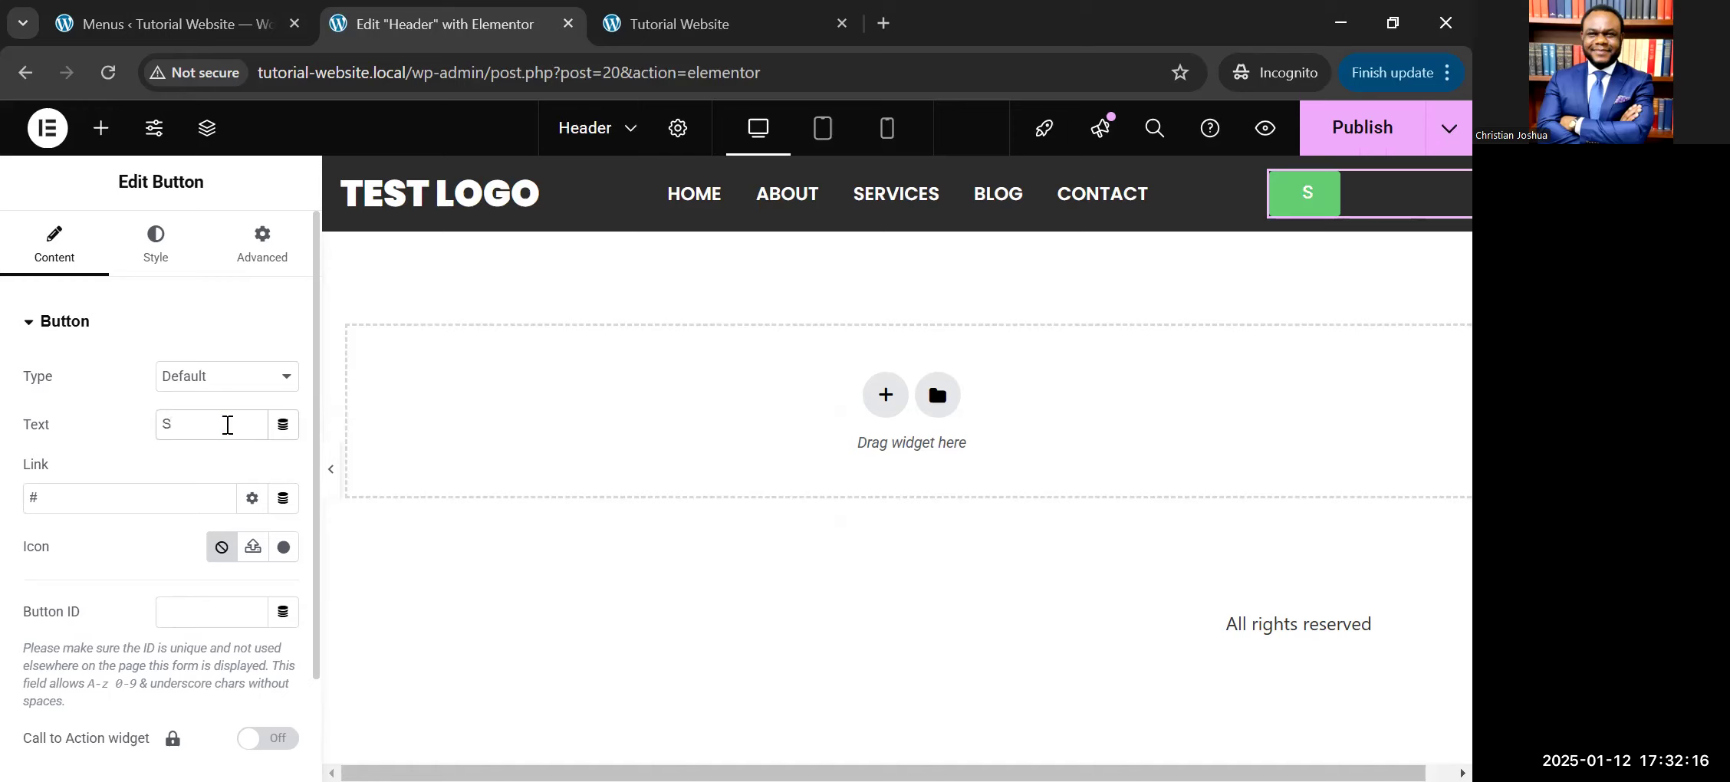
text(upport)
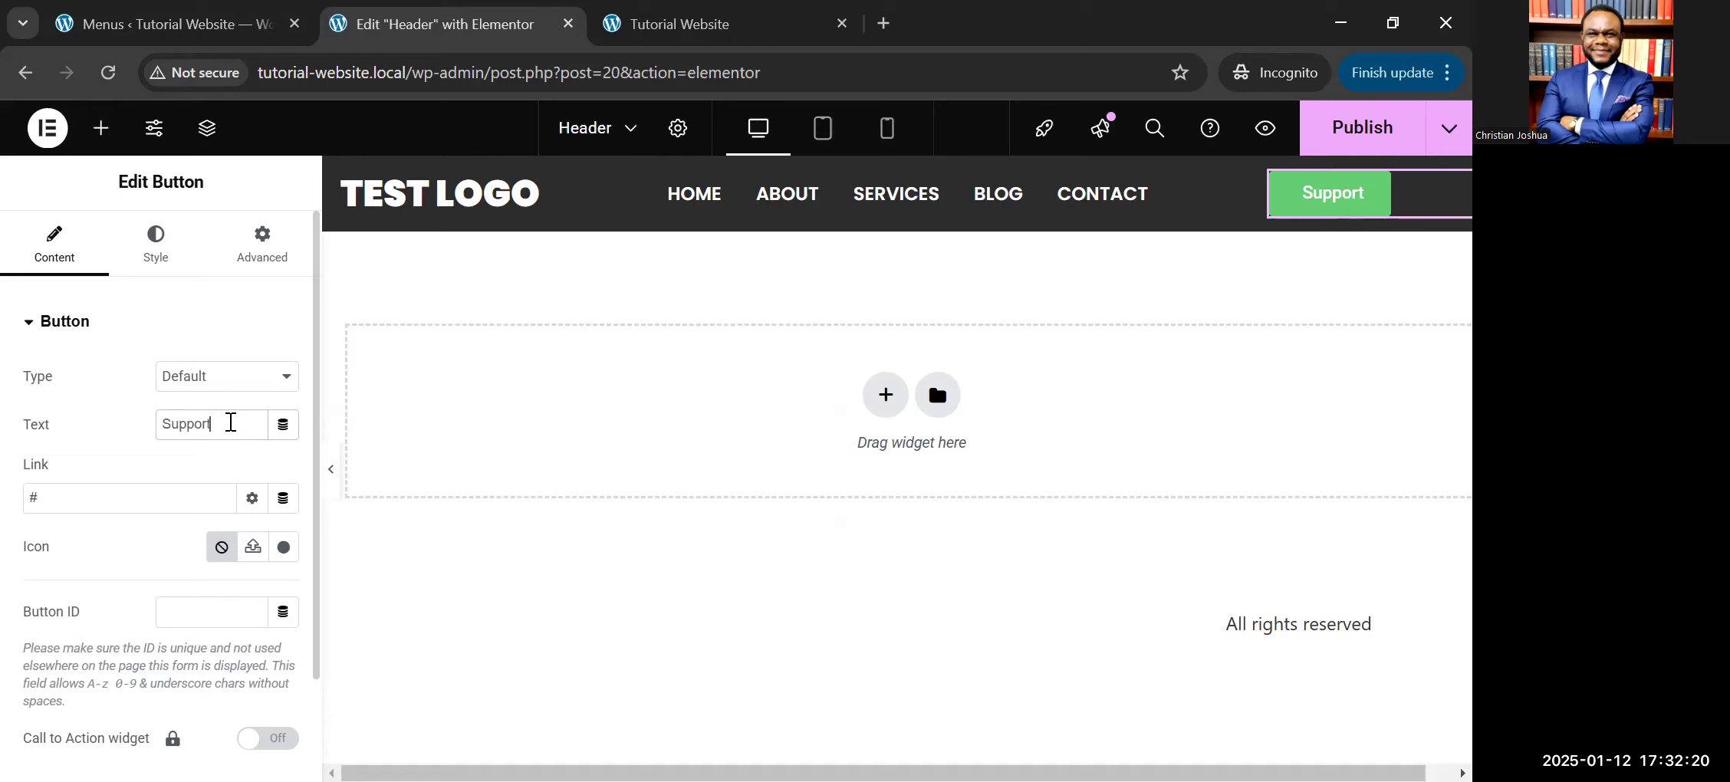
Step: Replace the header button's text with "Donate Here"
key(ctrl+a)
key(BackSpace)
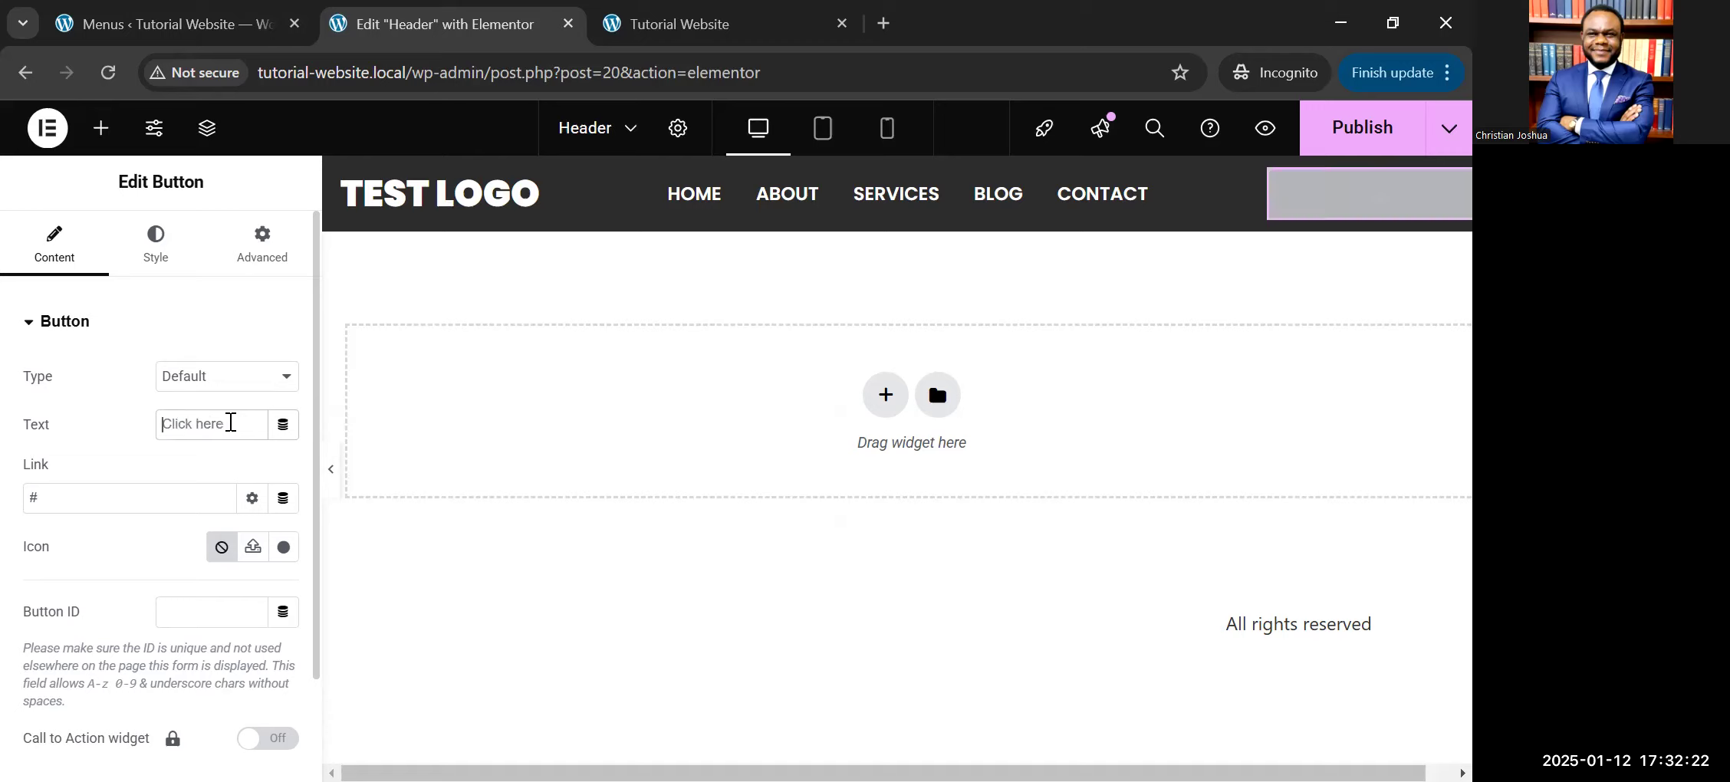
text(Dona)
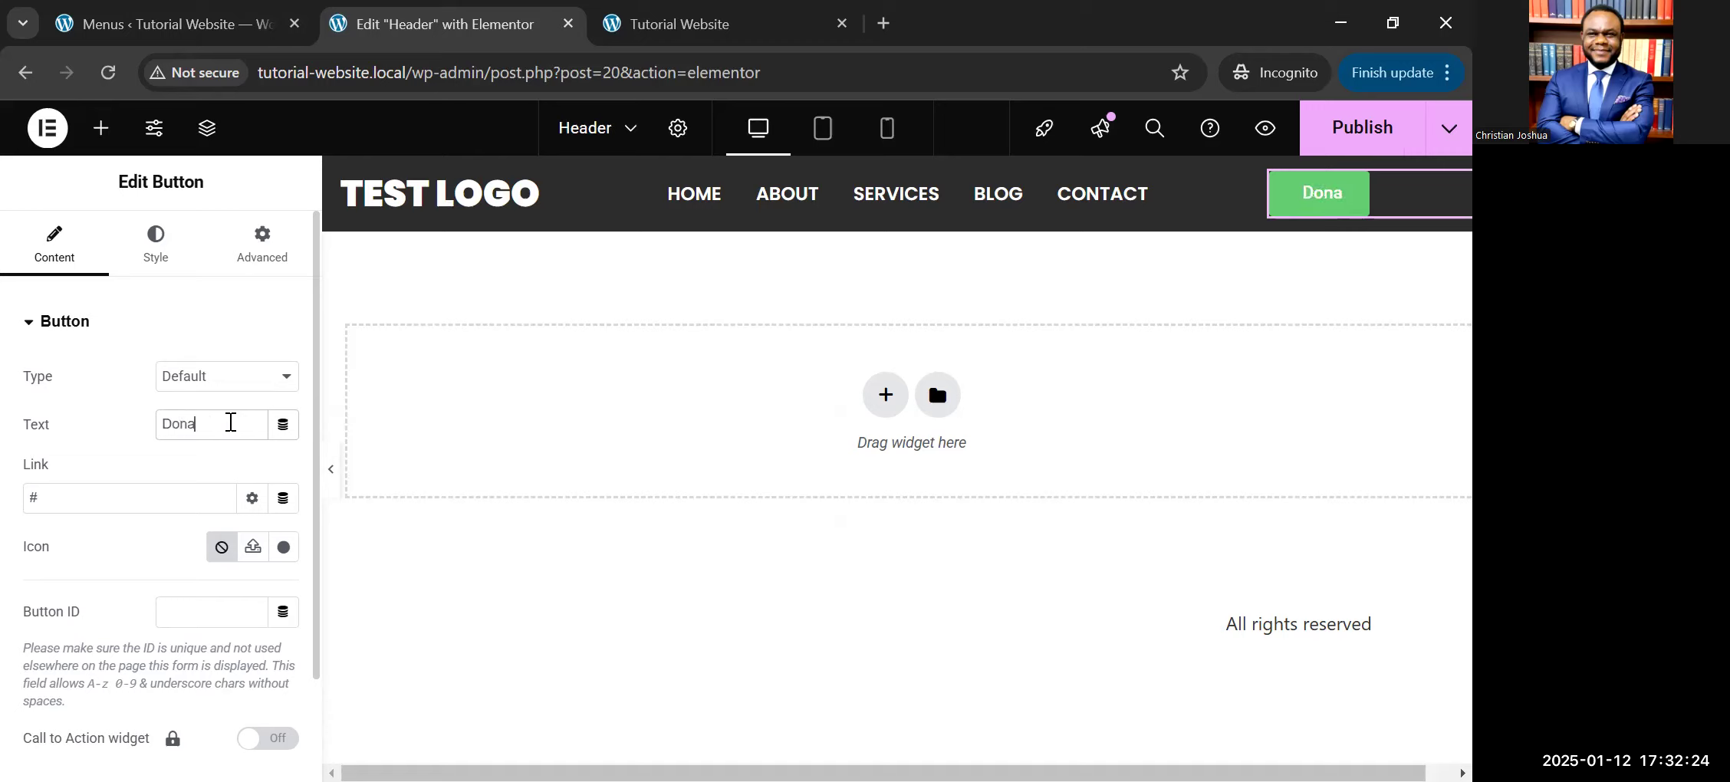
text(te Here)
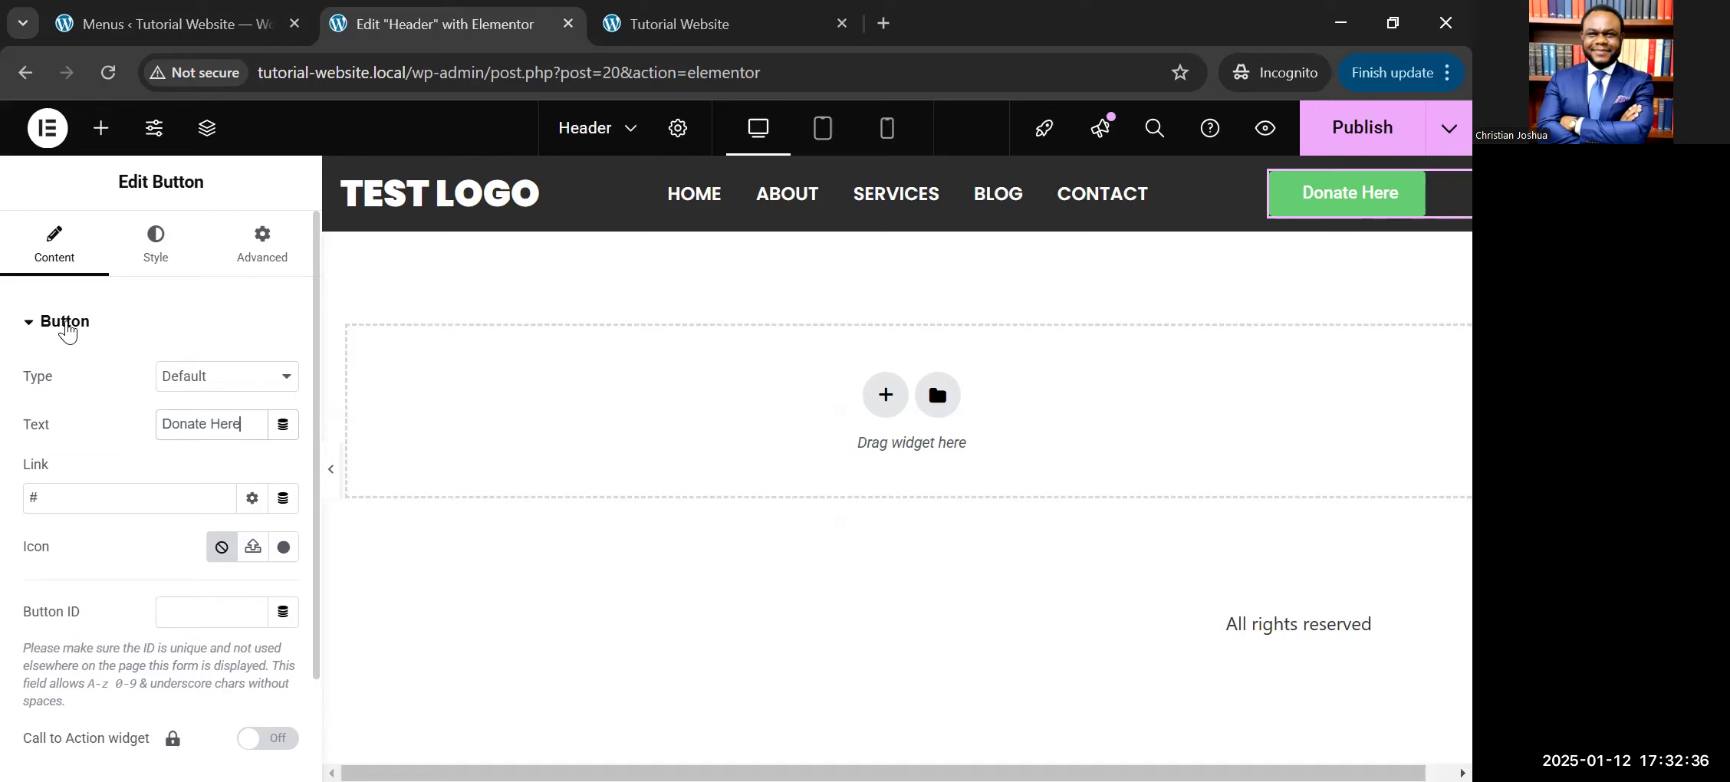
Step: Center the donate button within its header column
click(157, 262)
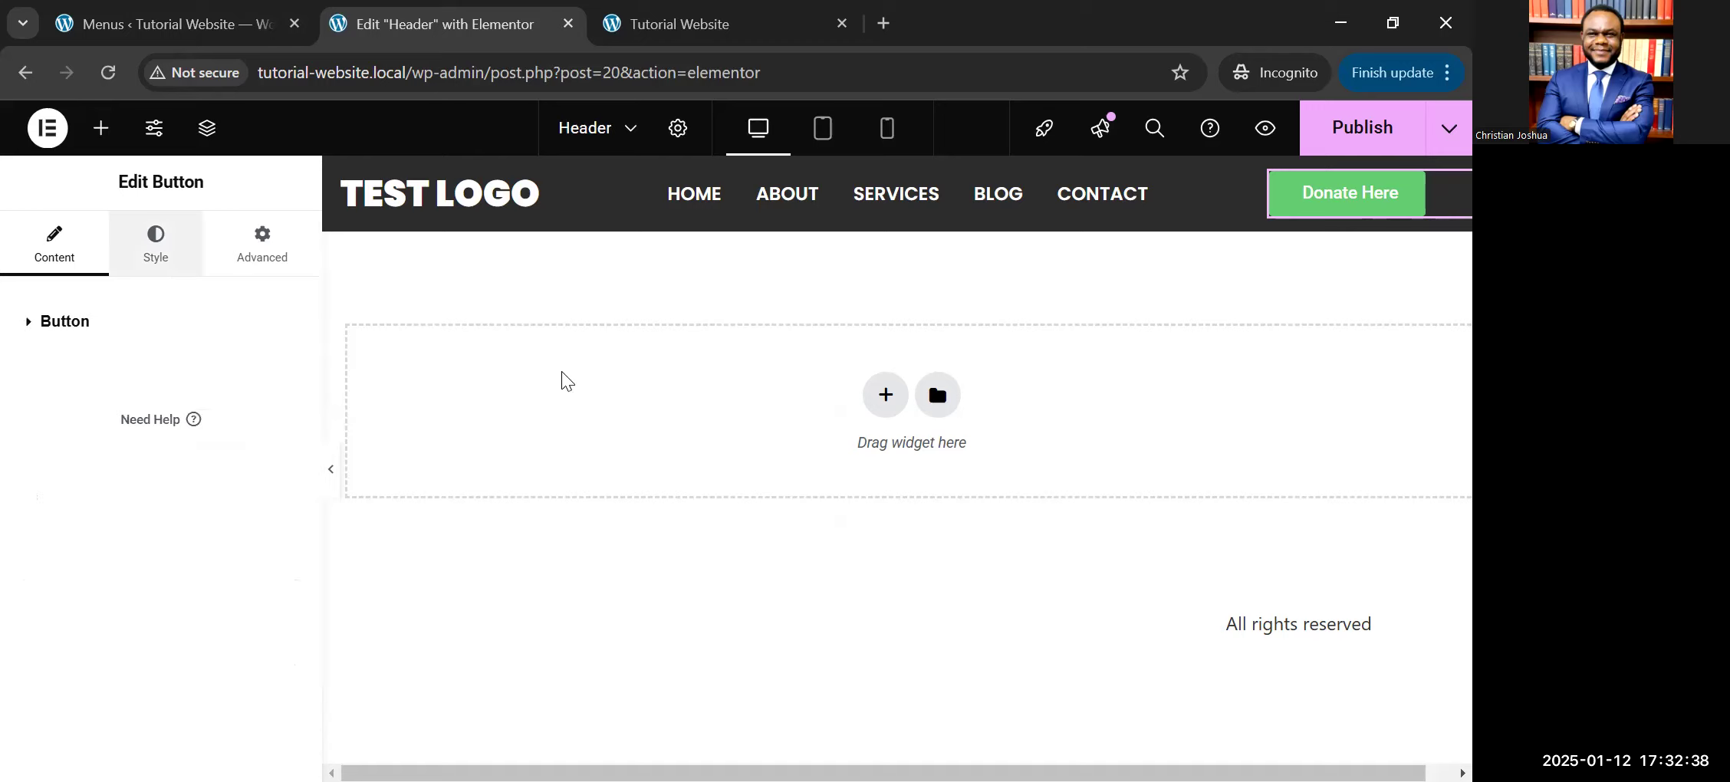
click(221, 381)
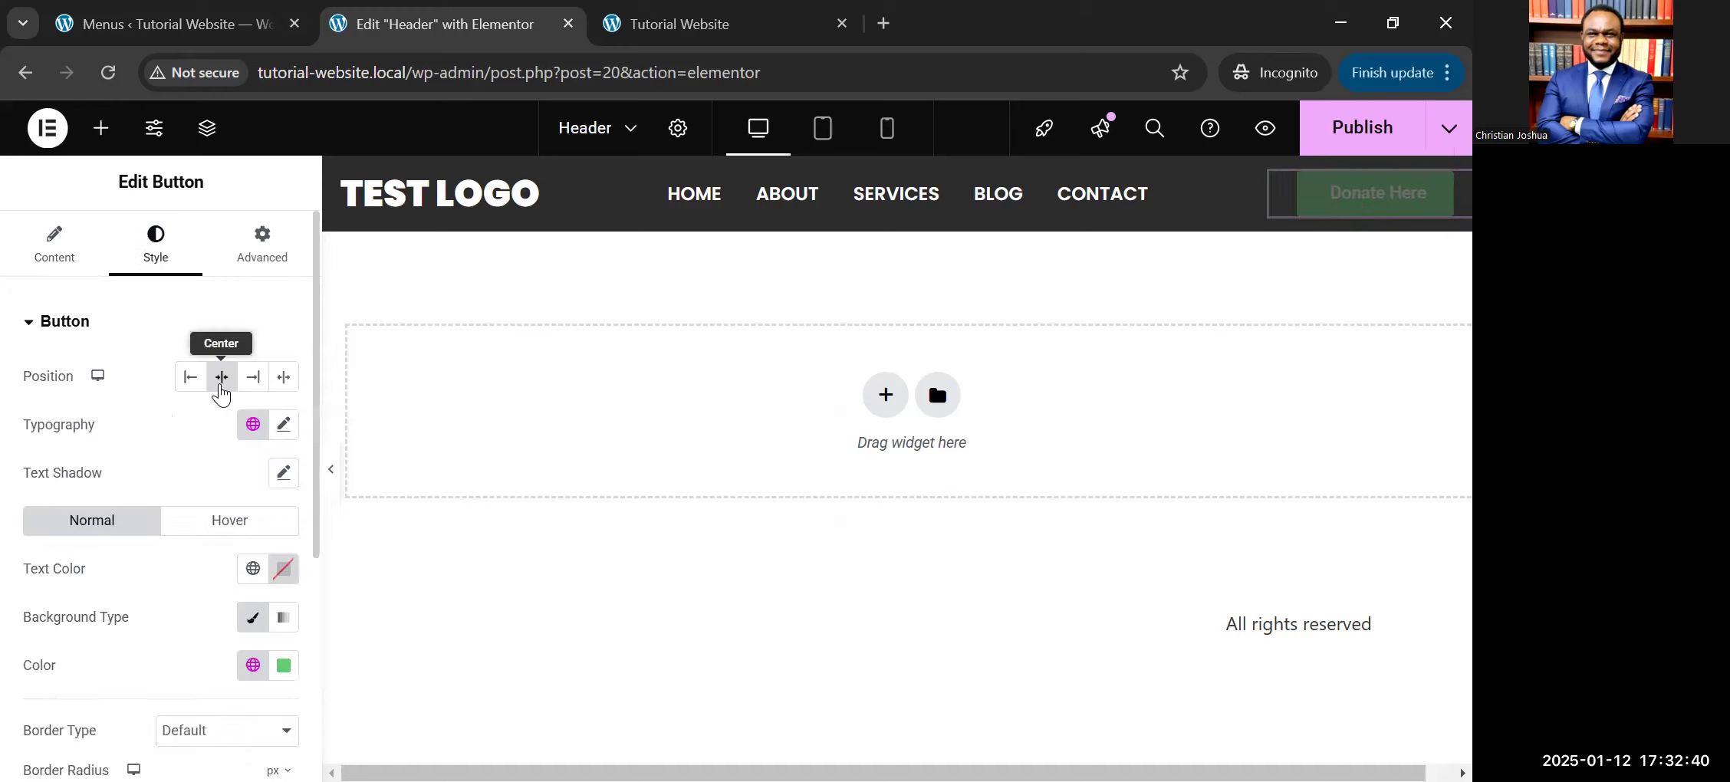
scroll(202, 432, down, 3)
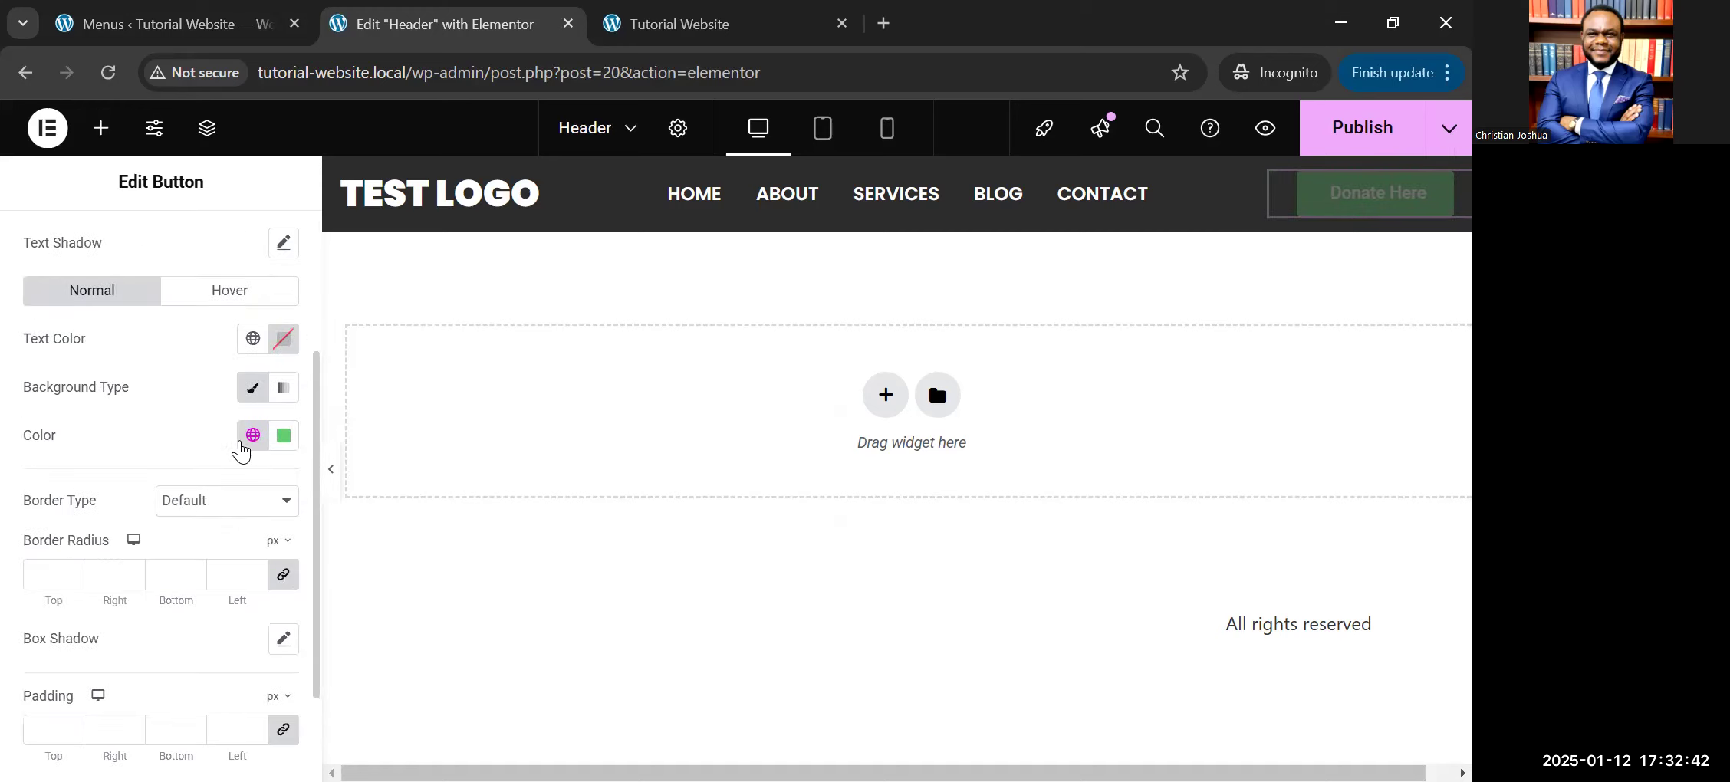
click(253, 435)
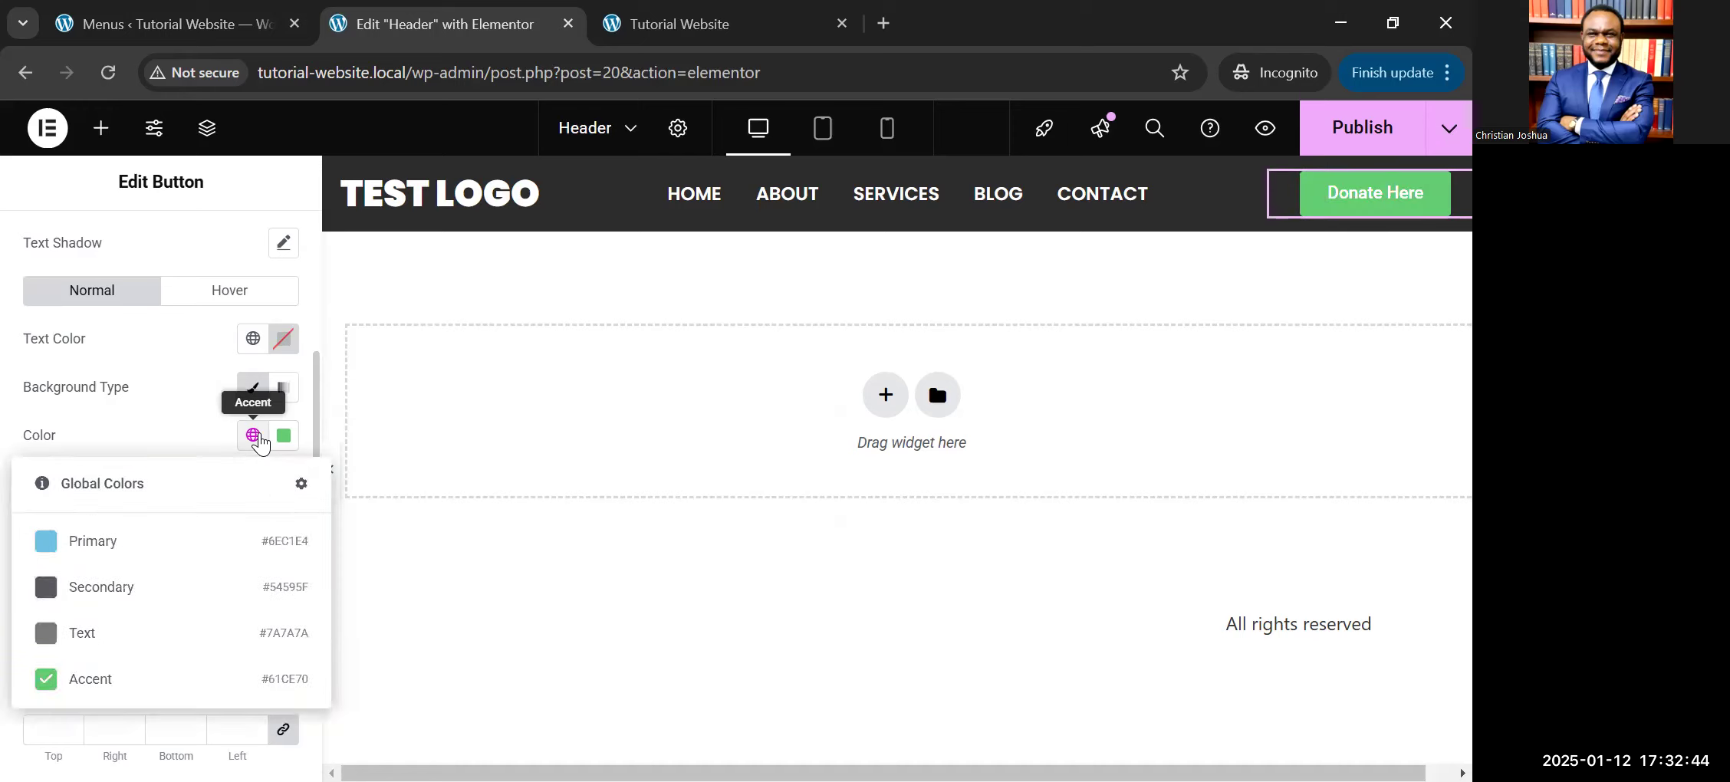
click(124, 432)
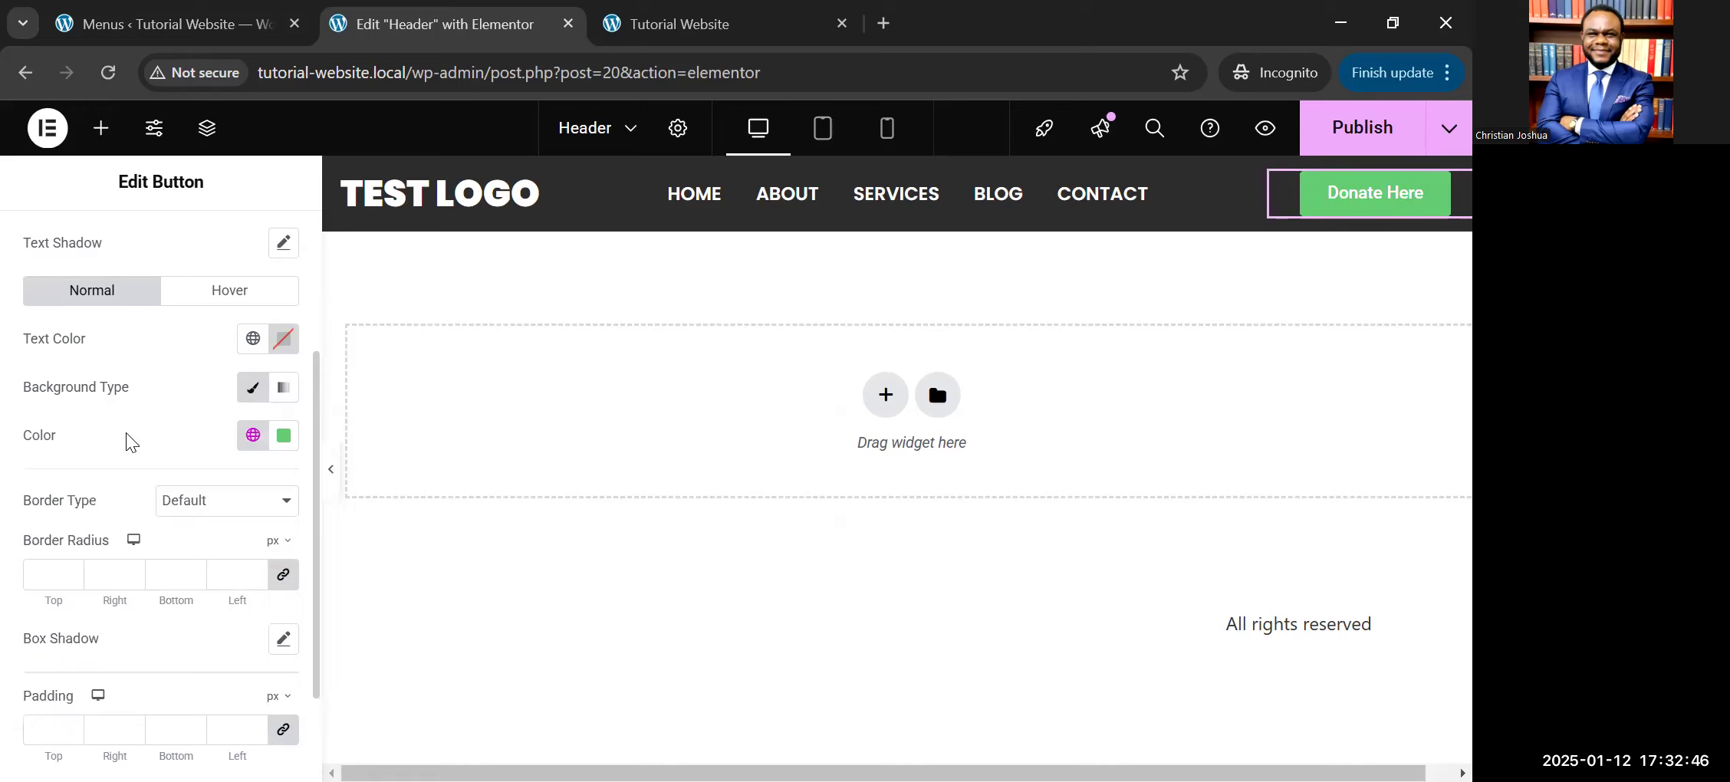
scroll(126, 441, down, 2)
scroll(124, 429, up, 2)
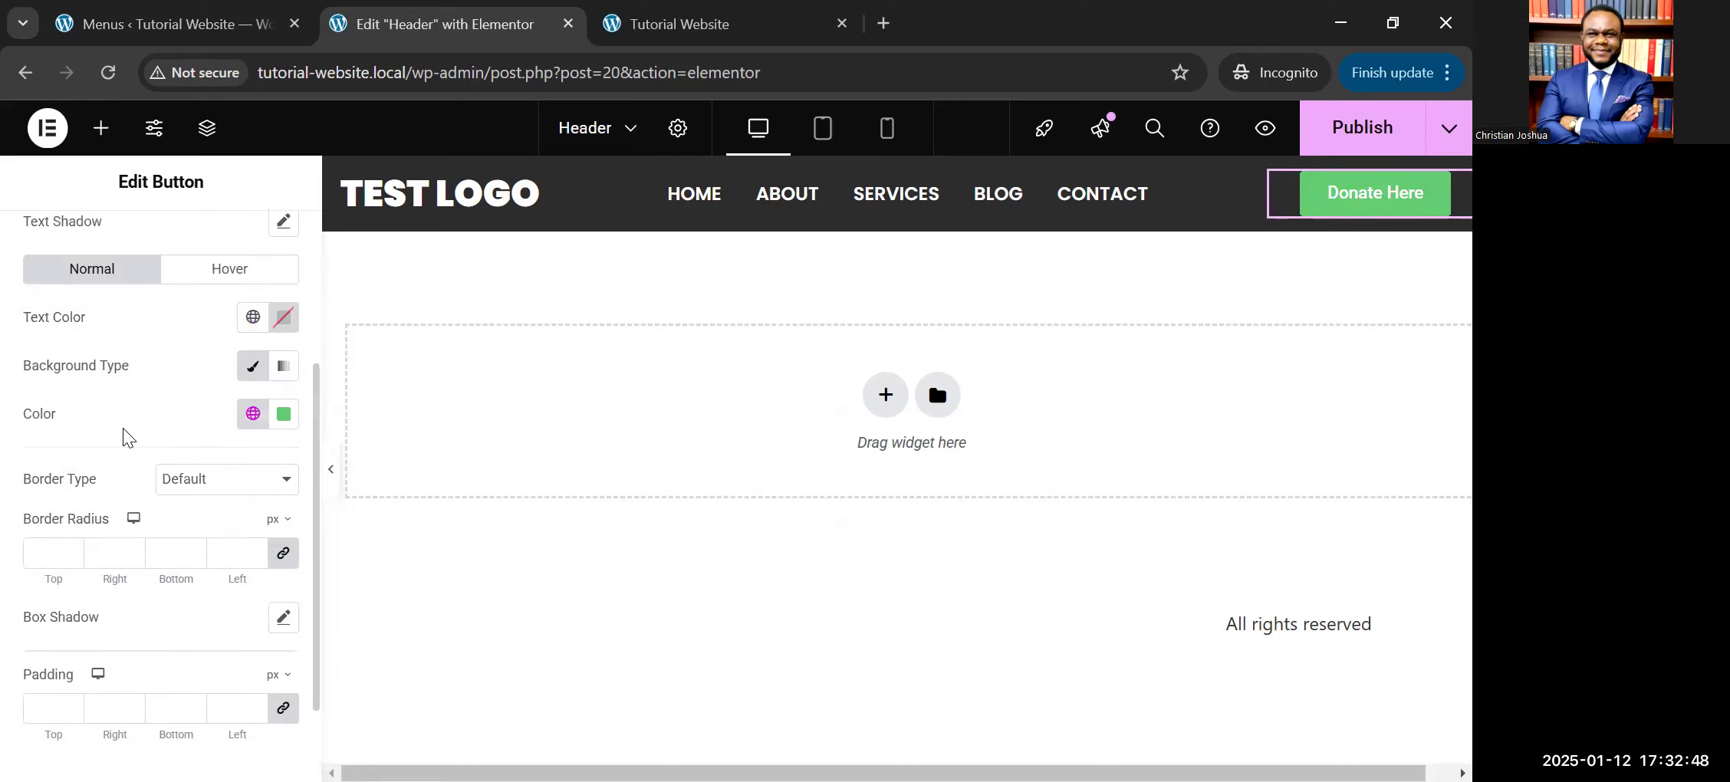
Step: Unlink the donate button's padding values and set 15 px for top and bottom and 30 px for left and right
scroll(123, 428, down, 2)
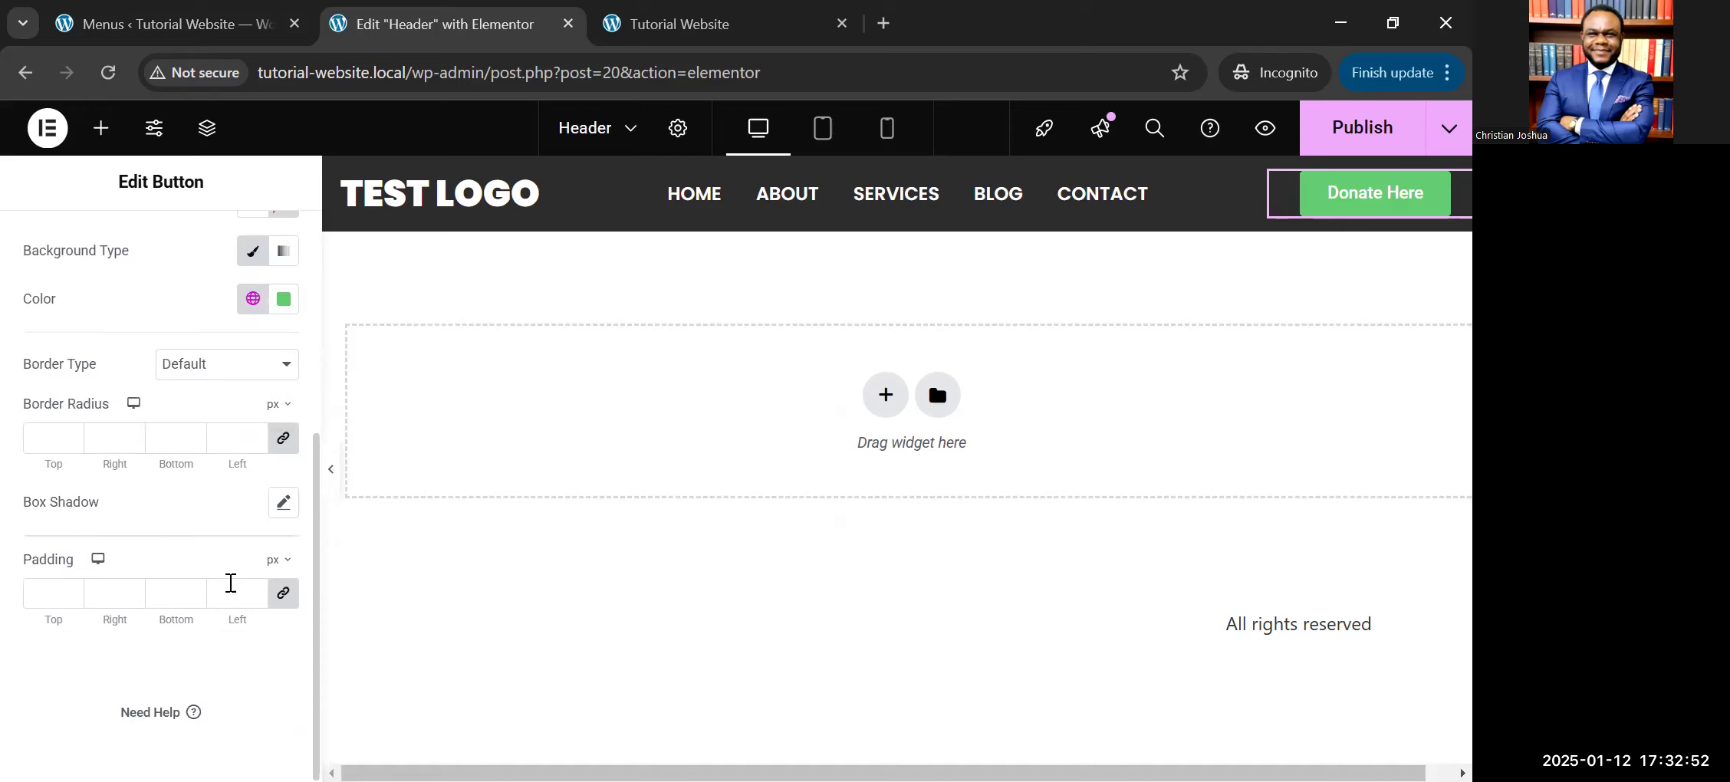
click(283, 601)
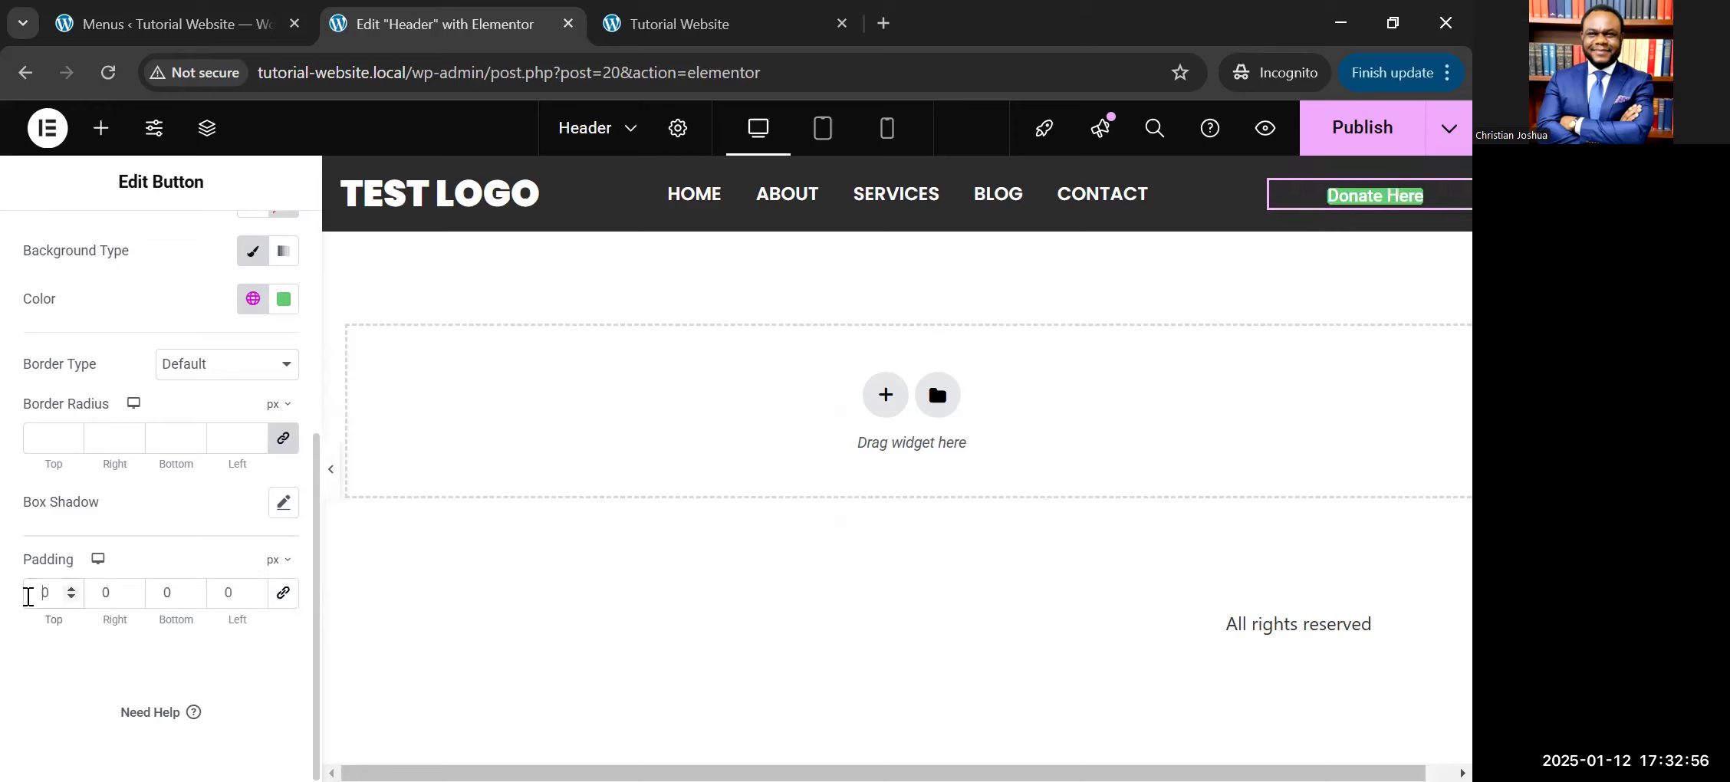
text(15)
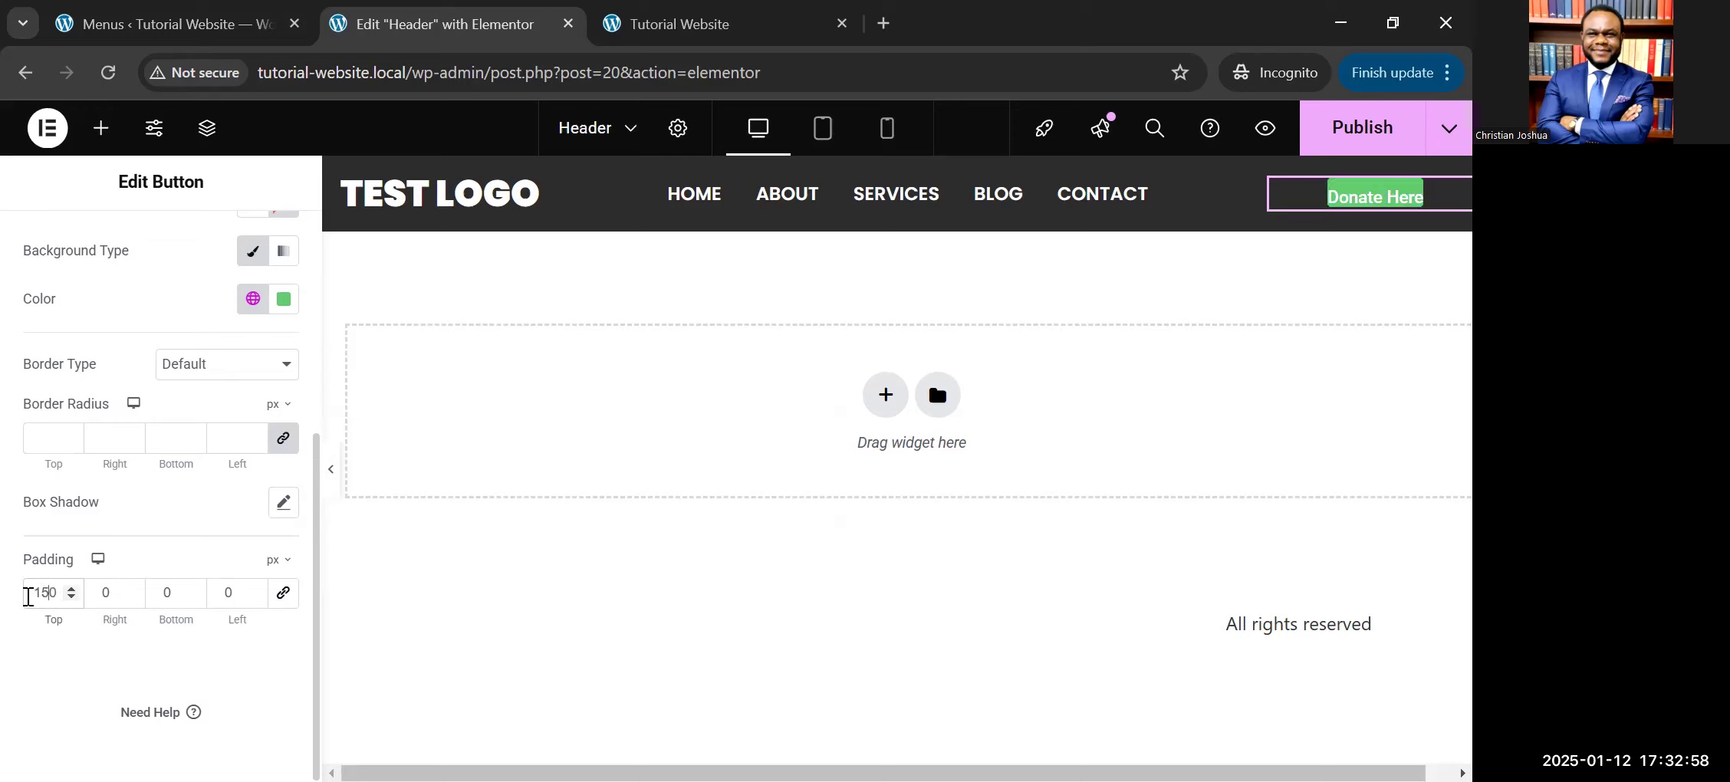
key(Delete)
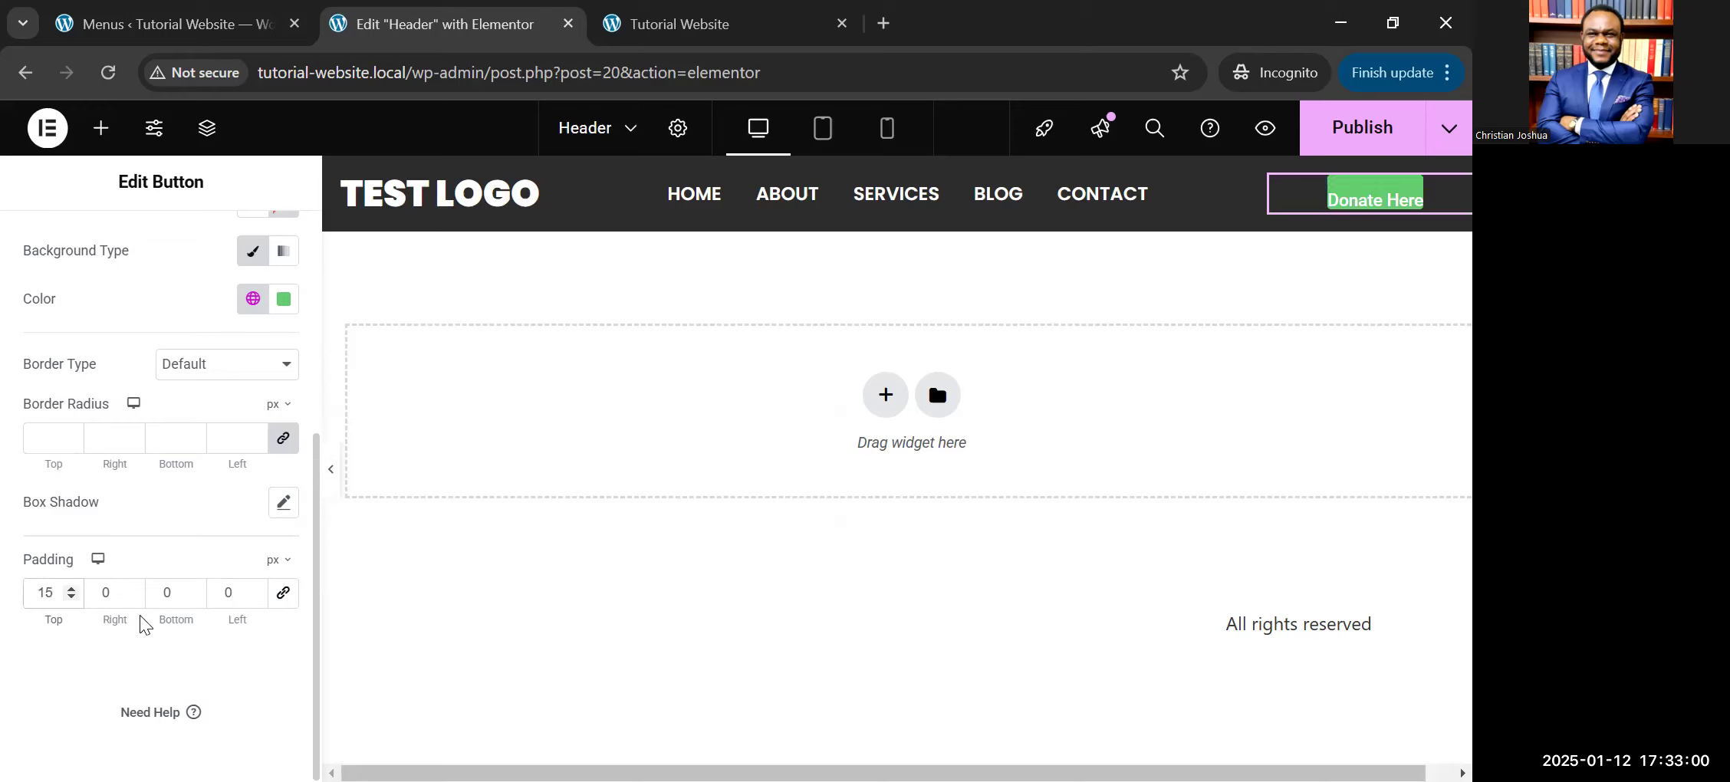
click(162, 593)
text(15)
key(Delete)
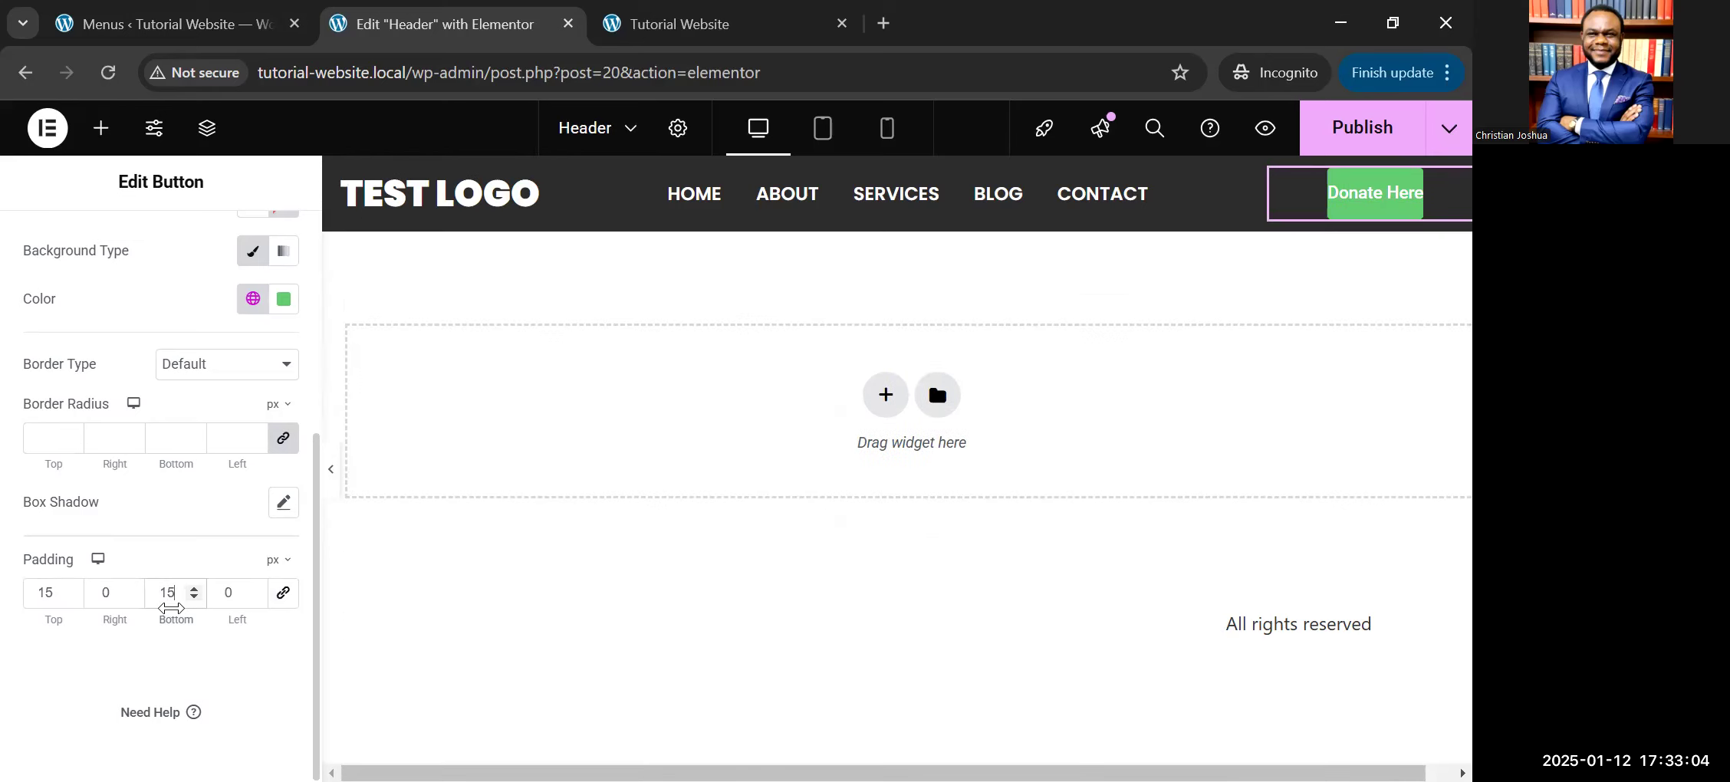
click(224, 594)
text(3)
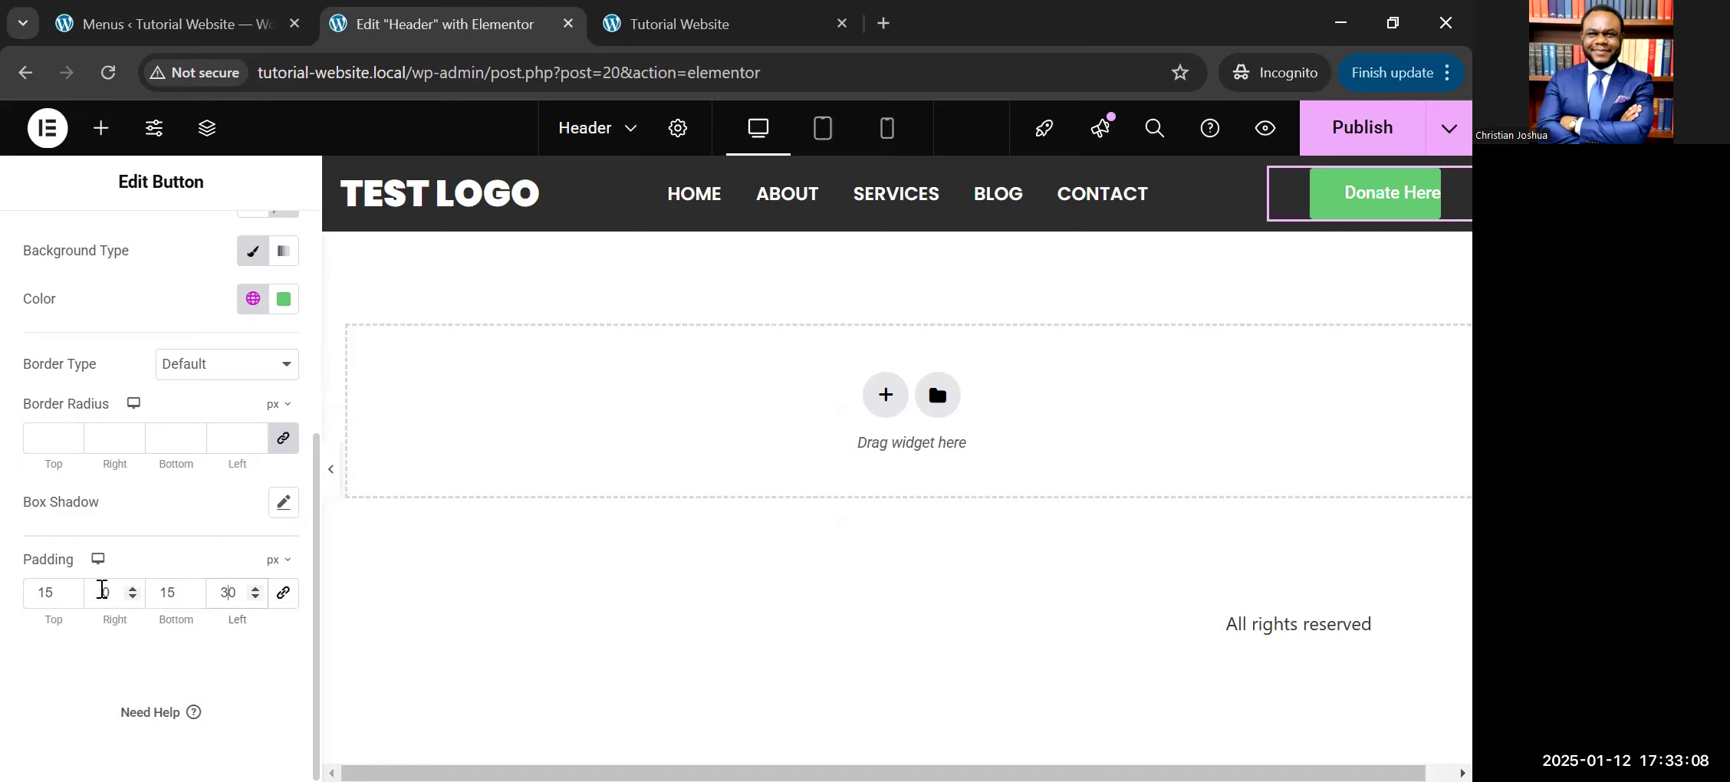
click(102, 589)
text(3)
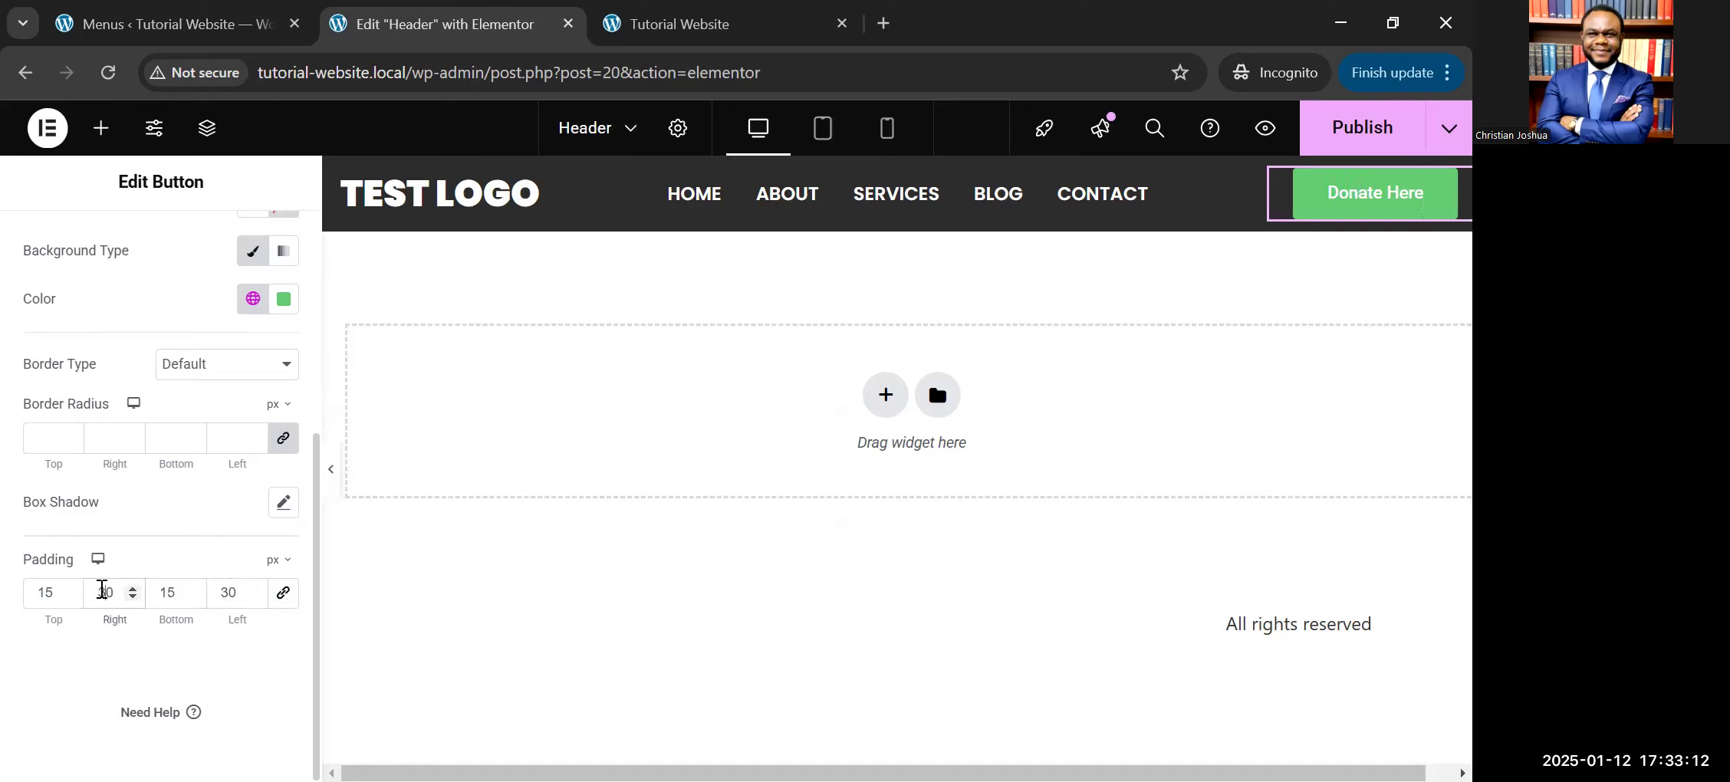
Step: Try a 10 px border radius on the donate button and set all its corners to 0 px
click(48, 438)
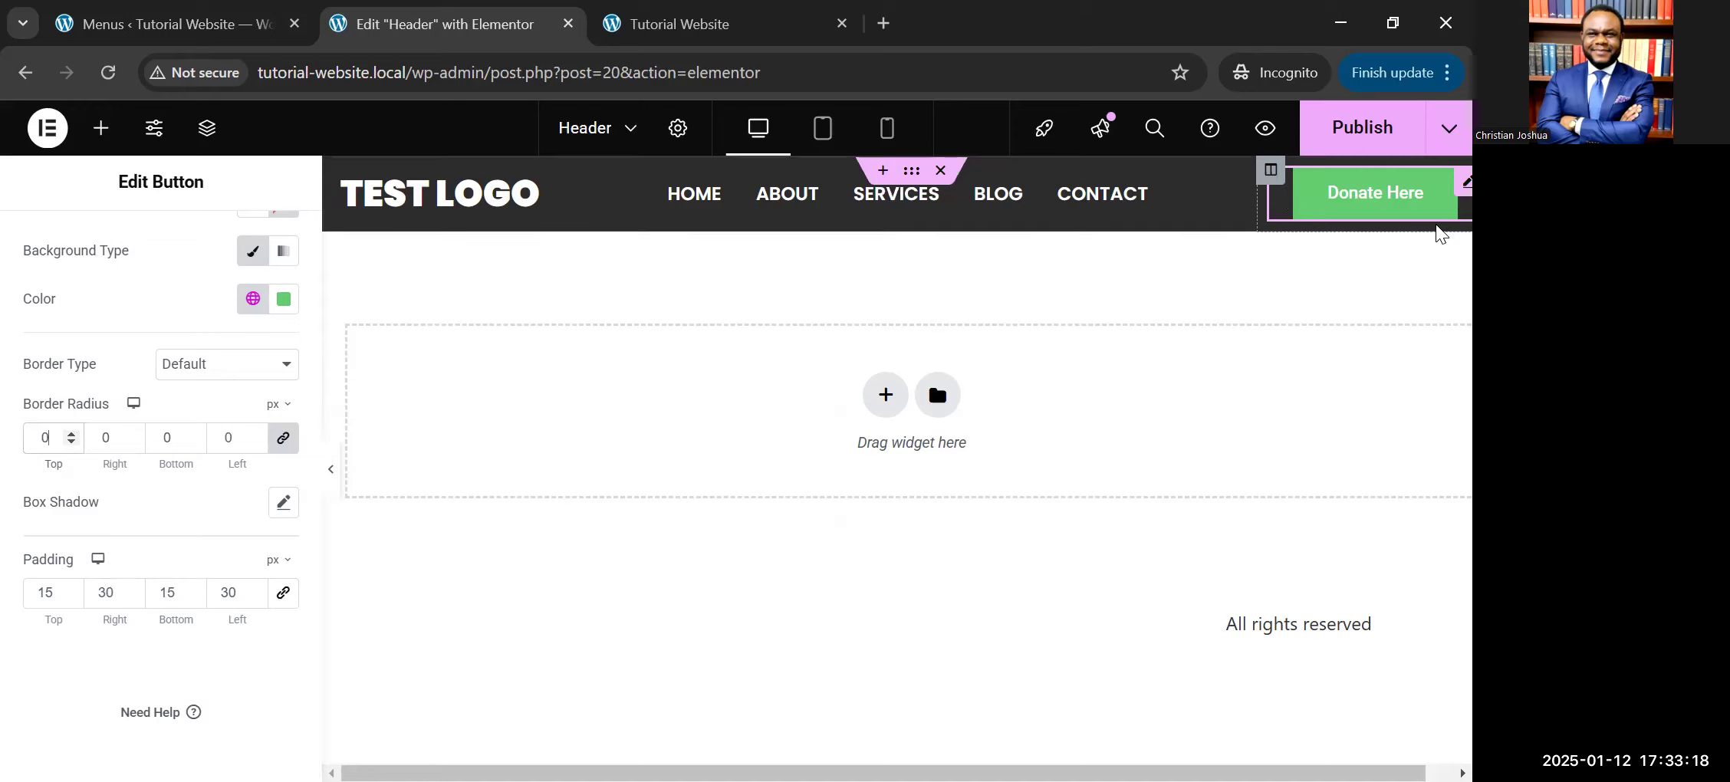
click(30, 437)
text(10)
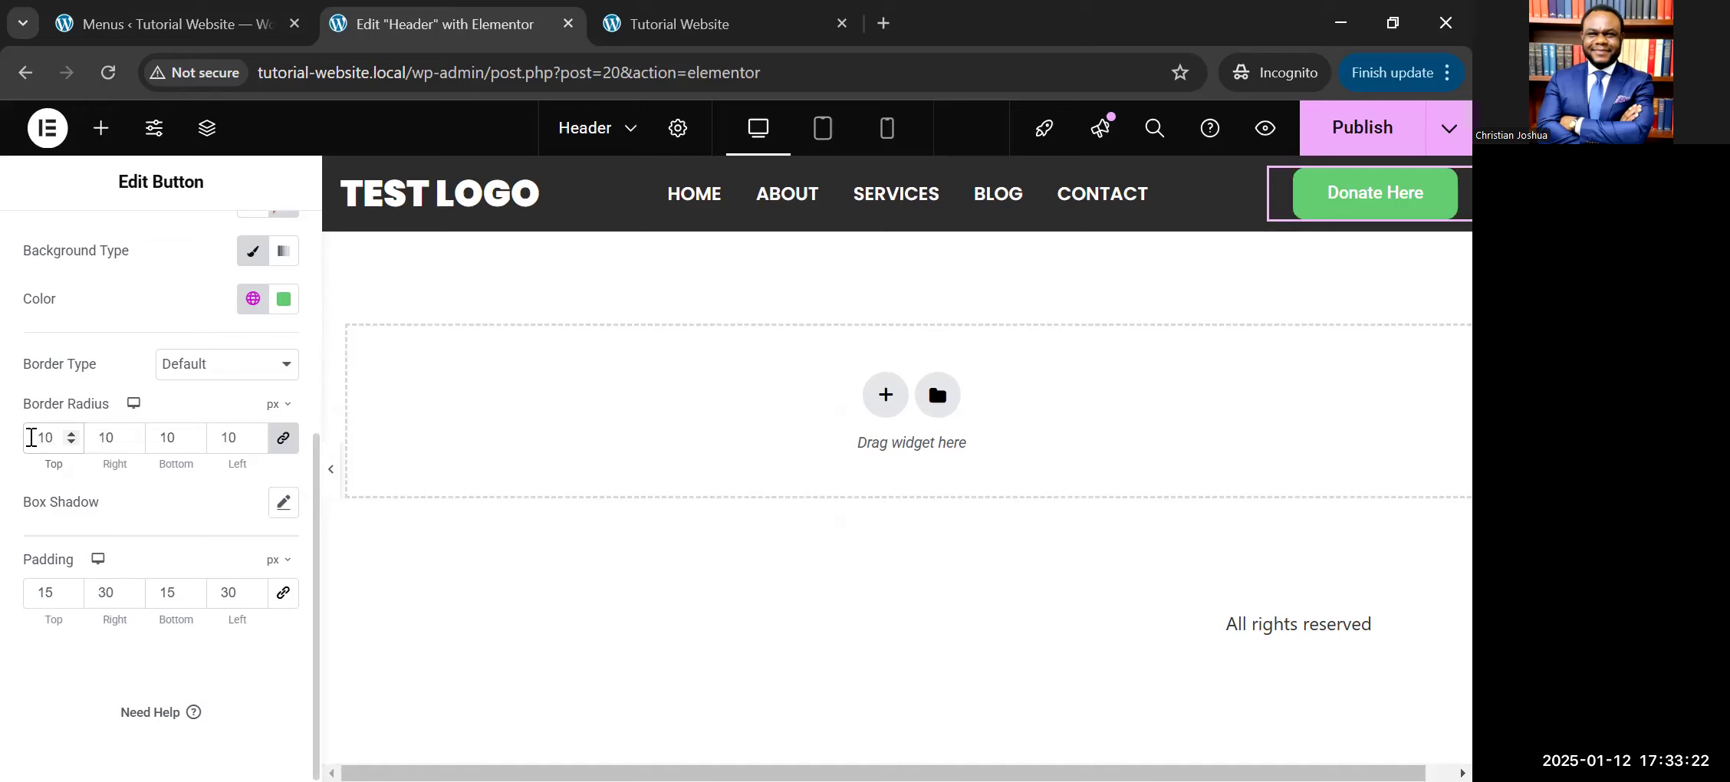
key(BackSpace)
key(BackSpace)
Step: Open the donate button's typography settings and set its font family to Poppins
scroll(38, 439, up, 5)
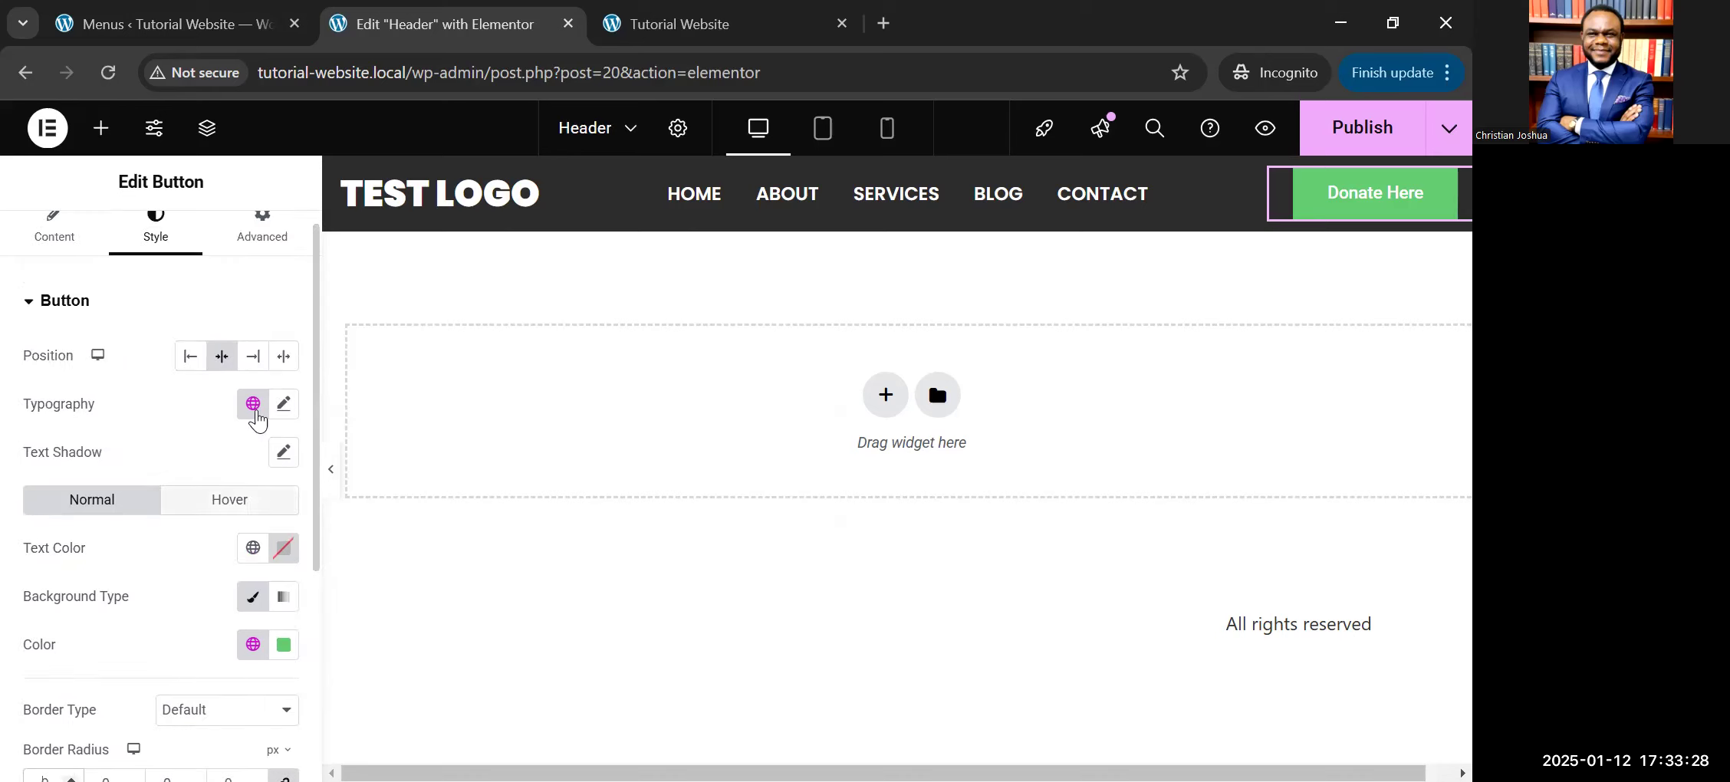
click(284, 407)
scroll(159, 533, down, 3)
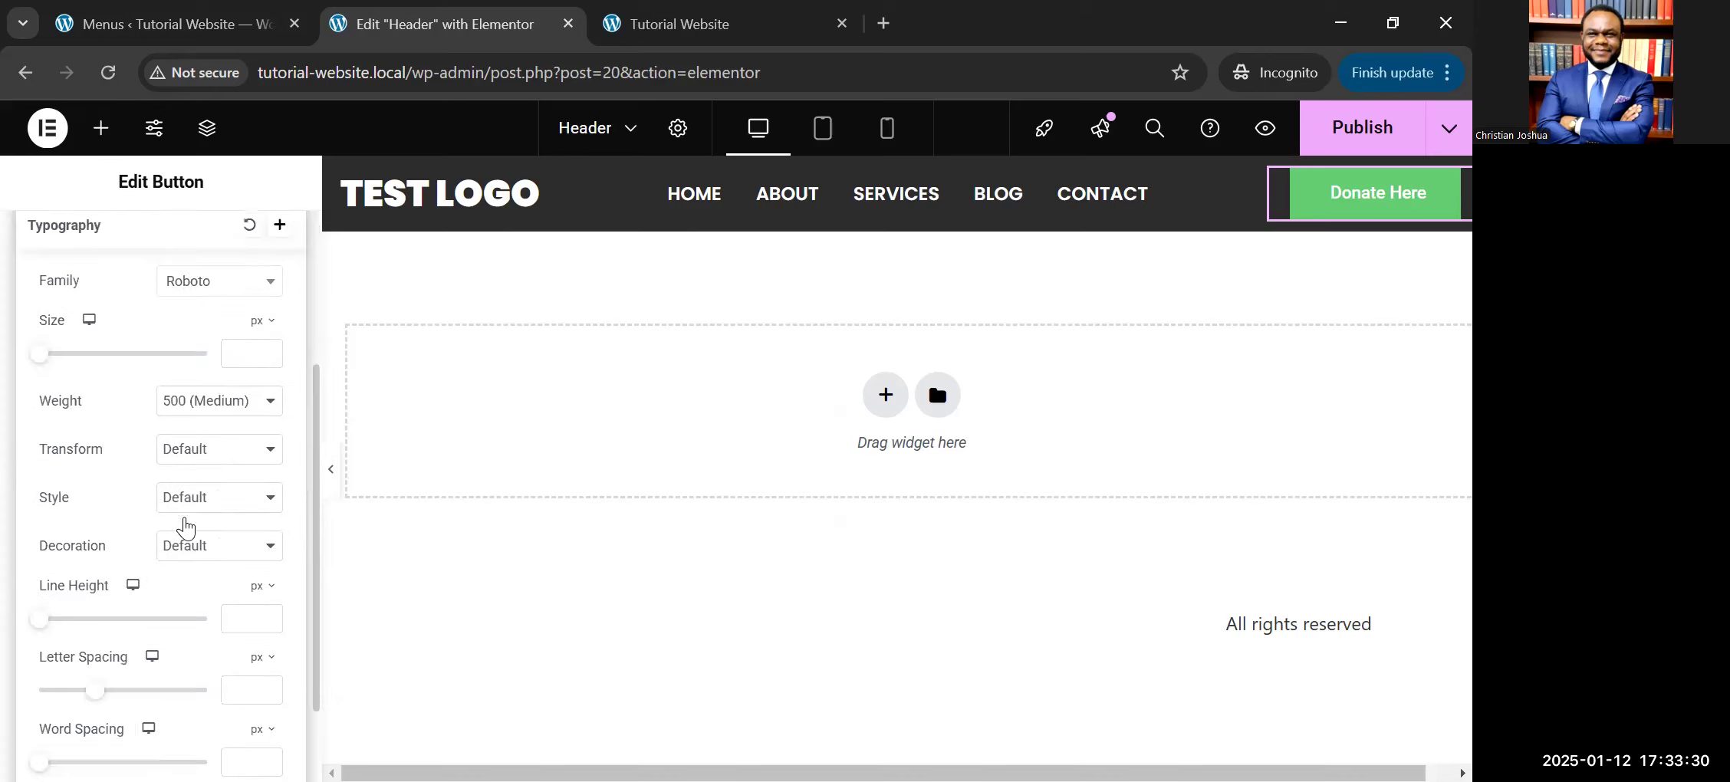
click(211, 290)
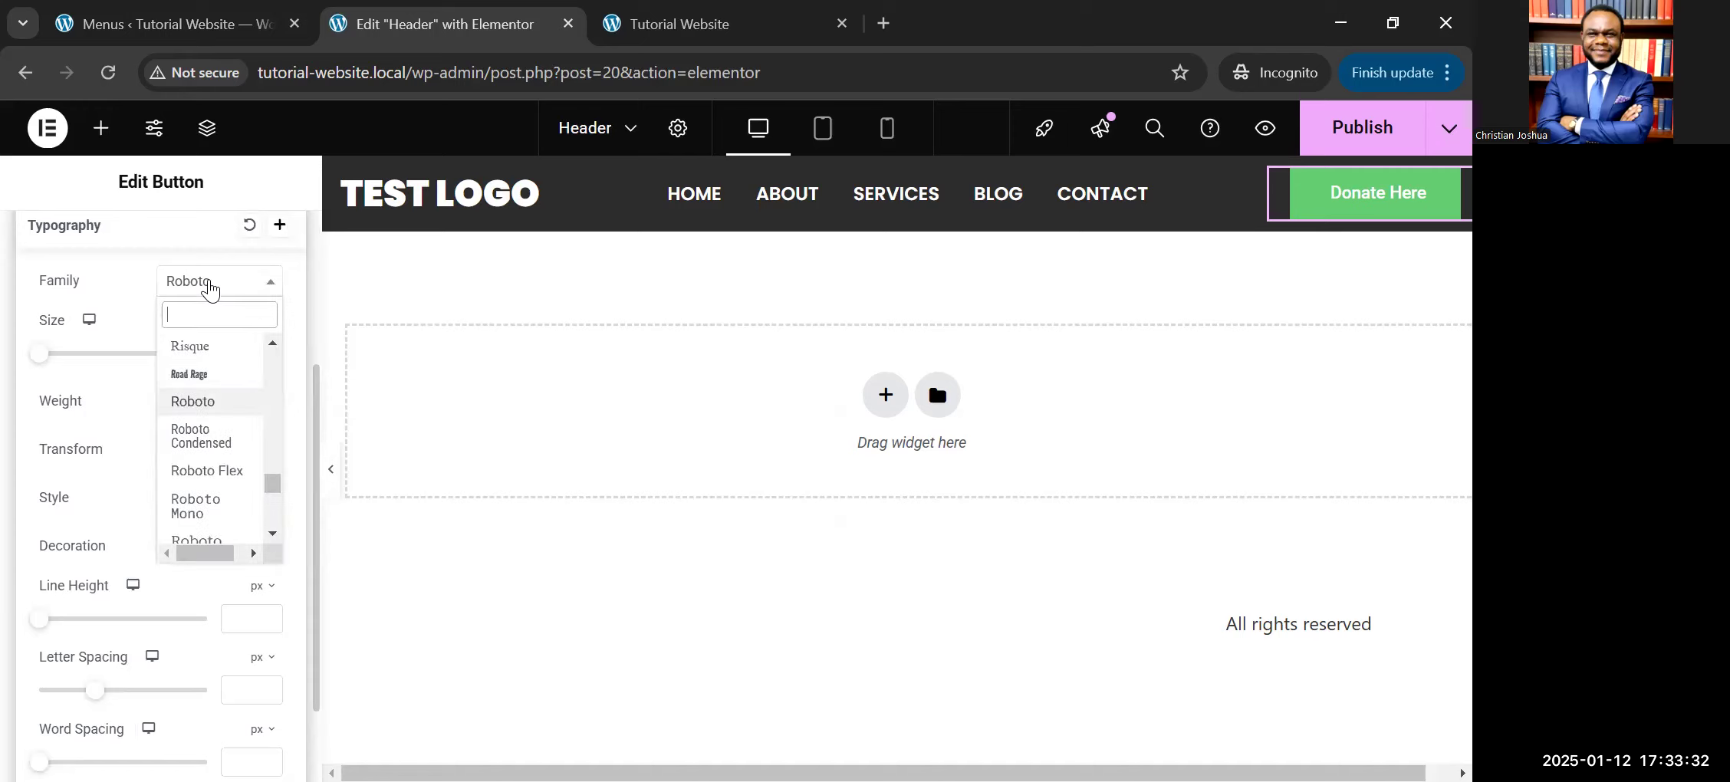
text(popp)
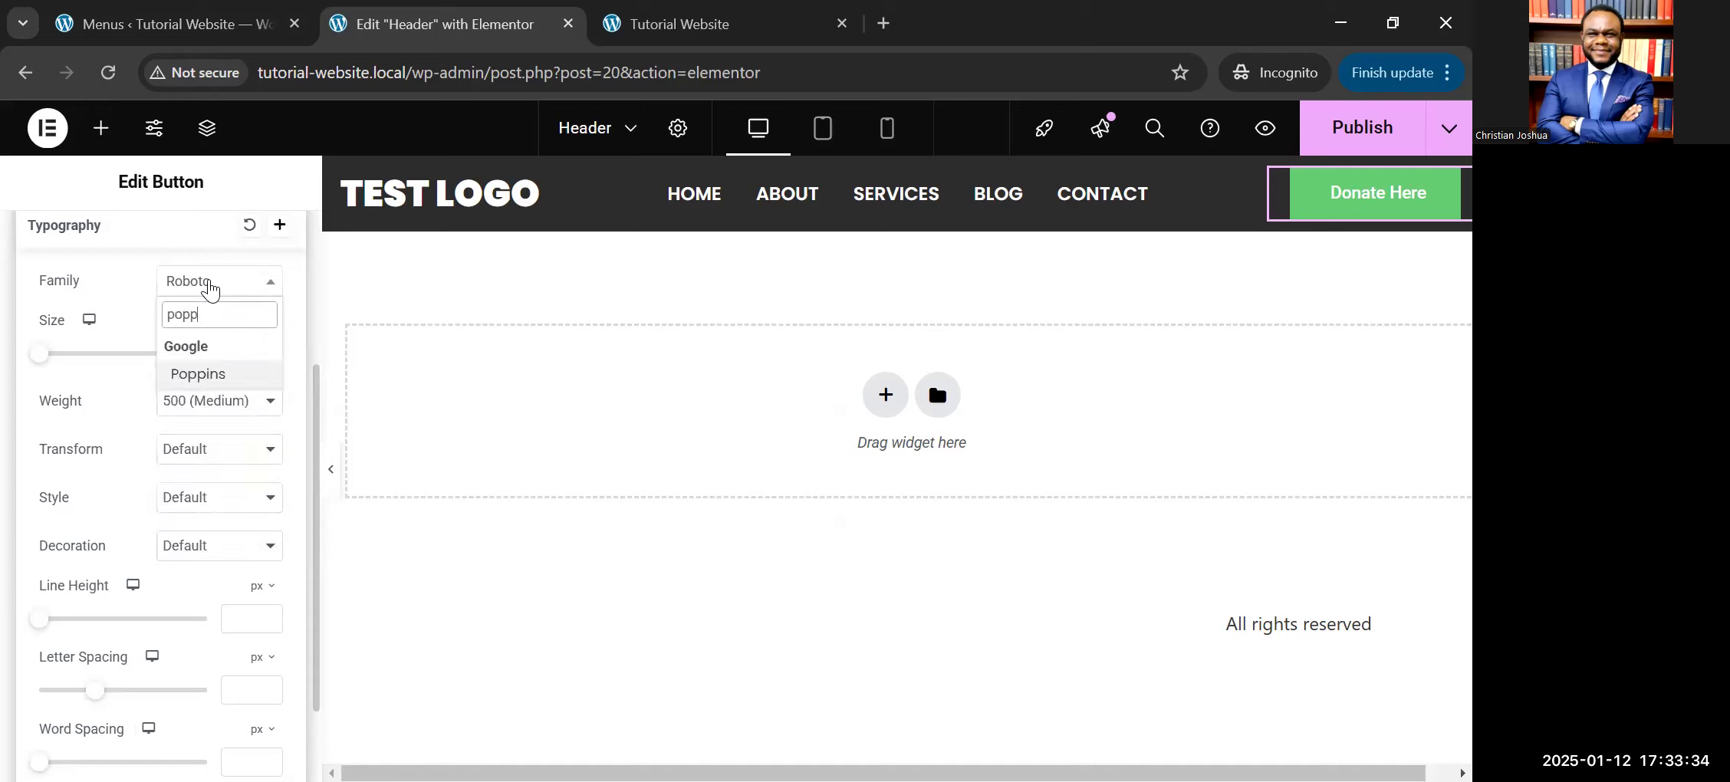
key(Return)
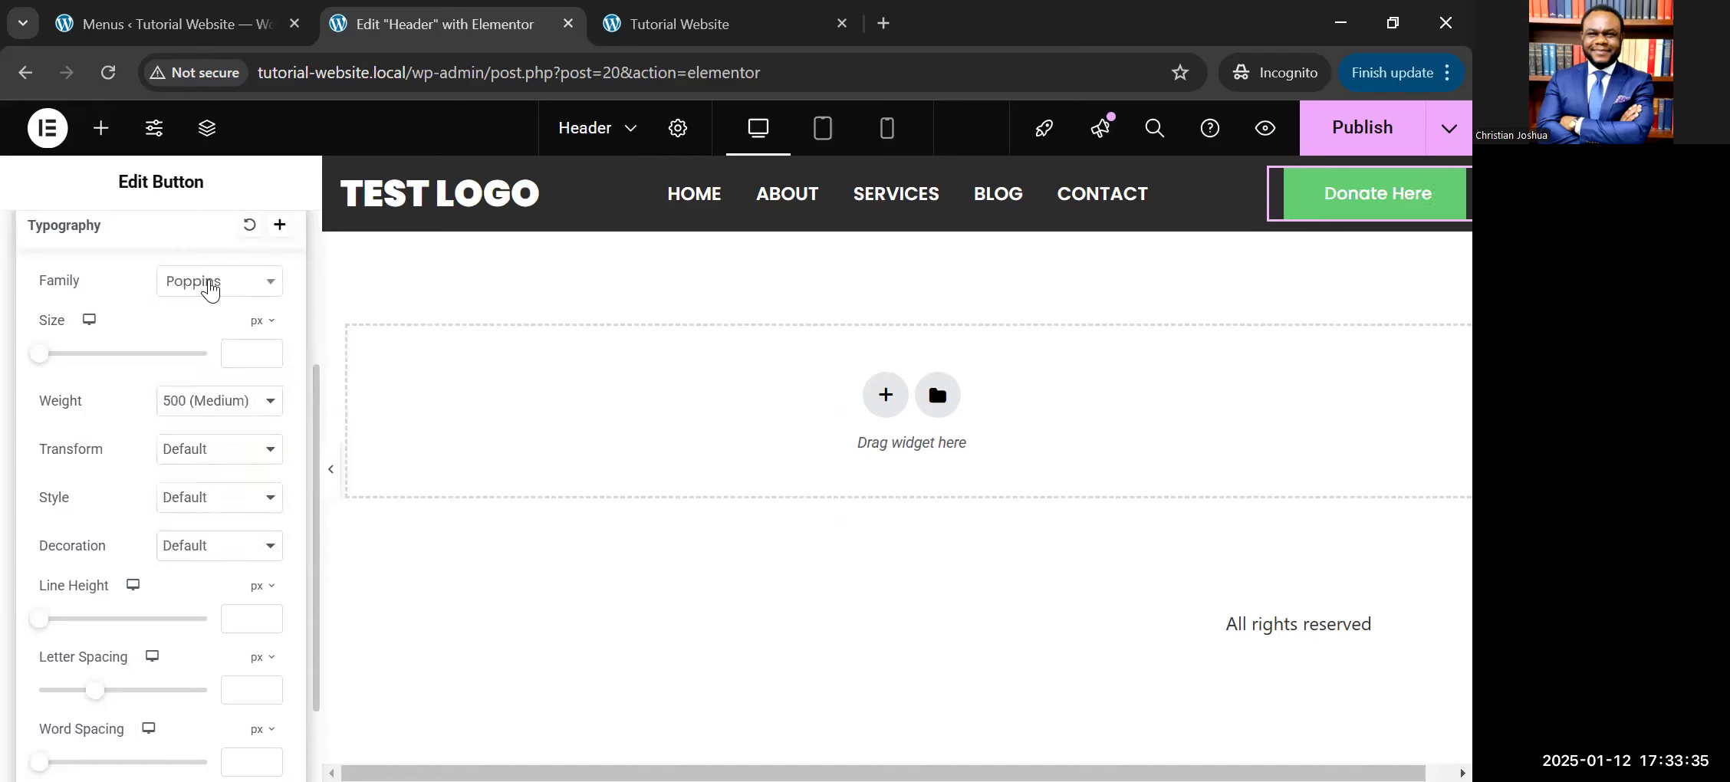
Step: Set the donate button's text transform to Uppercase and its font weight to 900 (Black)
click(187, 455)
click(188, 514)
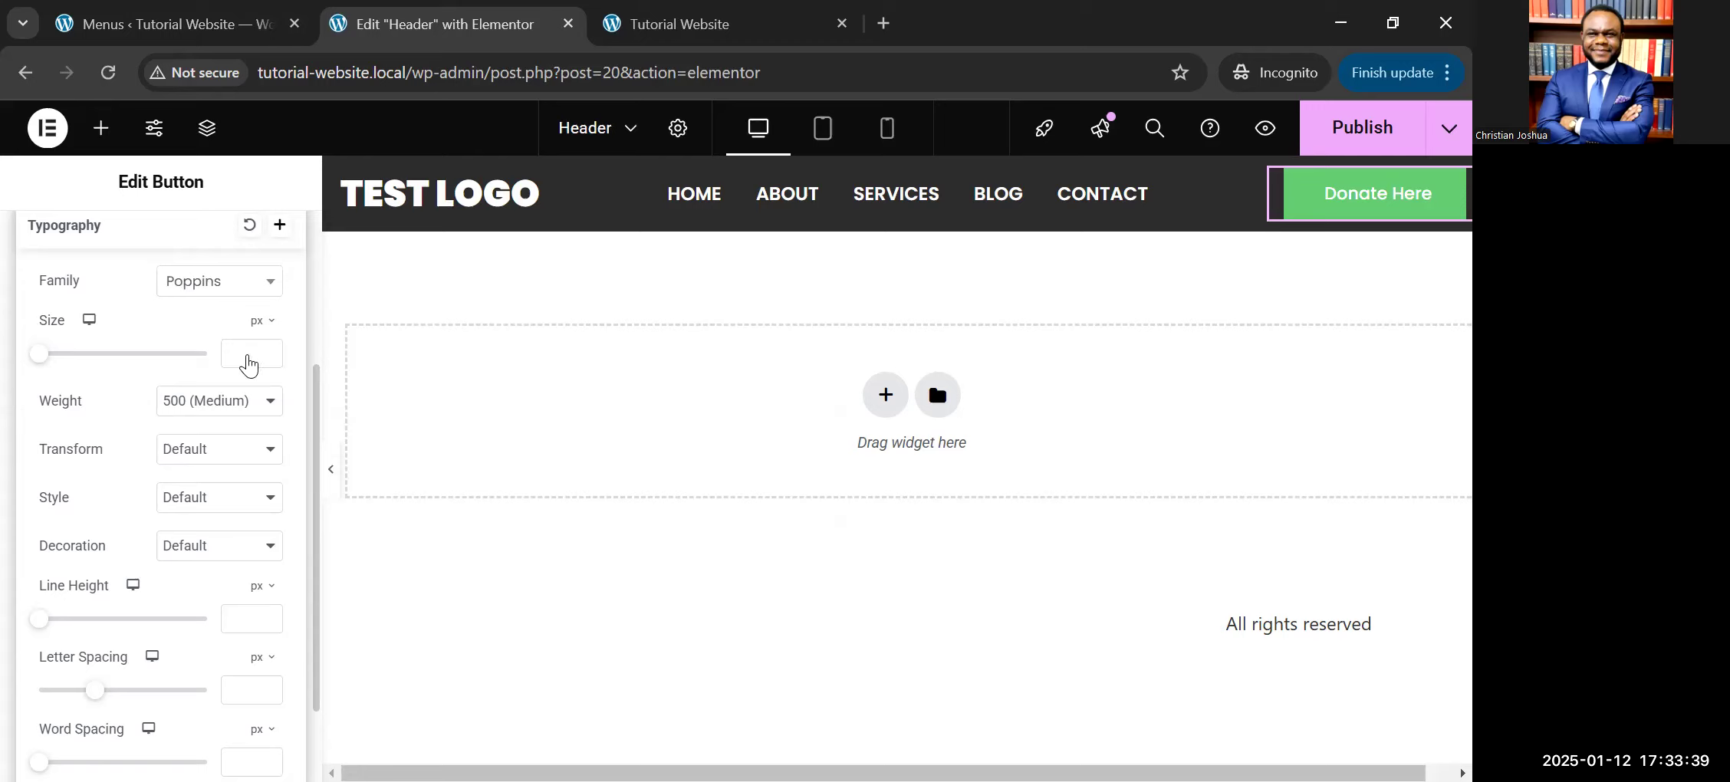
click(197, 512)
click(197, 512)
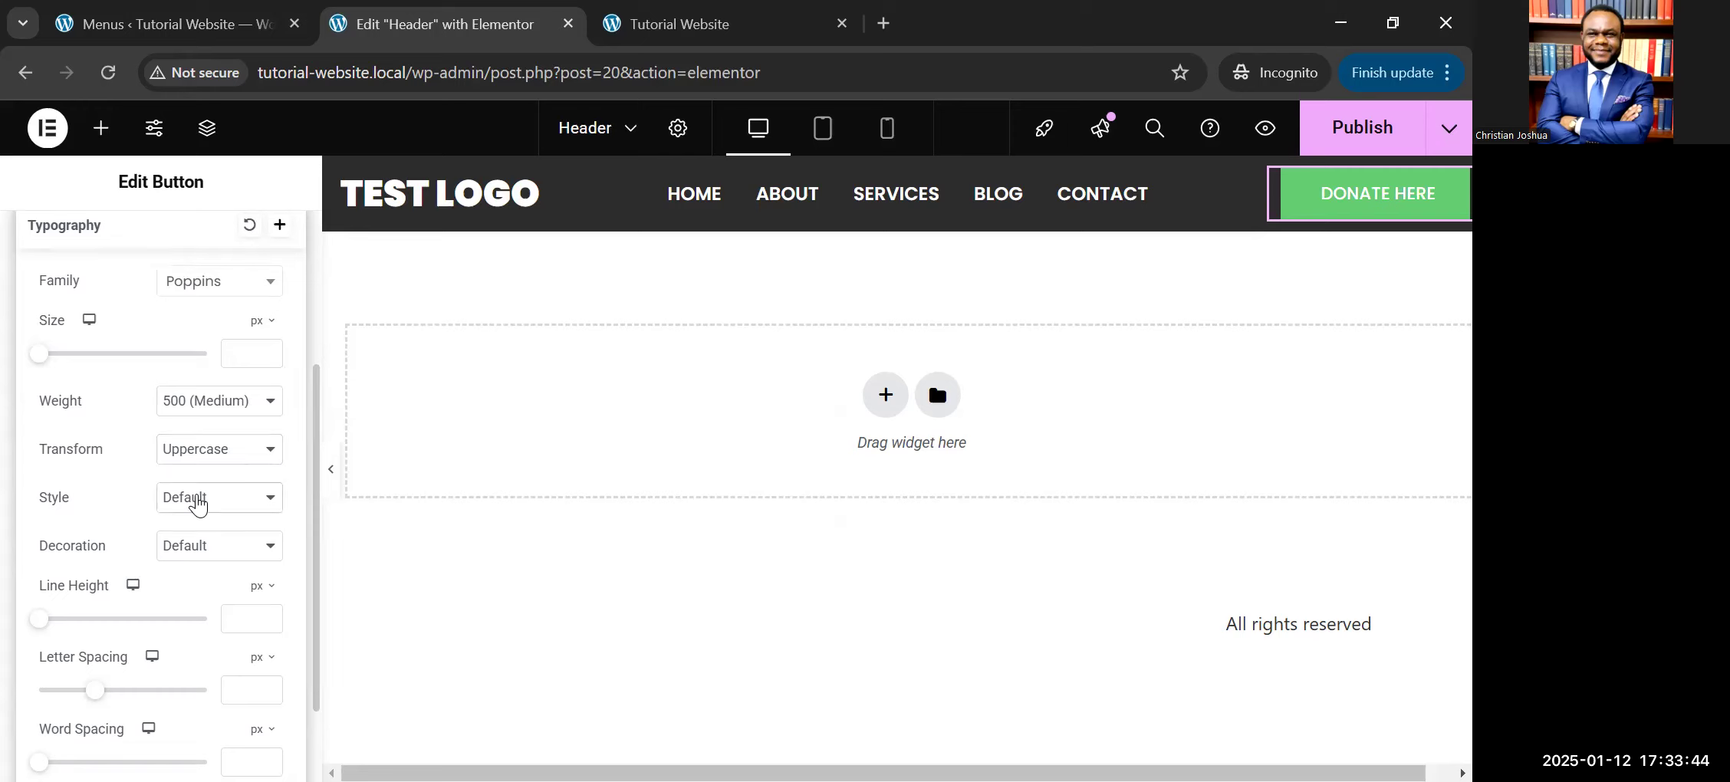
click(203, 400)
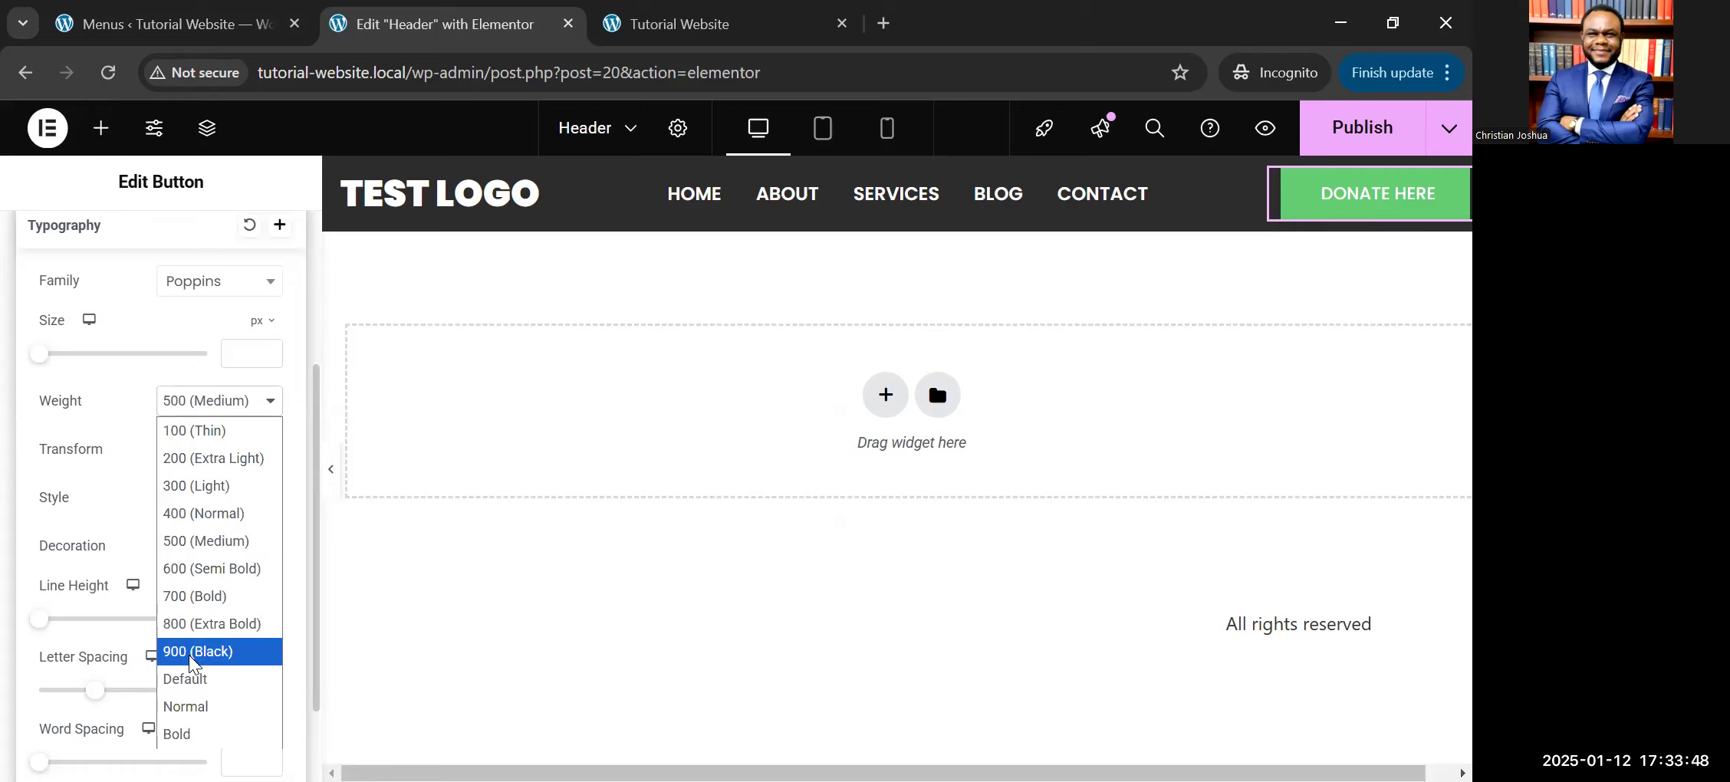
click(189, 656)
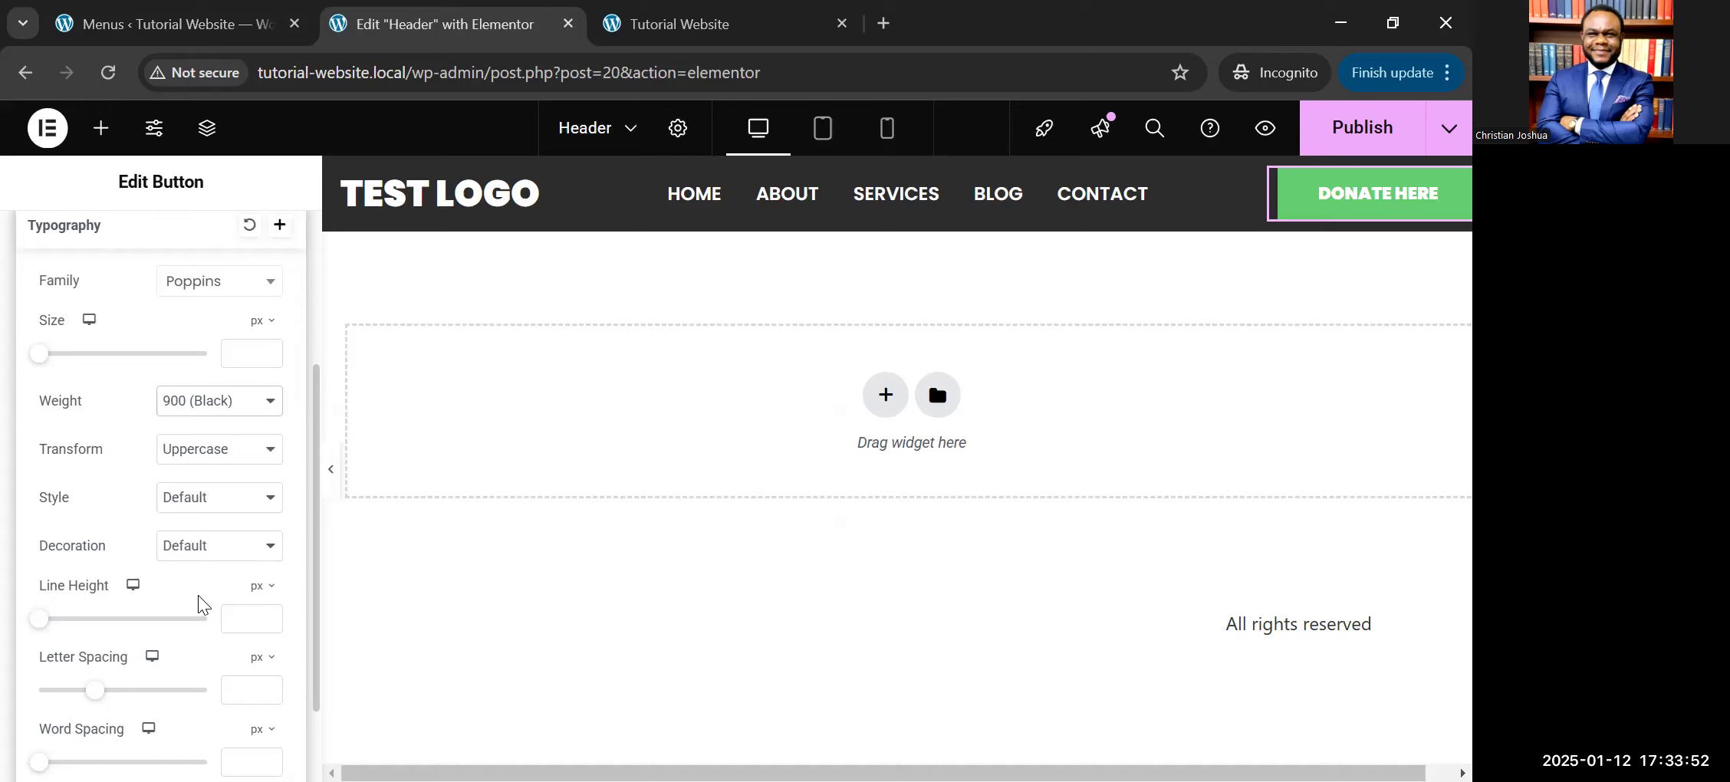
scroll(197, 595, up, 1)
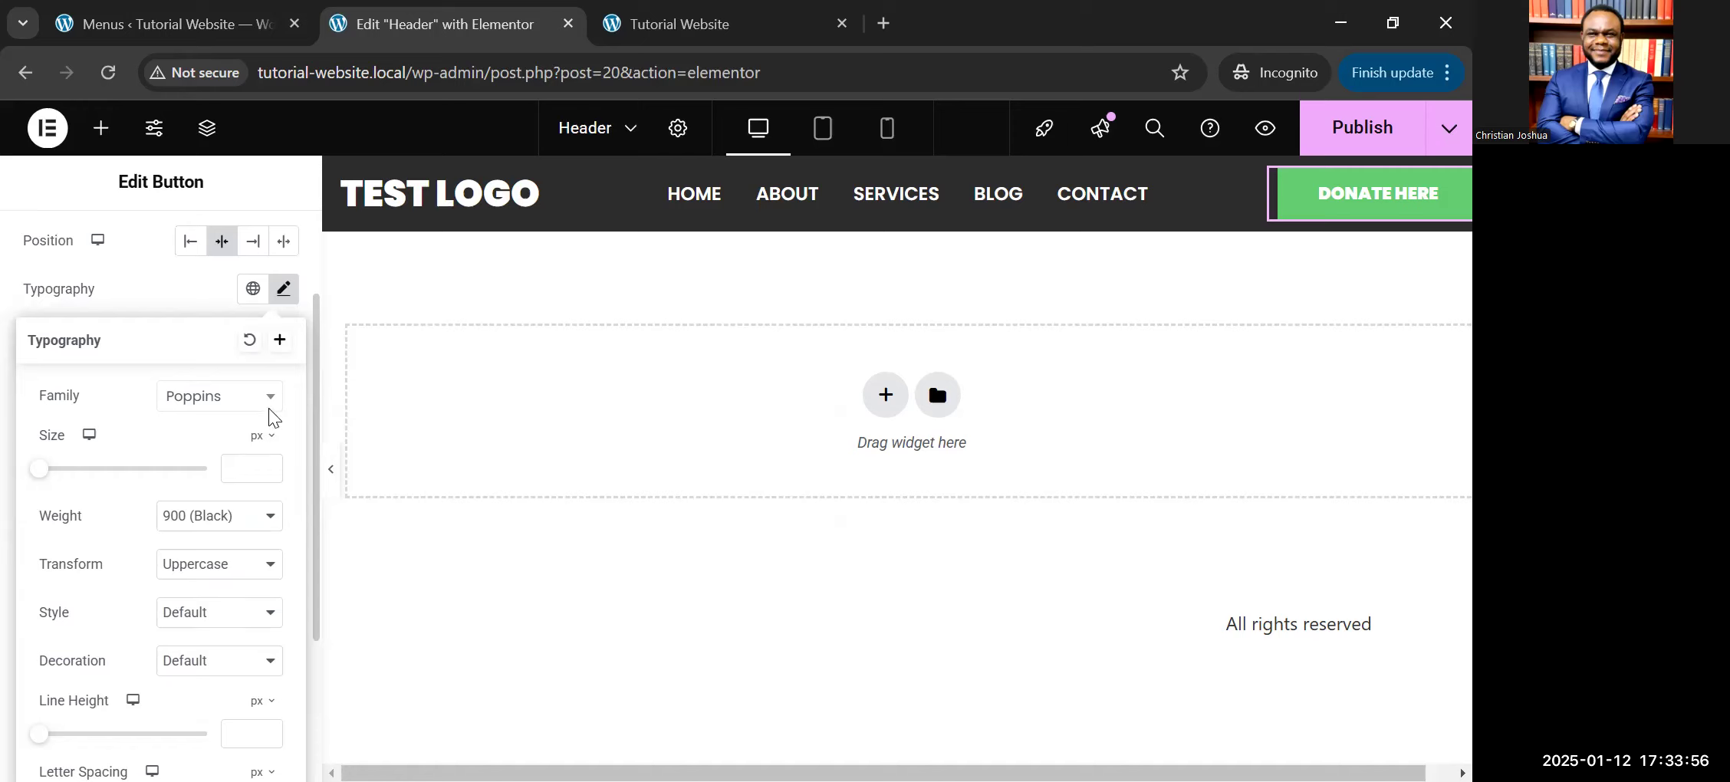
click(283, 291)
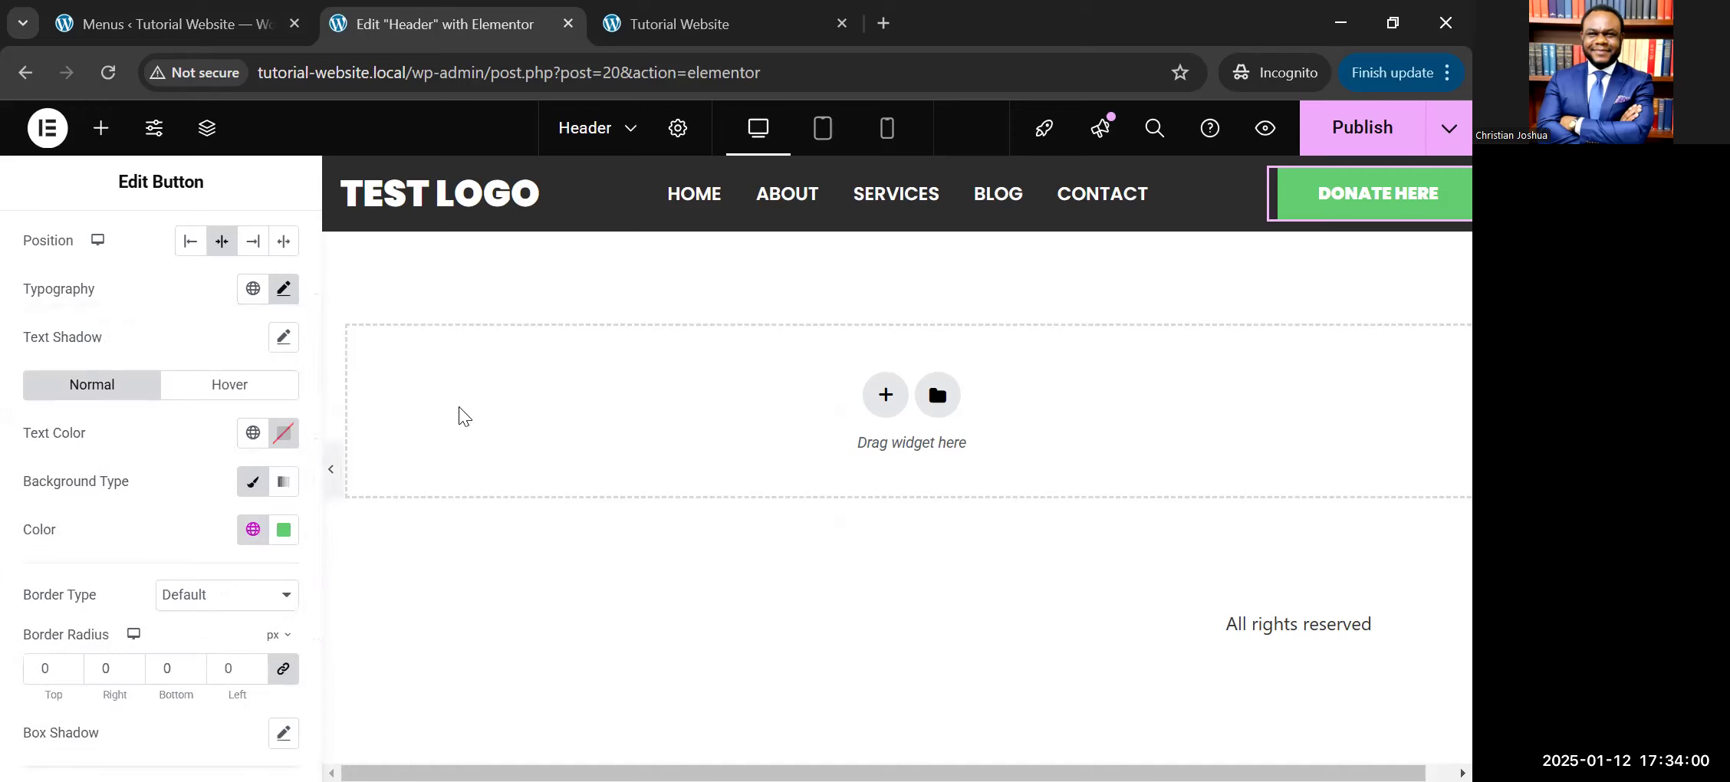
Step: Publish the header and check it on the refreshed live home page
click(1378, 138)
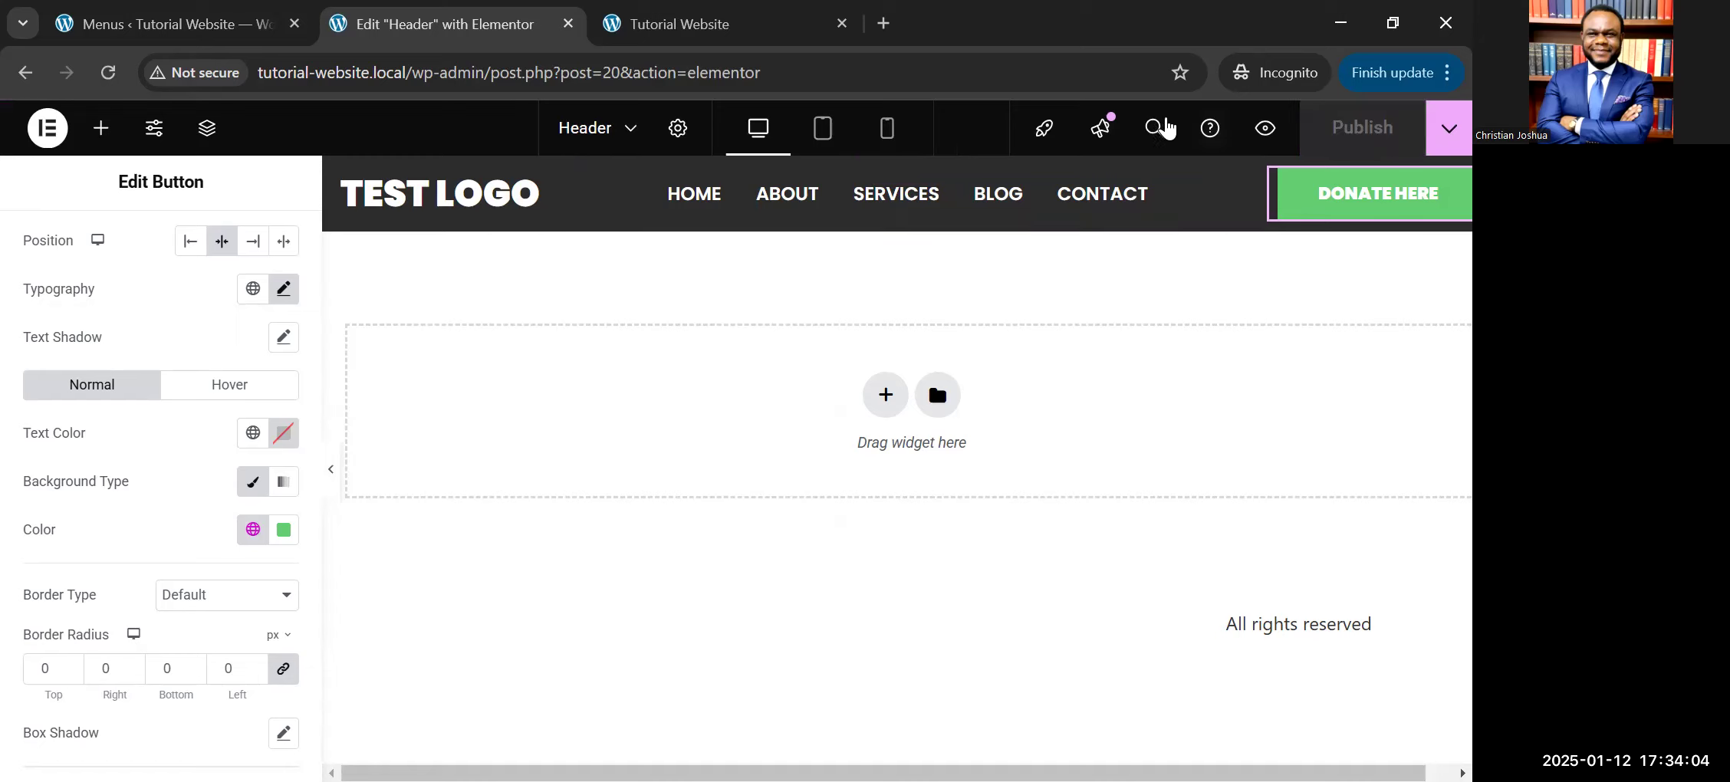
key(ctrl+Tab)
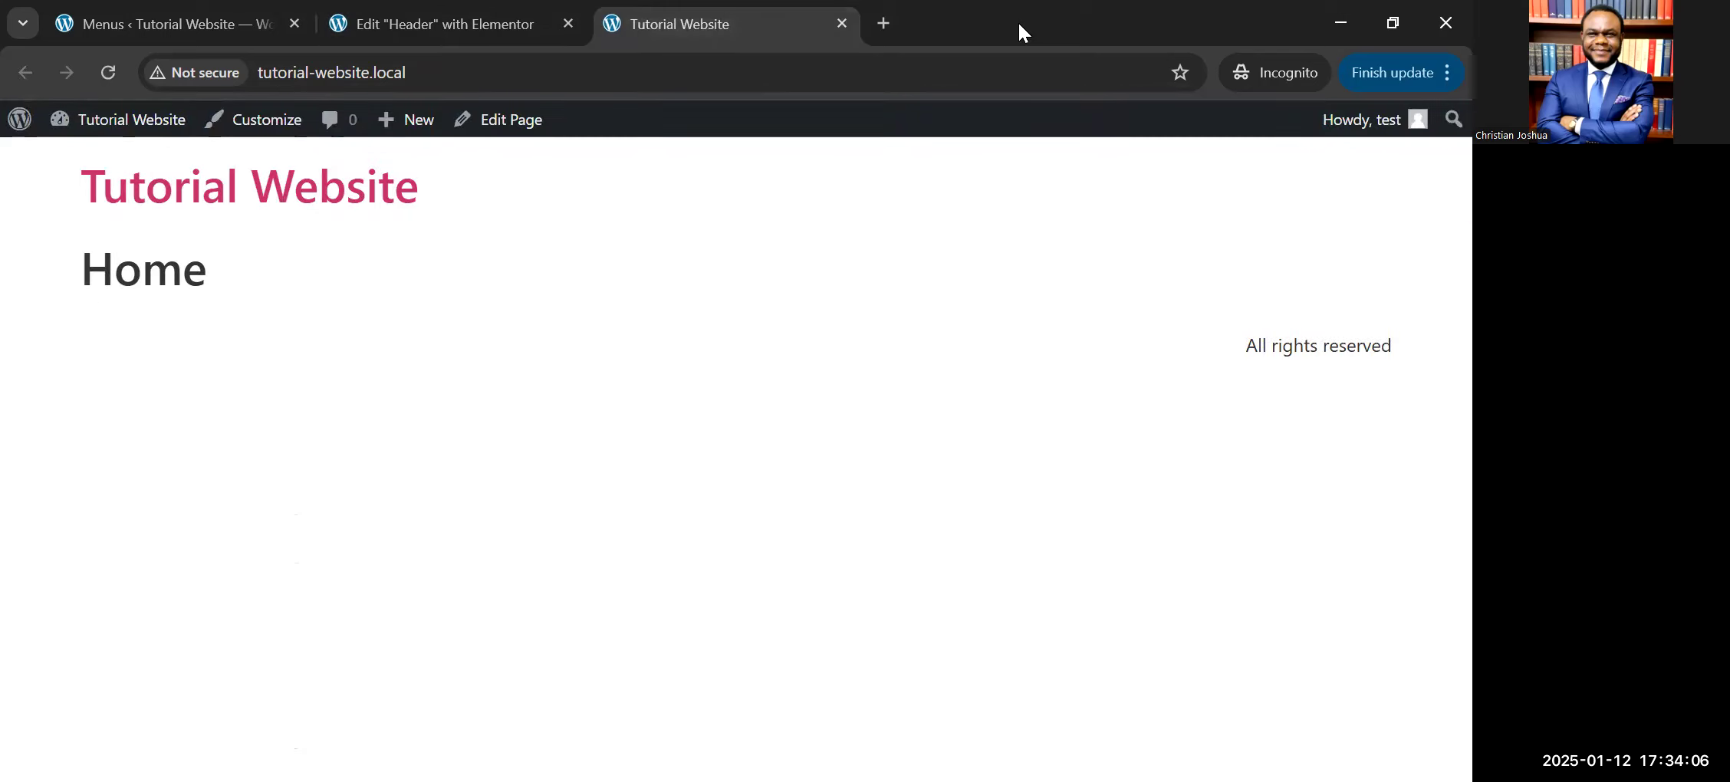
click(267, 194)
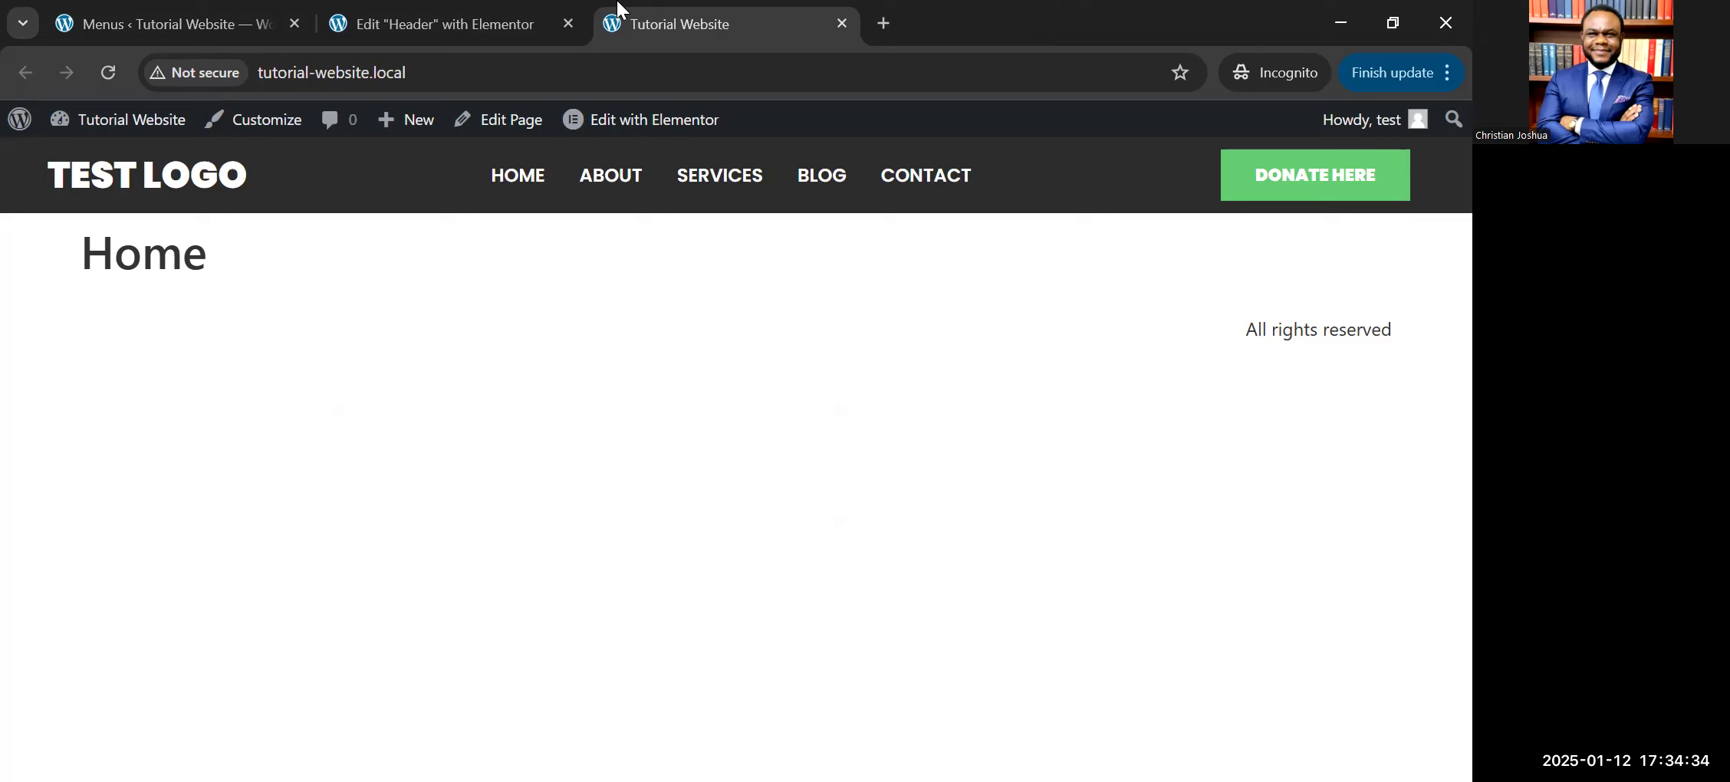
Step: Back in the header editor, make the donate button's background colour fully transparent by lowering its opacity to zero
click(382, 14)
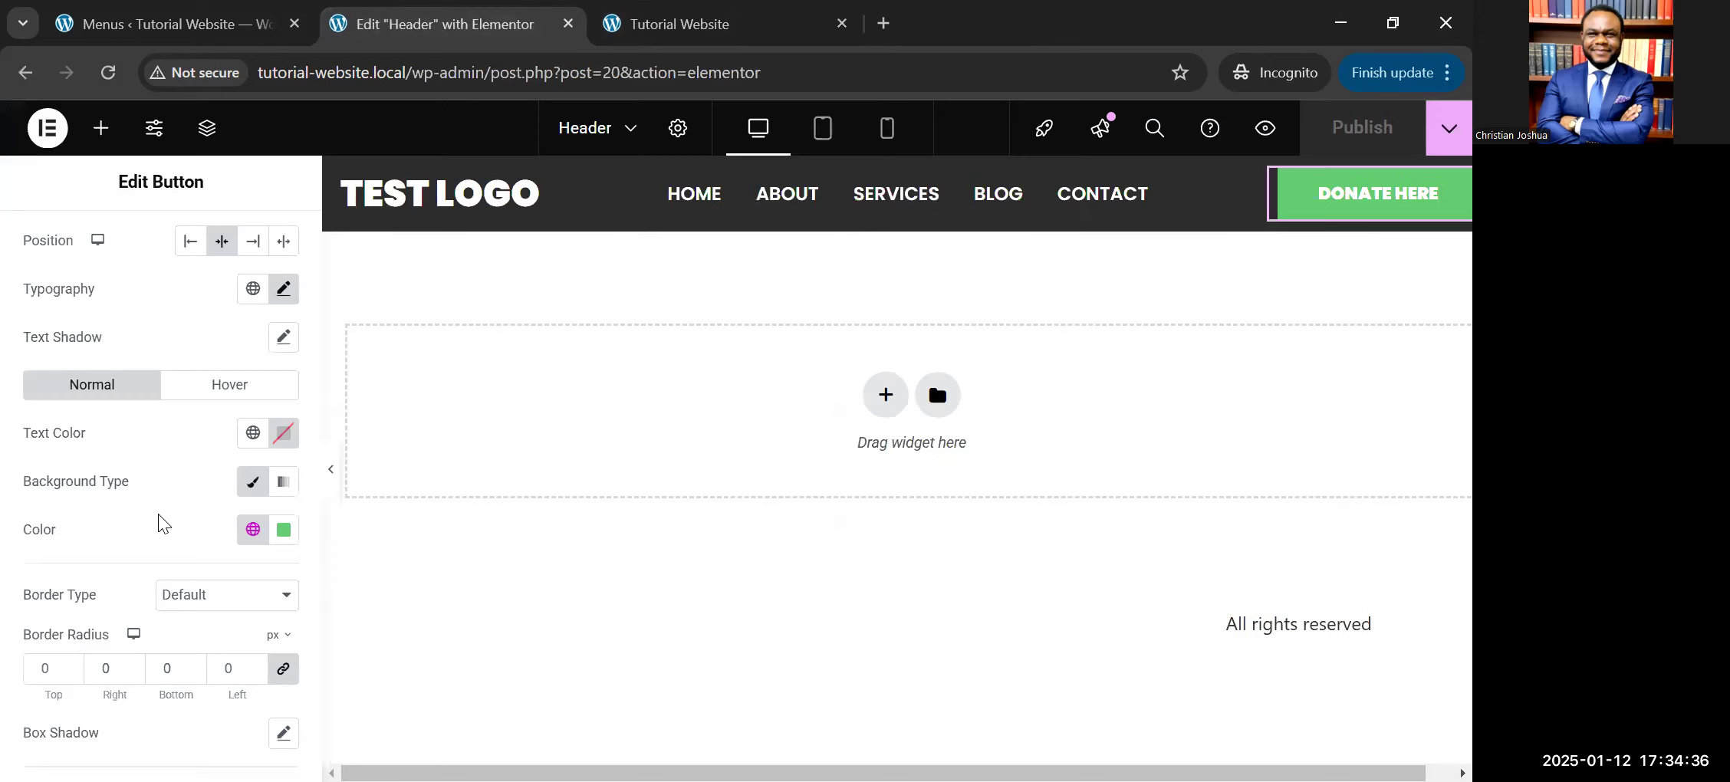
scroll(158, 514, down, 2)
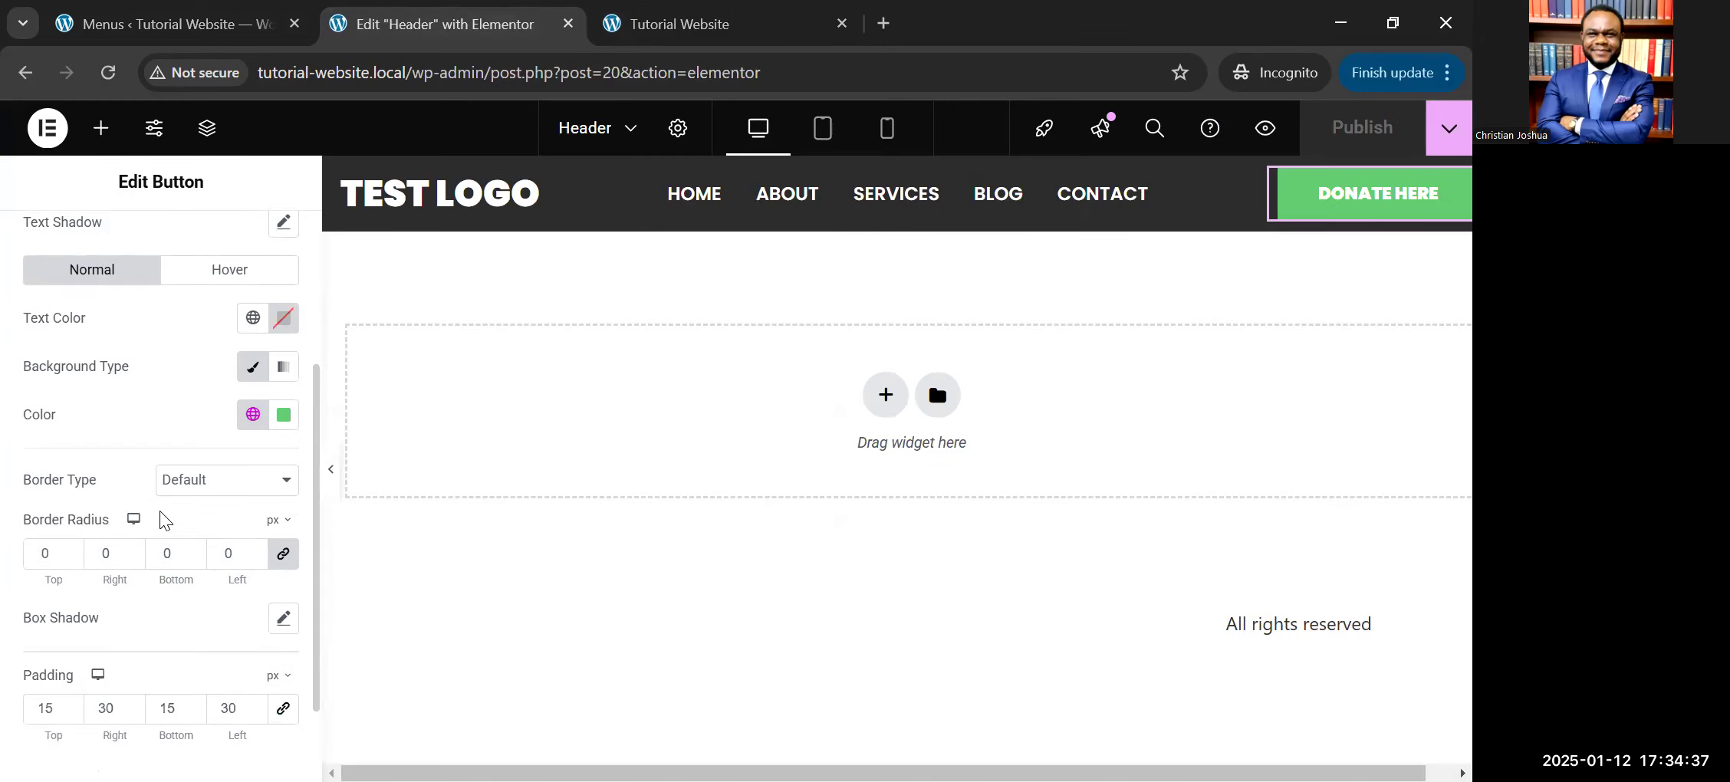
click(284, 415)
drag(414, 720, 127, 736)
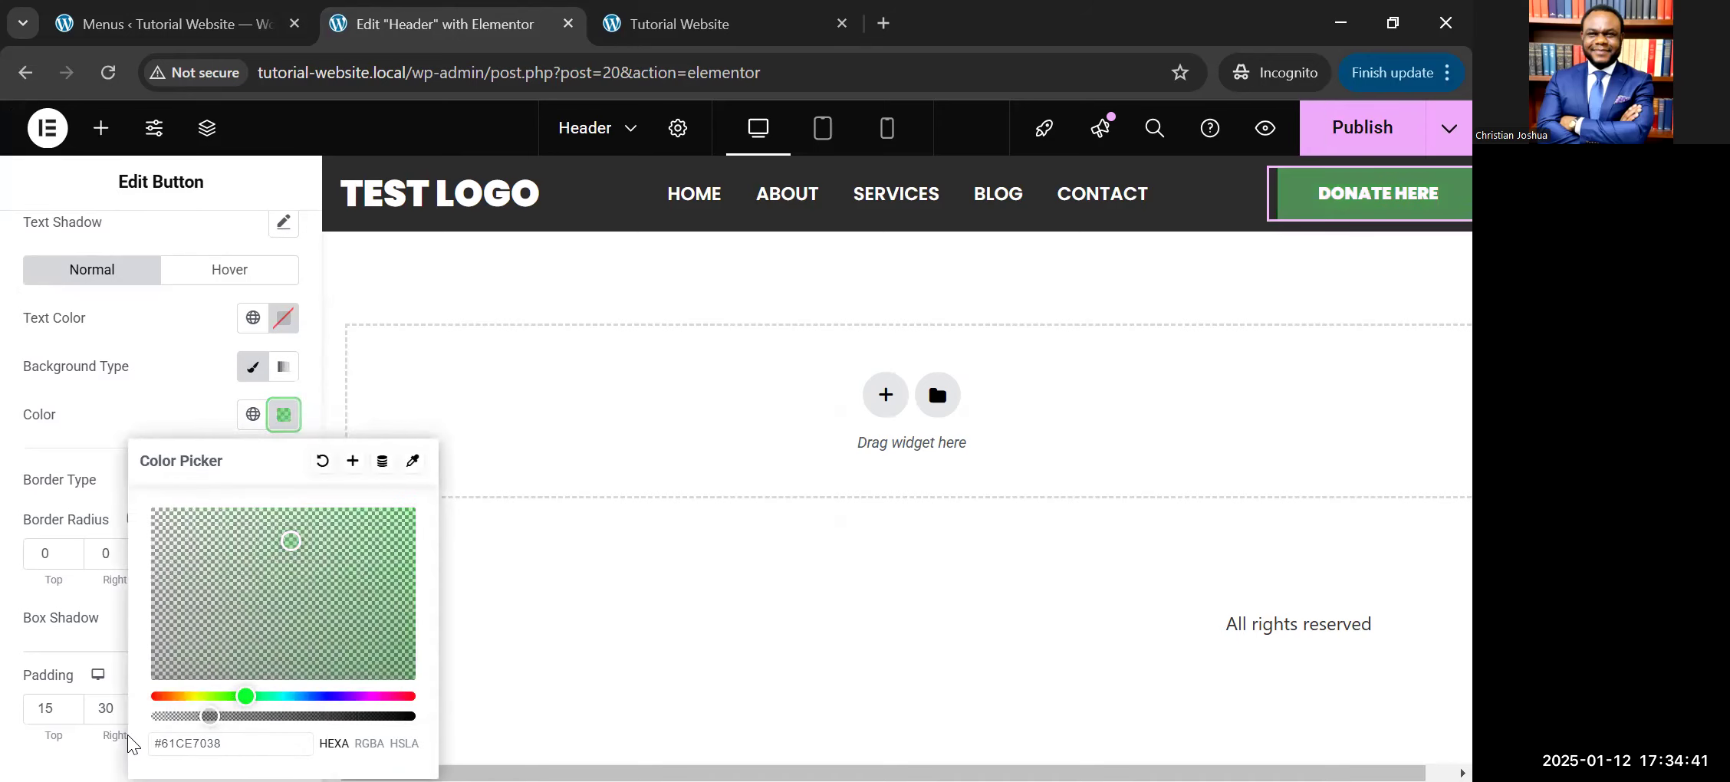
click(172, 403)
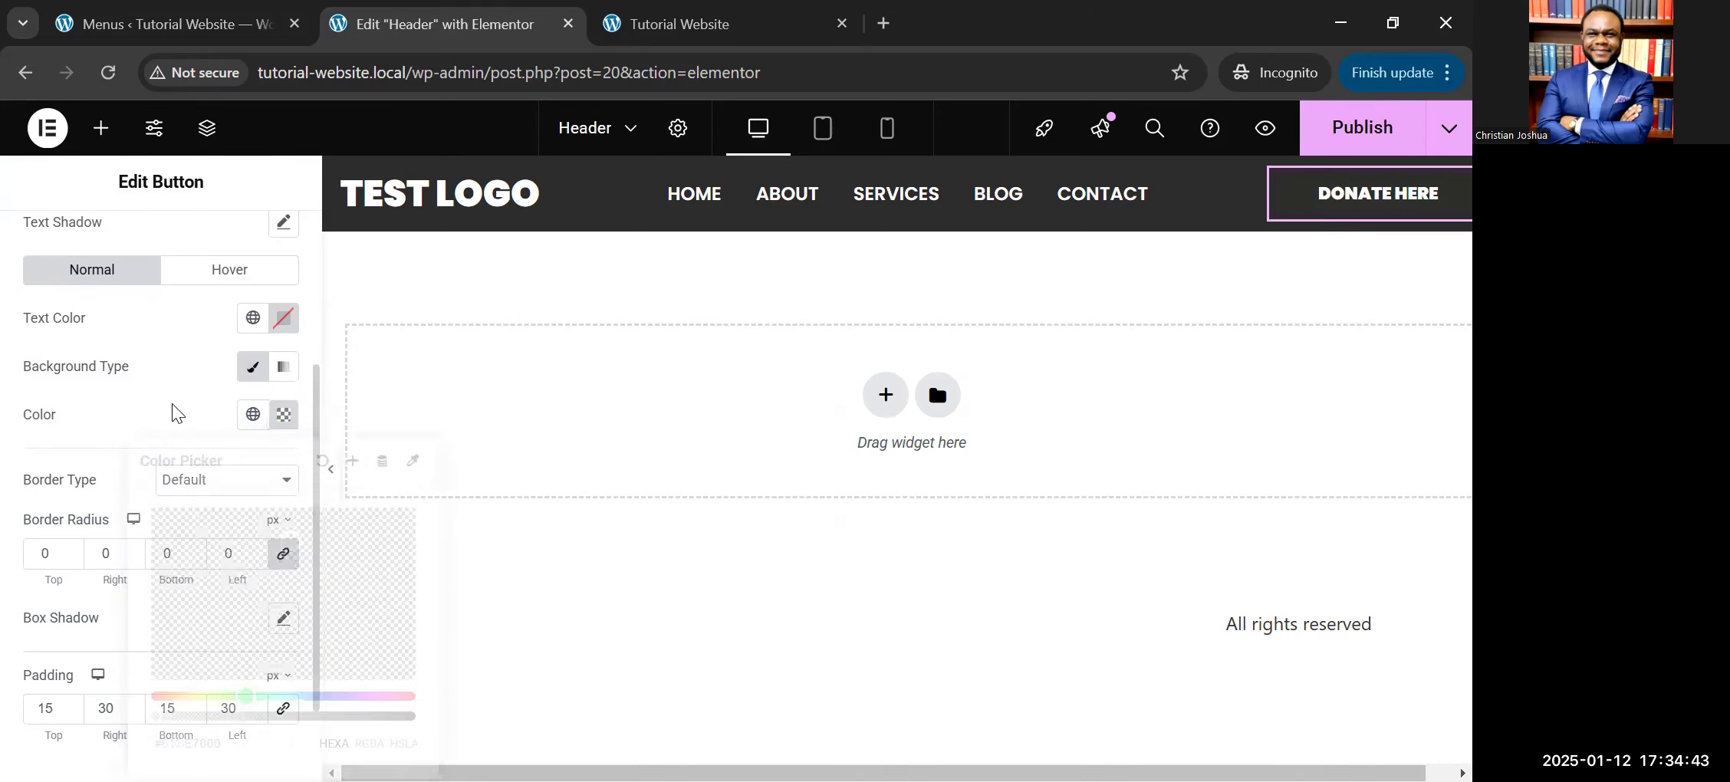
Step: Give the donate button a solid 1 px border in the global Accent colour and preview the header at full width
click(219, 489)
click(200, 567)
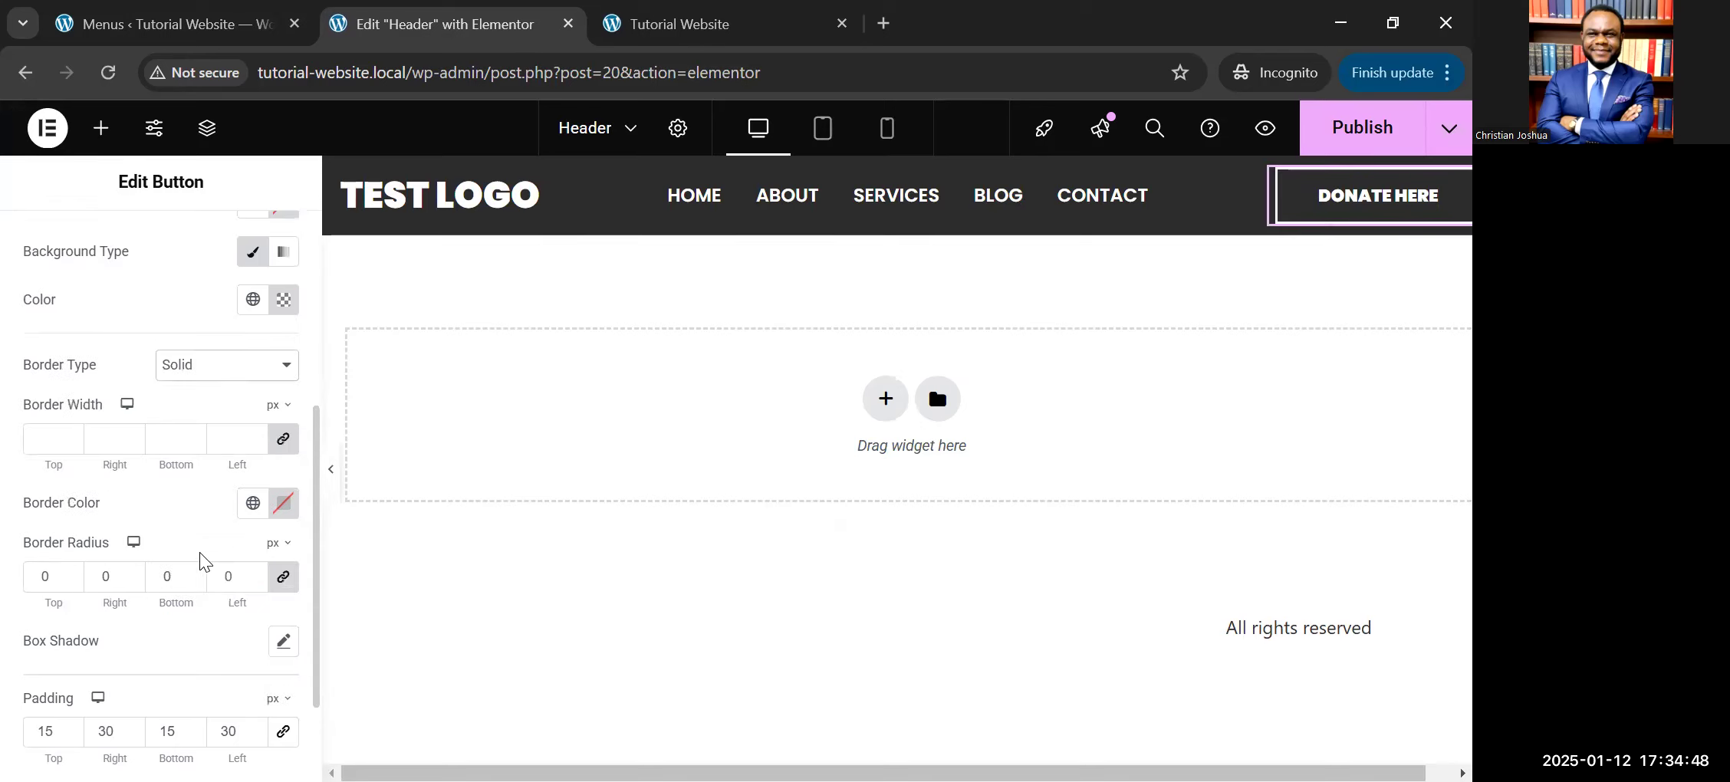
click(47, 438)
text(1)
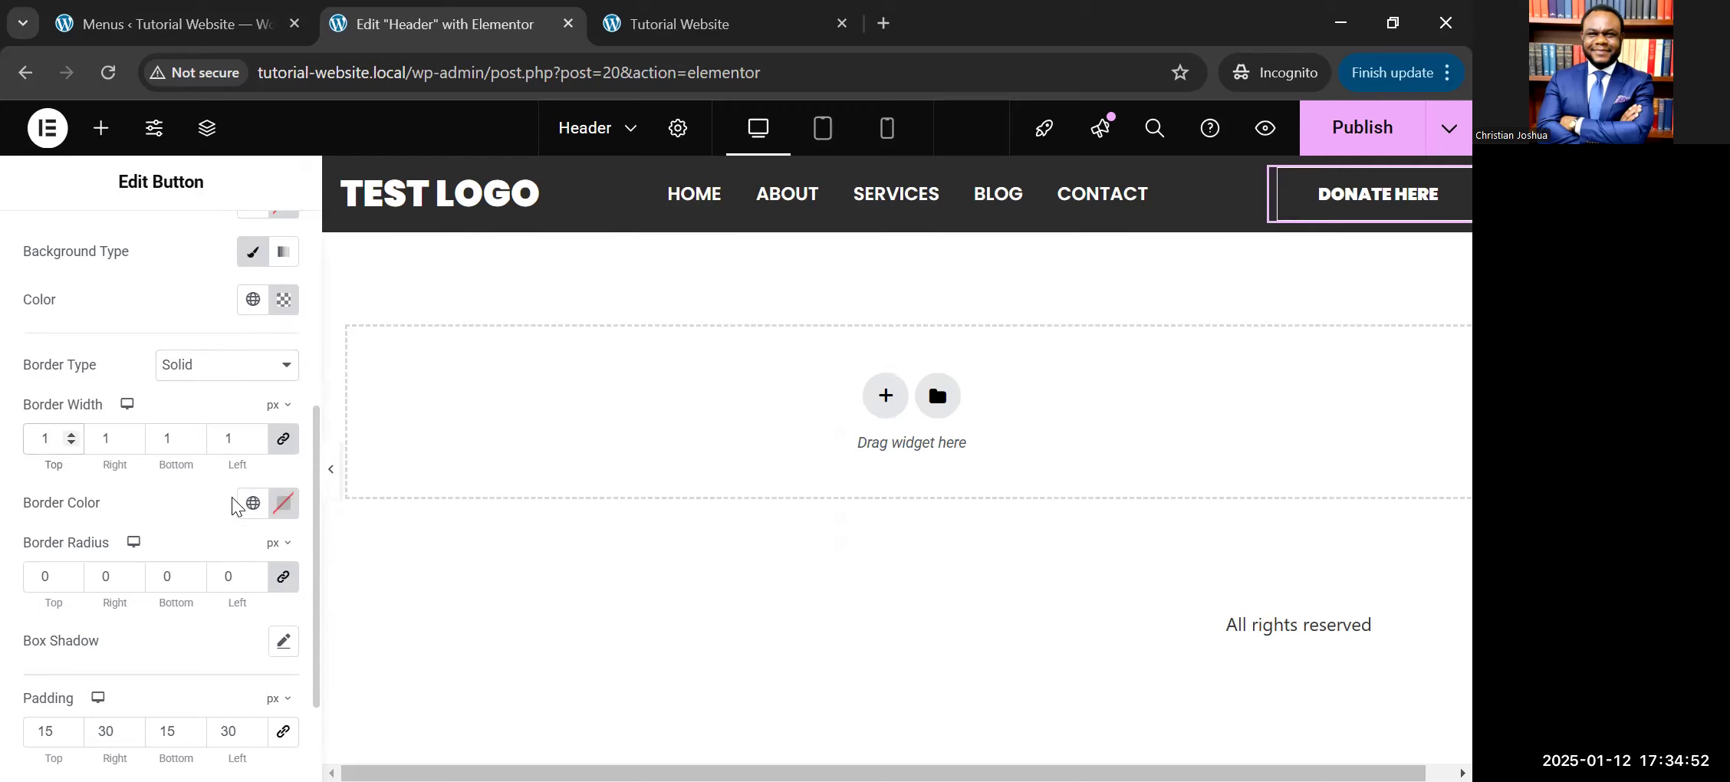
click(252, 504)
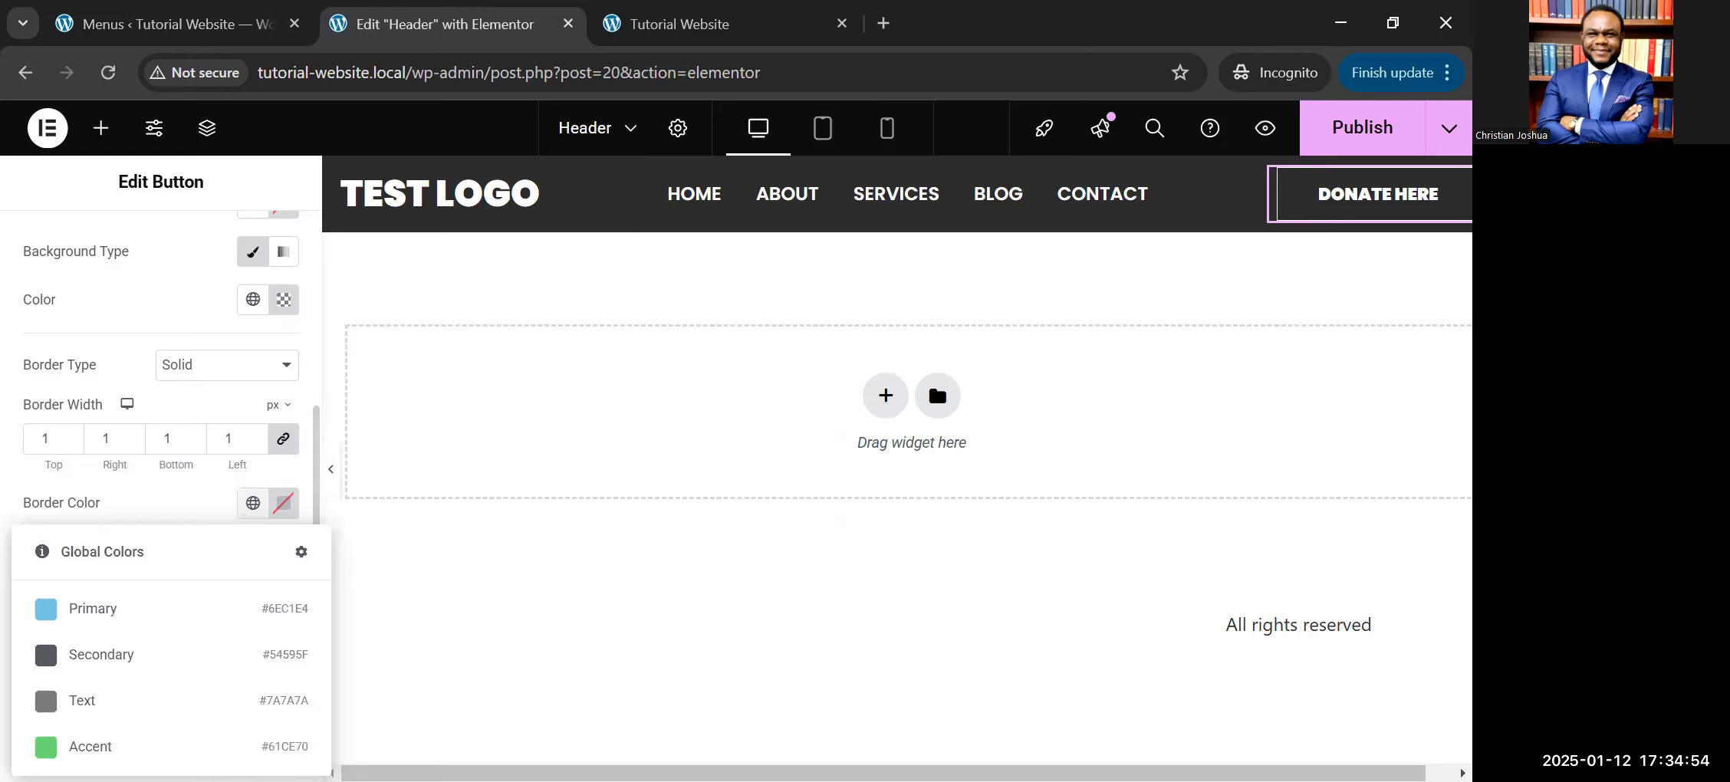
click(142, 745)
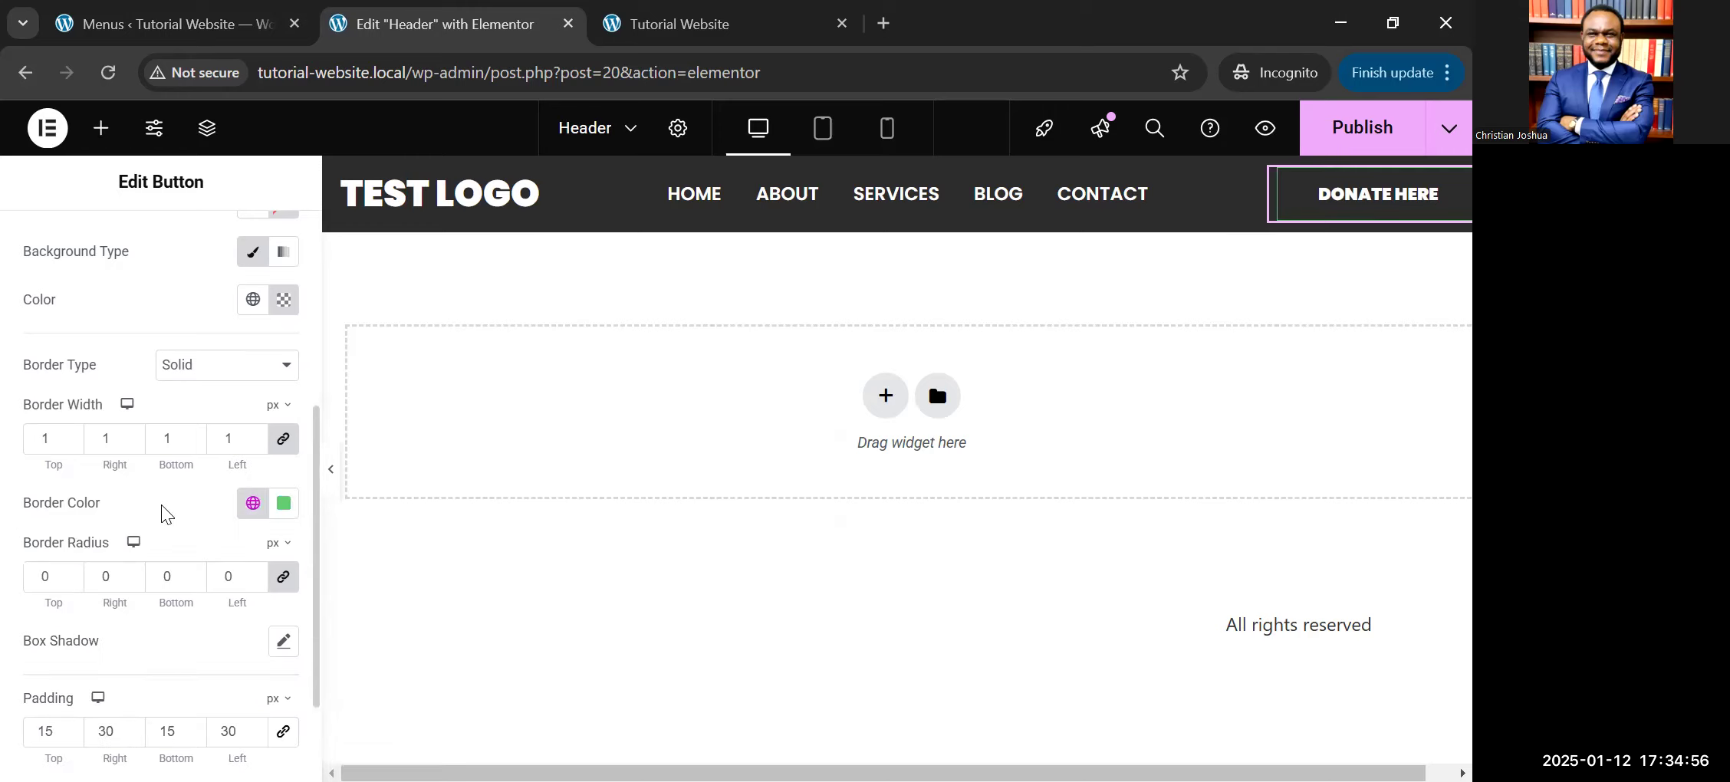
click(330, 469)
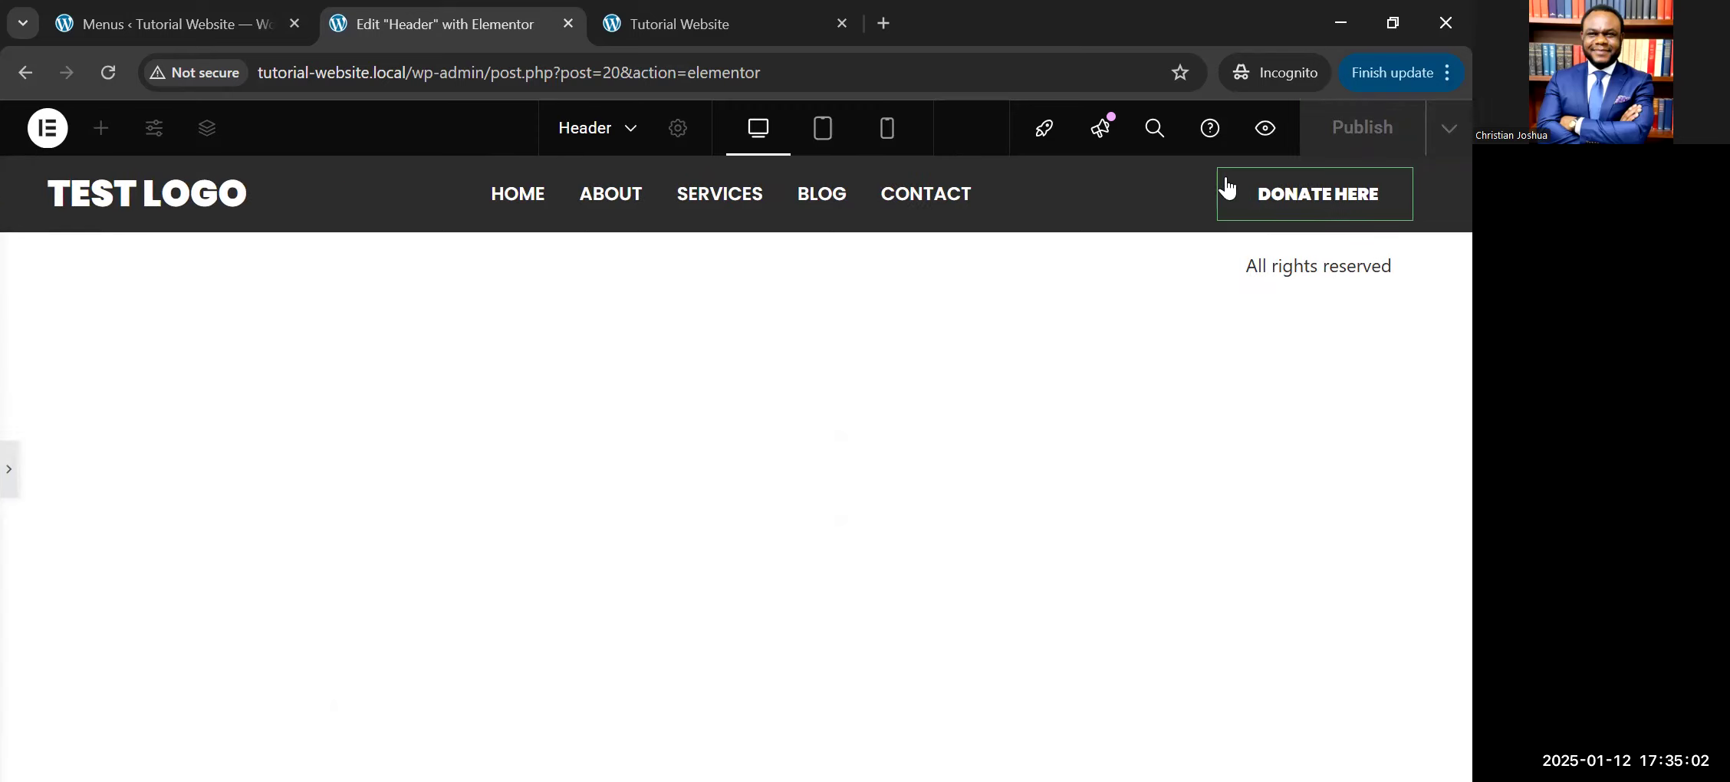
click(17, 472)
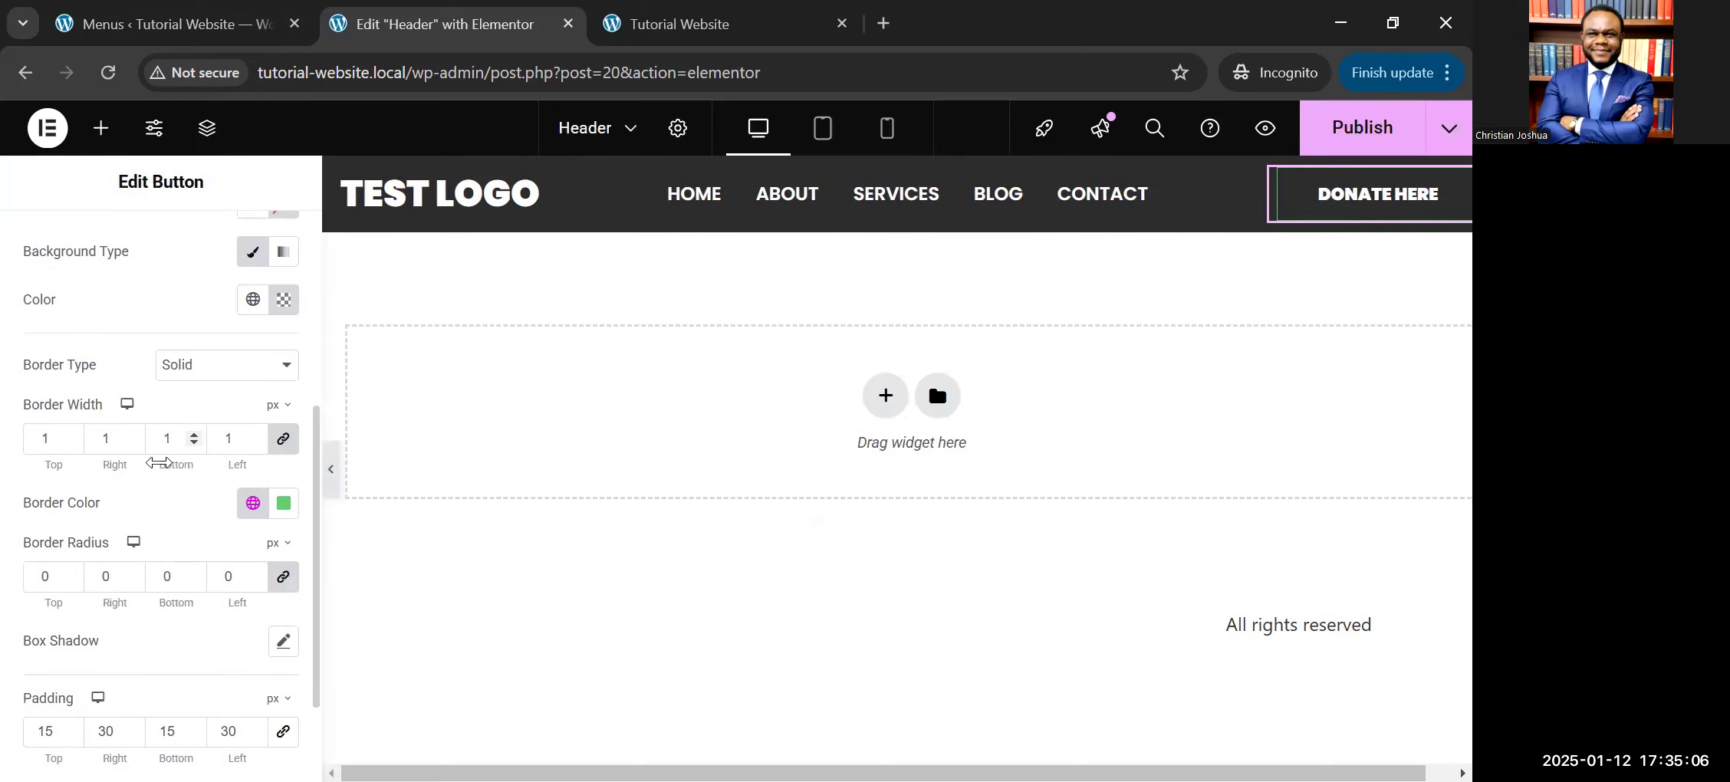
Step: Set the donate button's hover border colour to white (#FFFFFF)
scroll(160, 463, up, 5)
click(218, 501)
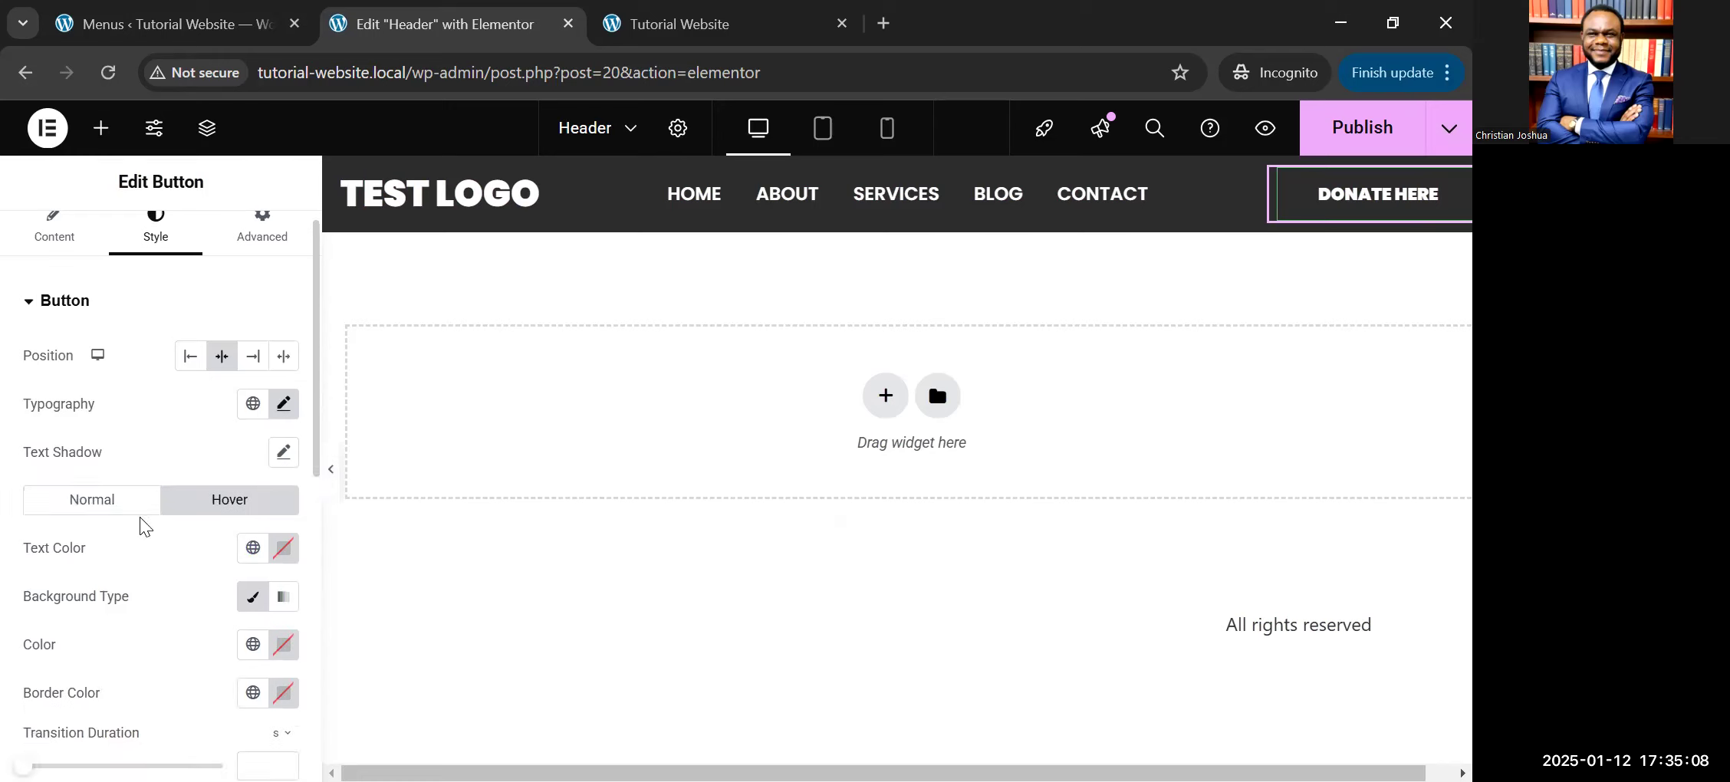
scroll(140, 526, down, 3)
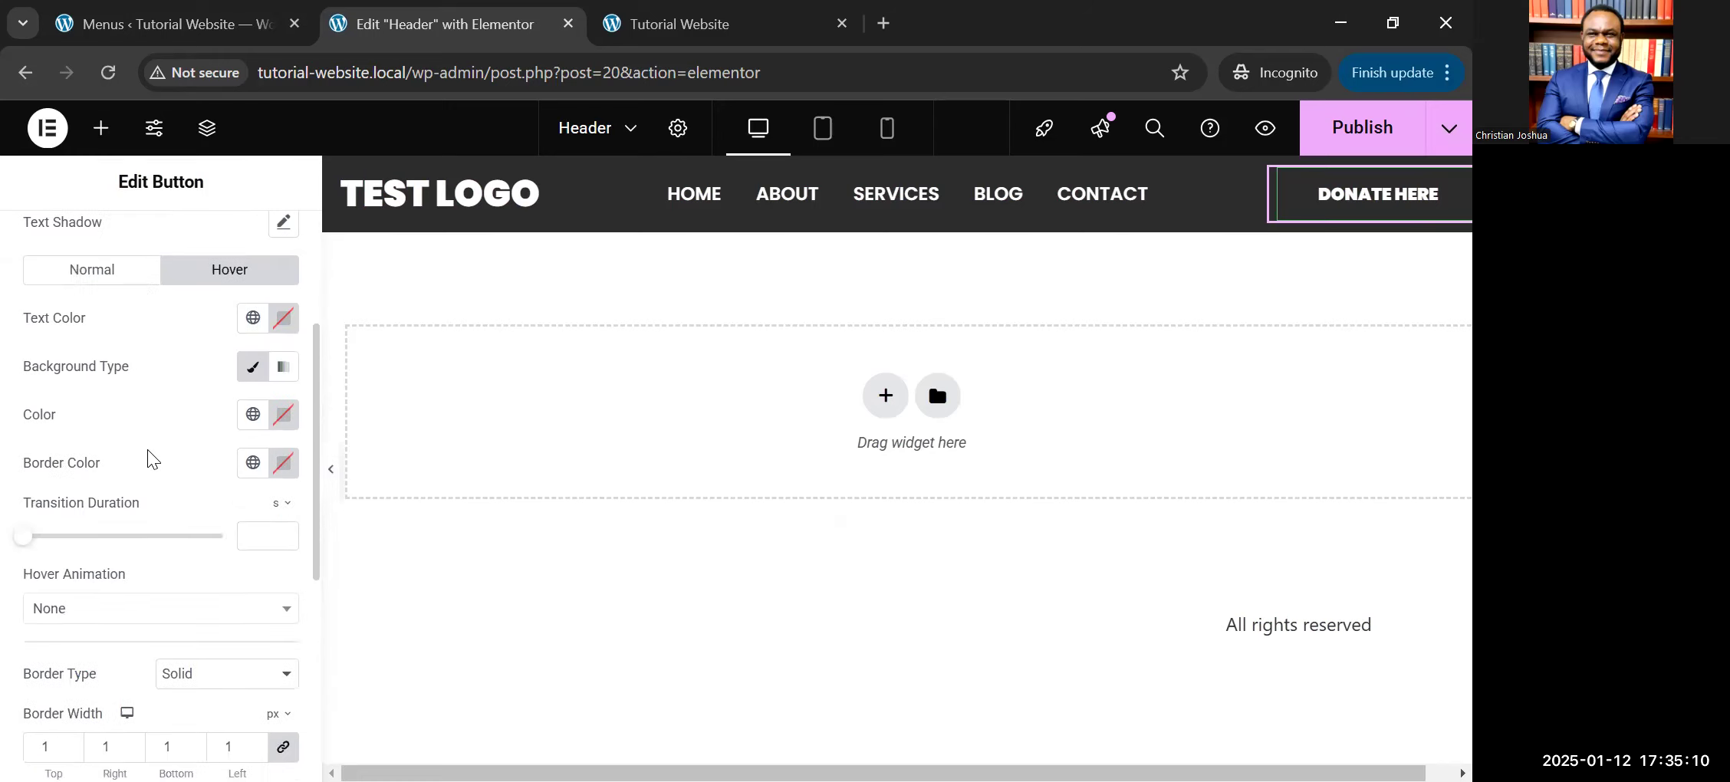
click(253, 464)
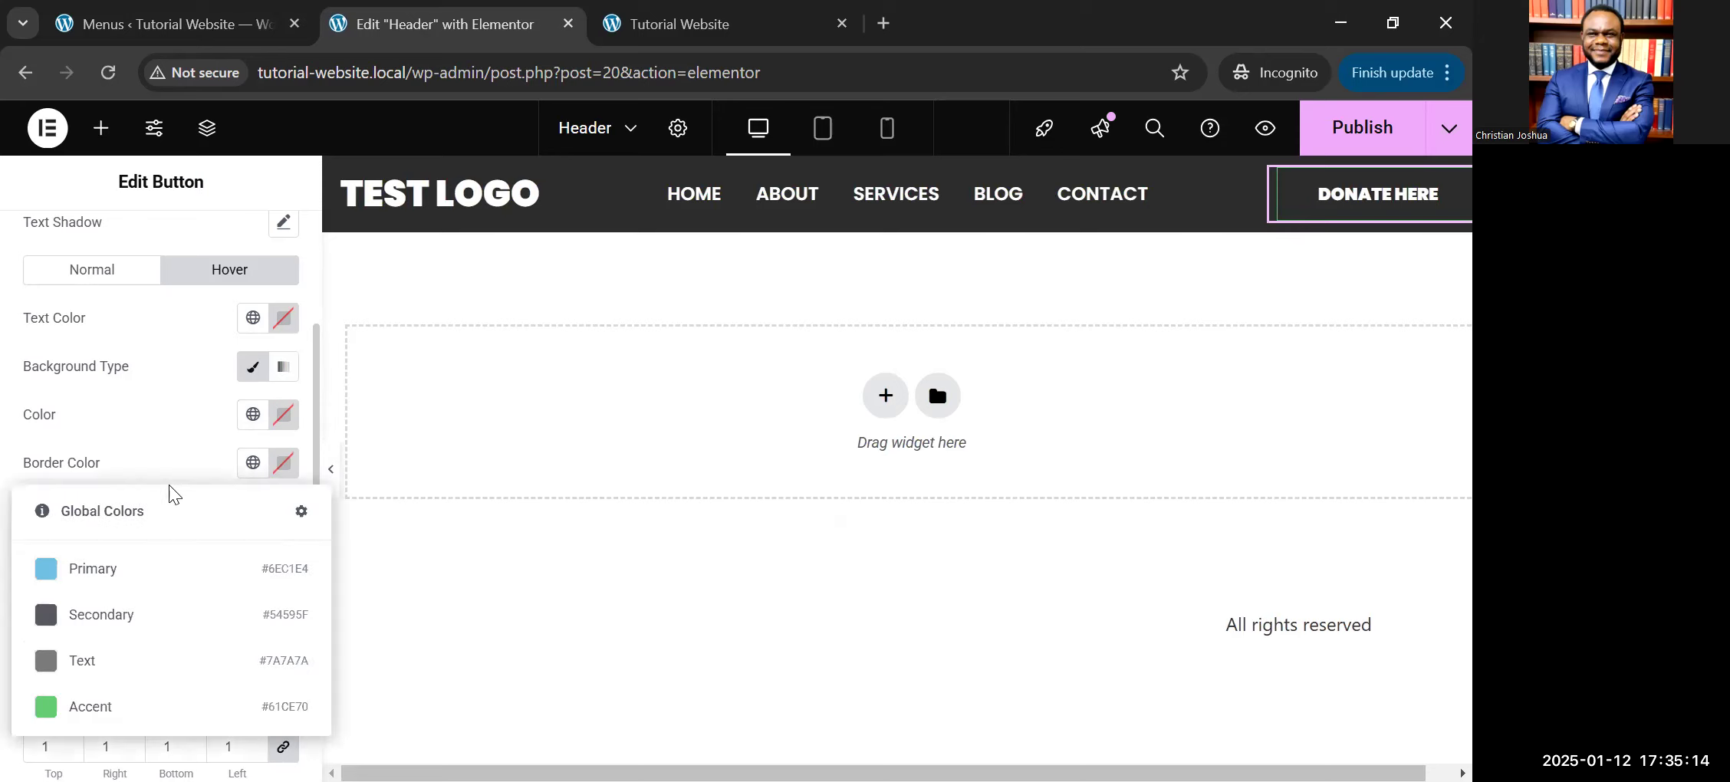
click(205, 455)
click(292, 475)
drag(370, 448, 313, 343)
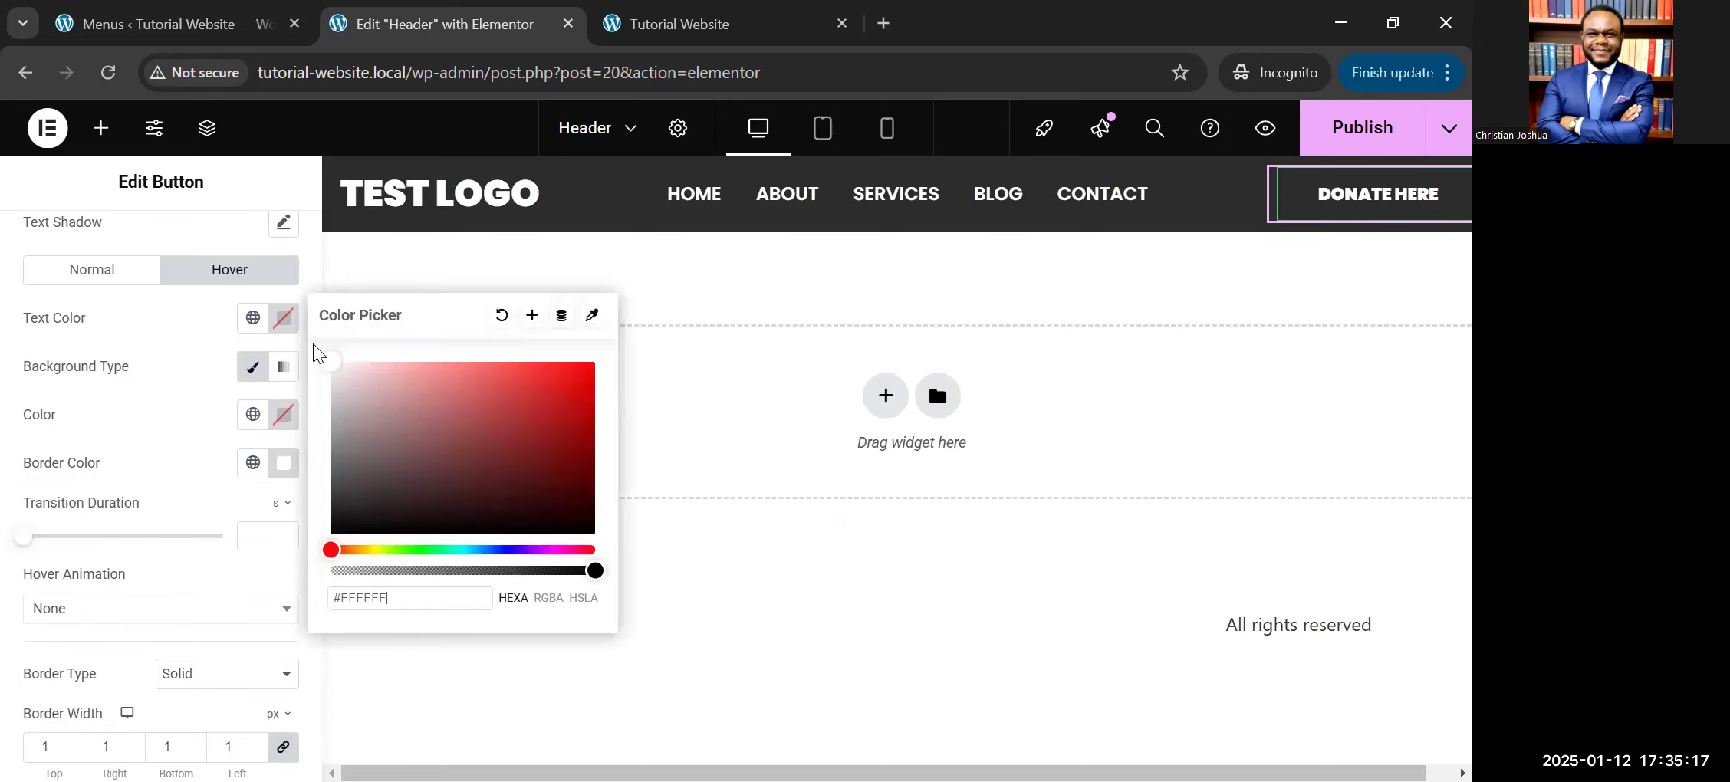
click(153, 429)
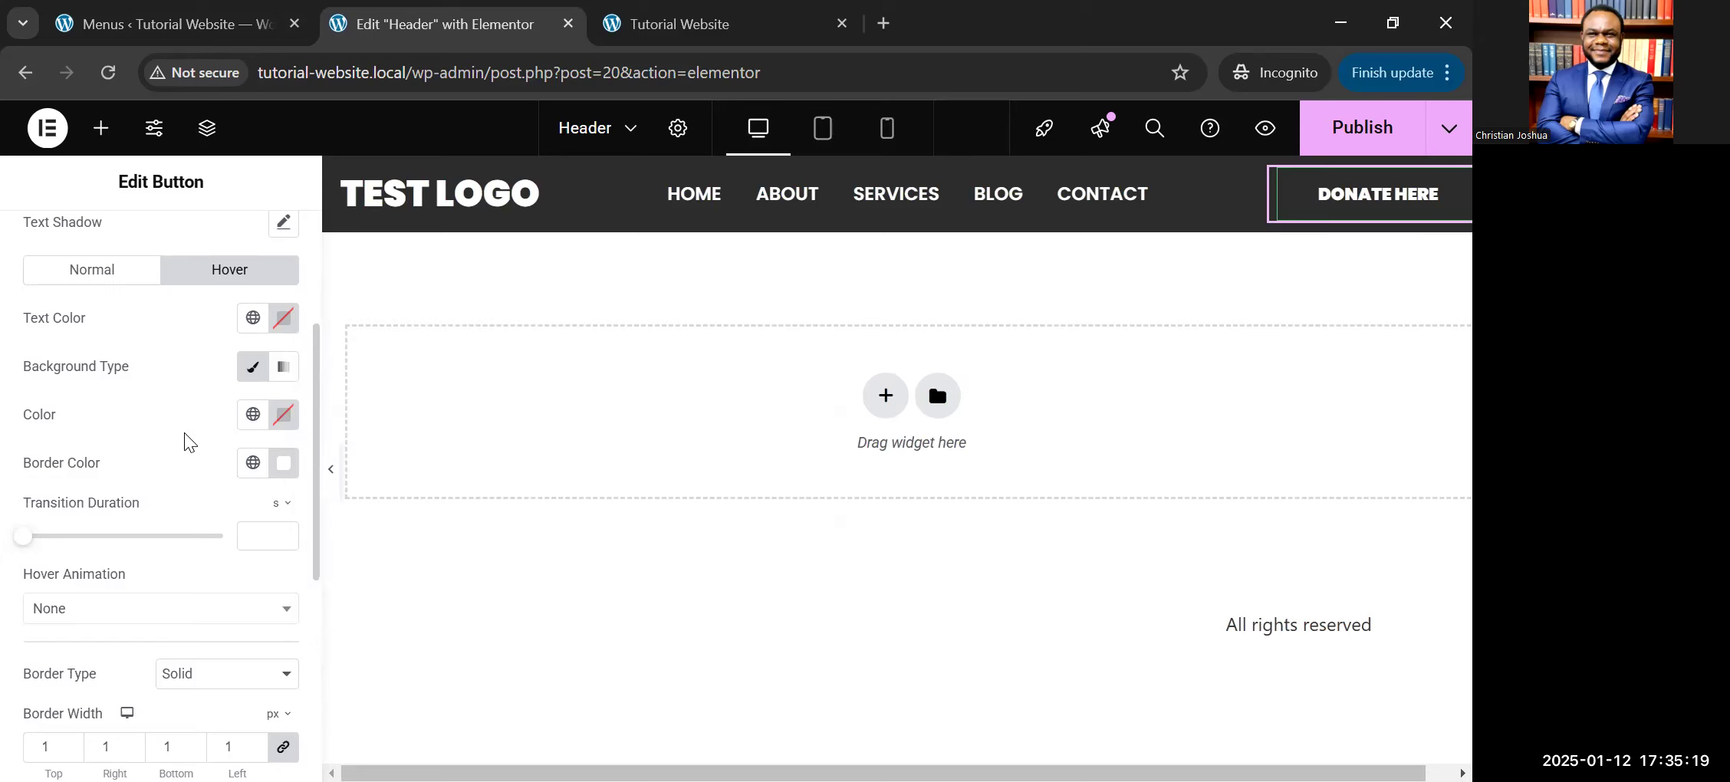
Step: Set the donate button's hover background colour to #2c2c2c and its hover text colour to white
click(282, 416)
text(2c2c2c)
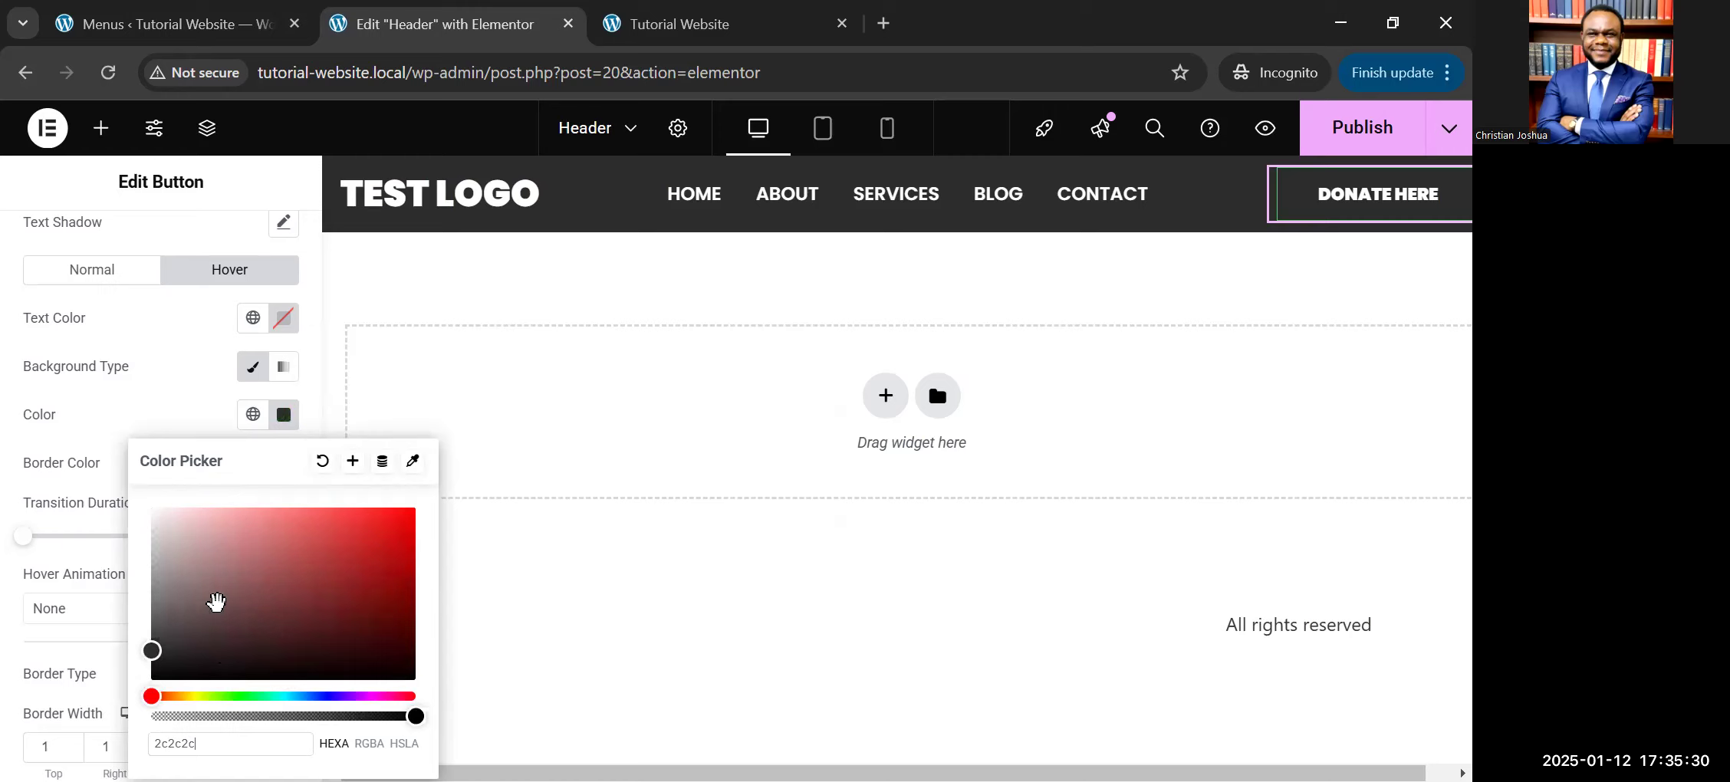
click(186, 416)
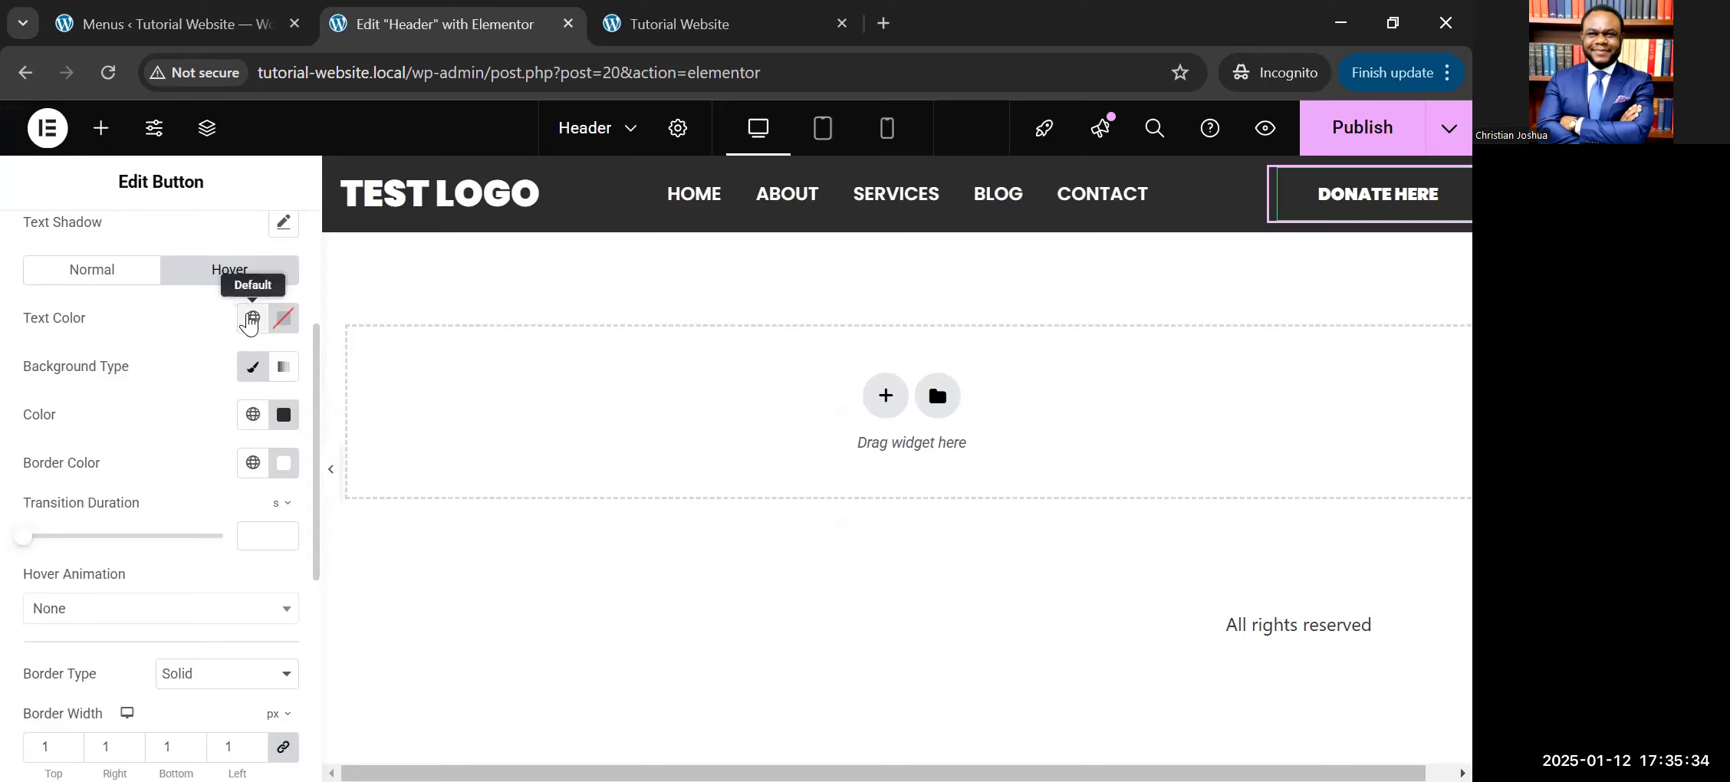
click(249, 320)
click(284, 319)
click(153, 413)
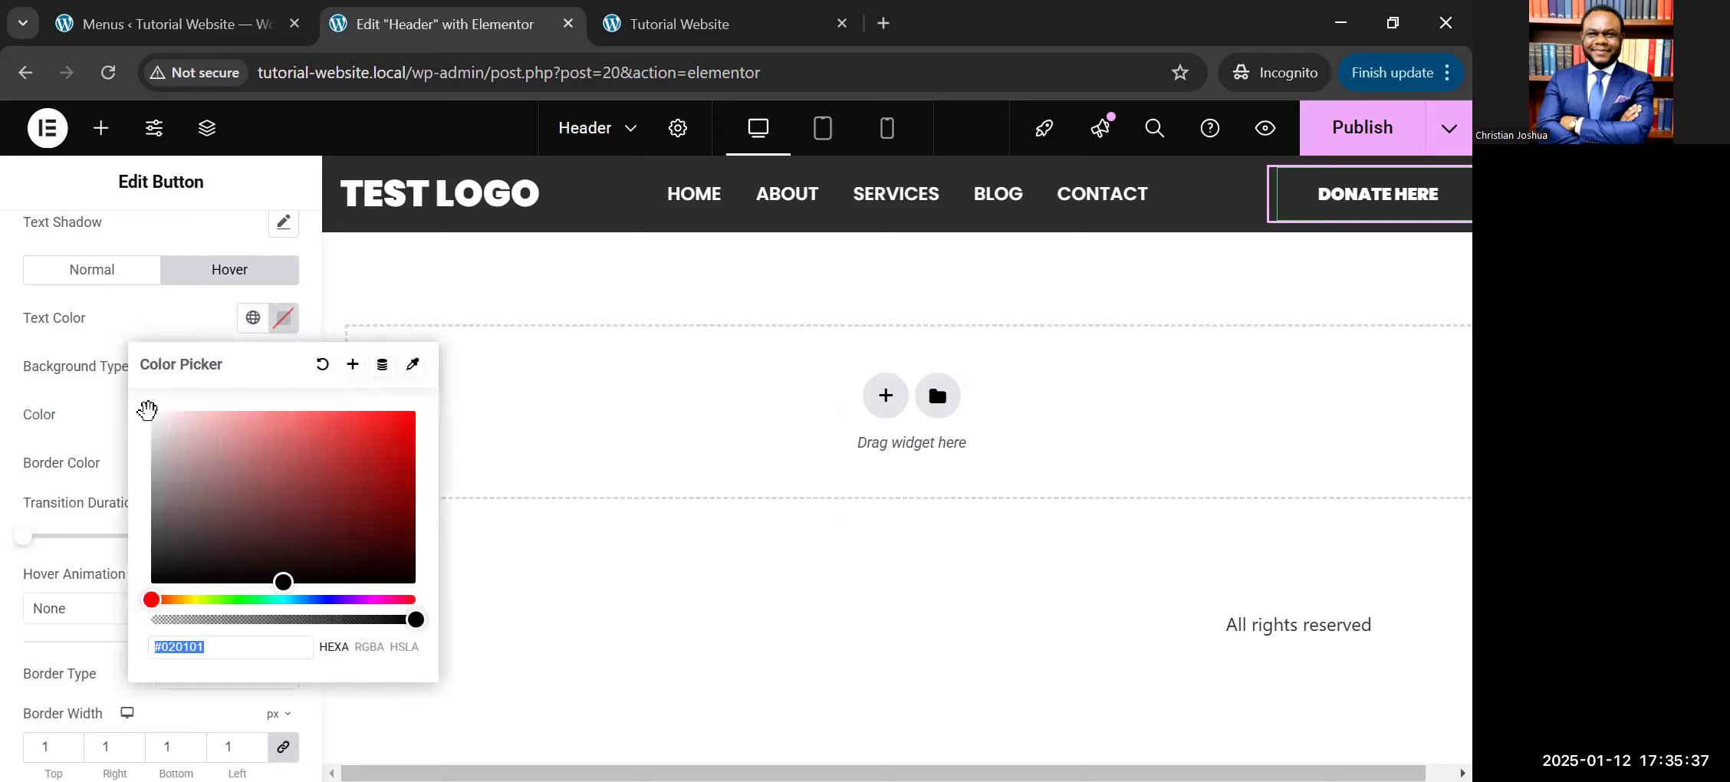
click(184, 308)
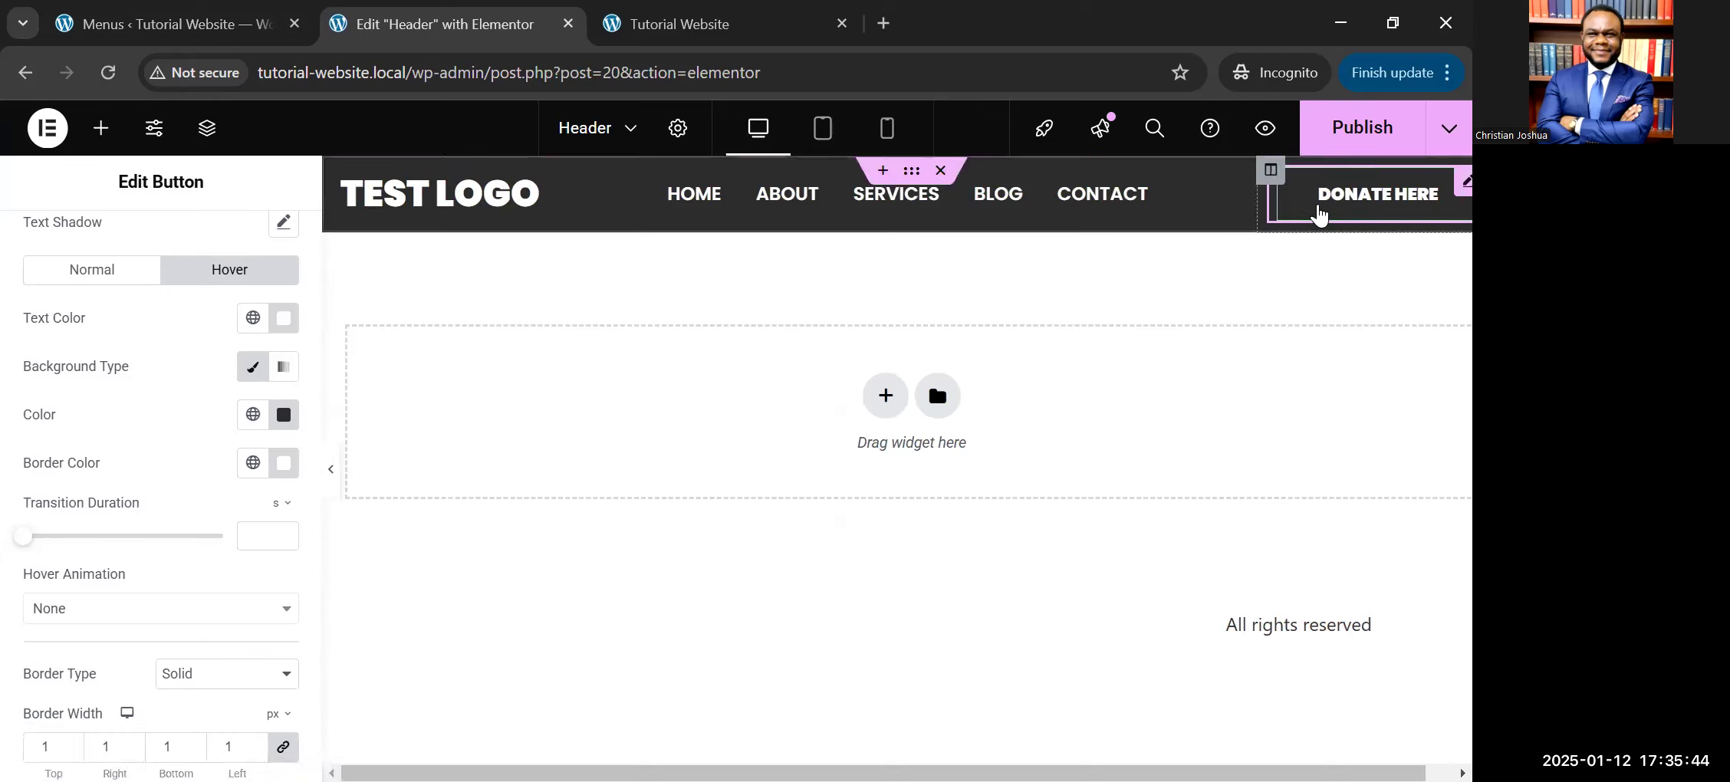
Step: Preview the header at full width to check the donate button's hover styling
click(336, 458)
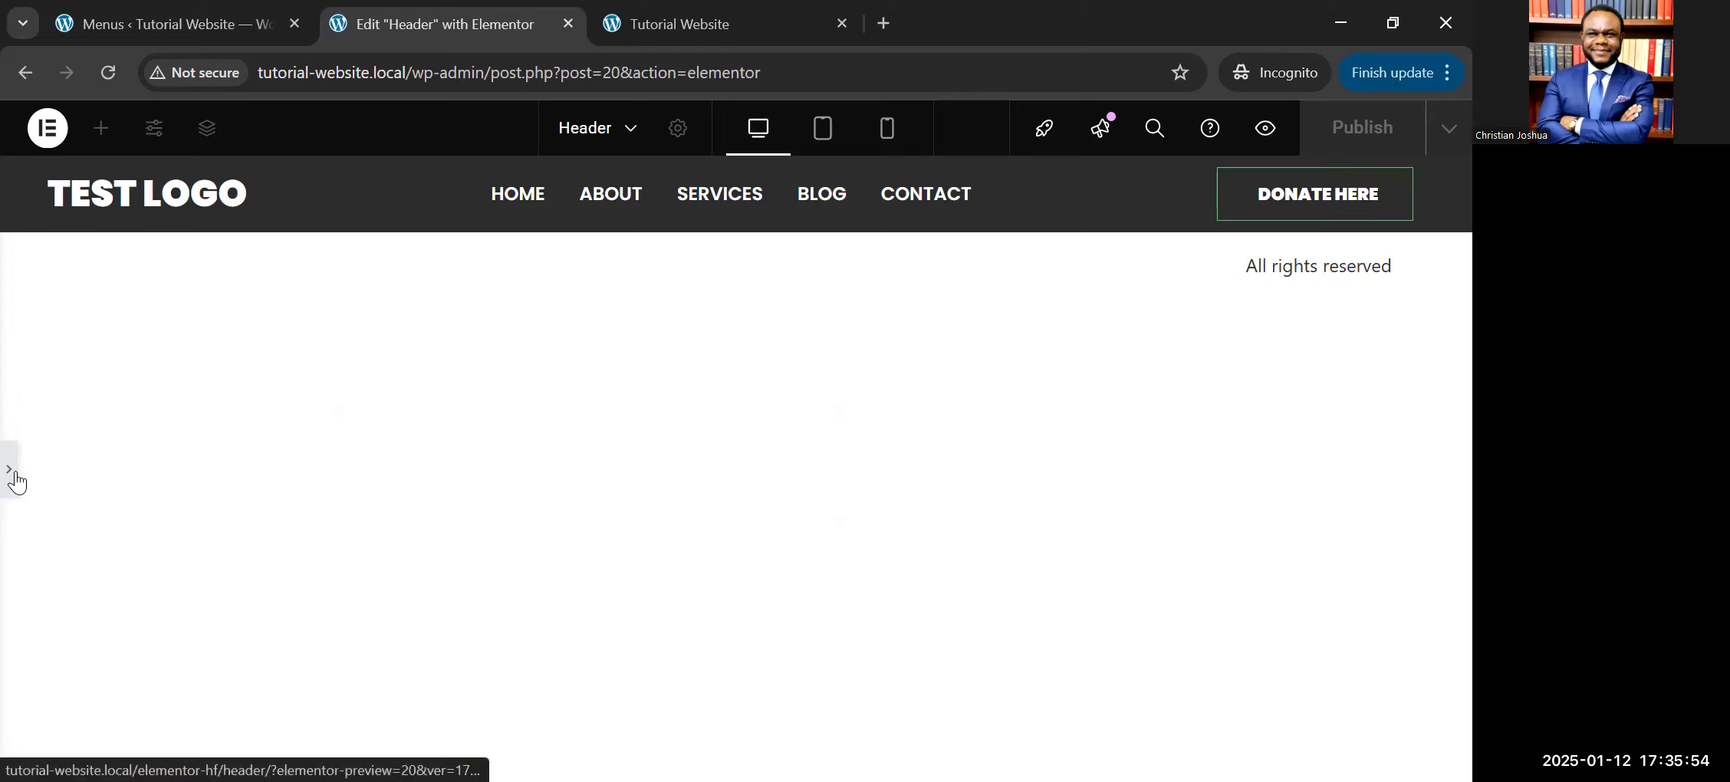
click(1347, 211)
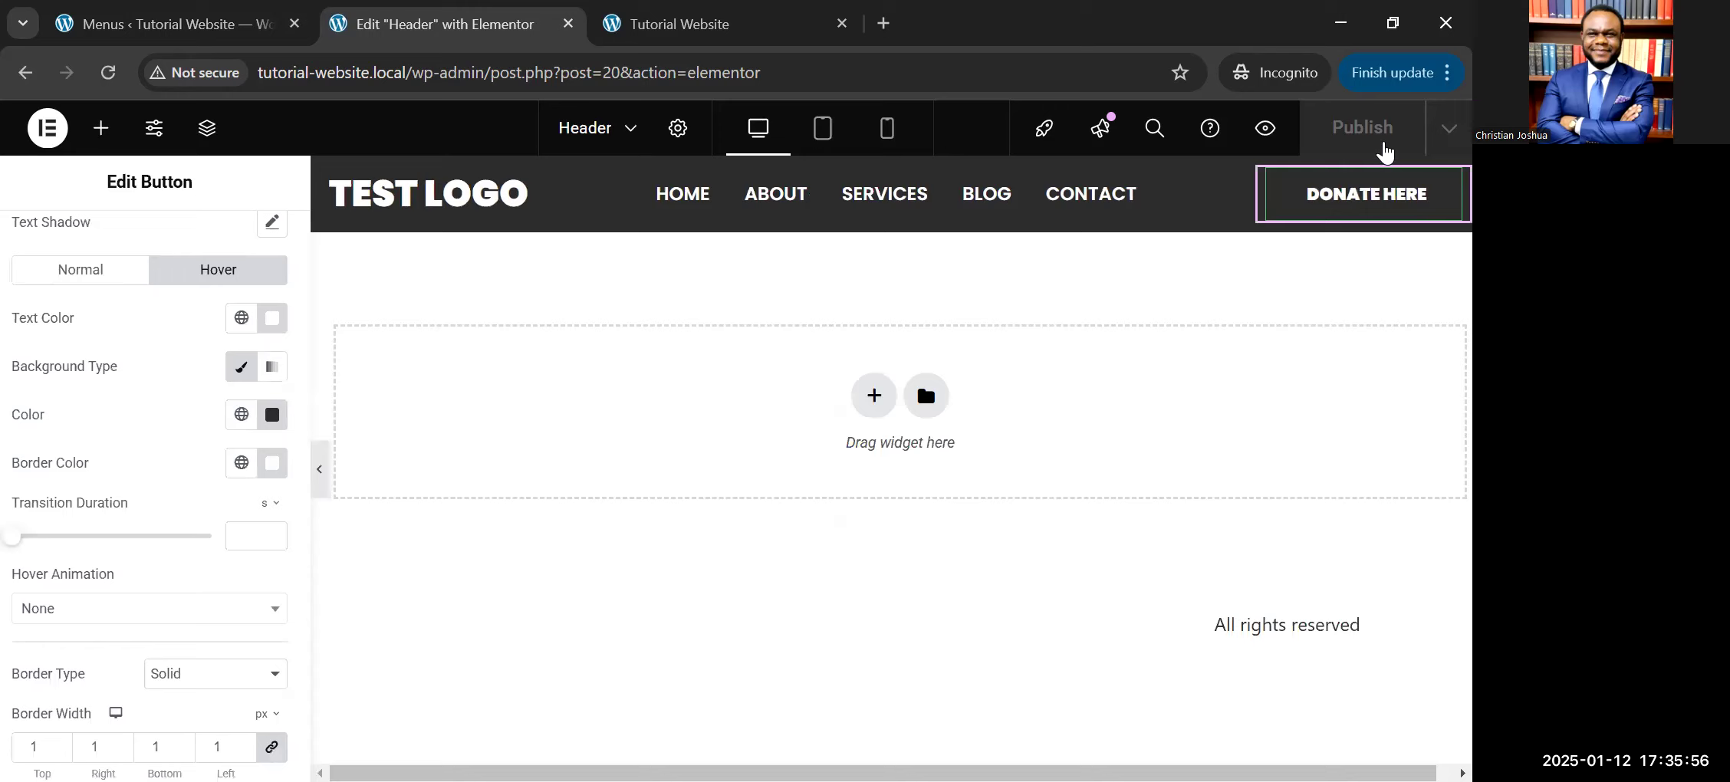
key(ctrl+s)
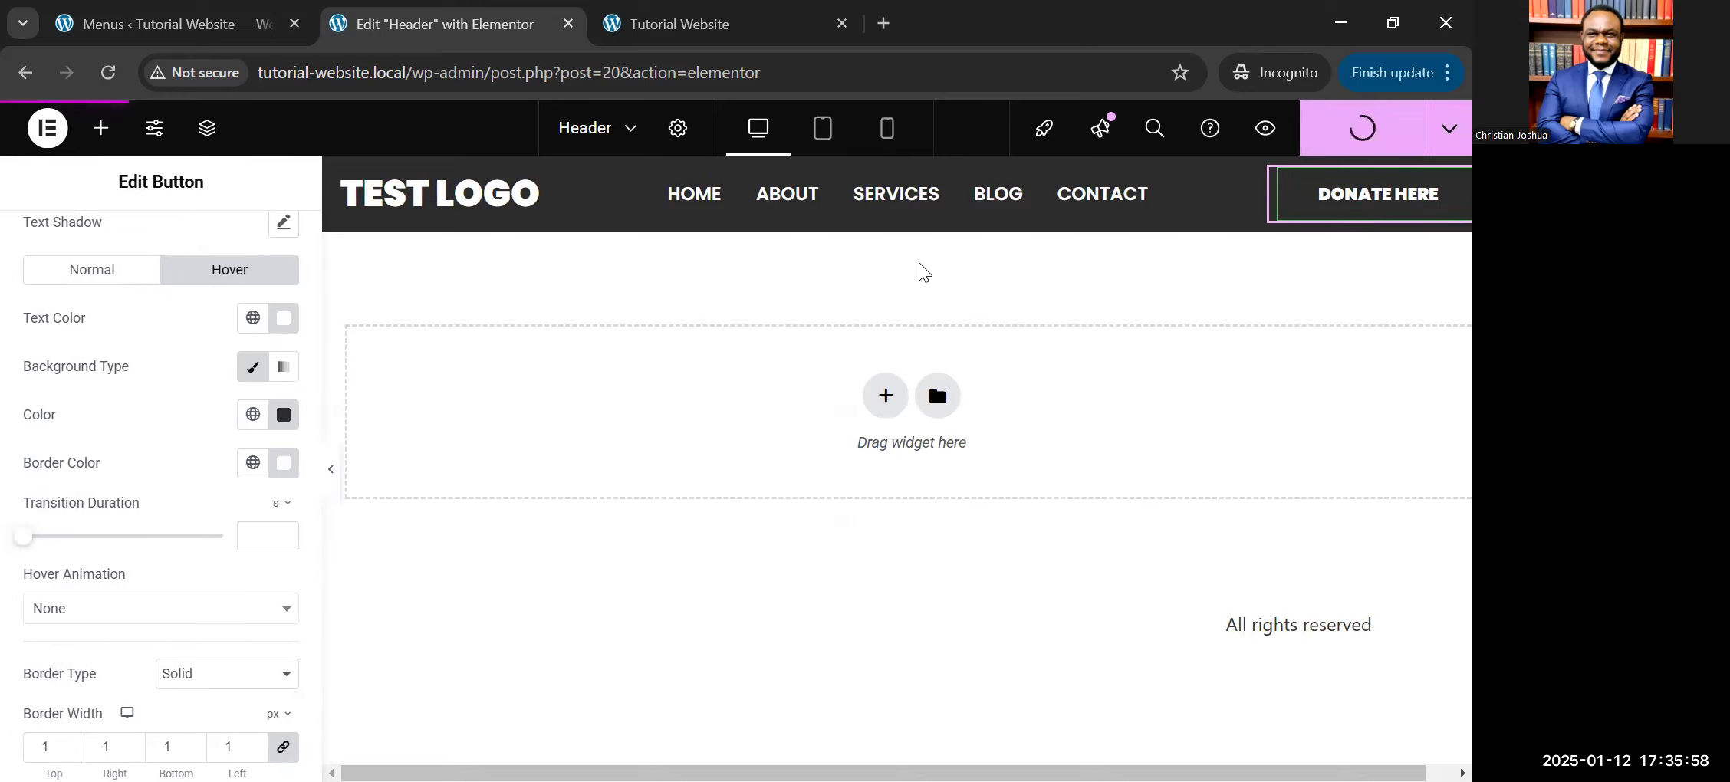
key(ctrl+Tab)
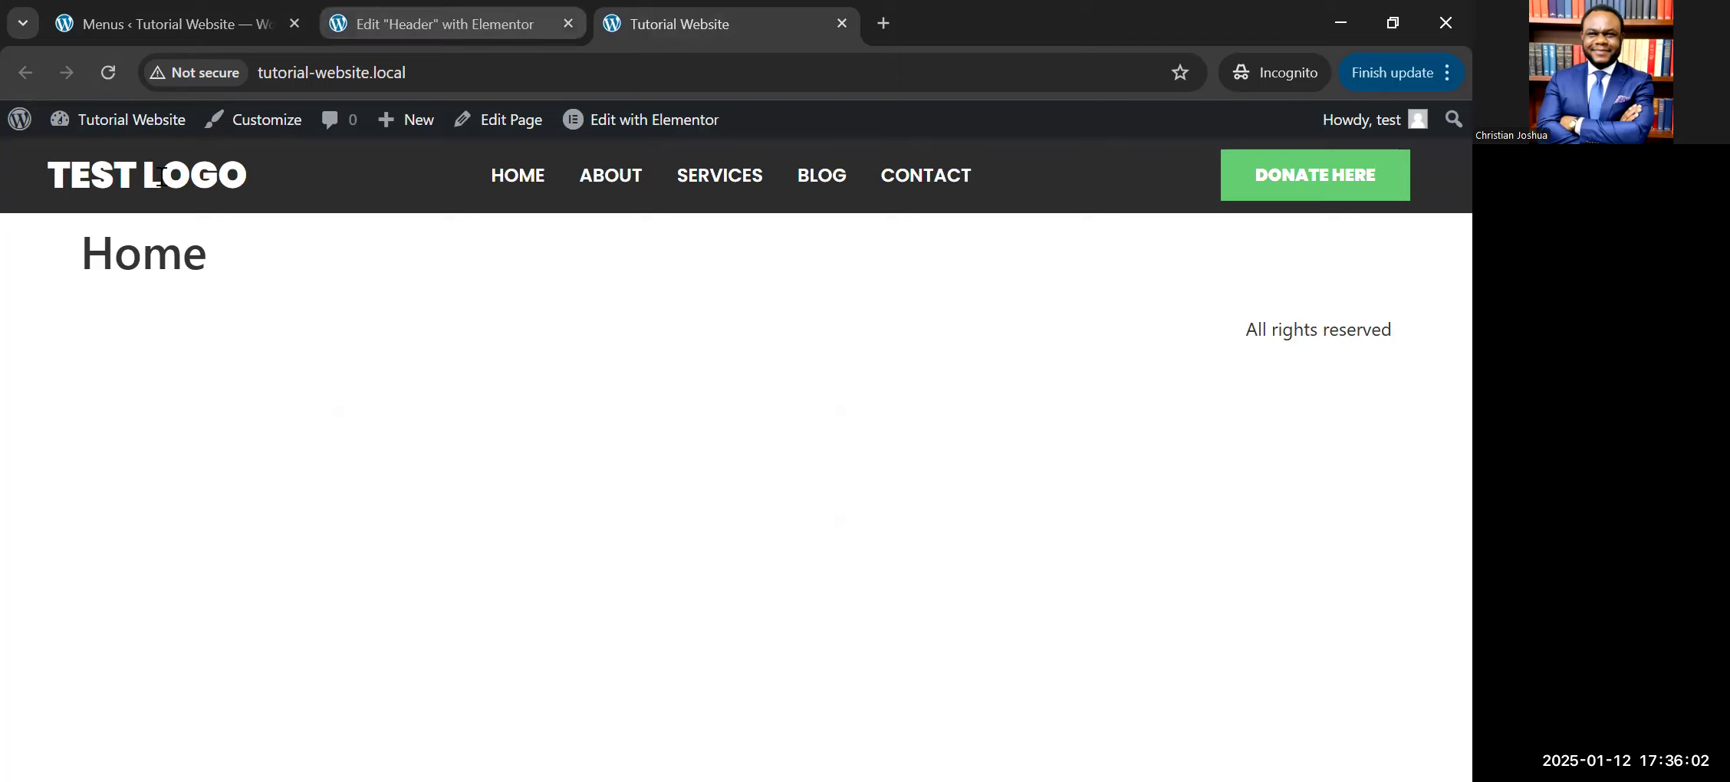
key(ctrl+l)
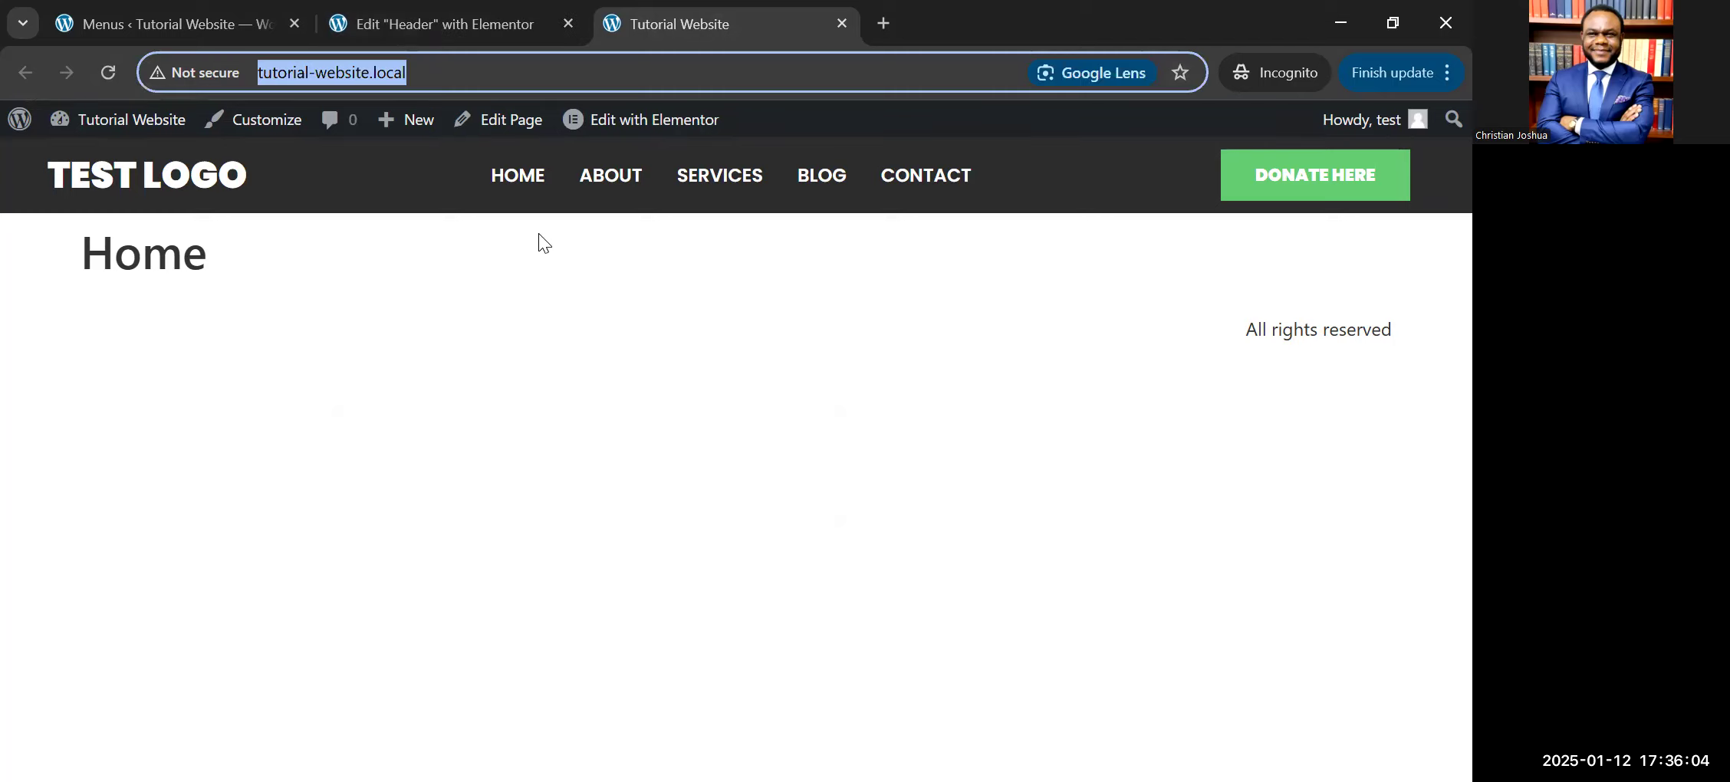
key(shift+F10)
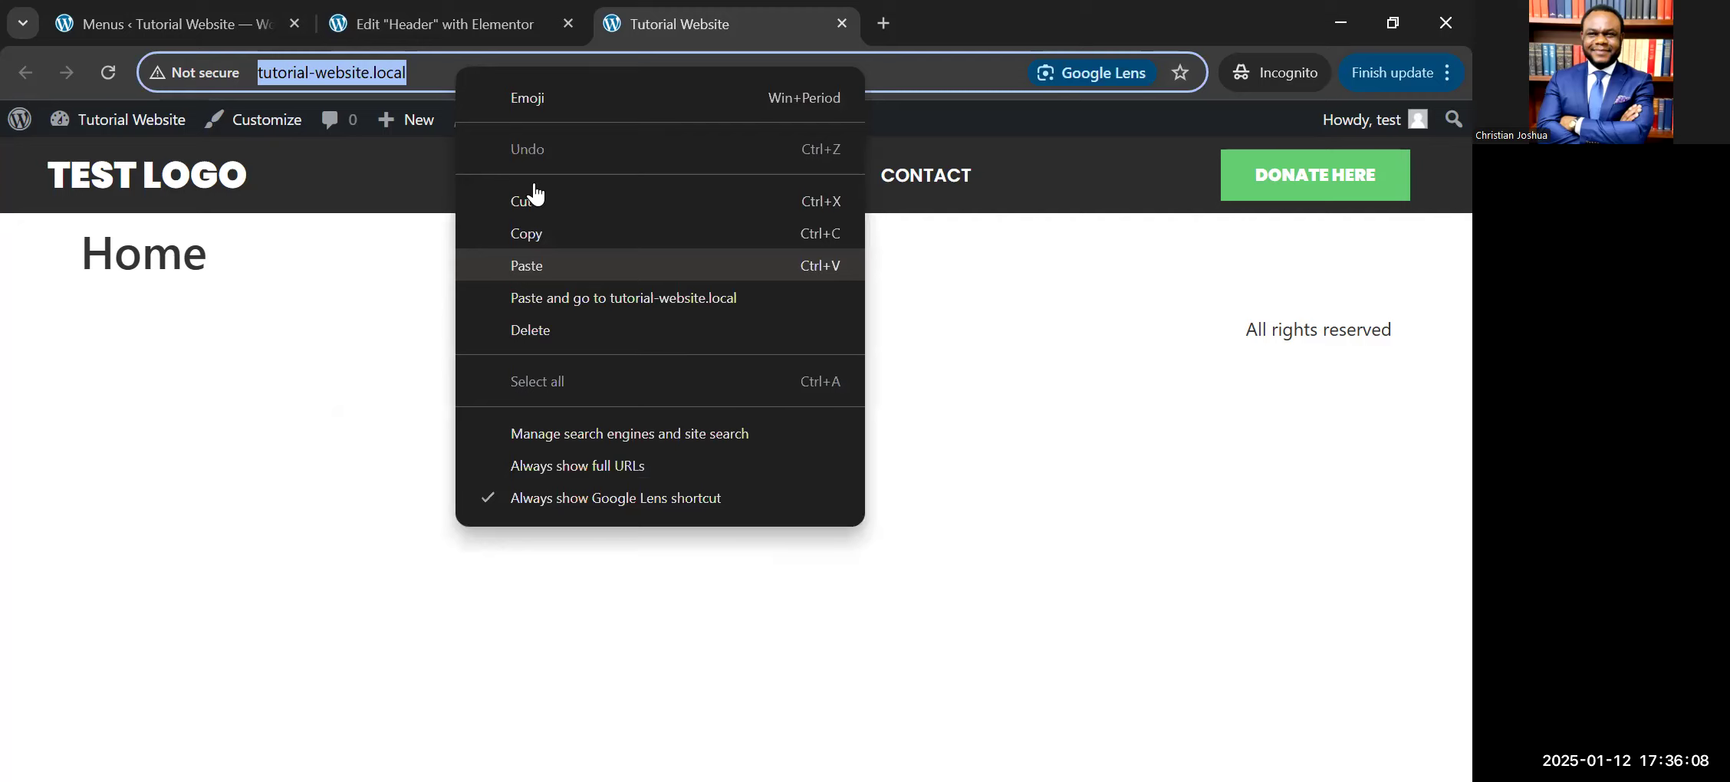
key(ctrl+shift+Tab)
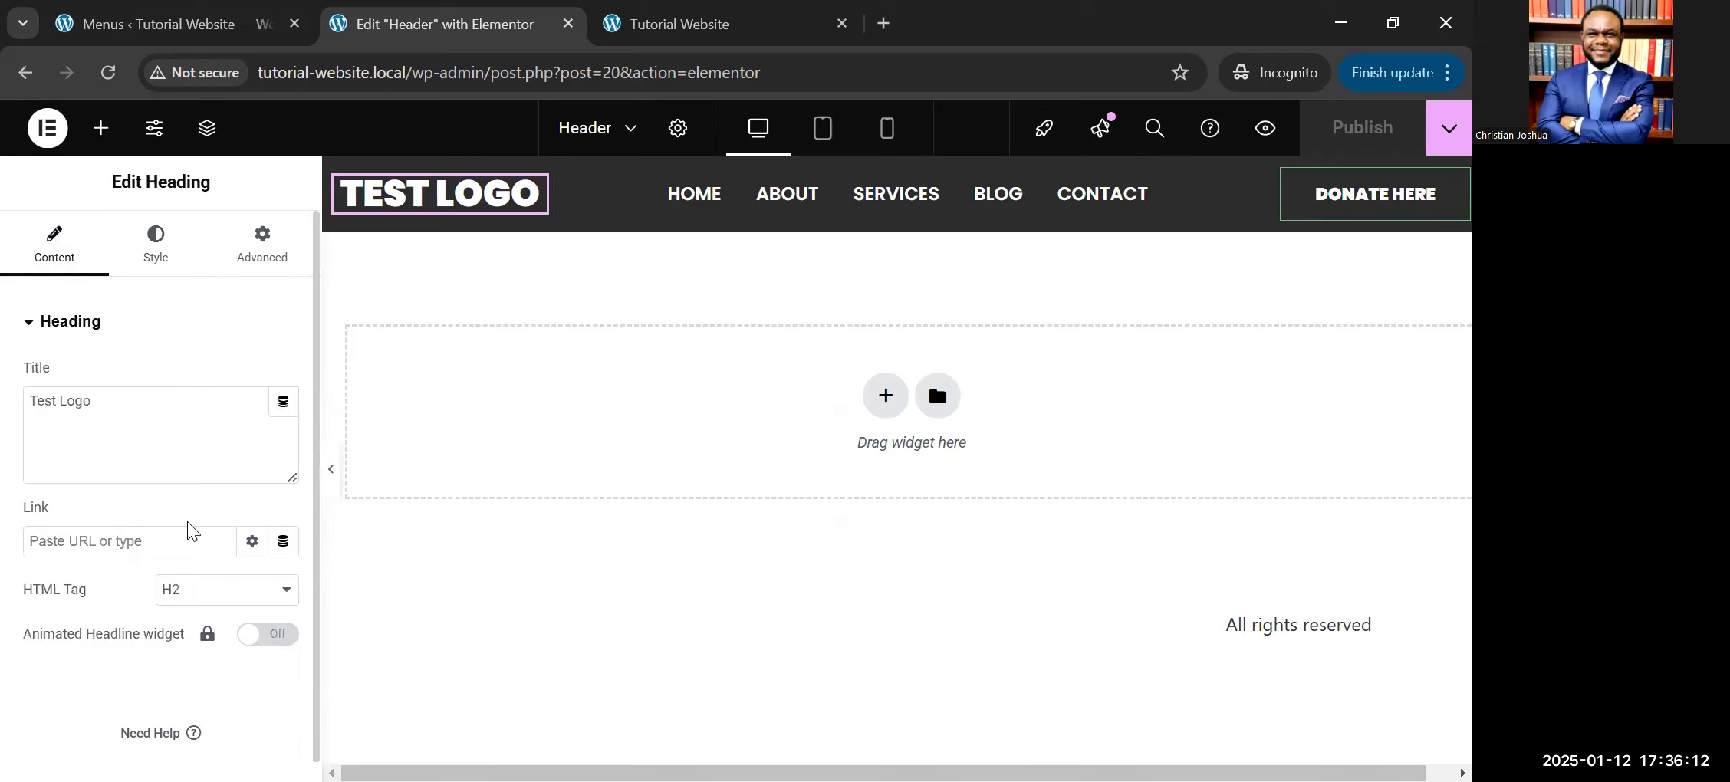
right_click(136, 541)
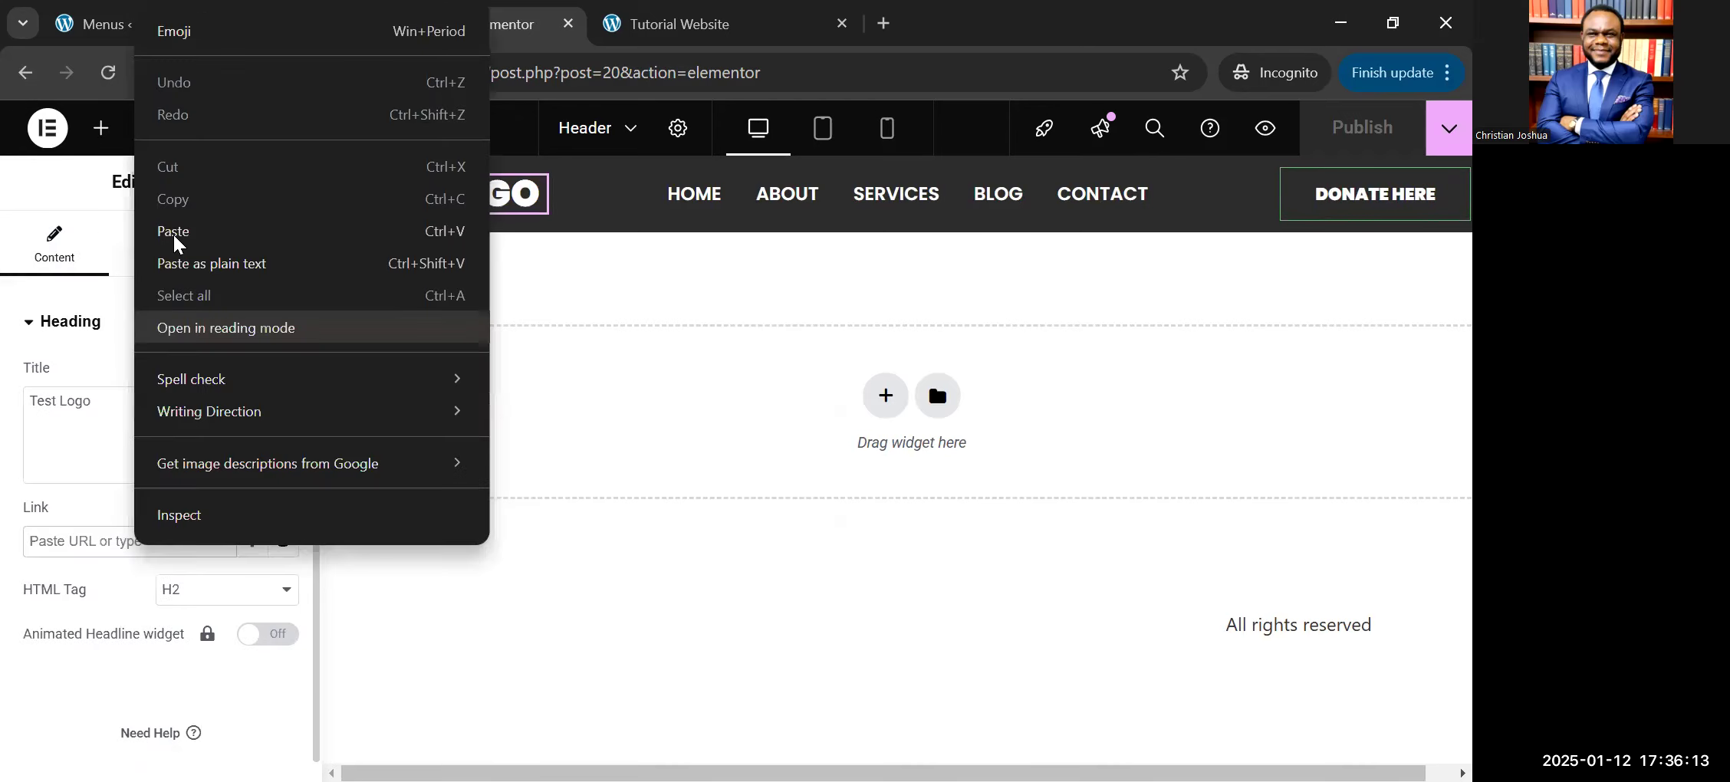
key(Return)
click(1344, 143)
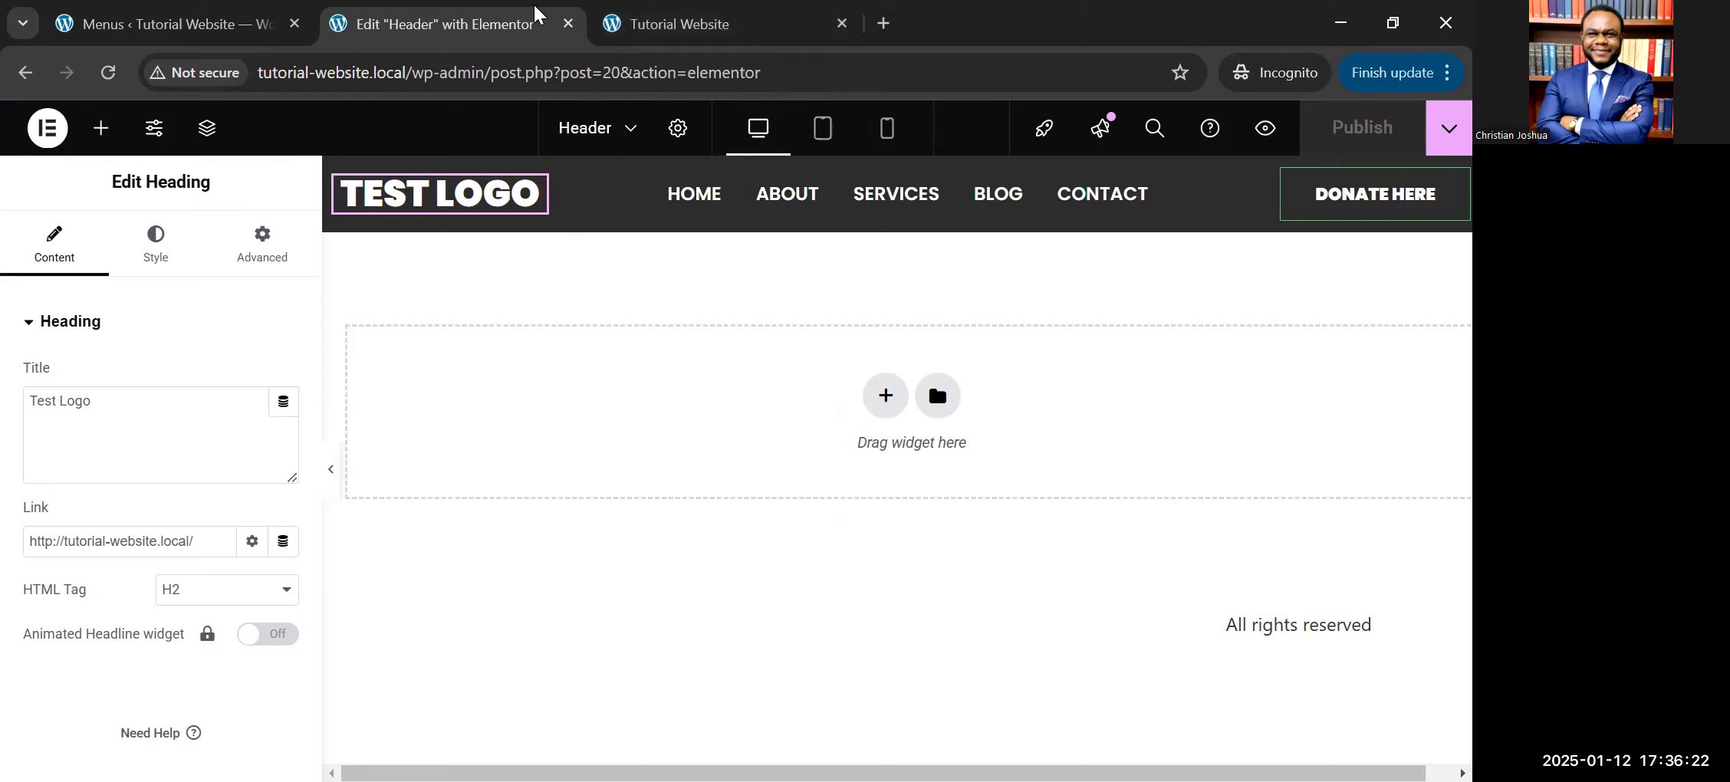
Step: Reload the live home page and test the logo link and the donate button's hover styling
key(ctrl+Tab)
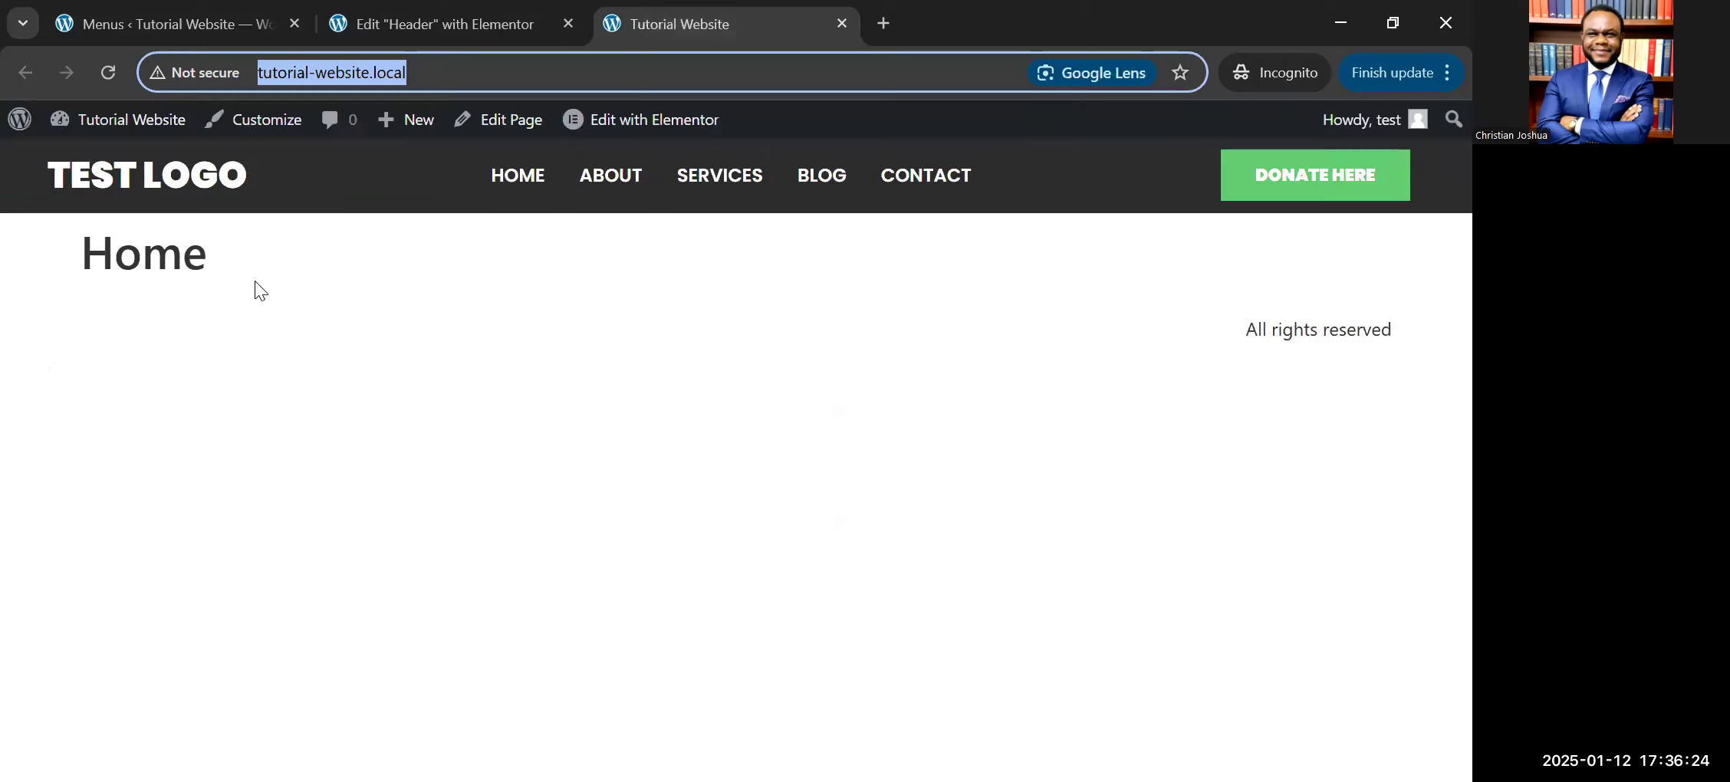
click(254, 281)
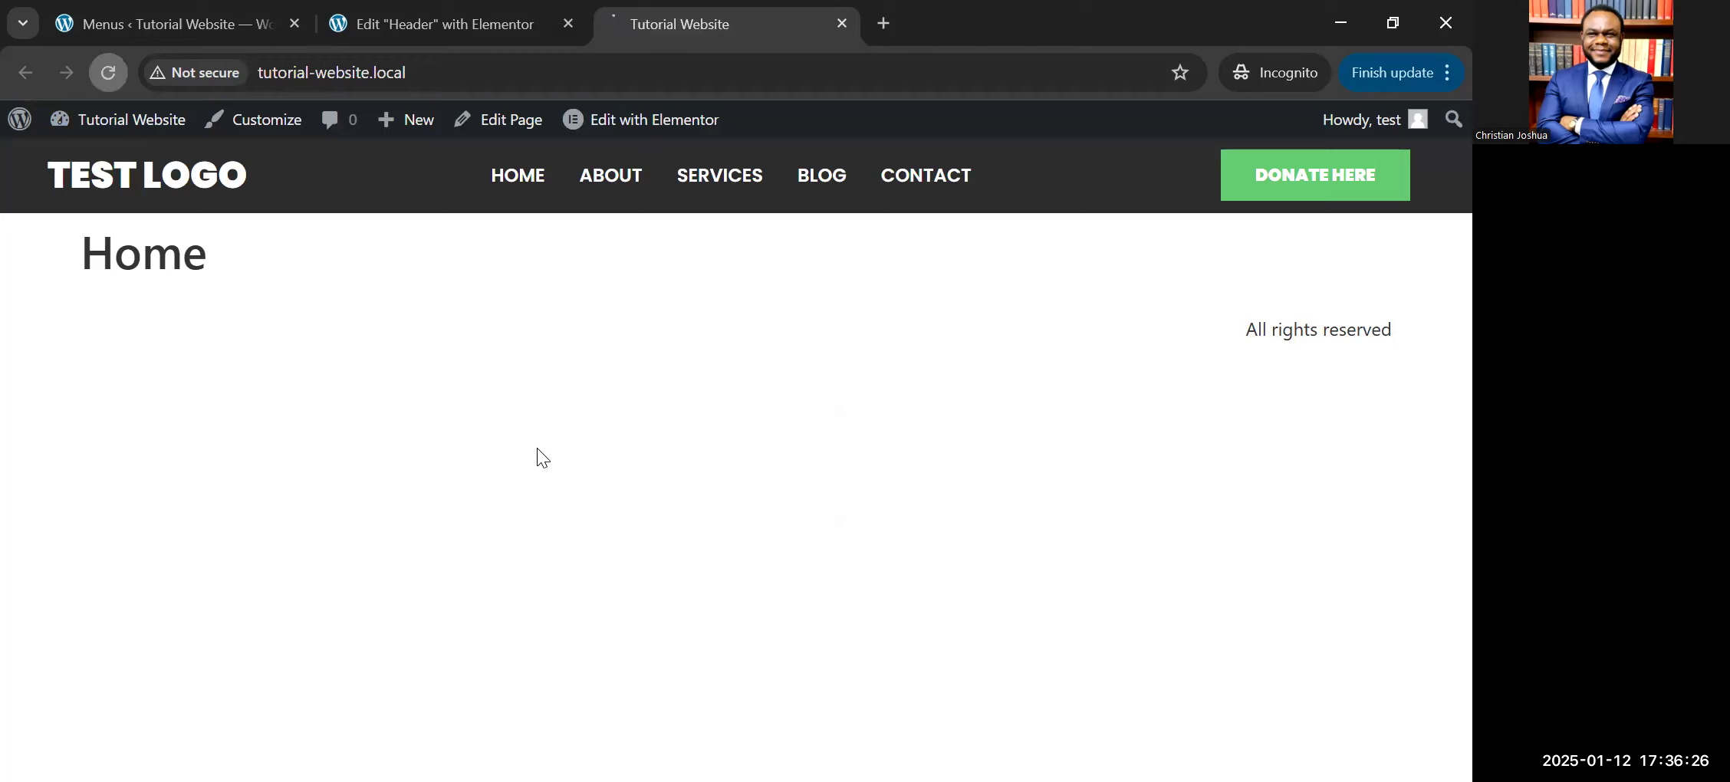
click(170, 184)
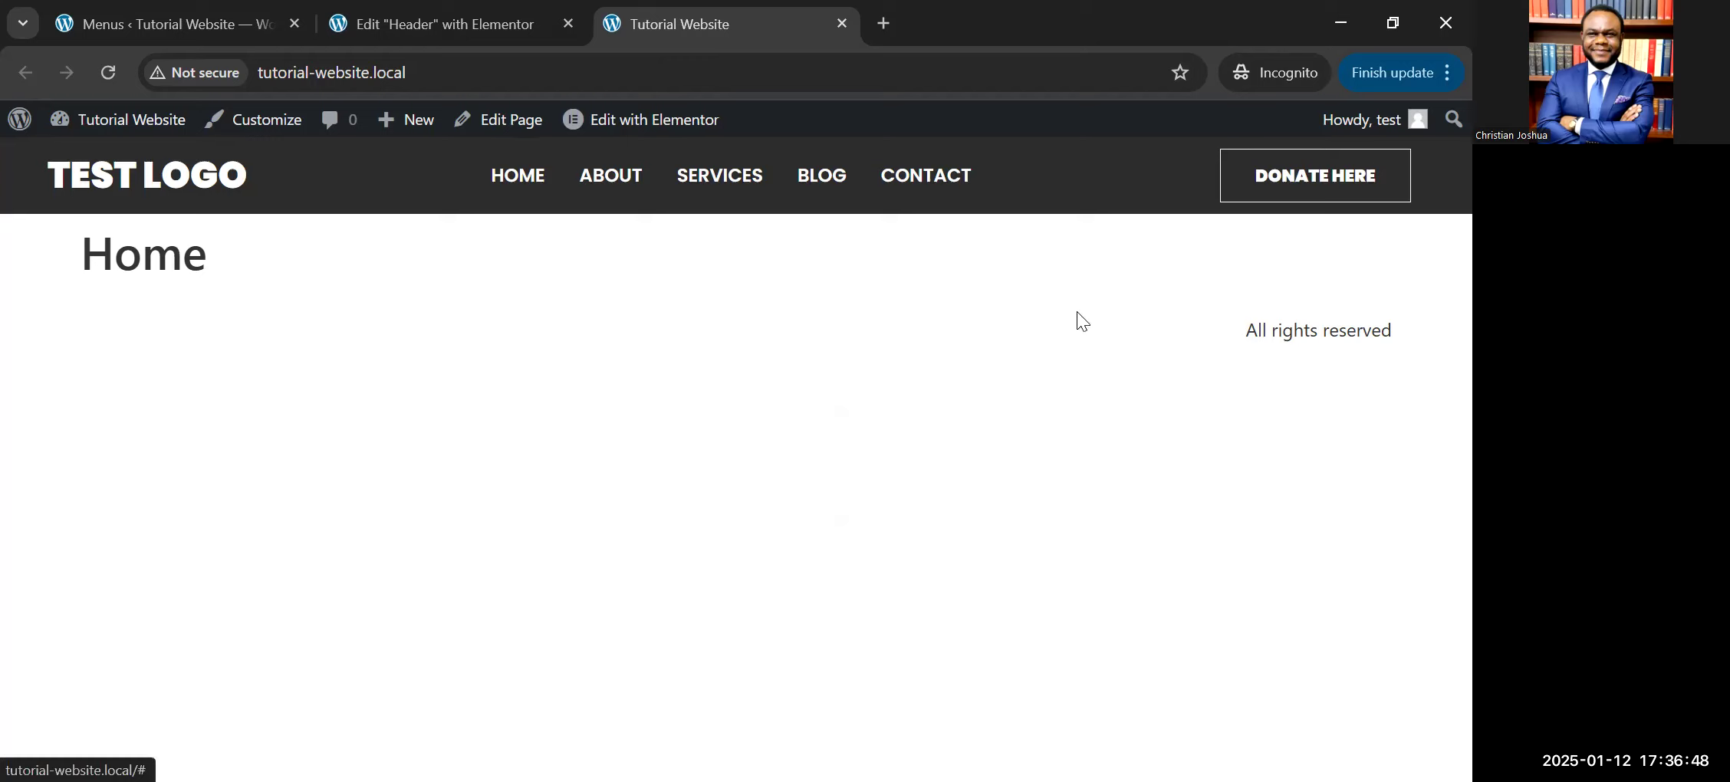
Step: Set the donate button's hover background colour to the global Accent colour in the header template
click(541, 10)
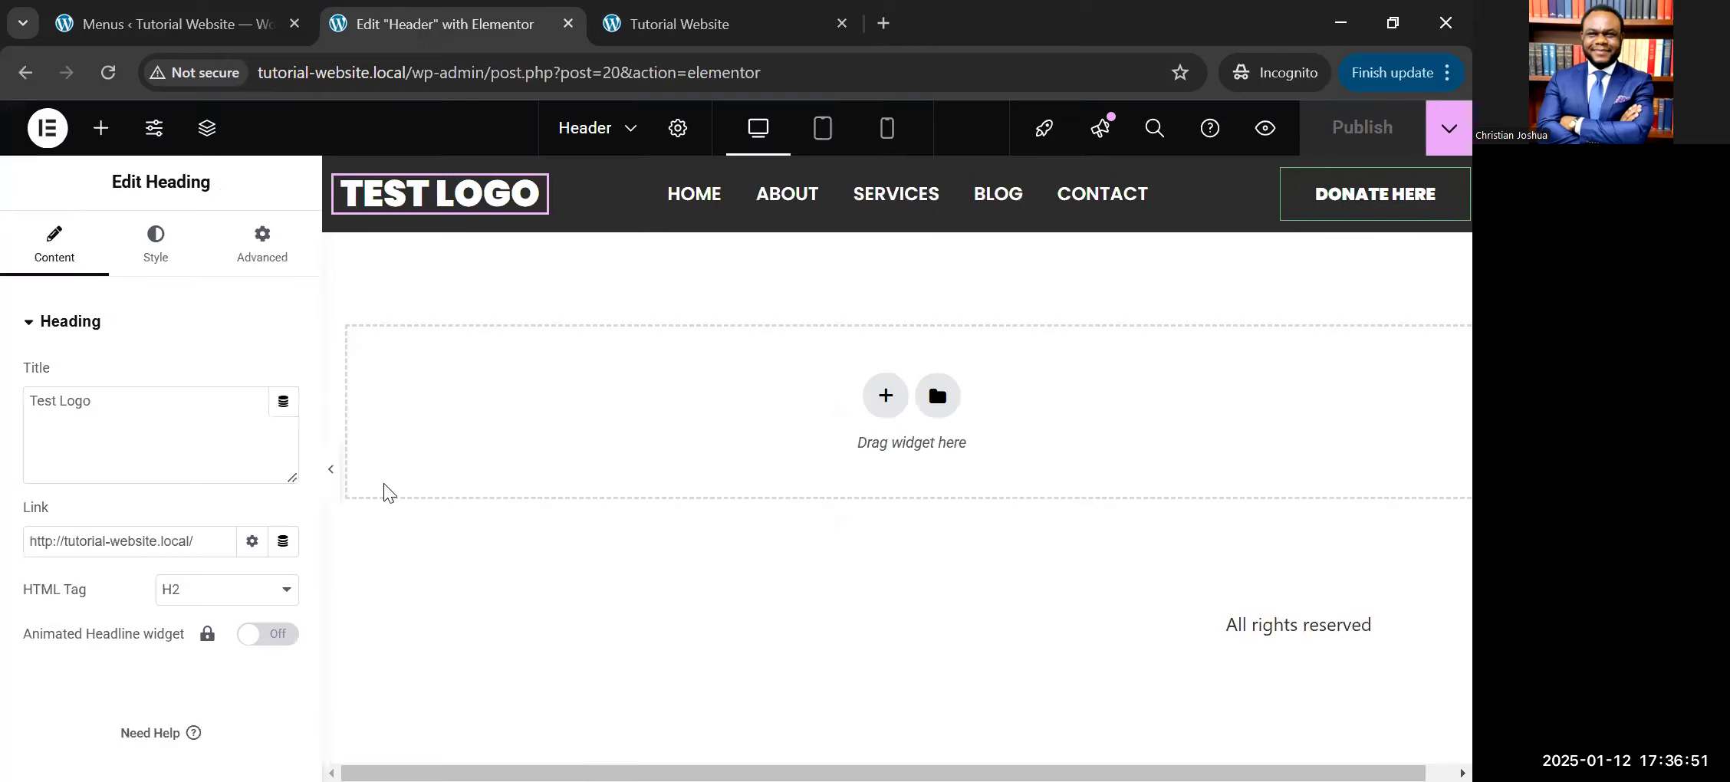
click(1445, 190)
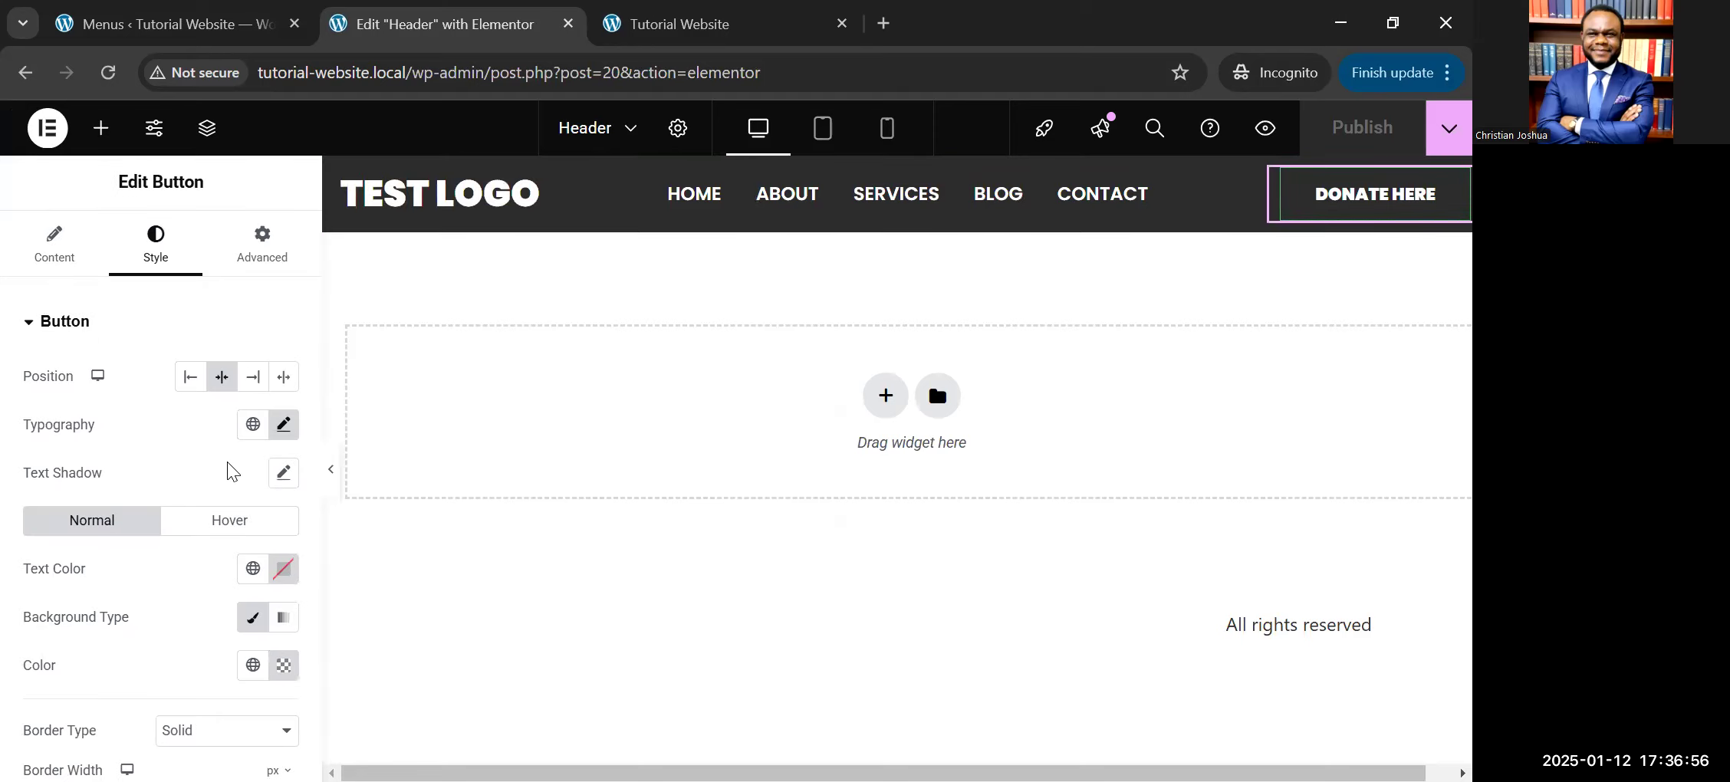
click(173, 514)
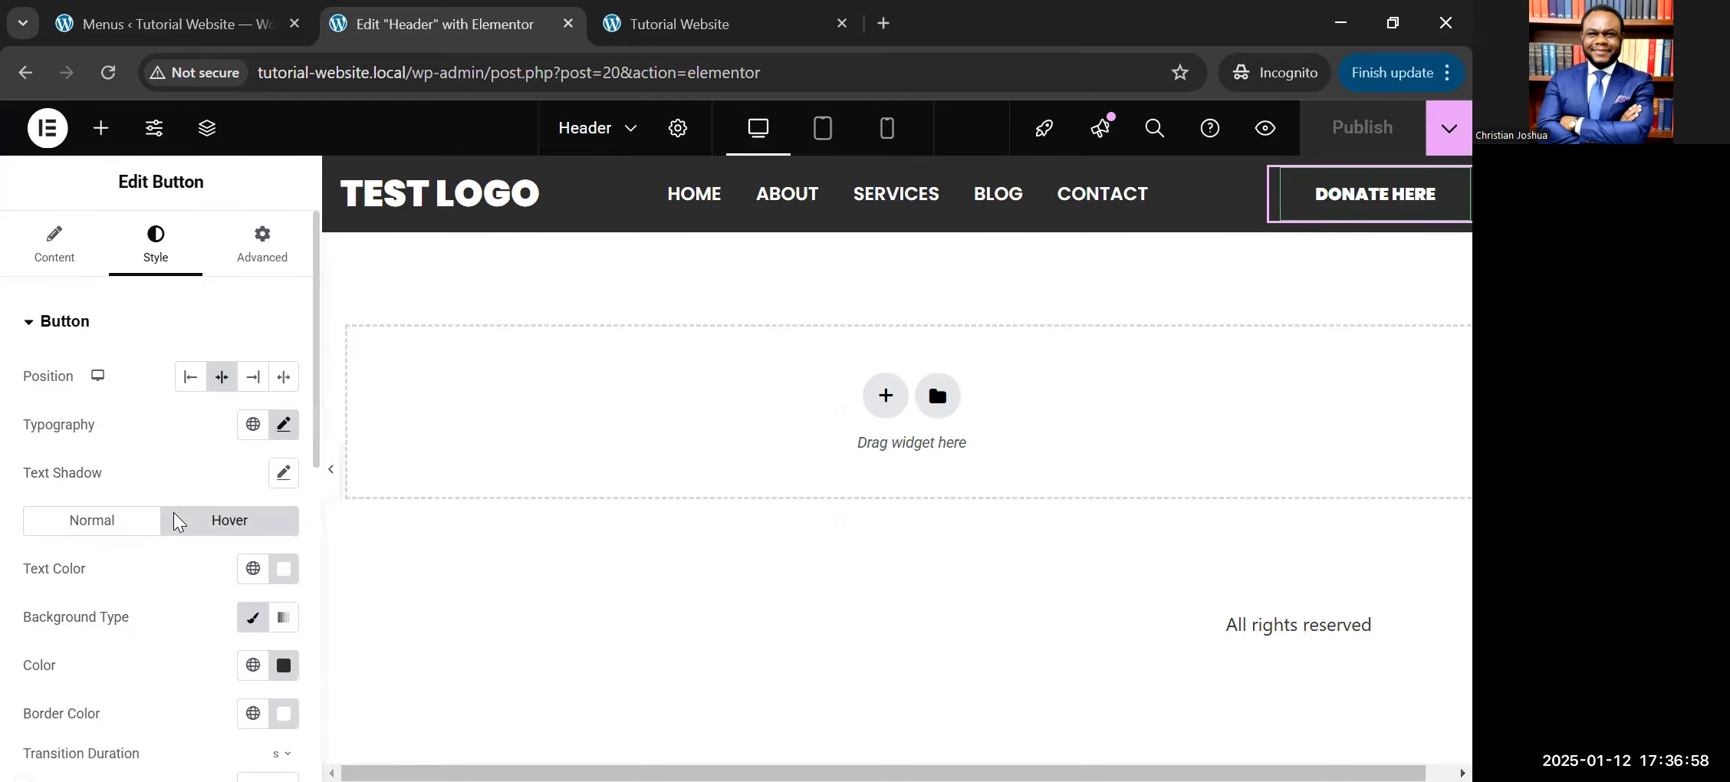
scroll(272, 448, down, 3)
click(258, 445)
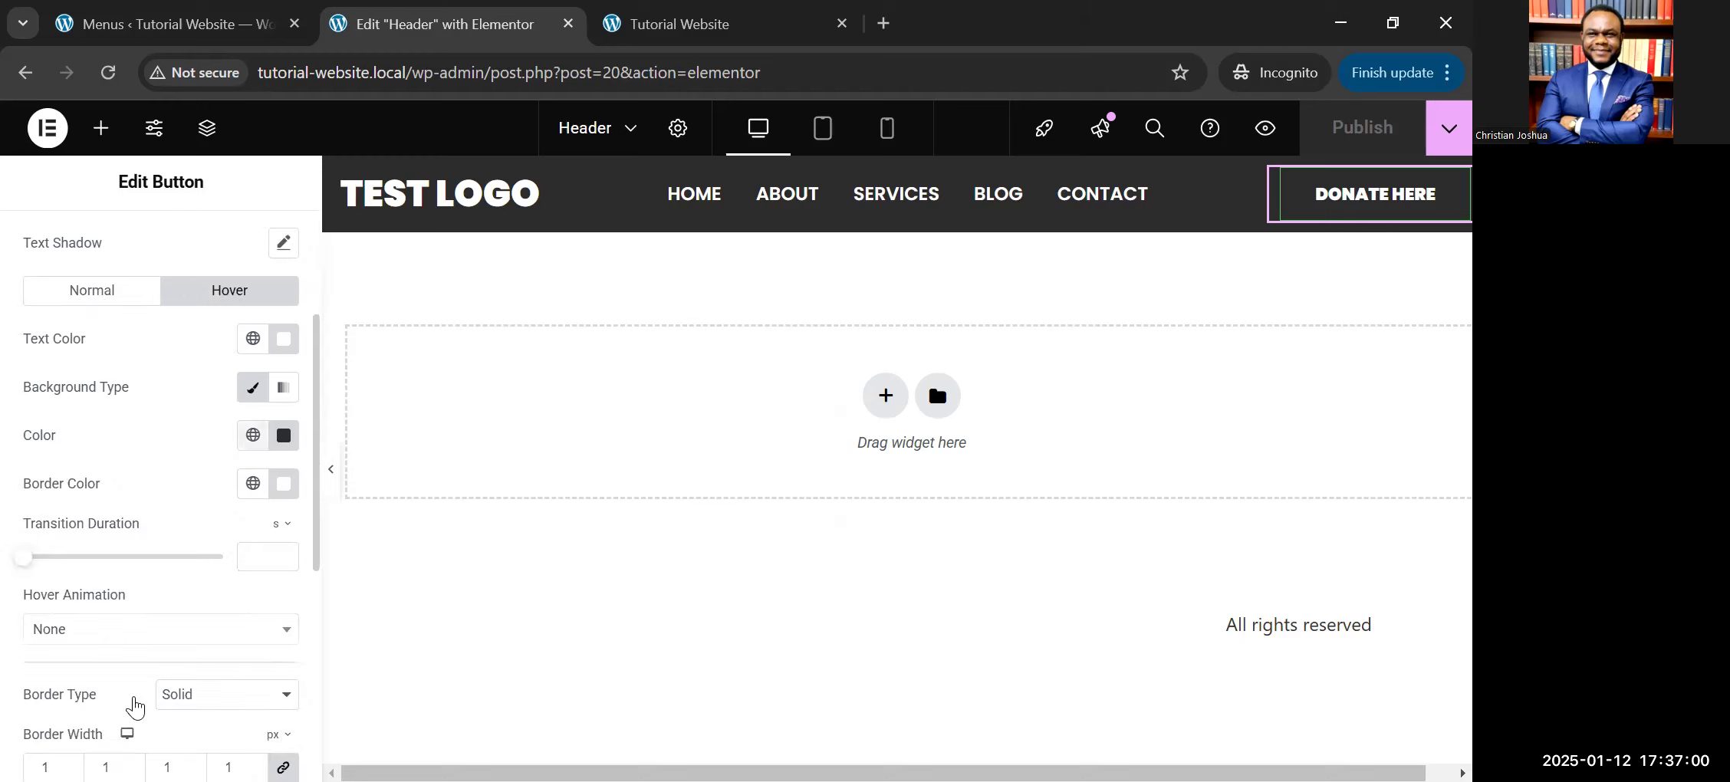
click(138, 675)
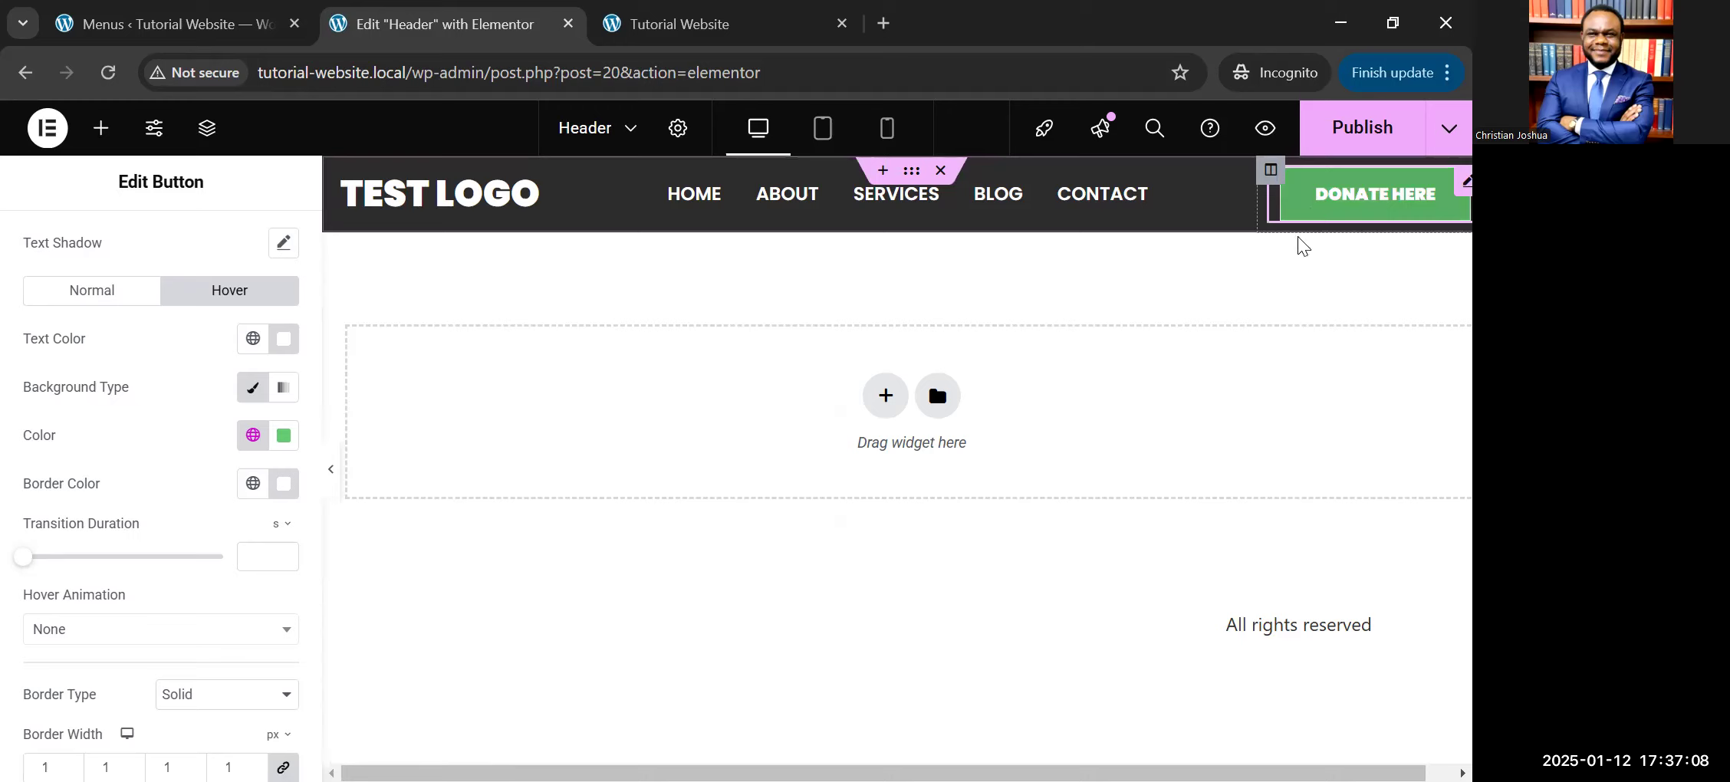
Step: Set the donate button's hover border colour to global Accent, publish the header and reload the live home page
click(253, 484)
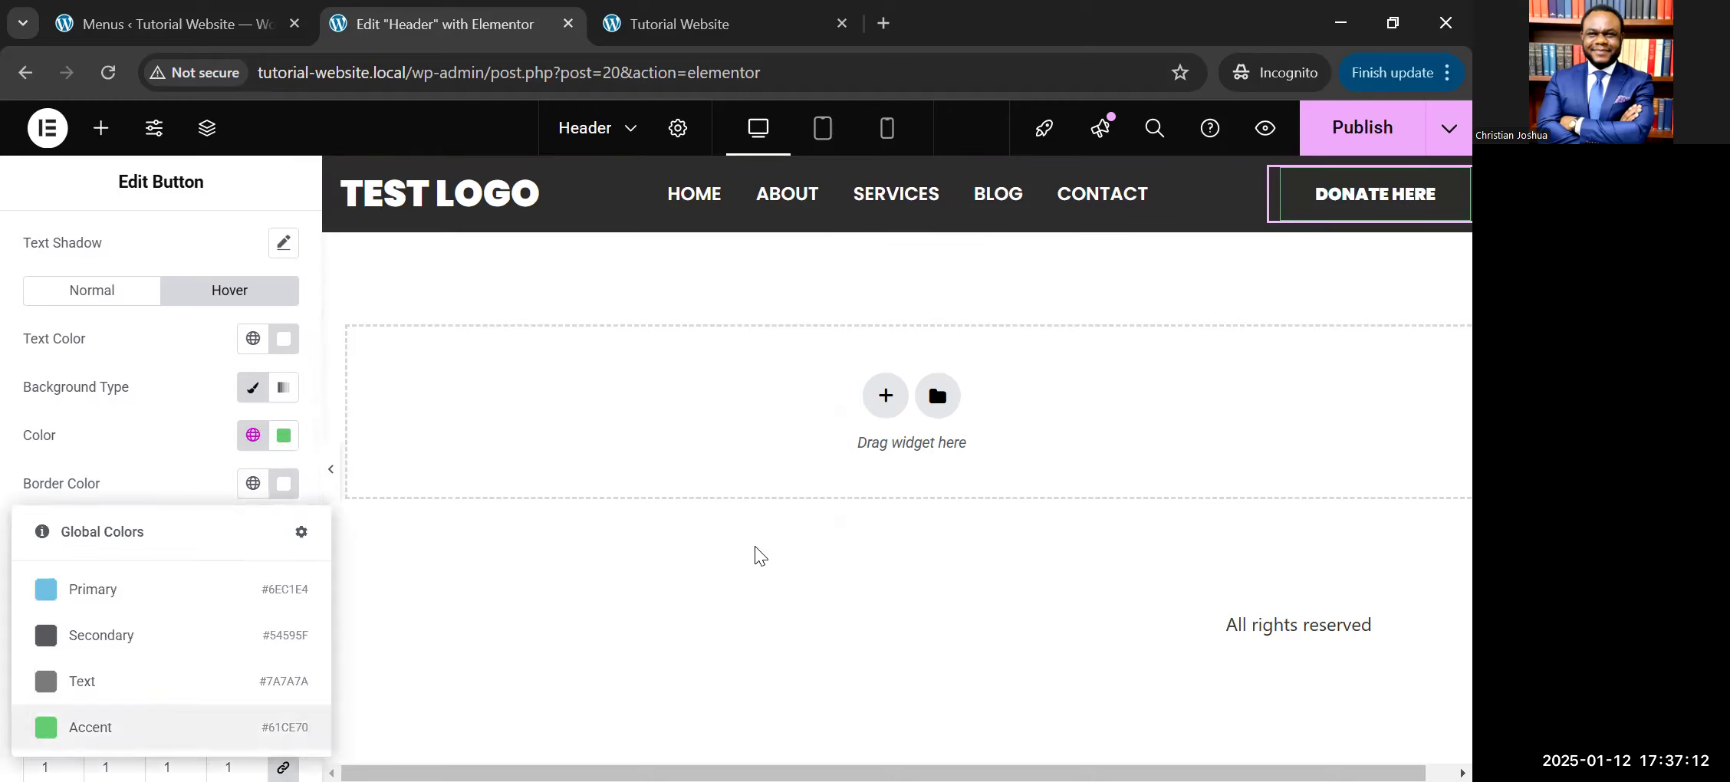
click(90, 728)
click(1365, 130)
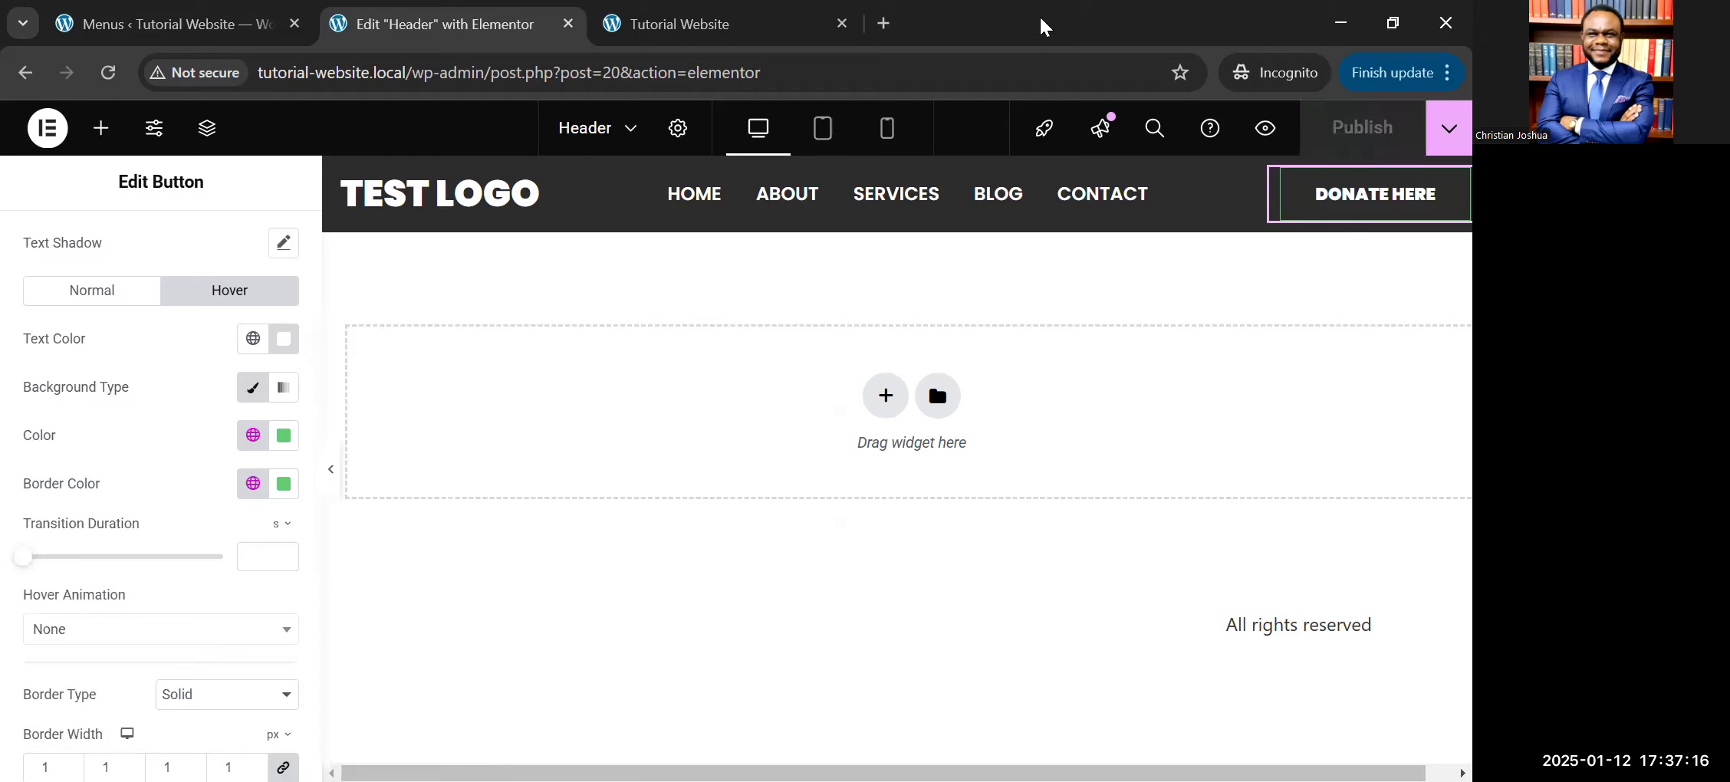
key(ctrl+Tab)
key(ctrl+r)
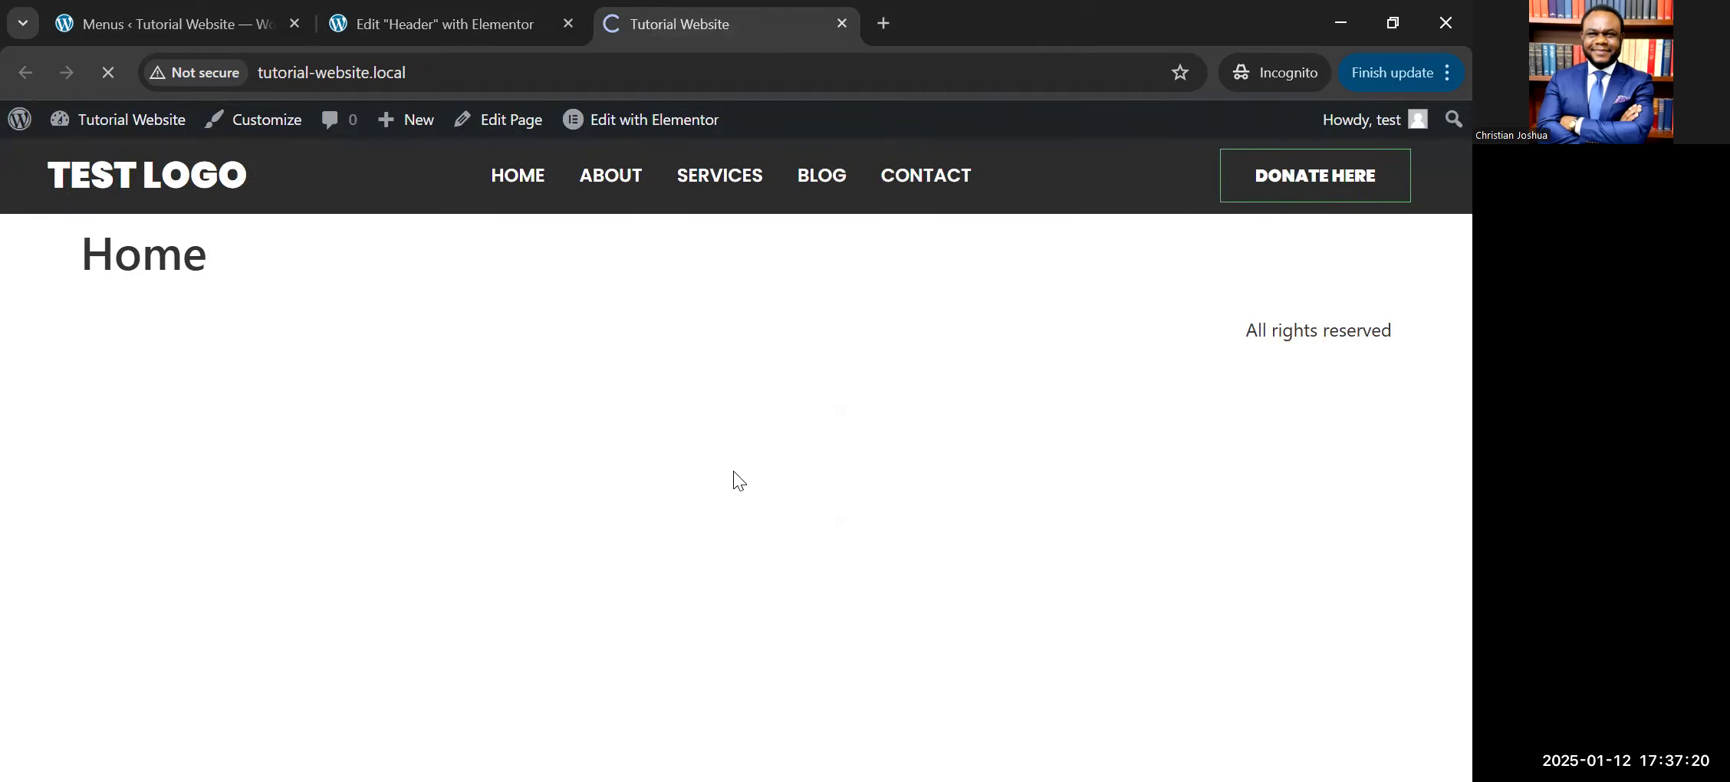